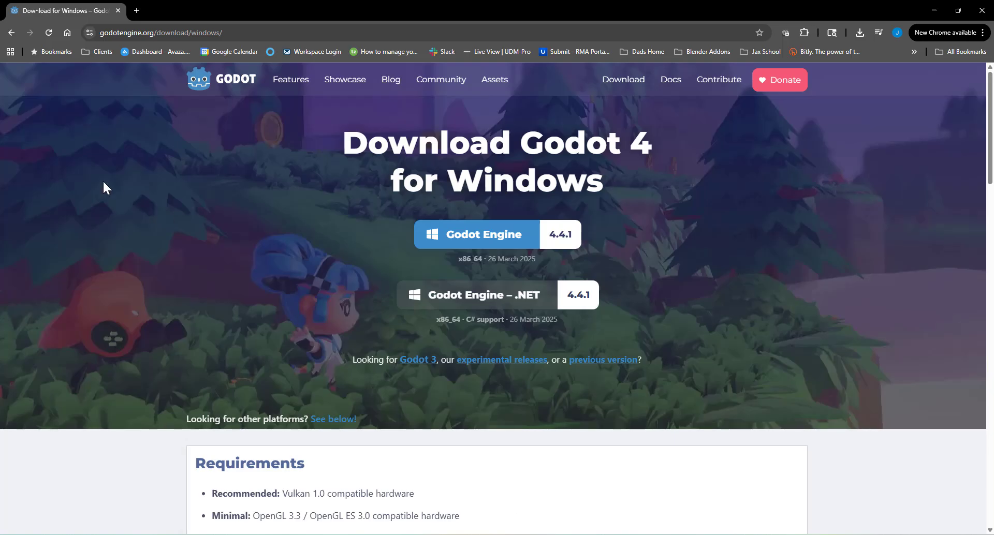
# - Open the latest Windows download page from the Godot home page and review its requirements and list of downloads
pyautogui.click(218, 79)
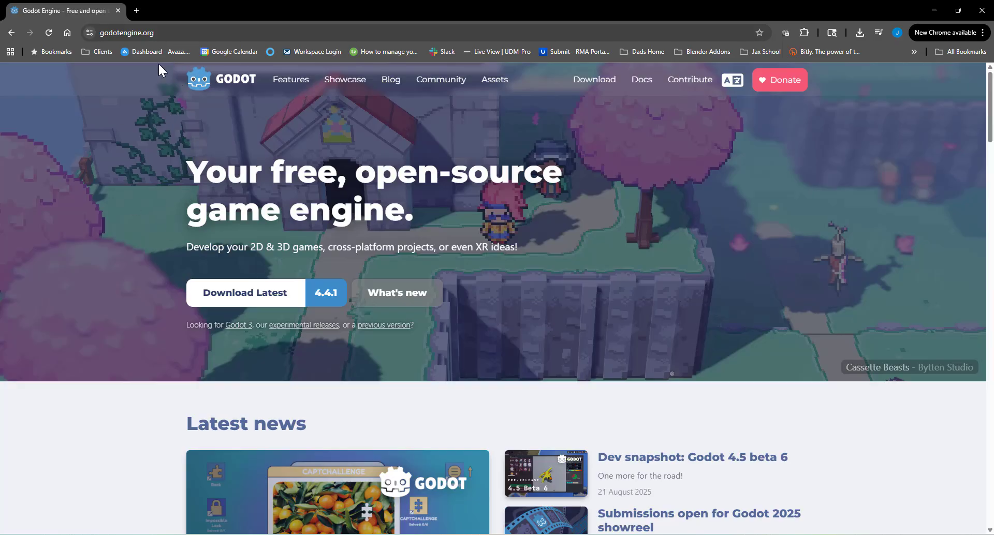
pyautogui.click(247, 300)
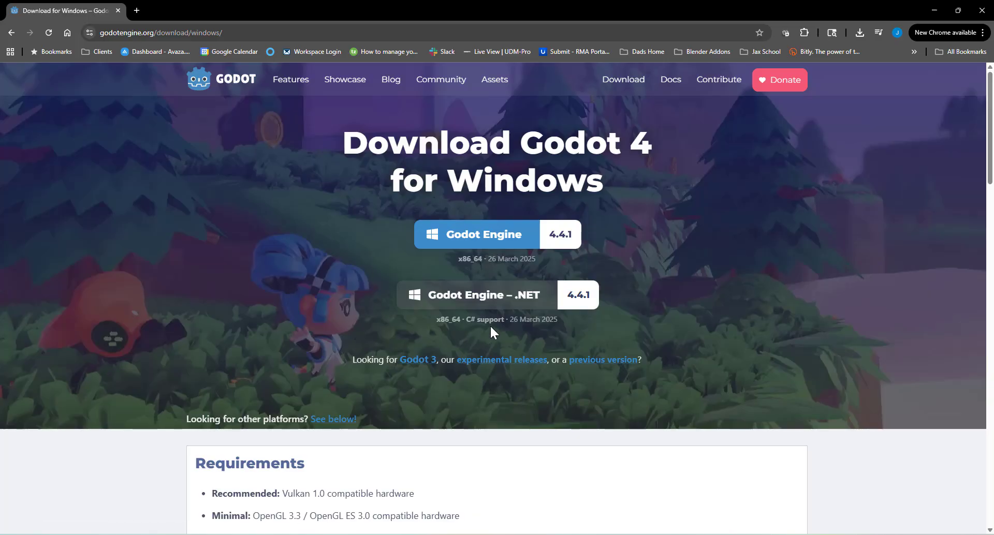
pyautogui.scroll(-2, 490, 324)
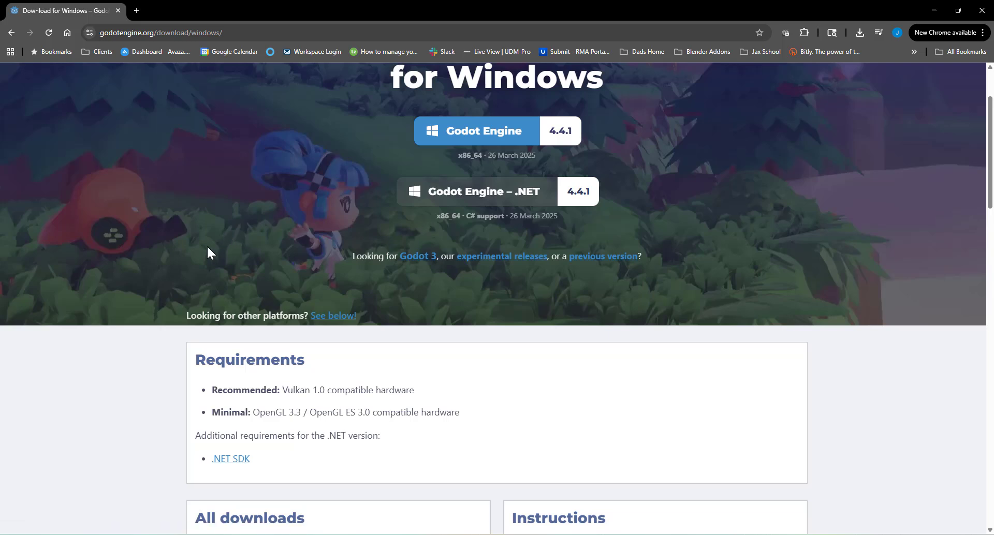
pyautogui.scroll(-2, 196, 253)
pyautogui.scroll(-1, 128, 338)
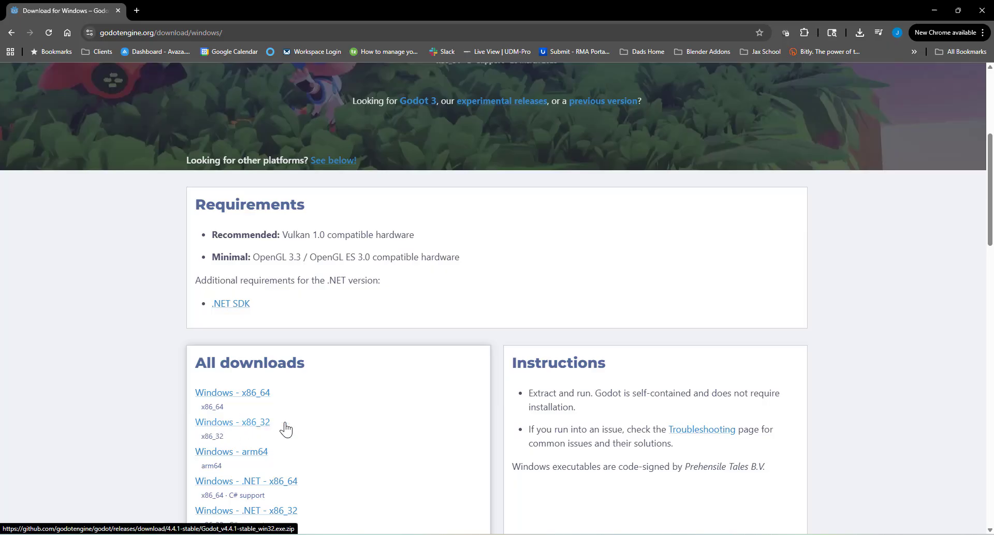
pyautogui.scroll(5, 414, 409)
# - Download the standard Godot Engine 4.4.1 for Windows, dismiss the donation message and check the recent downloads
pyautogui.click(437, 231)
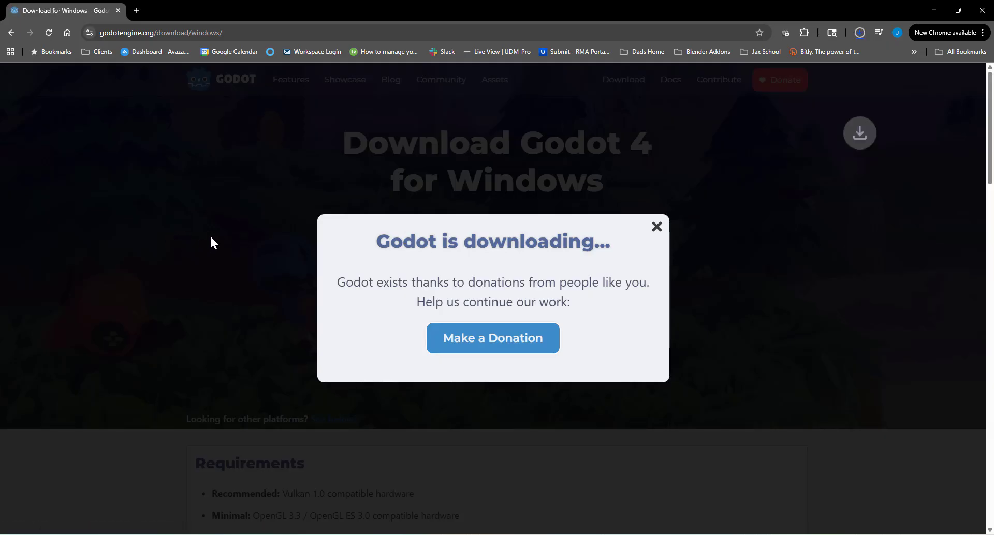
pyautogui.click(656, 227)
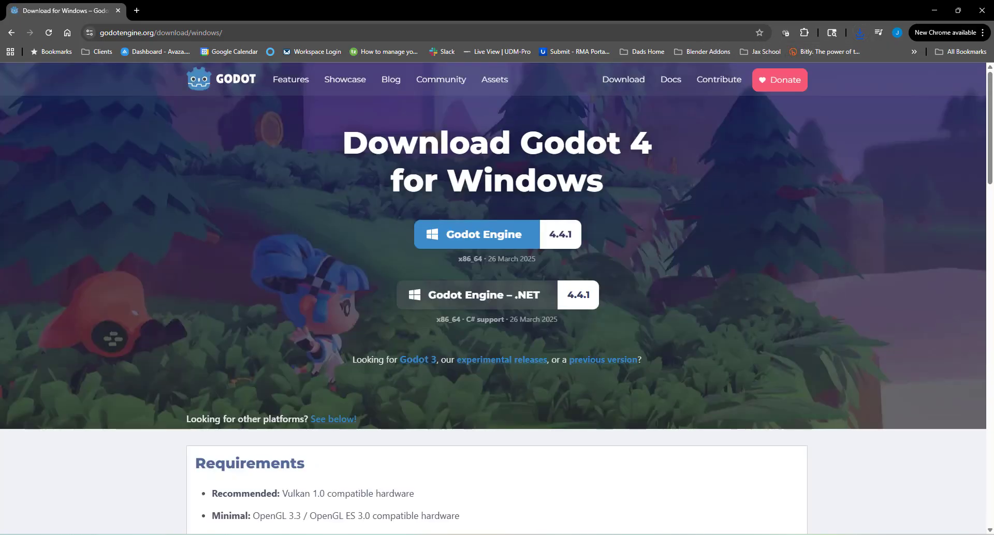
pyautogui.click(858, 34)
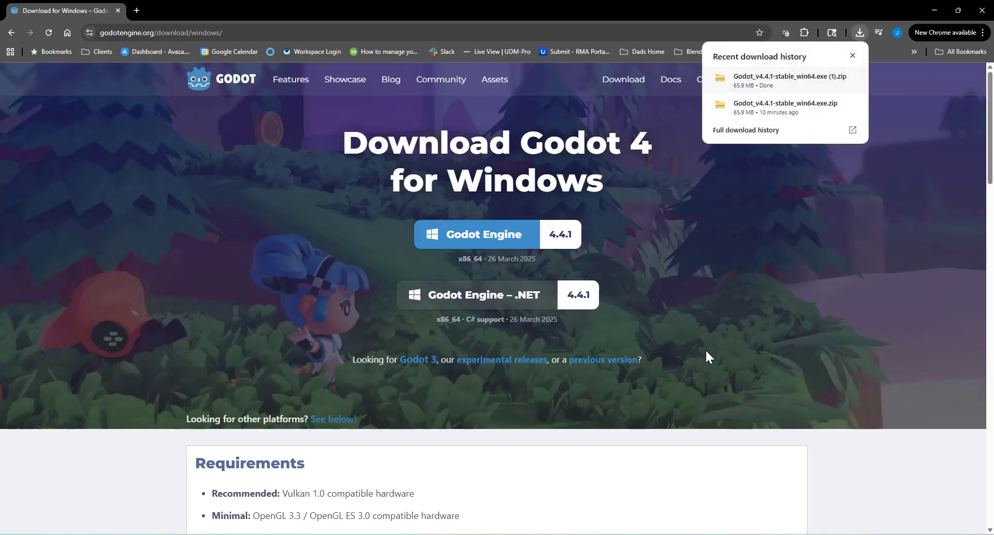
pyautogui.scroll(-6, 705, 352)
pyautogui.click(686, 361)
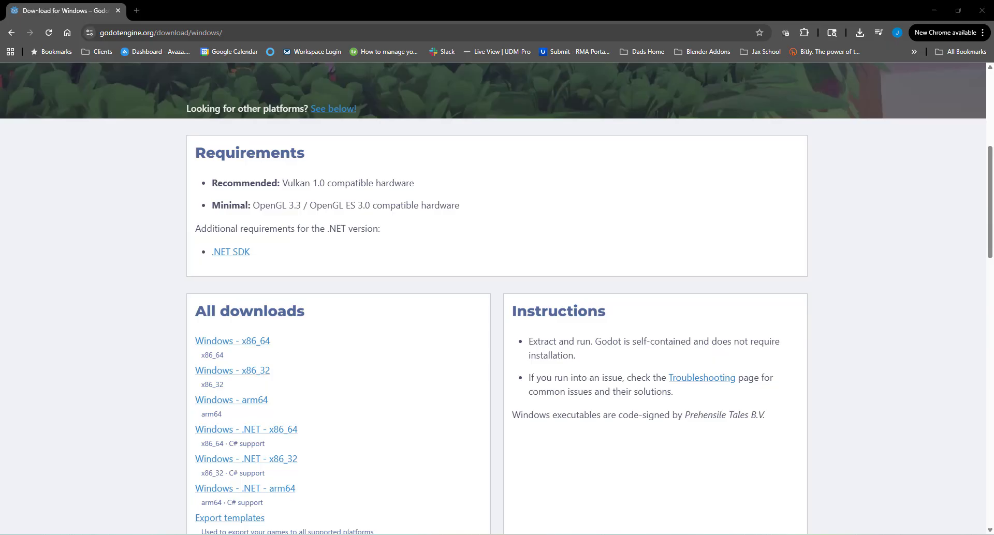
# - Launch Godot_v4.4-stable_win64.exe from the Godot Projects folder and arrange the Project Manager as a floating window
pyautogui.moveTo(0, 217); pyautogui.dragTo(455, 48)
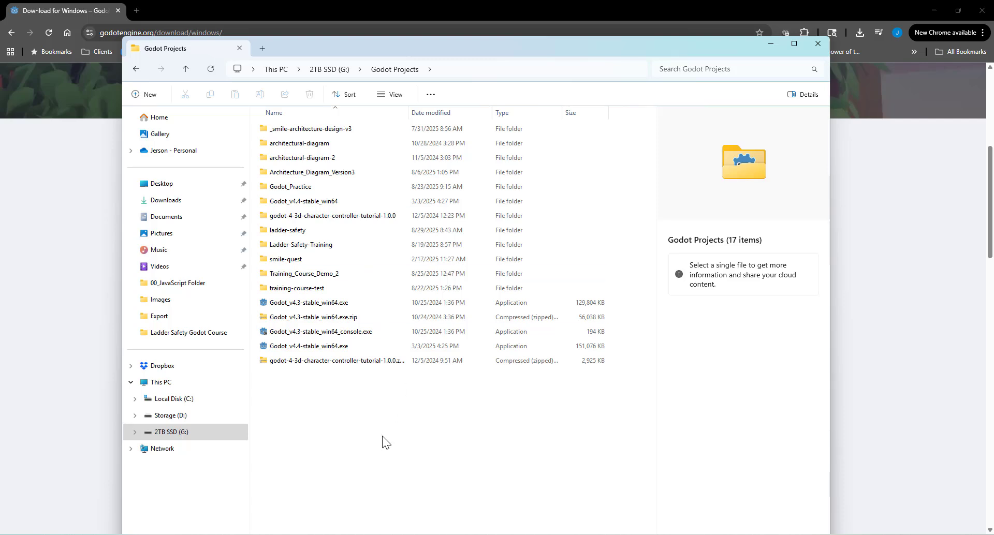
pyautogui.click(293, 347)
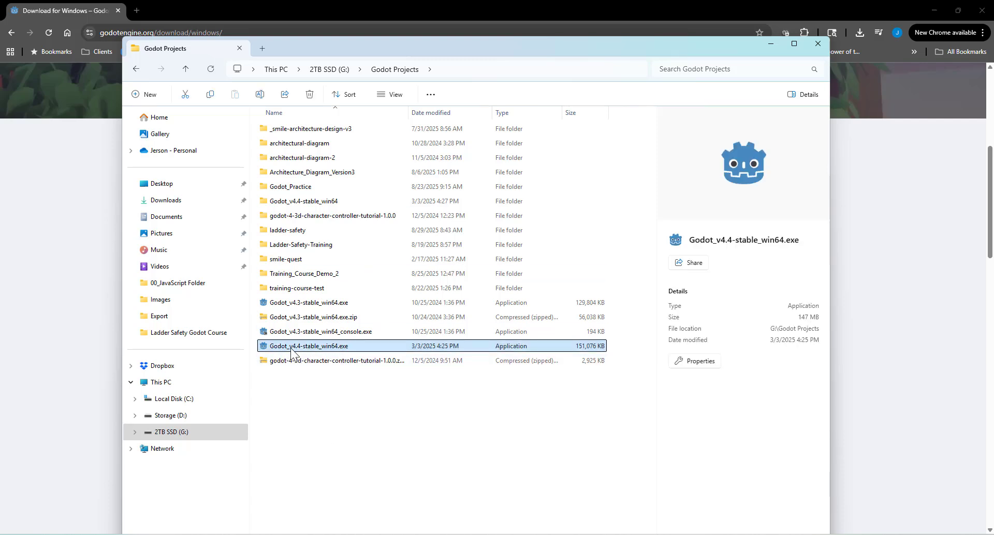
pyautogui.moveTo(293, 355)
pyautogui.click(770, 44)
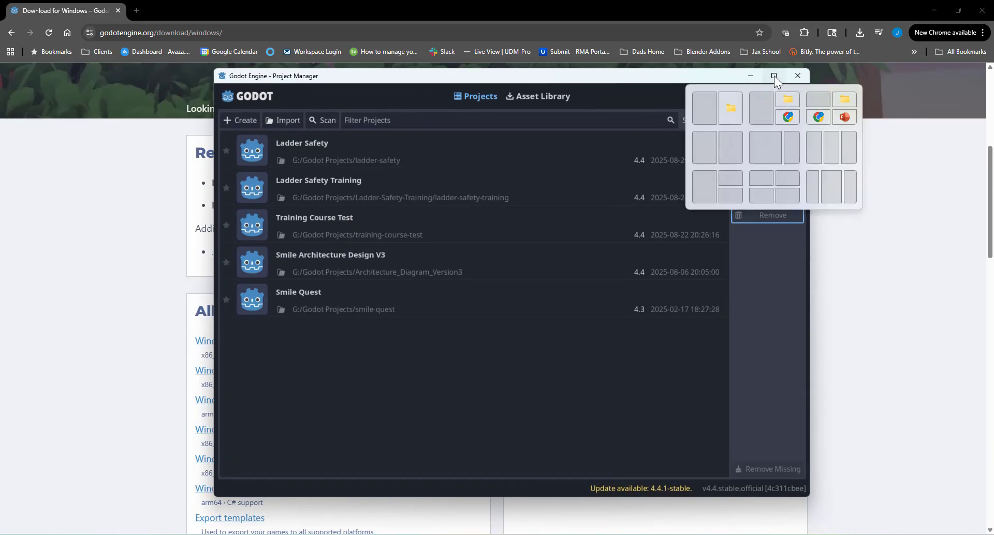
pyautogui.click(775, 76)
pyautogui.moveTo(795, 13); pyautogui.dragTo(580, 40)
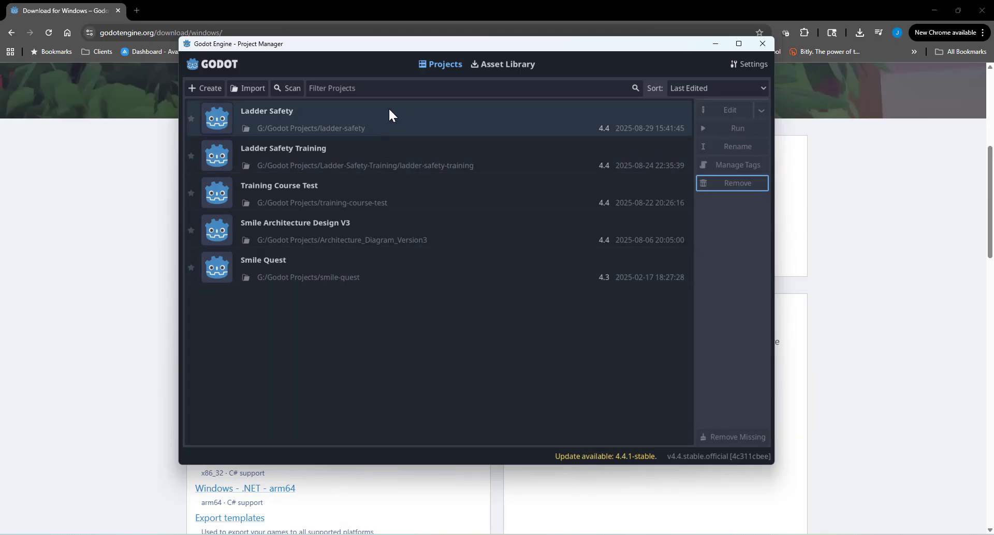
pyautogui.moveTo(372, 47); pyautogui.dragTo(379, 54)
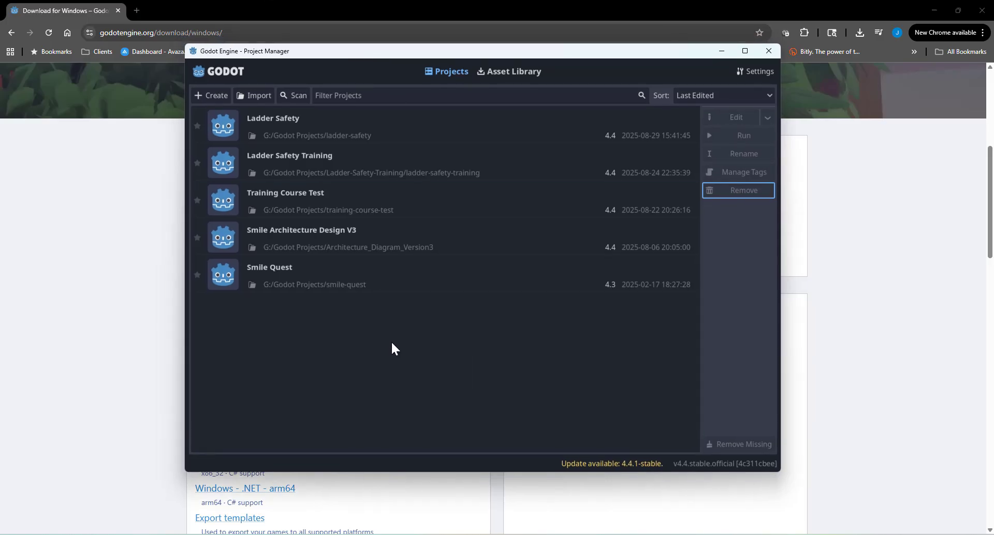
# - Create a new project named "Lesson One" and maximize its editor window
pyautogui.click(212, 97)
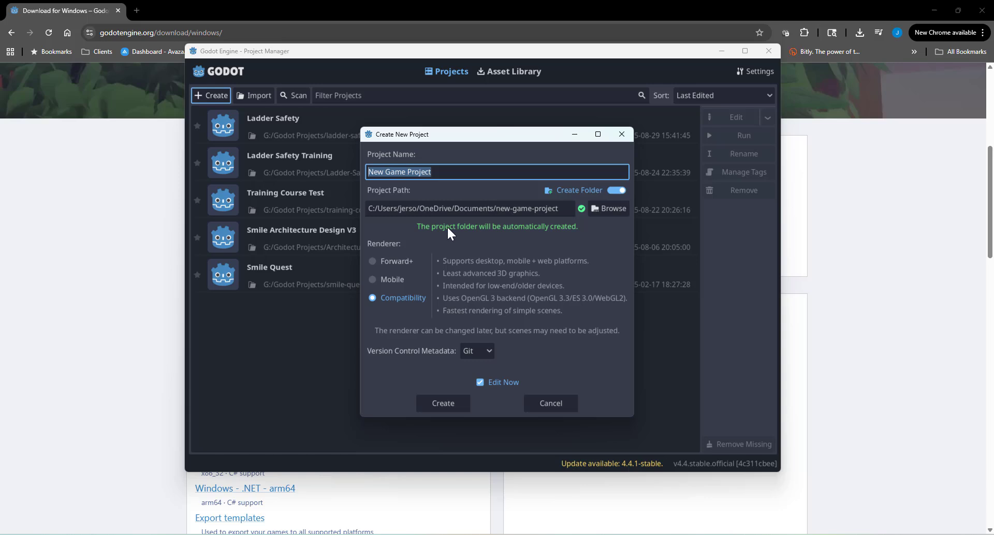
pyautogui.write('L')
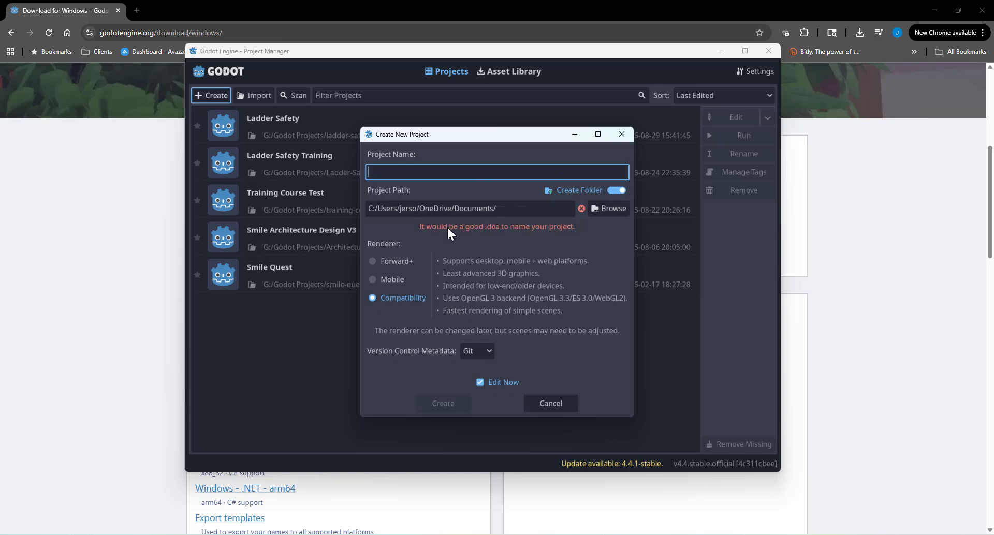
pyautogui.write('esson One')
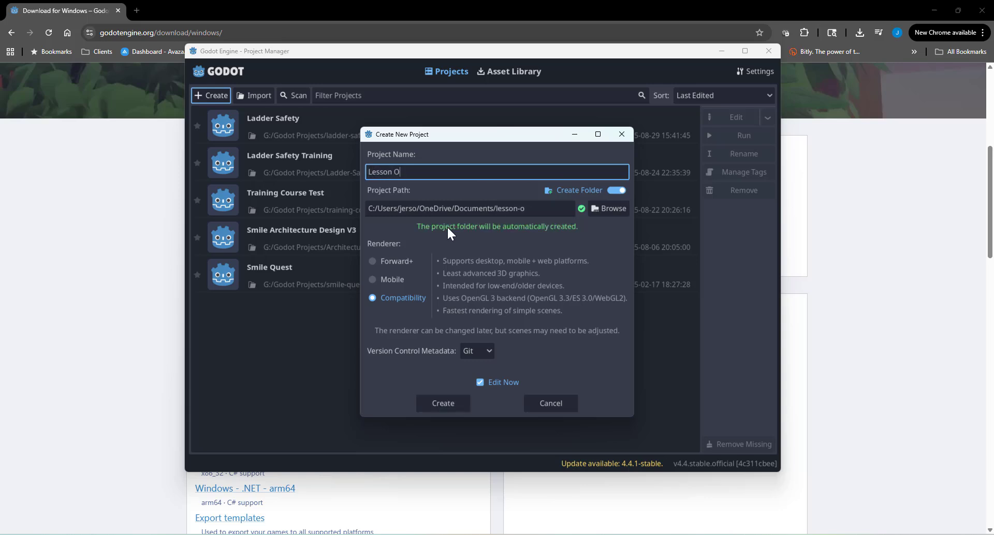
pyautogui.click(431, 405)
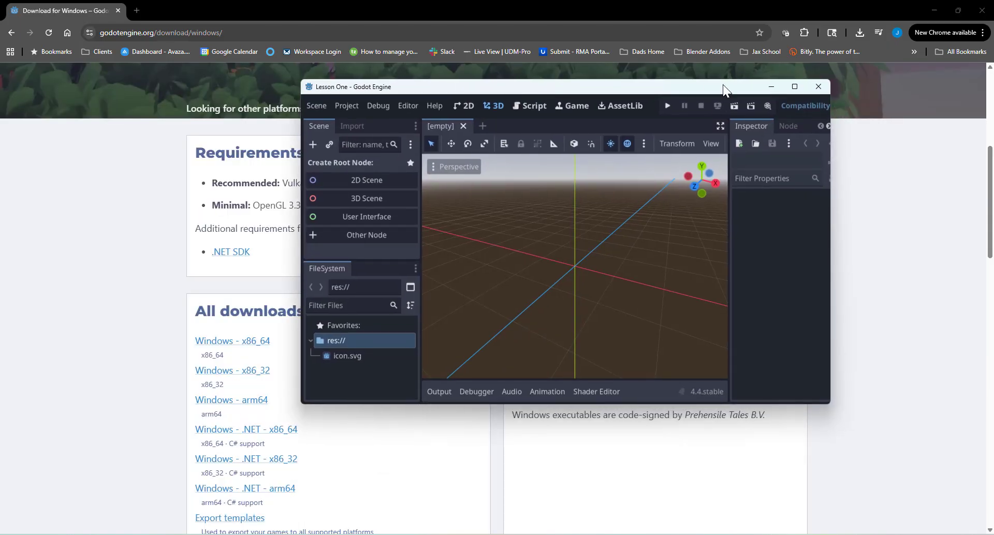
pyautogui.click(795, 87)
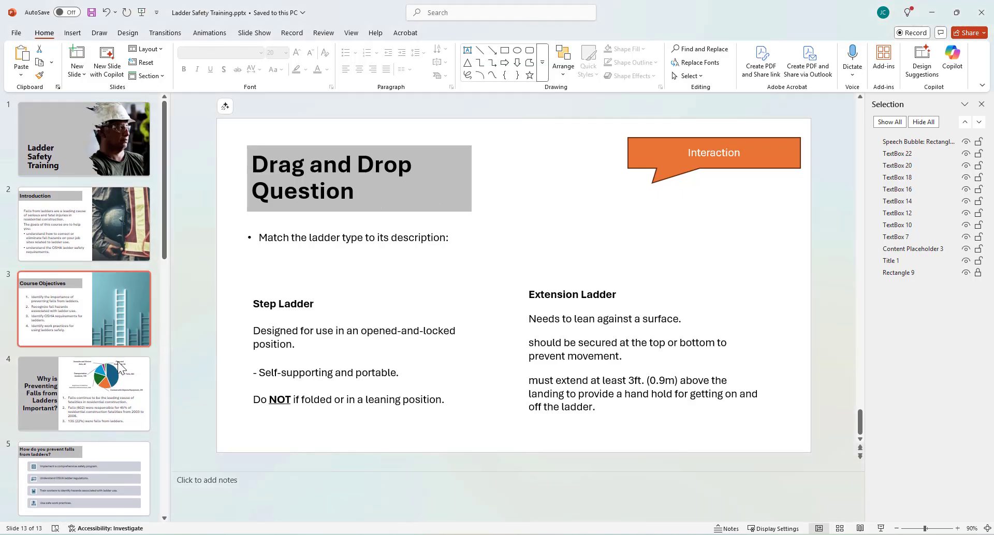
# - Look over the slide thumbnails of Ladder Safety Training.pptx in PowerPoint and return to the Godot editor
pyautogui.moveTo(165, 125); pyautogui.dragTo(199, 143)
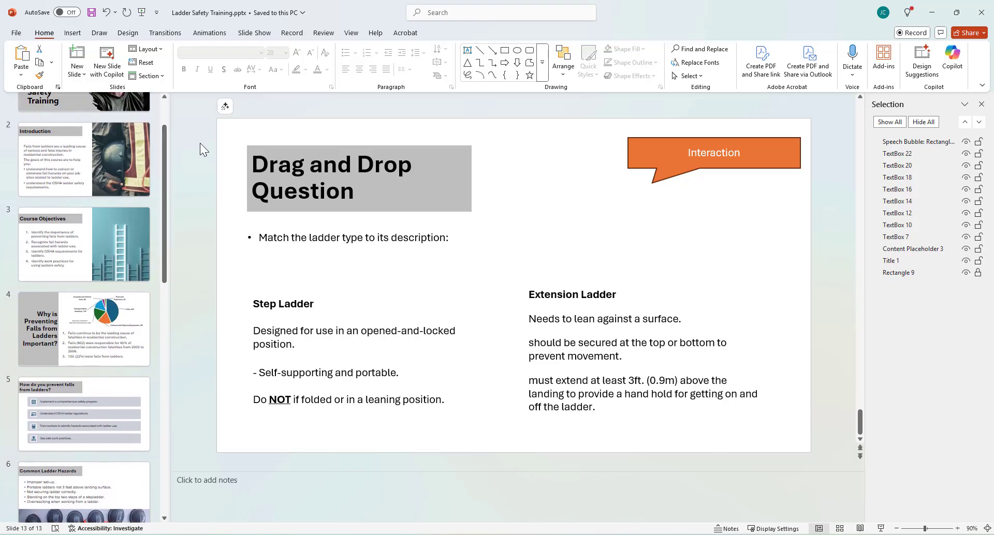
pyautogui.click(932, 12)
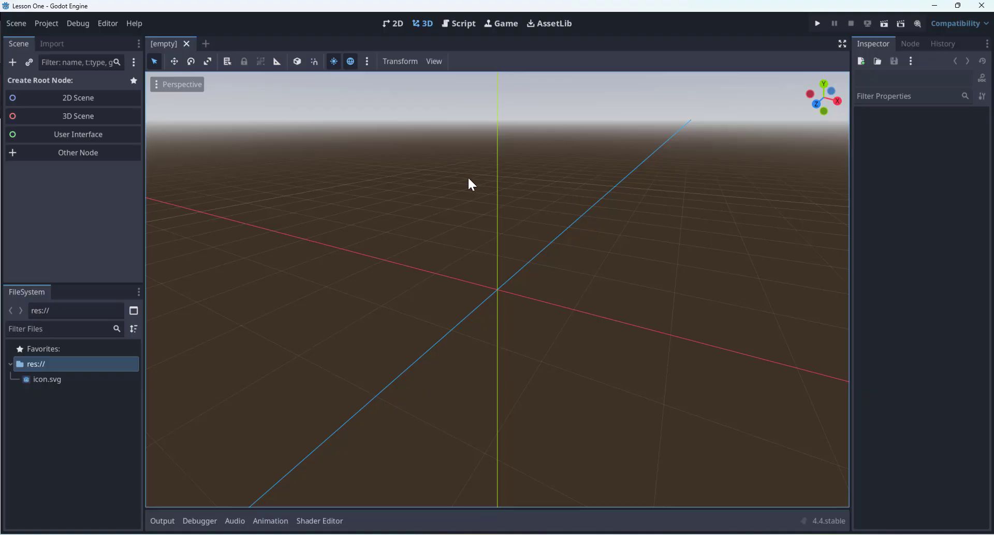
# - Look around the empty 3D viewport to examine its axes and ground grid
pyautogui.moveTo(451, 320)
pyautogui.mouseDown(button='right')
pyautogui.moveTo(471, 313)
pyautogui.moveTo(424, 313)
pyautogui.moveTo(437, 311)
pyautogui.mouseUp(button='right')
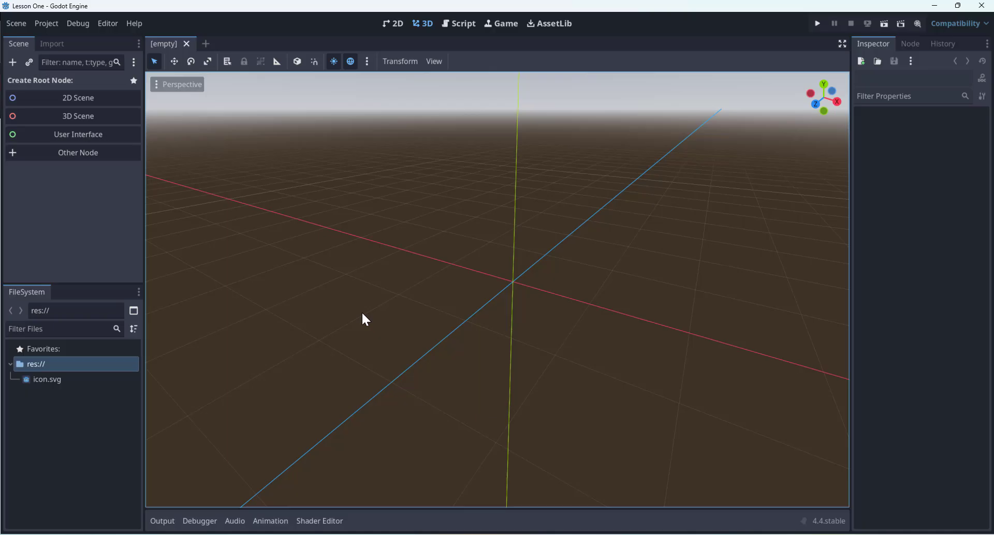
pyautogui.moveTo(362, 317); pyautogui.dragTo(462, 338, button='right')
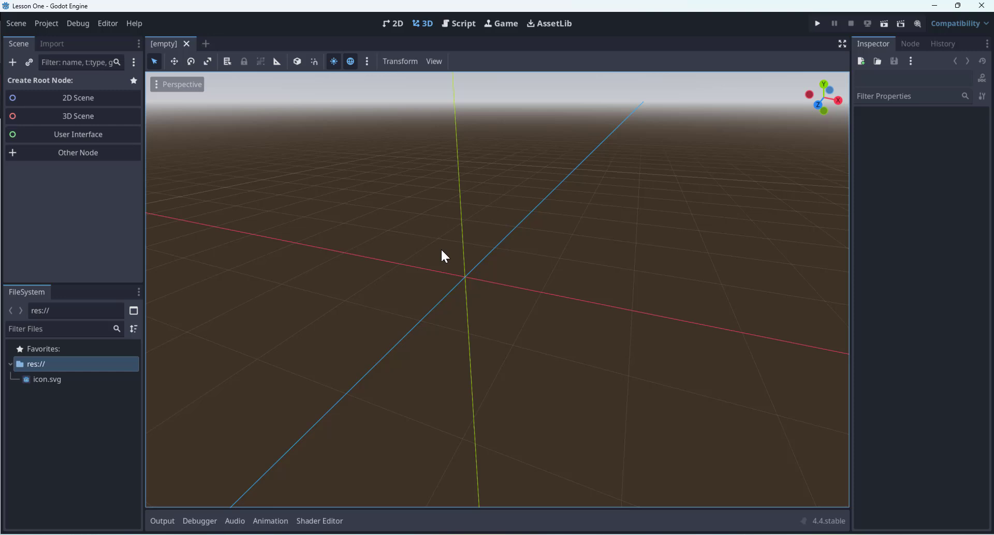
pyautogui.moveTo(441, 250); pyautogui.dragTo(431, 244, button='right')
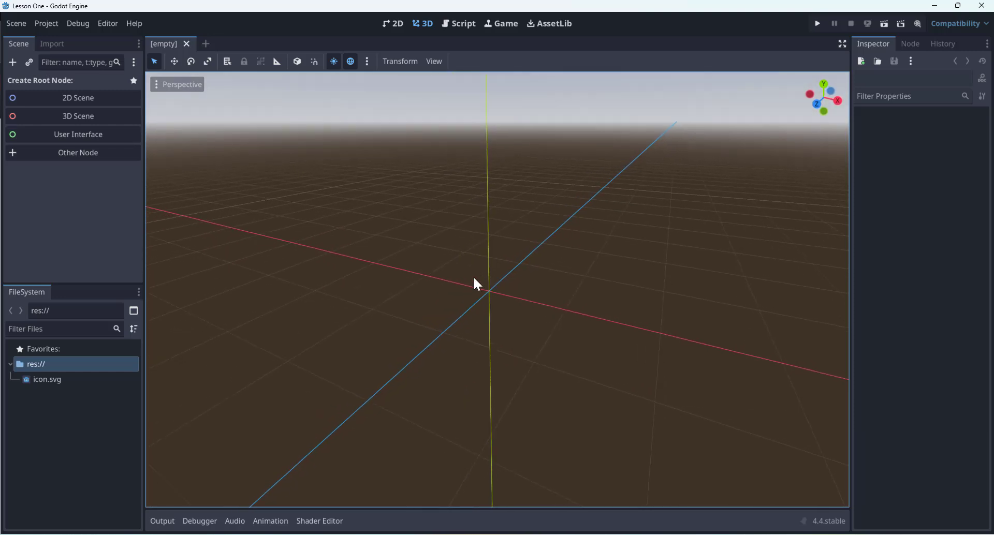
pyautogui.moveTo(557, 289); pyautogui.dragTo(565, 305, button='right')
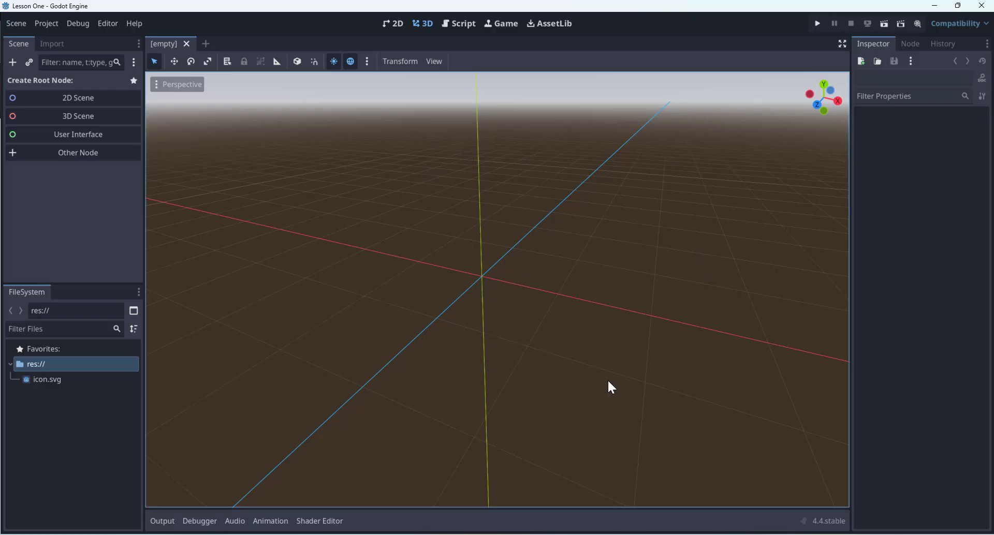
# - Switch to the 2D workspace and examine the rectangular screen frame of the empty scene
pyautogui.click(394, 26)
pyautogui.moveTo(395, 282); pyautogui.dragTo(483, 283, button='middle')
pyautogui.scroll(3, 481, 282)
pyautogui.scroll(1, 382, 226)
pyautogui.moveTo(383, 227); pyautogui.dragTo(412, 251, button='middle')
pyautogui.scroll(-1, 411, 251)
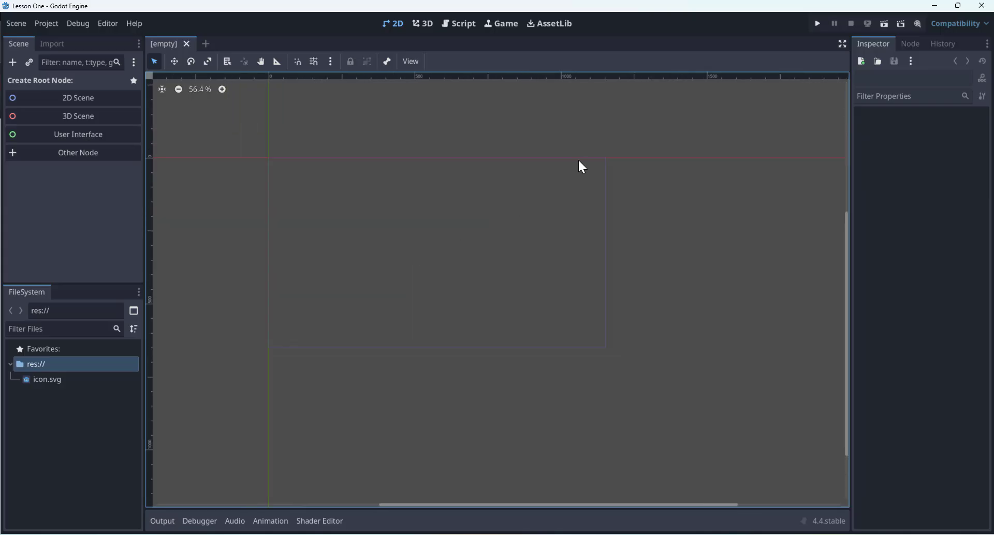
pyautogui.moveTo(495, 225); pyautogui.dragTo(486, 238, button='middle')
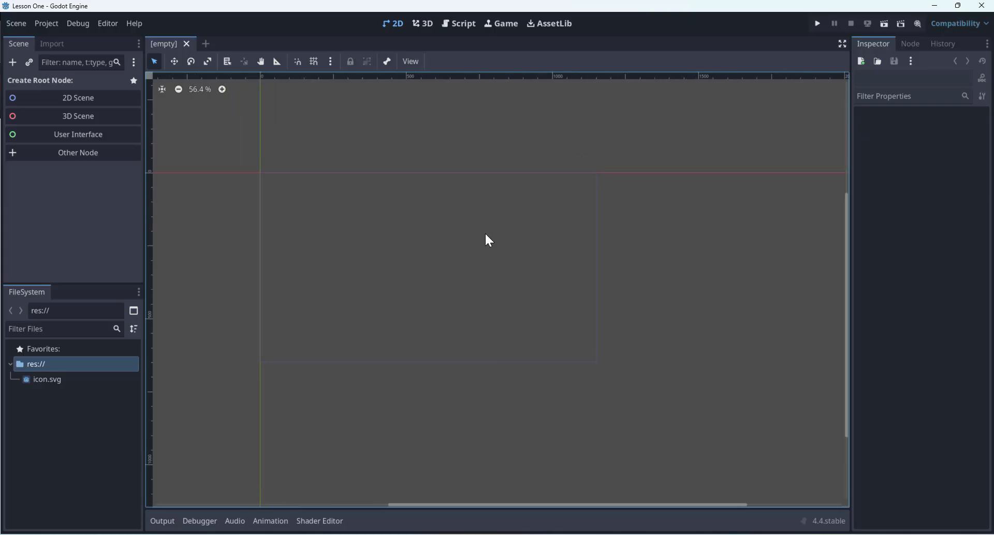
pyautogui.scroll(1, 463, 291)
pyautogui.moveTo(421, 259); pyautogui.dragTo(431, 257, button='middle')
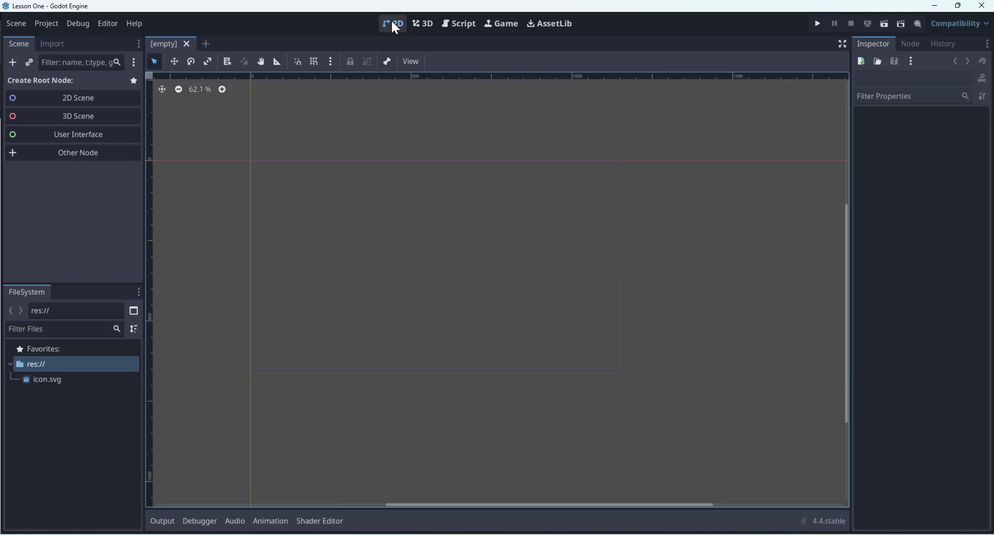
# - Look through the Script, Game and AssetLib workspaces, browse the listed assets, and return to the 2D workspace
pyautogui.click(461, 24)
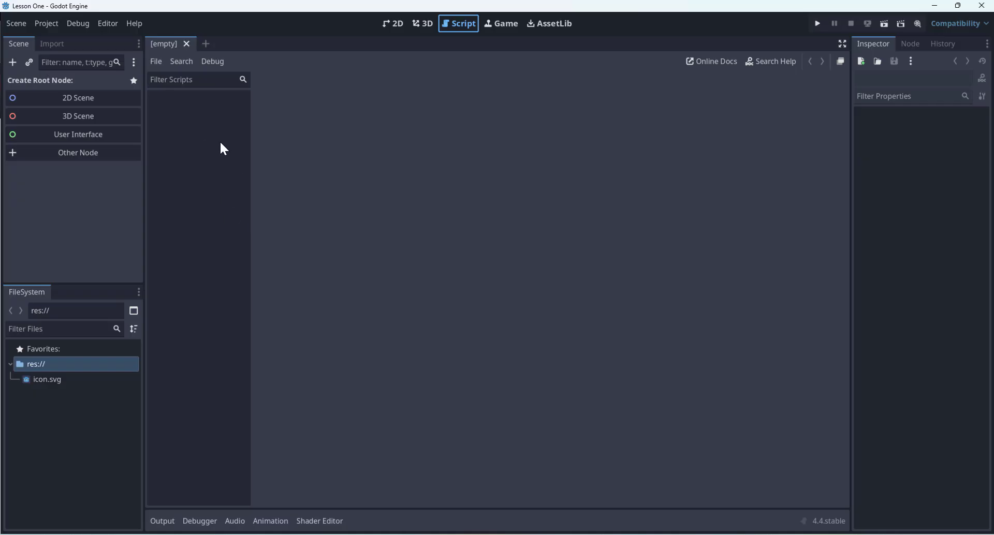
pyautogui.click(500, 23)
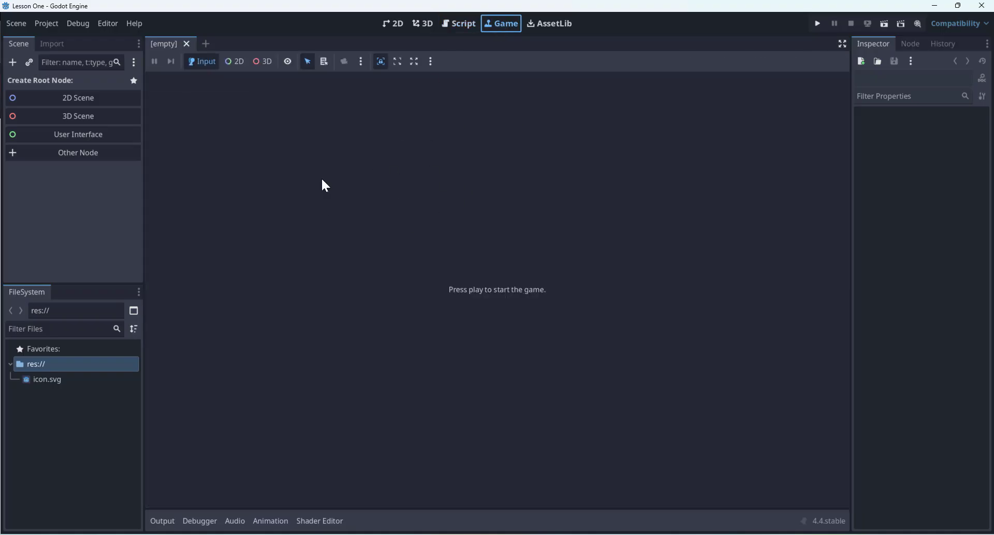
pyautogui.click(553, 23)
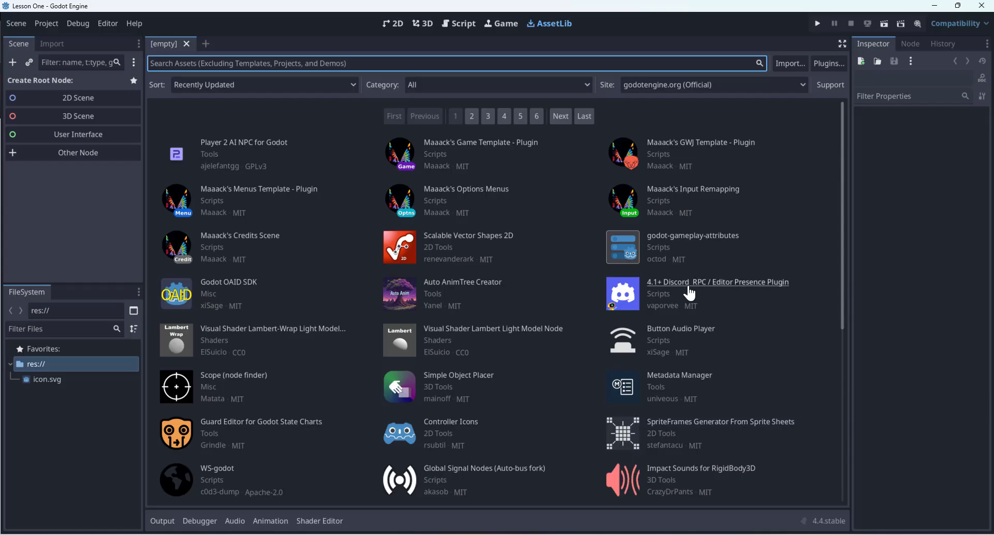
pyautogui.scroll(-2, 688, 289)
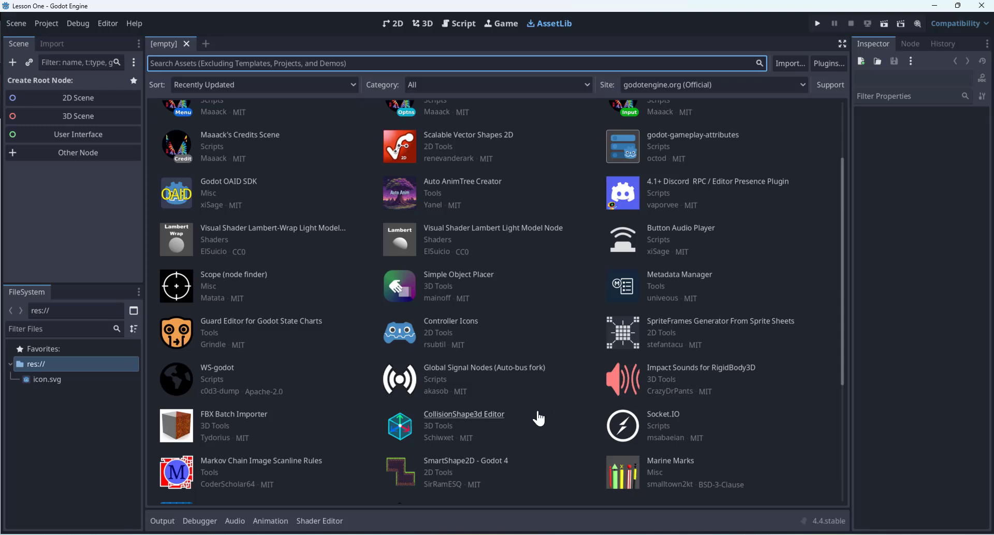
pyautogui.scroll(3, 541, 407)
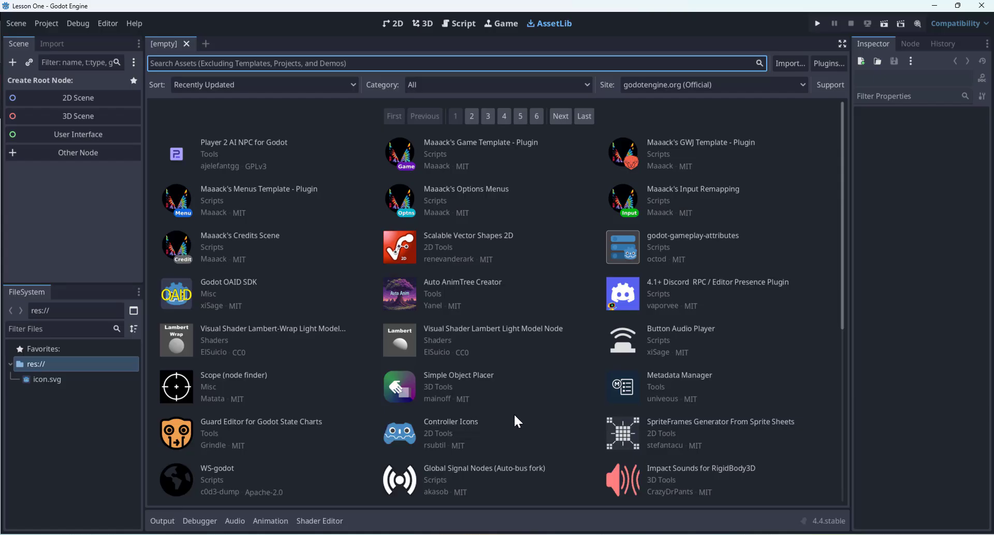
pyautogui.scroll(-1, 515, 417)
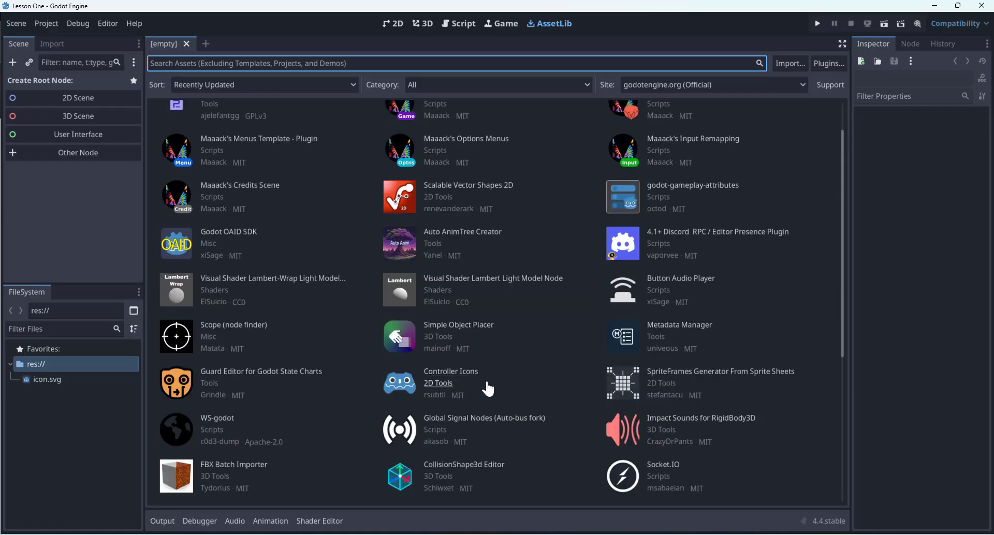
pyautogui.scroll(-3, 518, 377)
pyautogui.scroll(5, 525, 377)
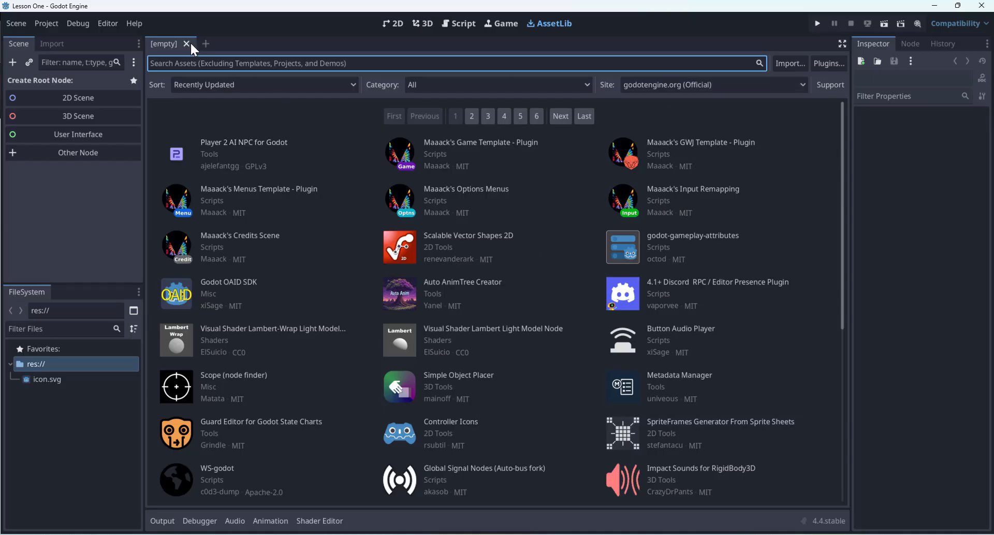
pyautogui.click(392, 23)
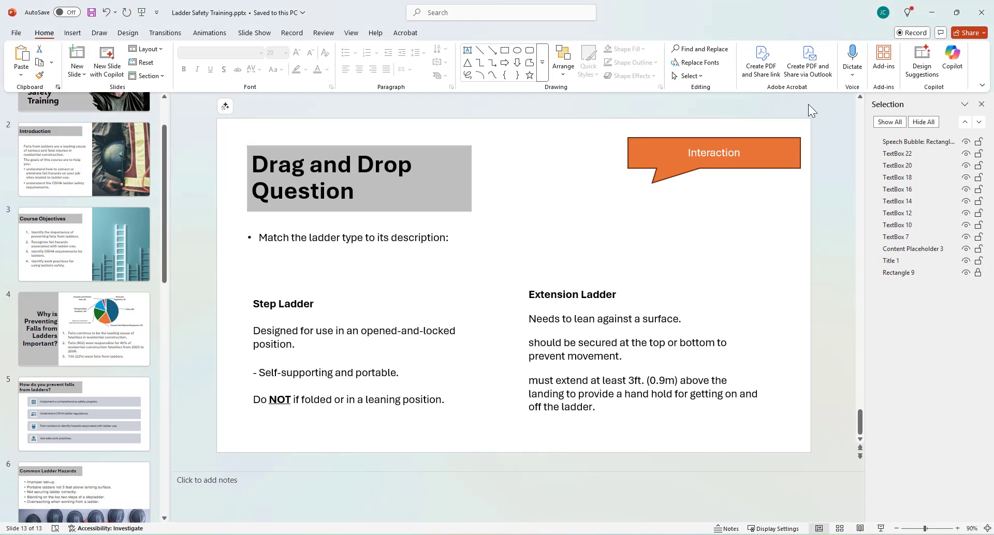
# - Toggle the Selection pane off and back on for the Drag and Drop Question slide in PowerPoint
pyautogui.click(688, 76)
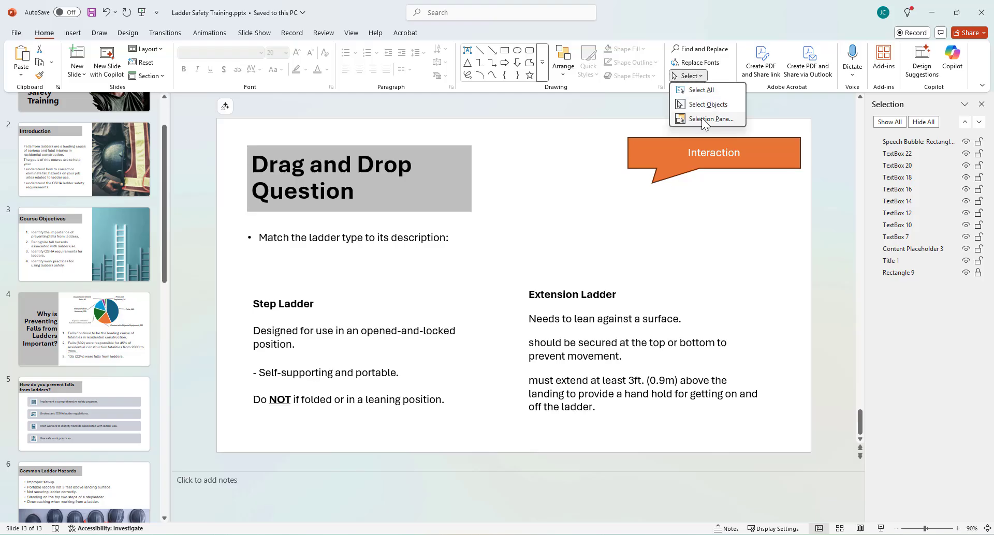
pyautogui.click(704, 119)
pyautogui.click(688, 75)
pyautogui.click(704, 118)
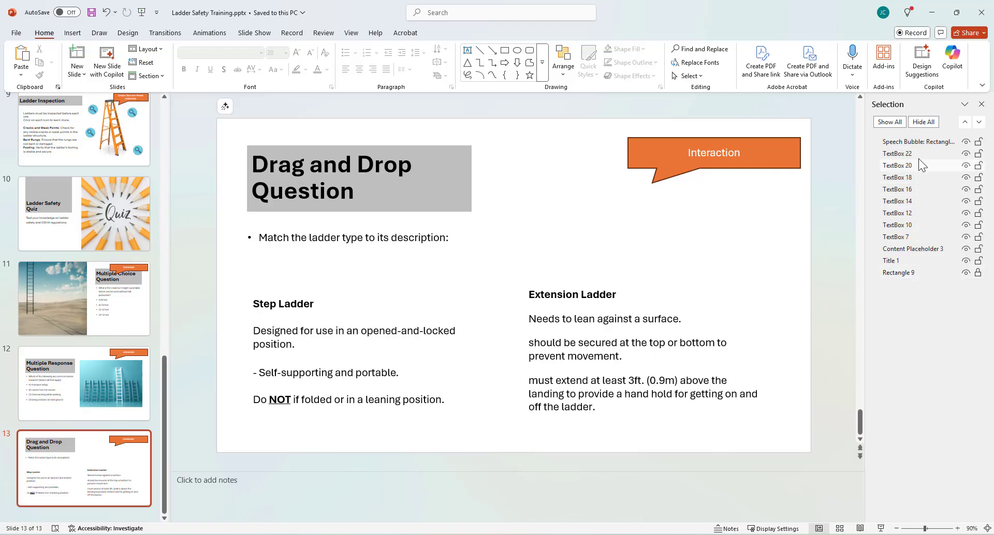
# - Compare the objects listed for the Ladder Safety Quiz, Ladder Inspection and Types of Ladders slides, and return to the Godot editor
pyautogui.click(90, 202)
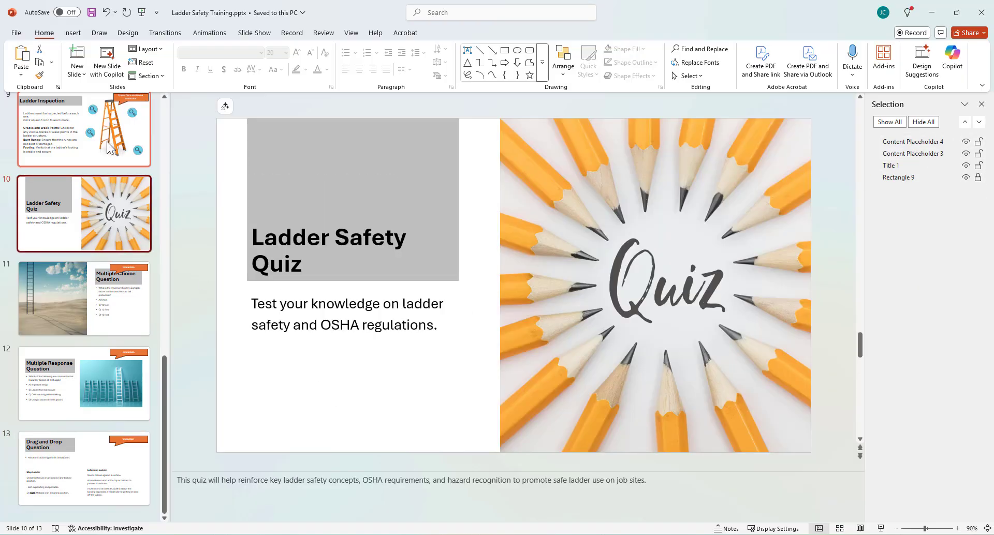
pyautogui.press('Up')
pyautogui.scroll(2, 129, 142)
pyautogui.click(129, 142)
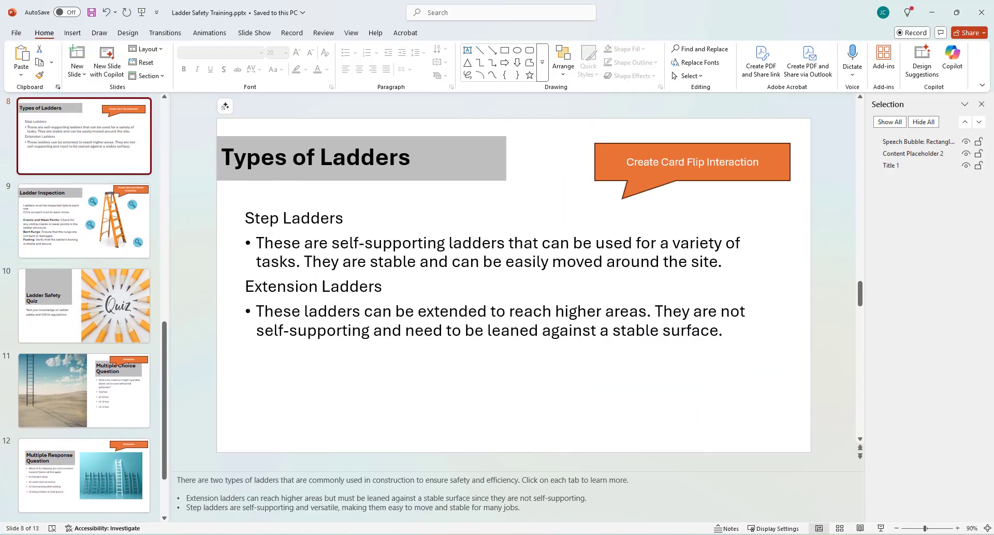
pyautogui.click(931, 12)
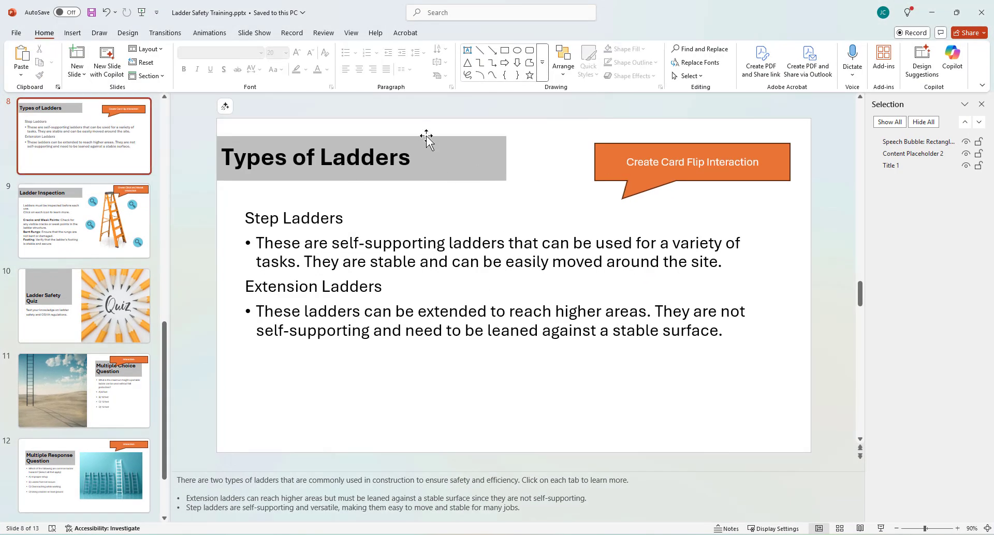
# - In PowerPoint, replace the Selection pane with the Format Shape pane, examine the Types of Ladders title and body formatting, and return to Godot
pyautogui.click(426, 141)
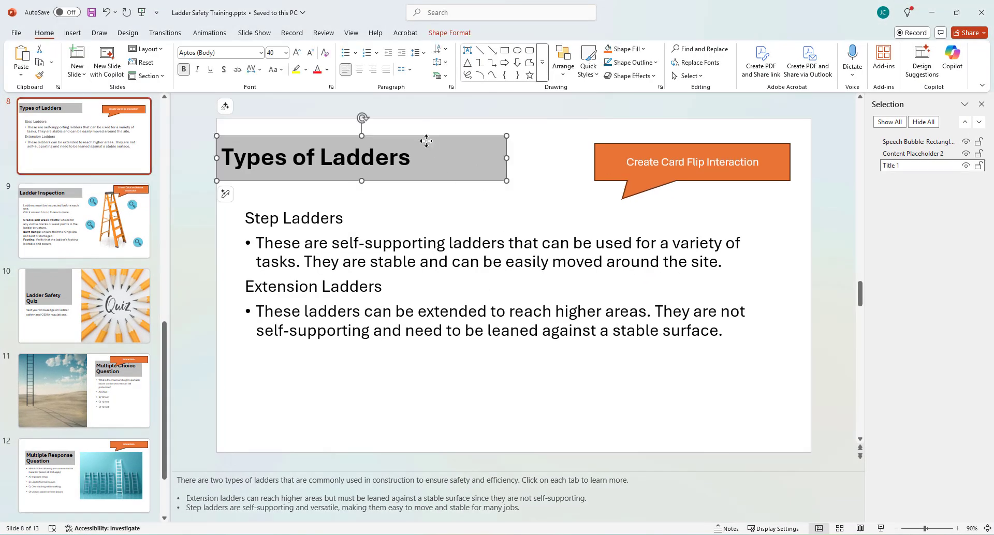
pyautogui.click(981, 104)
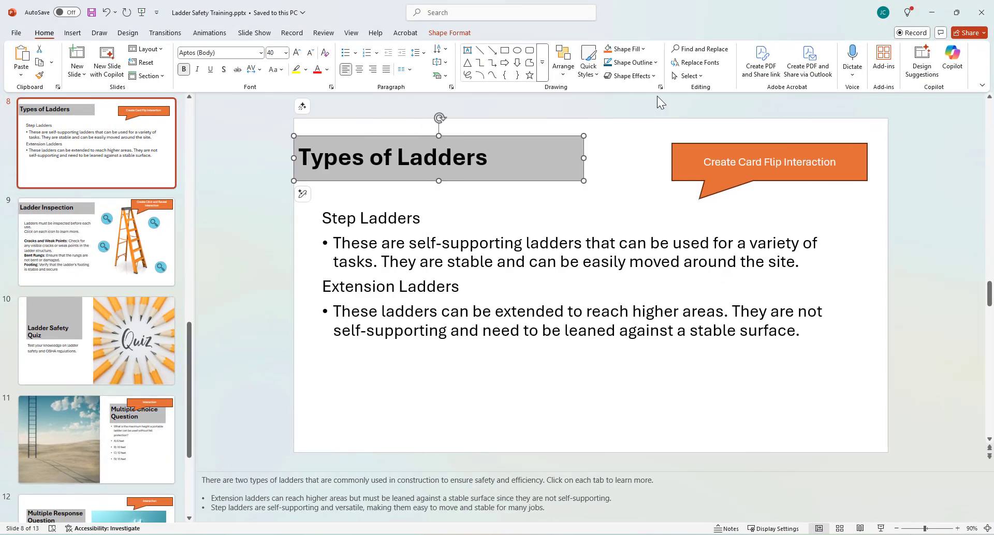
pyautogui.click(660, 87)
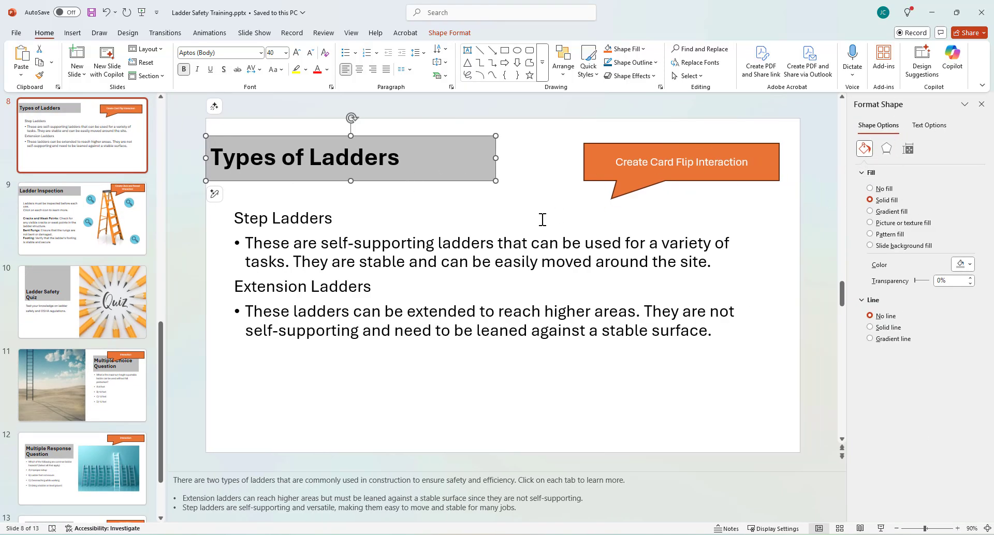
pyautogui.click(533, 240)
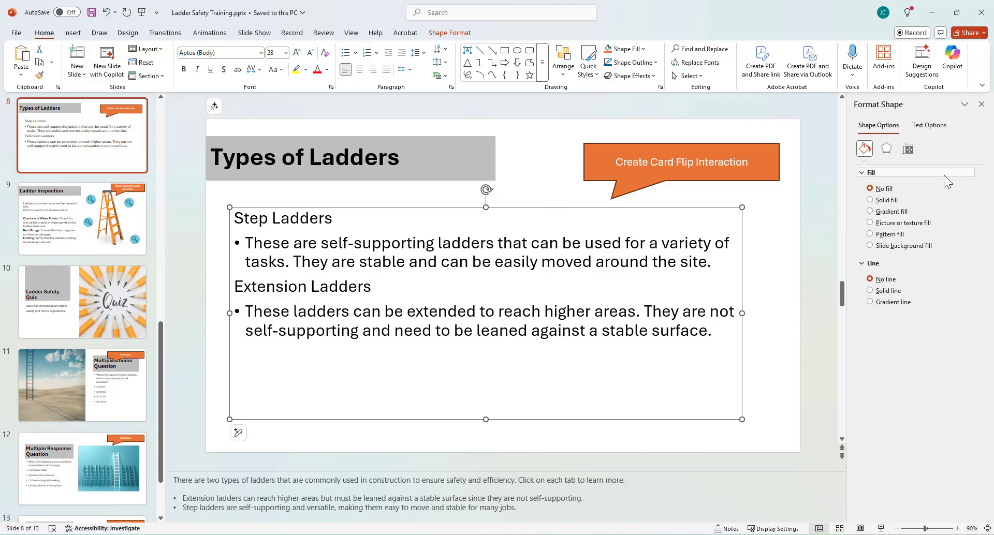
pyautogui.click(935, 13)
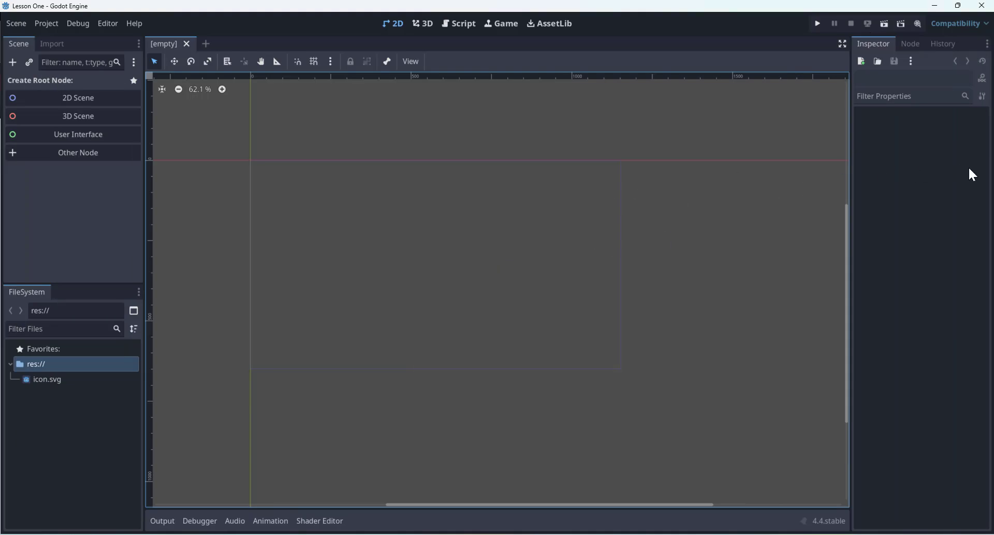
# - Look at the Node and History docks and return to the Inspector
pyautogui.click(911, 44)
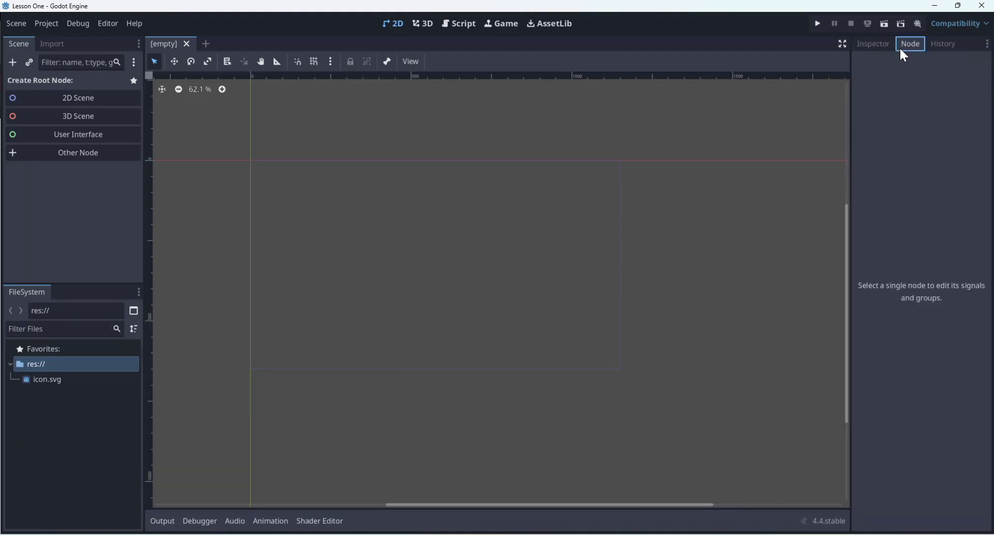
pyautogui.click(945, 45)
pyautogui.click(911, 44)
pyautogui.click(873, 44)
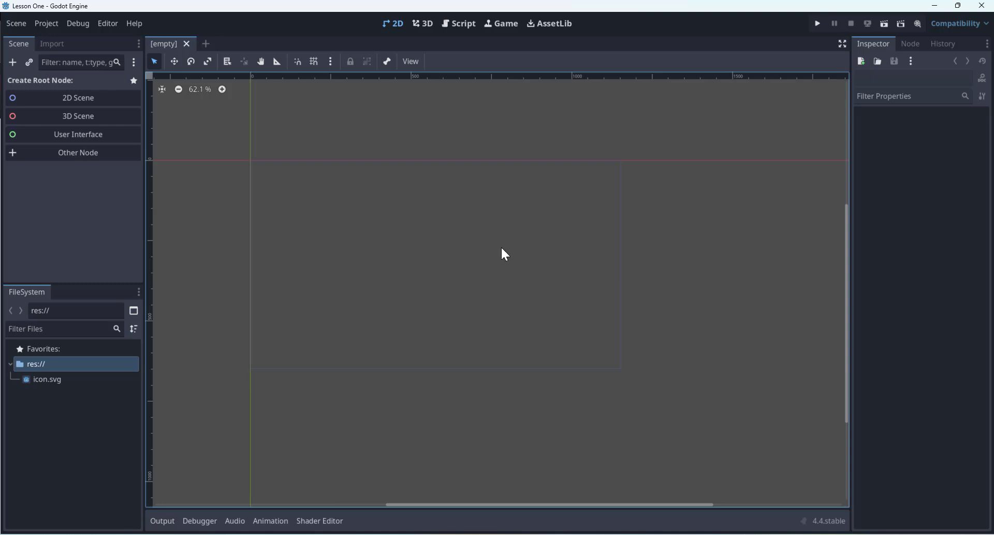
# - Examine the edges and corners of the 2D screen frame in Godot and compare it with the PowerPoint slide area
pyautogui.moveTo(557, 236); pyautogui.dragTo(581, 236, button='middle')
pyautogui.scroll(2, 545, 258)
pyautogui.moveTo(503, 259); pyautogui.dragTo(501, 249, button='middle')
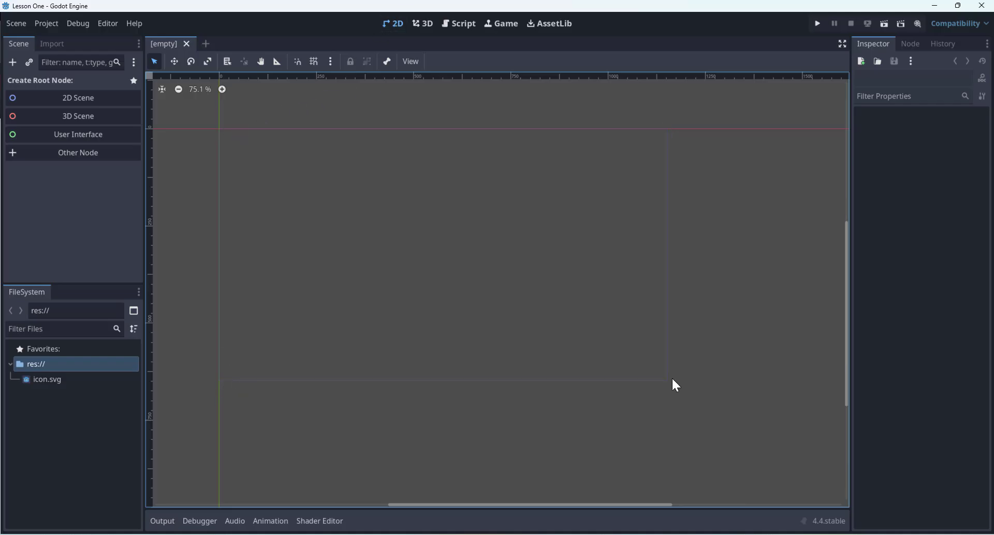
pyautogui.moveTo(394, 177); pyautogui.dragTo(410, 182, button='middle')
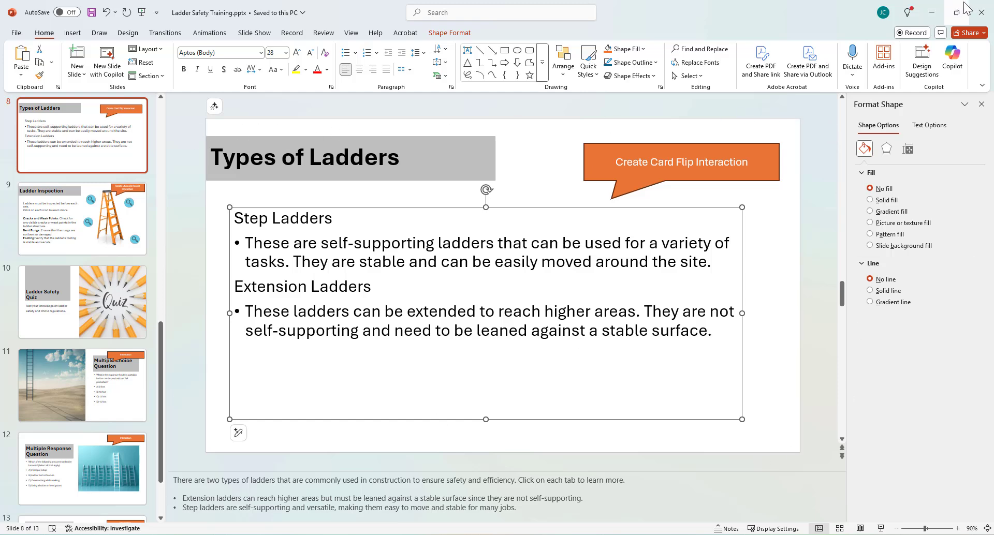
pyautogui.click(935, 14)
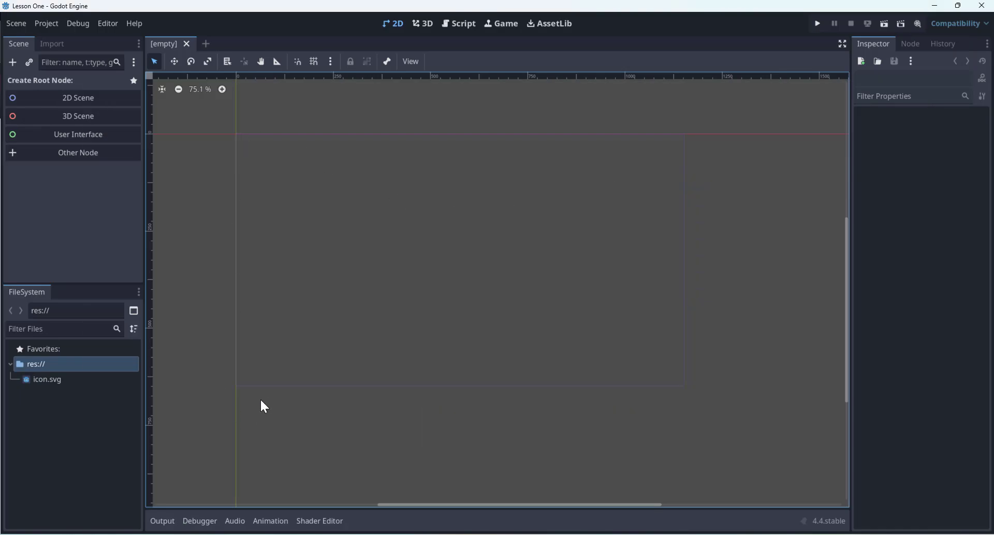
pyautogui.scroll(-1, 317, 183)
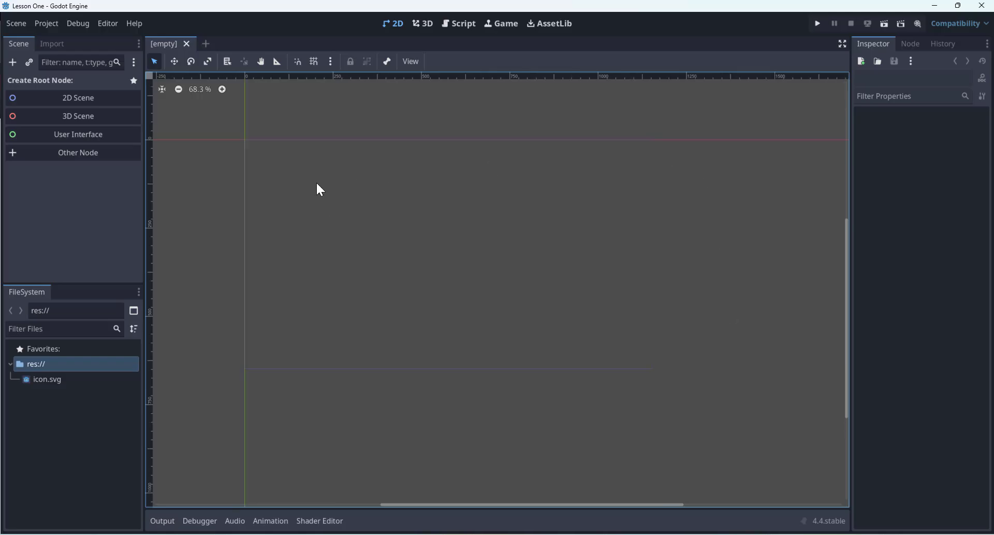
pyautogui.scroll(1, 606, 276)
pyautogui.moveTo(605, 276); pyautogui.dragTo(589, 273, button='middle')
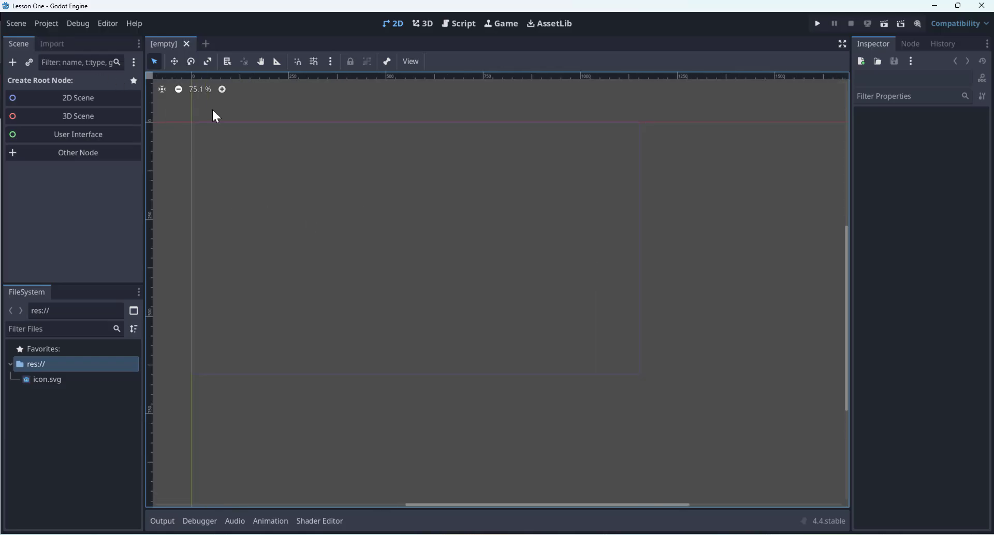
pyautogui.moveTo(368, 197); pyautogui.dragTo(392, 214, button='middle')
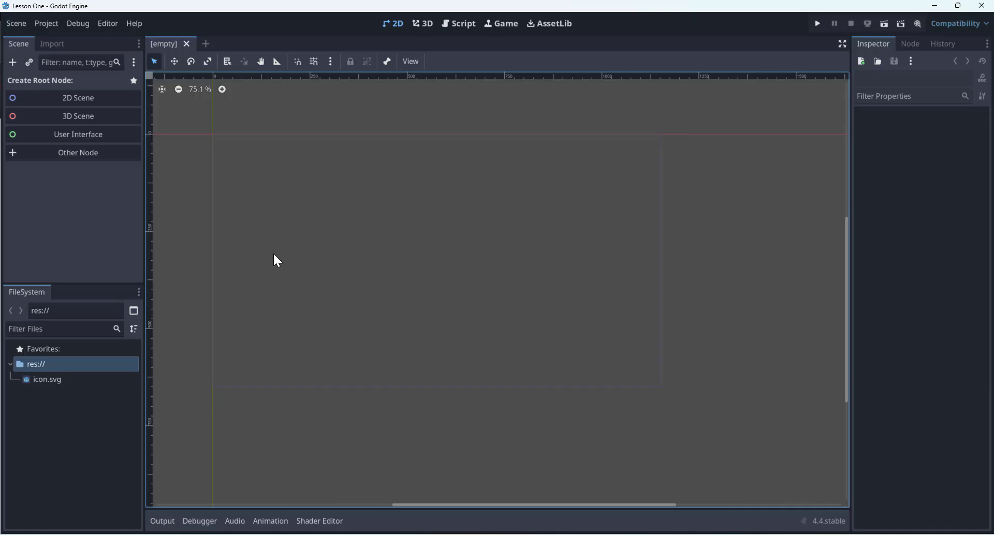
pyautogui.click(44, 24)
pyautogui.click(57, 38)
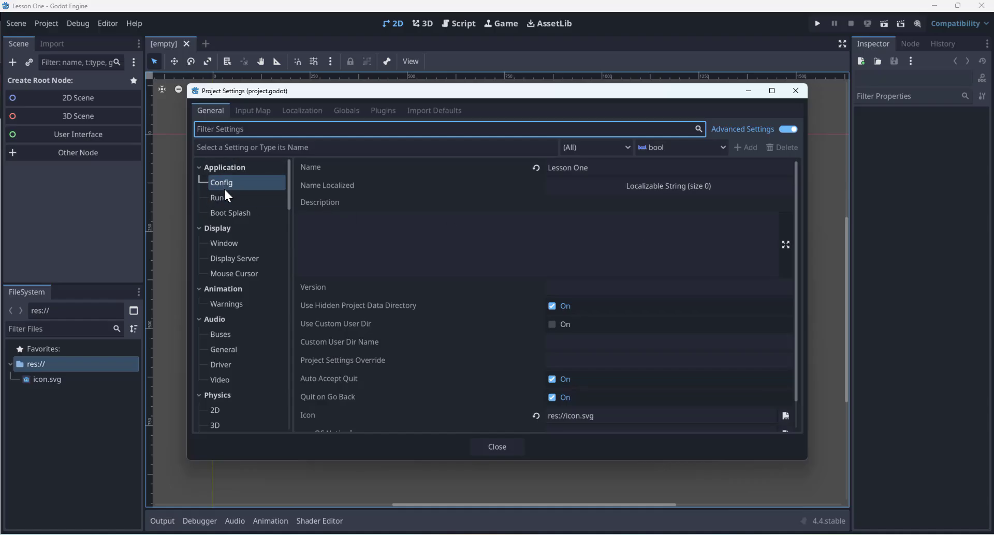
pyautogui.click(796, 91)
# - Set the project's window viewport width to 1920 and height to 1080 in Project Settings, and close the dialog
pyautogui.click(48, 24)
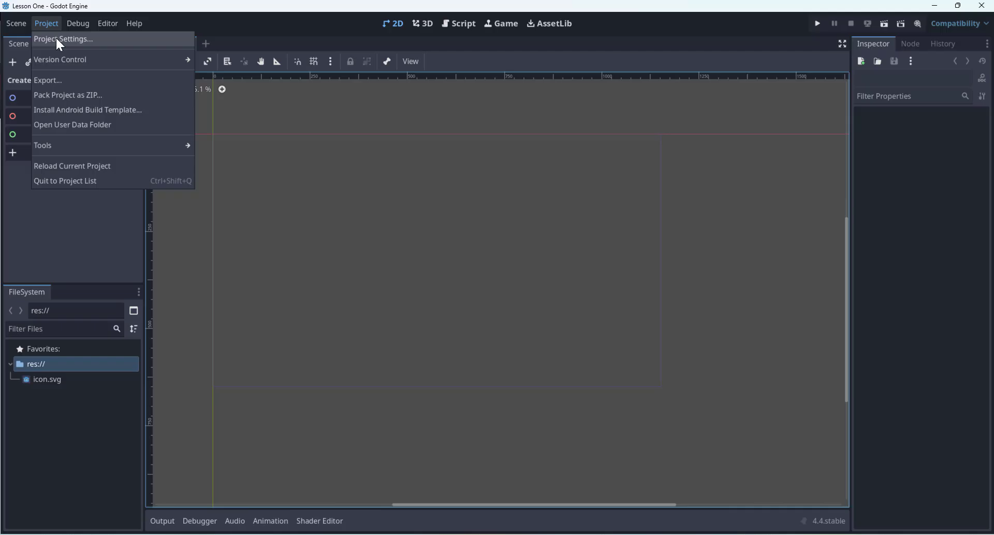
pyautogui.click(58, 39)
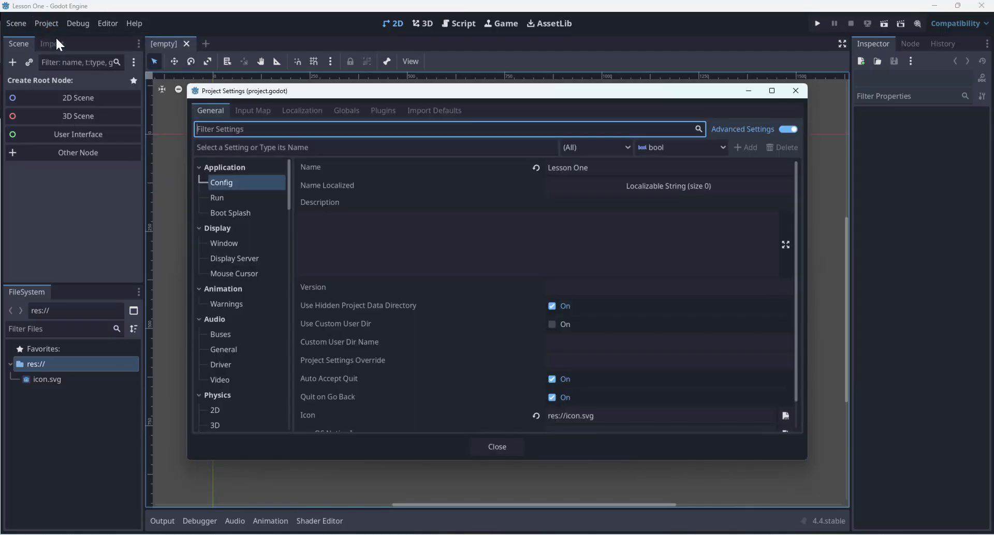
pyautogui.click(221, 242)
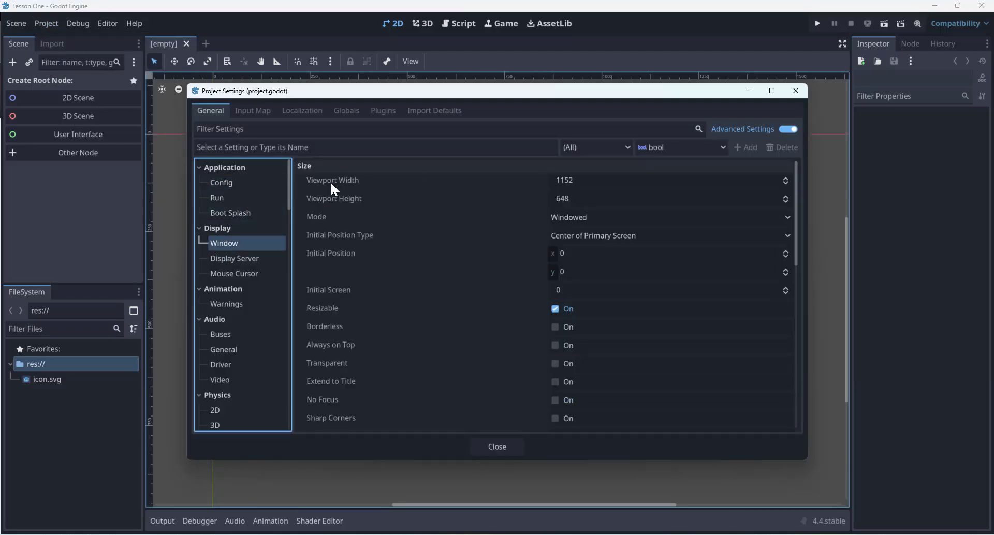
pyautogui.click(592, 179)
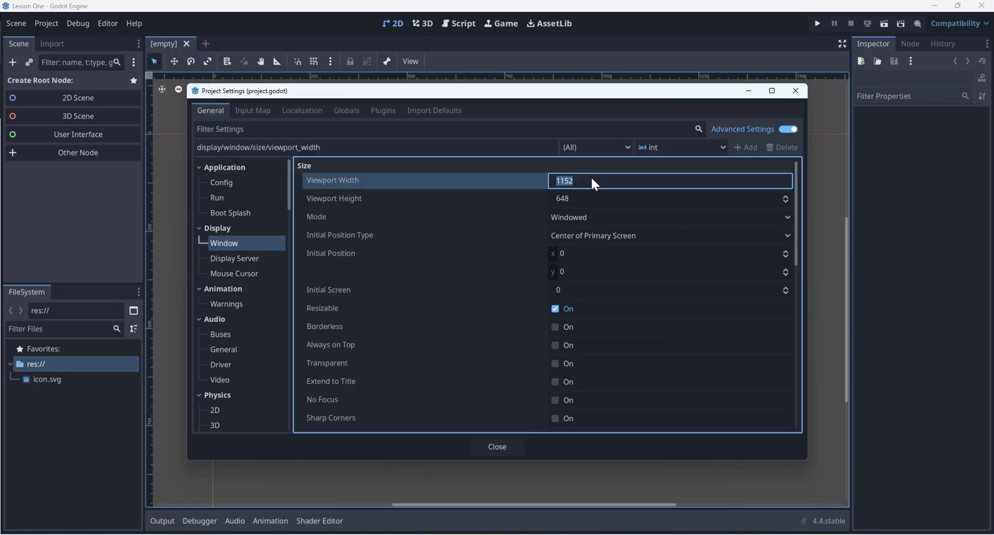
pyautogui.write('1920')
pyautogui.click(426, 196)
pyautogui.click(590, 200)
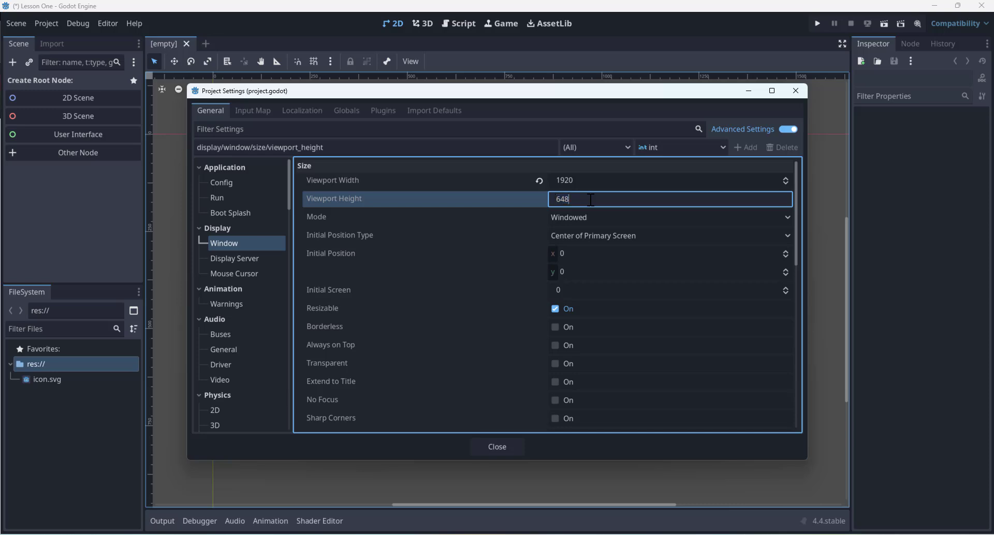
pyautogui.write('1080')
pyautogui.click(497, 446)
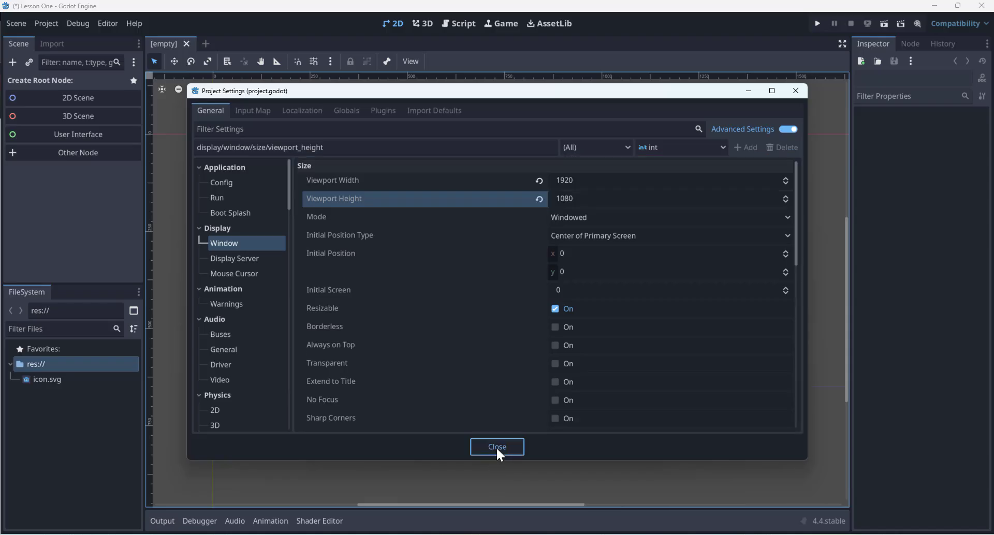
pyautogui.click(496, 446)
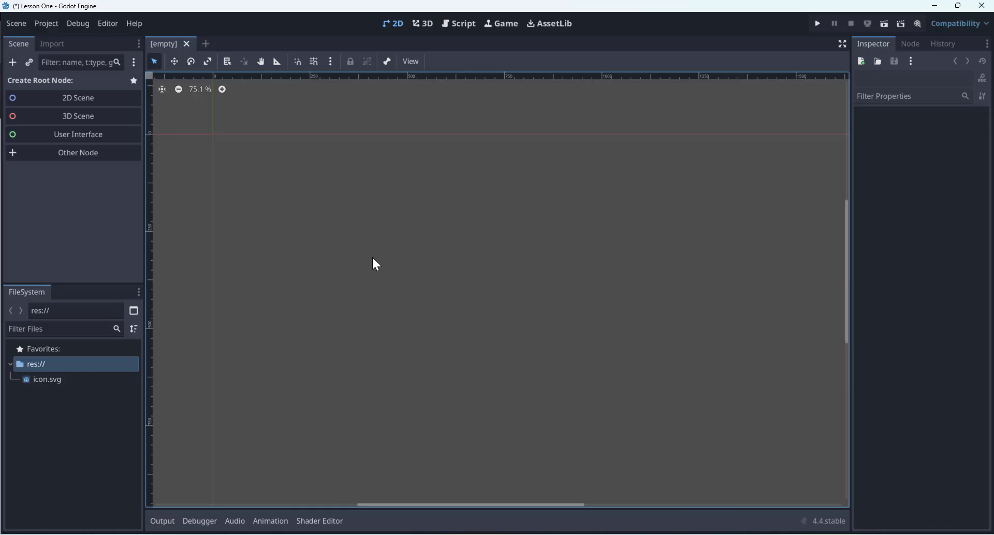
# - Examine the full extent of the resized screen frame in the 2D workspace
pyautogui.moveTo(662, 323); pyautogui.dragTo(552, 287, button='middle')
pyautogui.scroll(-2, 657, 318)
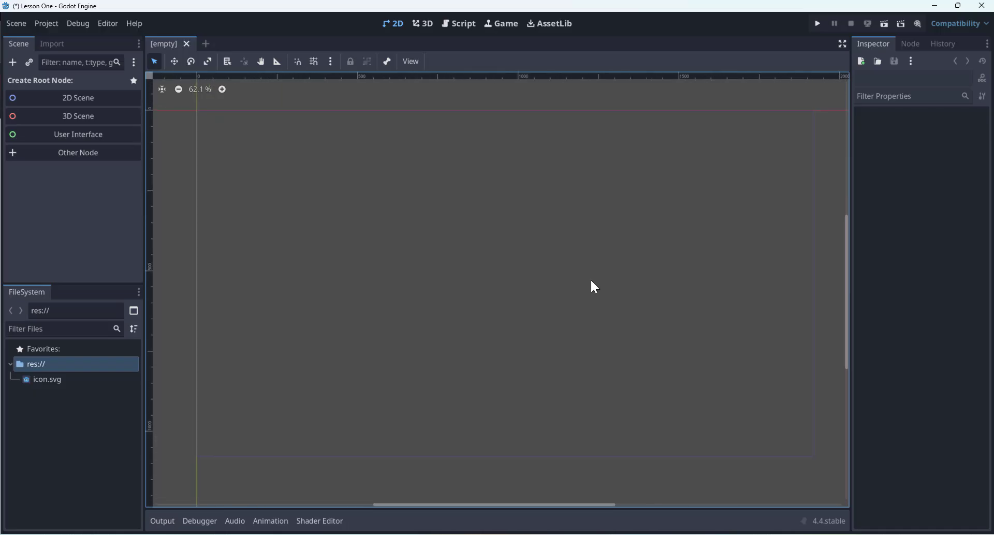
pyautogui.scroll(-1, 709, 242)
pyautogui.scroll(1, 714, 274)
pyautogui.moveTo(654, 332); pyautogui.dragTo(652, 308, button='middle')
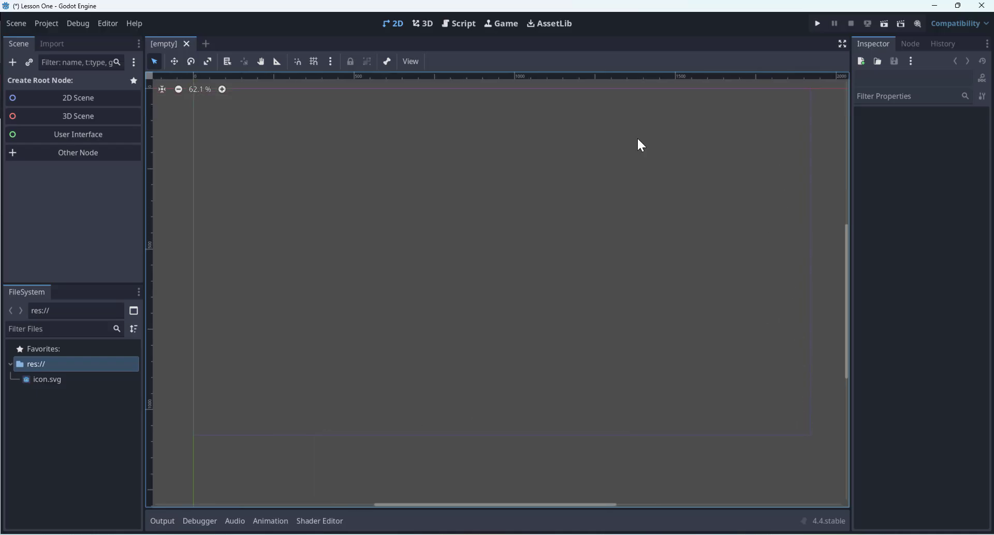
pyautogui.moveTo(381, 263); pyautogui.dragTo(376, 266, button='middle')
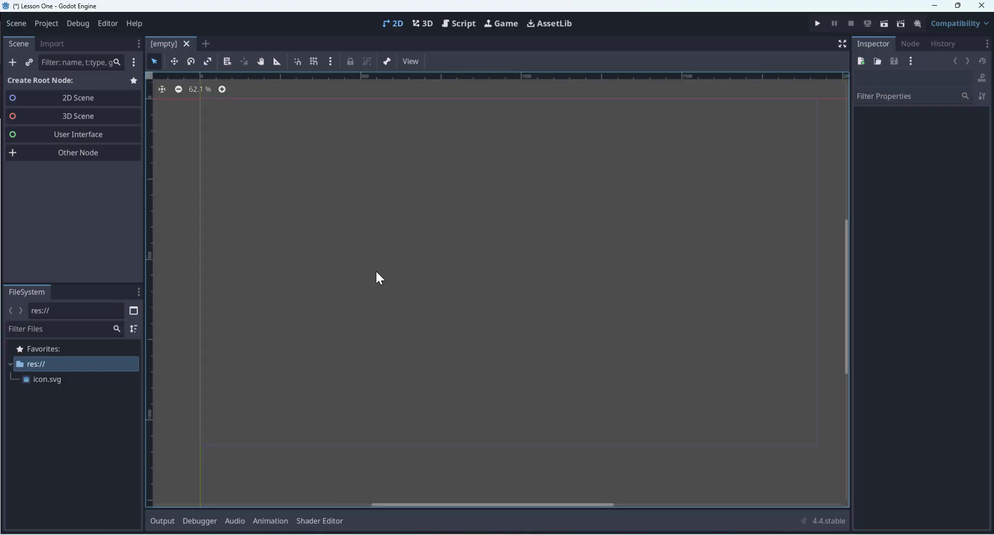
# - Switch to PowerPoint and review the Ladder Safety Training title slide and the Introduction slide
pyautogui.click(648, 534)
pyautogui.scroll(8, 79, 266)
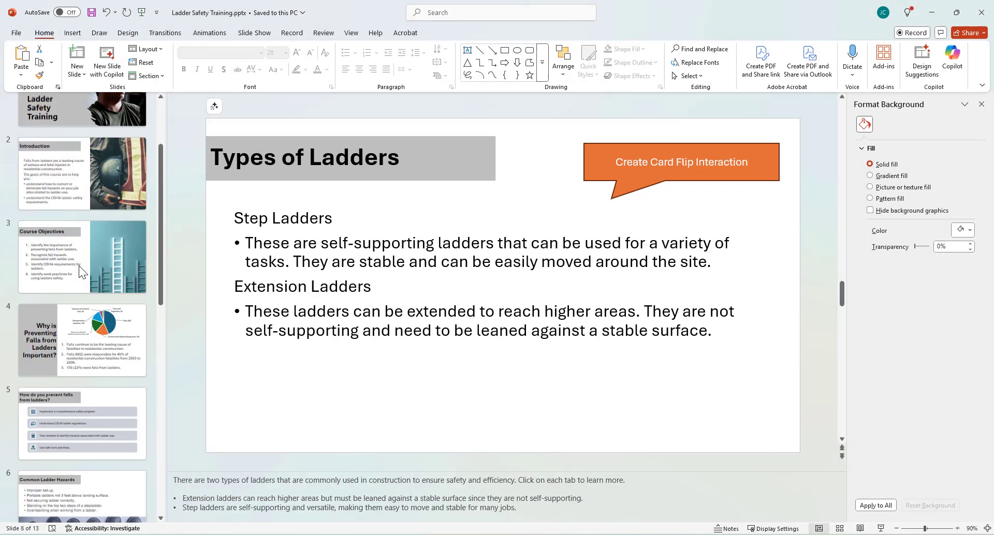
pyautogui.click(78, 206)
pyautogui.scroll(1, 214, 283)
pyautogui.scroll(-1, 214, 282)
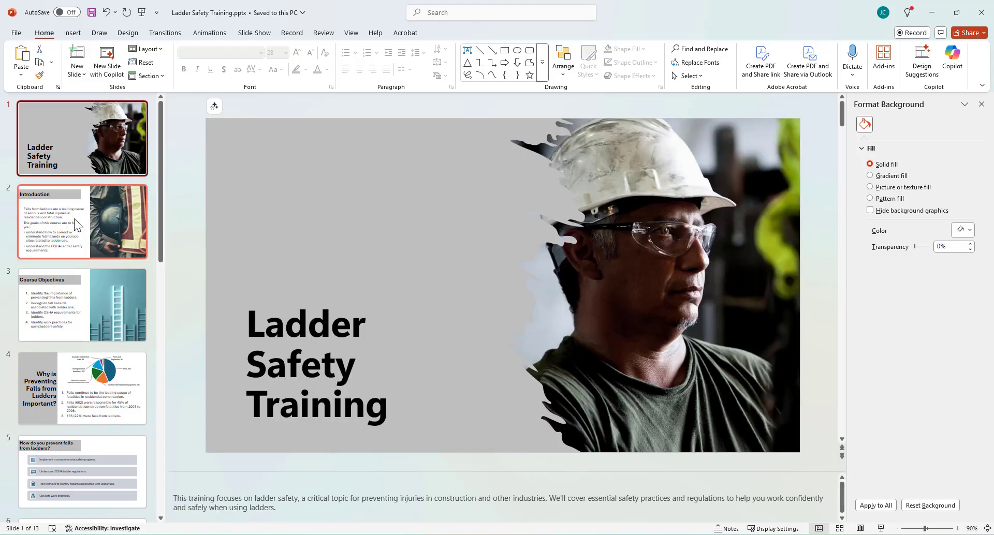
pyautogui.click(73, 218)
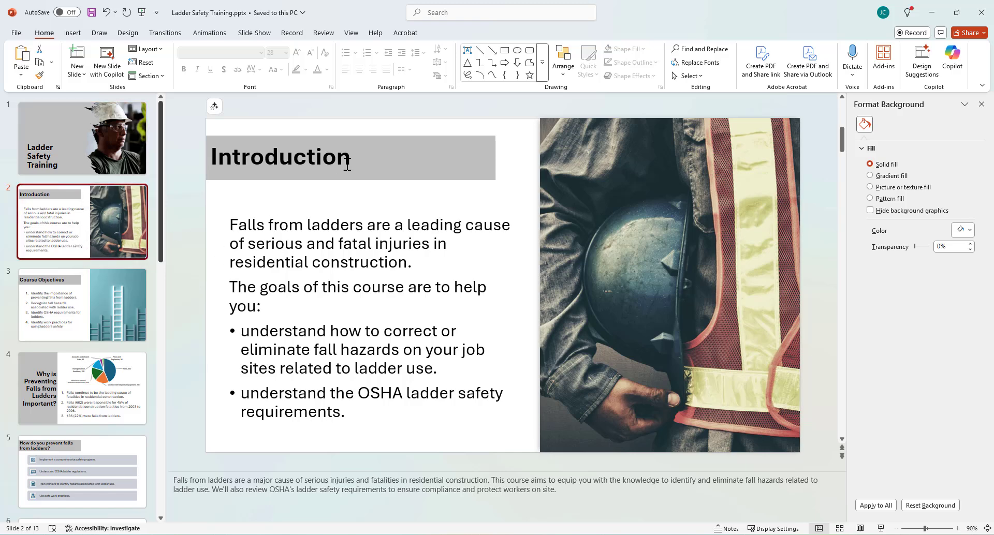
# - Return to Godot and create a User Interface root node for the empty scene
pyautogui.click(934, 14)
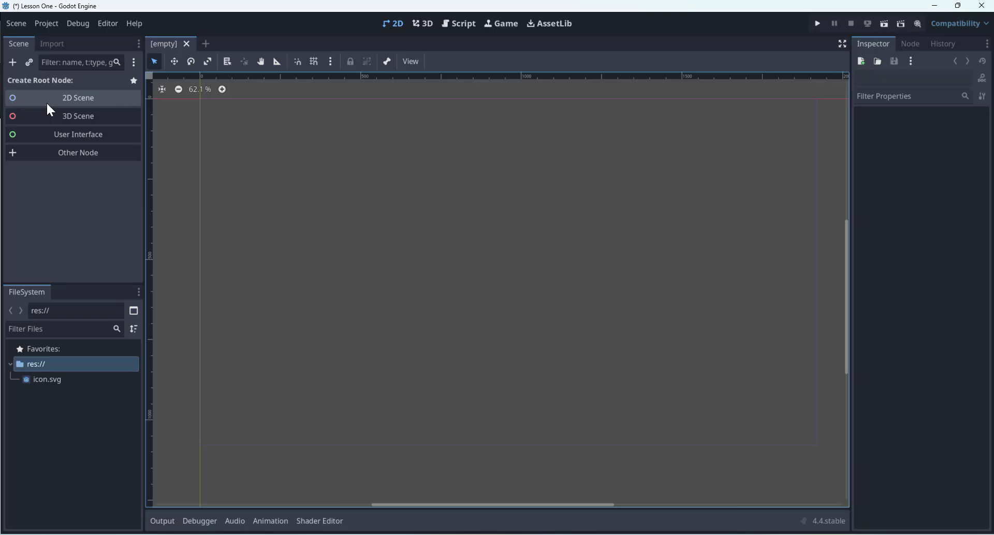
pyautogui.click(34, 135)
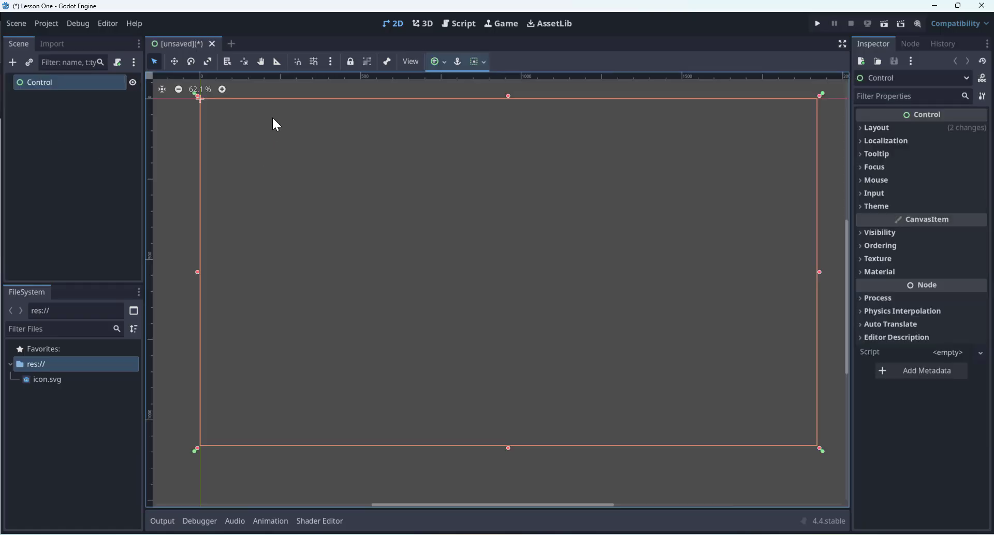
pyautogui.moveTo(541, 228); pyautogui.dragTo(533, 227, button='middle')
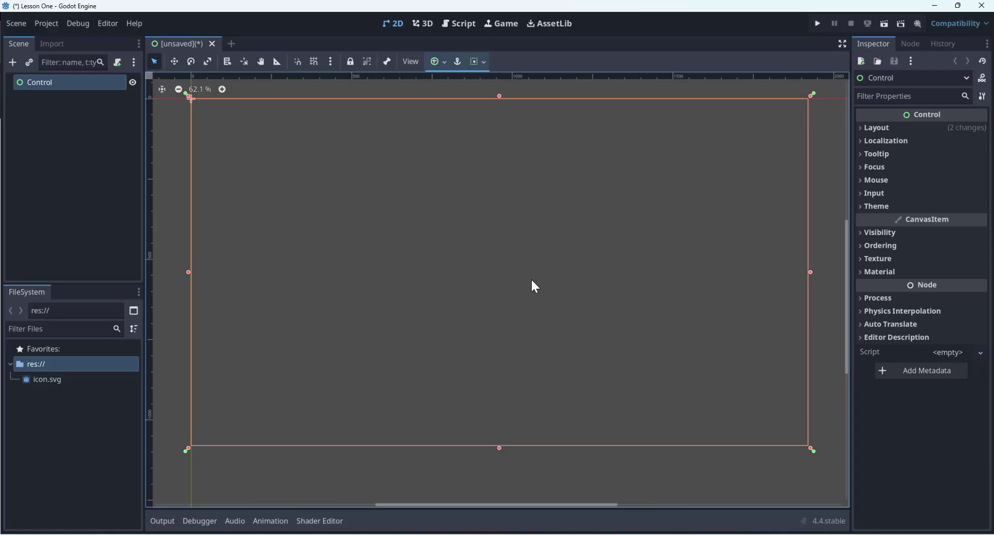
# - Close the unsaved scene containing the Control root node without saving it
pyautogui.click(173, 161)
pyautogui.click(73, 83)
pyautogui.click(213, 44)
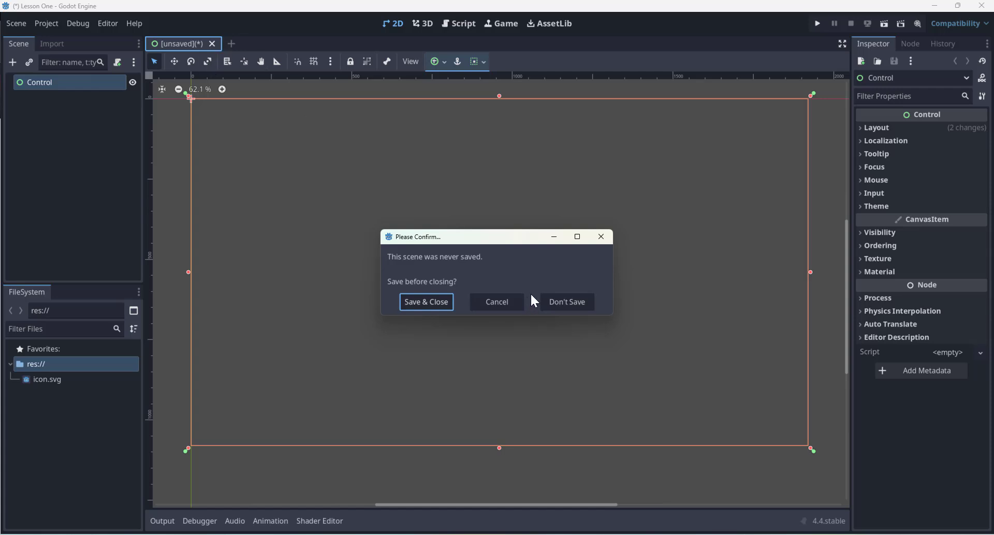
pyautogui.click(548, 303)
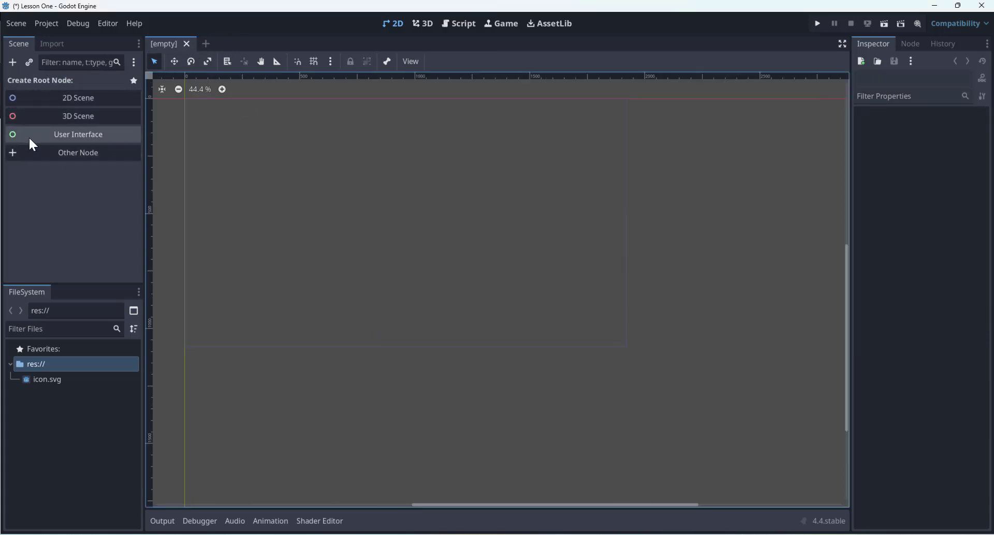
# - Open the list of new node types and examine the kinds grouped under Control, down to Label
pyautogui.click(12, 62)
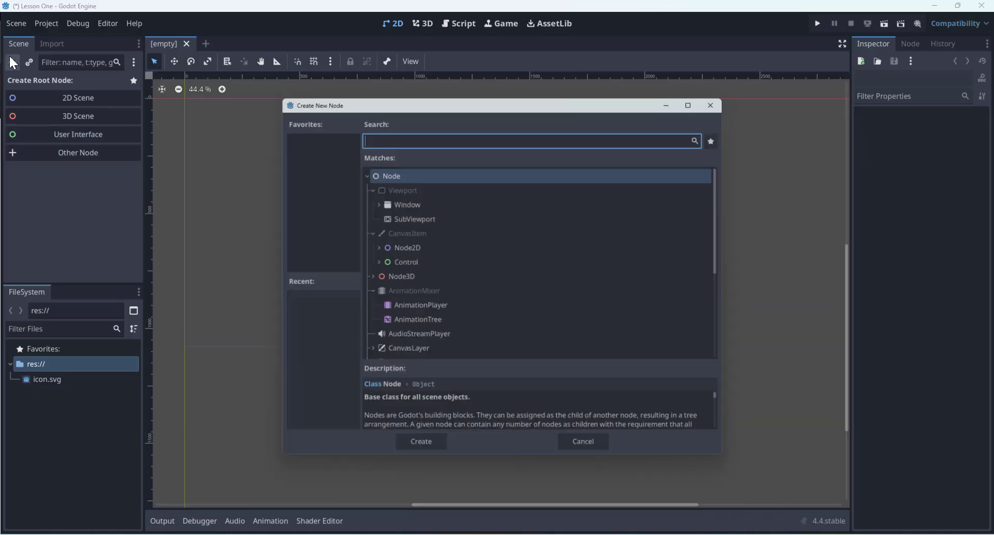
pyautogui.click(367, 257)
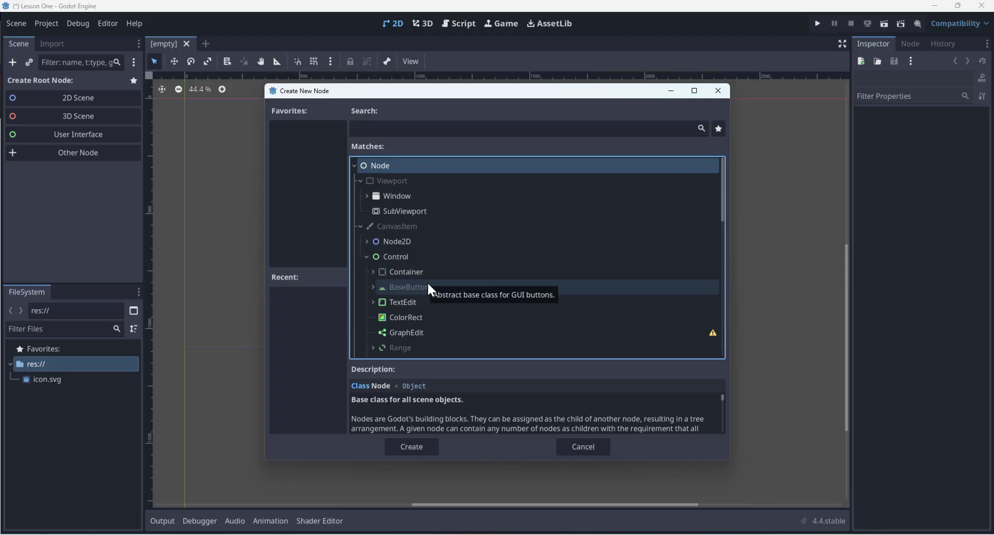
pyautogui.scroll(-1, 427, 290)
pyautogui.scroll(-1, 424, 287)
pyautogui.scroll(-1, 418, 311)
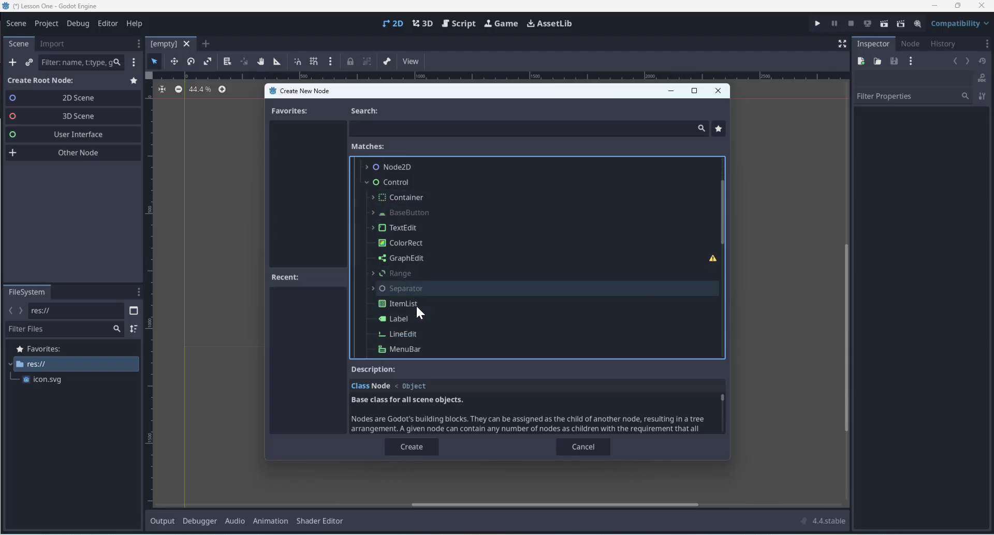
pyautogui.scroll(-1, 421, 313)
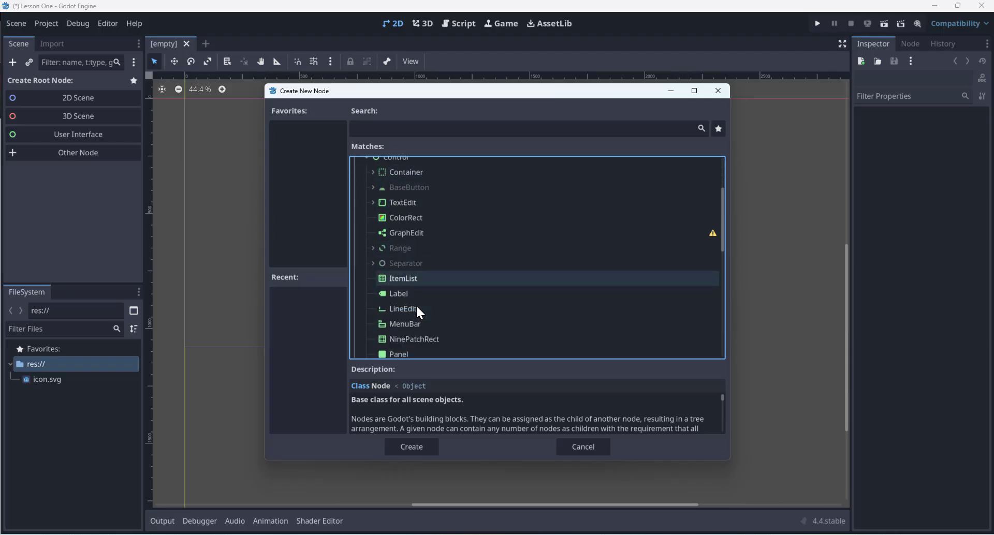
pyautogui.click(409, 294)
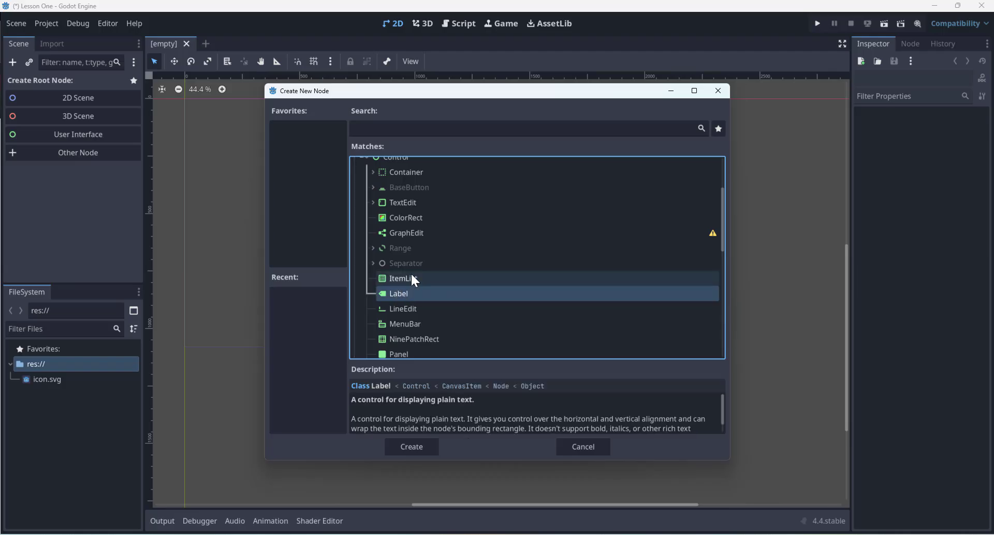
# - Compare the descriptions of the TextEdit, CodeEdit and Control node types
pyautogui.scroll(1, 396, 220)
pyautogui.click(372, 228)
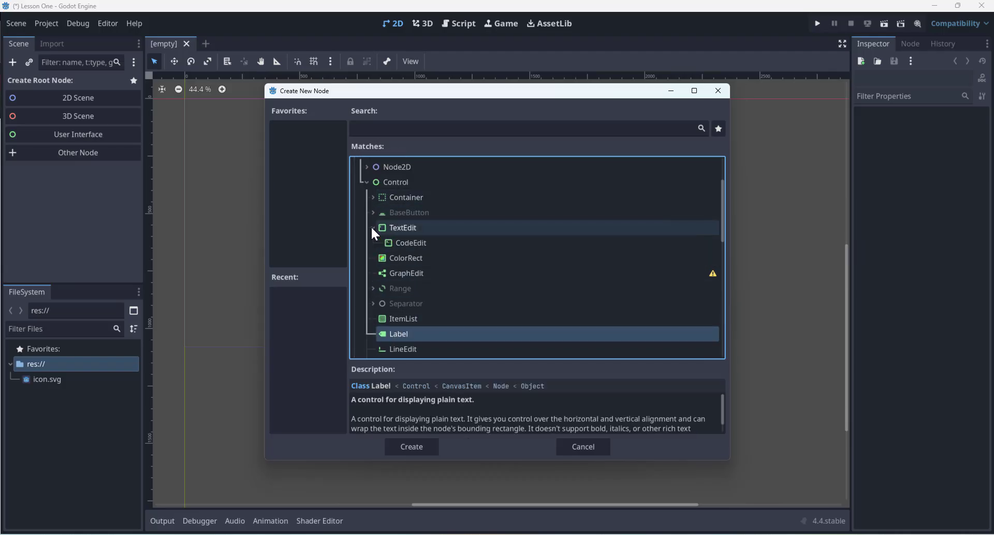
pyautogui.click(417, 242)
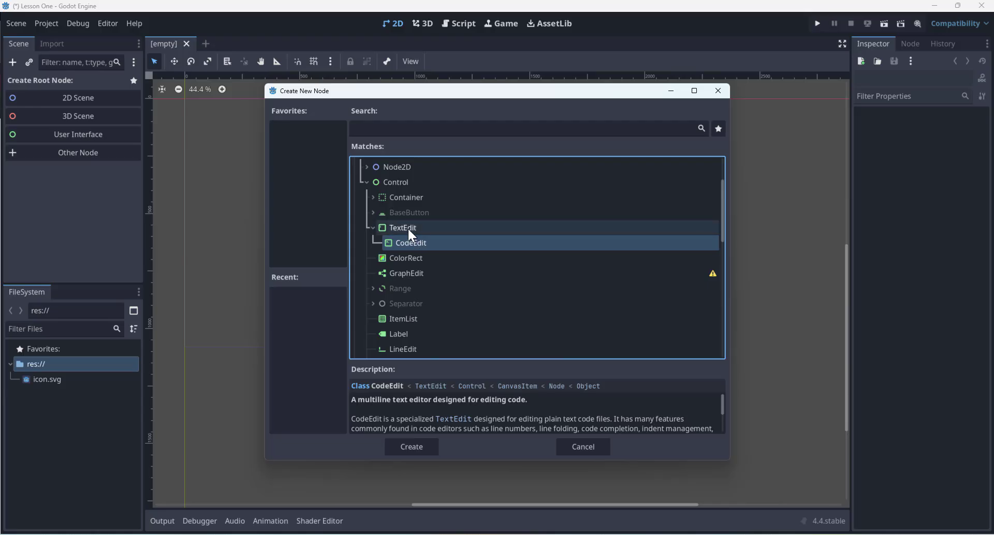
pyautogui.click(408, 229)
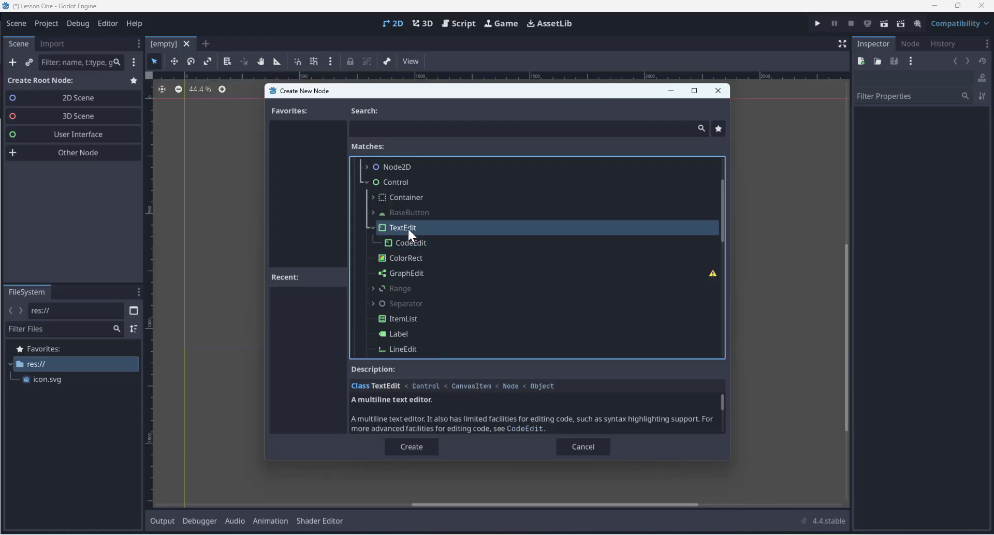
pyautogui.click(397, 185)
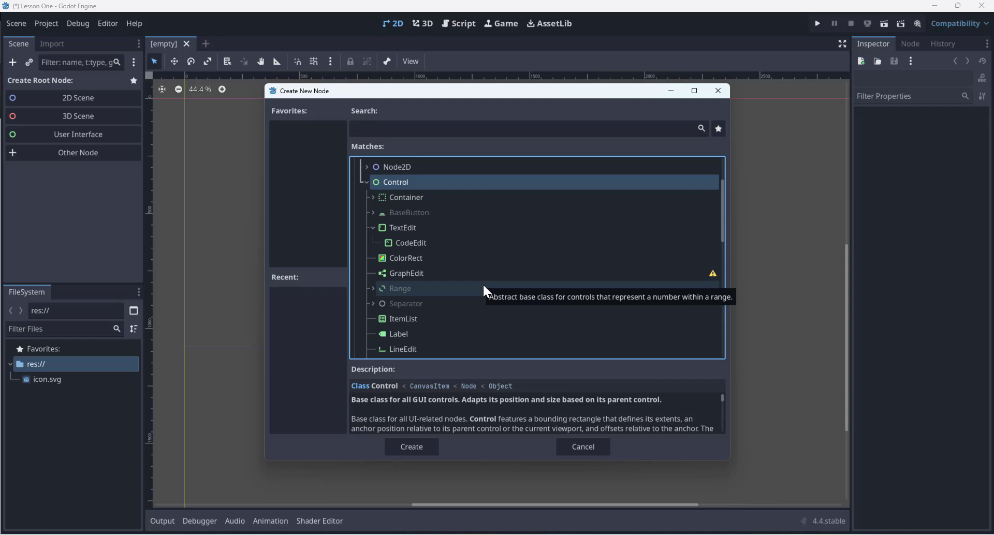
# - Review the Panel node type's description and the remaining Control types, and leave the list without creating a node
pyautogui.scroll(-4, 505, 264)
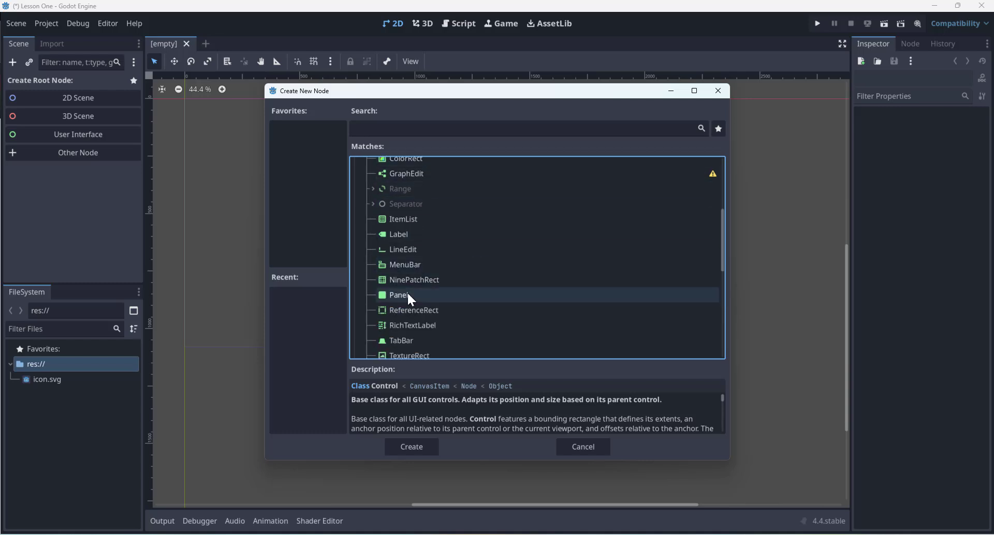
pyautogui.click(412, 300)
pyautogui.scroll(-2, 414, 308)
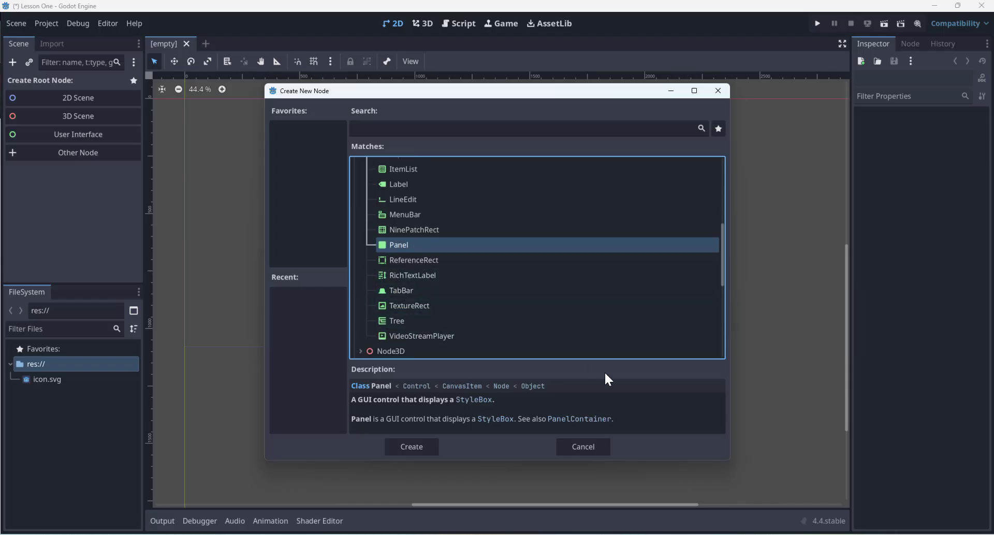
pyautogui.click(591, 451)
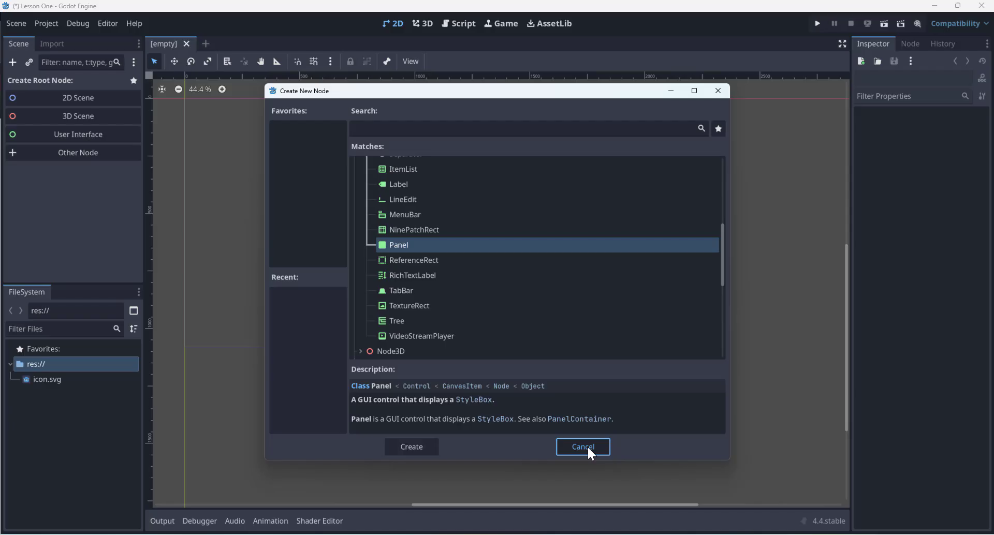
pyautogui.click(588, 452)
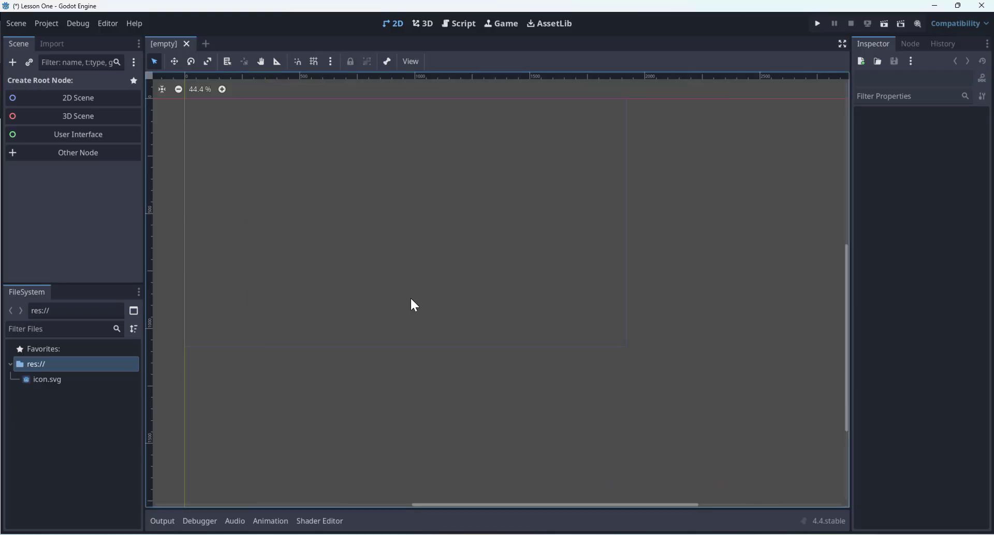
# - Create a User Interface root node in the empty scene
pyautogui.moveTo(422, 257); pyautogui.dragTo(468, 265, button='middle')
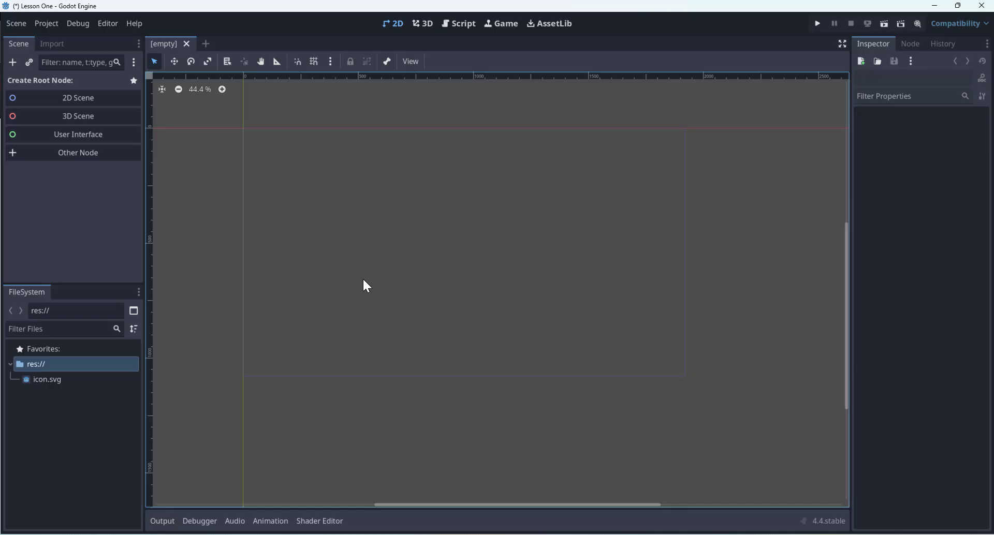
pyautogui.moveTo(417, 229); pyautogui.dragTo(429, 236, button='middle')
pyautogui.scroll(1, 453, 260)
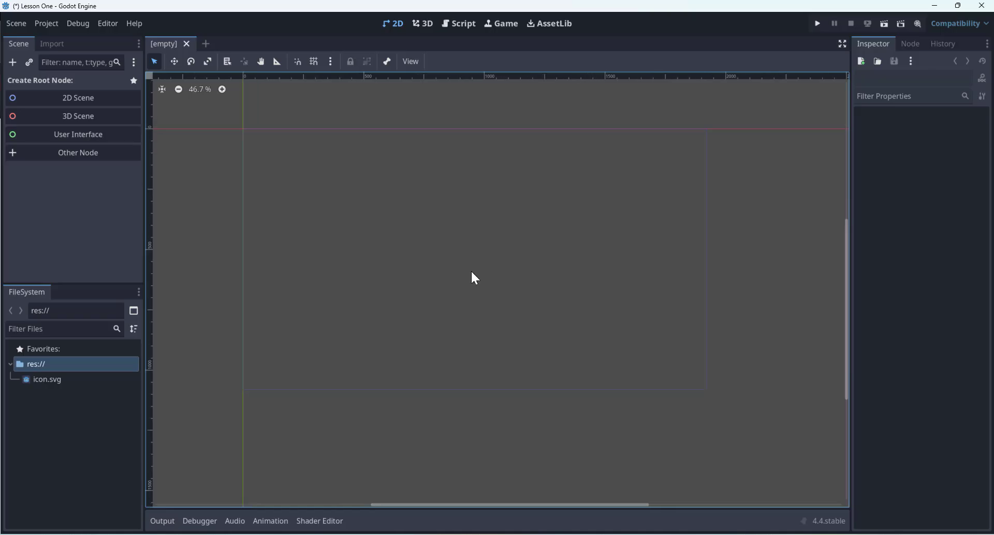
pyautogui.scroll(1, 419, 274)
pyautogui.moveTo(418, 274); pyautogui.dragTo(430, 278, button='middle')
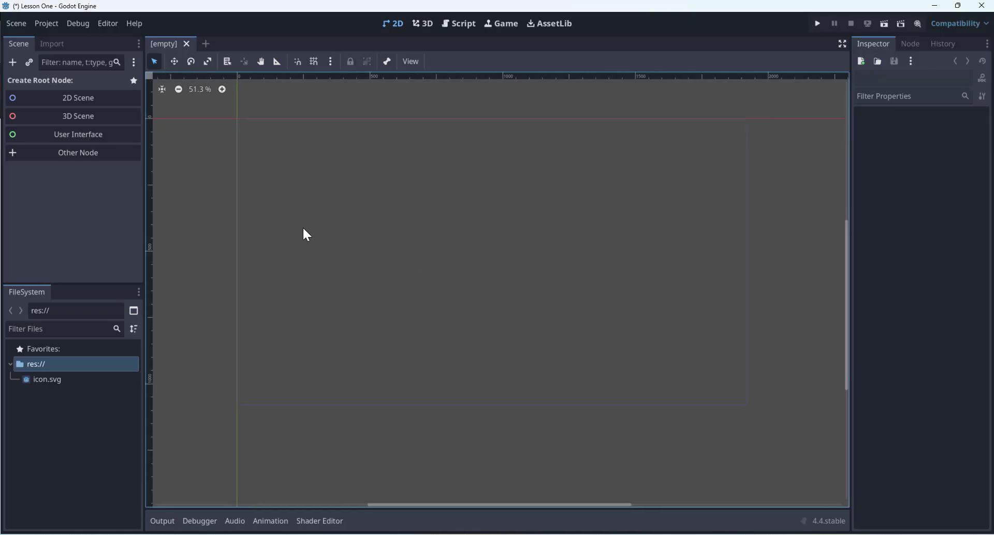
pyautogui.click(43, 137)
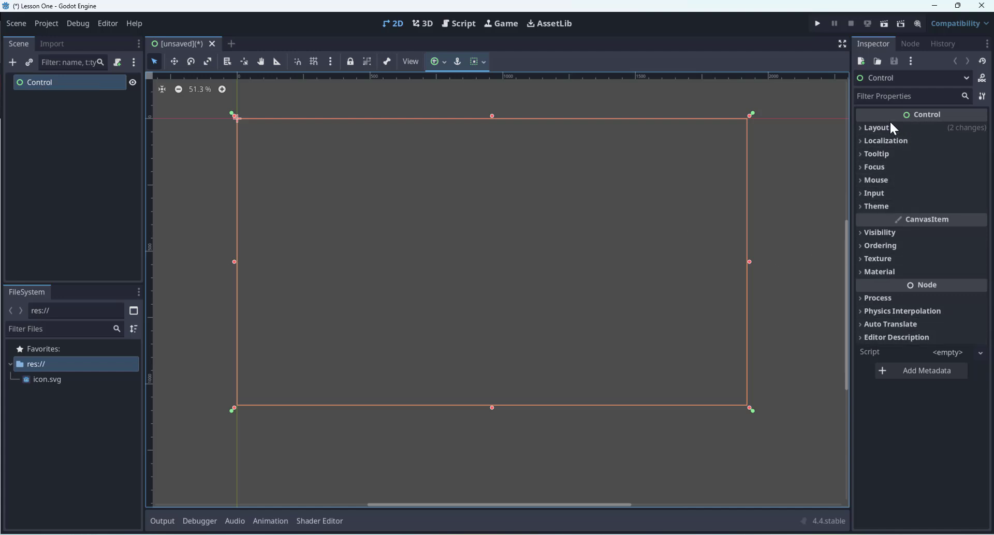
# - Add a Panel node as a child of the Control root node
pyautogui.click(808, 226)
pyautogui.click(584, 207)
pyautogui.click(49, 88)
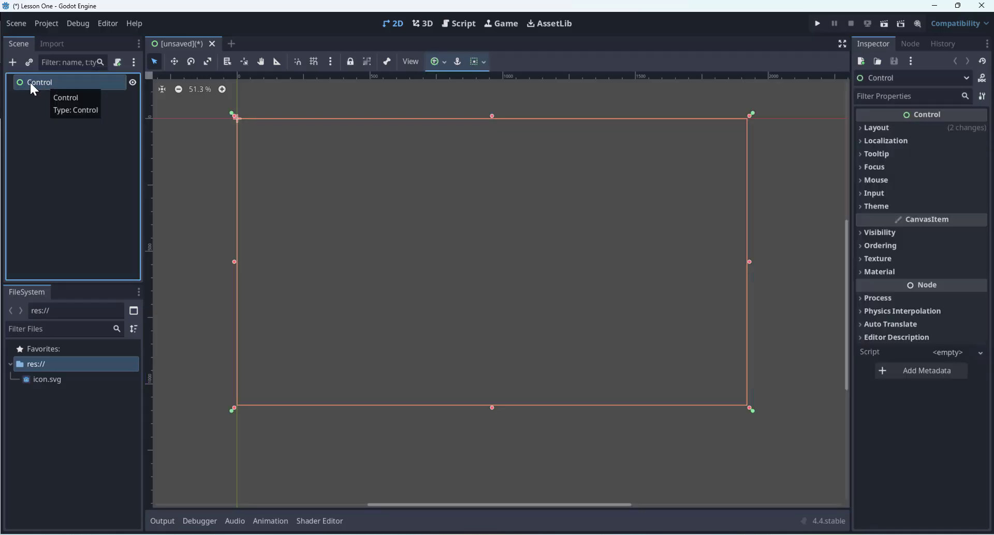
pyautogui.click(12, 63)
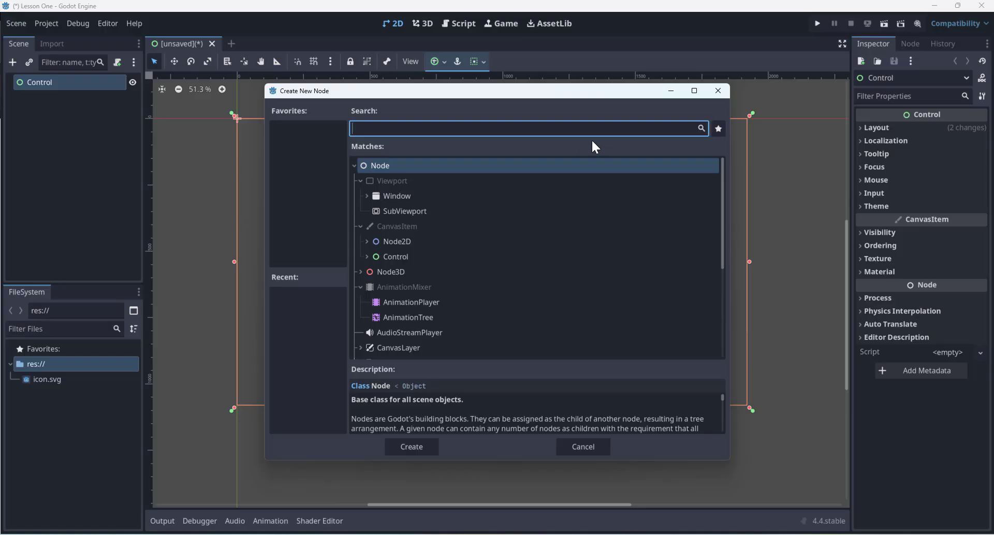
pyautogui.write('panel')
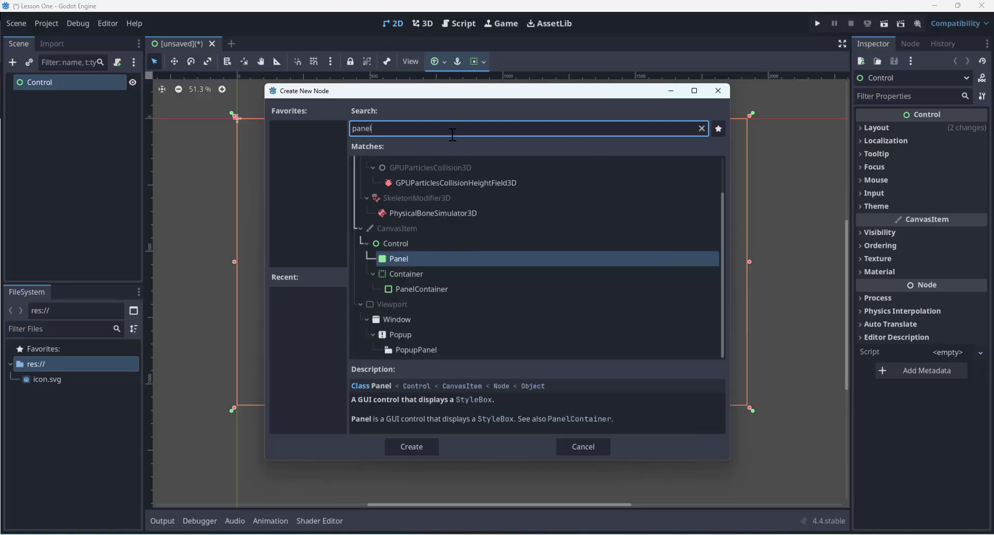
pyautogui.press('Return')
pyautogui.moveTo(450, 132); pyautogui.dragTo(441, 135, button='middle')
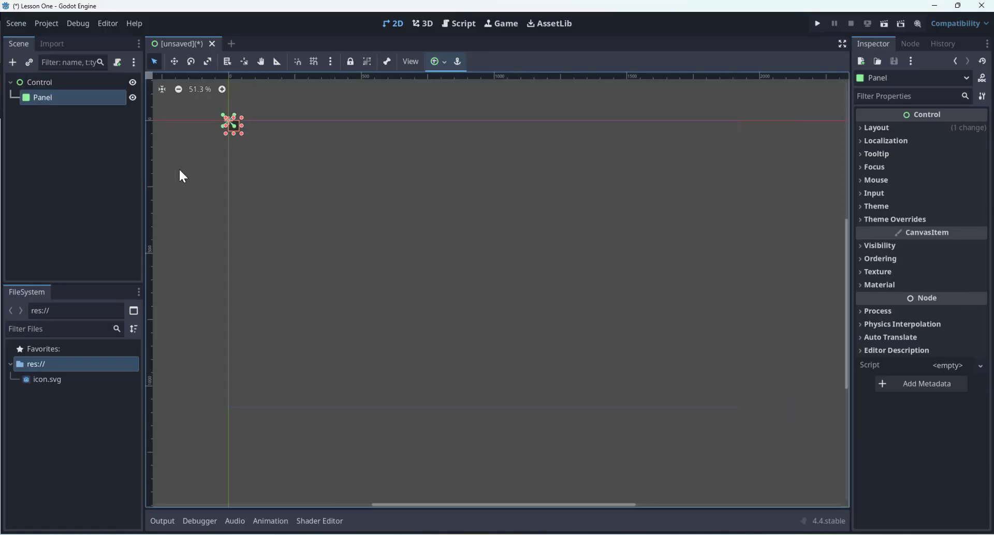
# - Enlarge the panel freehand from the frame's top-left corner to roughly three quarters of its width and height
pyautogui.moveTo(241, 132); pyautogui.dragTo(635, 328)
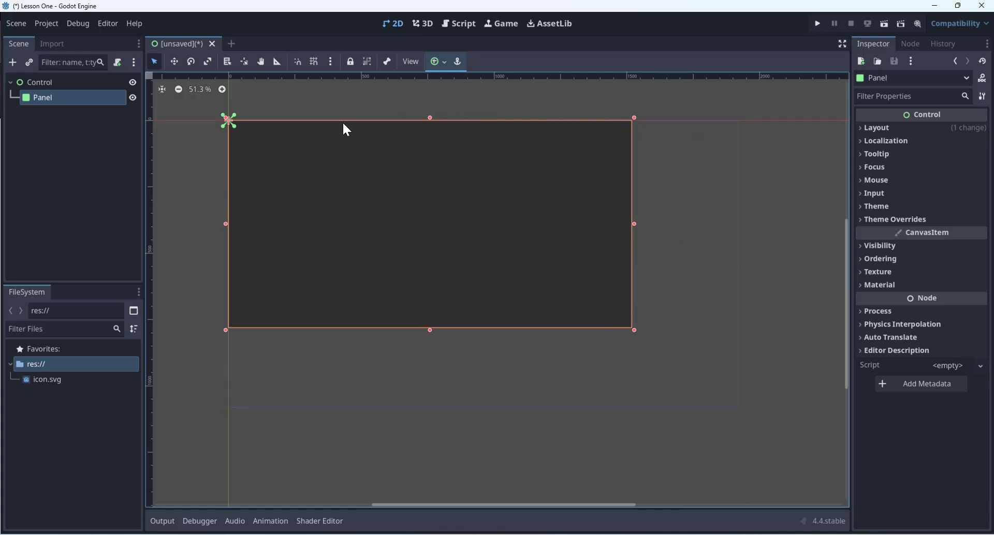
pyautogui.scroll(-1, 443, 100)
pyautogui.moveTo(533, 113); pyautogui.dragTo(524, 142, button='middle')
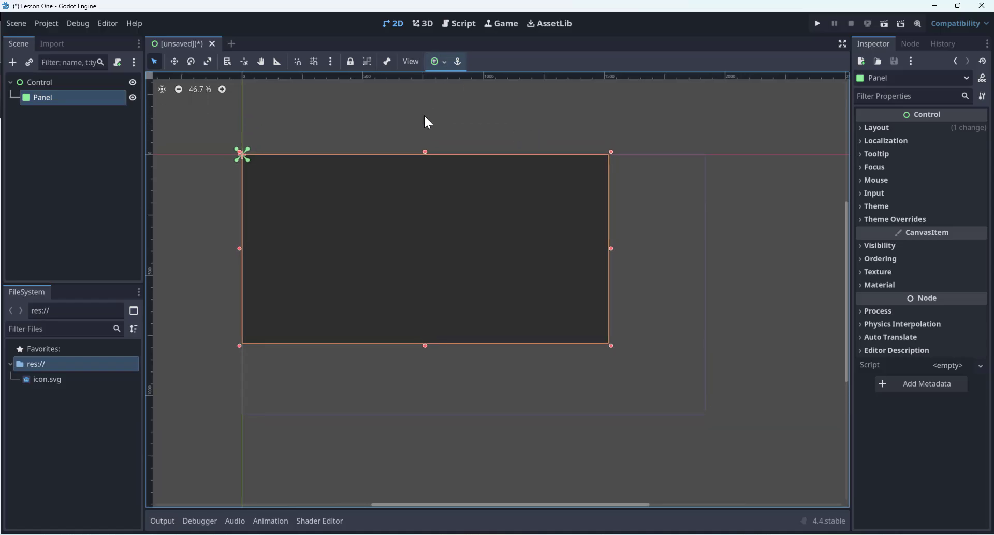
pyautogui.scroll(1, 423, 114)
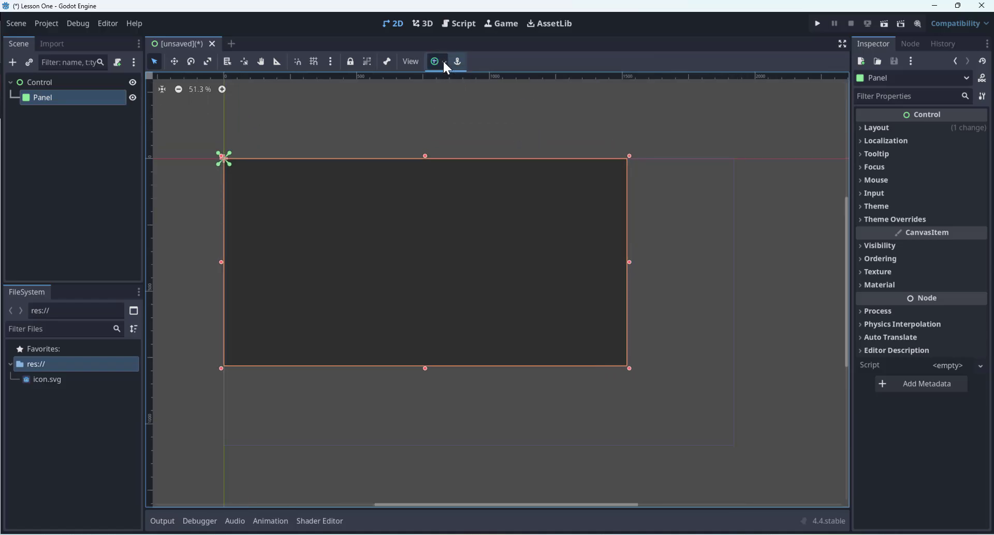
# - Anchor the panel with the Bottom Wide preset and stretch it upward to roughly a quarter of the frame's height
pyautogui.click(446, 66)
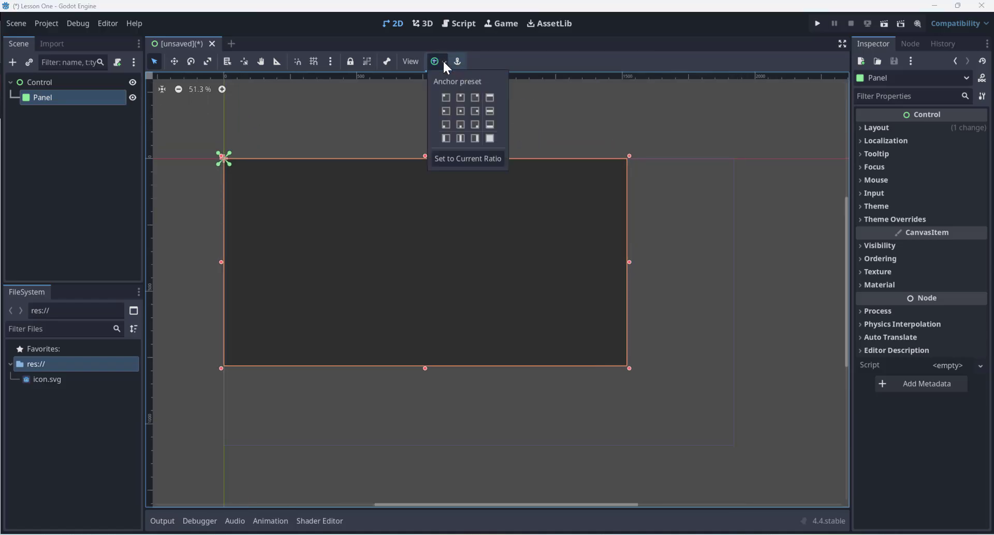
pyautogui.click(490, 126)
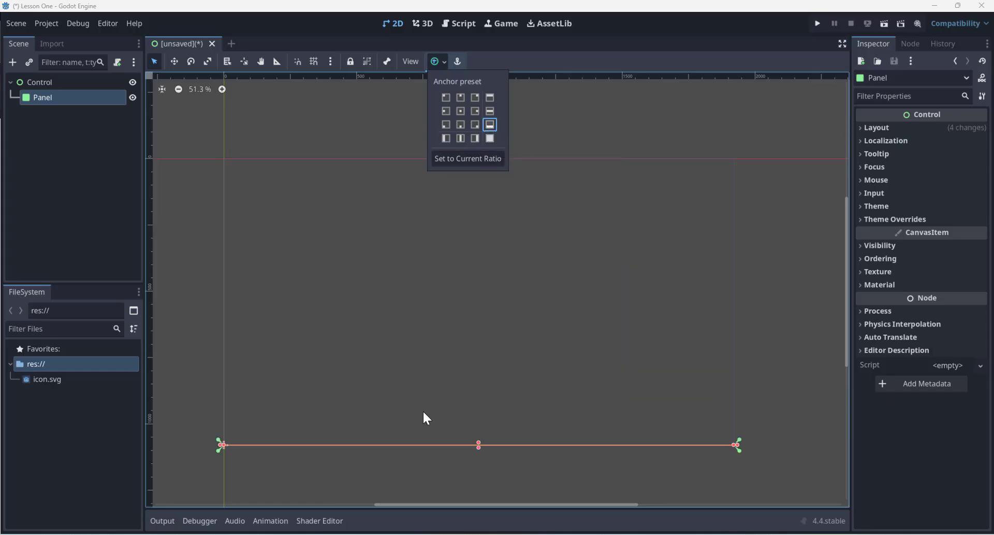
pyautogui.click(481, 446)
pyautogui.moveTo(481, 449); pyautogui.dragTo(481, 376)
# - Anchor the panel with the Top Wide preset and stretch it downward to roughly a fifth of the frame's height
pyautogui.click(443, 63)
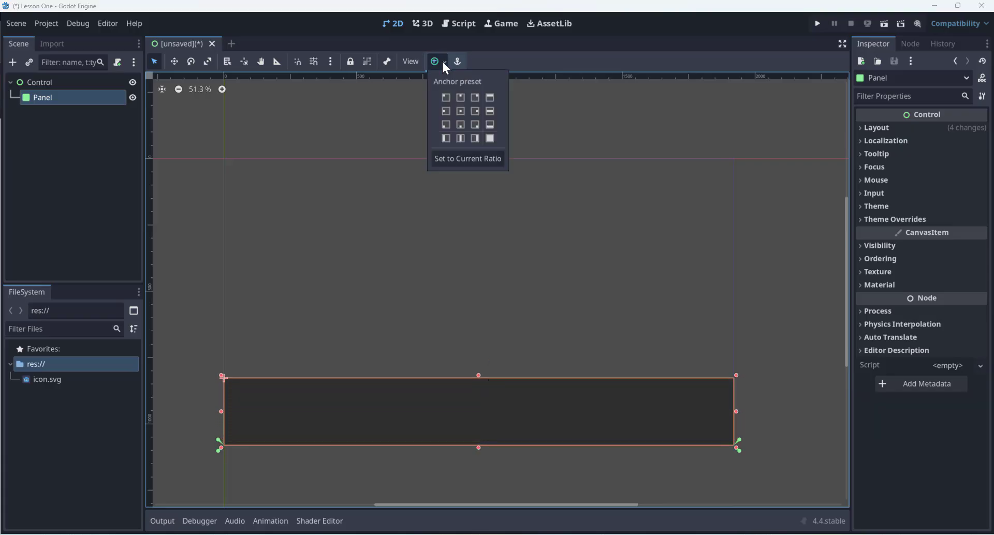
pyautogui.click(489, 96)
pyautogui.click(455, 189)
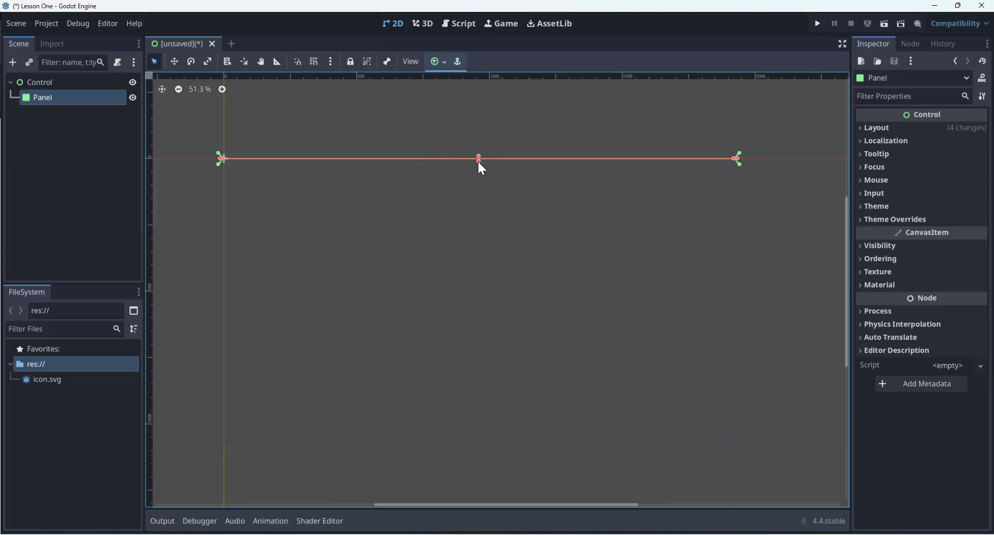
pyautogui.moveTo(478, 161); pyautogui.dragTo(479, 214)
# - Anchor the panel with the Center Top preset and widen it on both sides to a little under half the frame's width
pyautogui.click(439, 62)
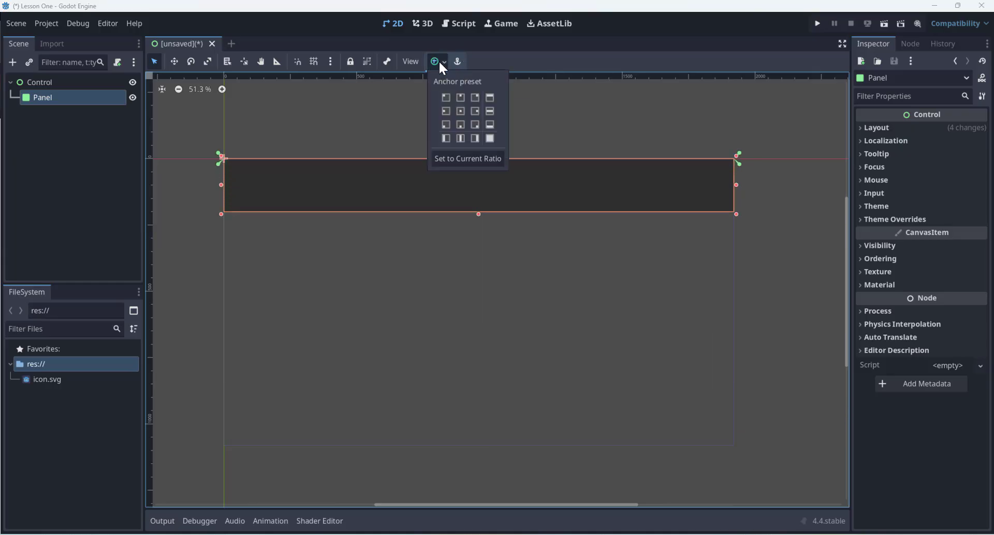
pyautogui.click(460, 96)
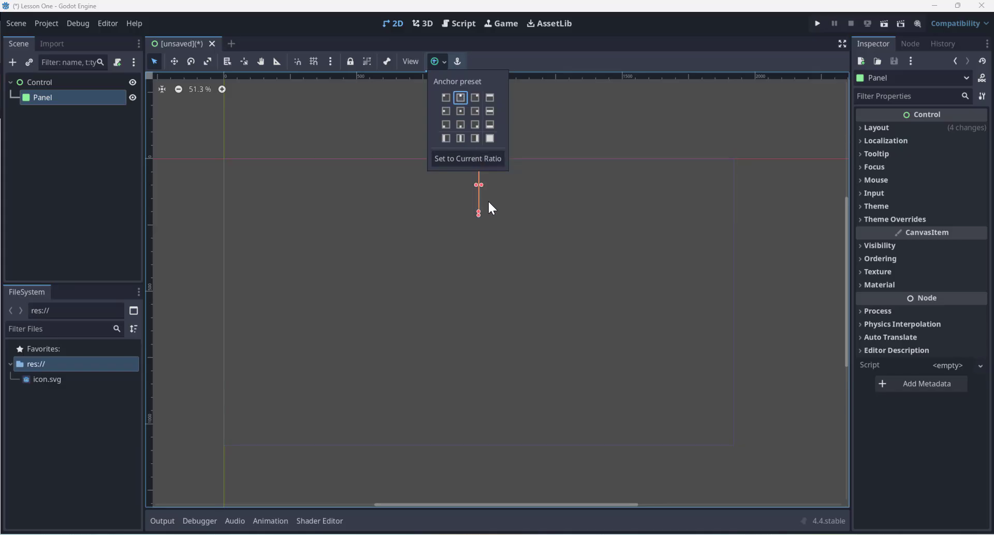
pyautogui.click(490, 184)
pyautogui.moveTo(481, 185); pyautogui.dragTo(578, 181)
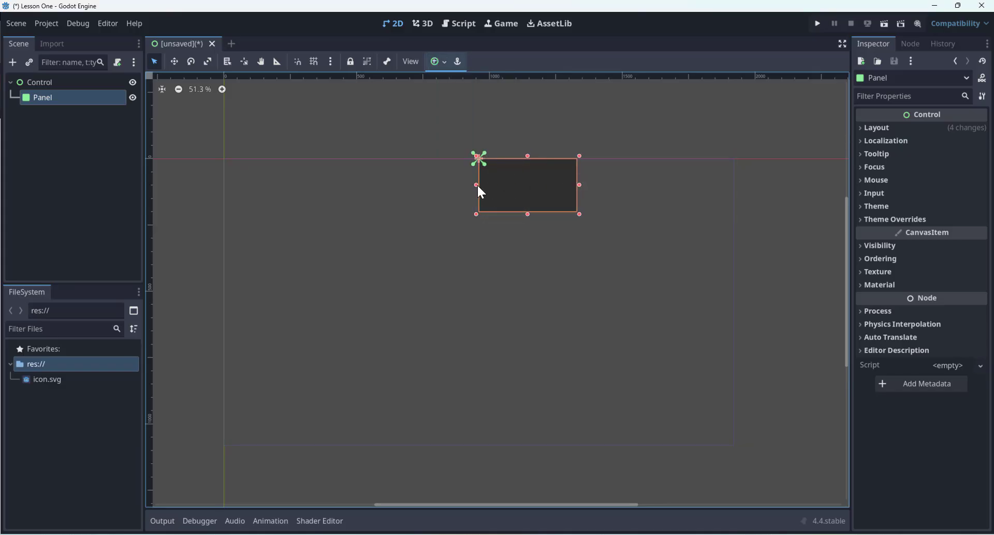
pyautogui.moveTo(476, 184); pyautogui.dragTo(358, 185)
# - Anchor the panel to the middle of the frame with the Center preset
pyautogui.click(444, 62)
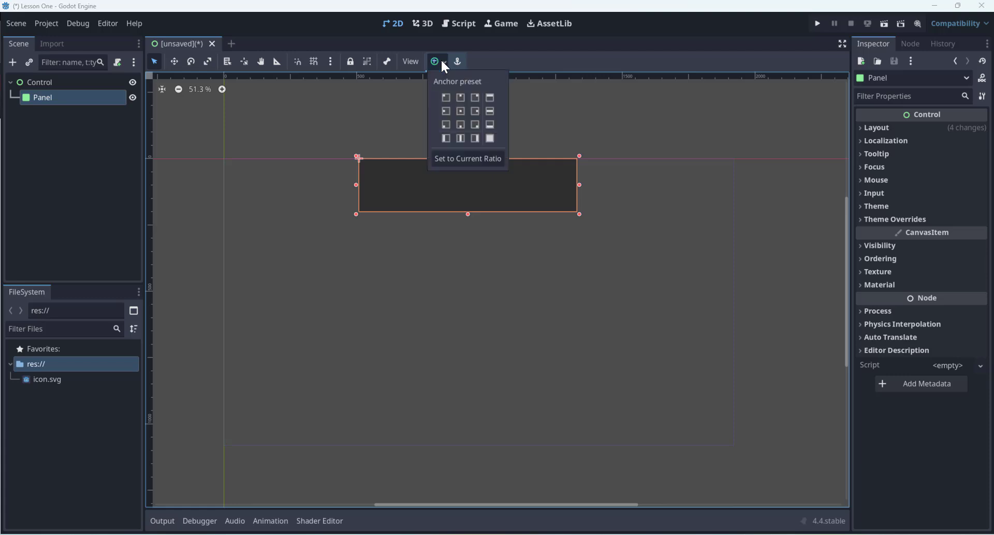
pyautogui.click(462, 111)
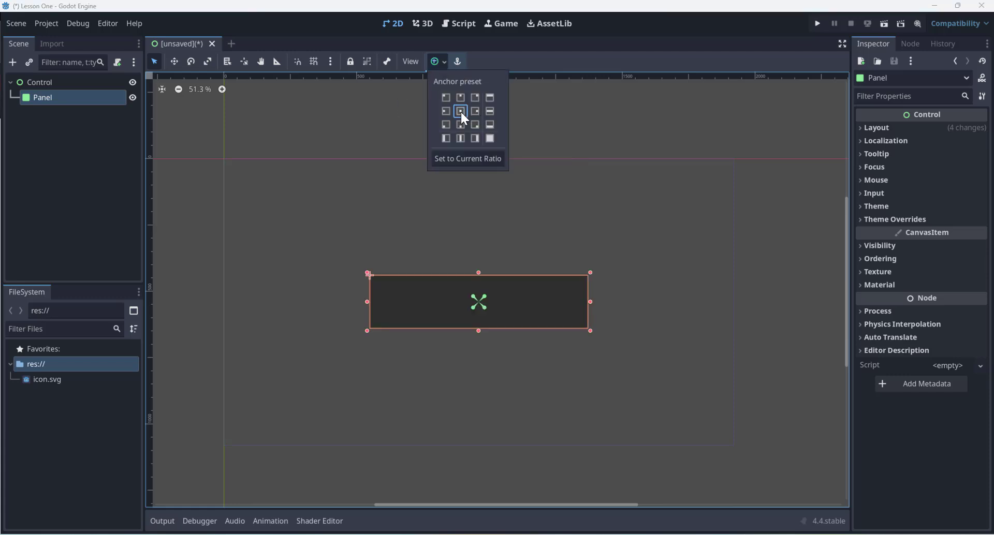
# - Anchor the panel with the VCenter Wide preset
pyautogui.click(462, 138)
pyautogui.click(482, 301)
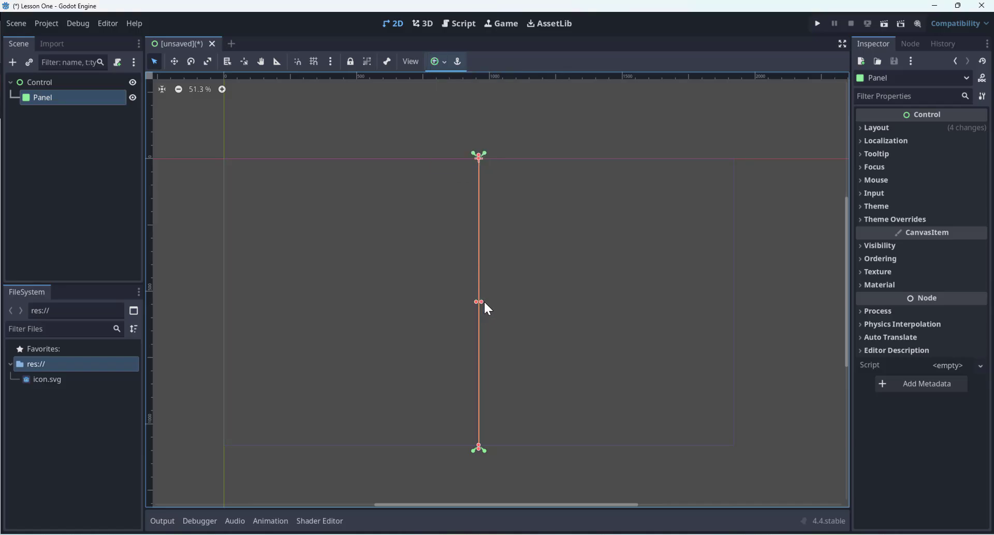
pyautogui.moveTo(483, 302)
pyautogui.mouseDown()
pyautogui.moveTo(514, 301)
pyautogui.moveTo(480, 304)
pyautogui.mouseUp()
# - Anchor the panel with the Full Rect preset so it fills the whole frame
pyautogui.click(442, 61)
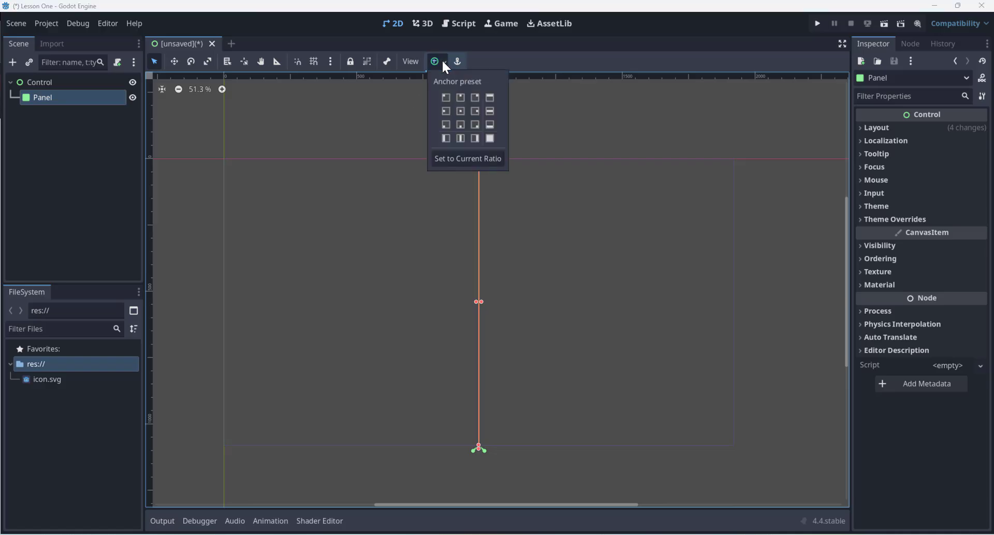
pyautogui.click(490, 138)
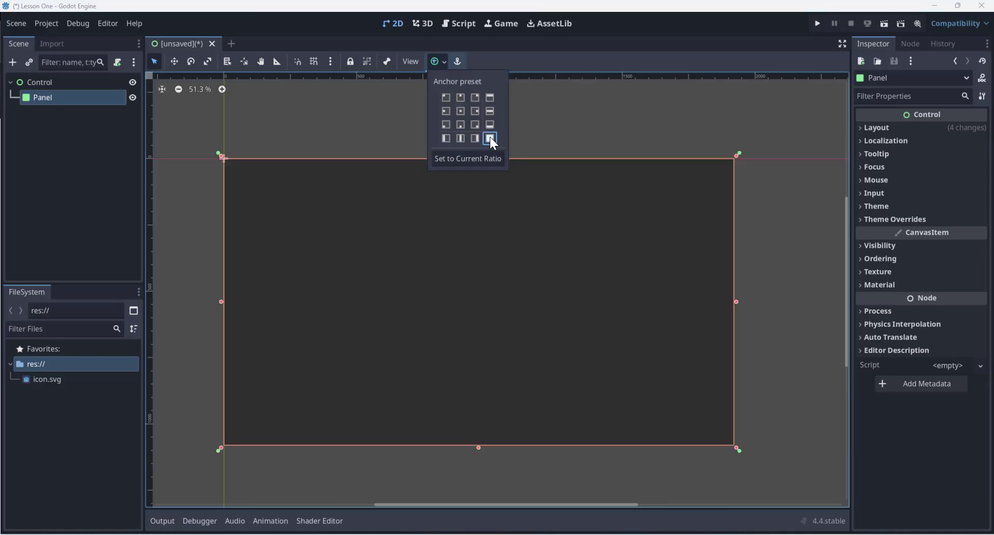
pyautogui.click(289, 130)
# - Rename the Panel node as Background
pyautogui.click(46, 94)
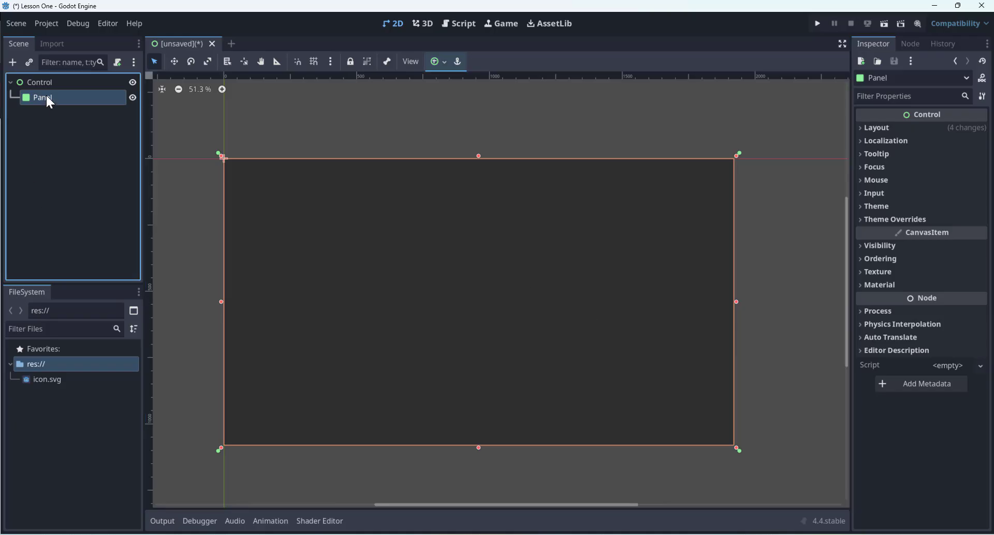
pyautogui.click(45, 98)
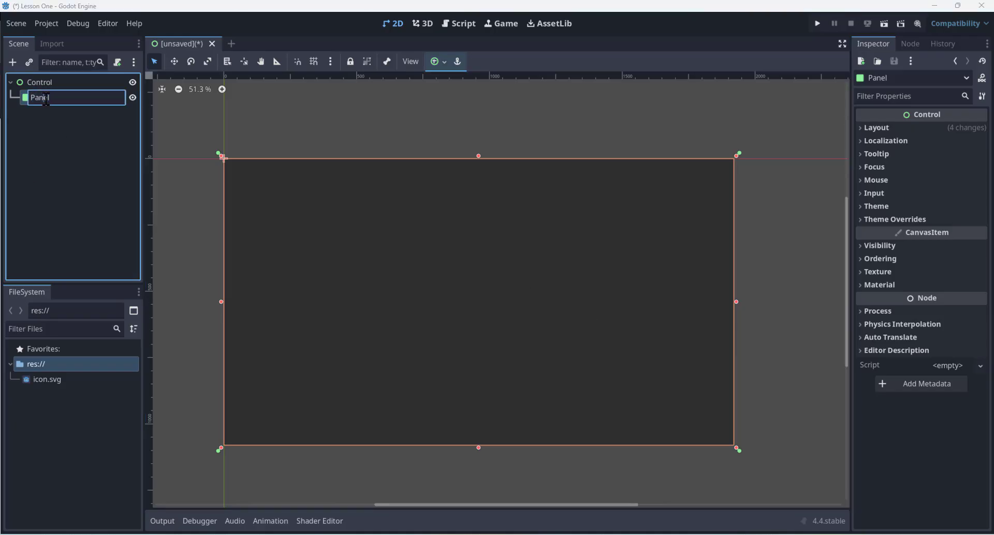
pyautogui.write('BaC')
pyautogui.write('ckgrt')
pyautogui.press('BackSpace')
pyautogui.press('BackSpace')
pyautogui.write('round')
pyautogui.press('Return')
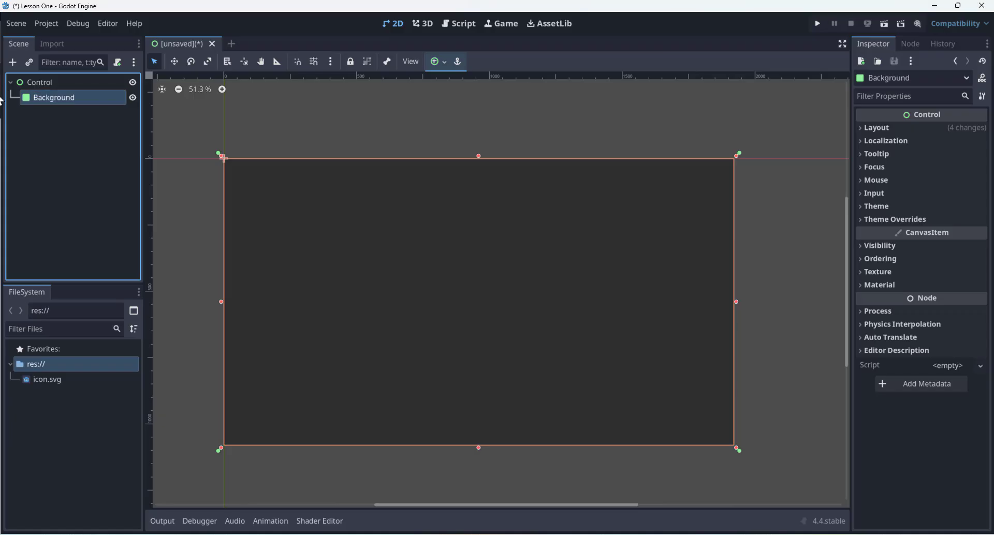
pyautogui.click(92, 252)
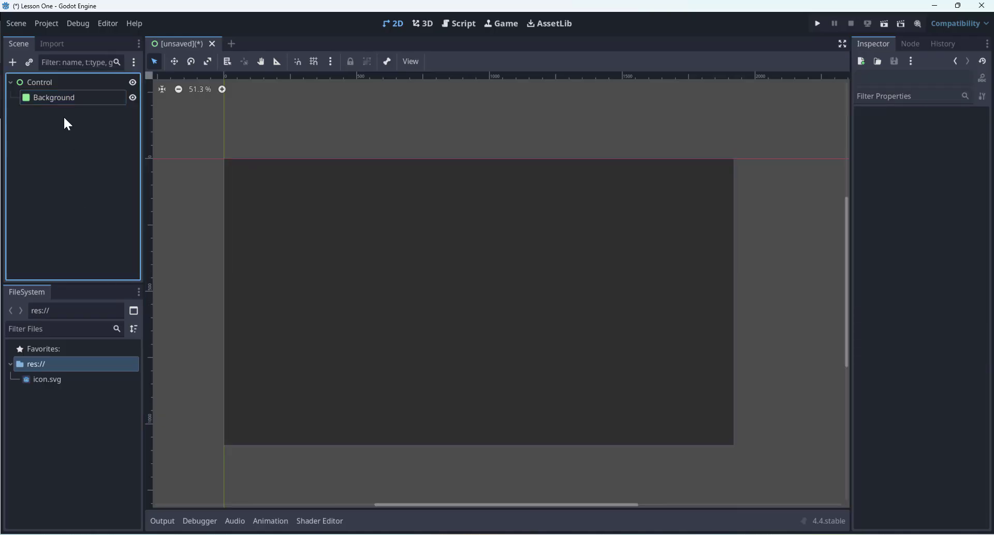
# - Override the Background node's Panel style in its theme overrides with a new StyleBoxFlat
pyautogui.click(61, 97)
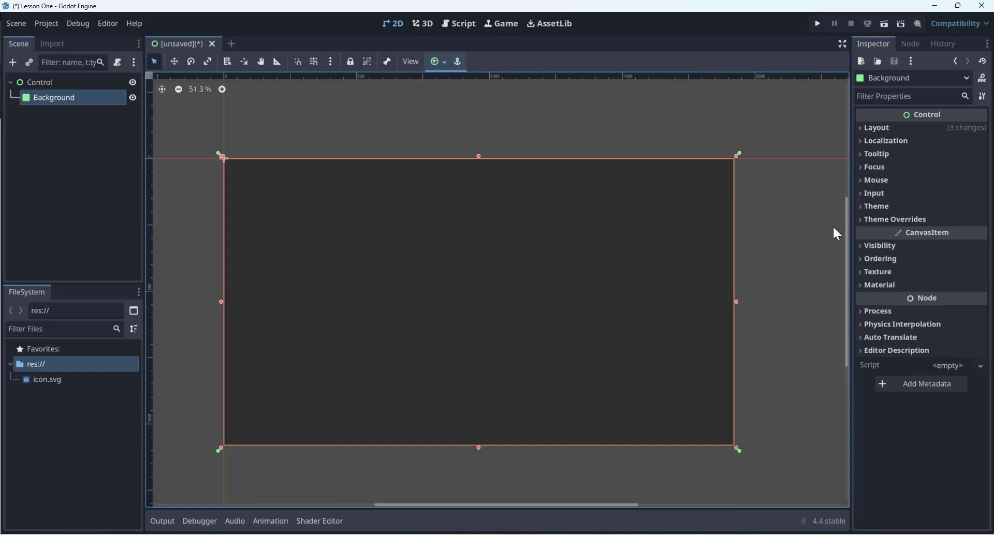
pyautogui.scroll(-1, 668, 483)
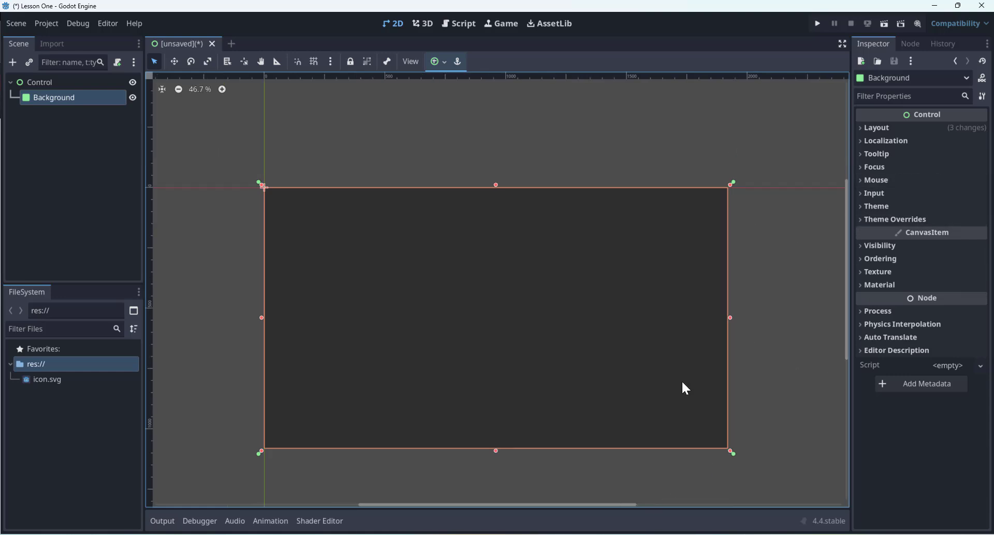
pyautogui.moveTo(748, 309); pyautogui.dragTo(713, 261, button='middle')
pyautogui.scroll(2, 744, 281)
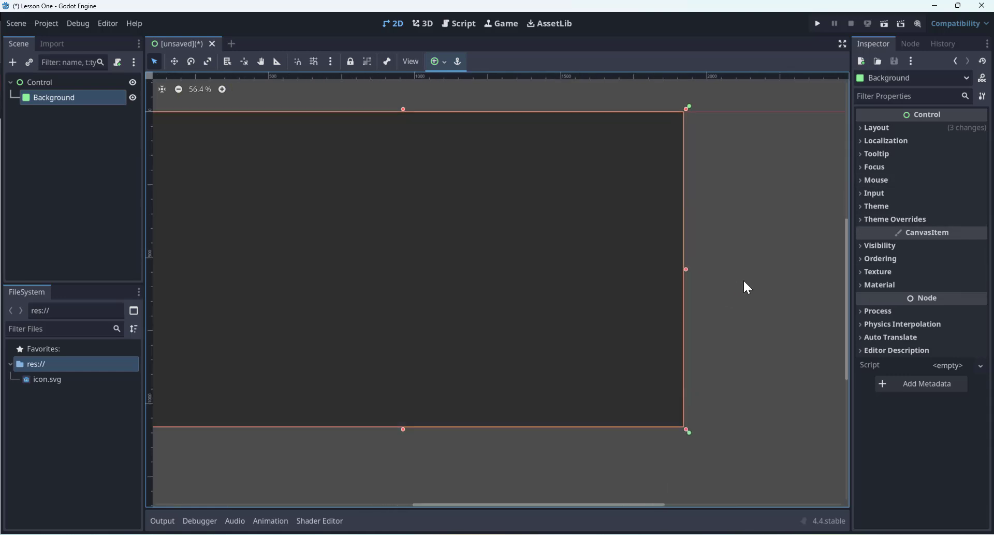
pyautogui.click(886, 219)
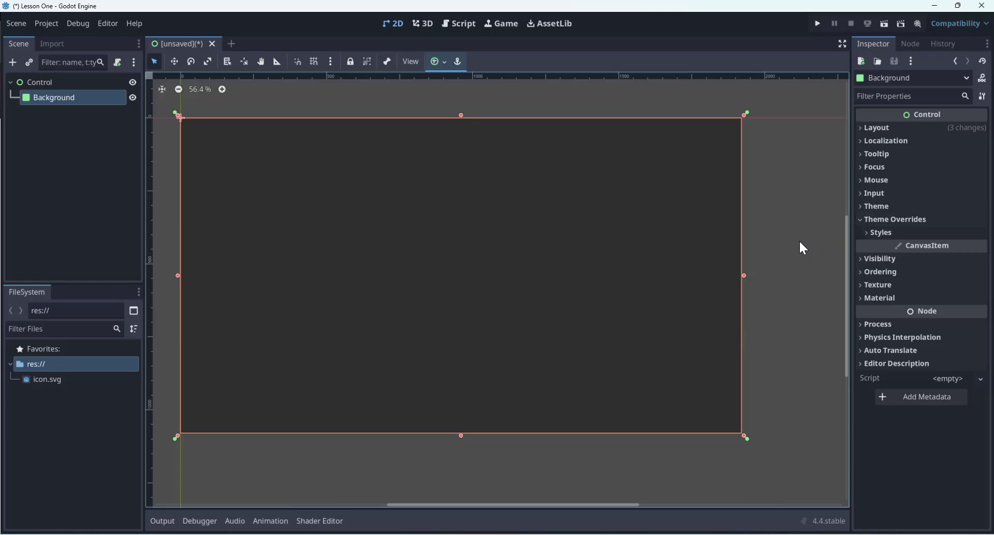
pyautogui.click(867, 232)
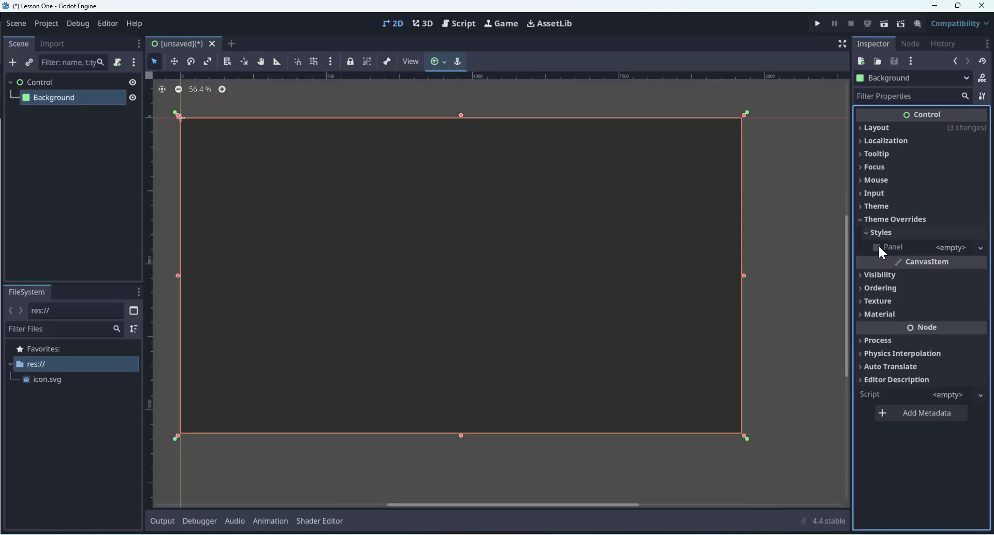
pyautogui.click(946, 249)
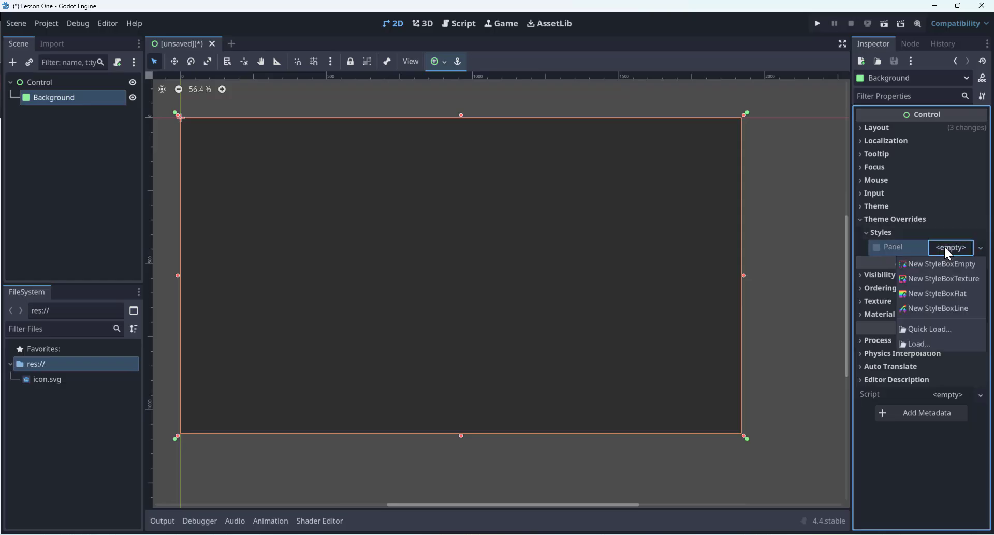
pyautogui.click(915, 296)
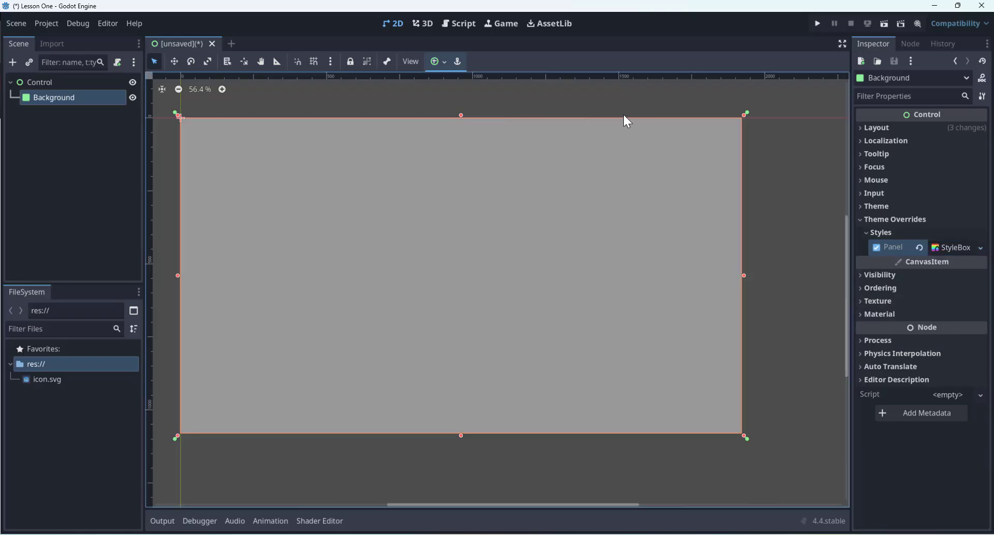
# - Set the background color of the Background node's StyleBoxFlat to the near-white f8f8f8
pyautogui.click(953, 248)
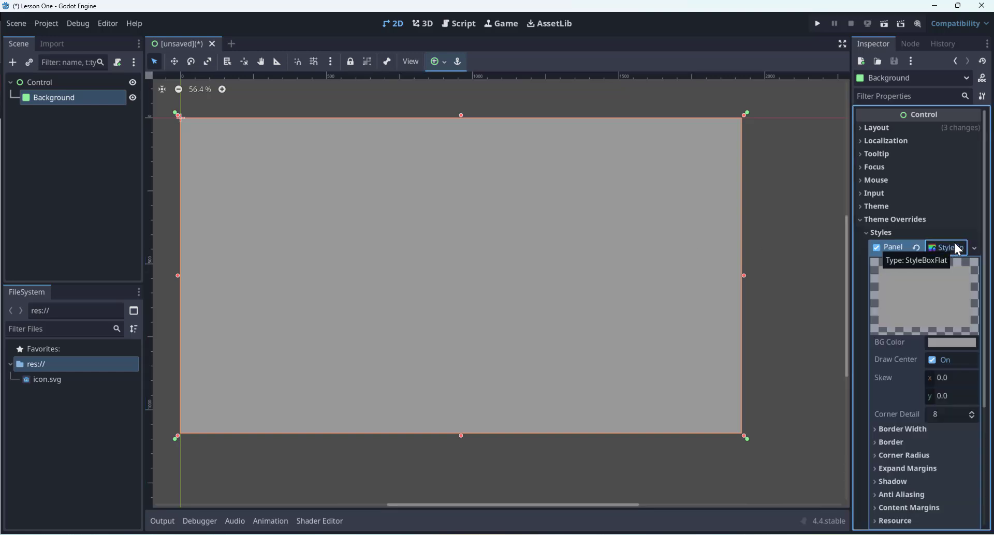
pyautogui.scroll(-2, 910, 298)
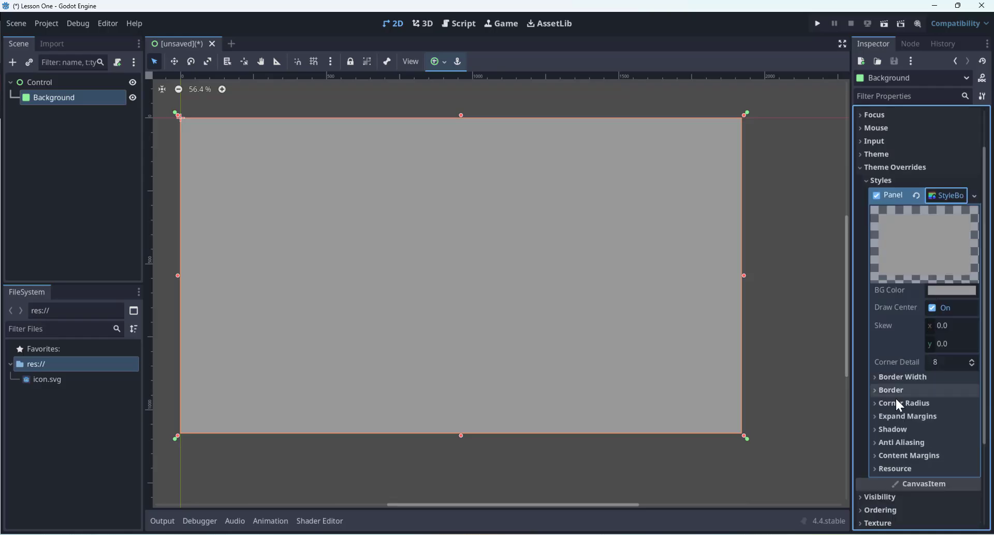
pyautogui.click(947, 290)
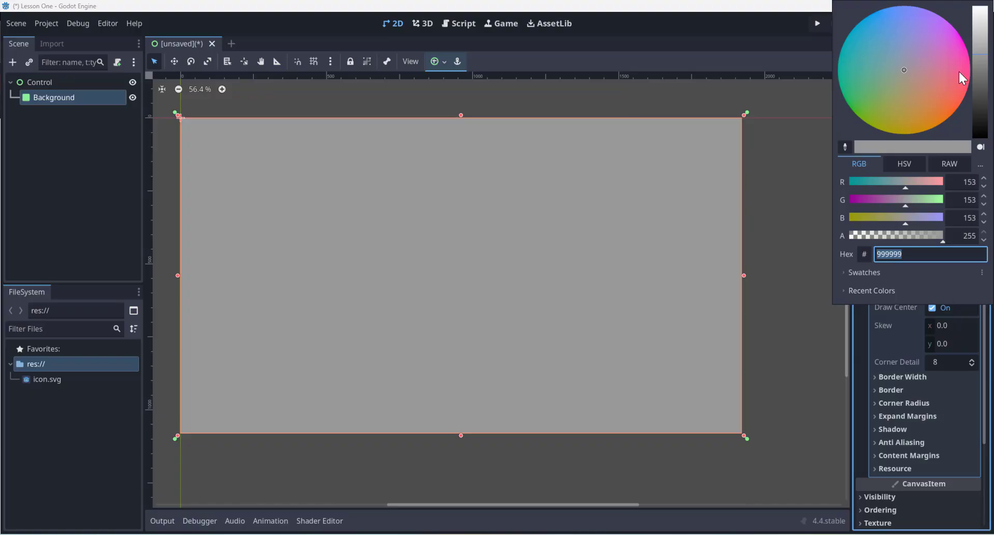
pyautogui.moveTo(983, 73); pyautogui.dragTo(981, 8)
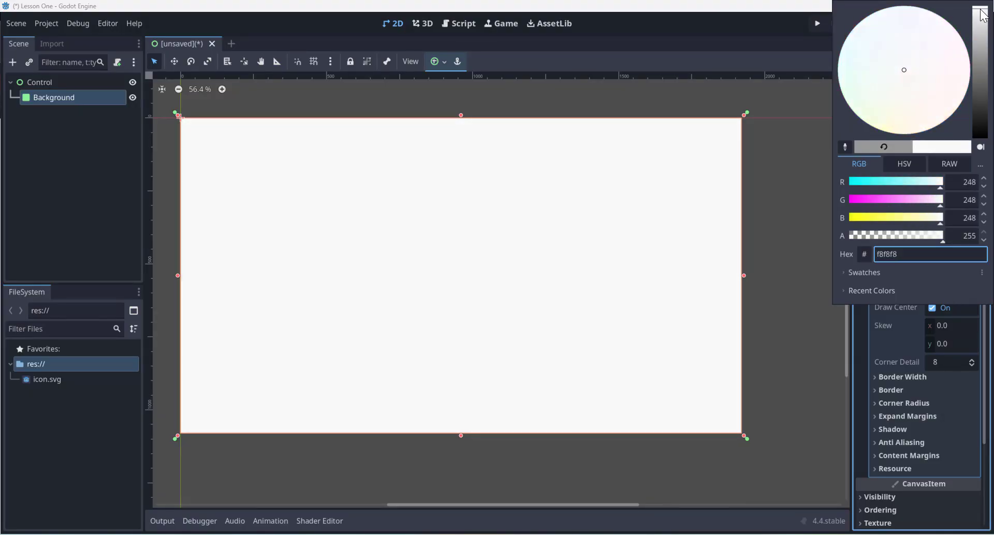
pyautogui.click(800, 187)
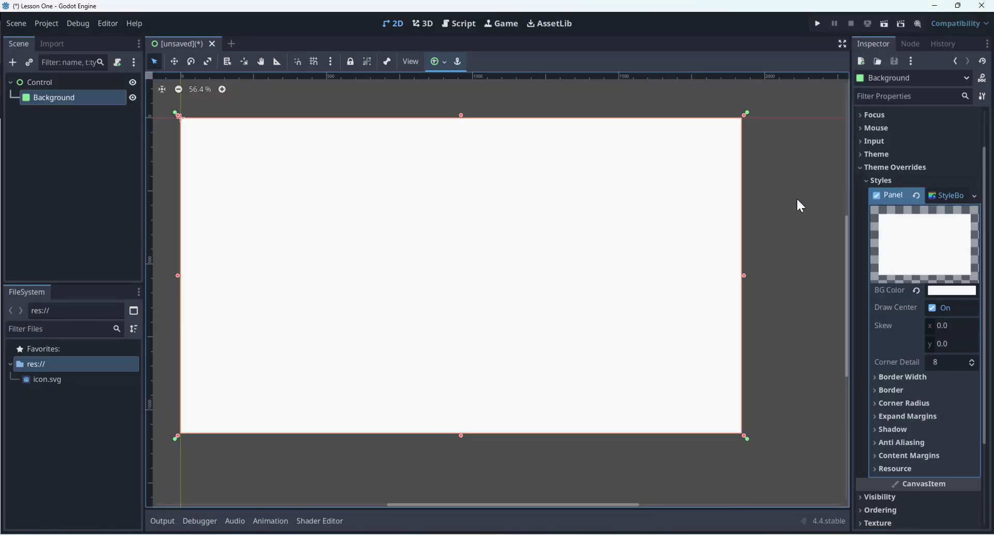
pyautogui.click(801, 233)
pyautogui.click(518, 225)
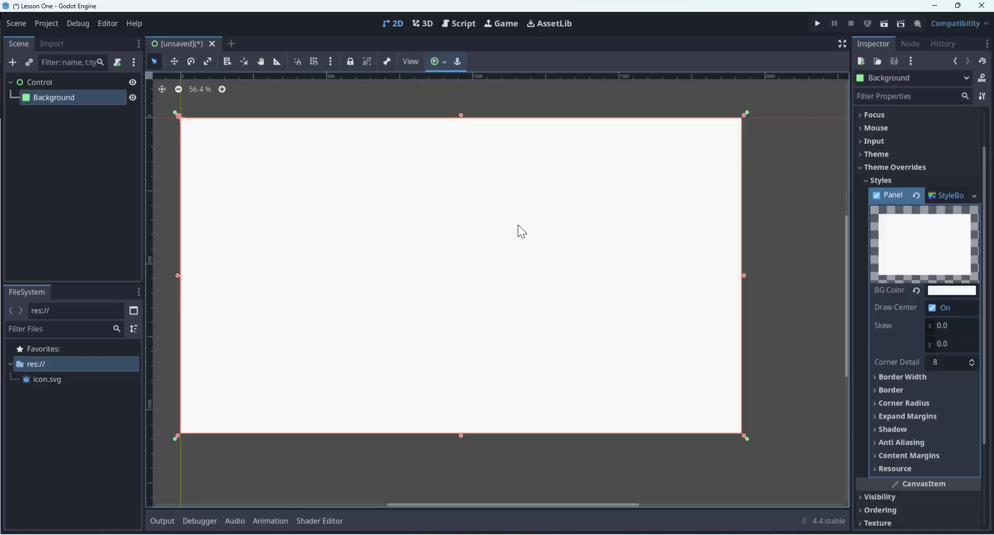
pyautogui.click(749, 200)
pyautogui.click(33, 82)
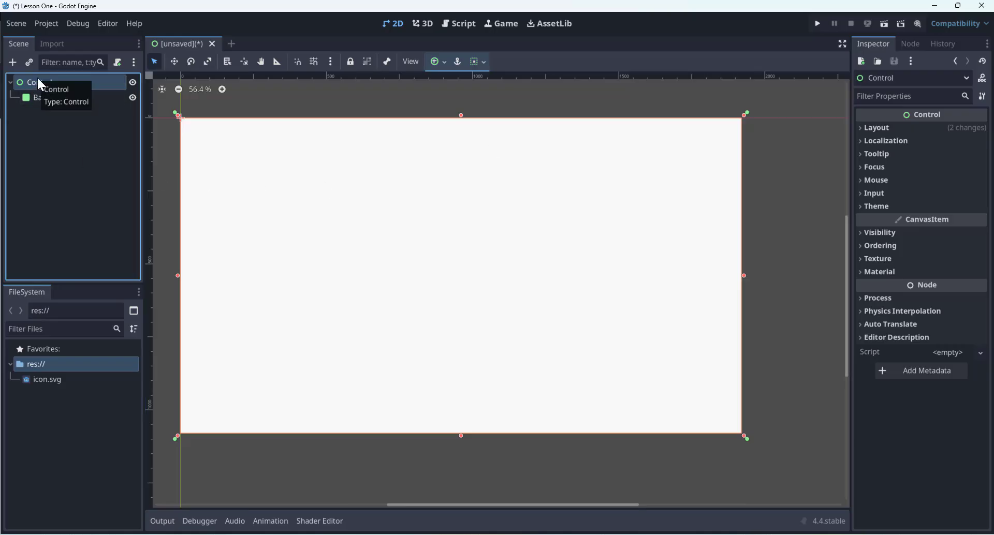
pyautogui.hotkey('ctrl', 'a')
pyautogui.press('Return')
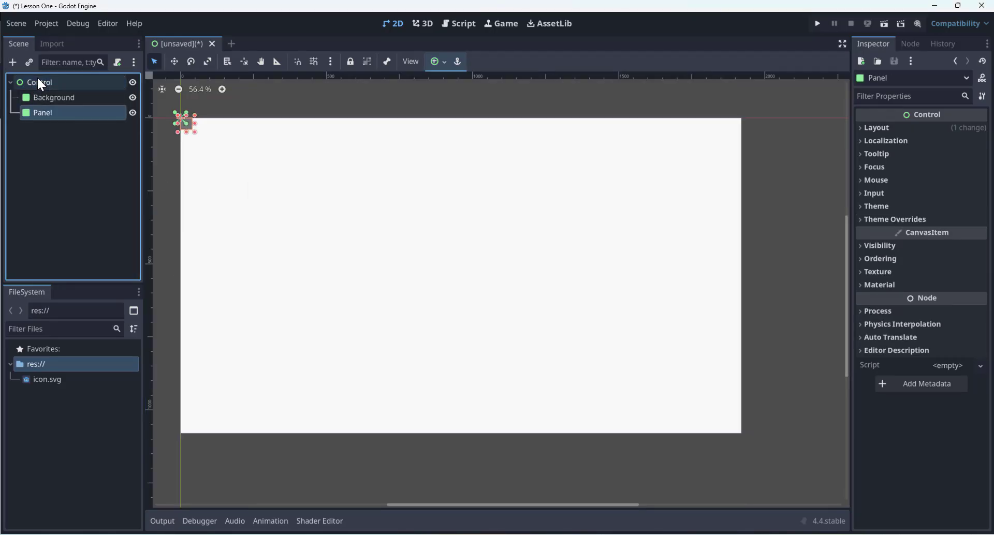
pyautogui.click(73, 113)
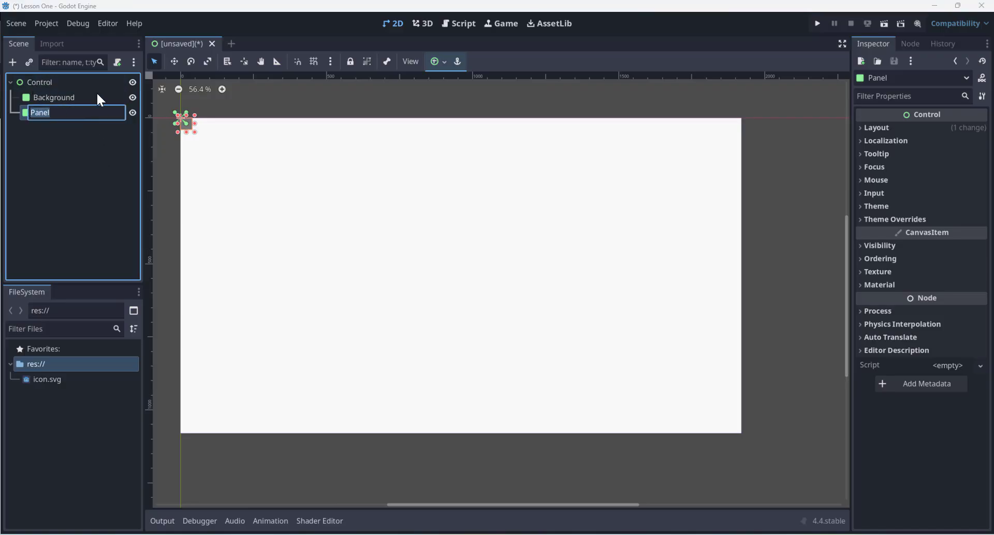
pyautogui.click(97, 92)
pyautogui.press('Delete')
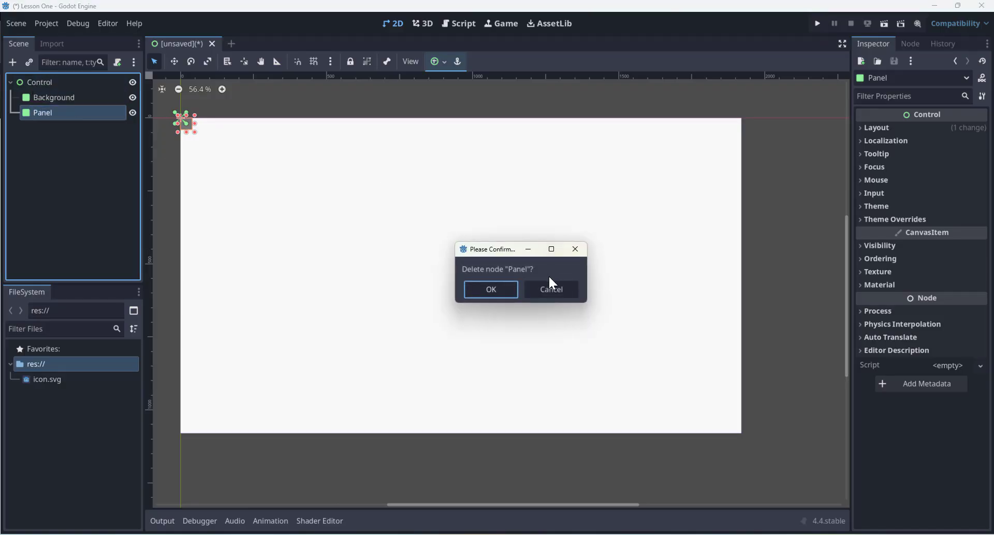
pyautogui.press('Return')
# - Add a Panel node as a child of Control and rename it Header
pyautogui.click(36, 83)
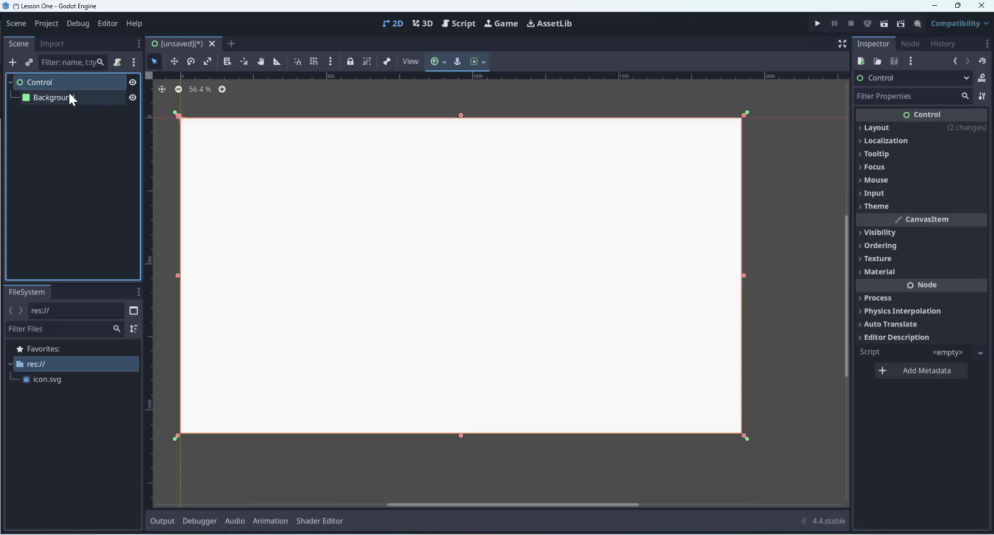
pyautogui.click(49, 122)
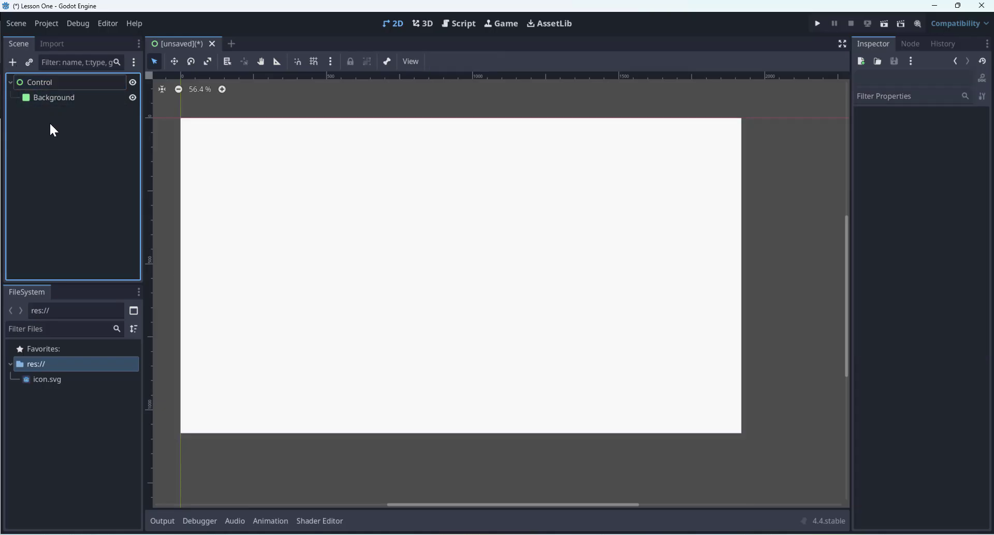
pyautogui.click(32, 82)
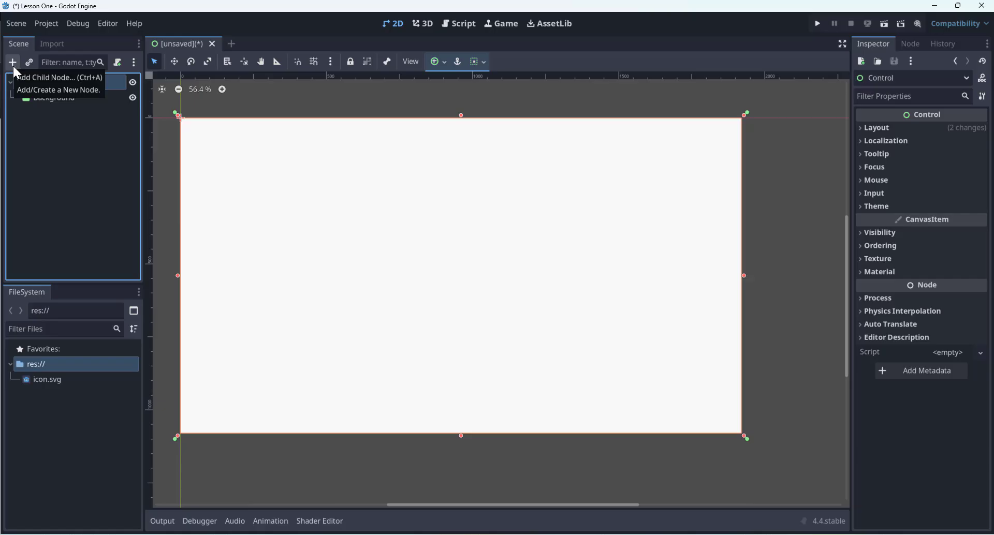
pyautogui.click(14, 89)
pyautogui.click(48, 83)
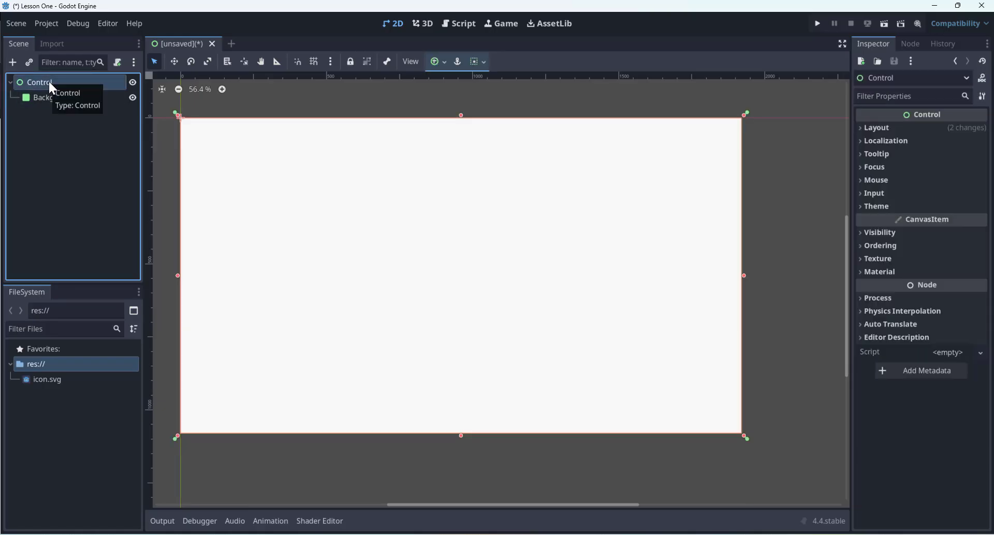
pyautogui.hotkey('ctrl', 'a')
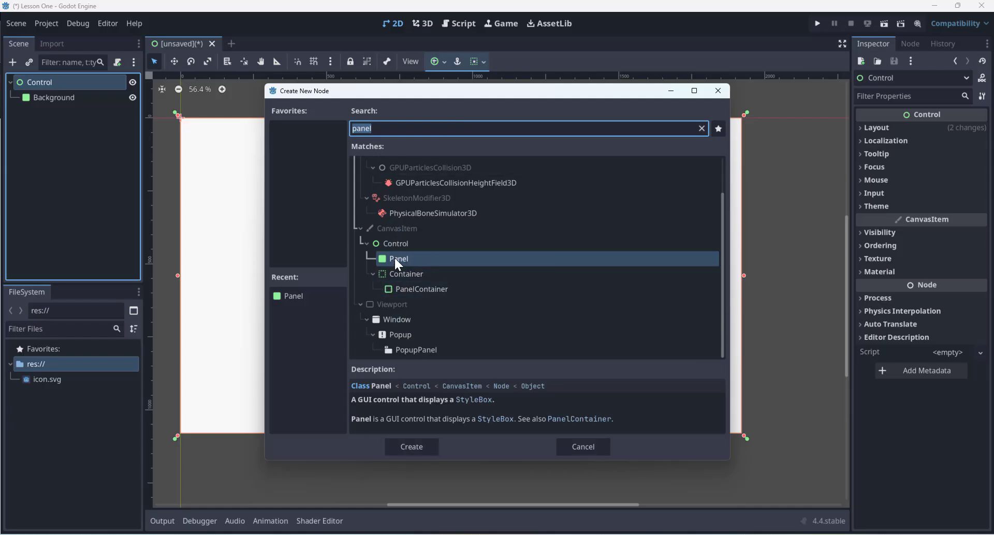
pyautogui.click(413, 446)
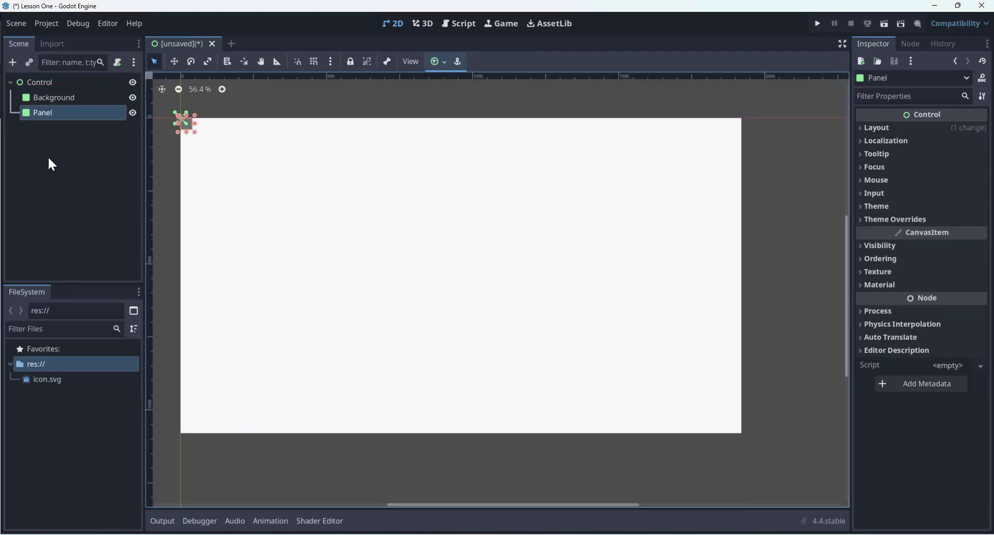
pyautogui.doubleClick(52, 113)
pyautogui.write('Header')
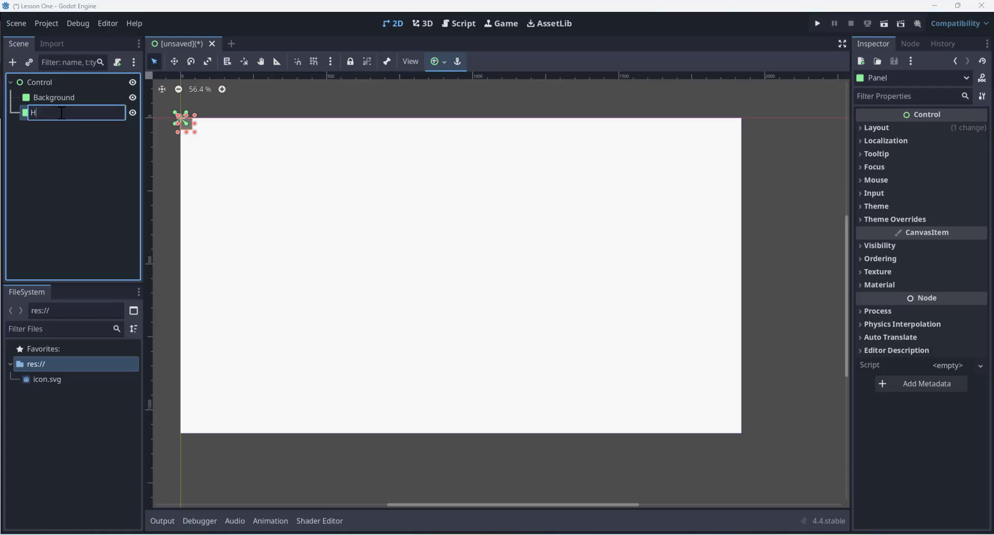
pyautogui.press('Return')
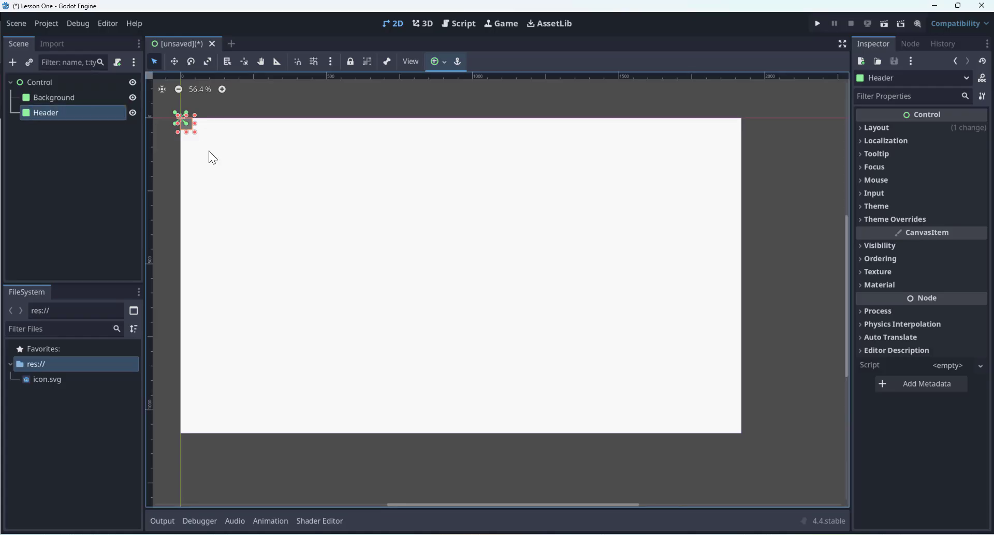
# - Stretch the Header panel to about 990 by 165 px and place it against the frame's left edge, slightly below the top
pyautogui.moveTo(195, 133); pyautogui.dragTo(431, 164)
pyautogui.moveTo(473, 189); pyautogui.dragTo(447, 185)
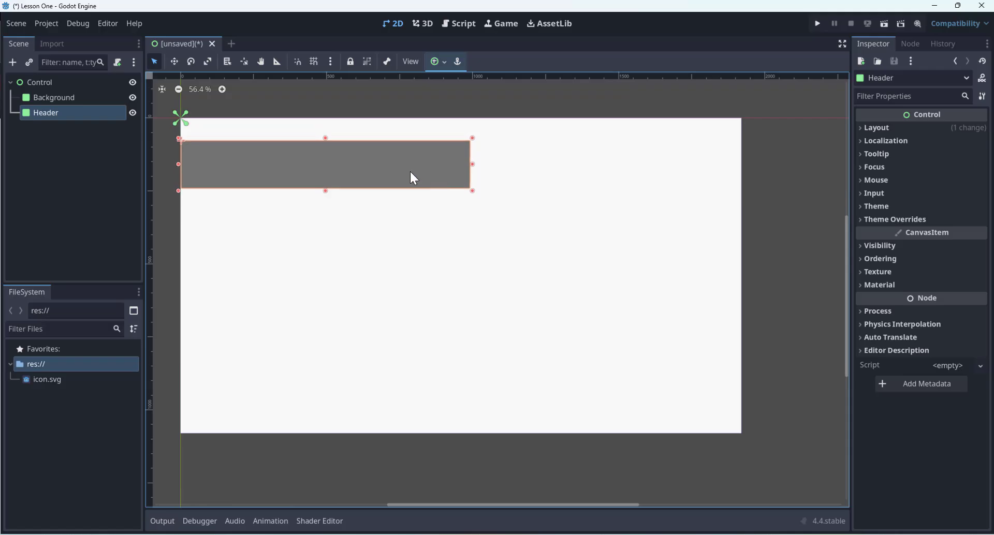
pyautogui.click(439, 61)
pyautogui.click(555, 104)
pyautogui.moveTo(363, 163); pyautogui.dragTo(363, 164)
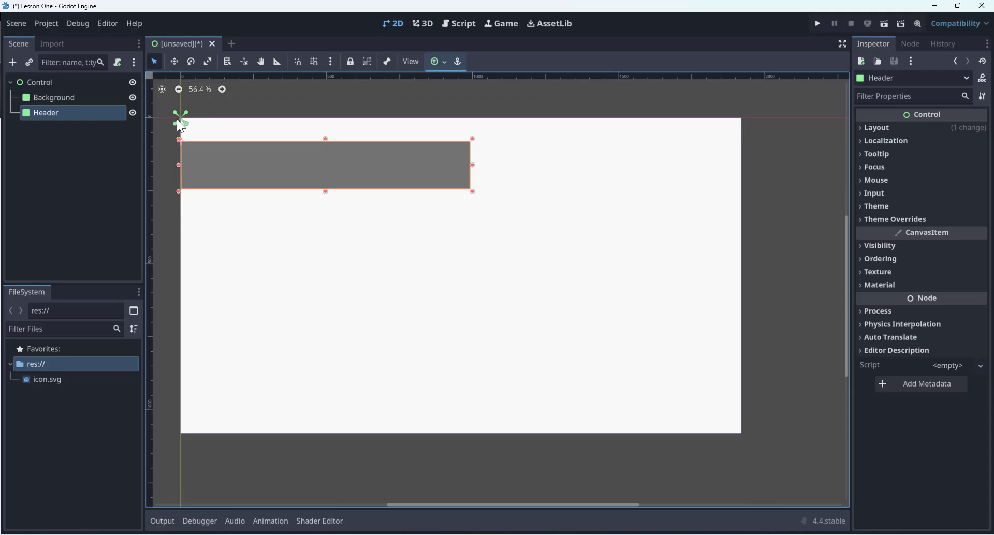
pyautogui.click(442, 61)
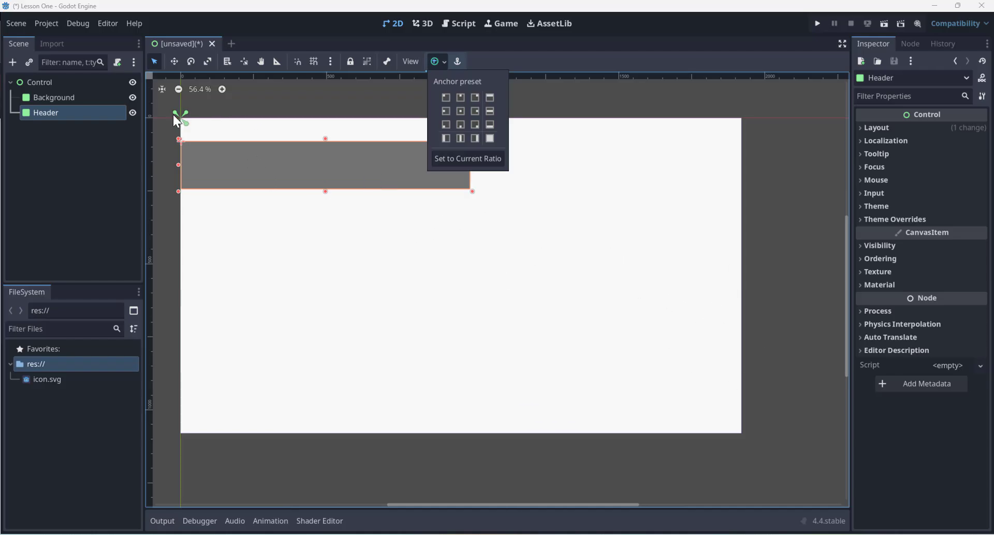
pyautogui.click(291, 102)
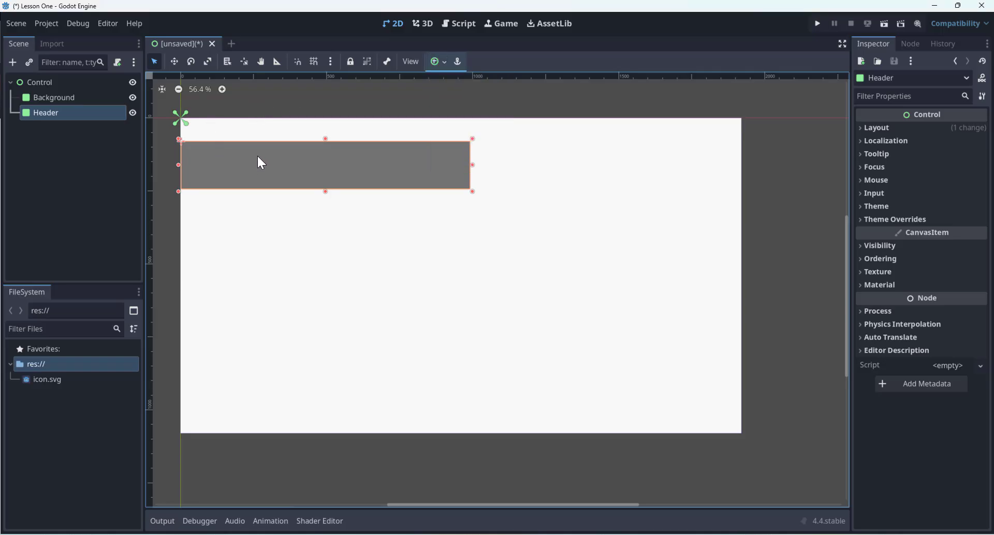
# - Move the Header panel slightly higher along the frame's left edge and widen it to about 1100 px
pyautogui.moveTo(256, 155); pyautogui.dragTo(255, 149)
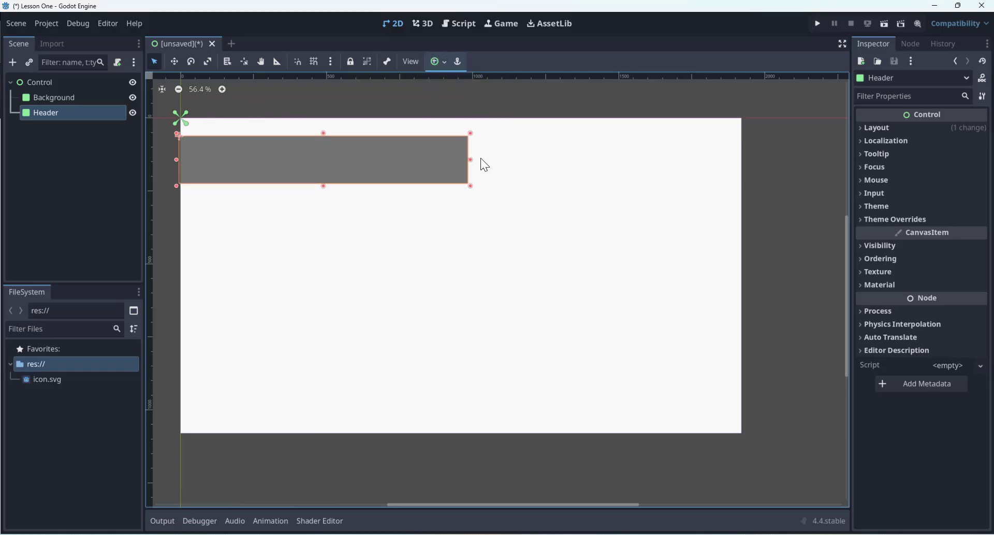
pyautogui.moveTo(471, 160); pyautogui.dragTo(498, 160)
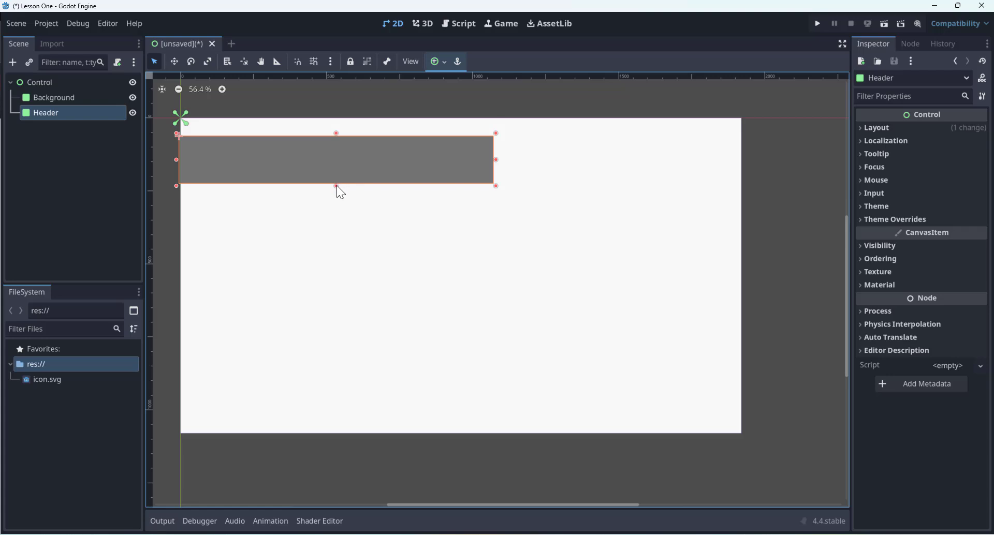
pyautogui.moveTo(337, 186); pyautogui.dragTo(378, 174)
pyautogui.moveTo(495, 181); pyautogui.dragTo(503, 187)
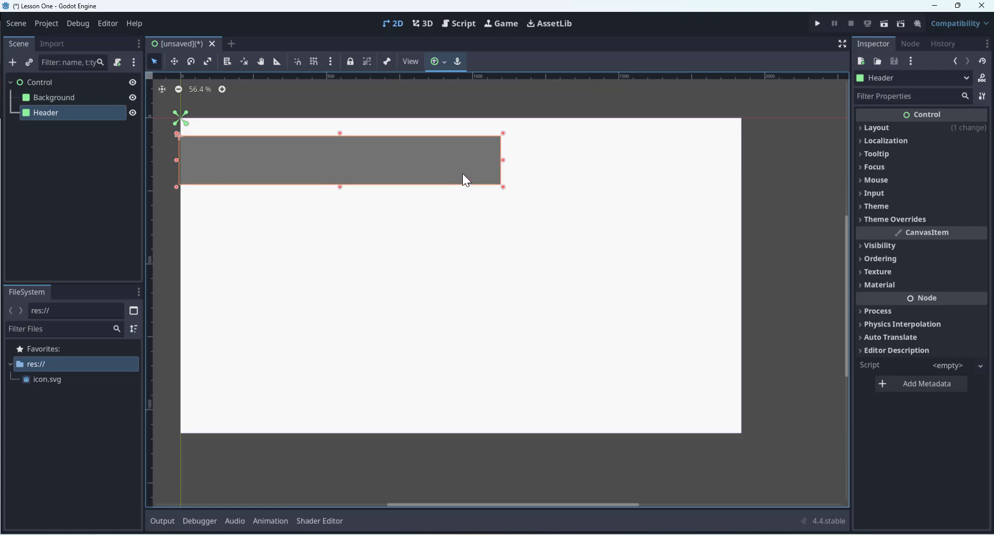
pyautogui.click(430, 126)
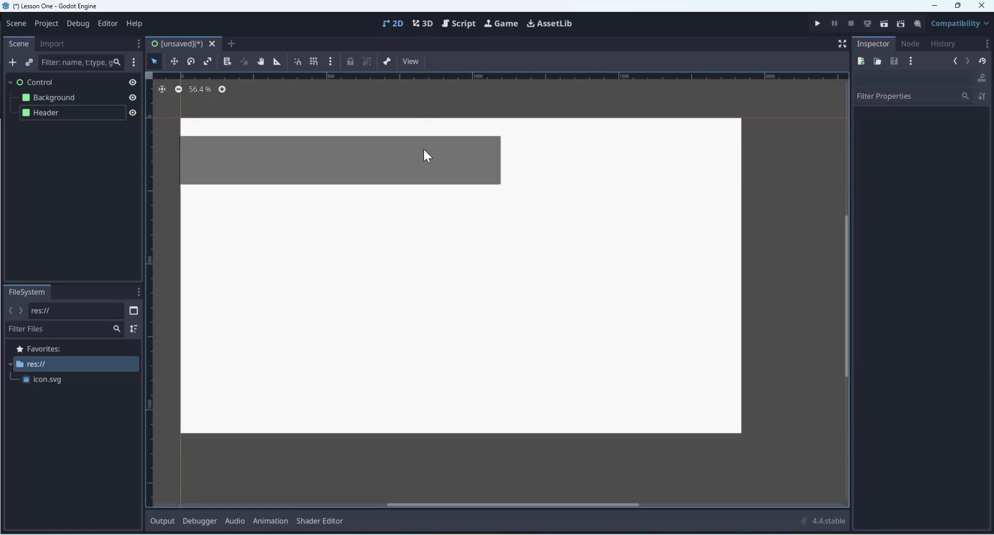
# - Override the Header node's Panel style in its theme overrides with a new StyleBoxFlat
pyautogui.click(426, 155)
pyautogui.click(868, 220)
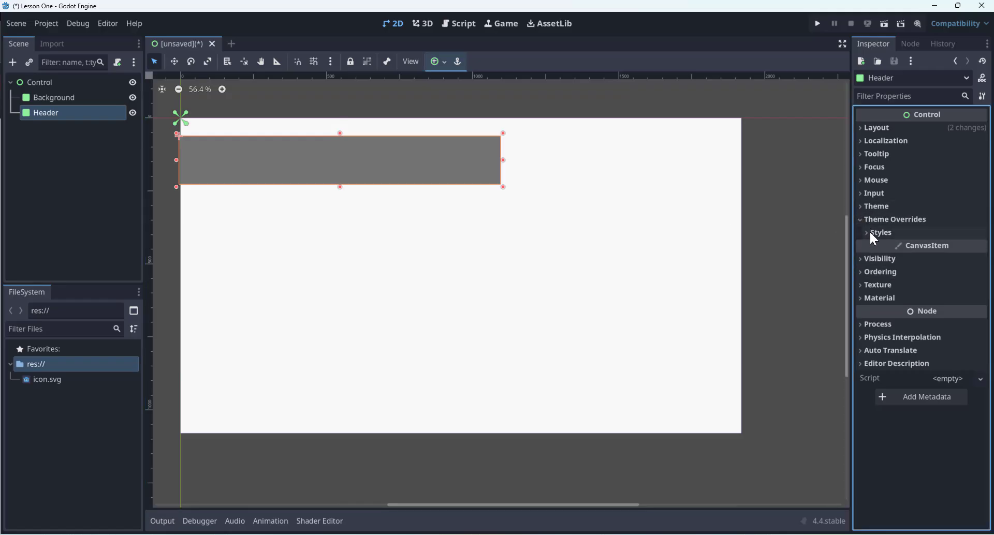
pyautogui.click(870, 233)
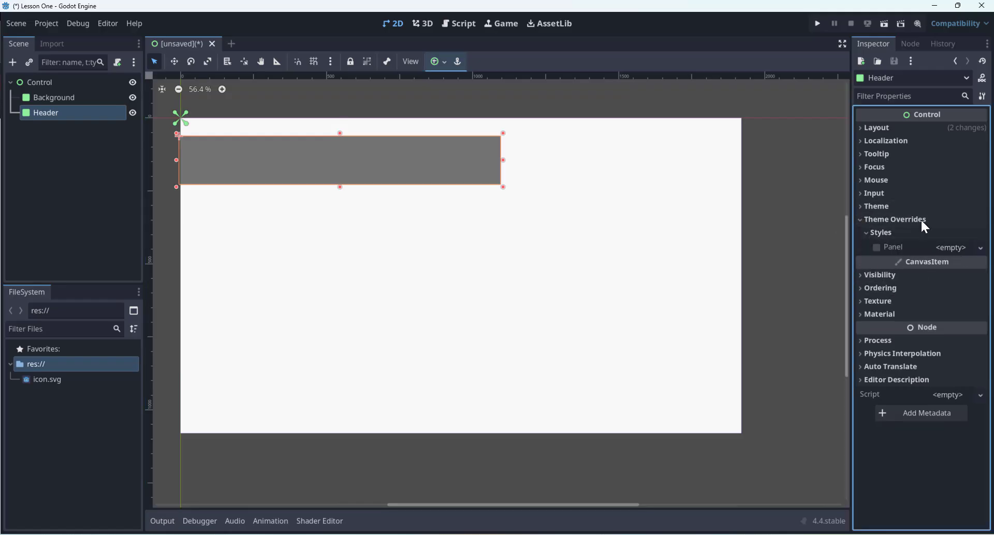
pyautogui.click(949, 247)
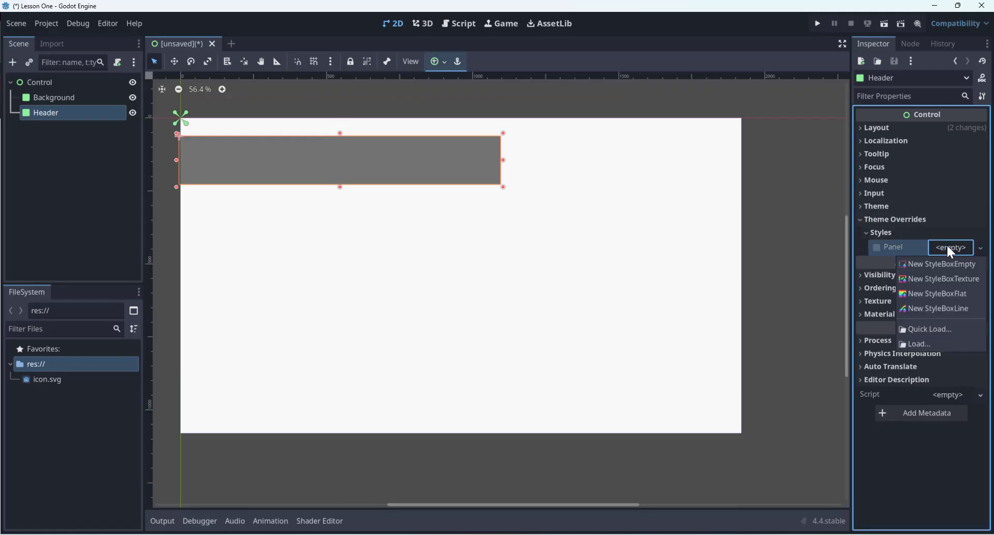
pyautogui.click(942, 294)
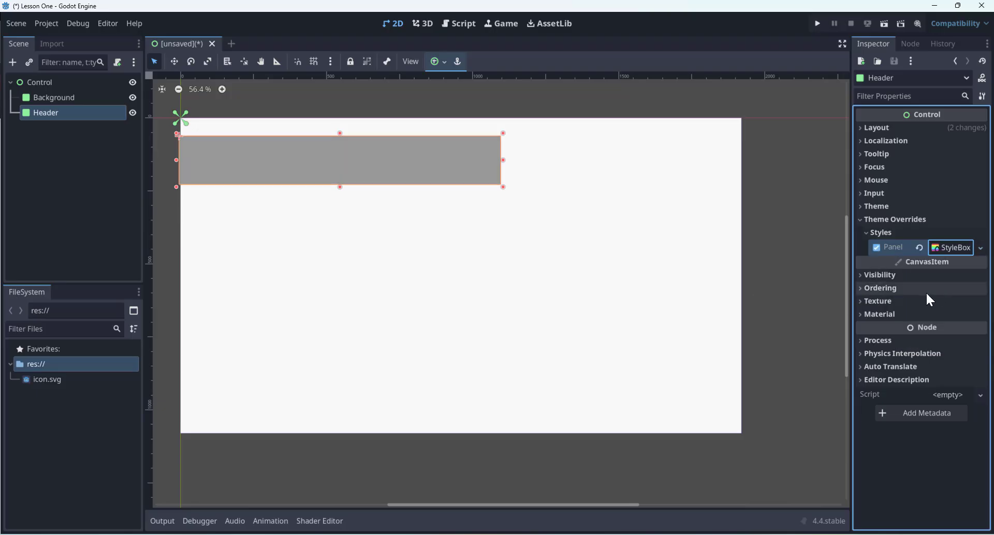
# - Darken the background color of the Header node's StyleBoxFlat to a medium grey
pyautogui.click(946, 244)
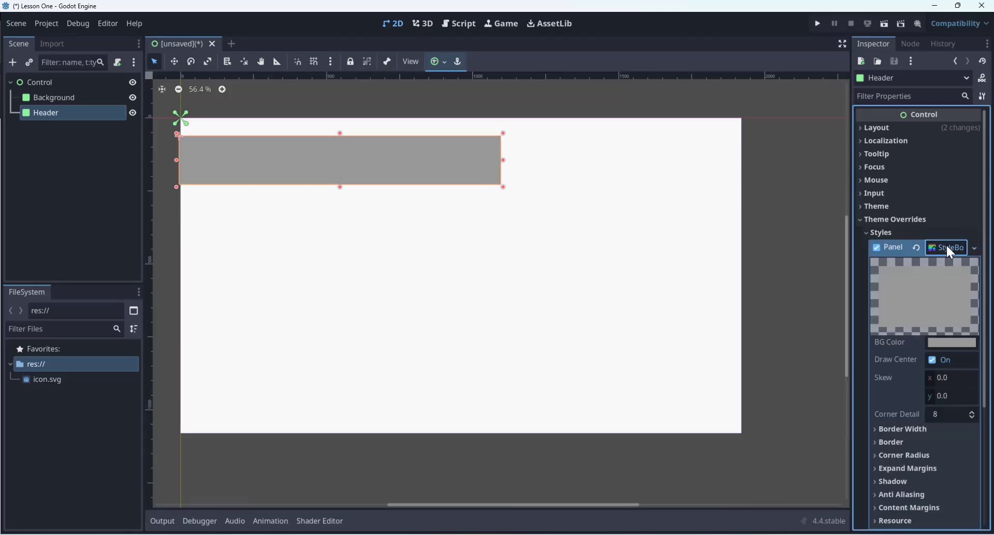
pyautogui.click(946, 337)
pyautogui.click(977, 100)
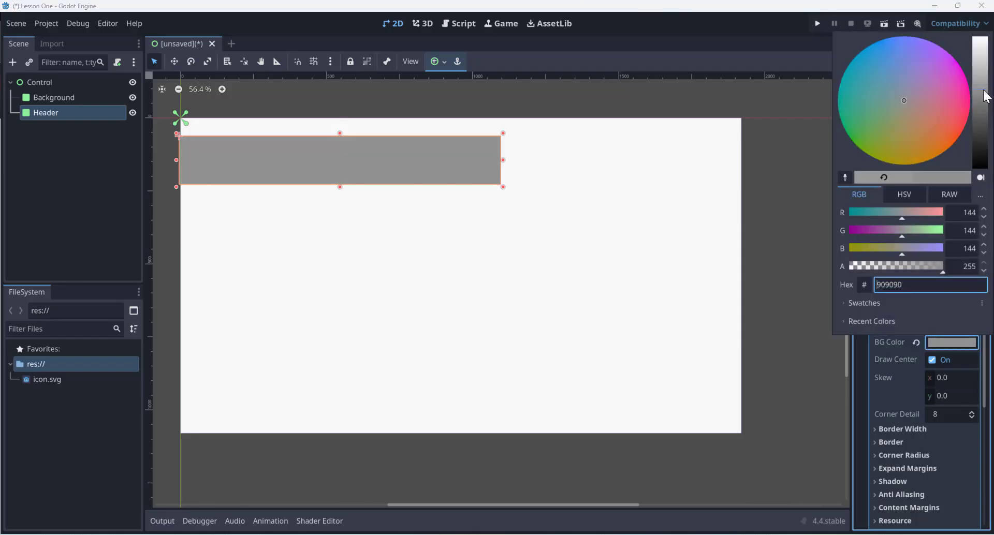
pyautogui.click(788, 156)
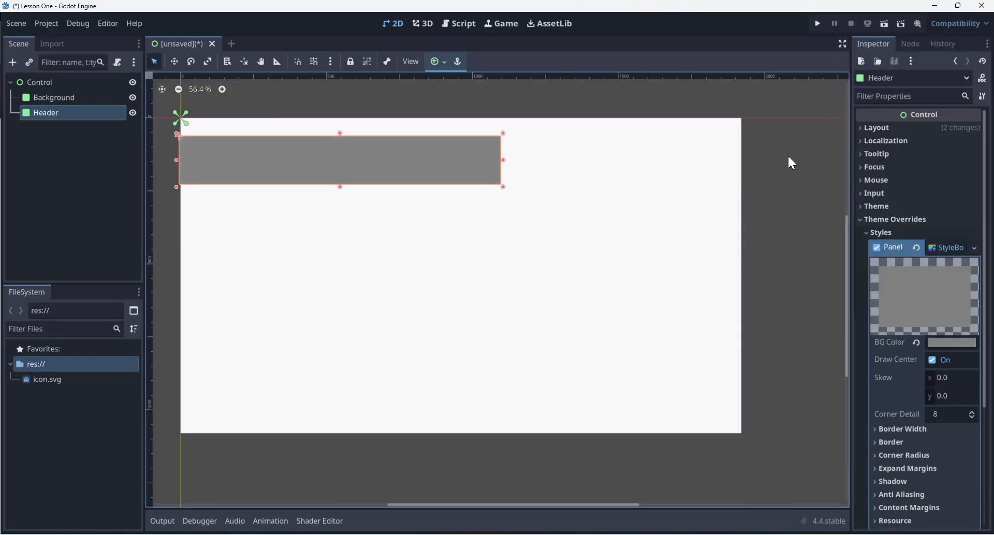
# - Extend the right edge of the Header panel until it is about 1140 px wide
pyautogui.scroll(-1, 503, 160)
pyautogui.moveTo(504, 160); pyautogui.dragTo(515, 158)
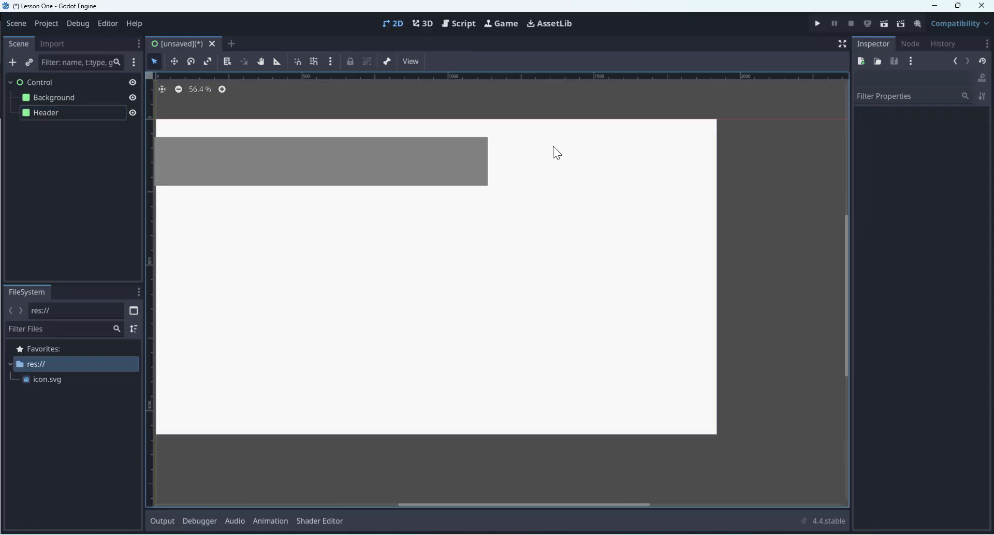
pyautogui.scroll(-1, 552, 147)
# - Add a Label node as a child of Header, sized to about 490 by 140 px inside the panel's left end
pyautogui.click(54, 113)
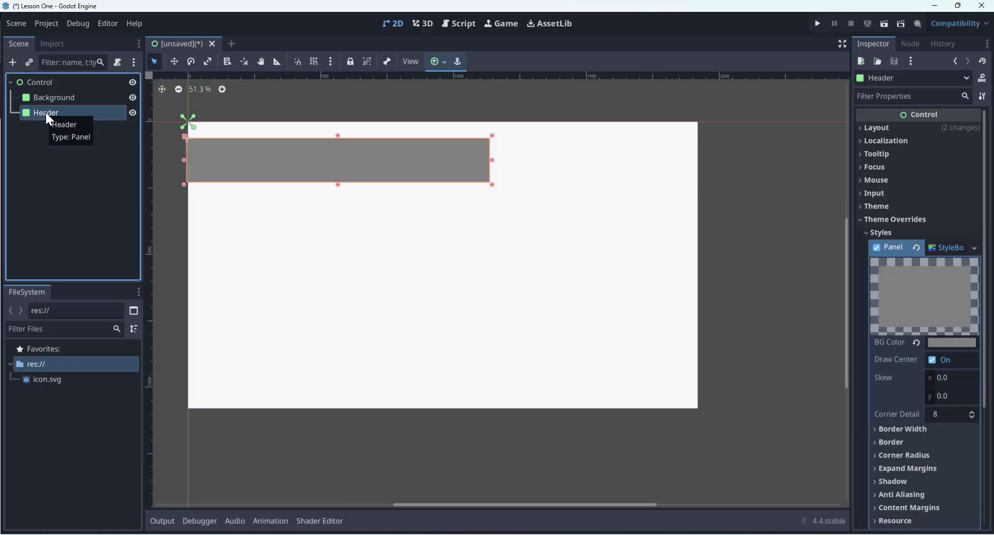
pyautogui.click(60, 138)
pyautogui.click(52, 111)
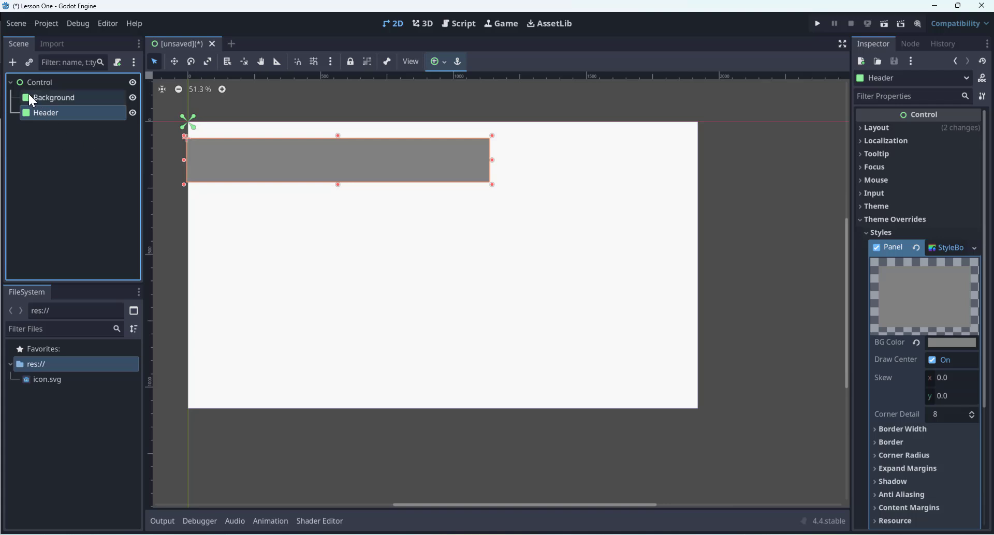
pyautogui.click(12, 62)
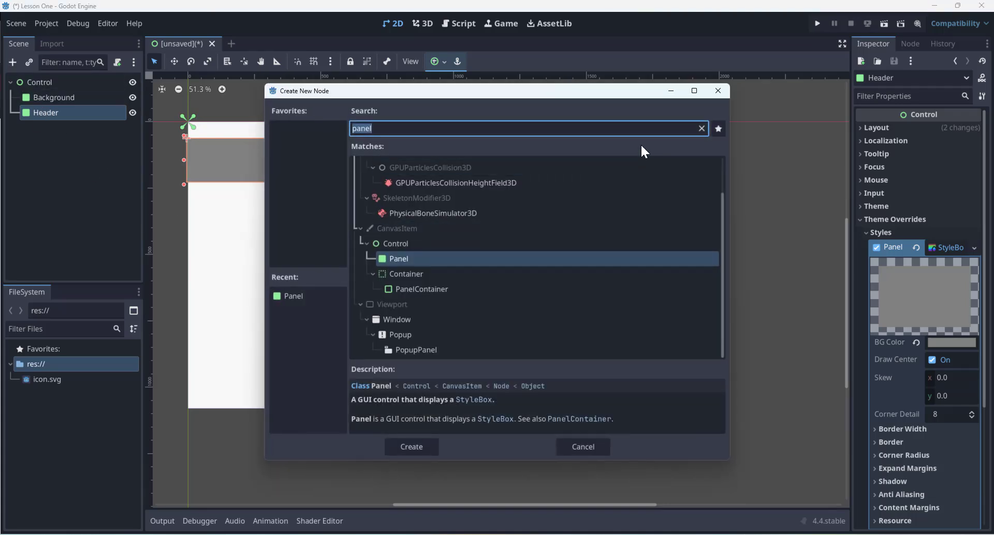
pyautogui.write('labe')
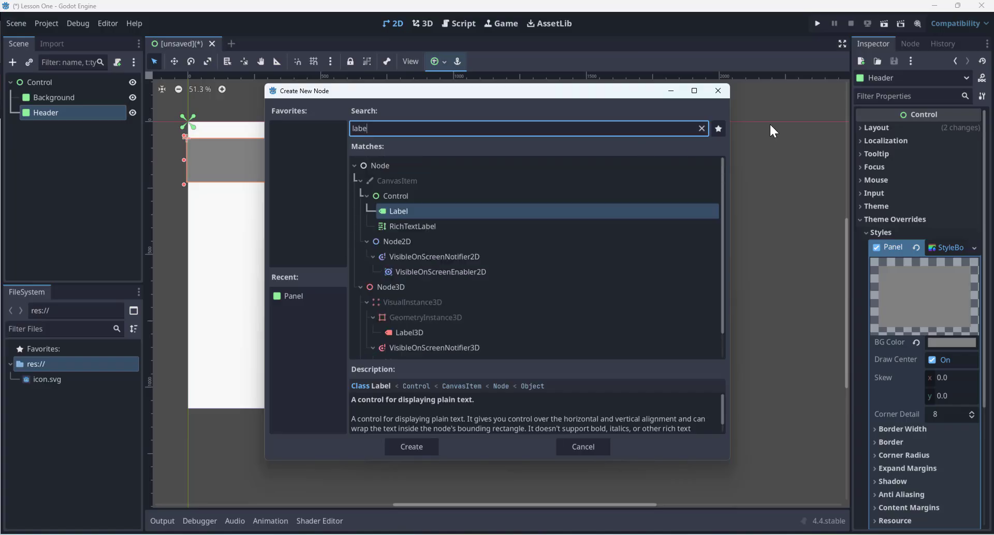
pyautogui.click(432, 447)
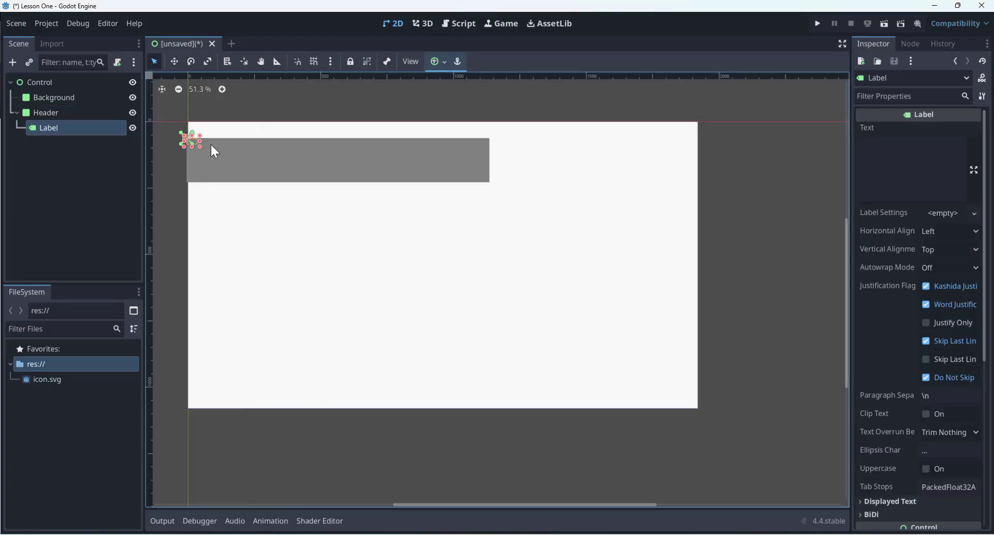
pyautogui.moveTo(199, 147); pyautogui.dragTo(321, 178)
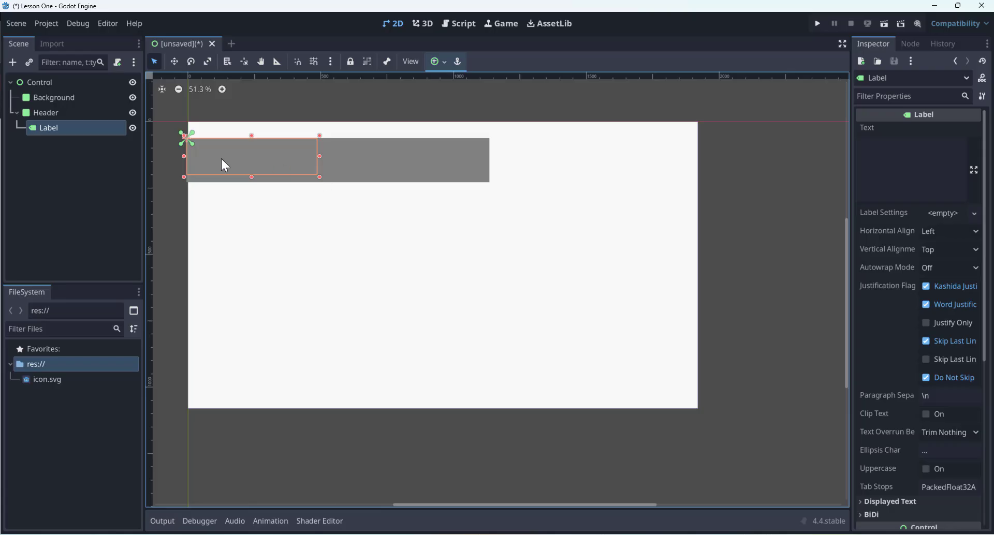
pyautogui.moveTo(227, 166); pyautogui.dragTo(236, 170)
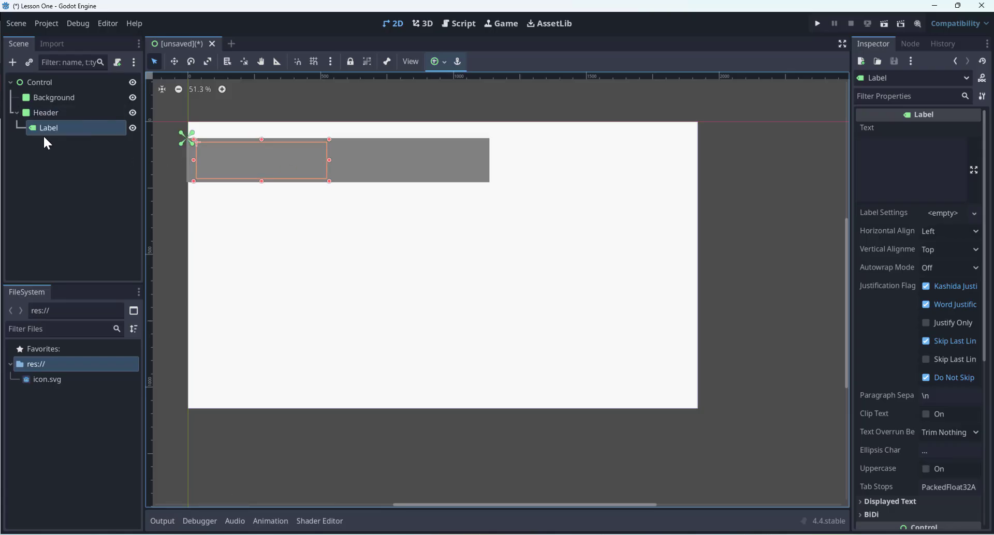
# - Reparent the Label node directly to Control and back under Header to try out the parent-child hierarchy
pyautogui.click(38, 109)
pyautogui.click(40, 125)
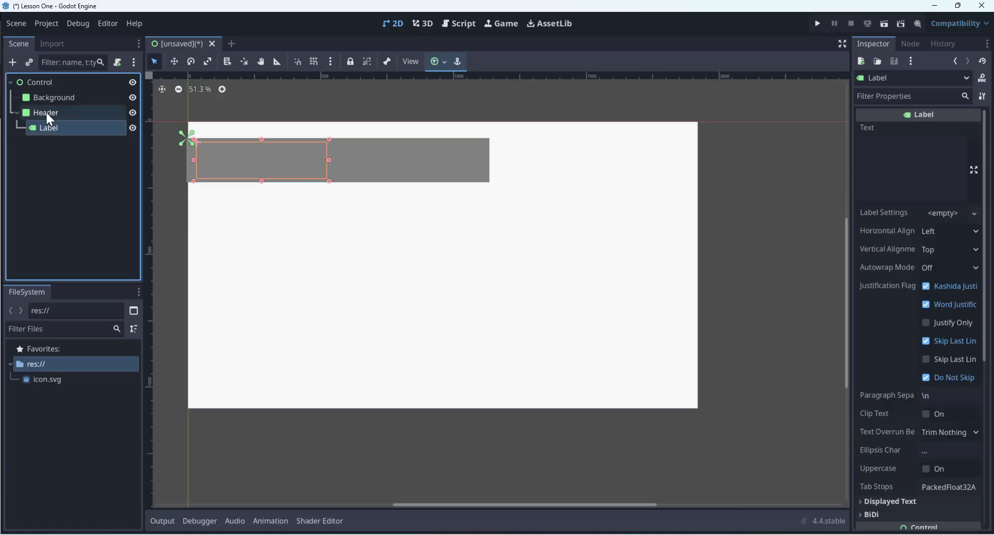
pyautogui.moveTo(51, 130); pyautogui.dragTo(41, 86)
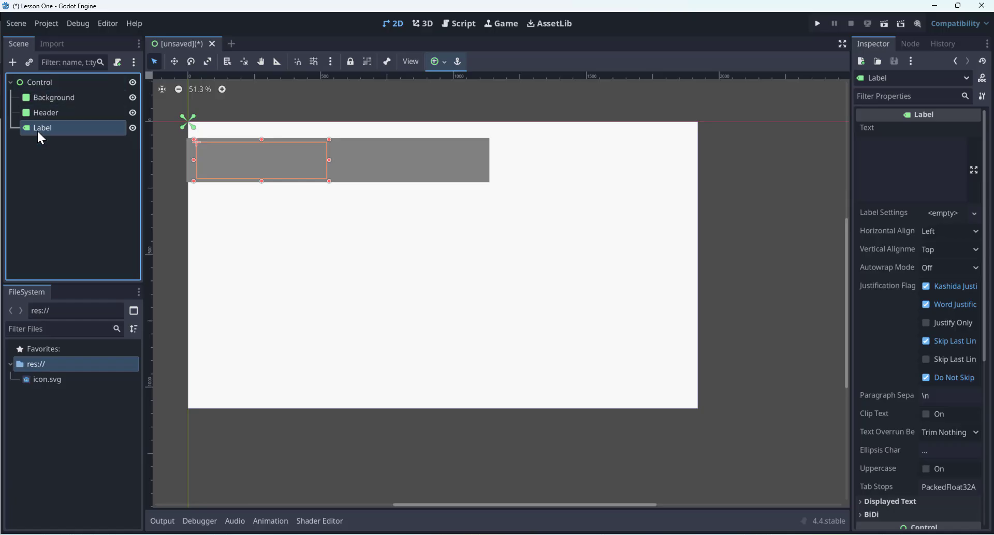
pyautogui.click(51, 154)
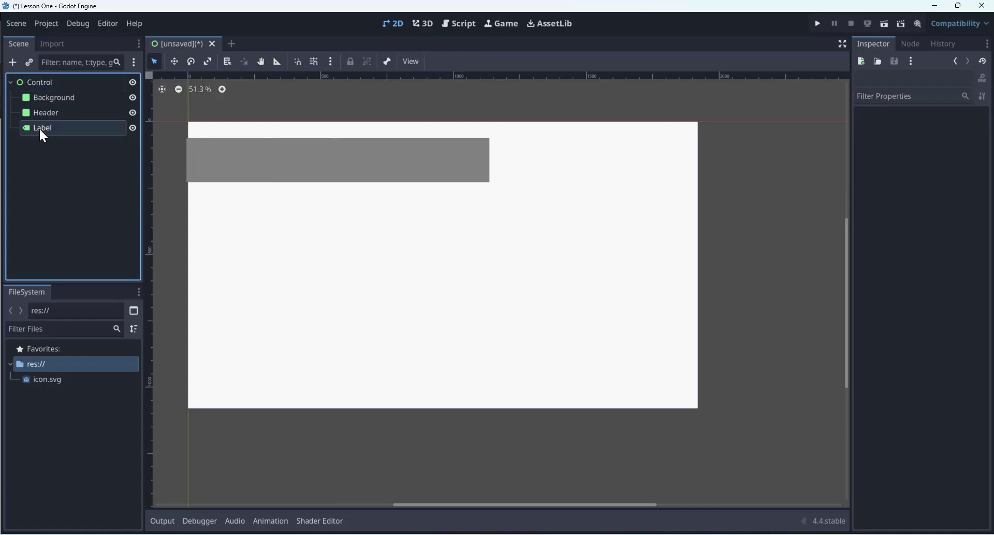
pyautogui.moveTo(39, 127); pyautogui.dragTo(59, 117)
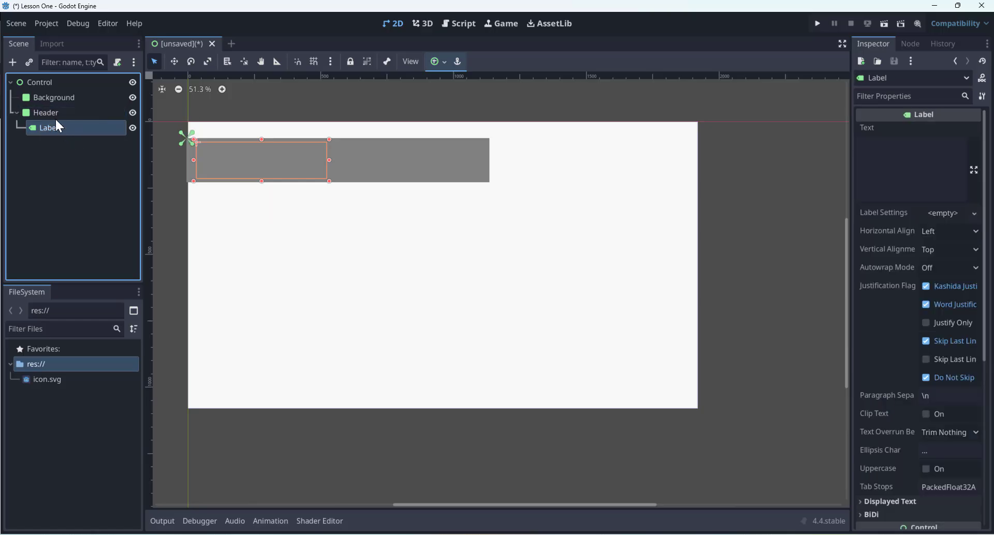
pyautogui.click(45, 112)
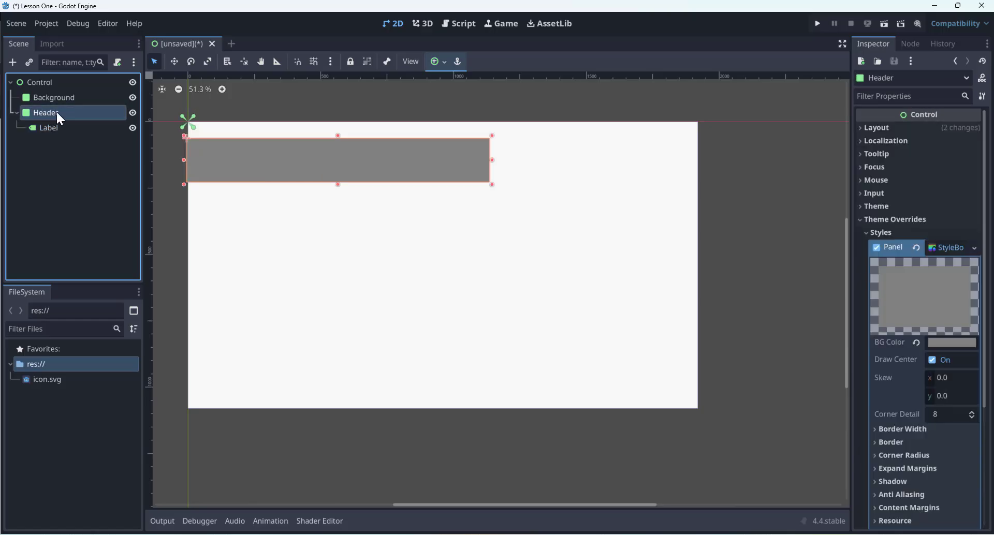
# - Set the text of the Label inside the Header panel to "Test"
pyautogui.click(65, 130)
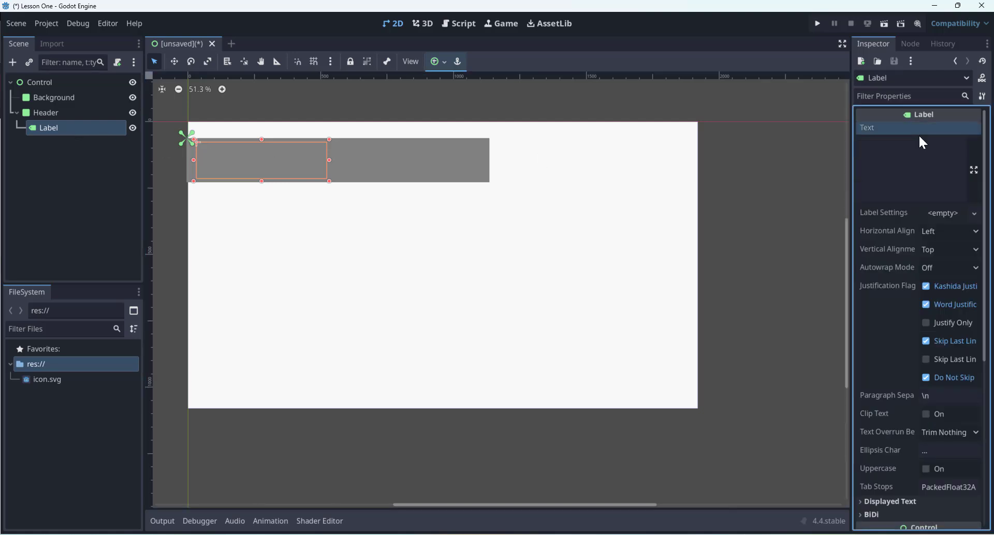
pyautogui.scroll(-2, 900, 179)
pyautogui.scroll(2, 883, 179)
pyautogui.click(884, 186)
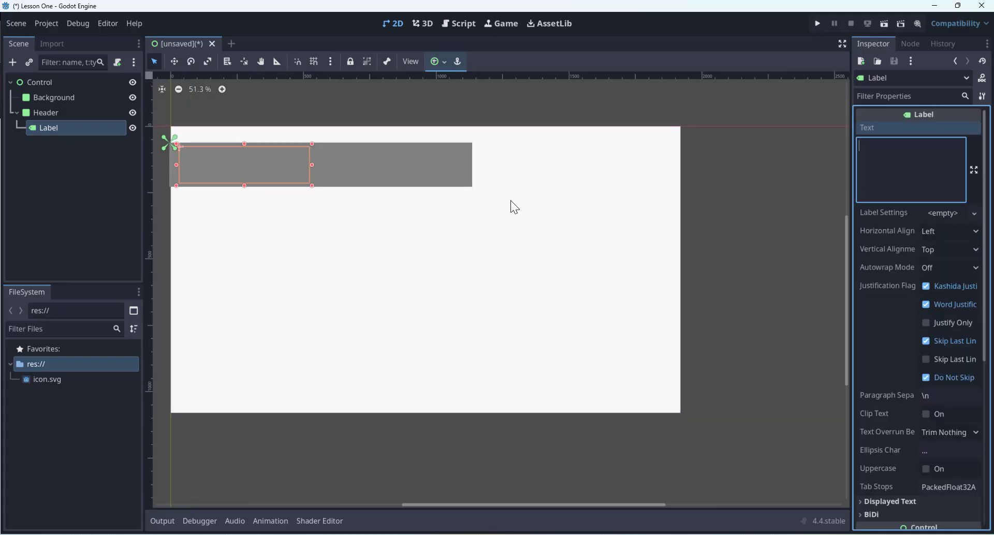
pyautogui.moveTo(518, 188); pyautogui.dragTo(535, 197, button='middle')
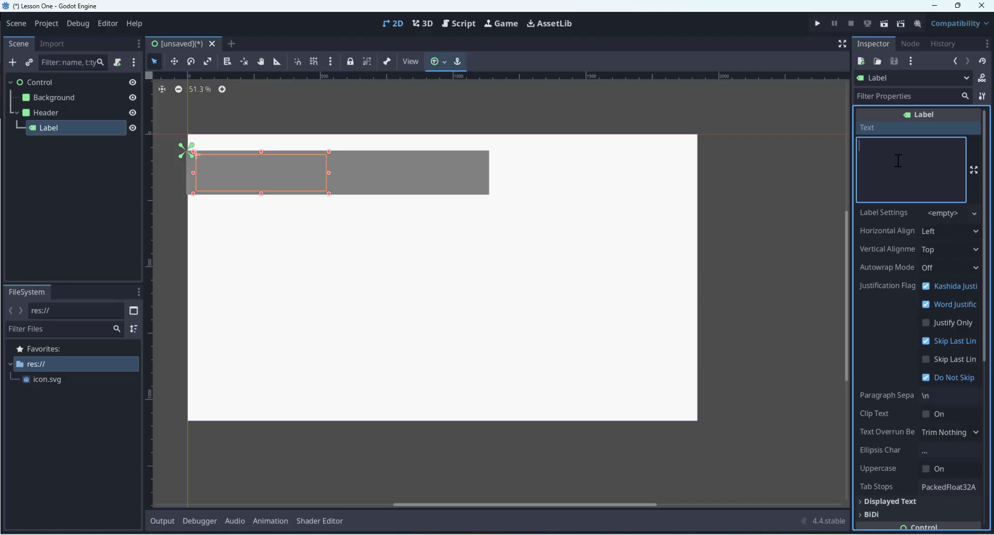
pyautogui.click(252, 175)
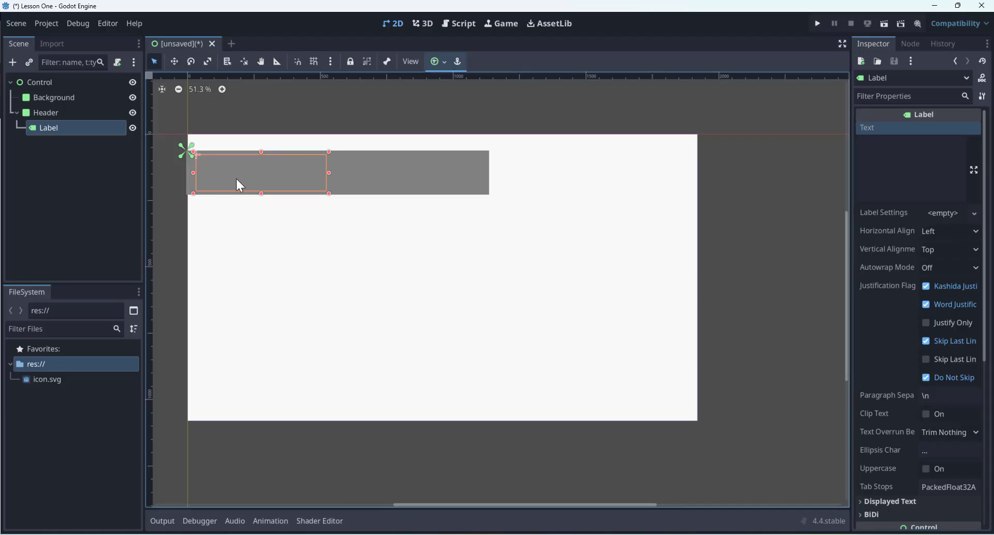
pyautogui.click(939, 173)
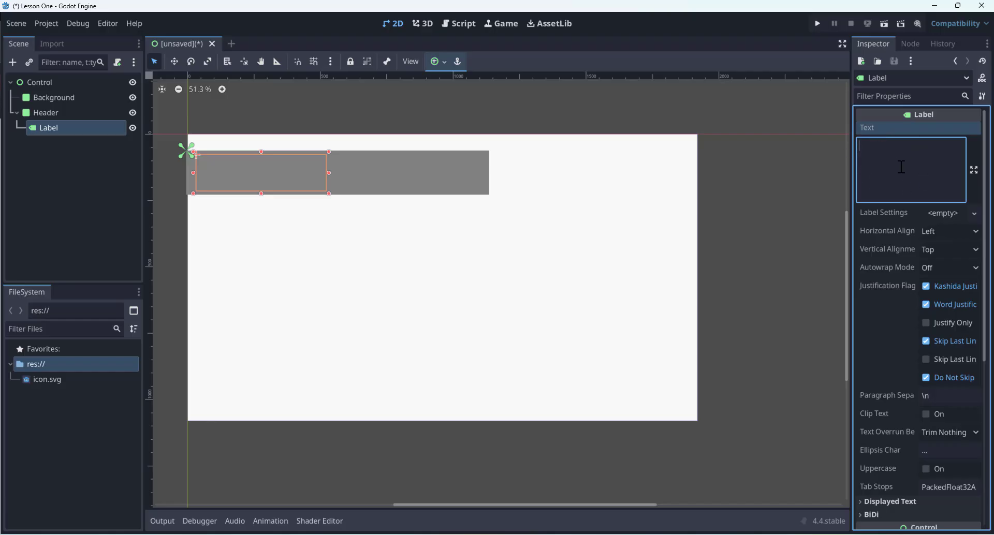
pyautogui.write('Test')
pyautogui.click(424, 184)
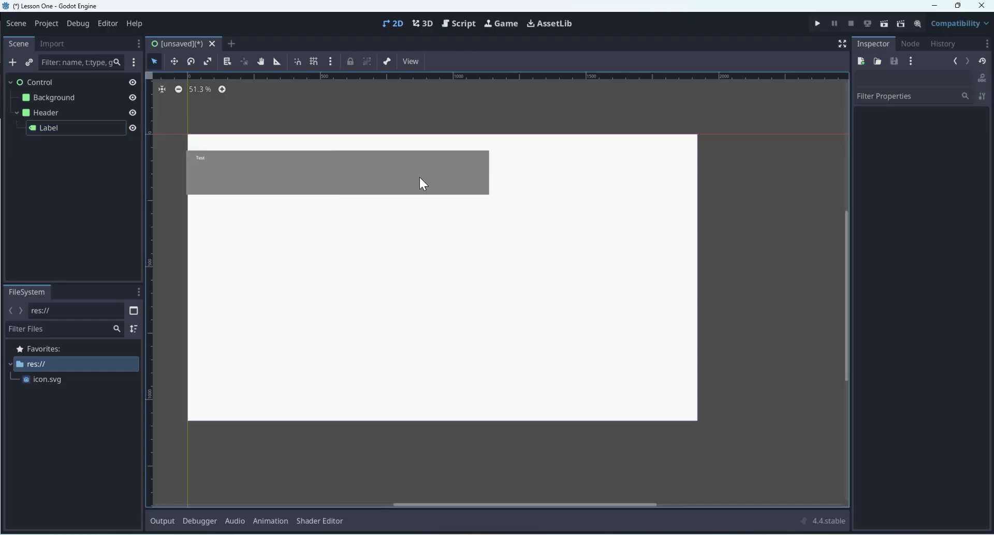
pyautogui.click(230, 172)
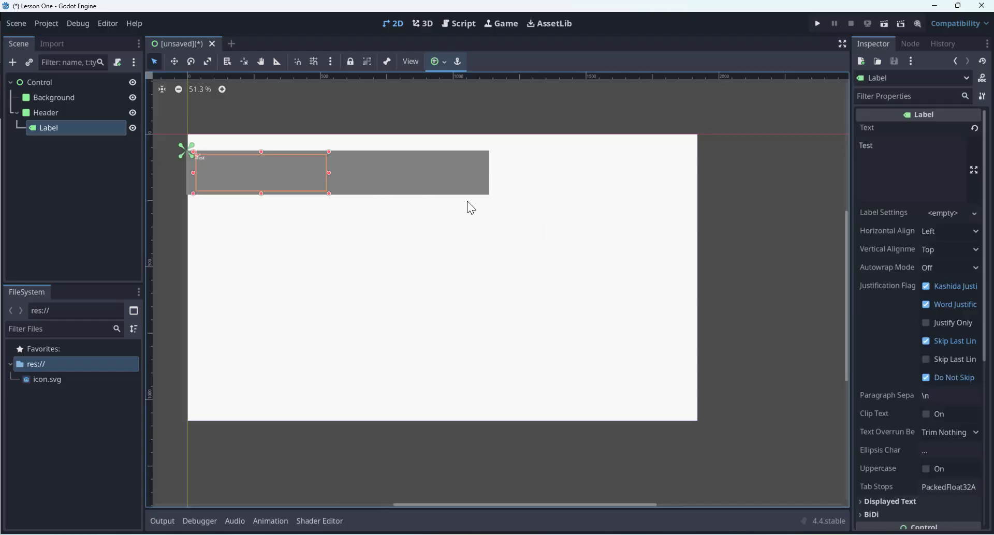
pyautogui.click(54, 113)
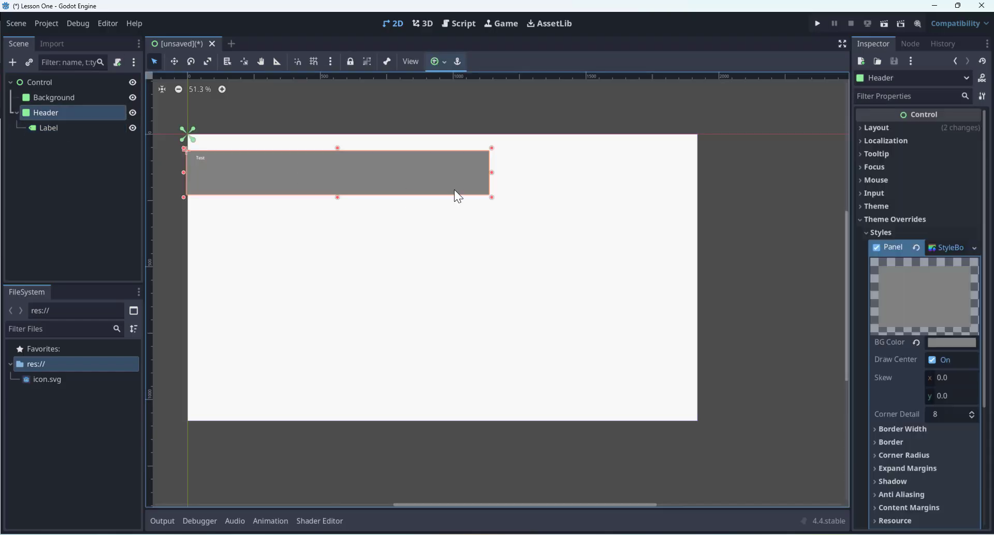
# - Try moving the Header panel, undo that move, and nudge the Label slightly to the right inside the panel
pyautogui.moveTo(473, 166)
pyautogui.mouseDown()
pyautogui.moveTo(461, 173)
pyautogui.moveTo(502, 169)
pyautogui.moveTo(478, 168)
pyautogui.mouseUp()
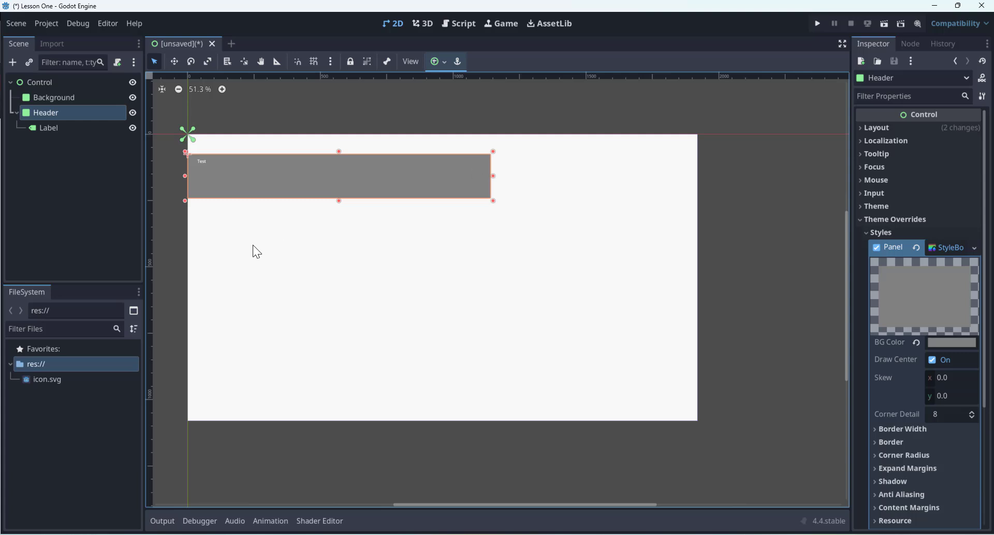
pyautogui.hotkey('ctrl', 'z')
pyautogui.click(49, 128)
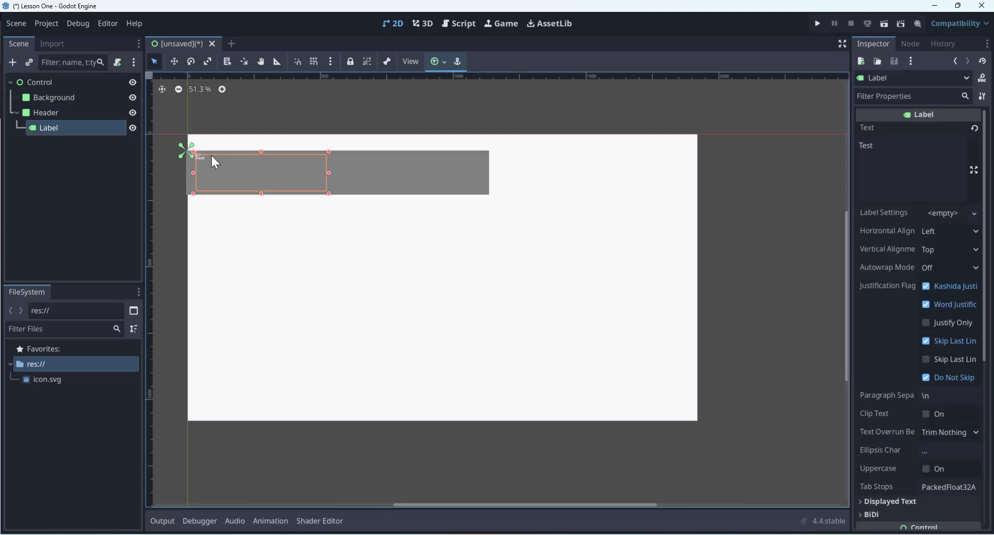
pyautogui.moveTo(203, 160); pyautogui.dragTo(203, 157)
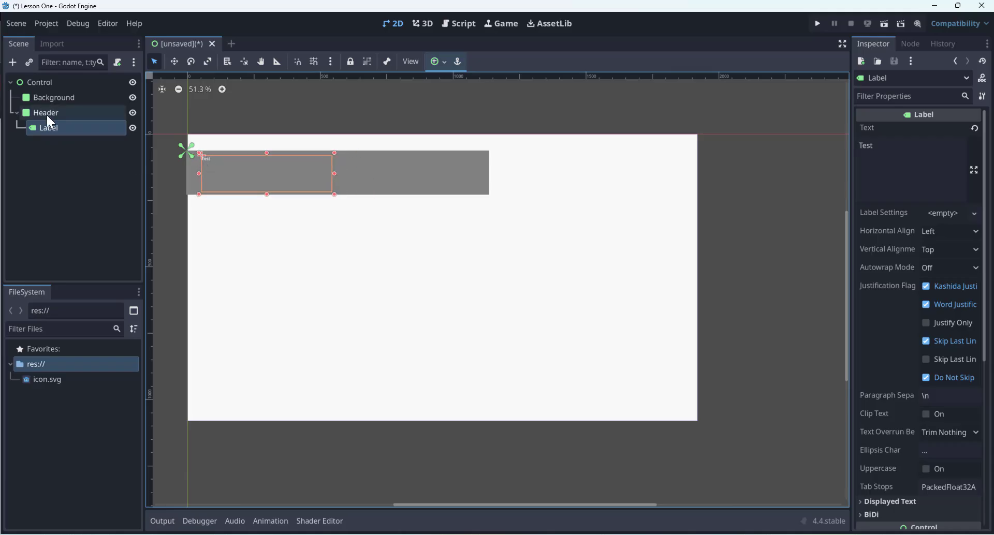
# - Alternate the selection between the Header and Label nodes to compare their bounds and properties
pyautogui.click(46, 113)
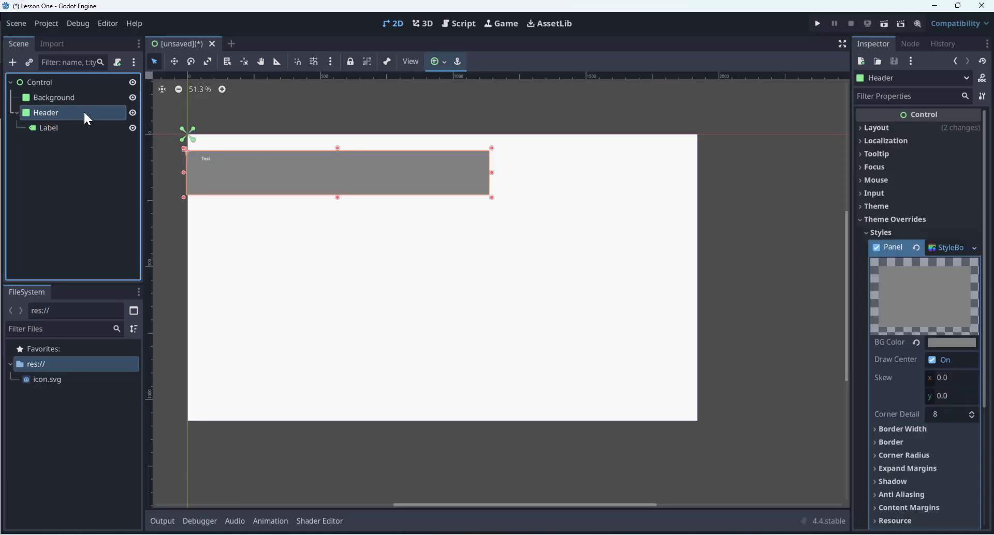
pyautogui.click(52, 127)
pyautogui.click(54, 112)
pyautogui.click(58, 126)
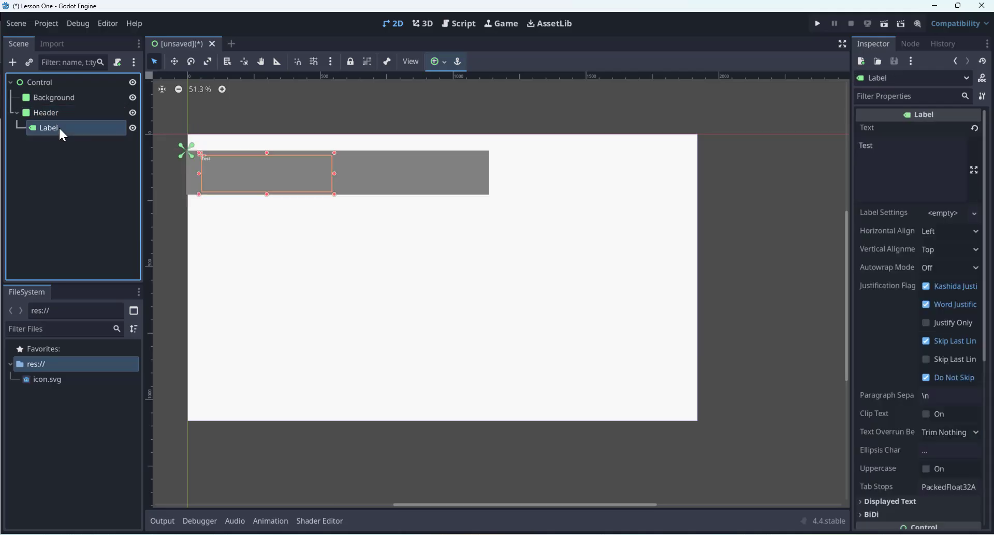
pyautogui.click(58, 112)
pyautogui.click(63, 126)
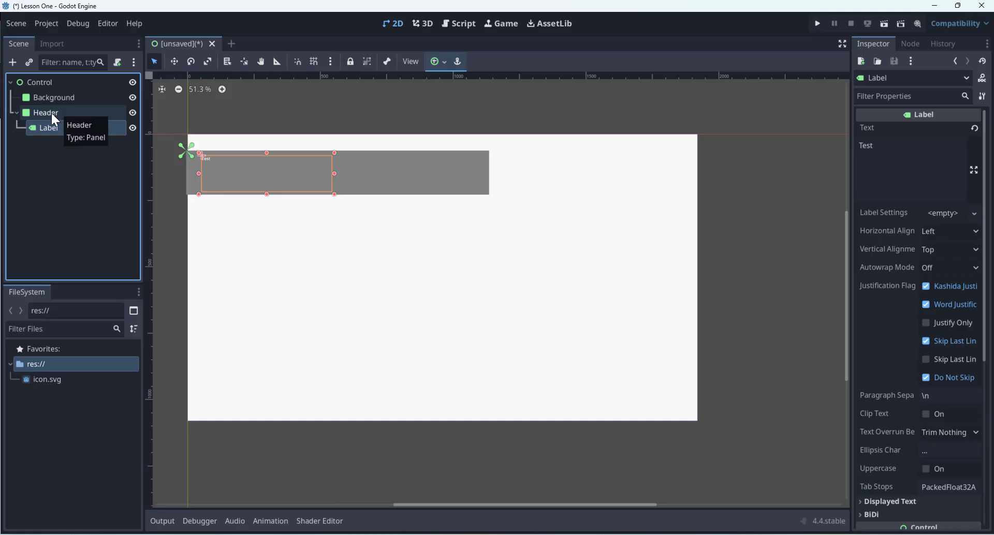
# - Resize the Header panel from its right edge to about 1120 px wide, and undo a trial move of it
pyautogui.click(51, 113)
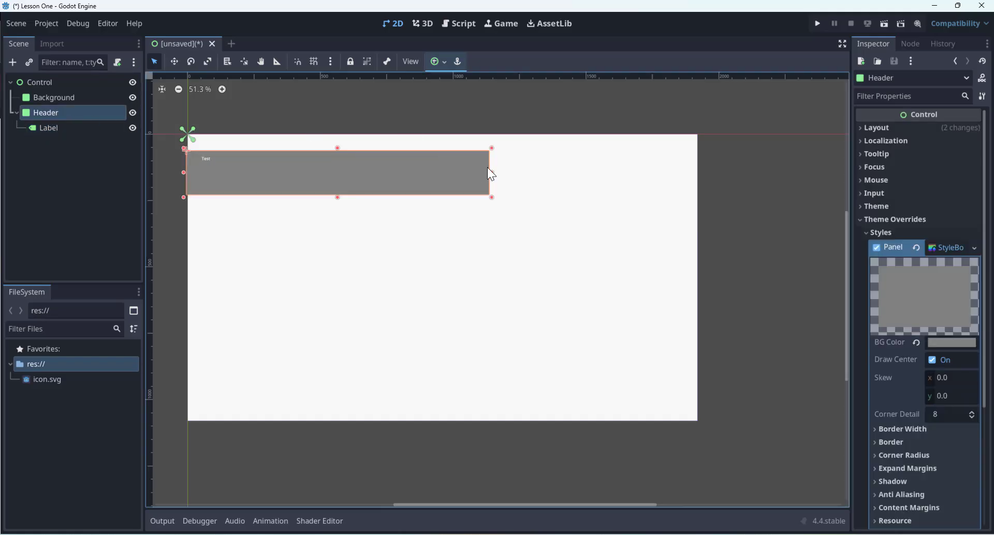
pyautogui.moveTo(493, 172); pyautogui.dragTo(553, 172)
pyautogui.click(65, 128)
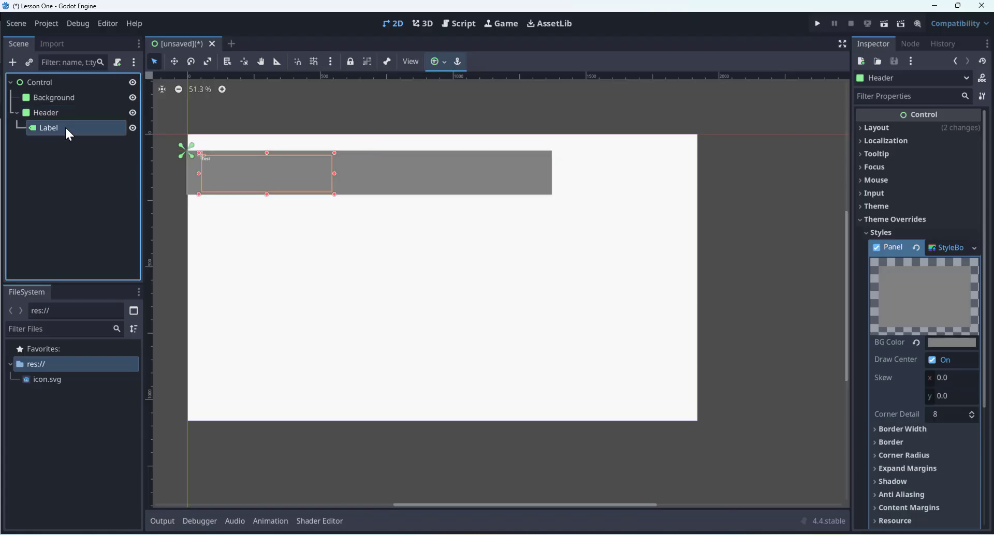
pyautogui.click(550, 182)
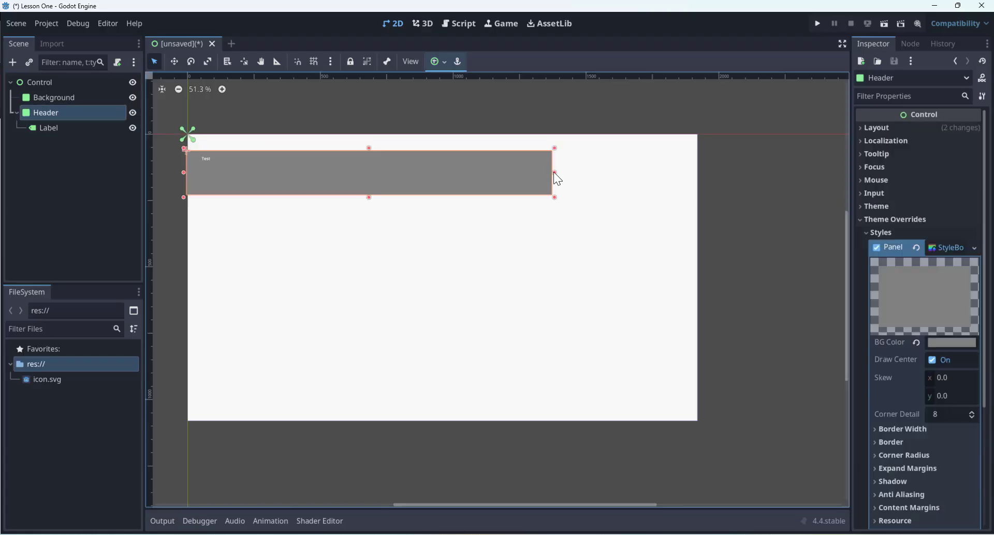
pyautogui.moveTo(555, 173); pyautogui.dragTo(487, 172)
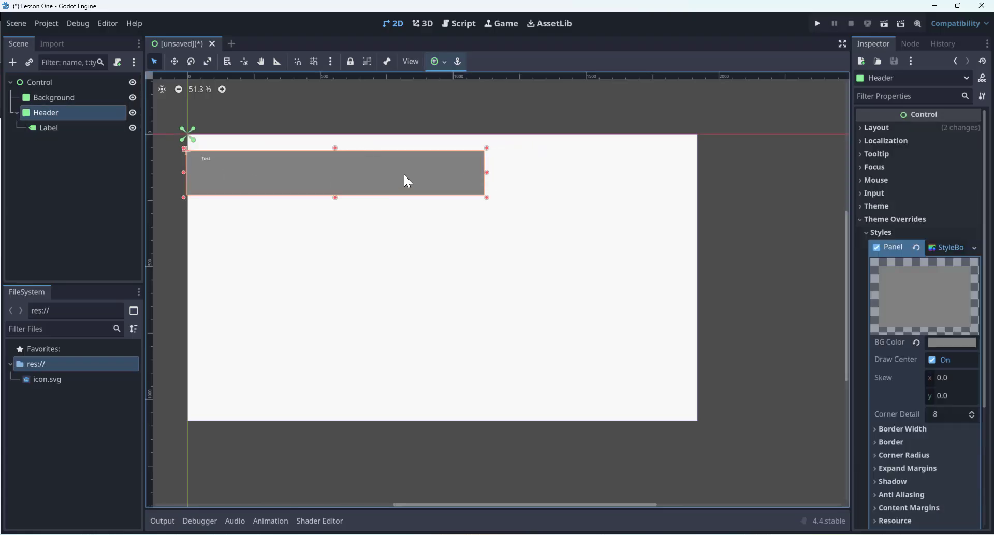
pyautogui.moveTo(408, 181); pyautogui.dragTo(433, 185)
pyautogui.hotkey('ctrl', 'z')
# - Change the text of the Label in the header to "Introduction"
pyautogui.click(75, 155)
pyautogui.click(287, 171)
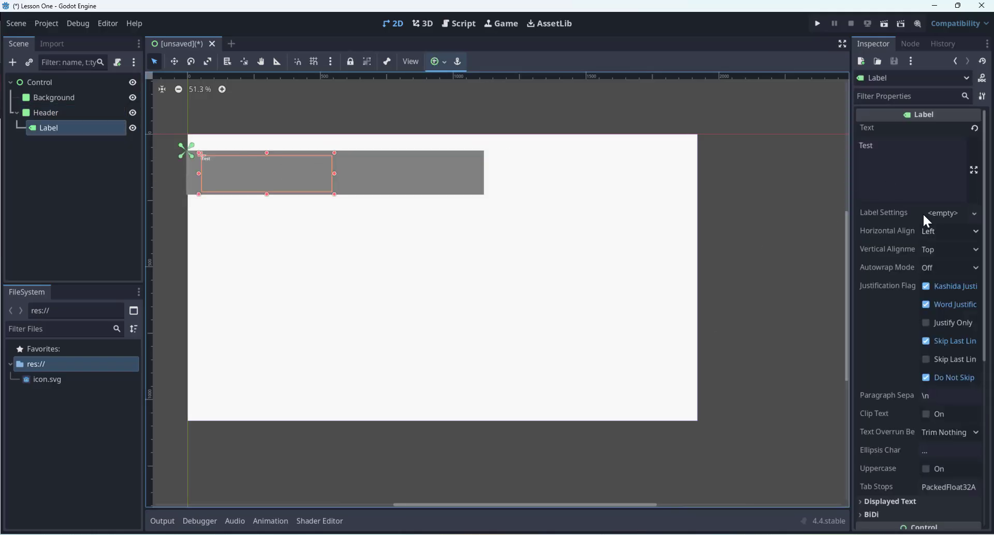
pyautogui.moveTo(884, 149); pyautogui.dragTo(841, 145)
pyautogui.write('Intro')
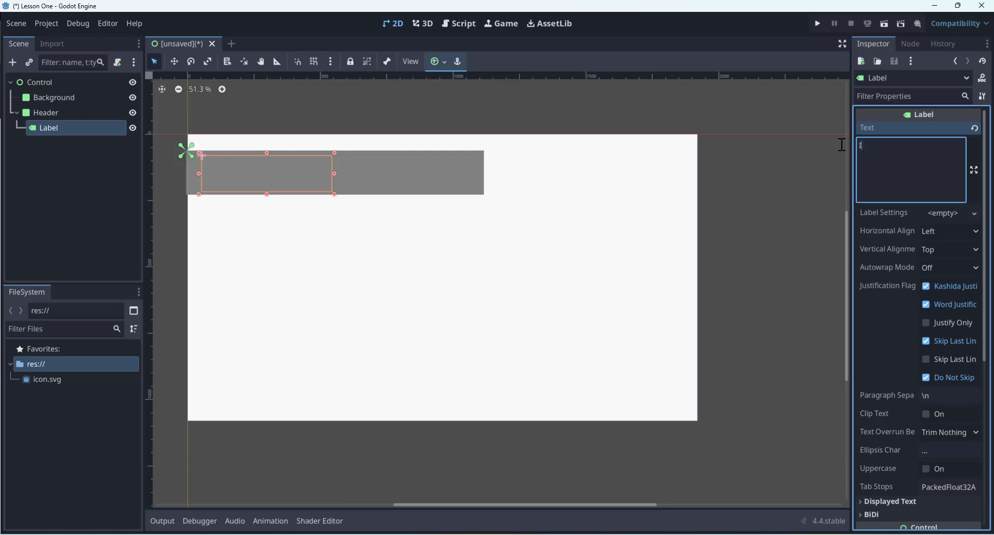
pyautogui.write('duction')
pyautogui.click(222, 165)
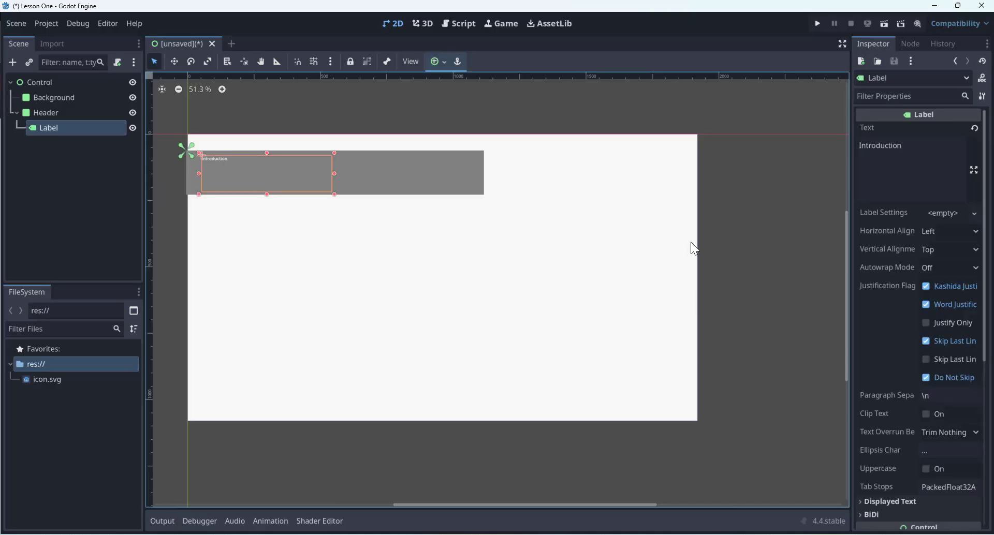
# - Override the Label's font size in its theme, trying 38 and 64 px before settling on 98 px
pyautogui.scroll(-5, 869, 365)
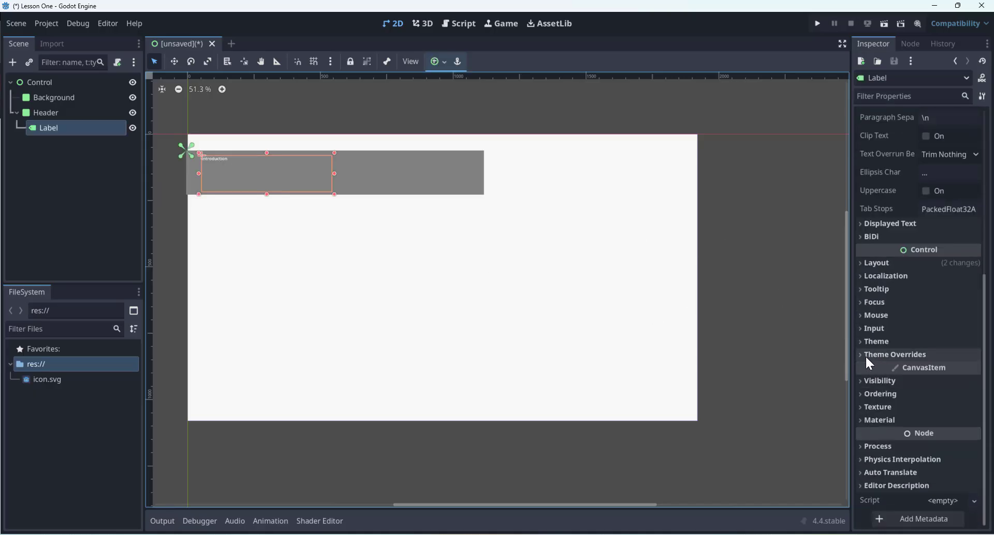
pyautogui.click(880, 356)
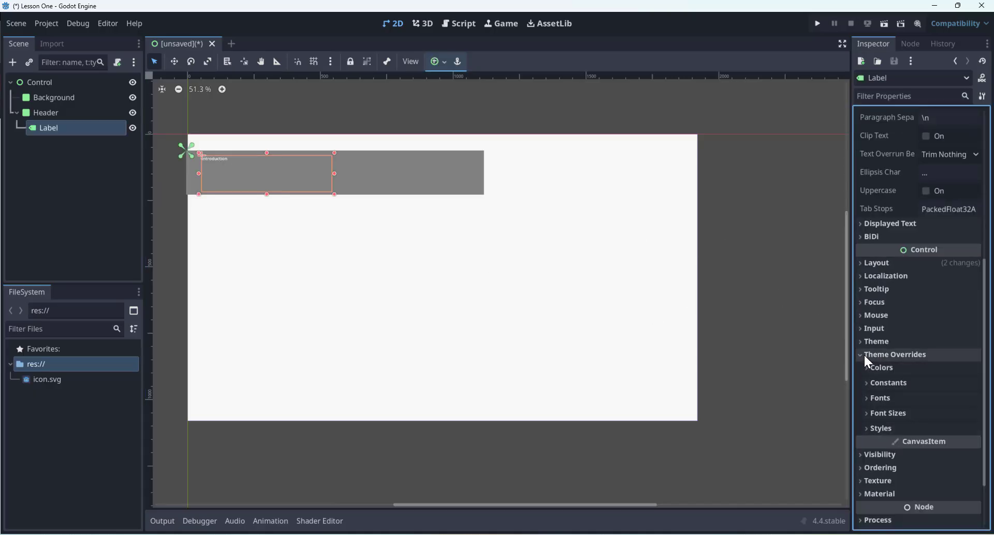
pyautogui.click(872, 415)
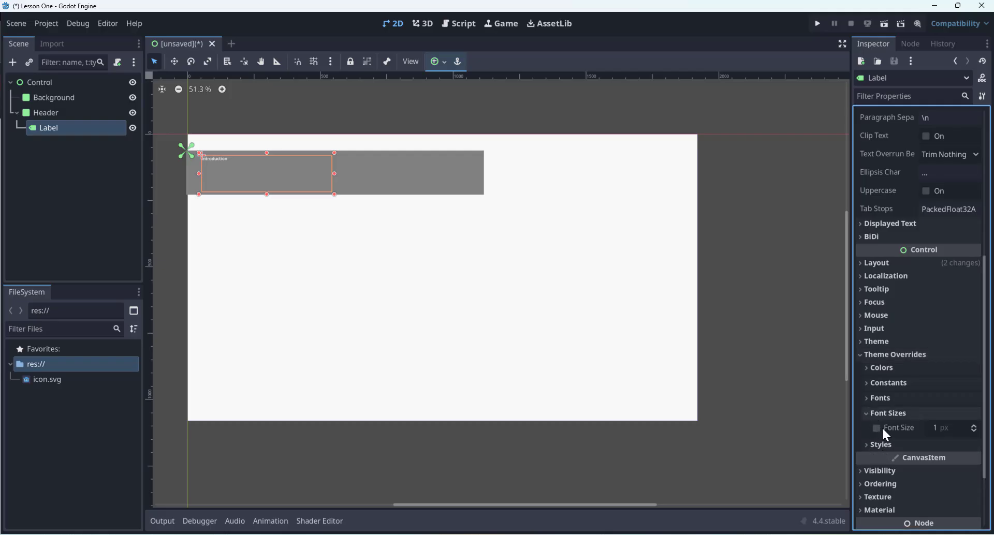
pyautogui.click(877, 429)
pyautogui.click(944, 429)
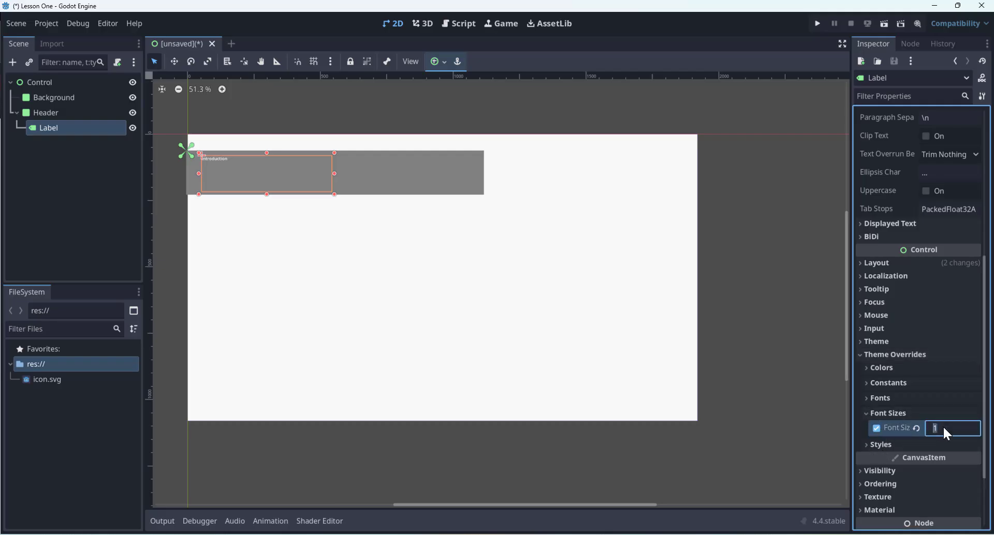
pyautogui.write('38')
pyautogui.press('Return')
pyautogui.write('64')
pyautogui.press('Return')
pyautogui.click(948, 429)
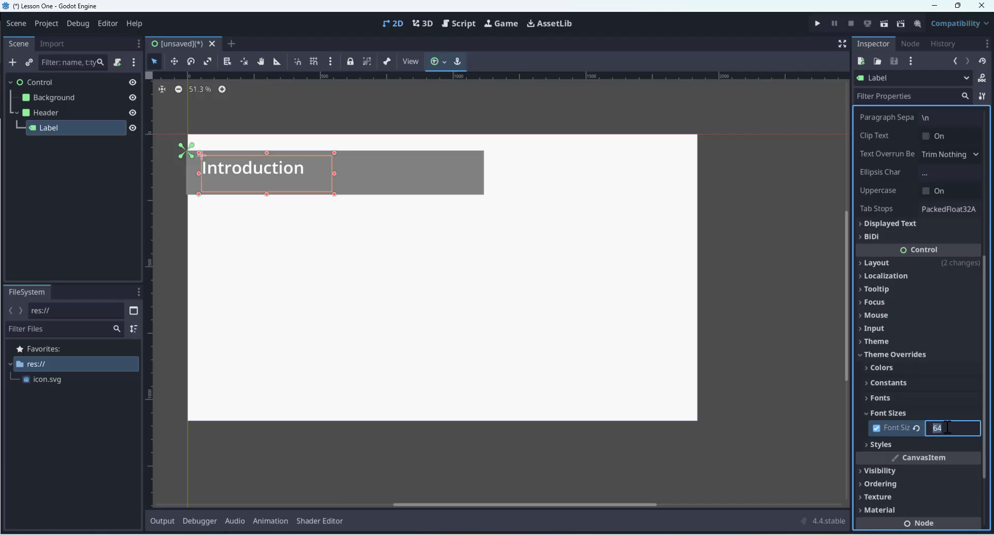
pyautogui.write('98')
pyautogui.press('Return')
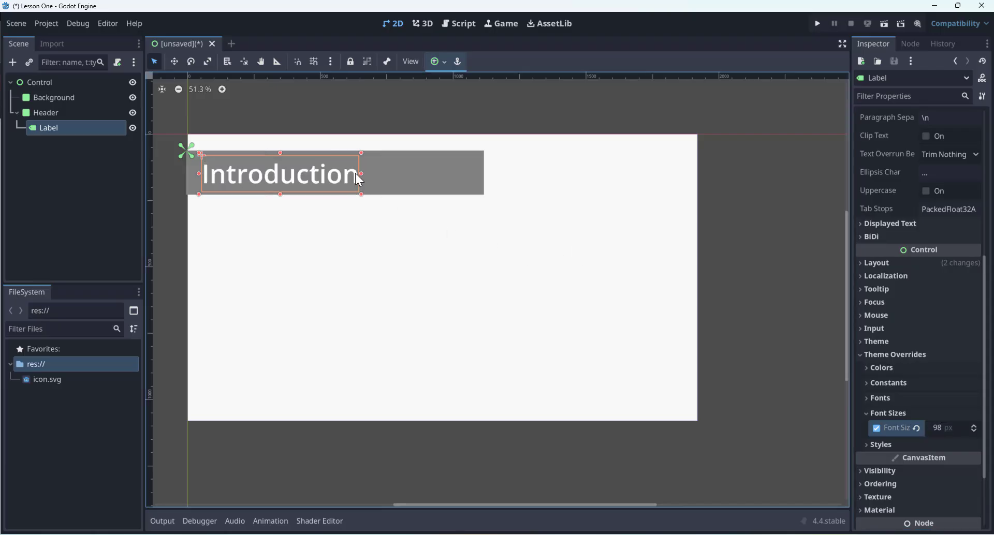
# - Shift the "Introduction" label slightly up and left to centre it vertically in the header, and deselect everything
pyautogui.moveTo(315, 170); pyautogui.dragTo(335, 172)
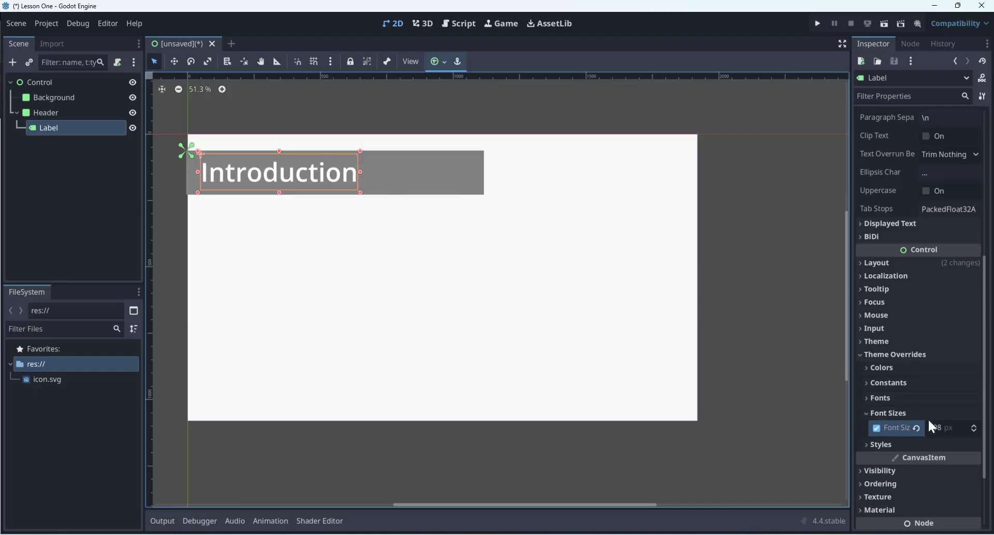
pyautogui.click(731, 190)
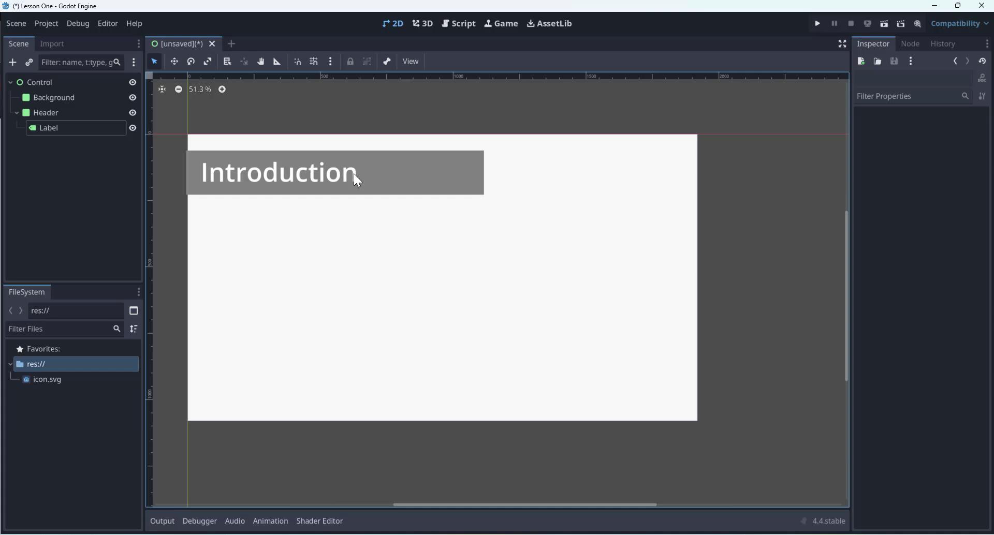
pyautogui.click(288, 177)
pyautogui.click(405, 171)
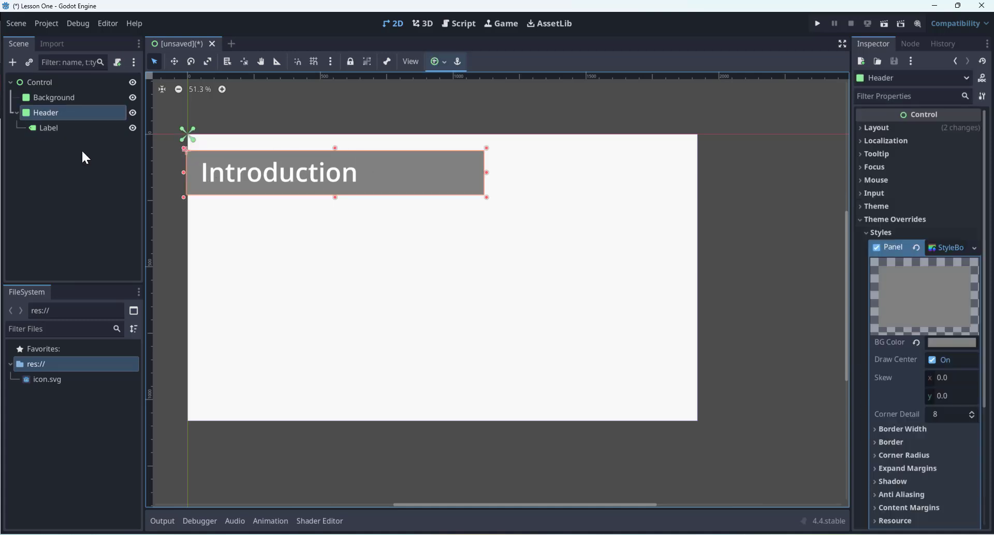
pyautogui.click(49, 190)
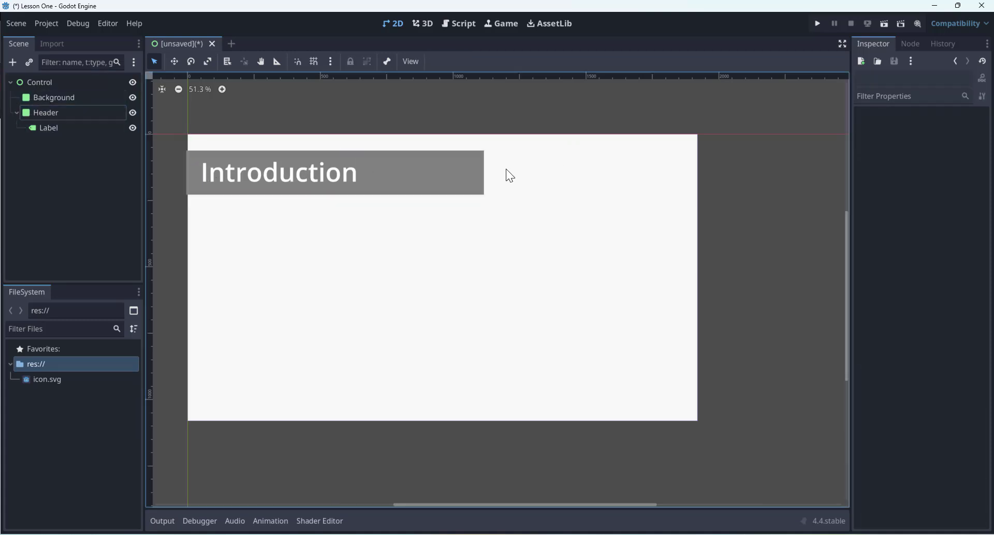
# - Shorten the Header panel from its right edge to about 1000 px wide and deselect it
pyautogui.click(478, 180)
pyautogui.moveTo(487, 172); pyautogui.dragTo(454, 172)
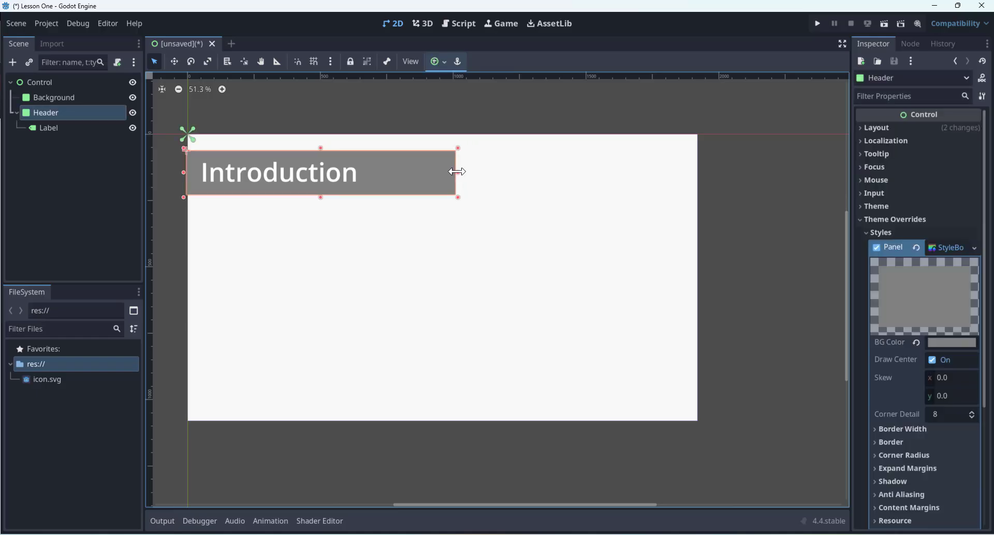
pyautogui.click(794, 283)
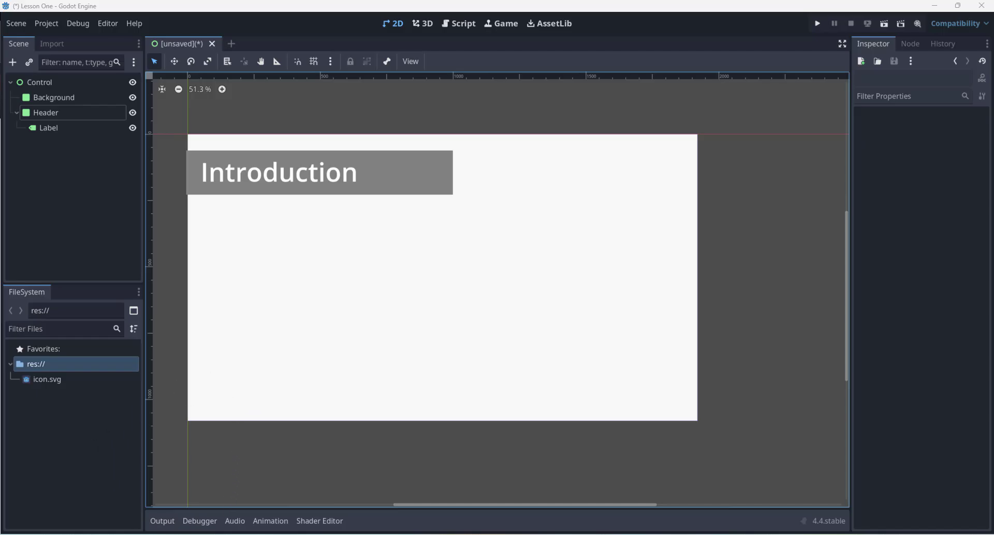
# - Import Introduction.jpg from the Ladder-Safety-Training Images folder in File Explorer into the Godot project's file system
pyautogui.moveTo(0, 197); pyautogui.dragTo(554, 80)
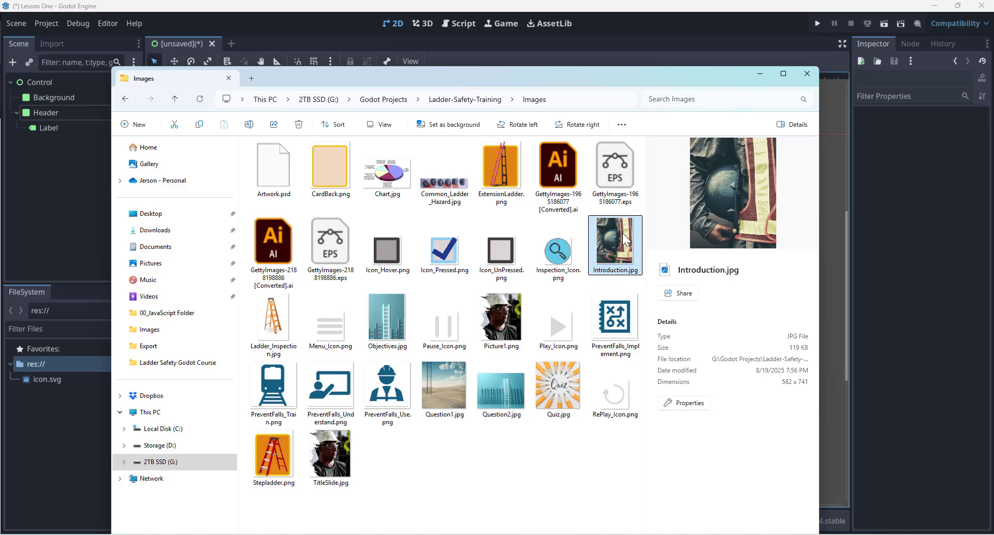
pyautogui.moveTo(622, 233); pyautogui.dragTo(63, 434)
pyautogui.moveTo(677, 84); pyautogui.dragTo(296, 154)
pyautogui.hotkey('alt', 'Tab')
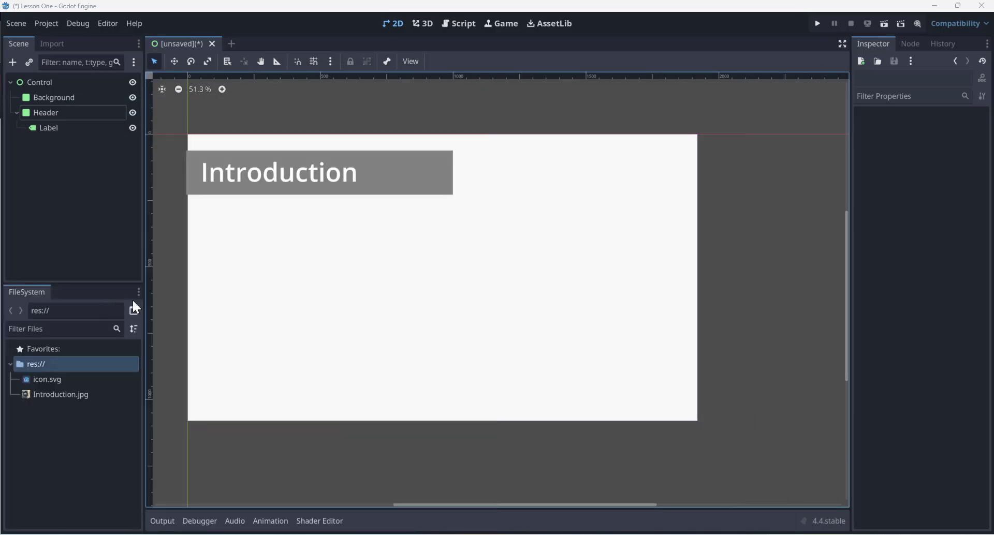
pyautogui.click(87, 422)
# - Create a new folder named "Images" in the project root res://
pyautogui.click(42, 366)
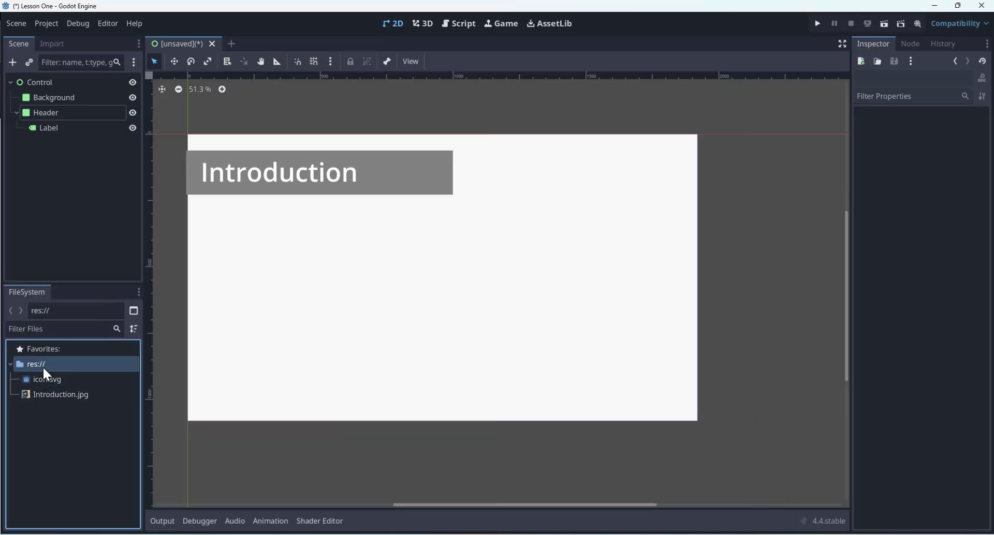
pyautogui.rightClick(44, 368)
pyautogui.moveTo(142, 376)
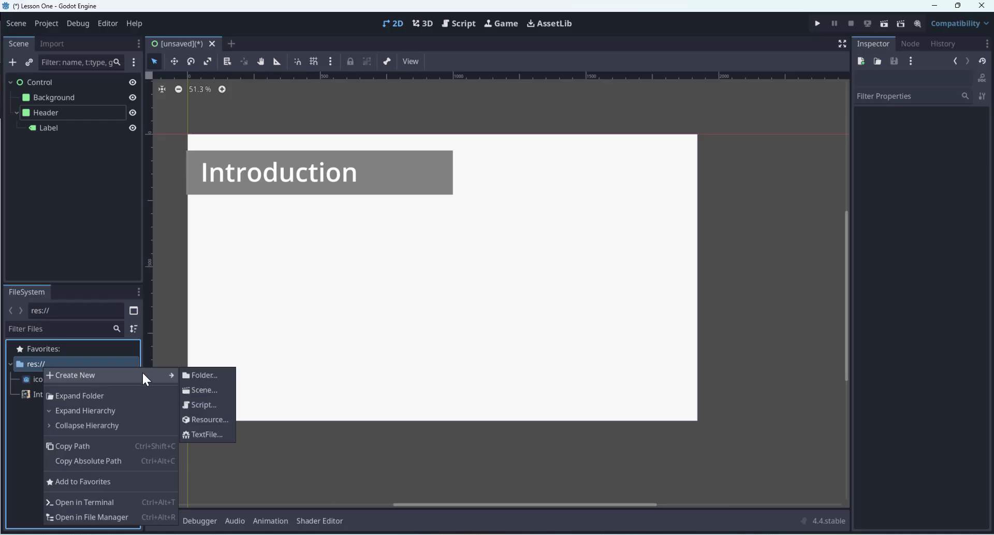
pyautogui.click(211, 375)
pyautogui.write('IU')
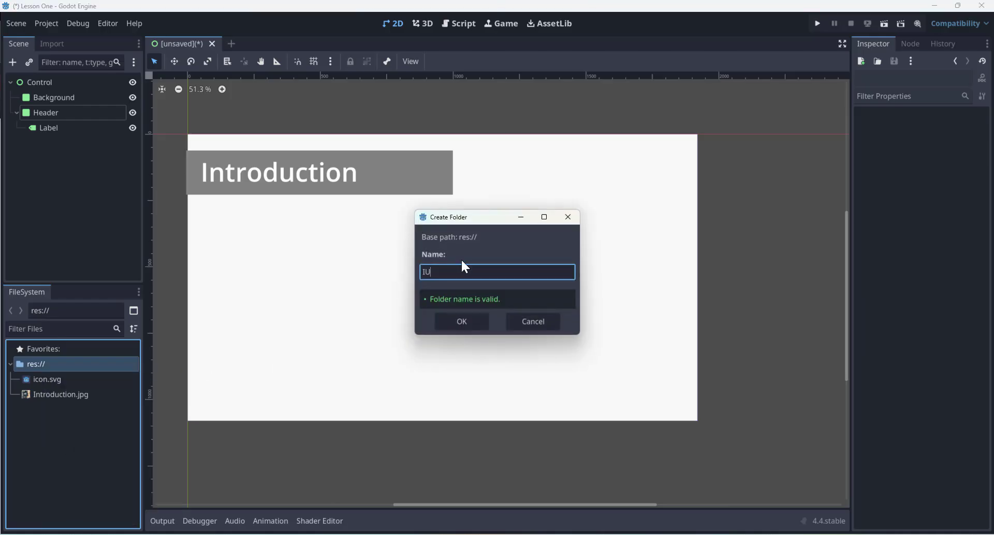
pyautogui.write('Images')
pyautogui.press('Return')
# - Move Introduction.jpg into the Images folder, expand the folder and select the image
pyautogui.click(51, 411)
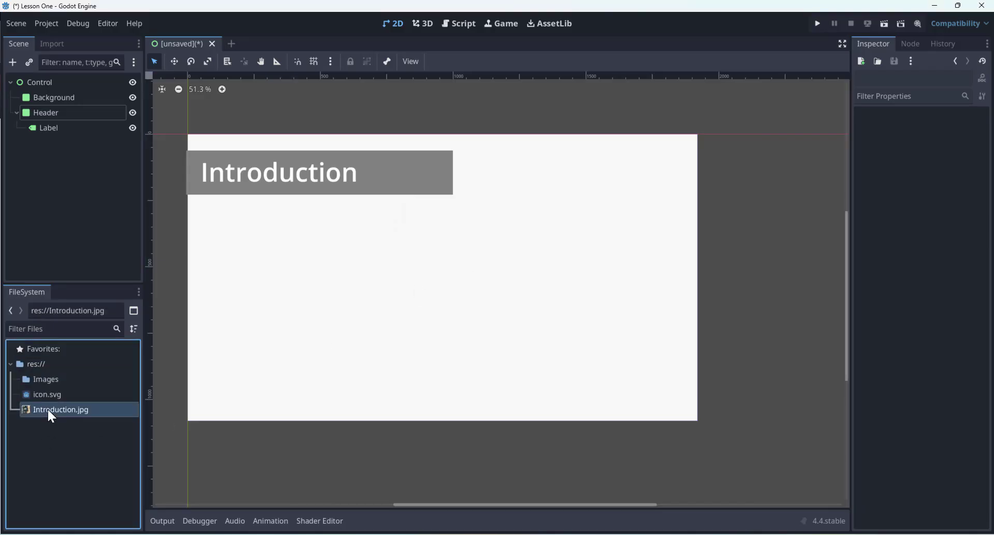
pyautogui.moveTo(67, 417); pyautogui.dragTo(58, 380)
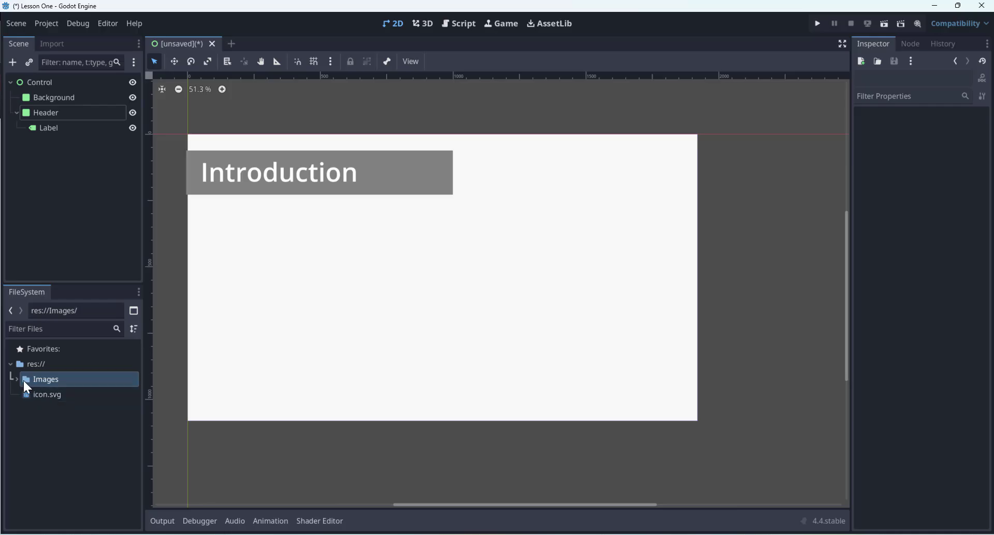
pyautogui.click(15, 380)
pyautogui.click(49, 394)
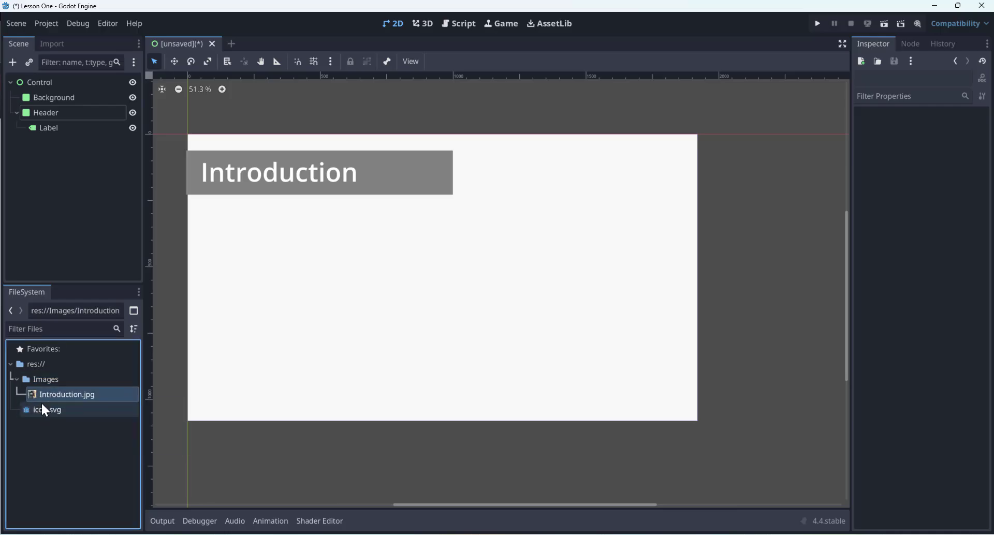
# - Add Introduction.jpg to the scene as a Sprite2D and position it at the upper-right corner of the white background
pyautogui.moveTo(40, 395); pyautogui.dragTo(613, 252)
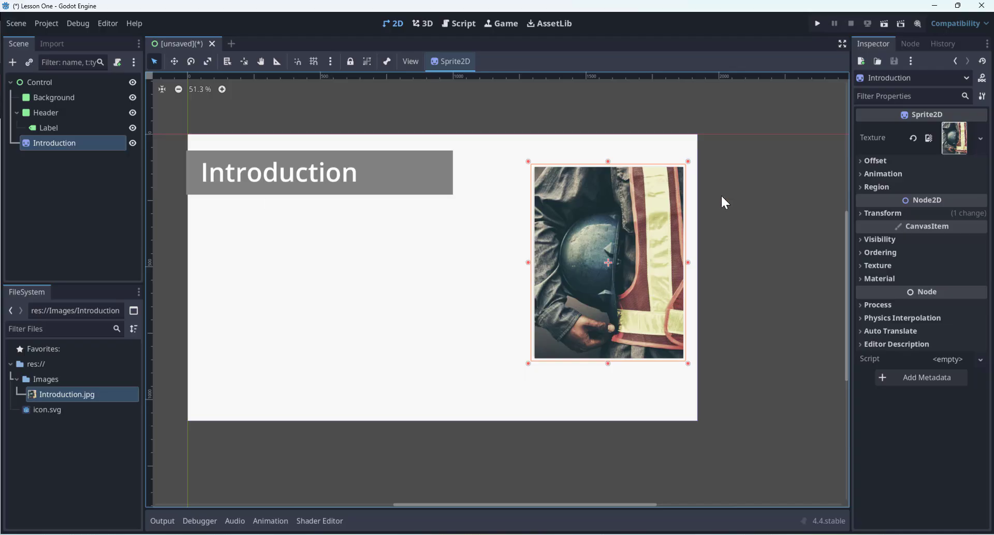
pyautogui.moveTo(636, 242); pyautogui.dragTo(652, 210)
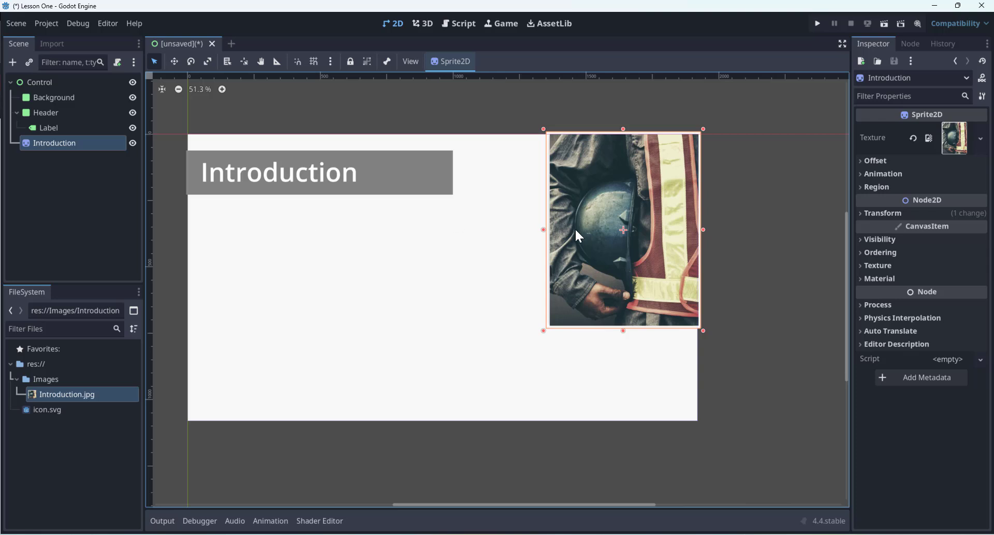
# - Enlarge the introduction image proportionally and reposition it to cover the full height of the background's right side
pyautogui.click(743, 219)
pyautogui.click(666, 222)
pyautogui.moveTo(543, 332); pyautogui.dragTo(464, 449)
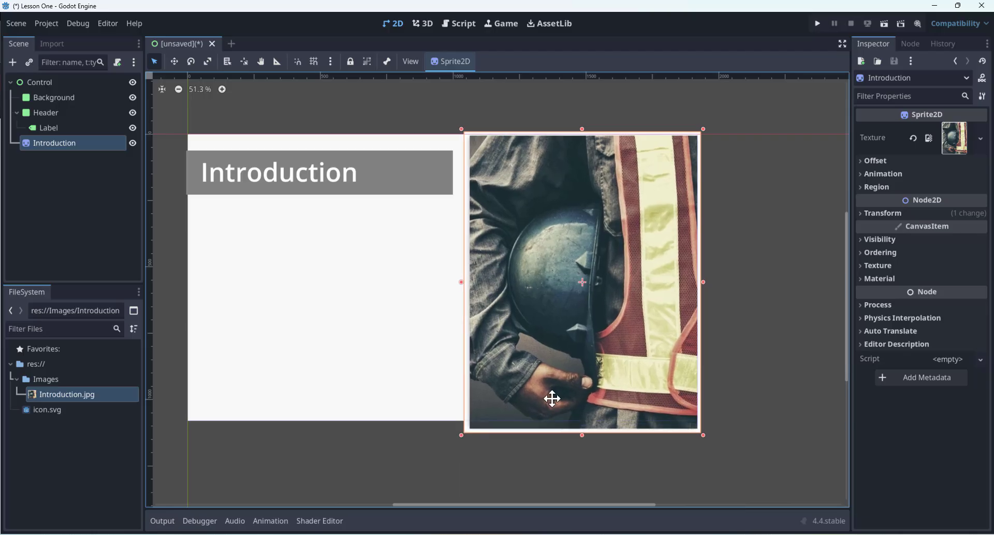
pyautogui.moveTo(551, 400); pyautogui.dragTo(556, 398)
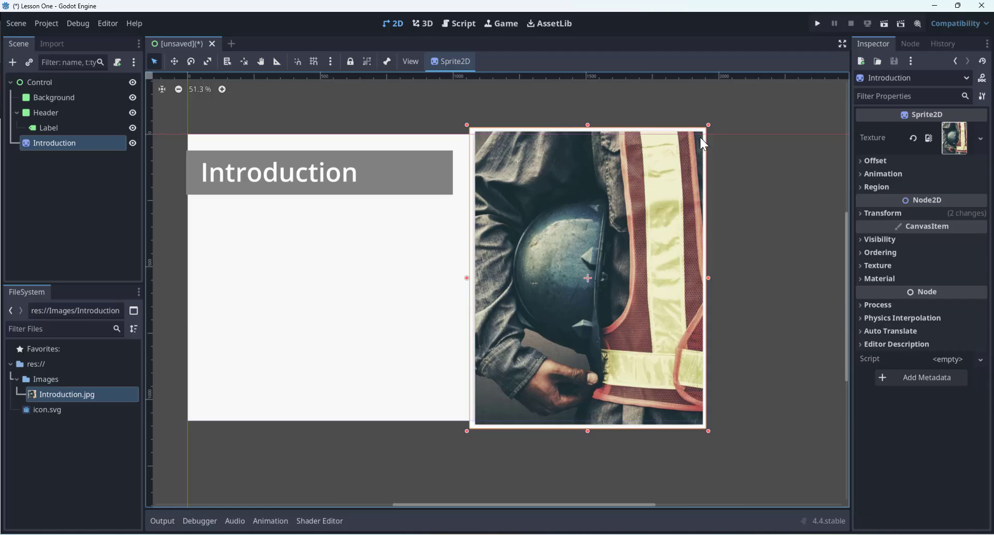
pyautogui.moveTo(630, 248)
pyautogui.mouseDown()
pyautogui.moveTo(624, 273)
pyautogui.moveTo(639, 260)
pyautogui.moveTo(631, 238)
pyautogui.mouseUp()
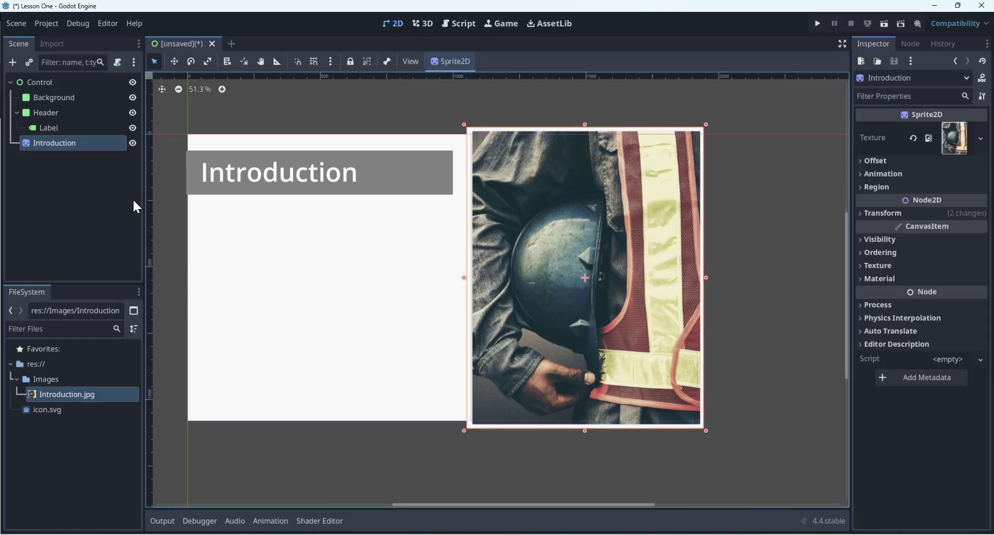
pyautogui.click(81, 180)
pyautogui.click(42, 79)
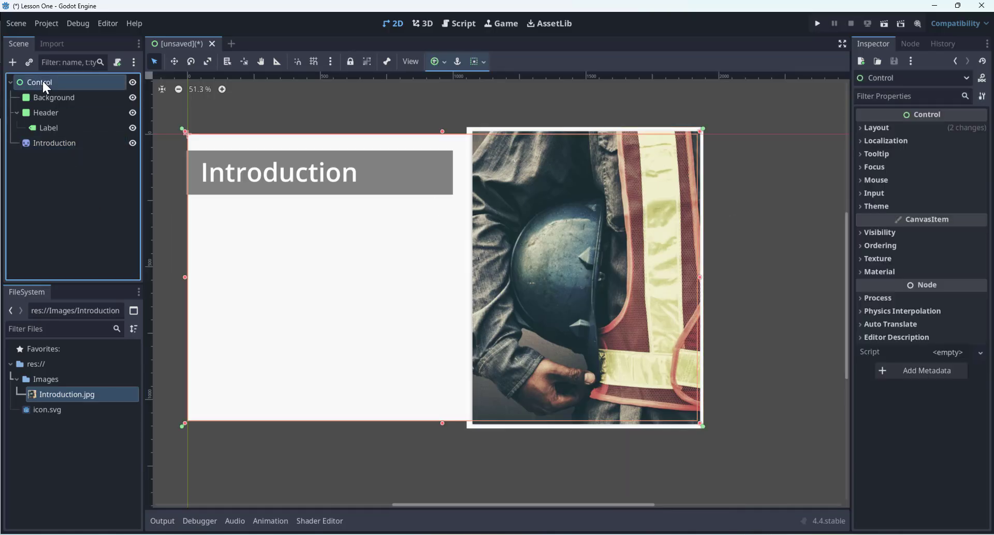
pyautogui.hotkey('ctrl', 'a')
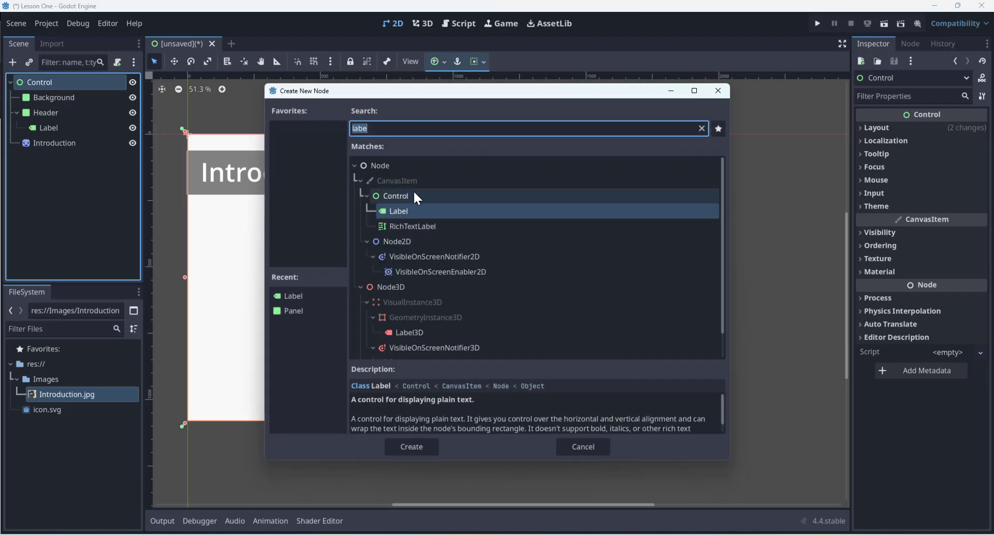
pyautogui.write('pan')
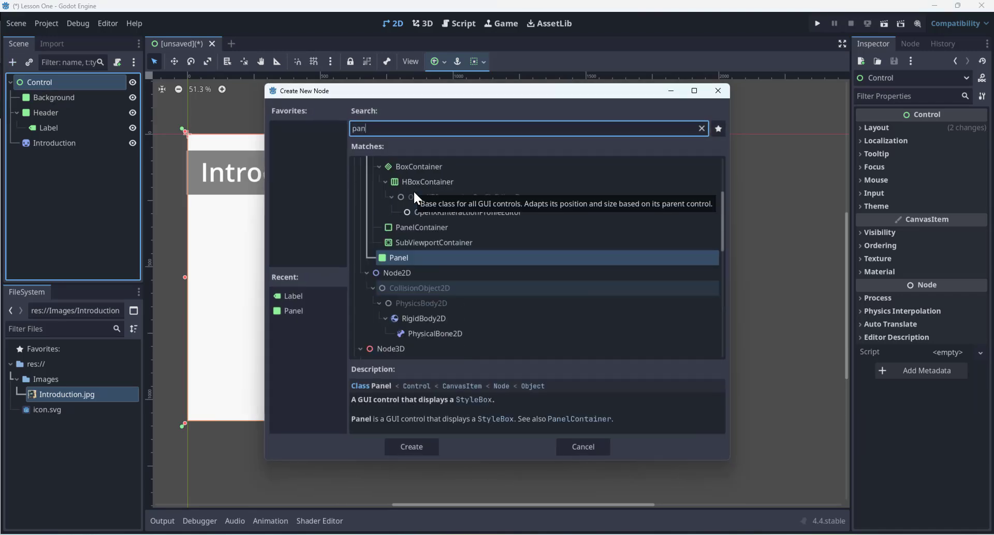
pyautogui.press('Return')
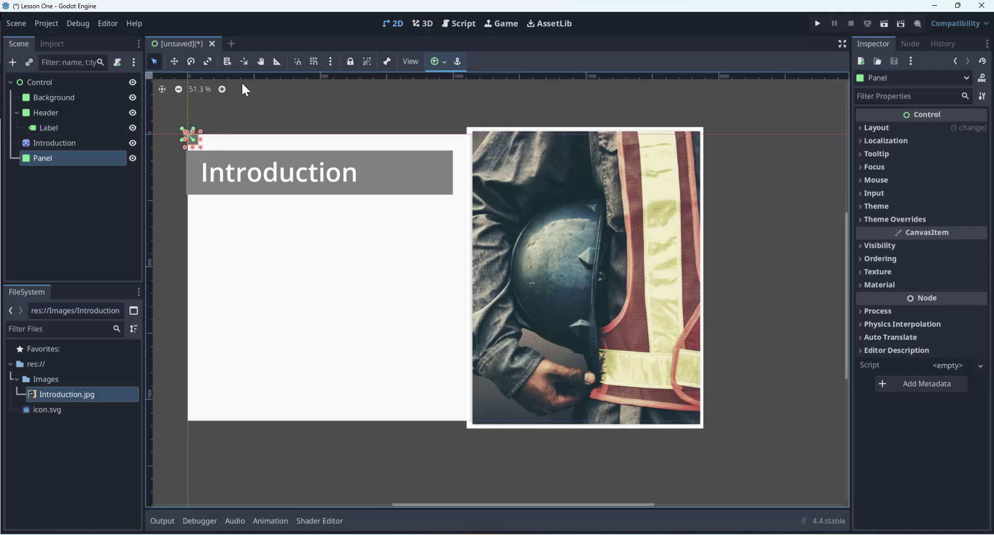
pyautogui.click(26, 157)
pyautogui.press('Delete')
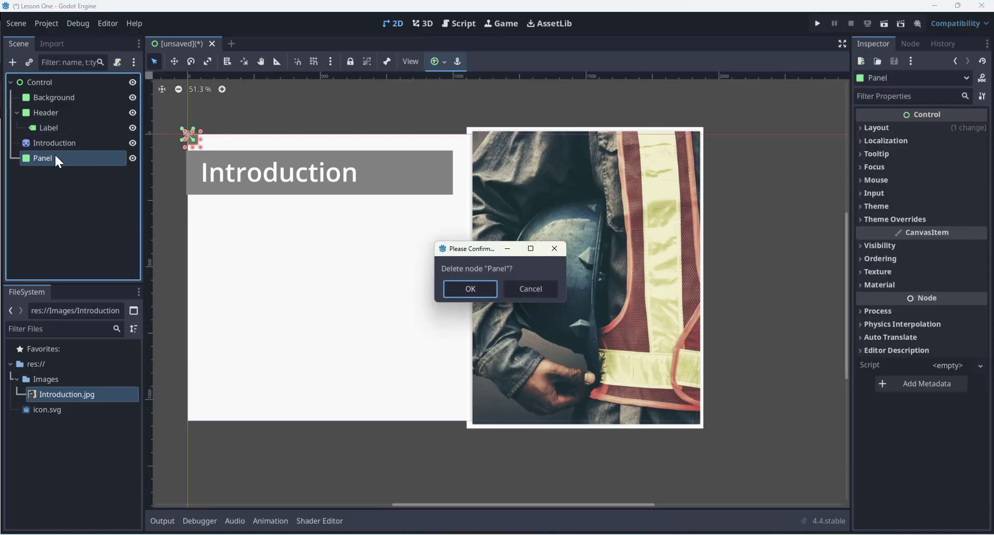
pyautogui.press('Return')
# - Add a Container node under the root Control node and anchor it with the Full Rect preset
pyautogui.click(47, 83)
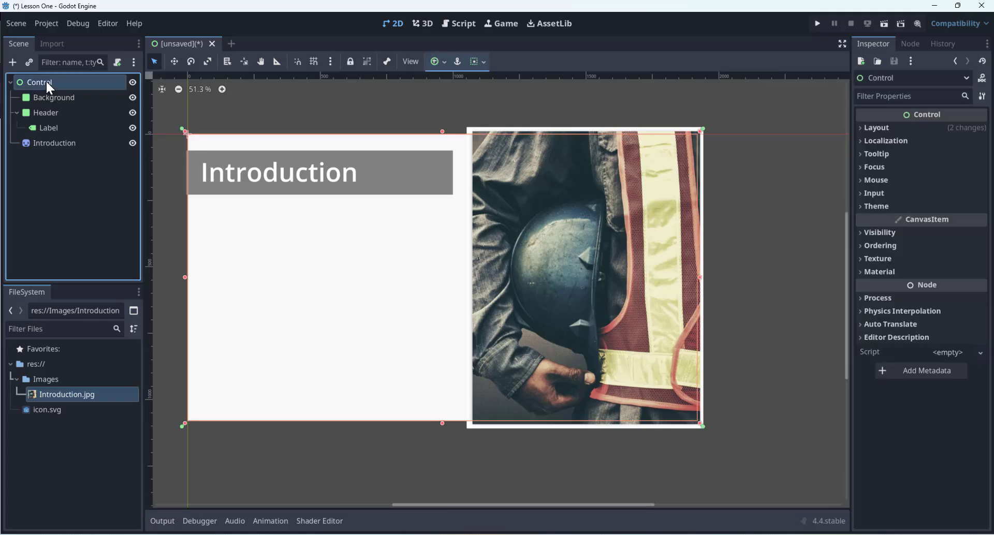
pyautogui.hotkey('ctrl', 'a')
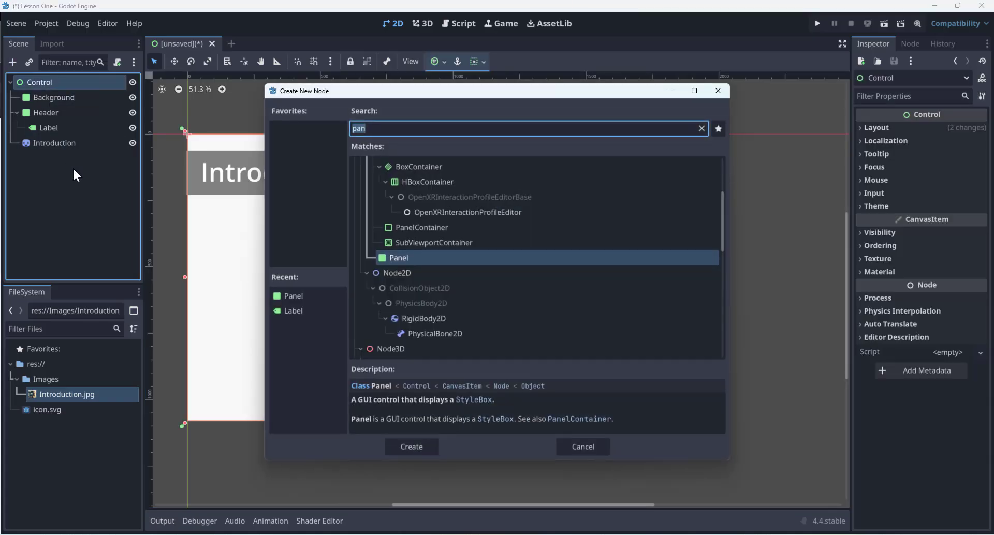
pyautogui.write('con')
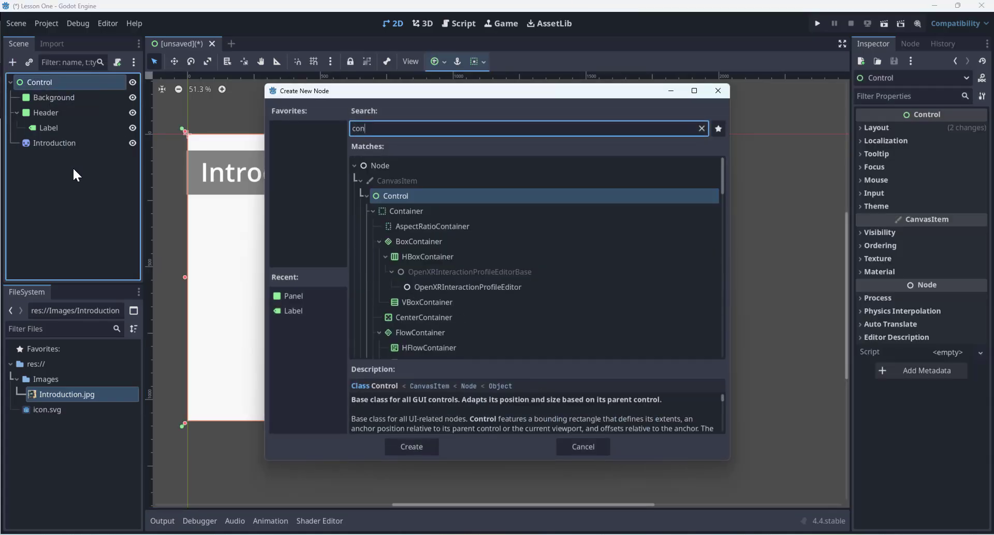
pyautogui.click(410, 210)
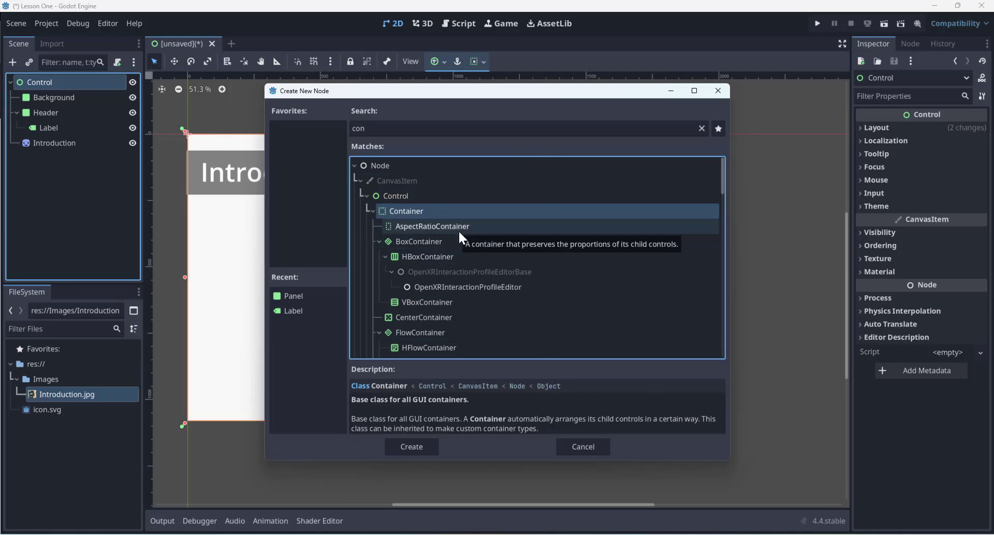
pyautogui.click(419, 448)
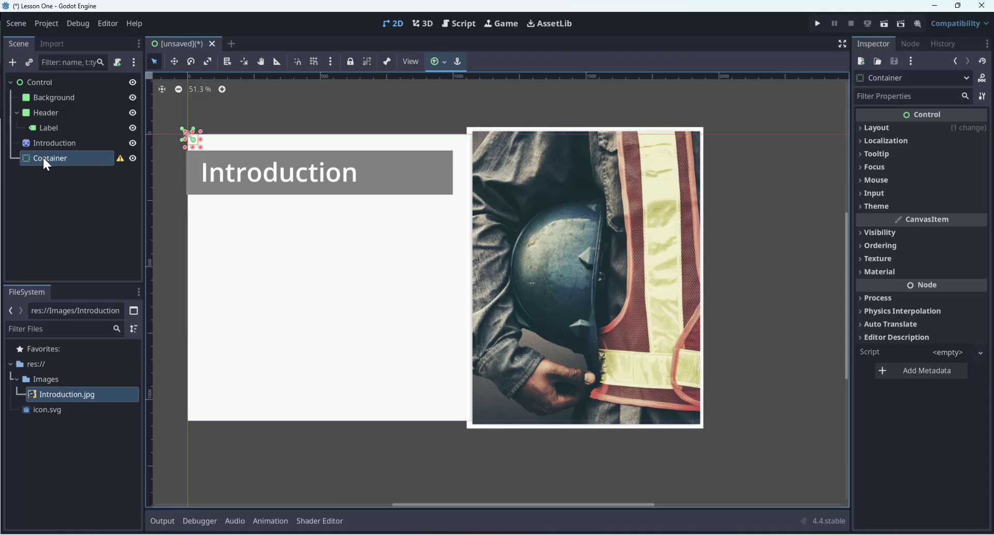
pyautogui.click(46, 159)
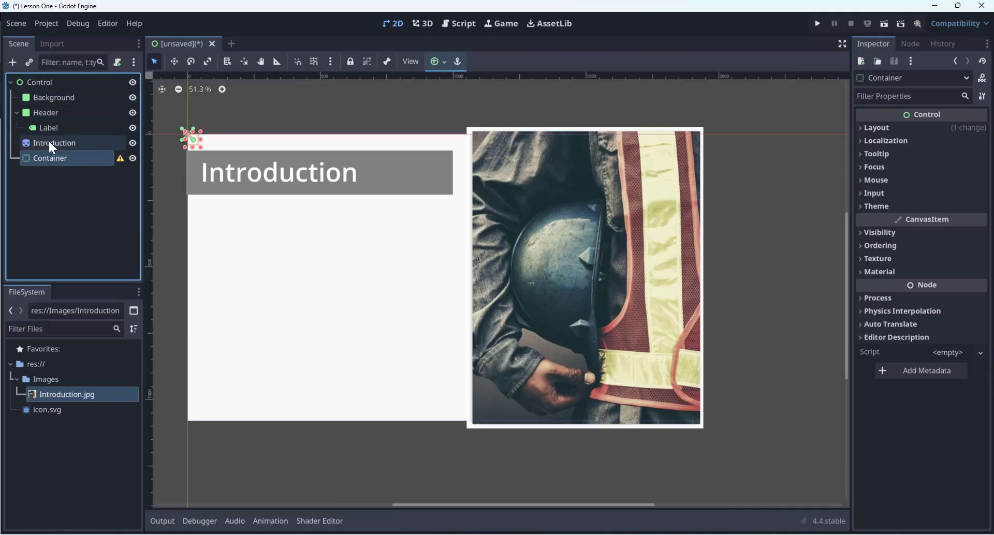
pyautogui.click(443, 63)
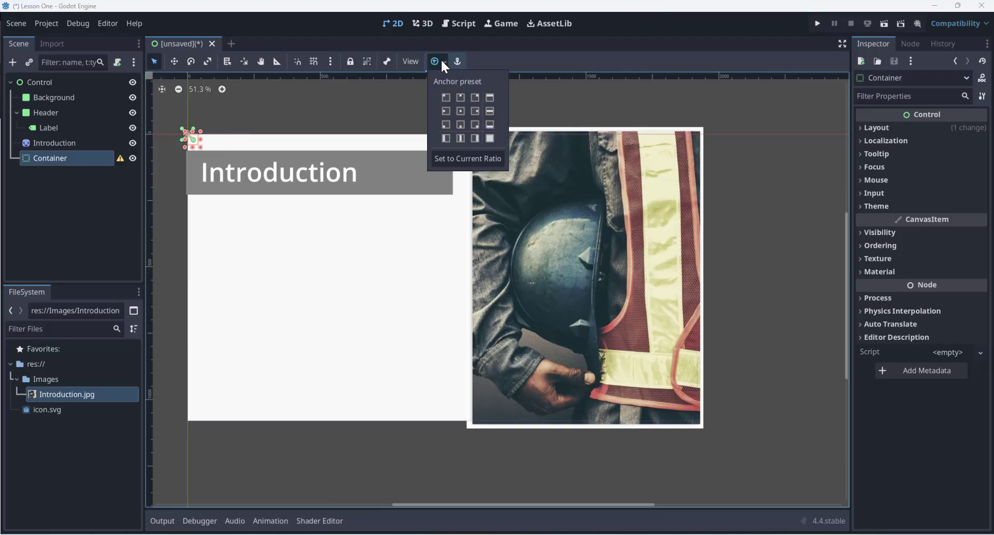
pyautogui.click(490, 138)
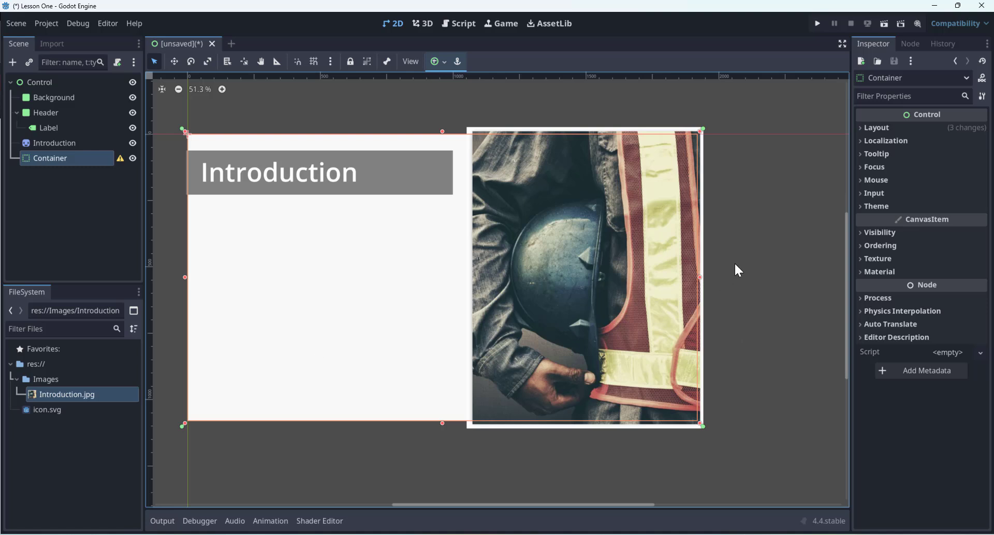
pyautogui.moveTo(758, 264); pyautogui.dragTo(774, 264, button='middle')
# - Make the Introduction sprite a child of the Container and enable Clip Contents in the Container's layout settings
pyautogui.click(57, 143)
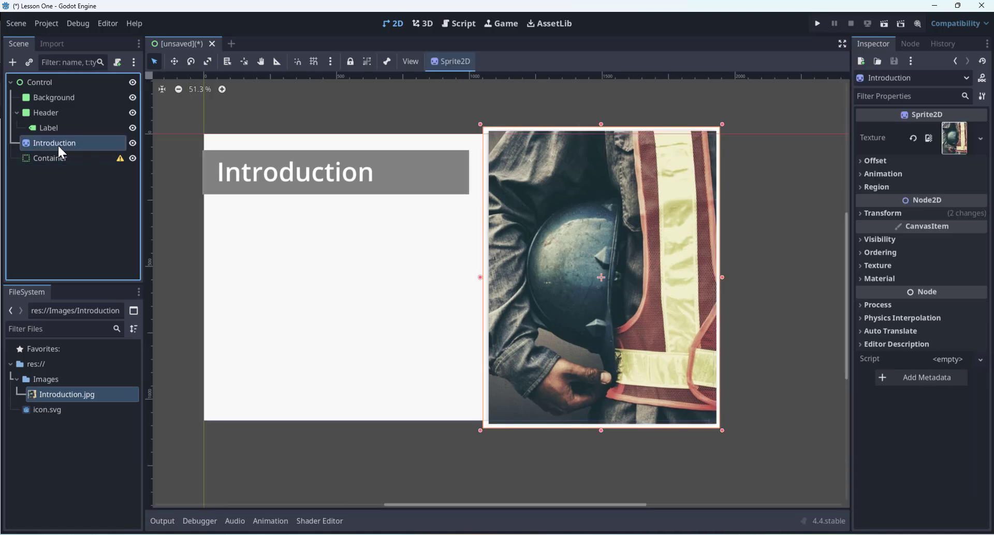
pyautogui.moveTo(57, 145); pyautogui.dragTo(63, 159)
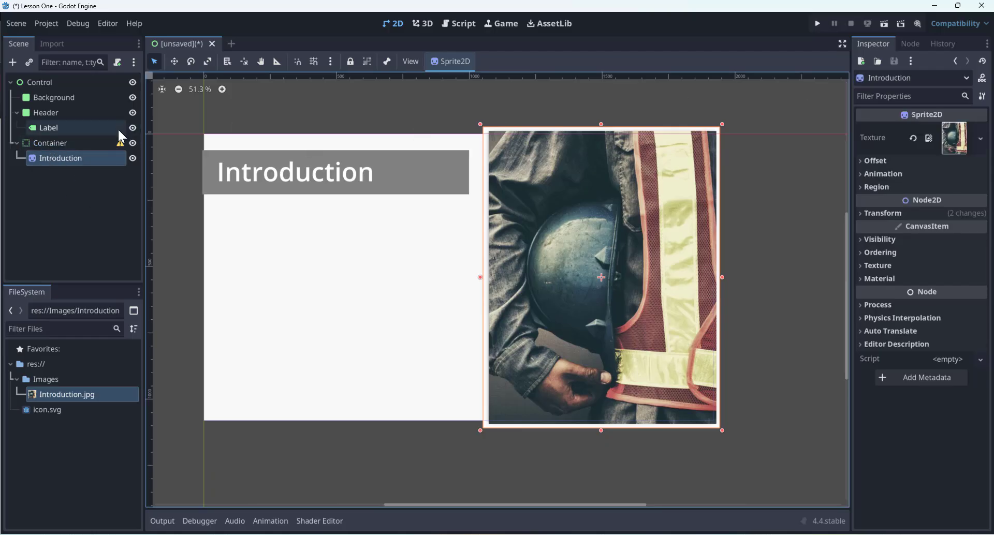
pyautogui.click(52, 143)
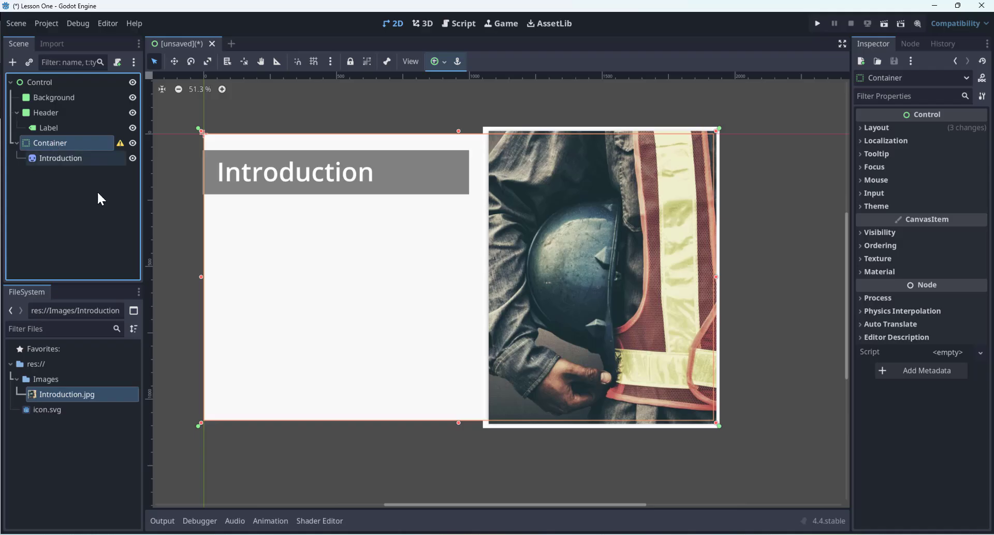
pyautogui.click(863, 128)
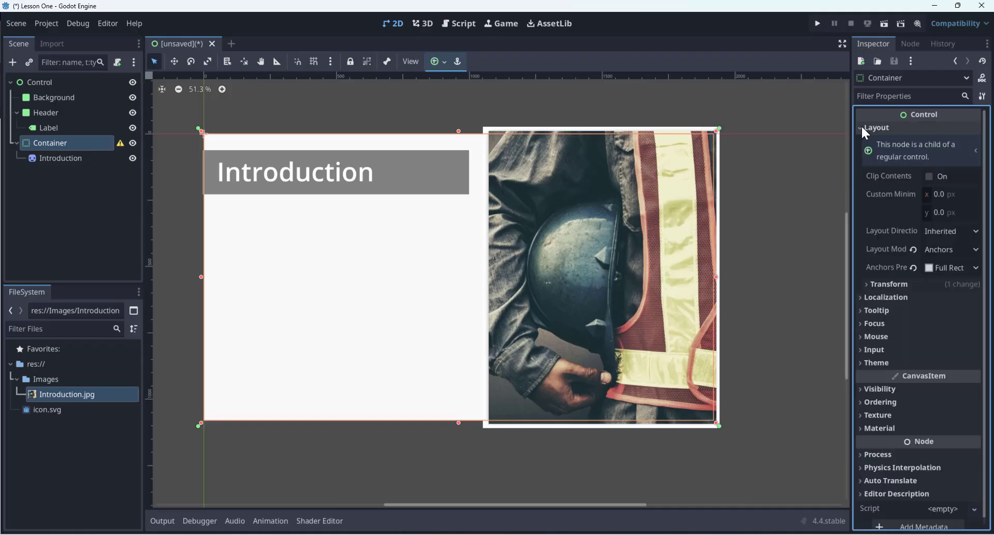
pyautogui.click(929, 176)
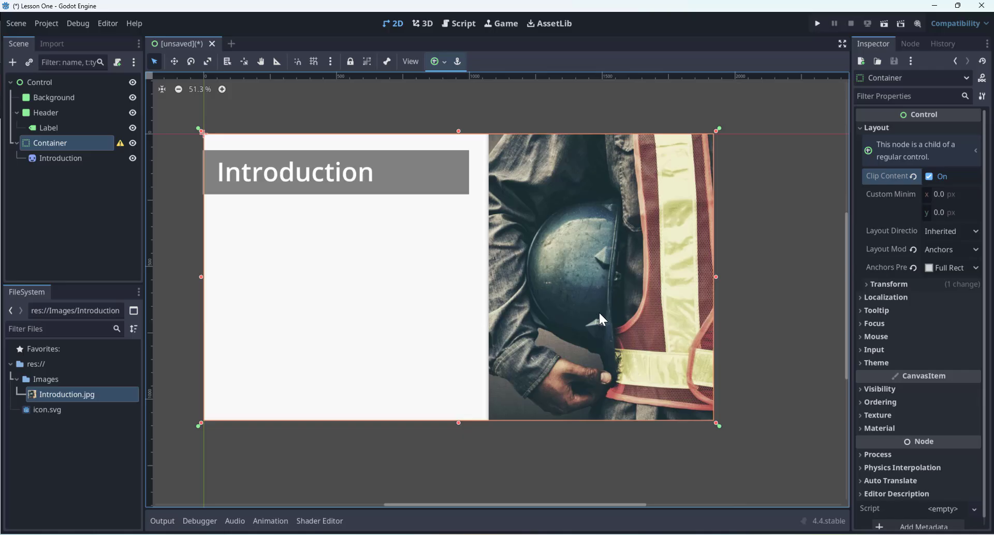
pyautogui.click(783, 226)
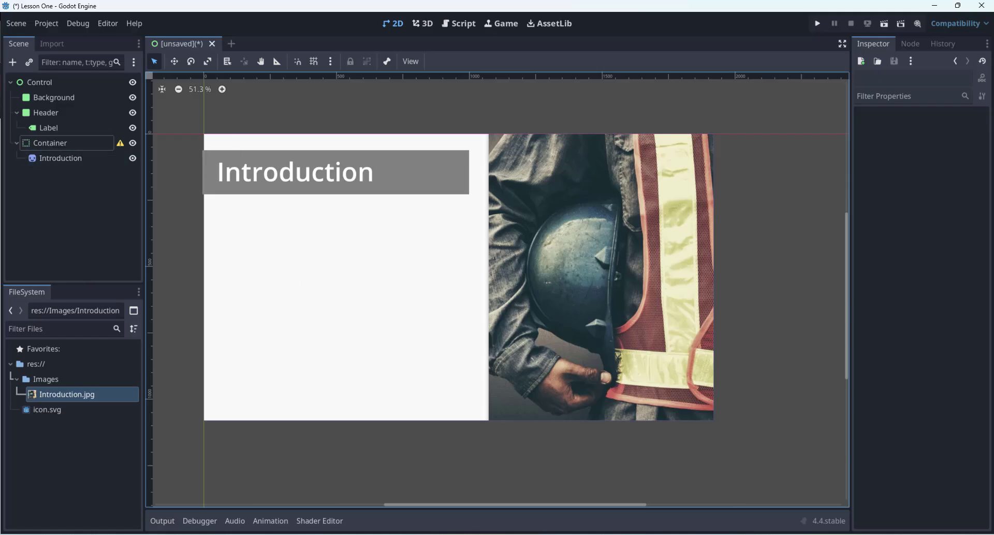
# - Add a RichTextLabel node as a child of the root Control node
pyautogui.click(36, 83)
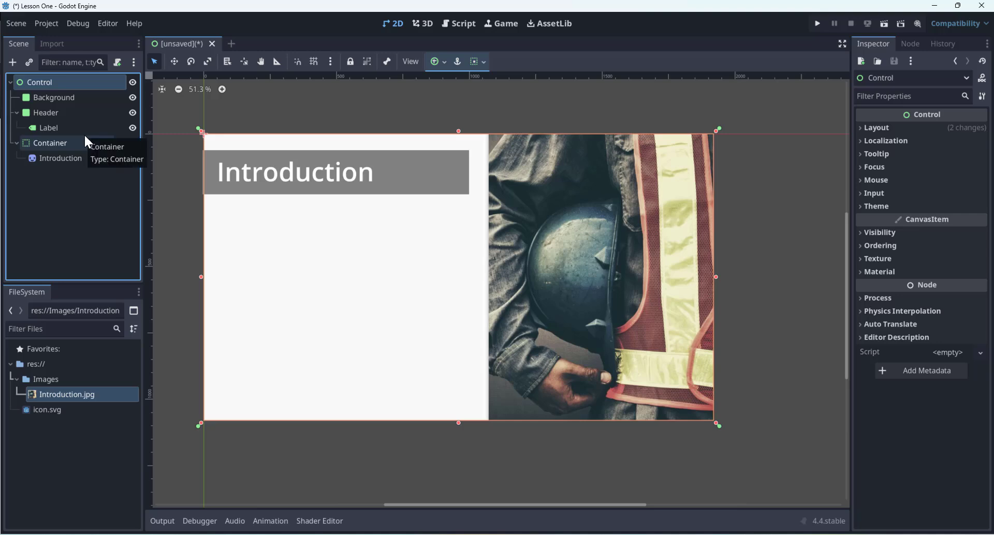
pyautogui.hotkey('ctrl', 'a')
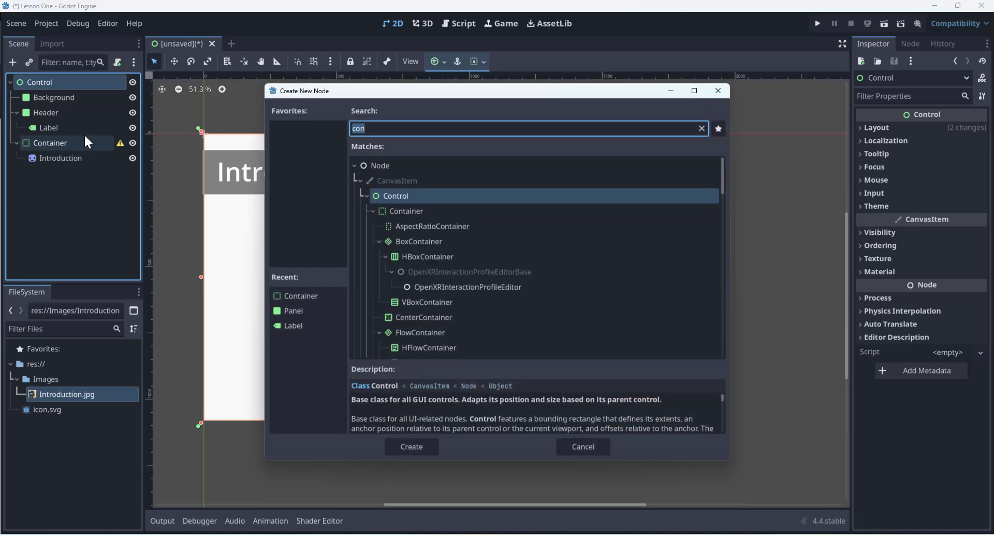
pyautogui.write('Rich')
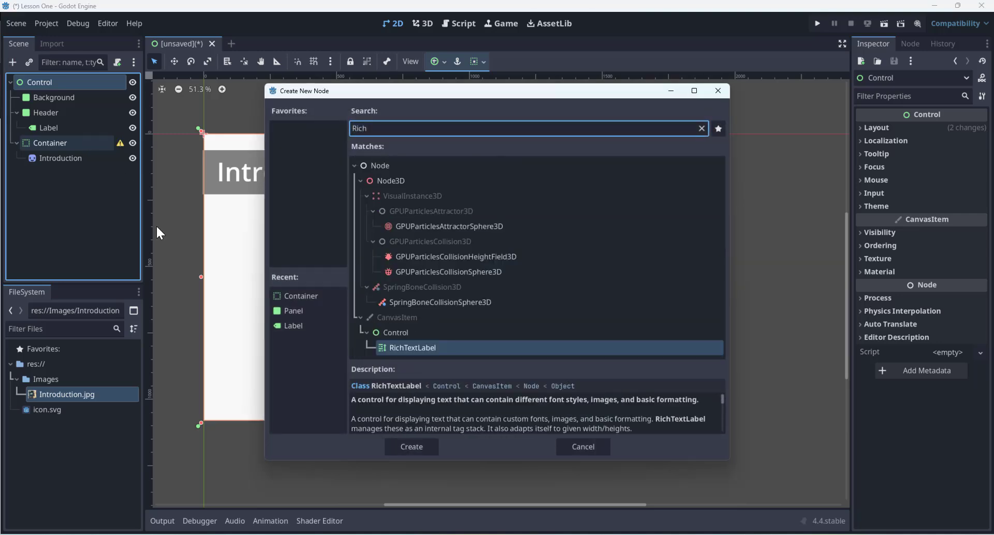
pyautogui.click(417, 446)
pyautogui.click(73, 214)
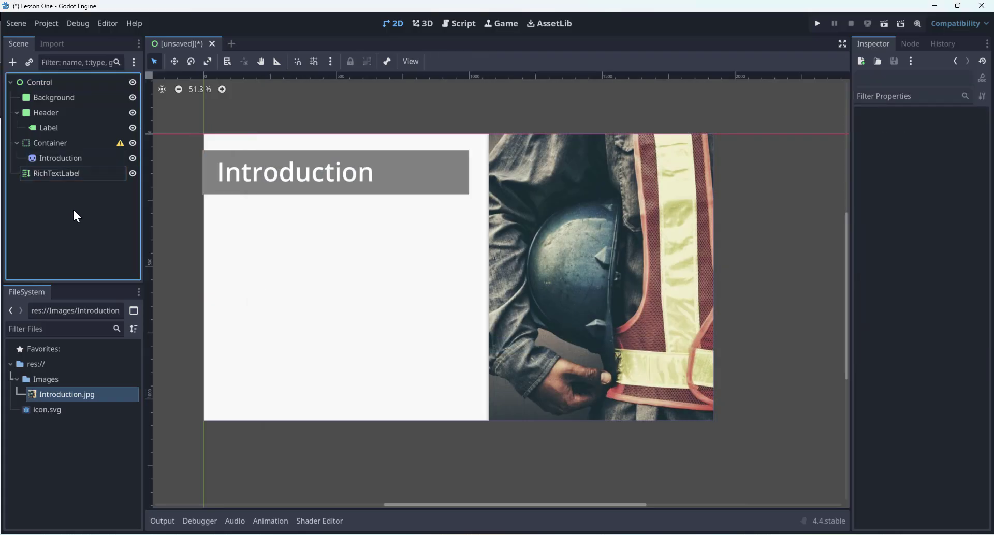
# - Widen the RichTextLabel and place it below the Introduction header, ending before the image
pyautogui.click(88, 173)
pyautogui.moveTo(217, 148); pyautogui.dragTo(493, 193)
pyautogui.moveTo(412, 147); pyautogui.dragTo(419, 242)
pyautogui.moveTo(499, 254); pyautogui.dragTo(462, 254)
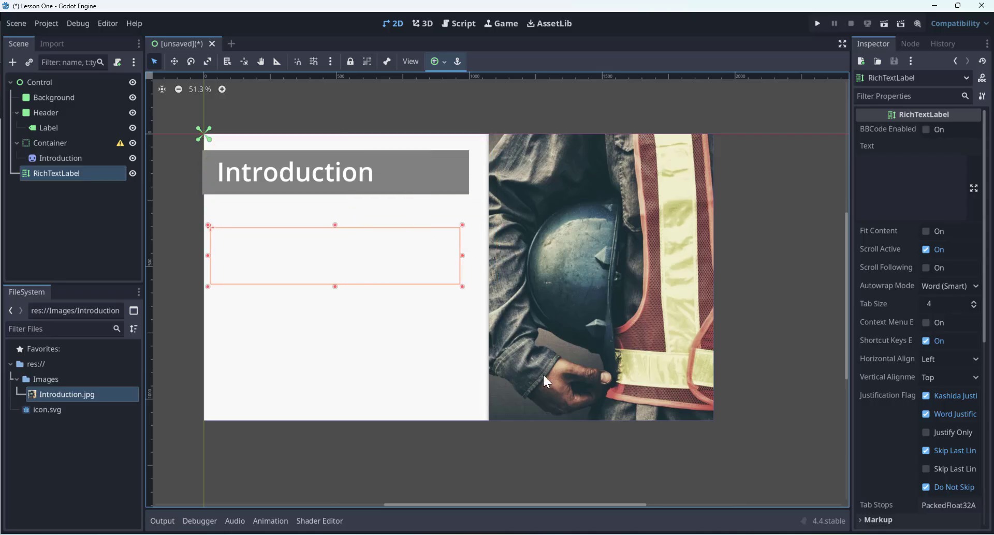
# - Copy the first paragraph on falls from ladders from the PowerPoint Introduction slide and paste it as the RichTextLabel's text in Godot
pyautogui.click(662, 534)
pyautogui.click(294, 230)
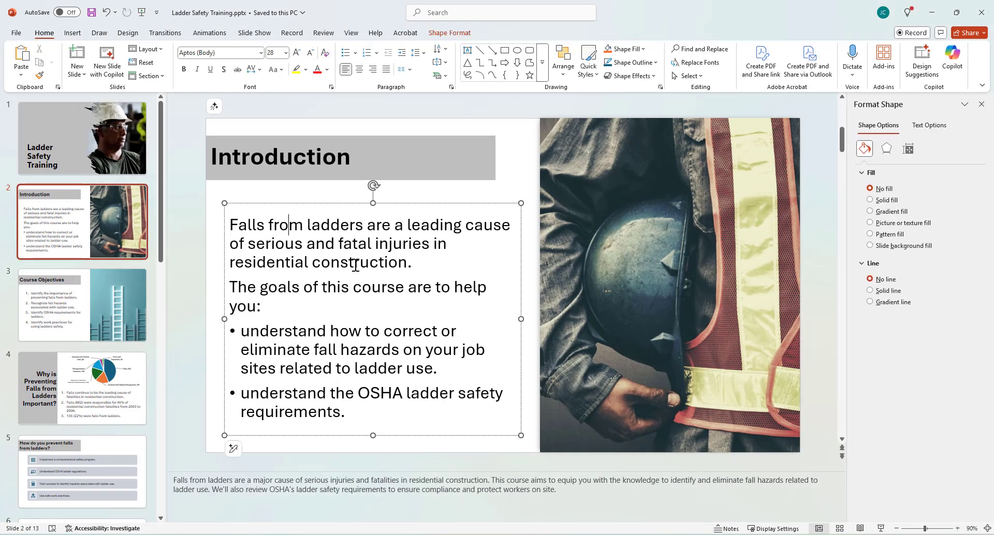
pyautogui.tripleClick(410, 262)
pyautogui.hotkey('ctrl', 'c')
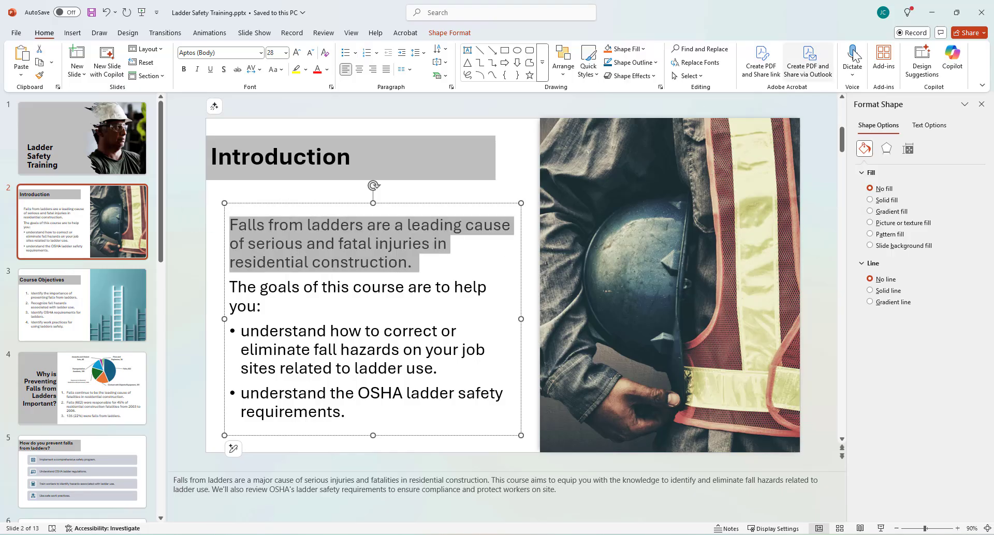
pyautogui.click(931, 12)
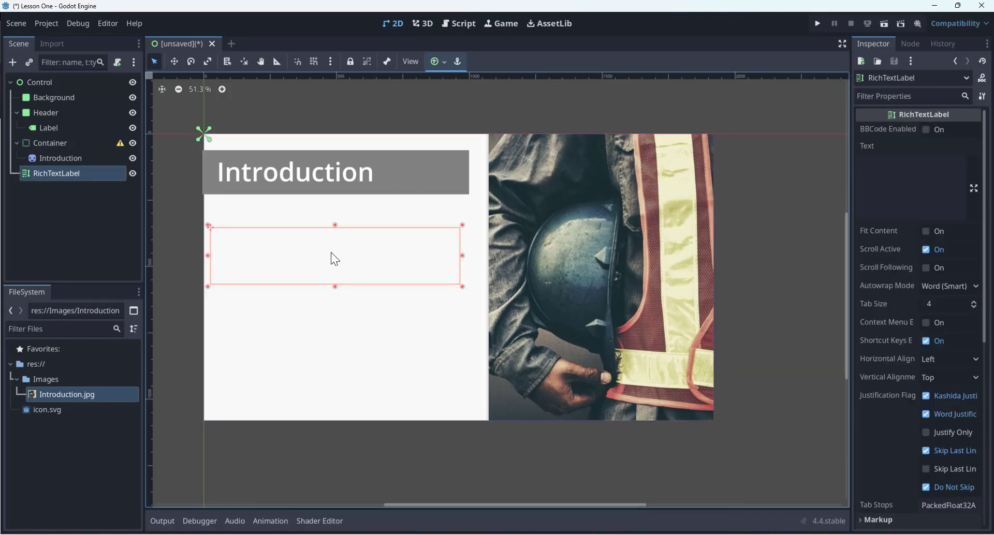
pyautogui.click(867, 167)
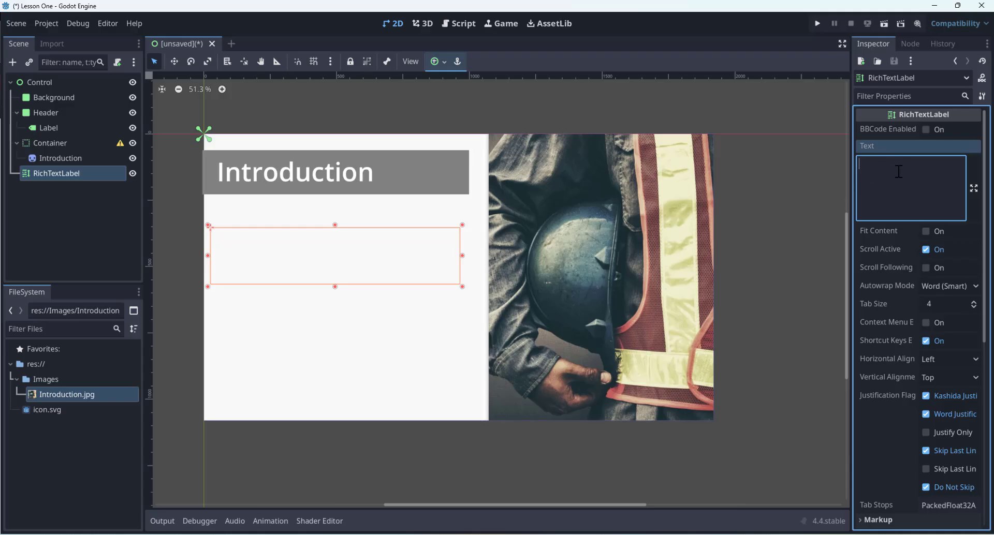
pyautogui.hotkey('ctrl', 'v')
pyautogui.click(287, 286)
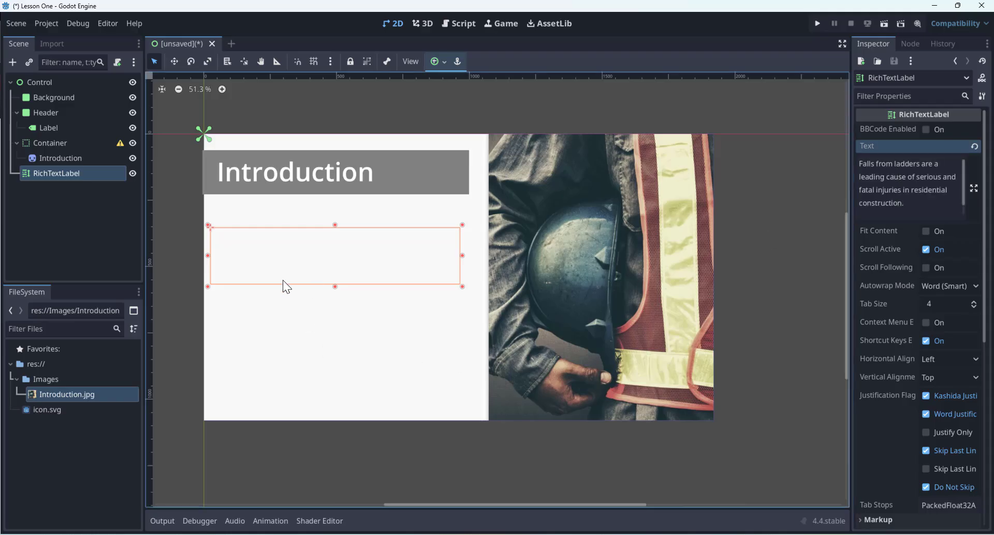
# - Nudge the RichTextLabel slightly upward, closer to the Introduction header
pyautogui.moveTo(219, 311); pyautogui.dragTo(397, 297, button='middle')
pyautogui.scroll(-1, 491, 253)
pyautogui.moveTo(492, 253)
pyautogui.mouseDown()
pyautogui.moveTo(387, 252)
pyautogui.moveTo(494, 246)
pyautogui.mouseUp()
pyautogui.moveTo(418, 272); pyautogui.dragTo(247, 271, button='middle')
pyautogui.scroll(-1, 688, 289)
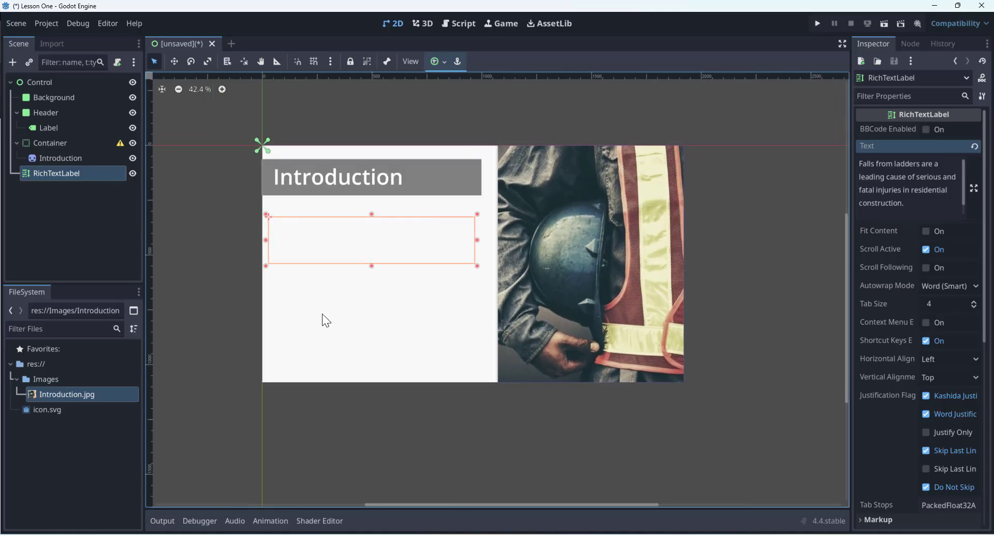
# - Override the RichTextLabel's default text colour with black in its theme overrides
pyautogui.scroll(-10, 890, 325)
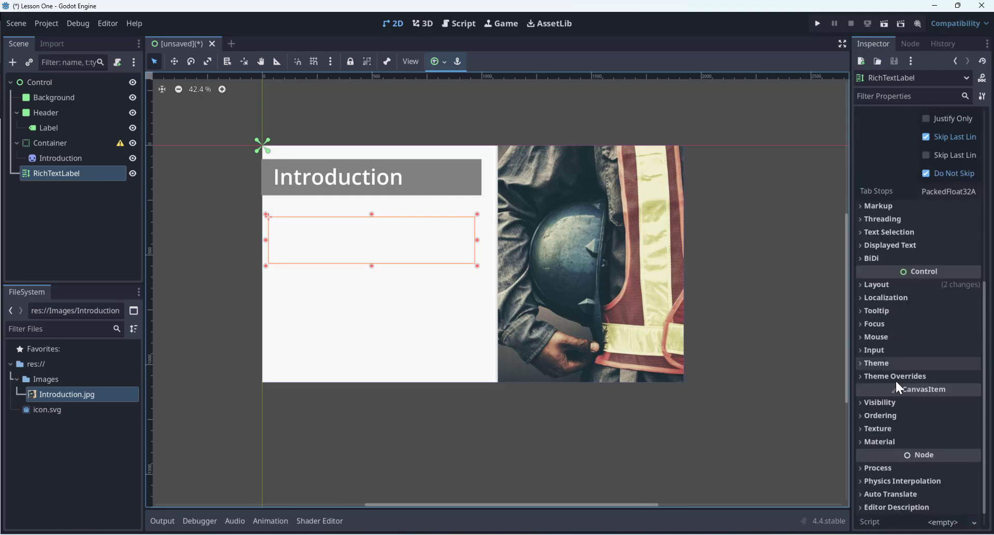
pyautogui.click(861, 376)
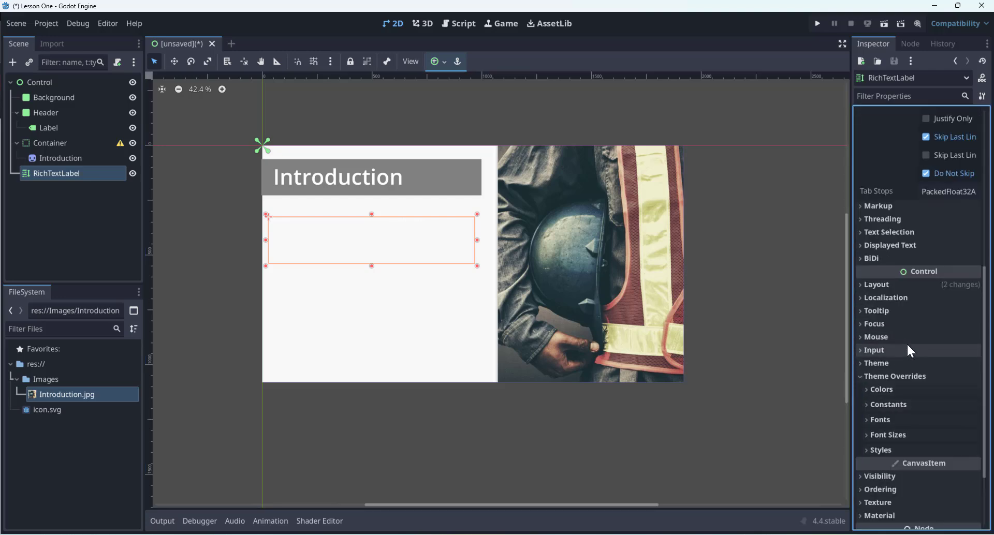
pyautogui.scroll(-2, 909, 344)
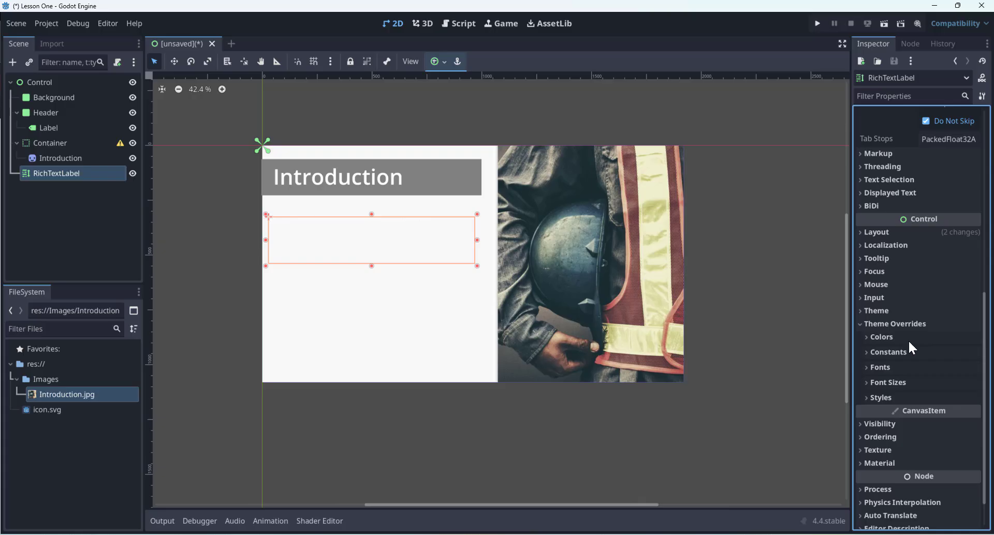
pyautogui.click(867, 337)
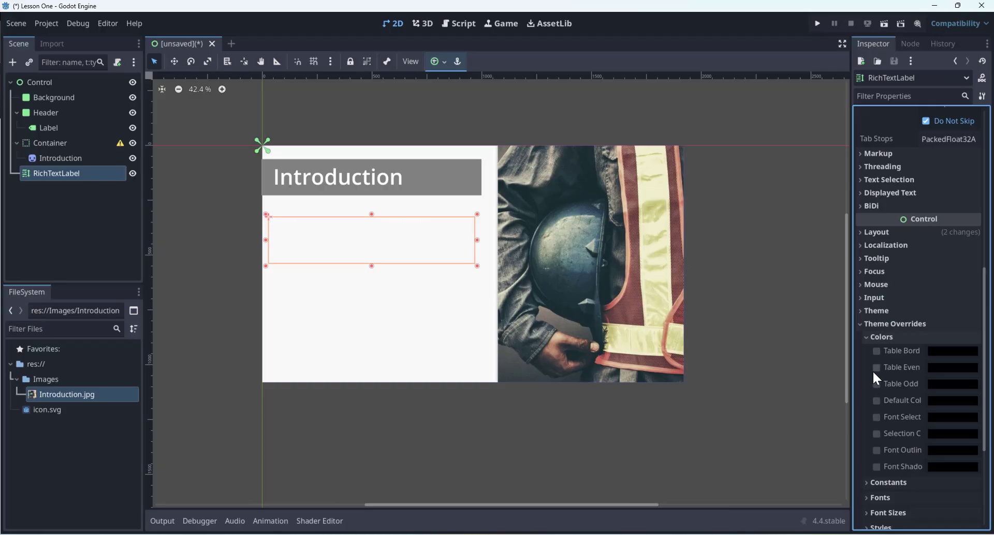
pyautogui.scroll(-2, 967, 429)
pyautogui.scroll(-2, 969, 398)
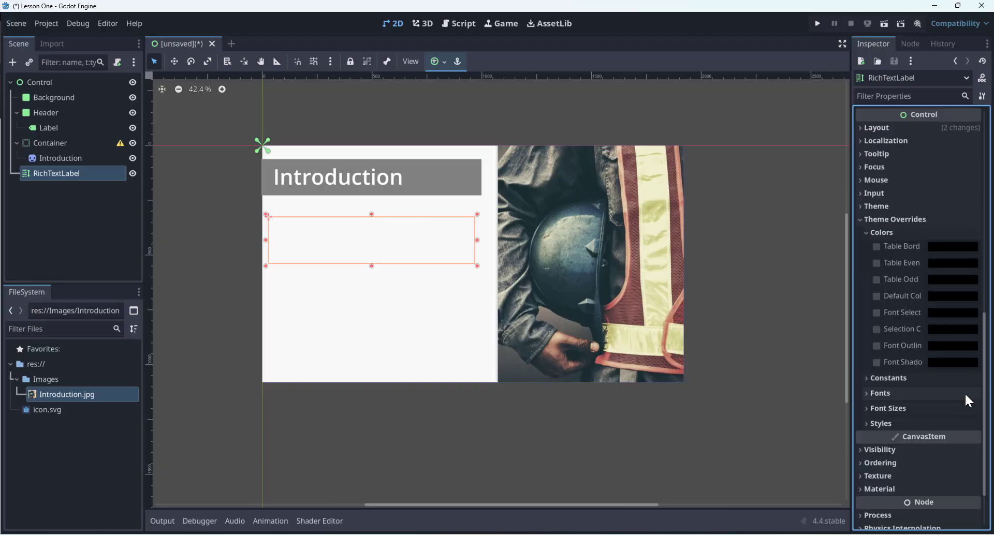
pyautogui.click(870, 392)
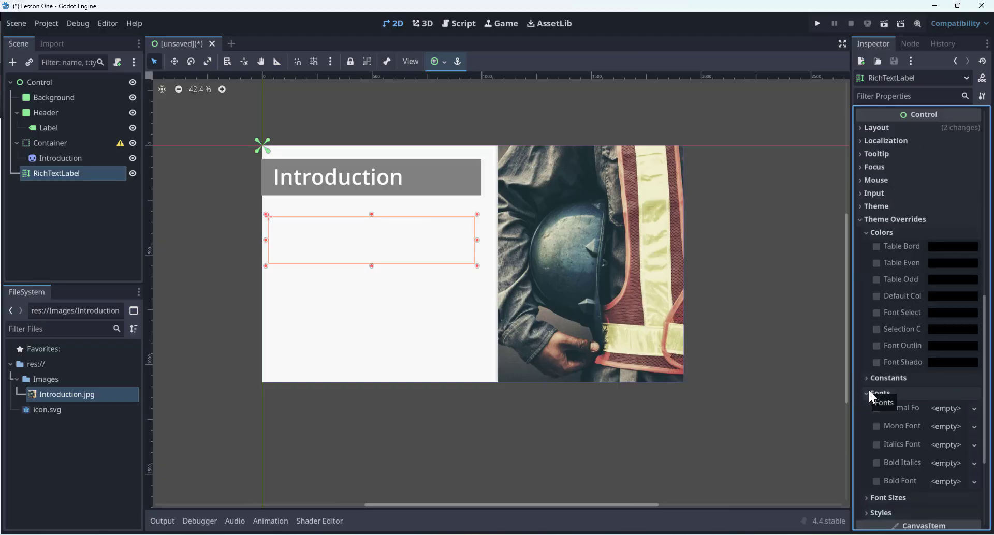
pyautogui.scroll(-4, 875, 389)
pyautogui.scroll(2, 880, 409)
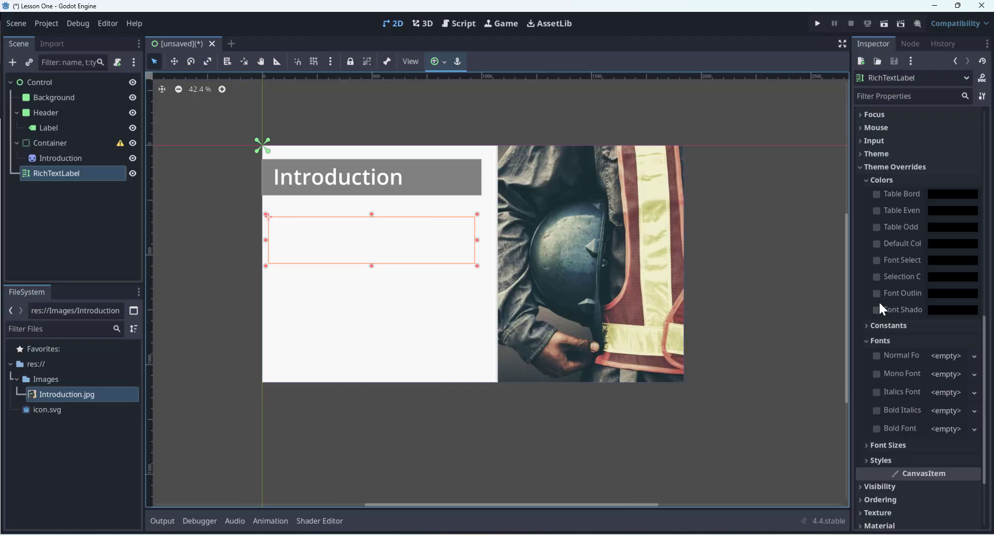
pyautogui.click(876, 243)
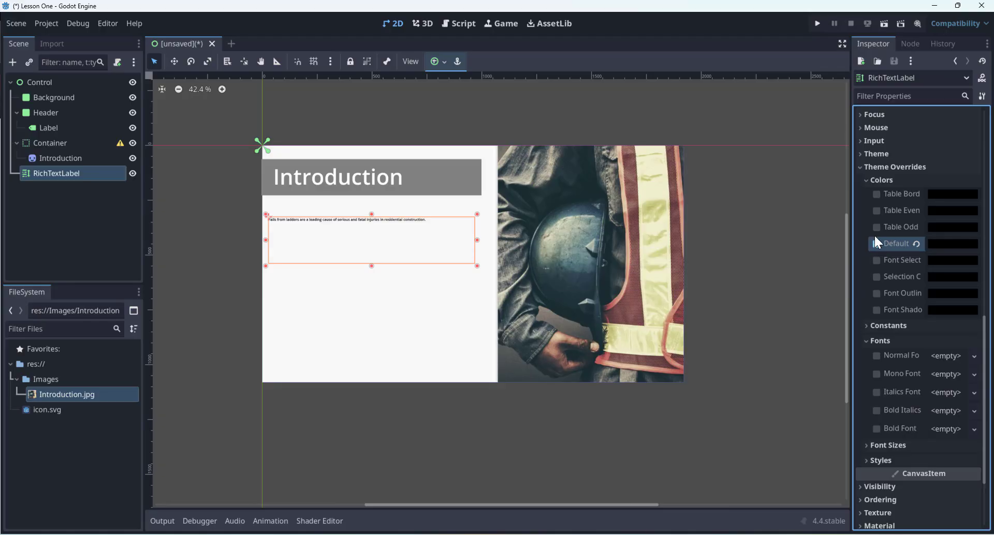
# - Widen the Inspector so the full names of the RichTextLabel's theme properties can be read
pyautogui.moveTo(850, 227); pyautogui.dragTo(769, 229)
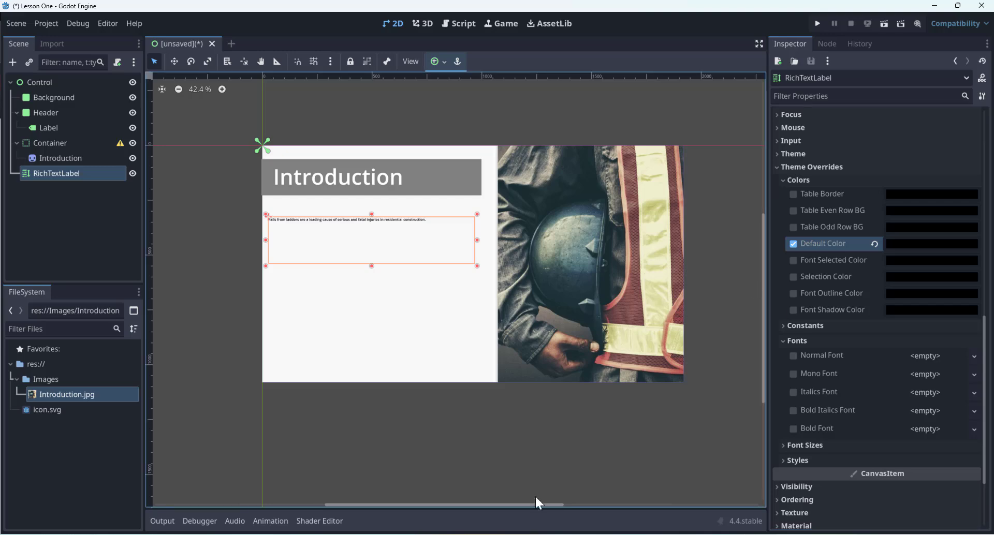
pyautogui.moveTo(488, 503); pyautogui.dragTo(507, 503)
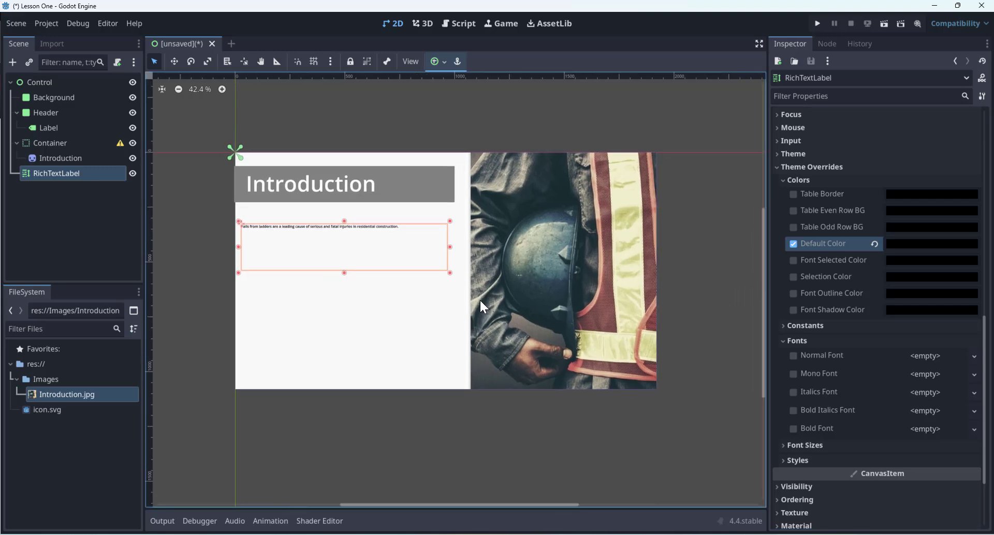
pyautogui.scroll(2, 479, 300)
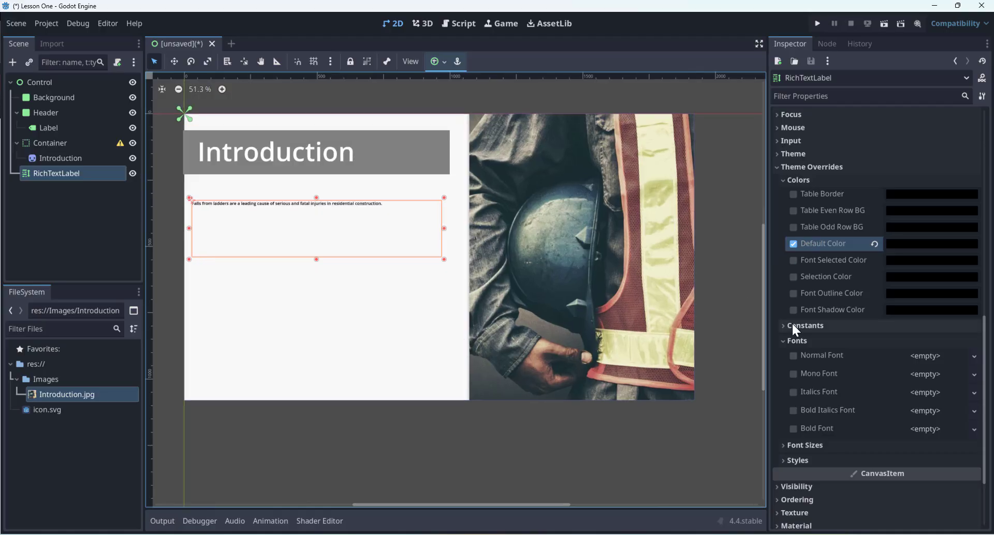
# - Override the RichTextLabel's normal font size with 64 px and extend the label's lower edge slightly
pyautogui.click(786, 446)
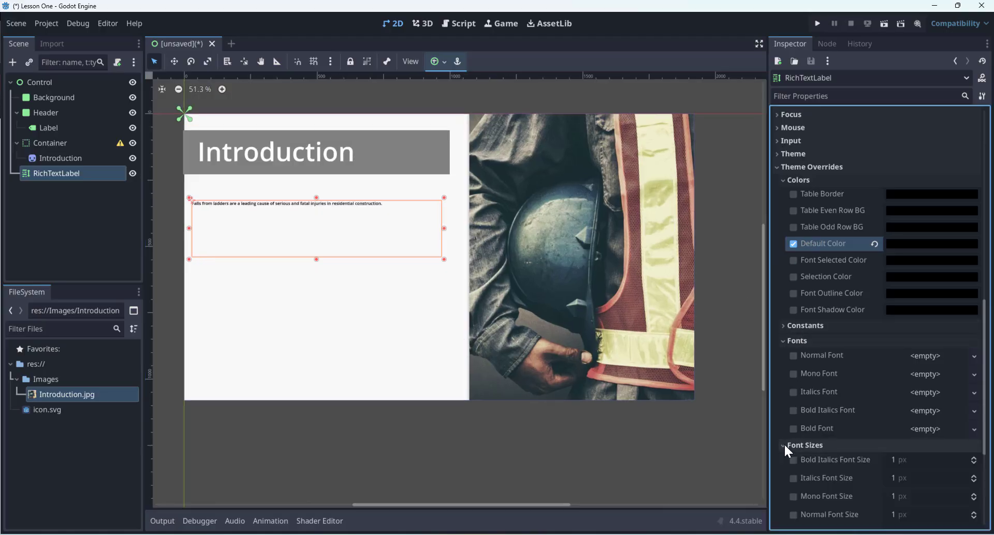
pyautogui.scroll(-3, 869, 472)
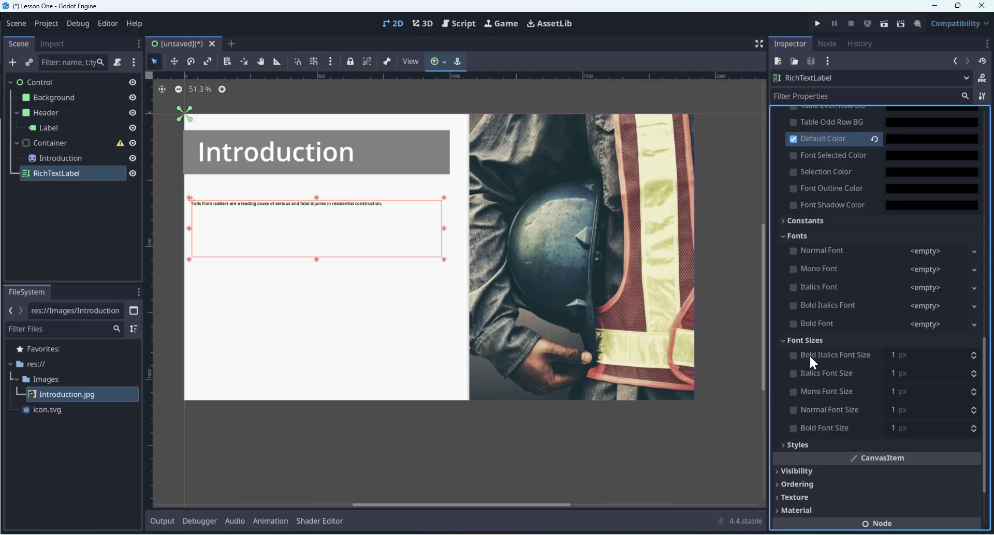
pyautogui.scroll(2, 818, 217)
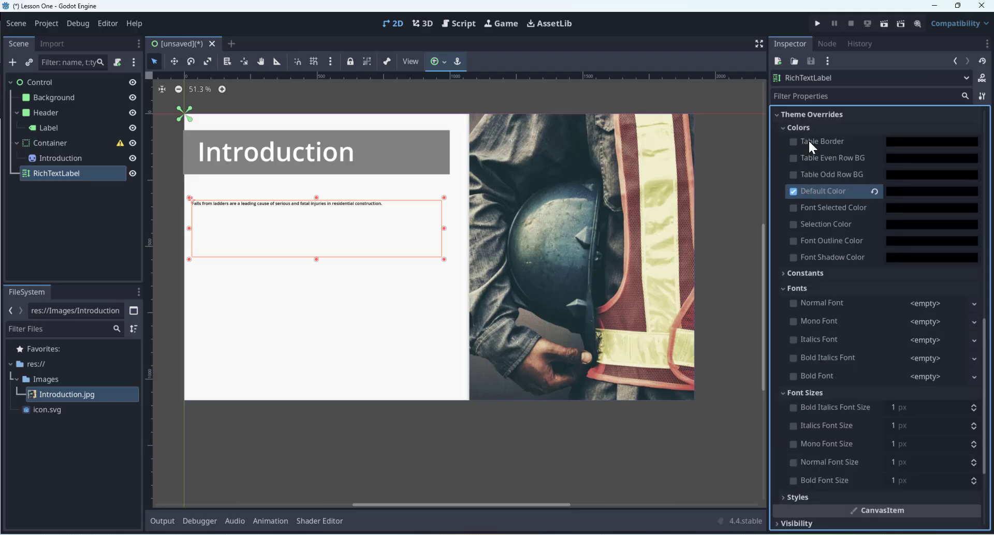
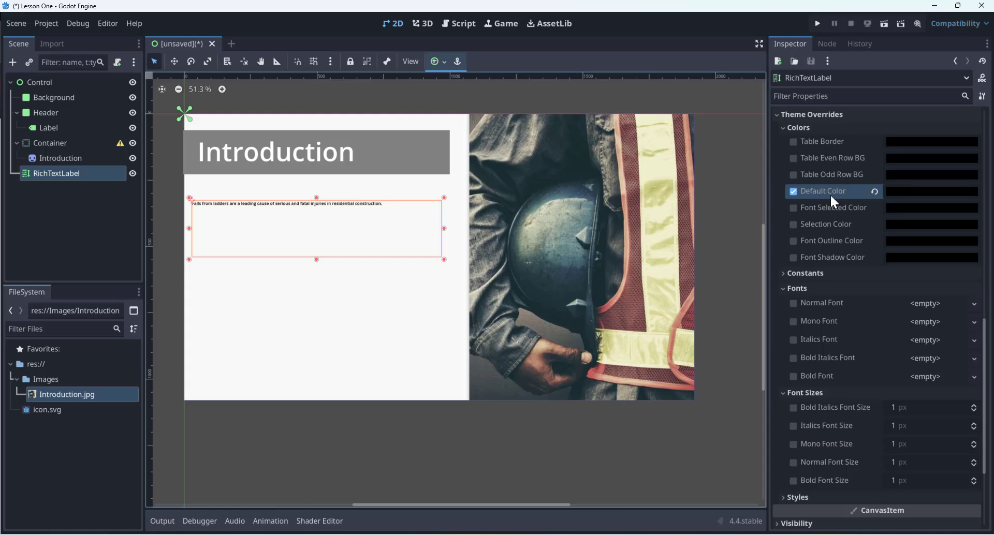
pyautogui.scroll(-3, 838, 348)
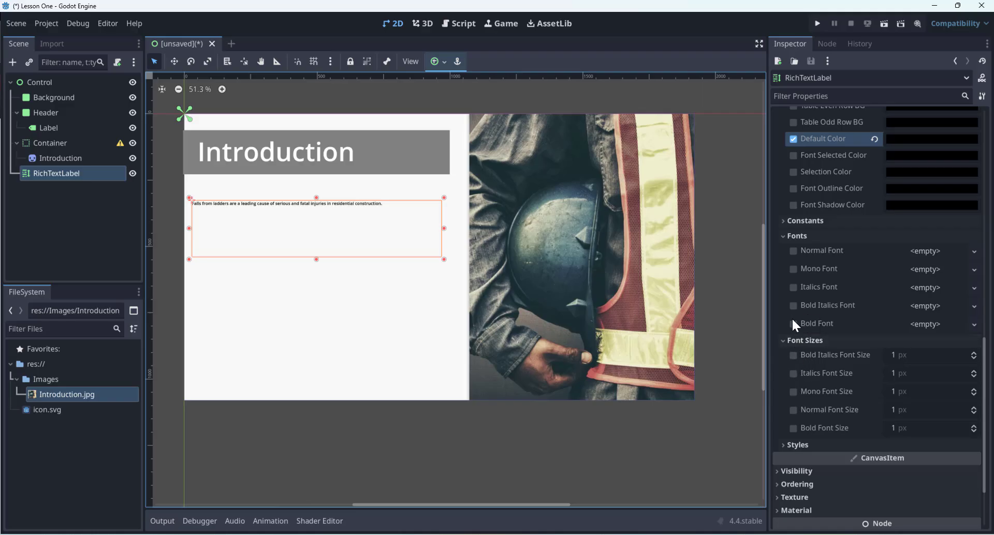
pyautogui.click(784, 235)
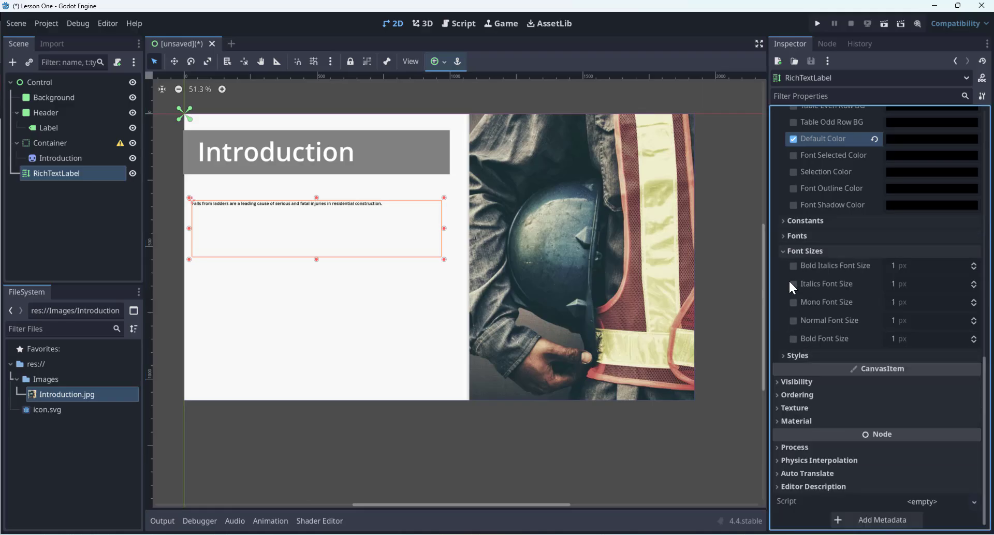
pyautogui.click(793, 321)
pyautogui.click(893, 321)
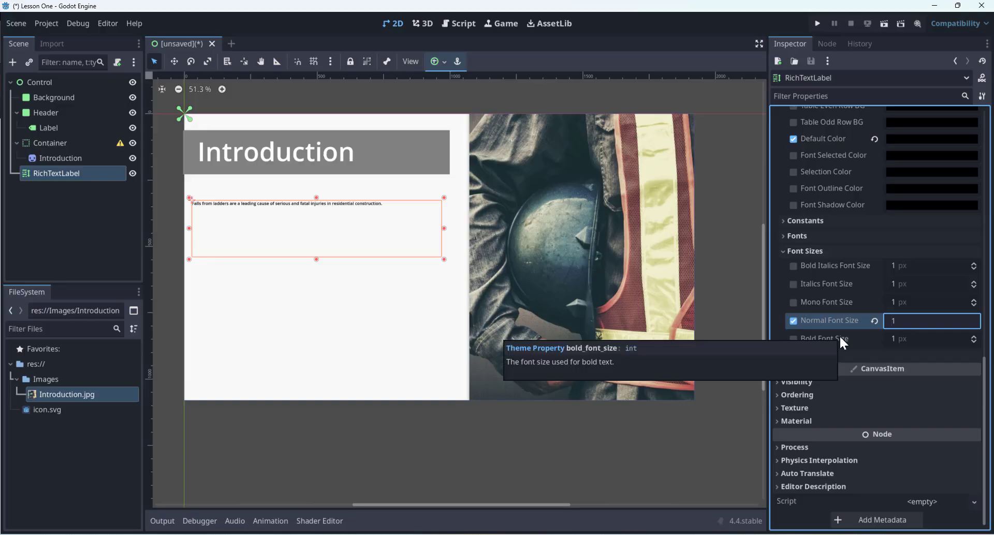
pyautogui.write('64')
pyautogui.press('Delete')
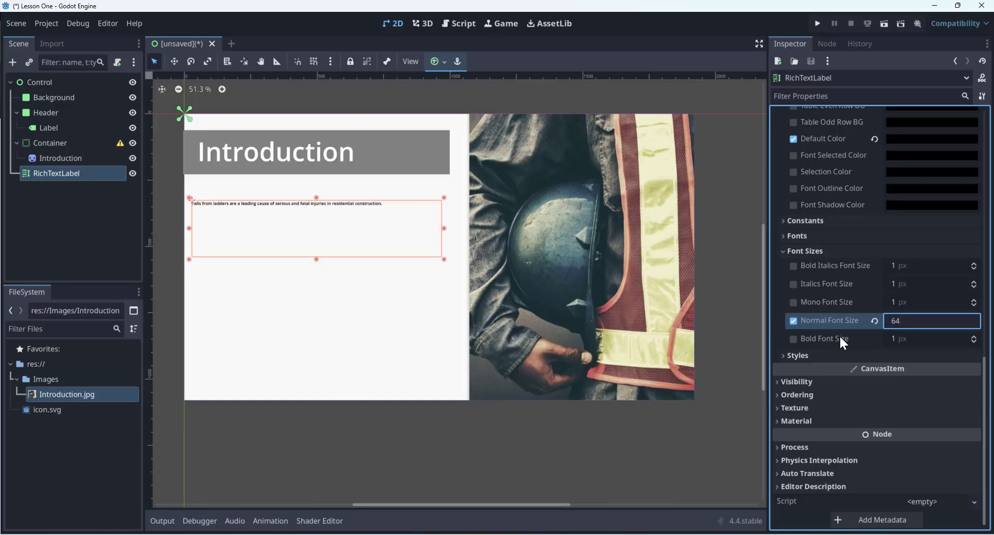
pyautogui.press('Return')
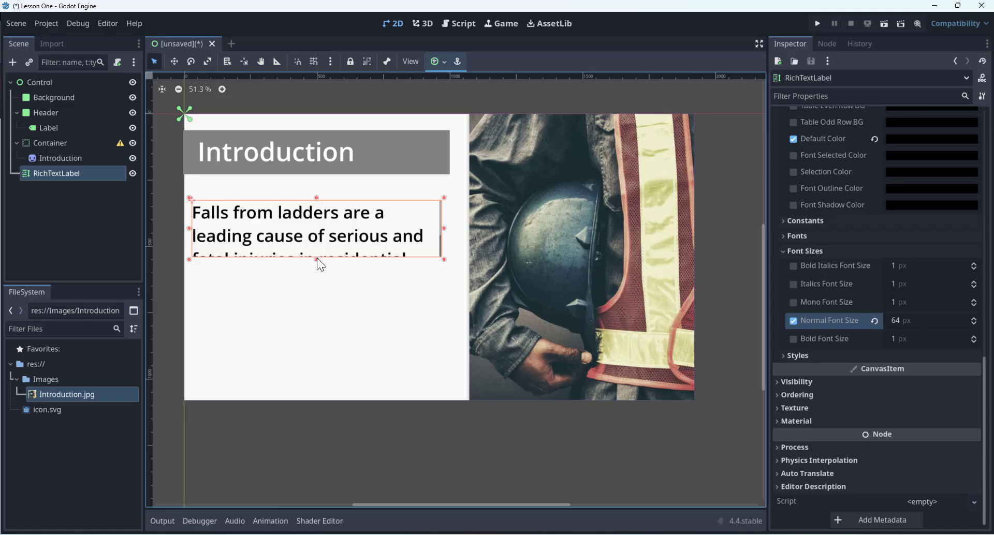
pyautogui.moveTo(316, 259)
pyautogui.mouseDown()
pyautogui.moveTo(316, 300)
pyautogui.moveTo(321, 259)
pyautogui.mouseUp()
pyautogui.moveTo(317, 259); pyautogui.dragTo(316, 264)
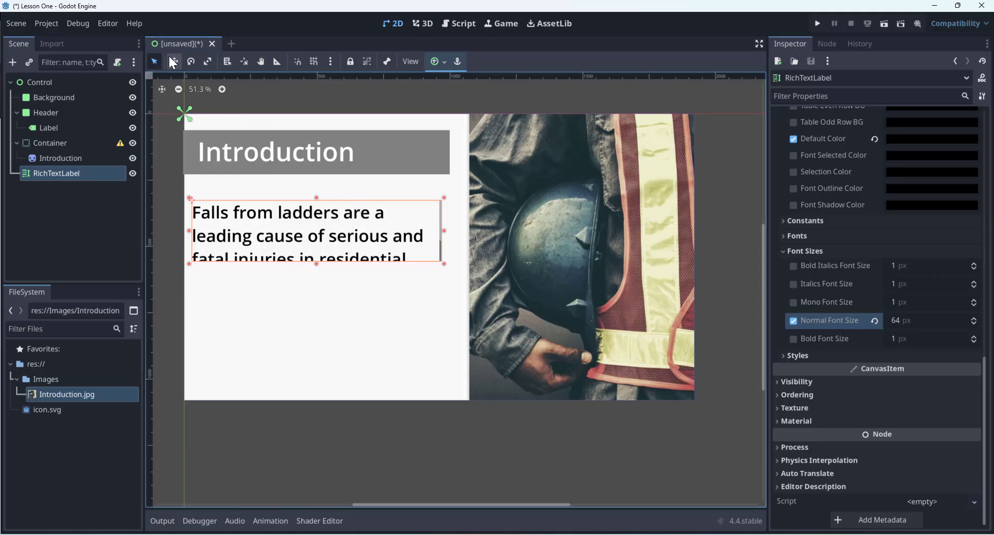
# - Save the scene as Slide_01.tscn in a new project folder named Slides
pyautogui.hotkey('ctrl', 's')
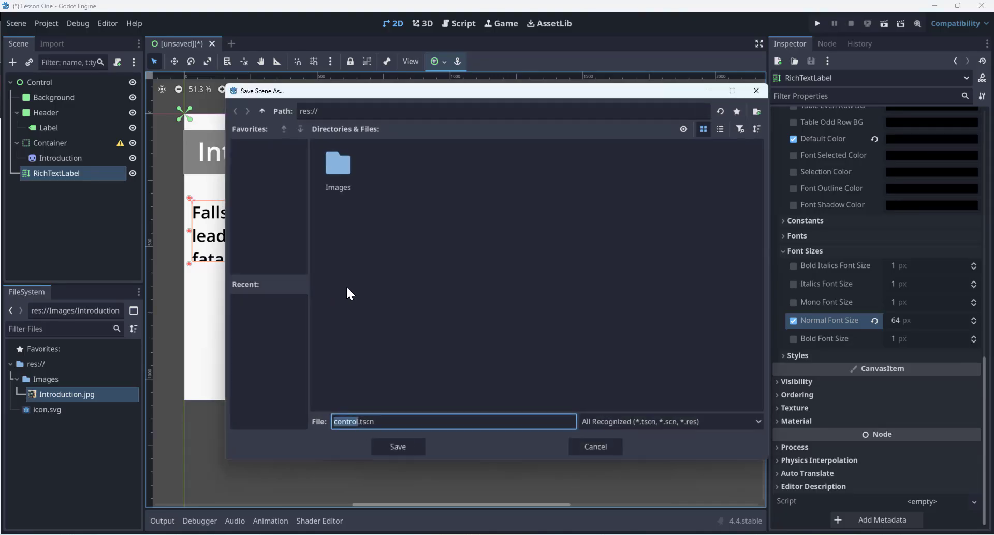
pyautogui.write('Slide_01')
pyautogui.click(758, 110)
pyautogui.write('S')
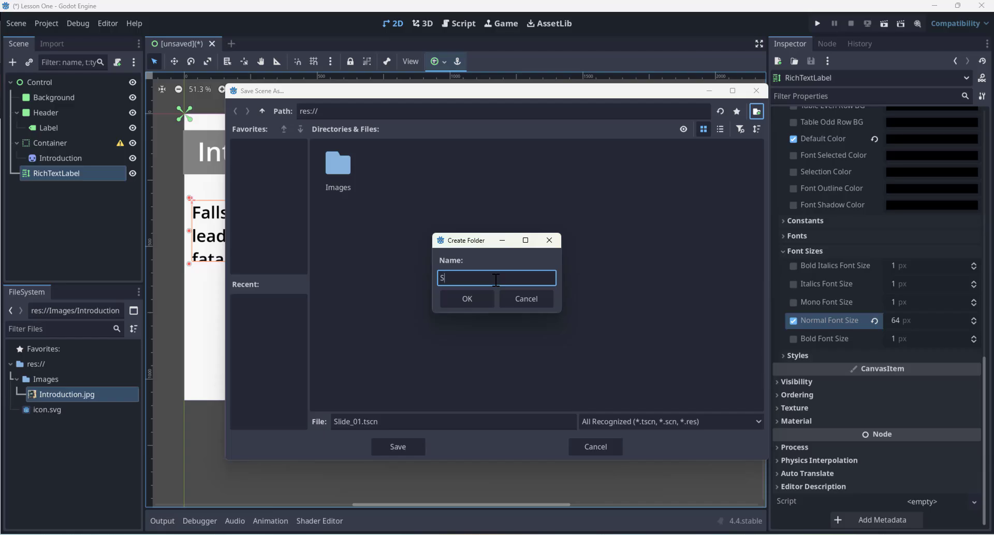
pyautogui.write('lides')
pyautogui.click(468, 301)
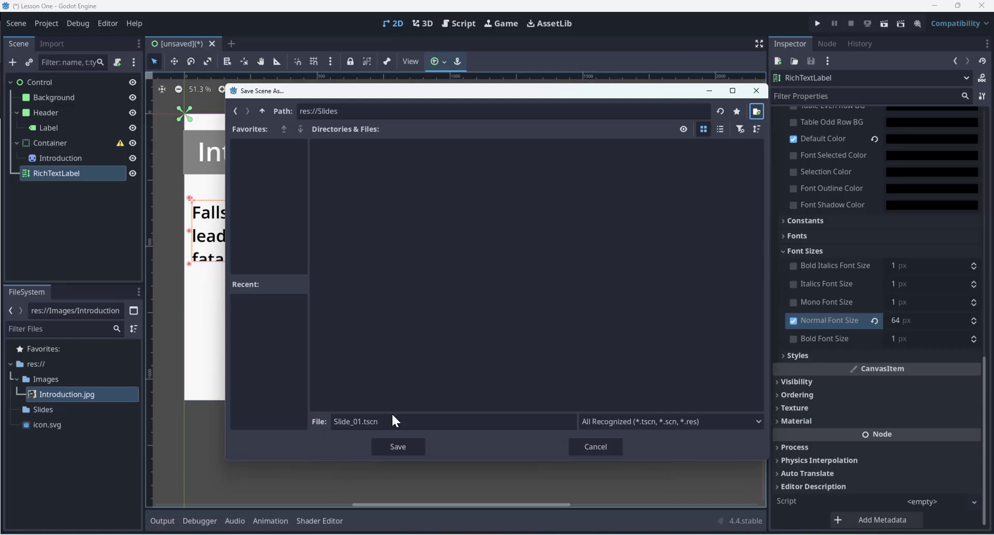
pyautogui.click(398, 448)
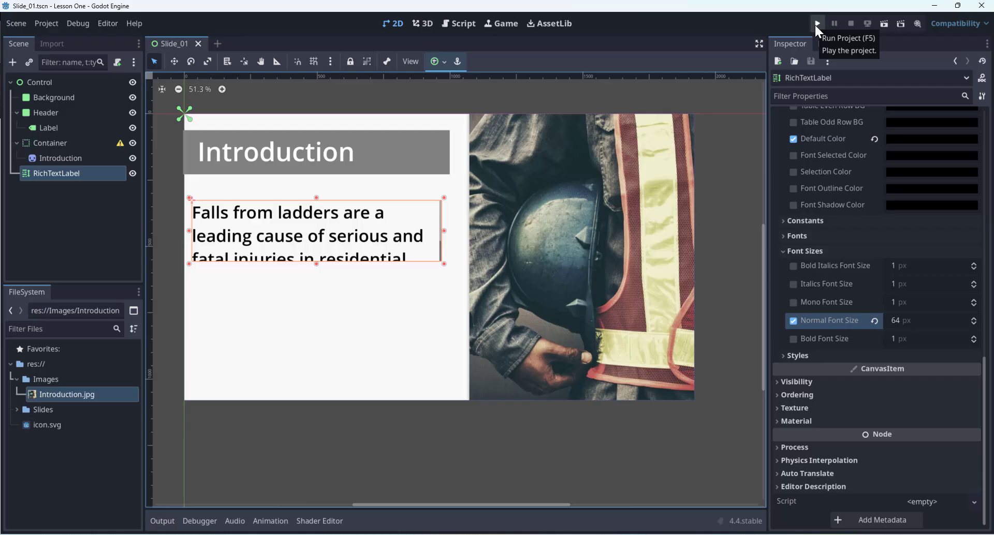
# - Run the current scene, scroll the body text beneath the Introduction header, and close the running preview
pyautogui.click(884, 24)
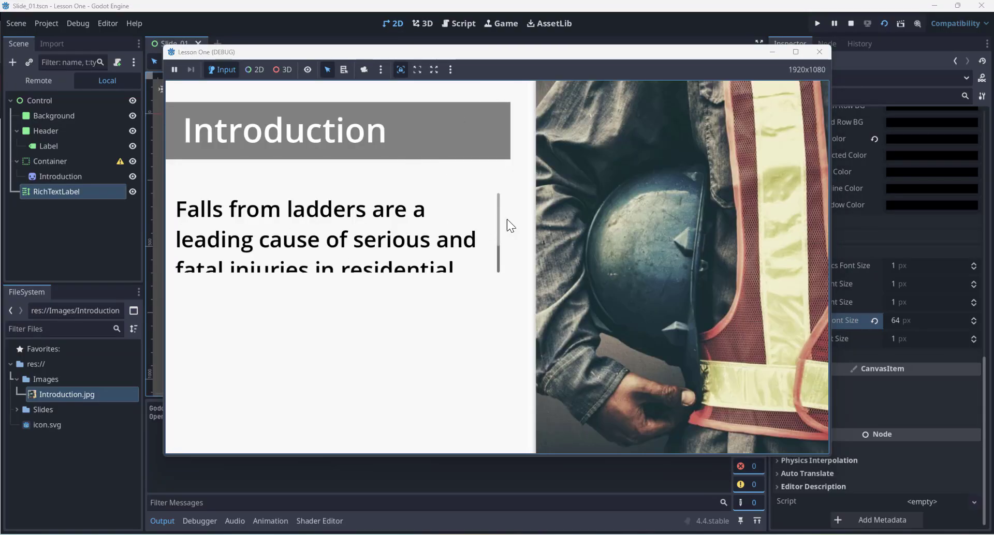
pyautogui.moveTo(498, 222)
pyautogui.mouseDown()
pyautogui.moveTo(496, 252)
pyautogui.moveTo(502, 210)
pyautogui.moveTo(495, 239)
pyautogui.moveTo(500, 219)
pyautogui.mouseUp()
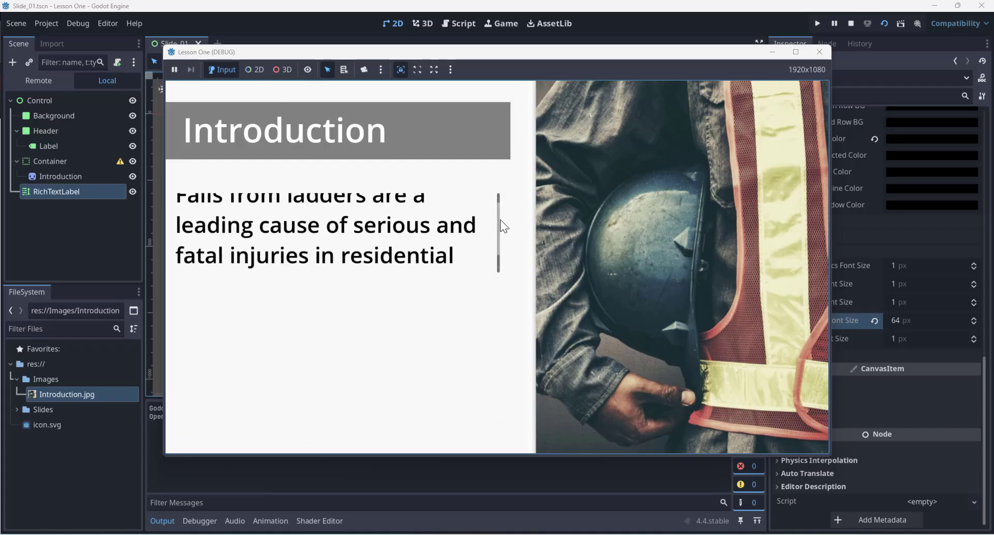
pyautogui.click(821, 54)
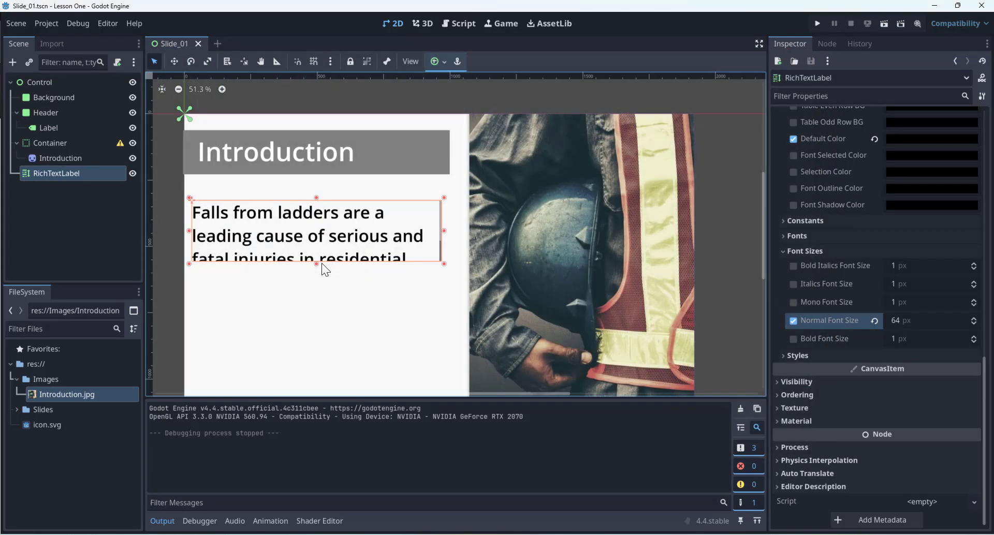
# - Set the RichTextLabel's normal font size to 54 px and move the label up to about (37, 286), closer to the header
pyautogui.click(911, 321)
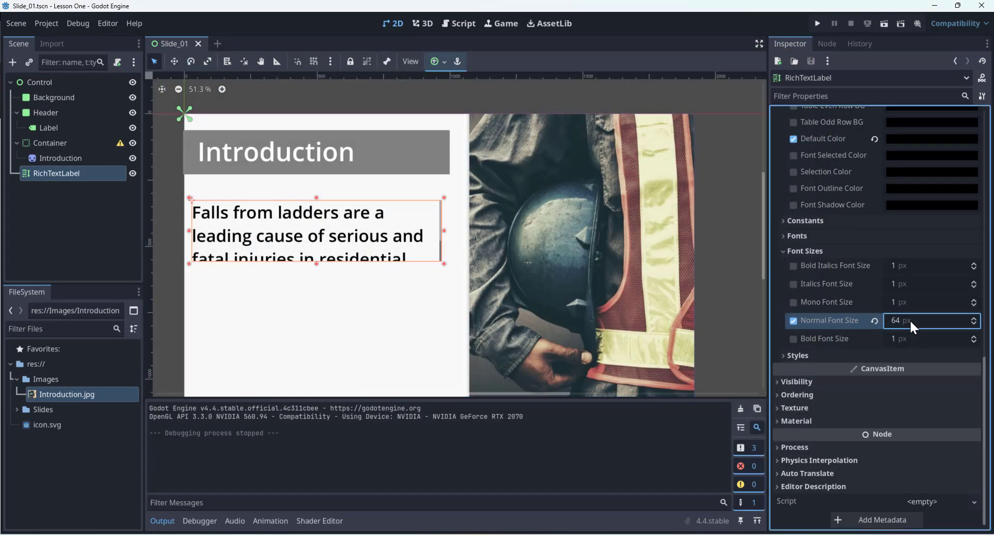
pyautogui.write('54')
pyautogui.press('Return')
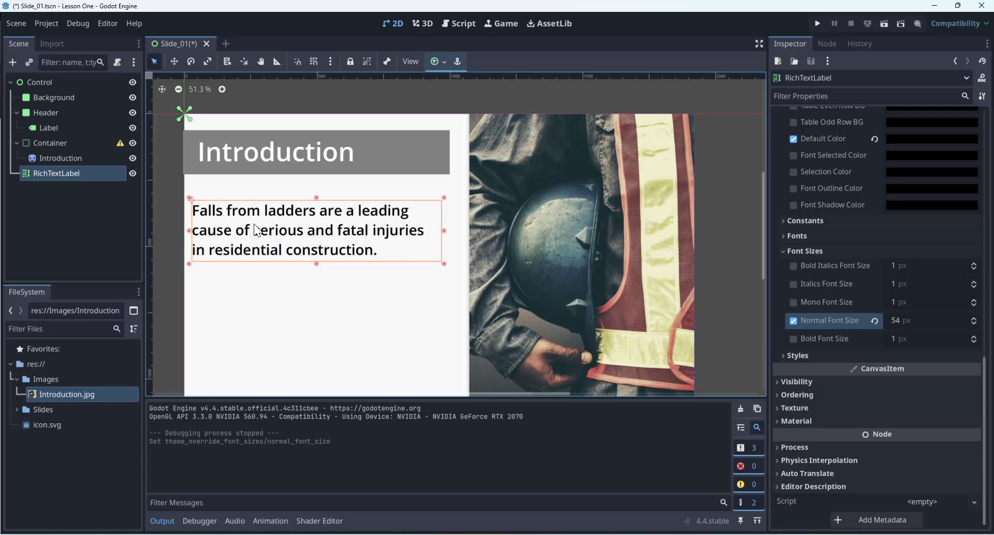
pyautogui.moveTo(254, 225); pyautogui.dragTo(256, 213)
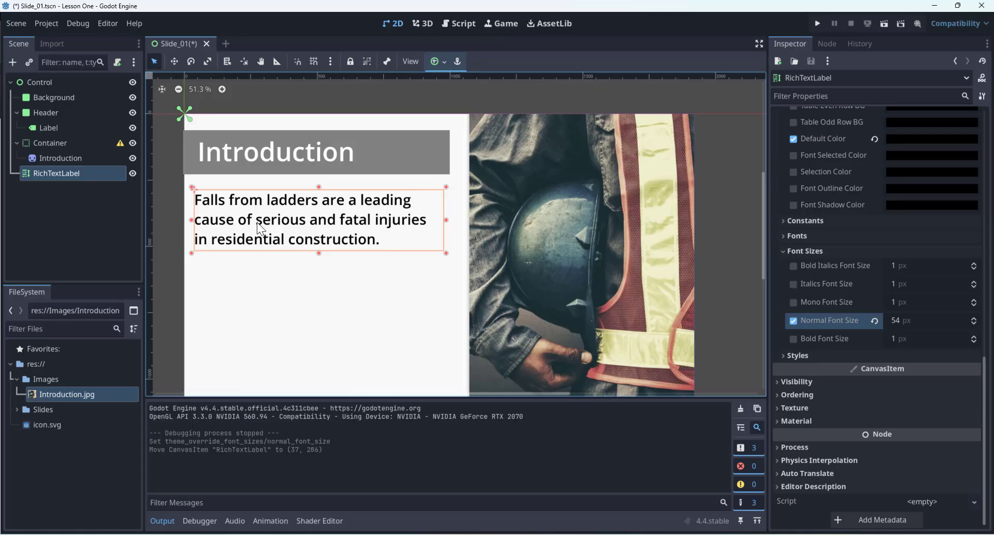
# - Shorten the RichTextLabel from its lower edge to a size of about 940 × 121
pyautogui.moveTo(429, 264); pyautogui.dragTo(412, 246, button='middle')
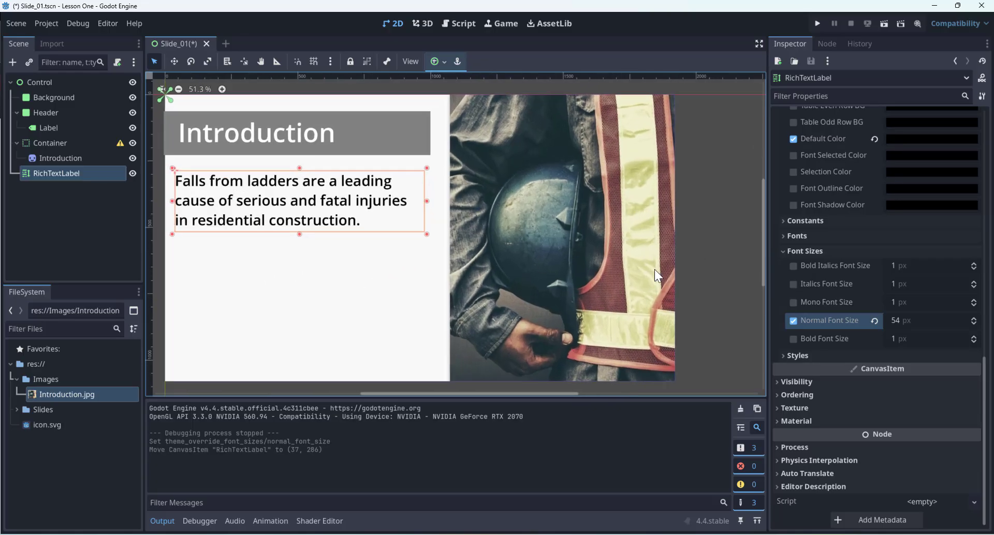
pyautogui.scroll(5, 803, 155)
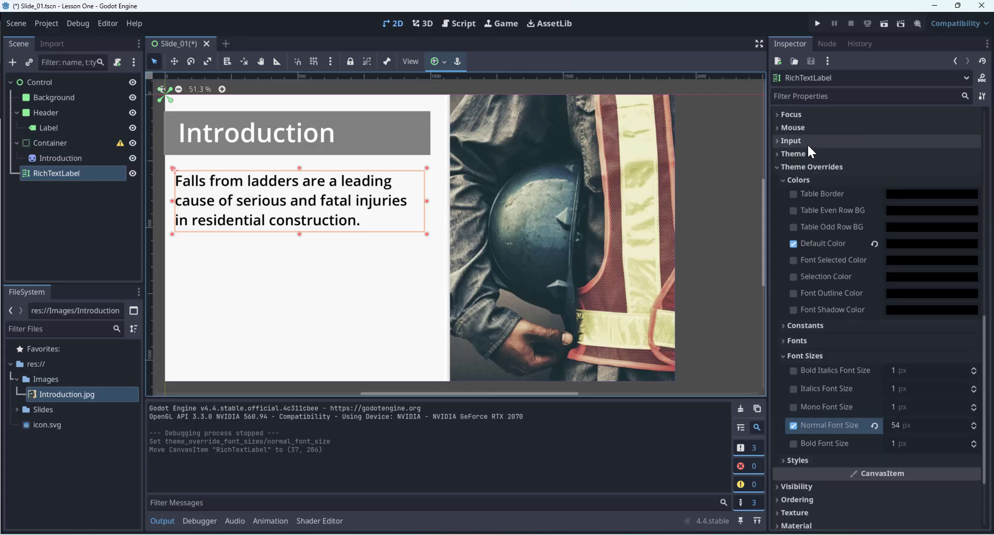
pyautogui.scroll(7, 806, 147)
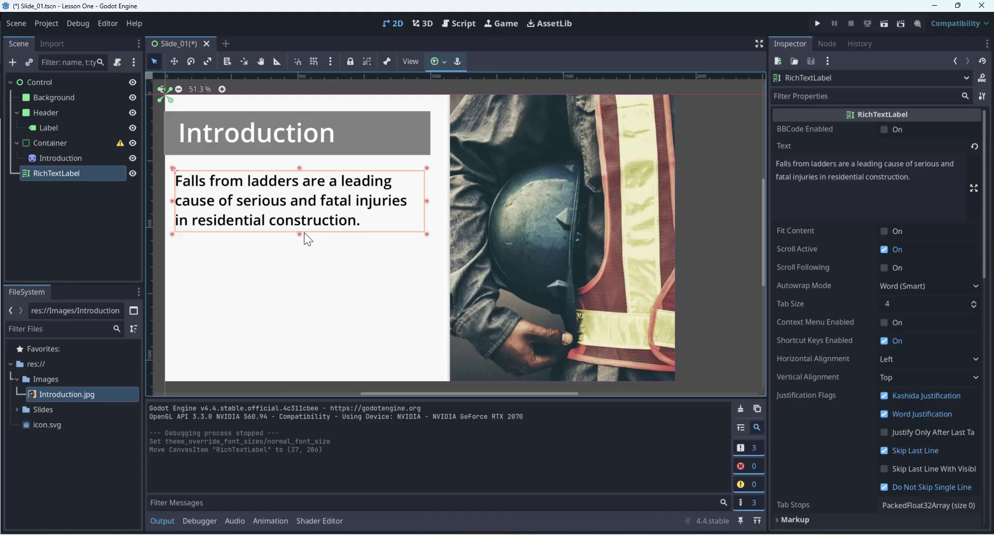
pyautogui.moveTo(299, 235); pyautogui.dragTo(305, 205)
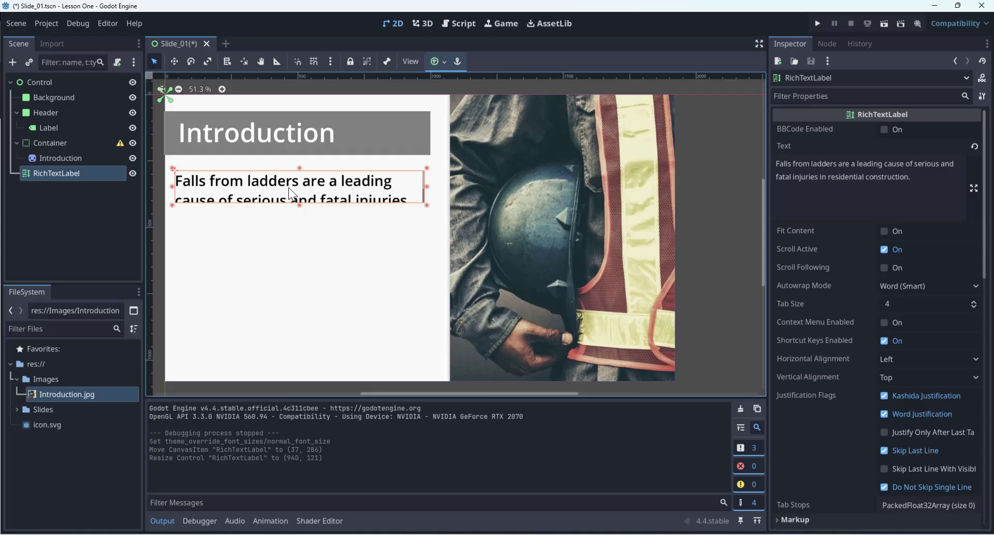
# - Enable Fit Content on the RichTextLabel and resize it to about 975 × 251 within the white area
pyautogui.click(883, 230)
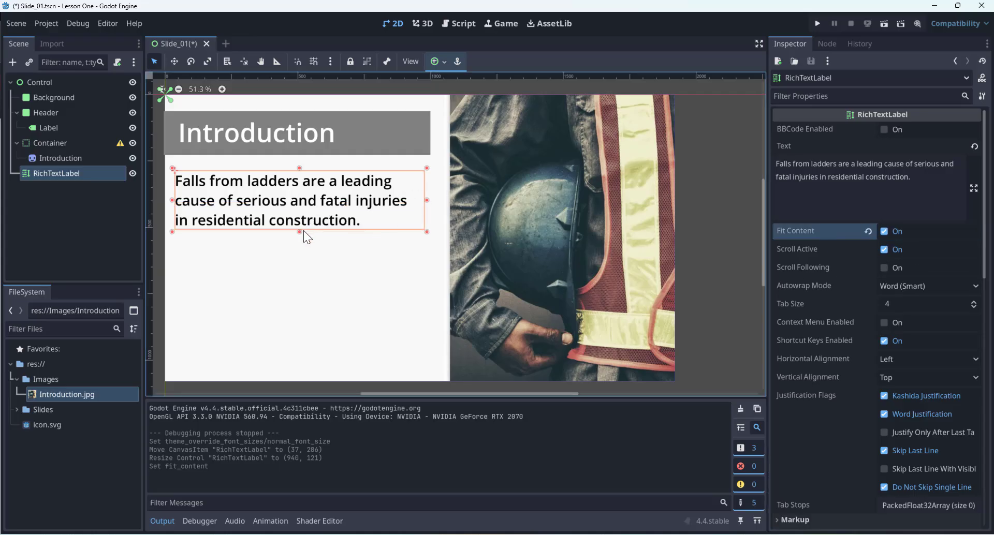
pyautogui.moveTo(300, 219)
pyautogui.mouseDown()
pyautogui.moveTo(299, 238)
pyautogui.moveTo(304, 195)
pyautogui.moveTo(298, 207)
pyautogui.mouseUp()
pyautogui.moveTo(427, 200); pyautogui.dragTo(571, 200)
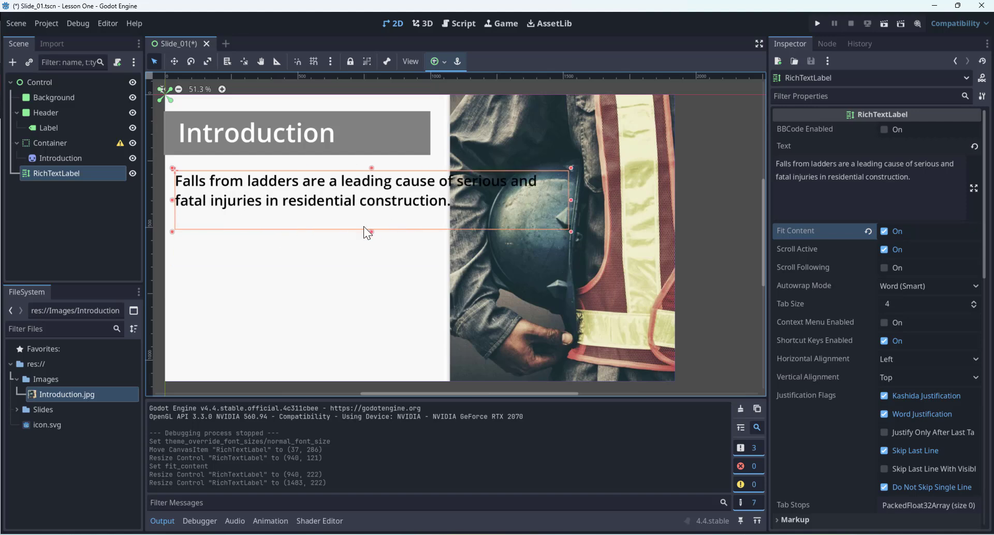
pyautogui.moveTo(371, 232)
pyautogui.mouseDown()
pyautogui.moveTo(373, 222)
pyautogui.moveTo(371, 240)
pyautogui.mouseUp()
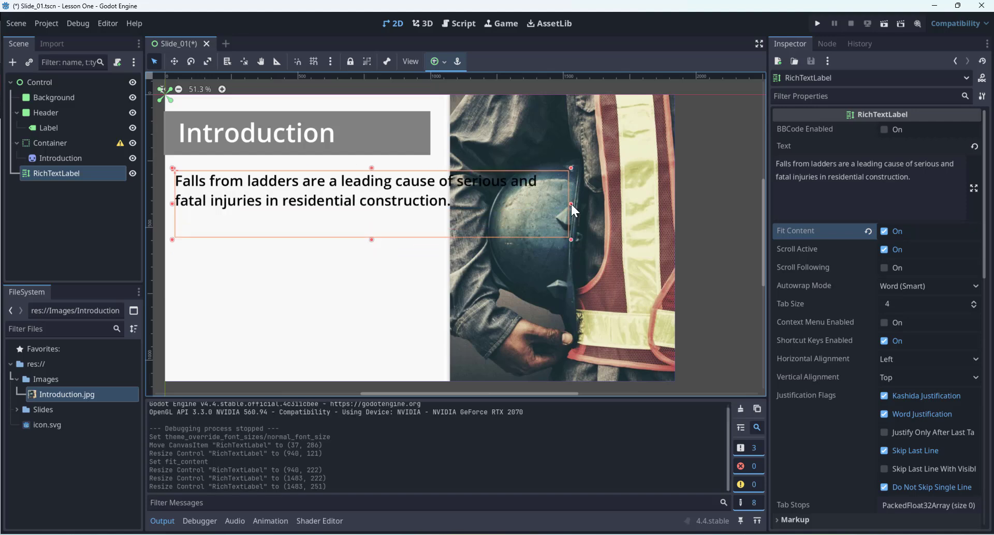
pyautogui.moveTo(572, 204); pyautogui.dragTo(437, 204)
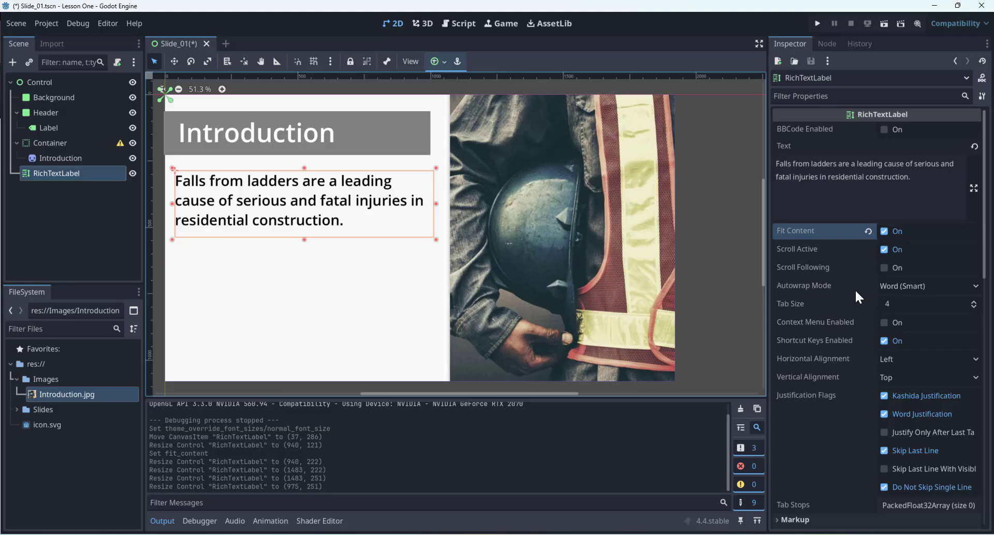
# - Check the RichTextLabel's Autowrap Mode options and keep Word (Smart)
pyautogui.click(929, 287)
pyautogui.click(893, 344)
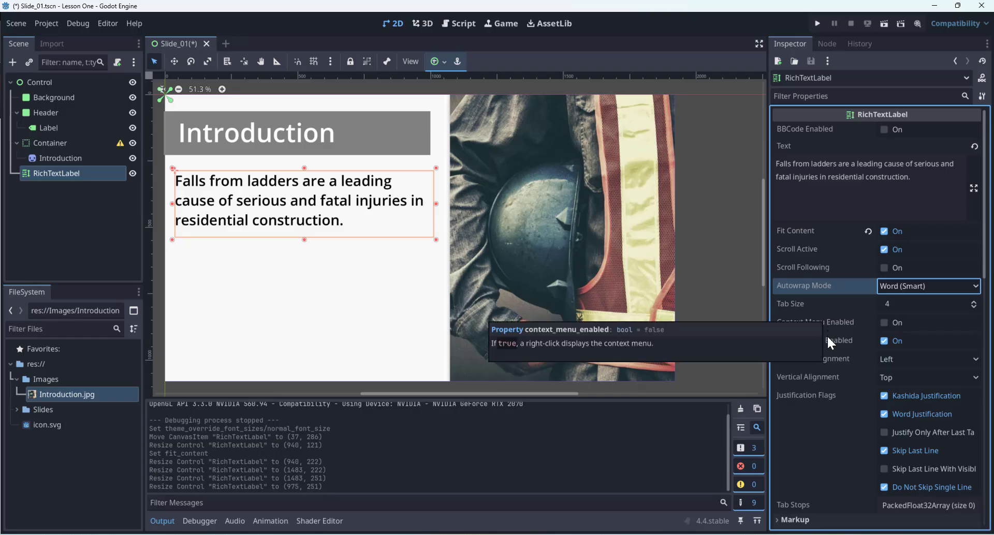
pyautogui.scroll(-3, 828, 404)
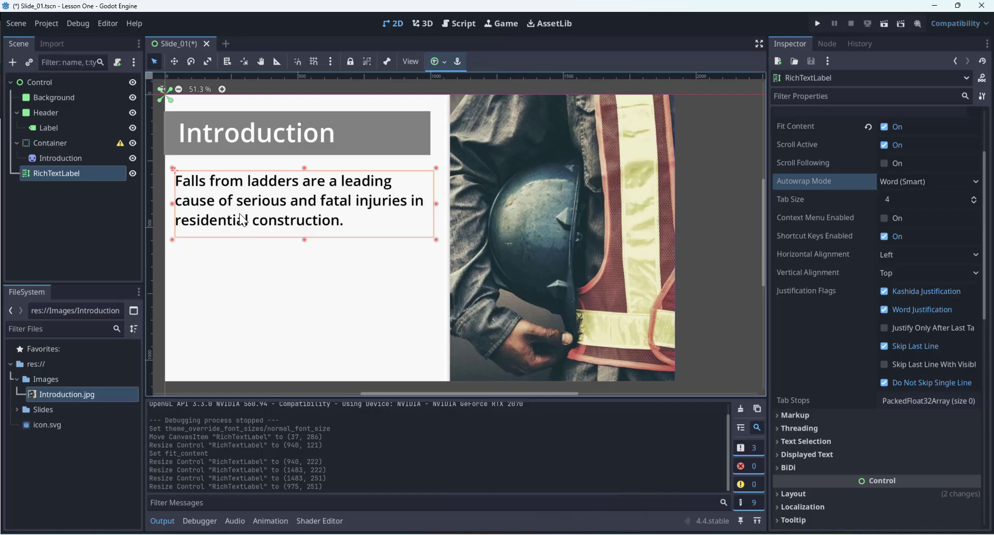
pyautogui.rightClick(73, 186)
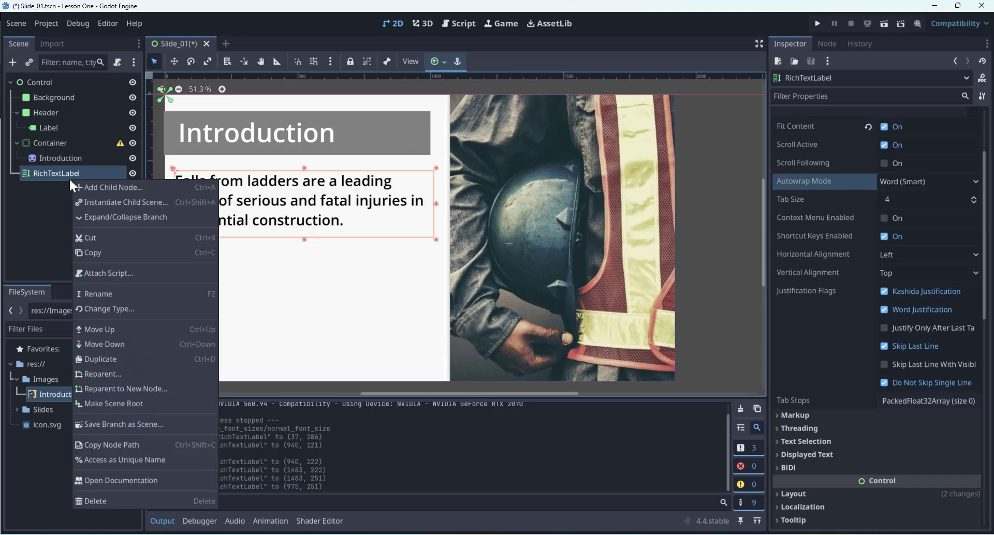
pyautogui.click(40, 202)
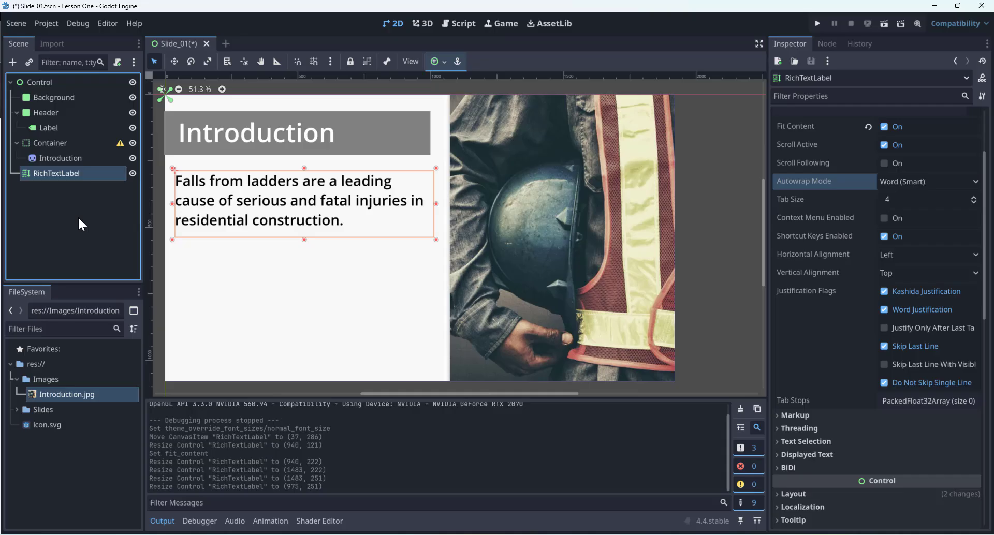
pyautogui.click(63, 201)
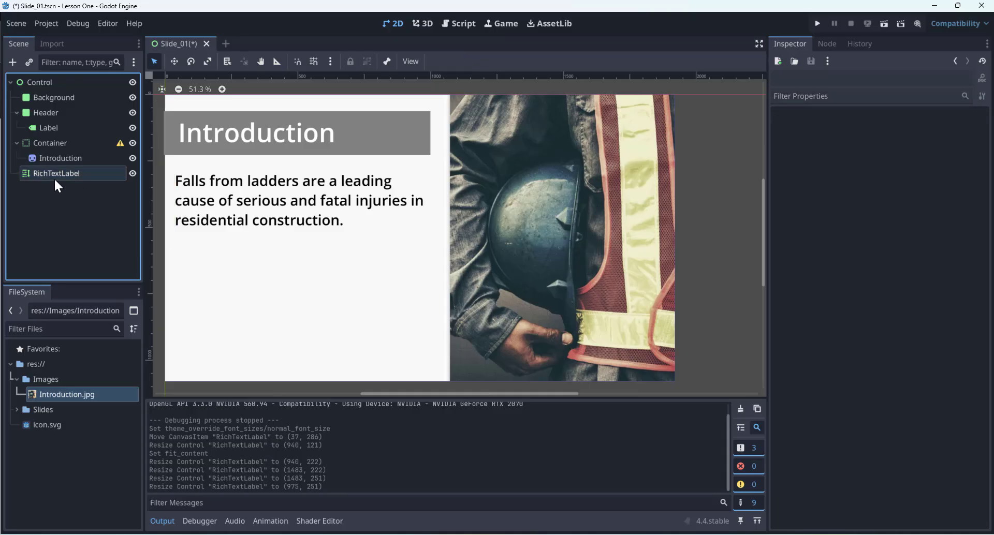
pyautogui.click(57, 177)
pyautogui.rightClick(57, 178)
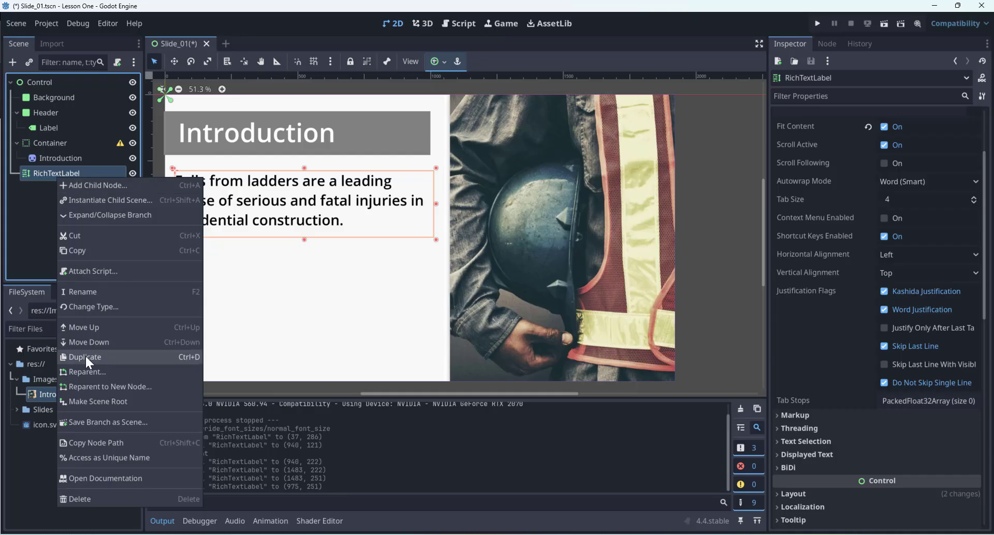
pyautogui.click(8, 216)
pyautogui.click(38, 173)
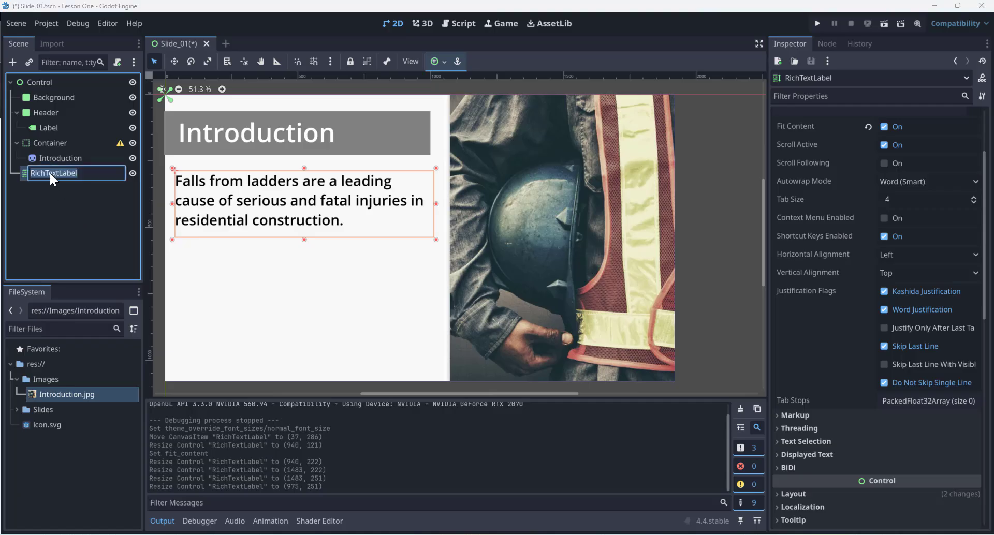
# - Duplicate the RichTextLabel and move the copy below the original, to about (37, 530)
pyautogui.click(22, 173)
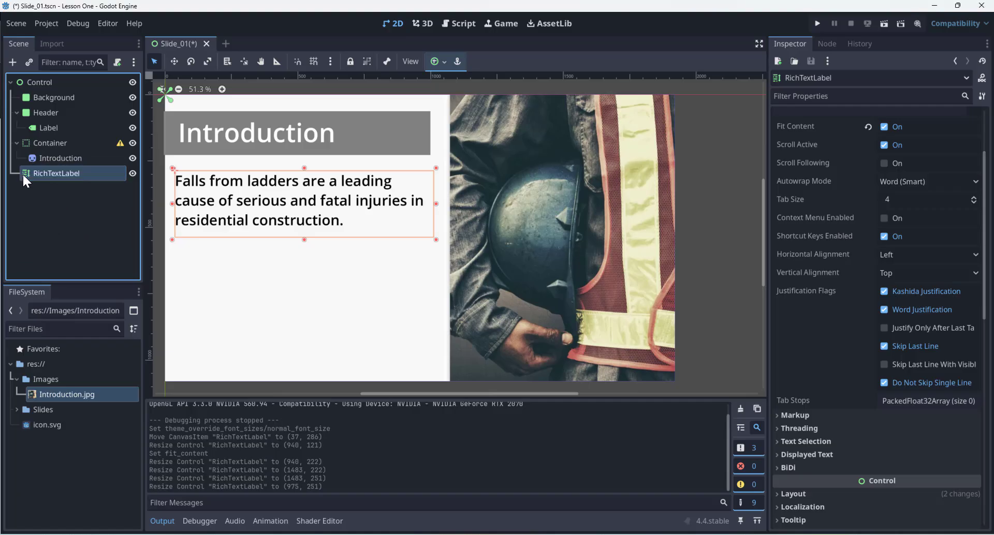
pyautogui.hotkey('ctrl', 'd')
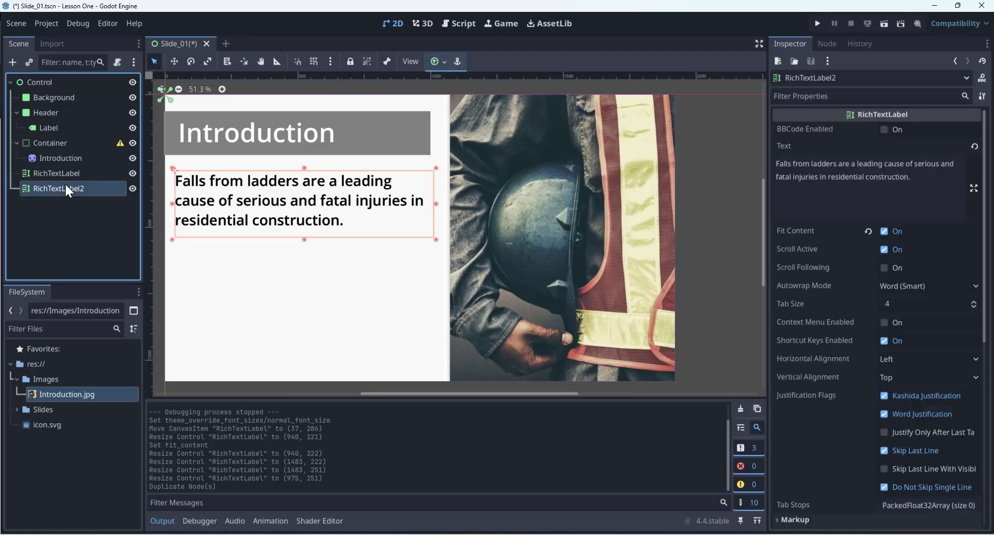
pyautogui.moveTo(214, 198); pyautogui.dragTo(214, 263)
# - Switch to PowerPoint, copy the course goals sentence and its two bullets from the Introduction slide, and return to Godot
pyautogui.hotkey('alt', 'Tab')
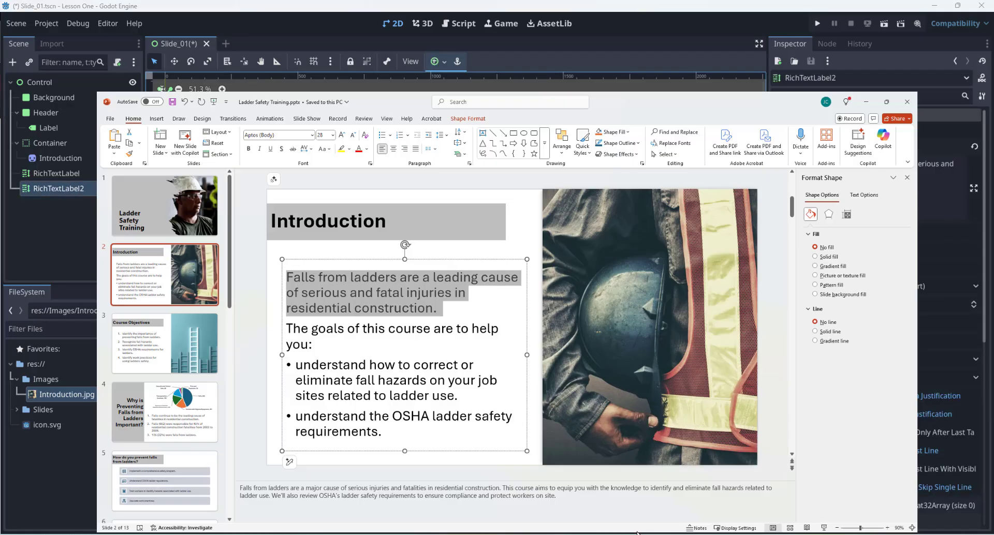
pyautogui.moveTo(286, 305); pyautogui.dragTo(223, 288)
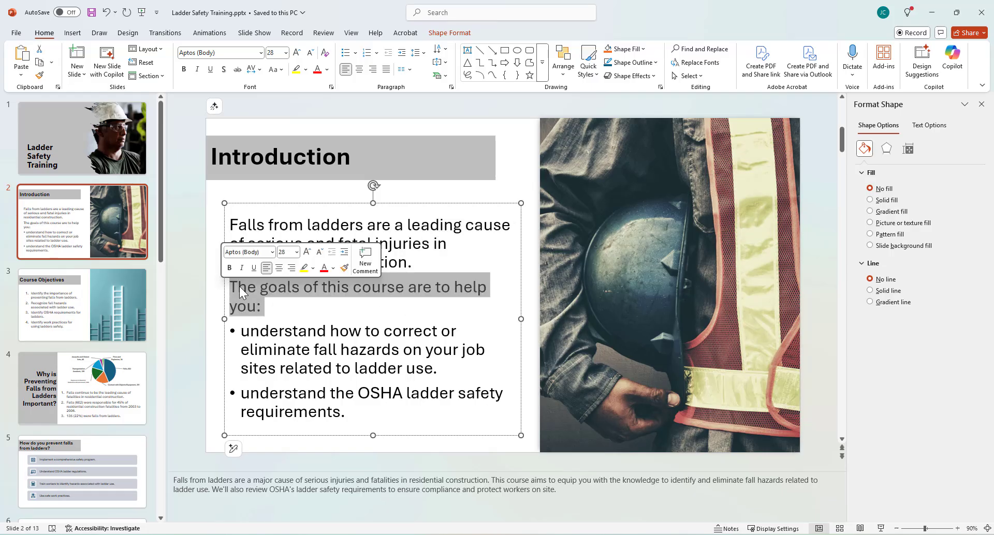
pyautogui.moveTo(364, 414); pyautogui.dragTo(225, 286)
pyautogui.hotkey('ctrl', 'c')
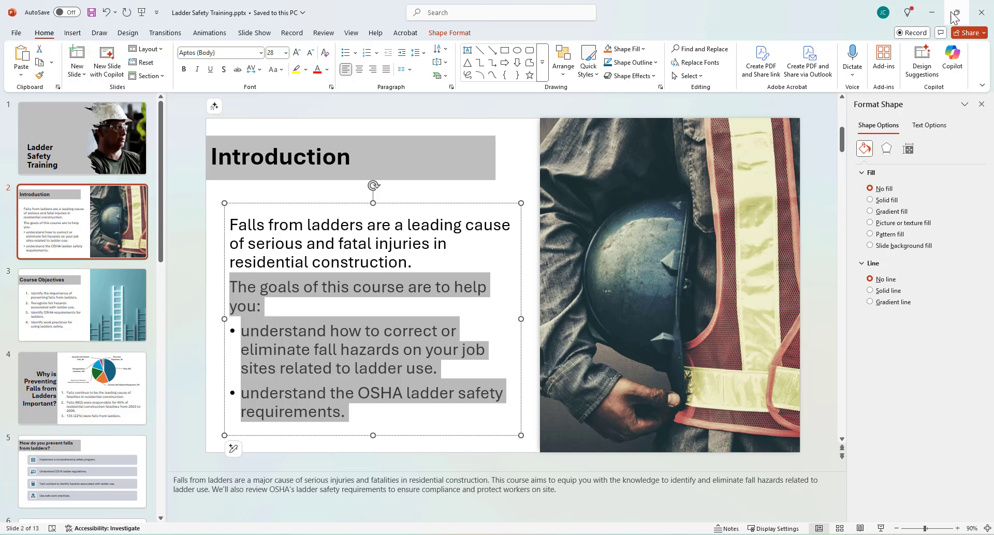
pyautogui.click(932, 12)
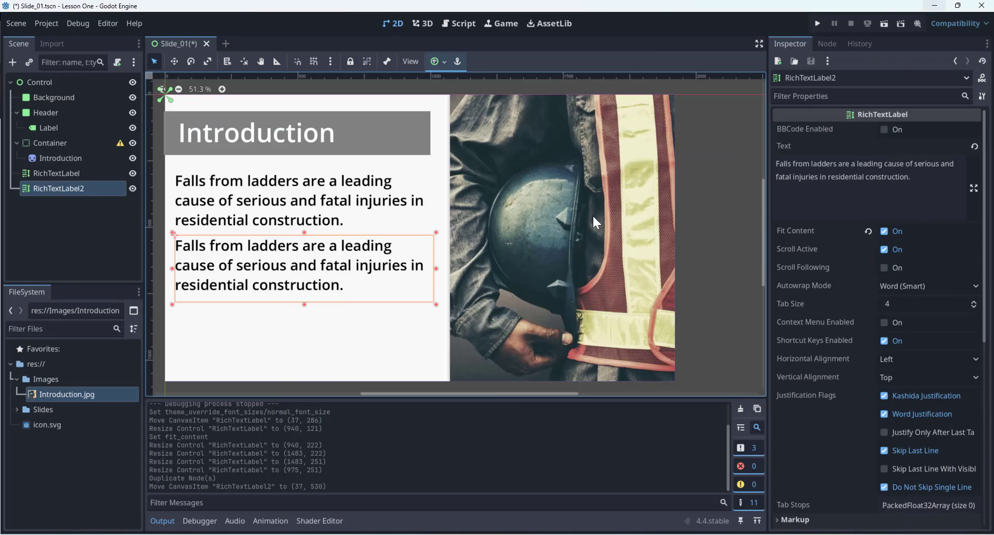
# - Replace RichTextLabel2's text with the copied course goals and move the label up to about (36, 513)
pyautogui.moveTo(852, 188); pyautogui.dragTo(740, 170)
pyautogui.hotkey('ctrl', 'v')
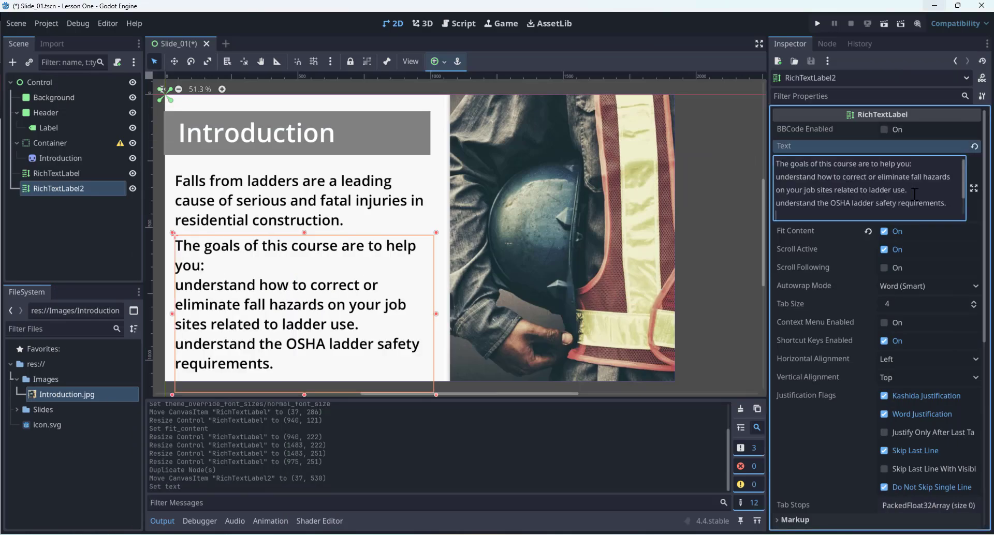
pyautogui.moveTo(262, 249); pyautogui.dragTo(260, 243)
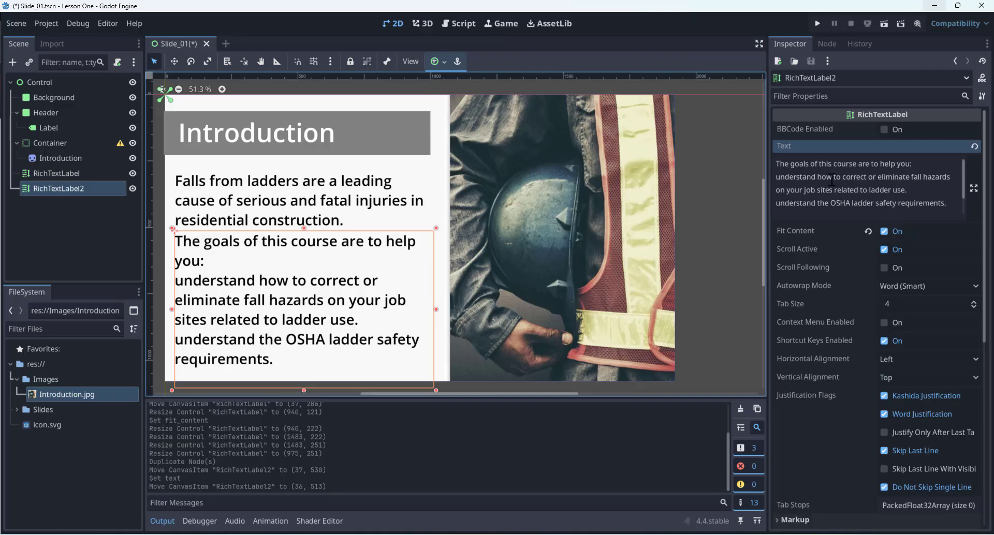
# - Copy and remove the two "understand" lines from RichTextLabel2's text, leaving only "The goals of this course are to help you:"
pyautogui.click(974, 189)
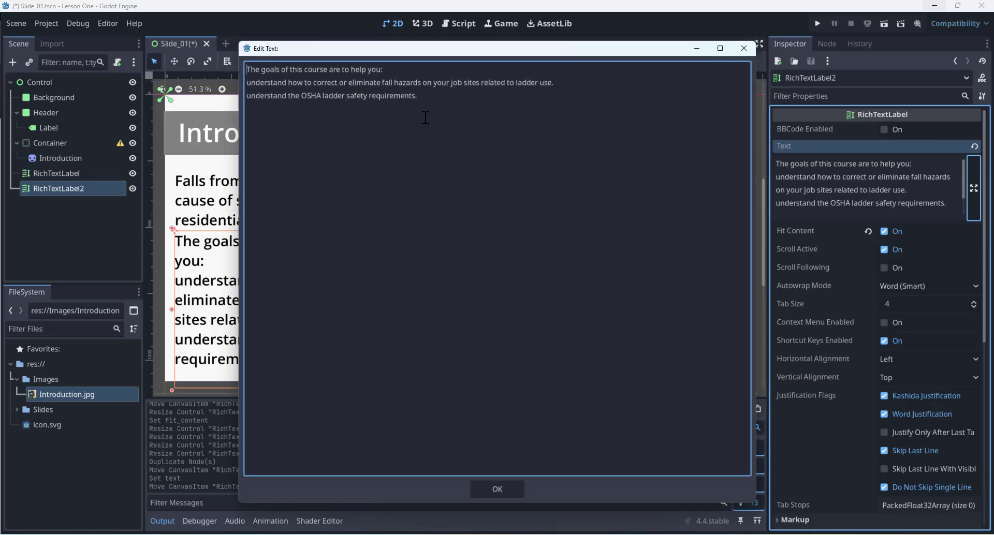
pyautogui.moveTo(445, 98); pyautogui.dragTo(195, 84)
pyautogui.press('super+c')
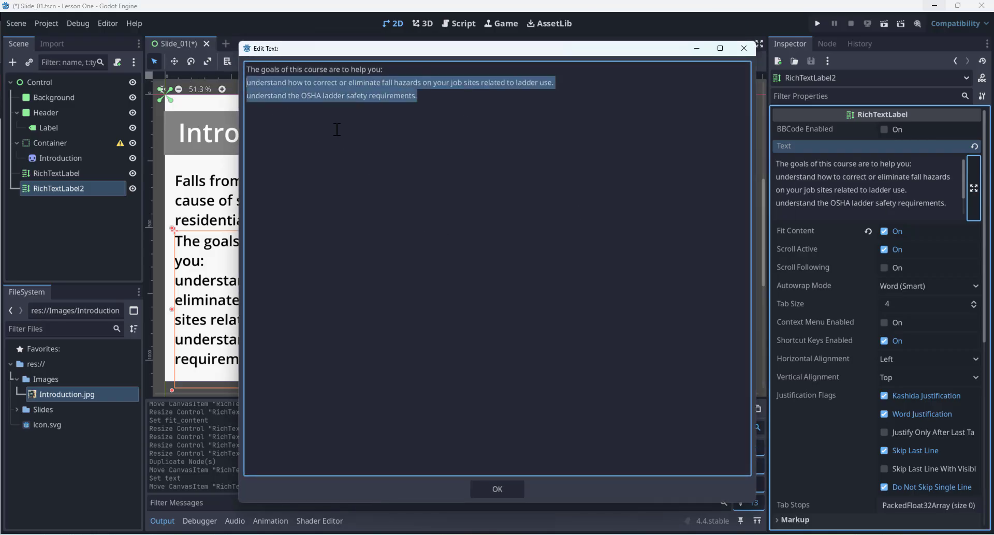
pyautogui.press('BackSpace')
pyautogui.press('BackSpace')
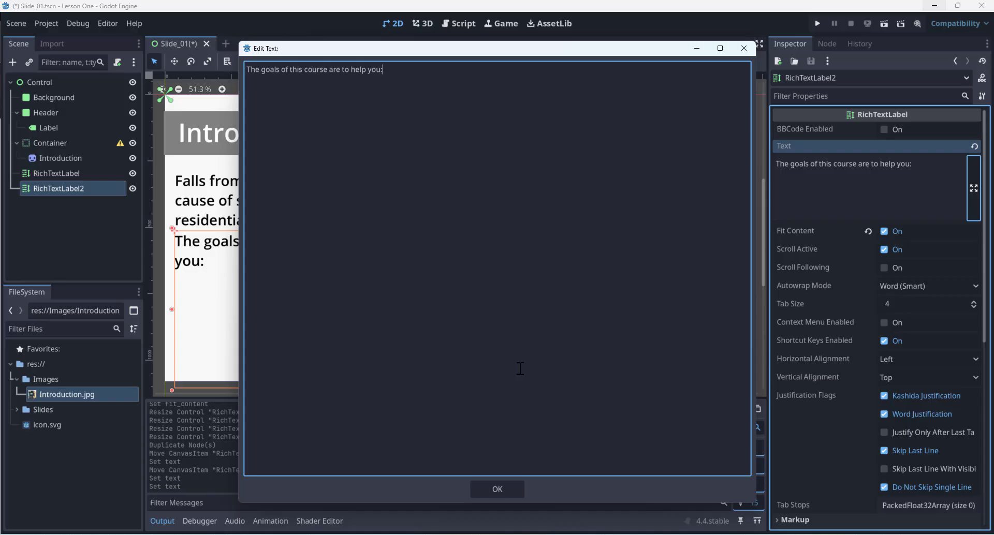
pyautogui.click(507, 489)
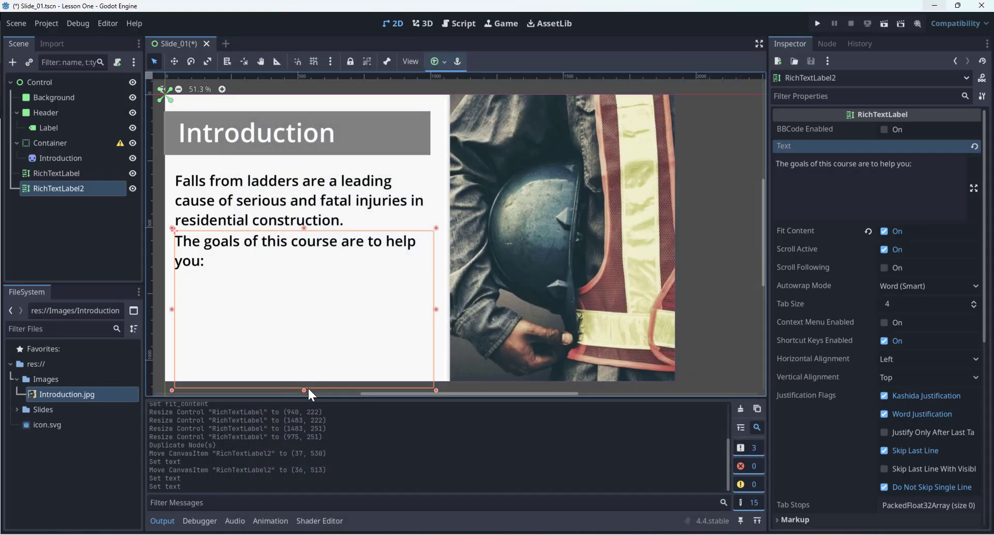
# - Remove the trailing line break from RichTextLabel2's text, shorten the label to about 975 × 166, and move it to about (35, 535)
pyautogui.moveTo(304, 391); pyautogui.dragTo(307, 292)
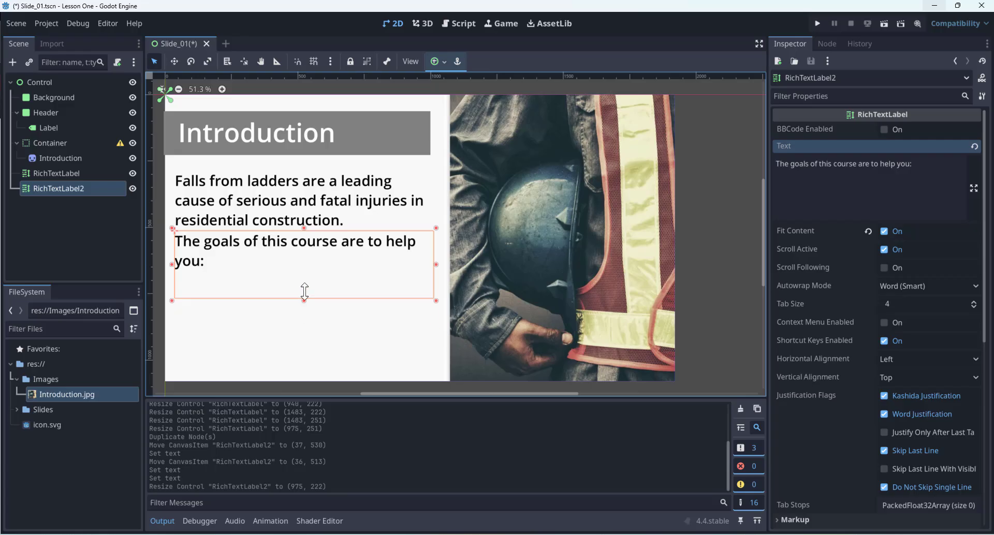
pyautogui.click(925, 165)
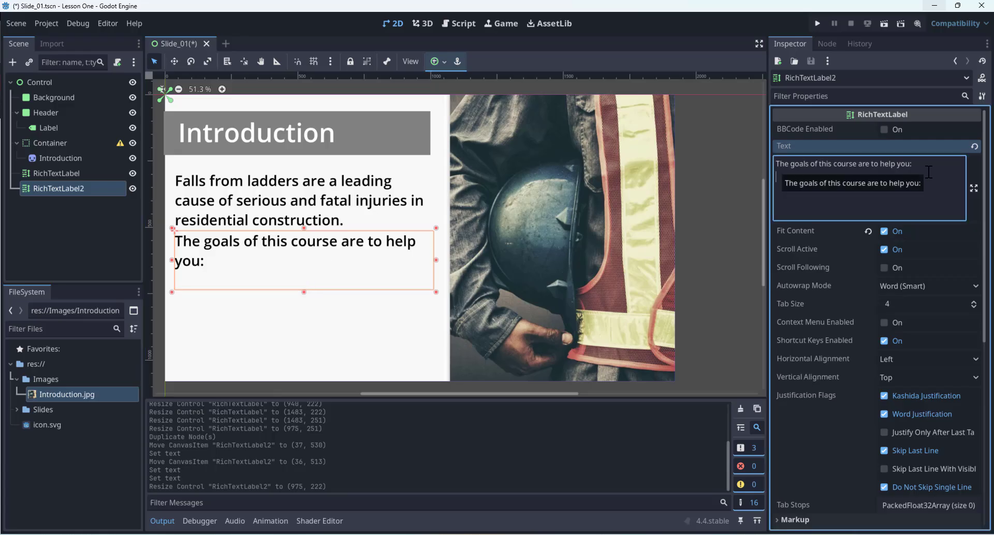
pyautogui.press('Return')
pyautogui.press('BackSpace')
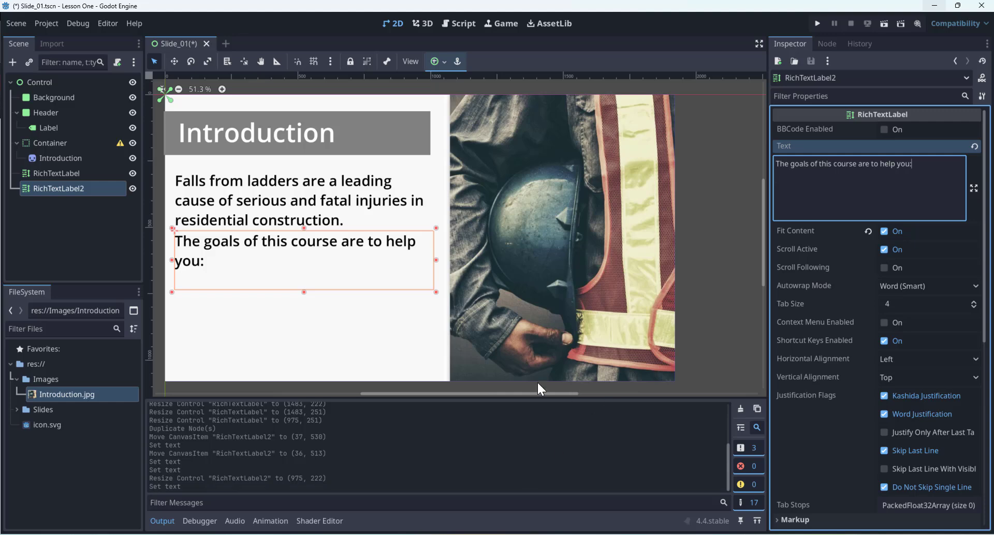
pyautogui.moveTo(299, 284); pyautogui.dragTo(273, 254)
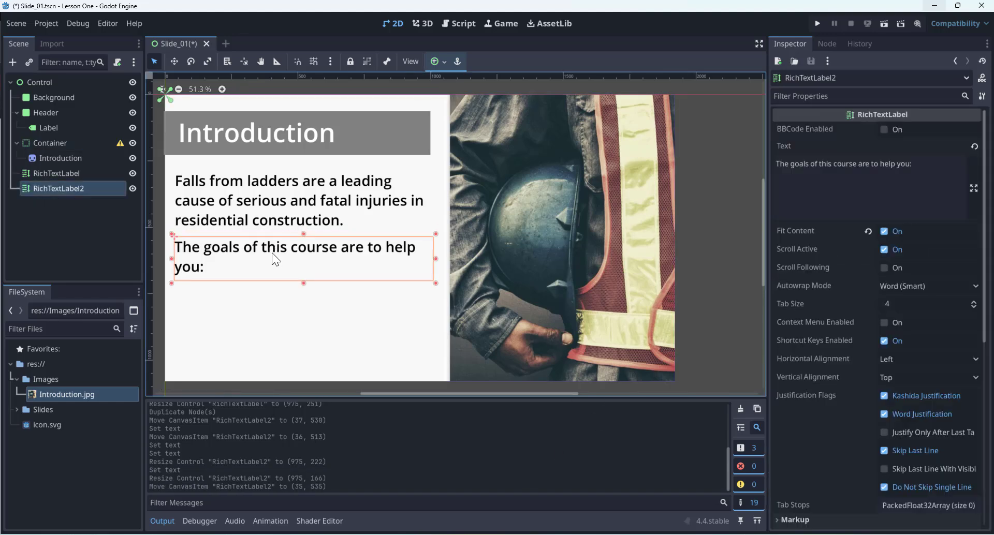
# - Duplicate RichTextLabel2 twice and place the copies below it at about (35, 713) and (35, 907)
pyautogui.hotkey('ctrl', 'd')
pyautogui.hotkey('ctrl', 'd')
pyautogui.moveTo(269, 252); pyautogui.dragTo(298, 300)
# - Replace RichTextLabel3's text with the copied "understand" lines, then copy and delete the OSHA line, leaving only the fall hazards line
pyautogui.click(932, 189)
pyautogui.hotkey('ctrl', 'a')
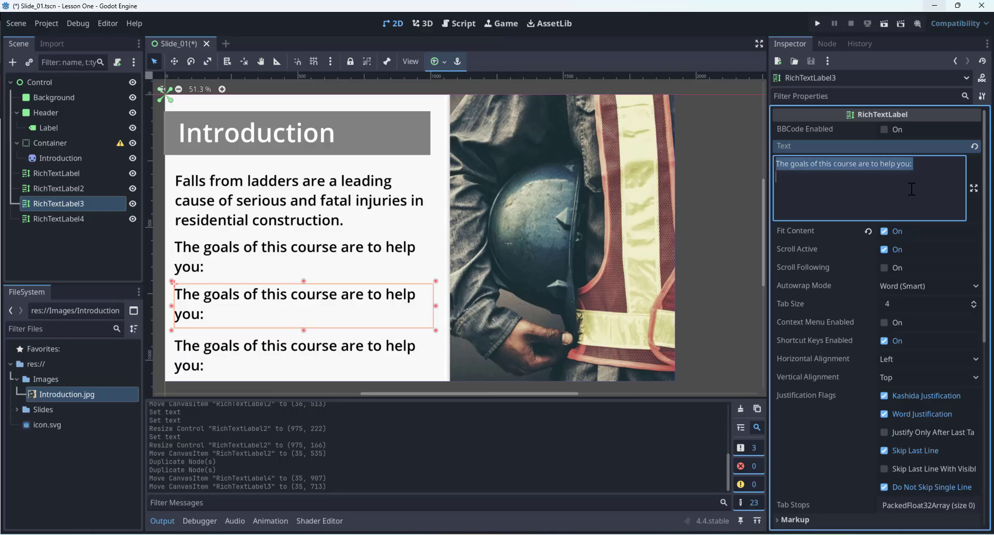
pyautogui.press('super+v')
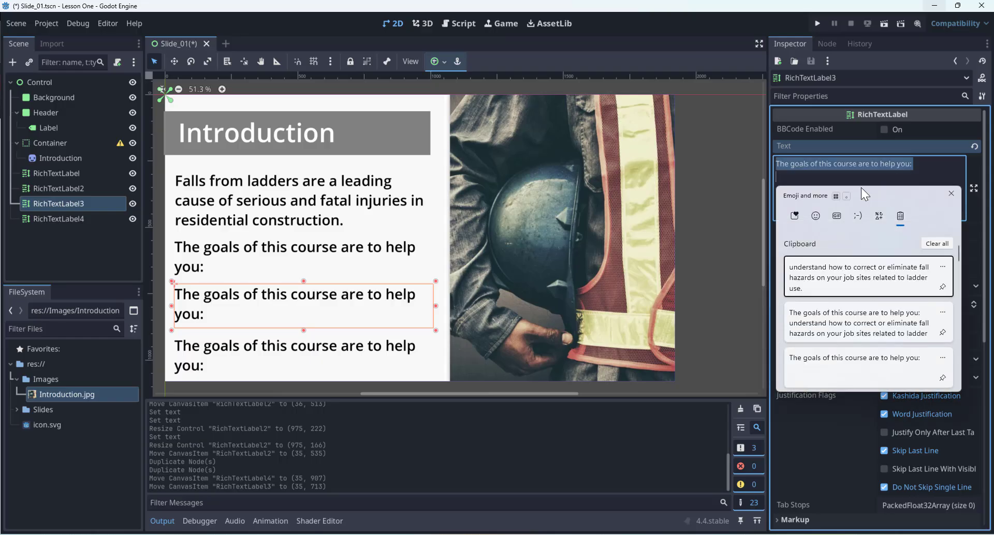
pyautogui.click(860, 275)
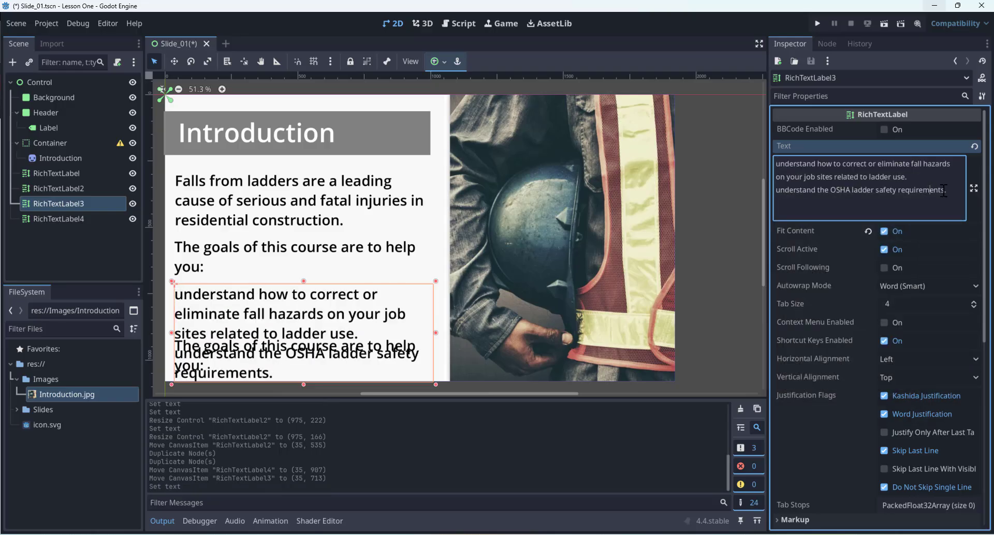
pyautogui.moveTo(946, 191); pyautogui.dragTo(761, 199)
pyautogui.hotkey('ctrl', 'c')
pyautogui.press('BackSpace')
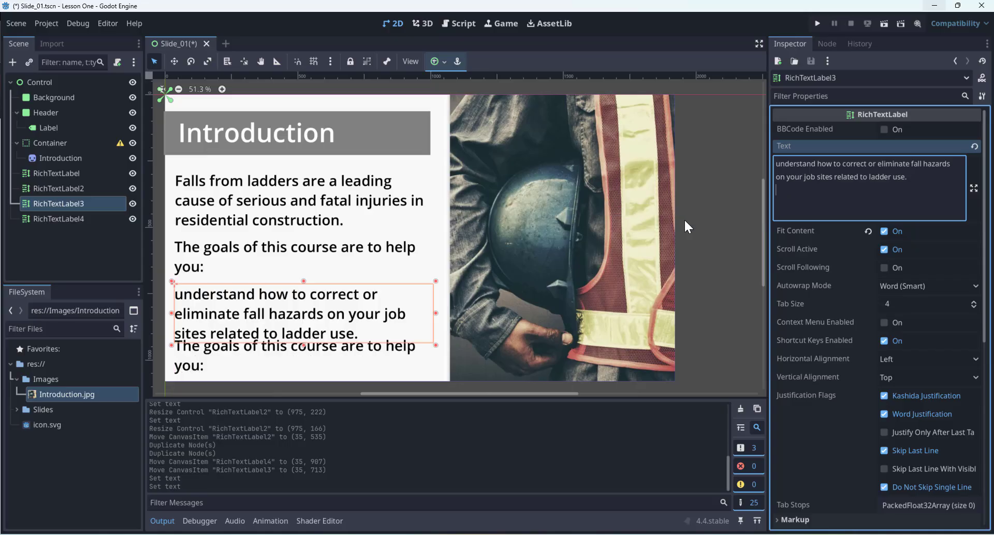
pyautogui.press('BackSpace')
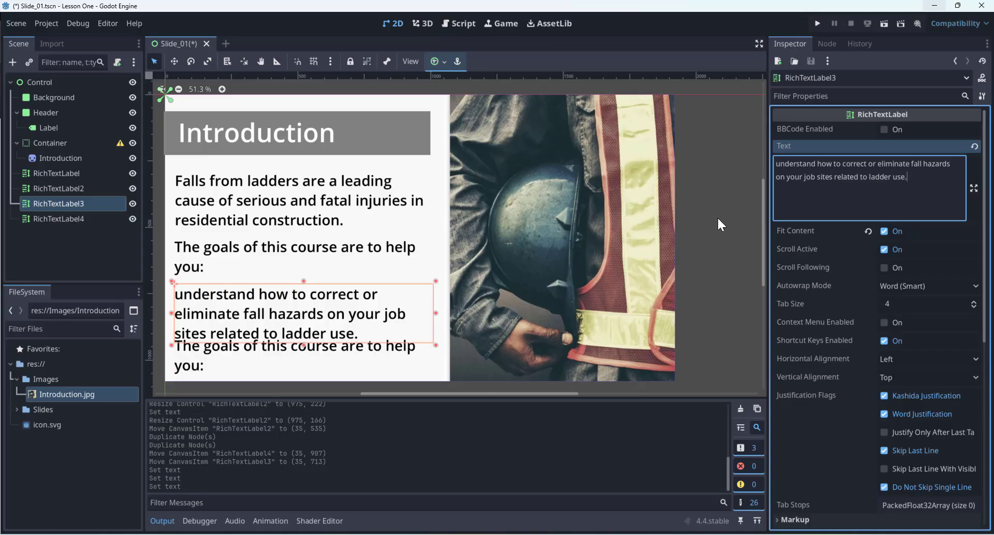
# - Replace RichTextLabel4's text with "understand the OSHA ladder safety requirements."
pyautogui.click(359, 355)
pyautogui.click(862, 183)
pyautogui.hotkey('ctrl', 'a')
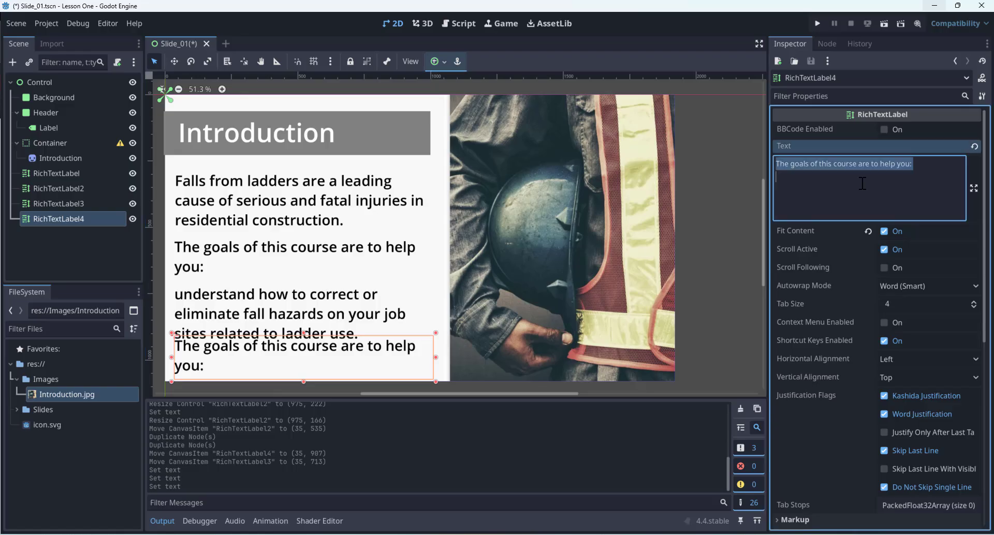
pyautogui.hotkey('ctrl', 'v')
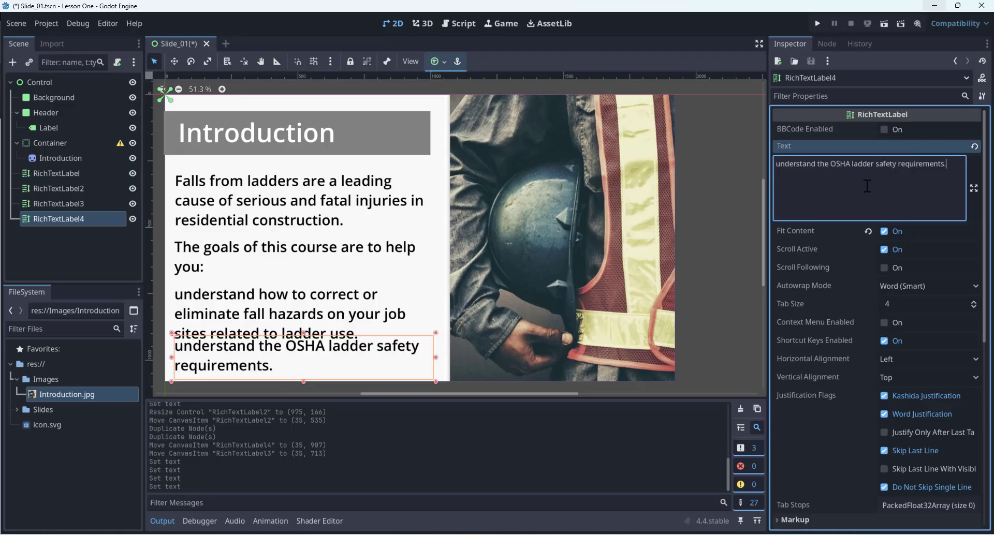
# - Move RichTextLabel3 up to about (36, 681) and set the normal font size of all four RichTextLabels to 48 px
pyautogui.moveTo(291, 304); pyautogui.dragTo(281, 294)
pyautogui.keyDown('shift'); pyautogui.click(230, 223); pyautogui.keyUp('shift')
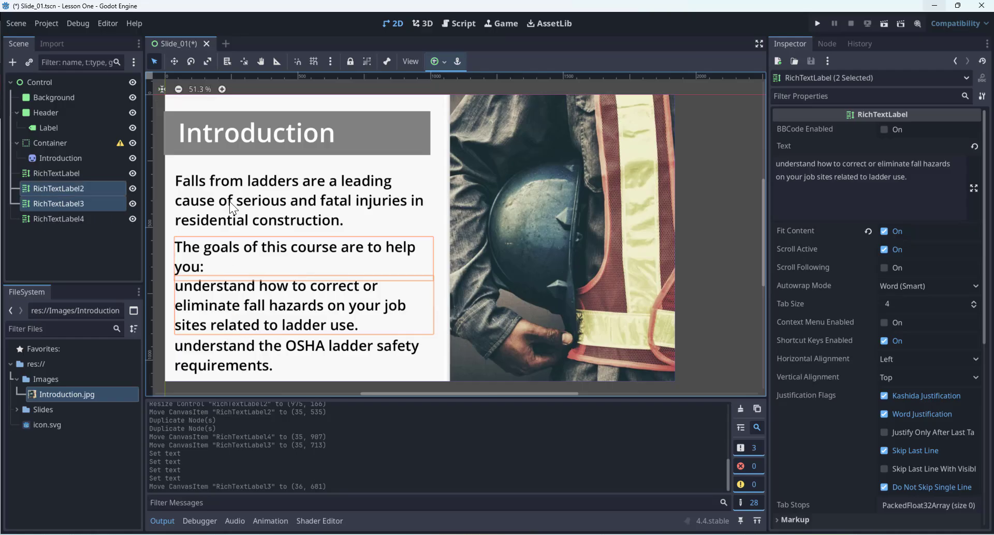
pyautogui.keyDown('shift'); pyautogui.click(233, 208); pyautogui.keyUp('shift')
pyautogui.keyDown('shift'); pyautogui.click(210, 365); pyautogui.keyUp('shift')
pyautogui.scroll(-5, 880, 341)
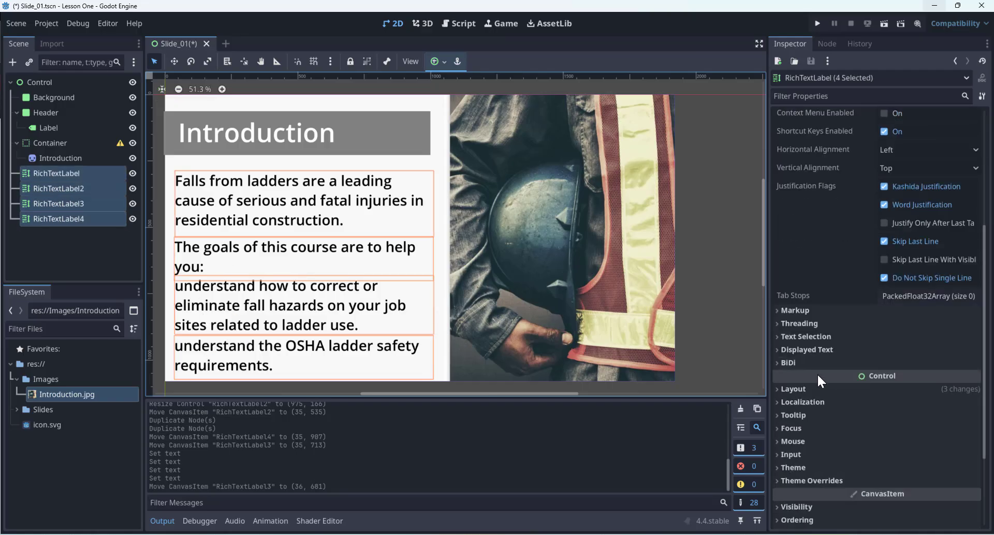
pyautogui.scroll(-3, 817, 374)
pyautogui.click(782, 359)
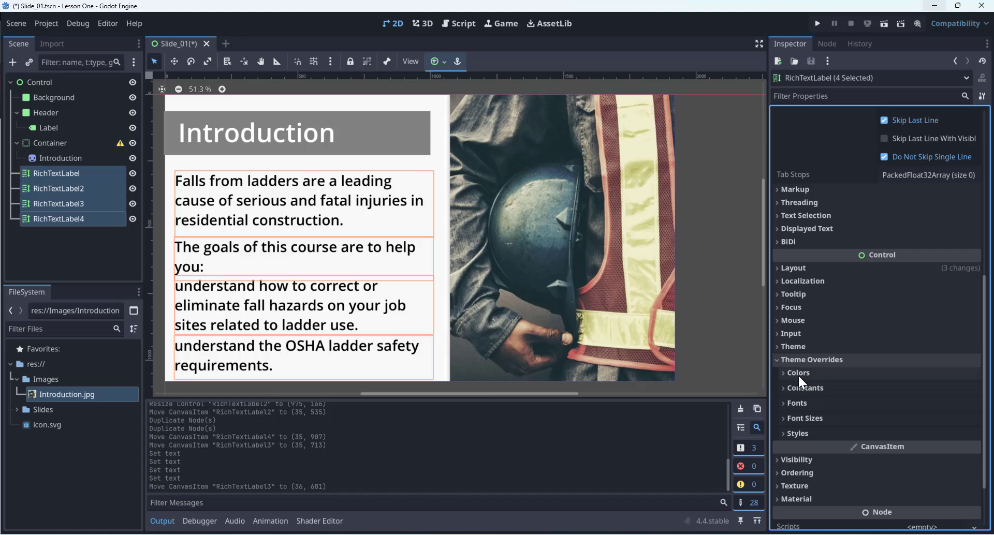
pyautogui.click(783, 418)
pyautogui.scroll(-2, 852, 447)
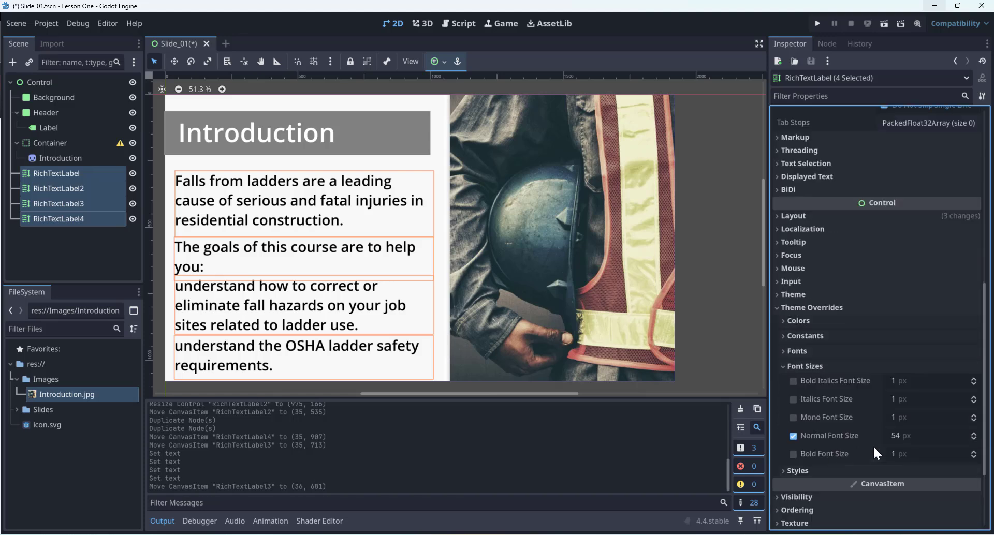
pyautogui.click(912, 440)
pyautogui.write('48')
pyautogui.press('Return')
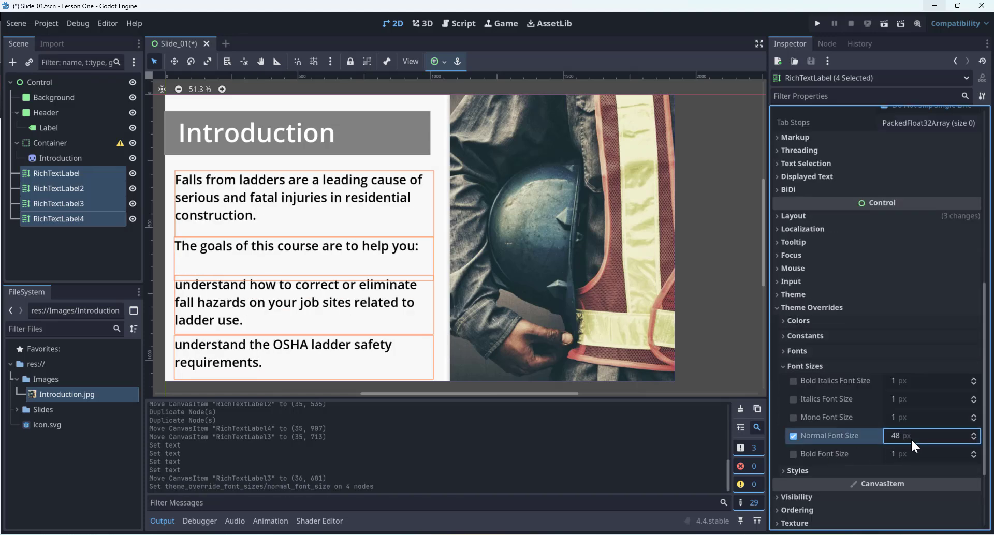
# - Reposition RichTextLabel2 to about (31, 497), RichTextLabel3 to about (39, 600) and RichTextLabel4 to about (40, 860)
pyautogui.click(159, 240)
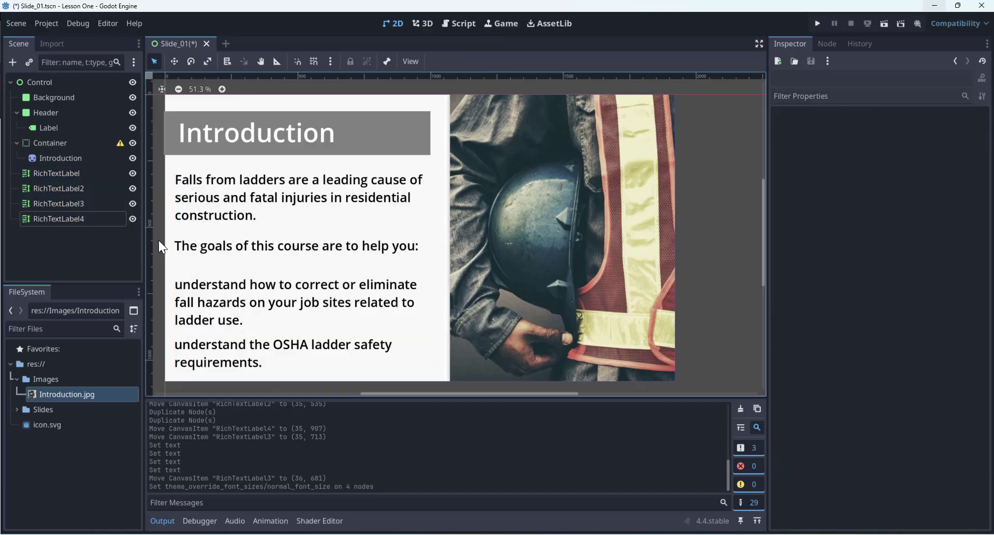
pyautogui.click(241, 202)
pyautogui.click(261, 250)
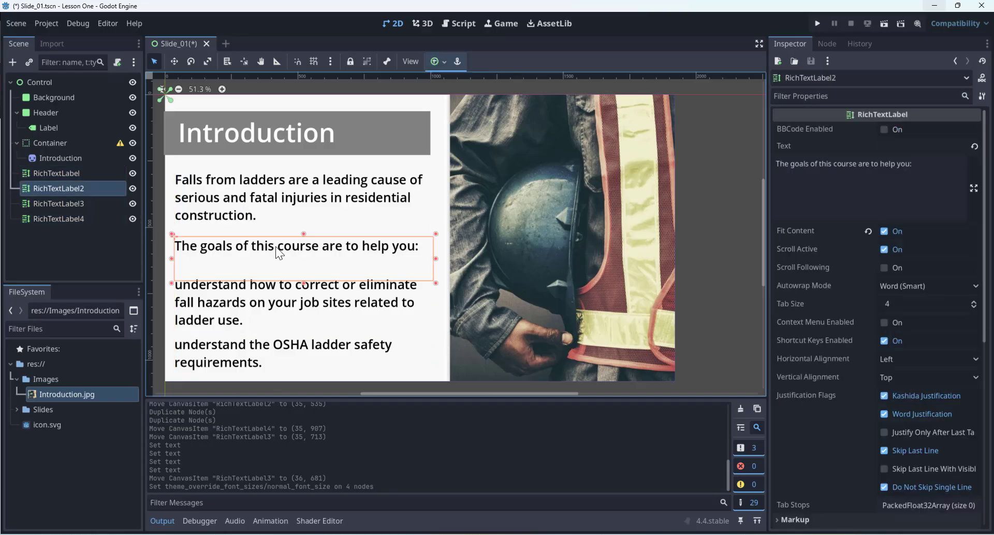
pyautogui.moveTo(275, 246); pyautogui.dragTo(275, 237)
pyautogui.moveTo(265, 291); pyautogui.dragTo(264, 272)
pyautogui.moveTo(228, 351); pyautogui.dragTo(230, 339)
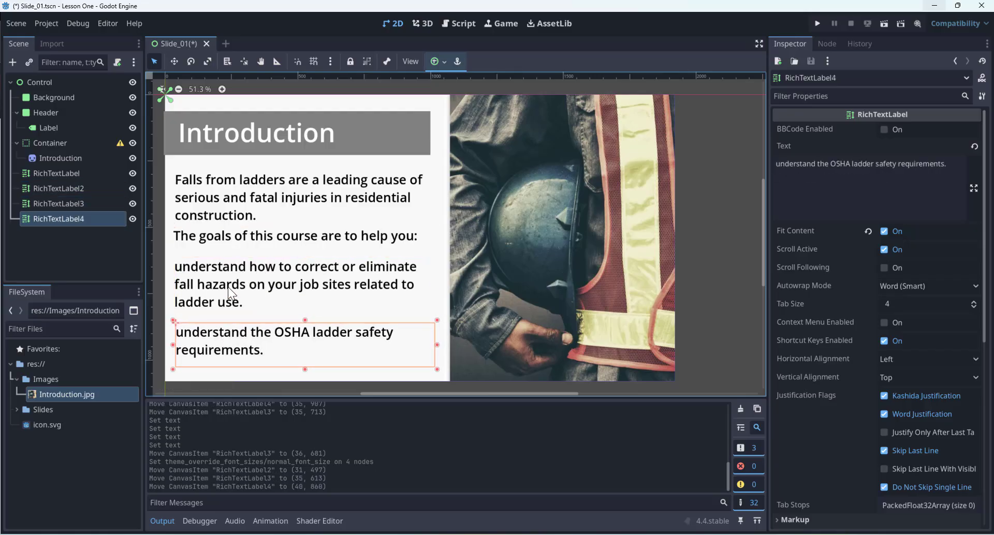
pyautogui.moveTo(228, 287); pyautogui.dragTo(225, 282)
# - Shorten the first RichTextLabel, the "Falls from ladders" paragraph, to about 975 × 224
pyautogui.click(258, 205)
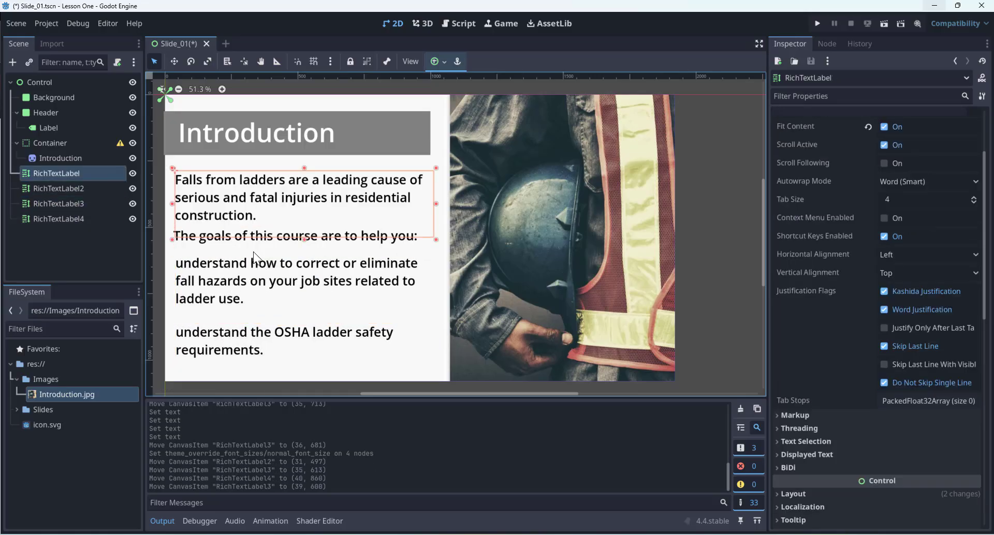
pyautogui.click(231, 272)
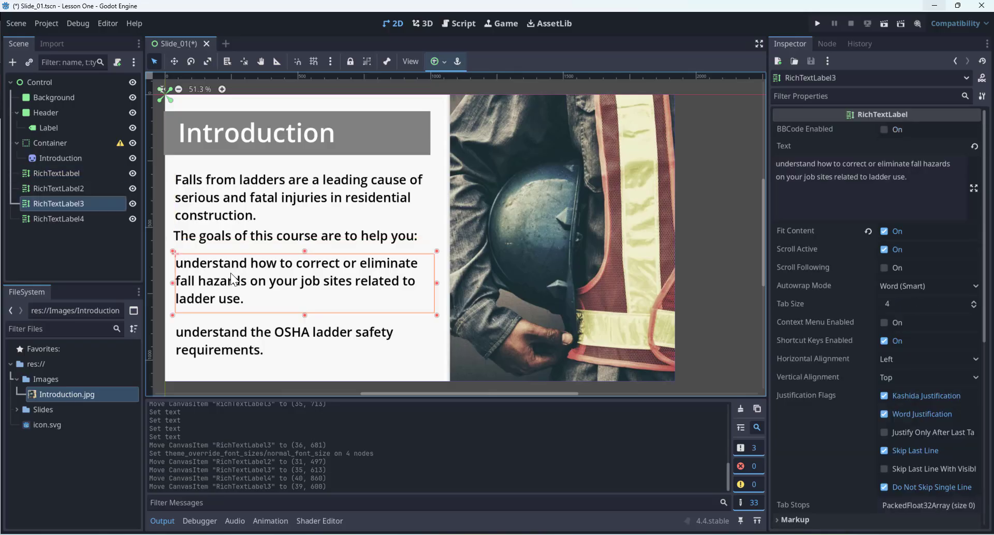
pyautogui.click(926, 184)
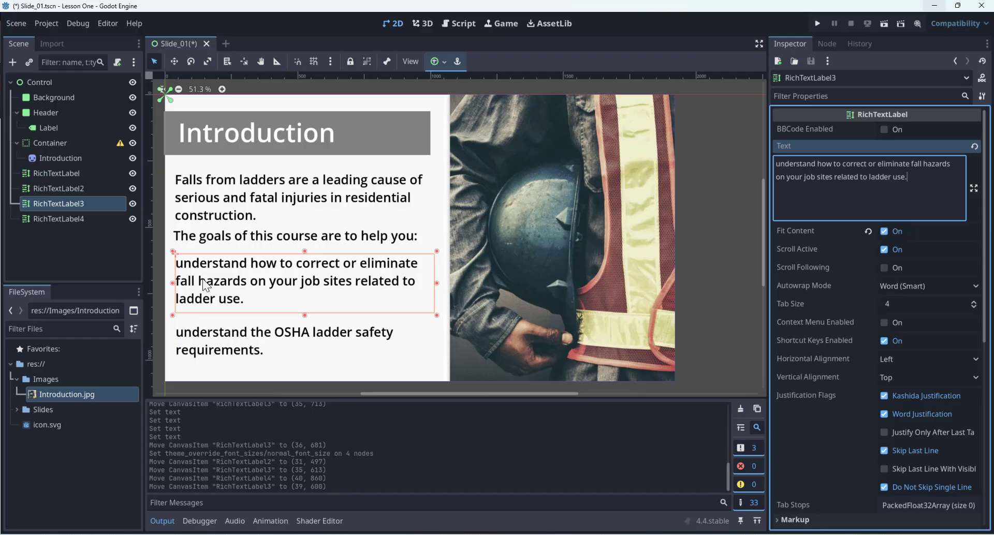
pyautogui.click(223, 214)
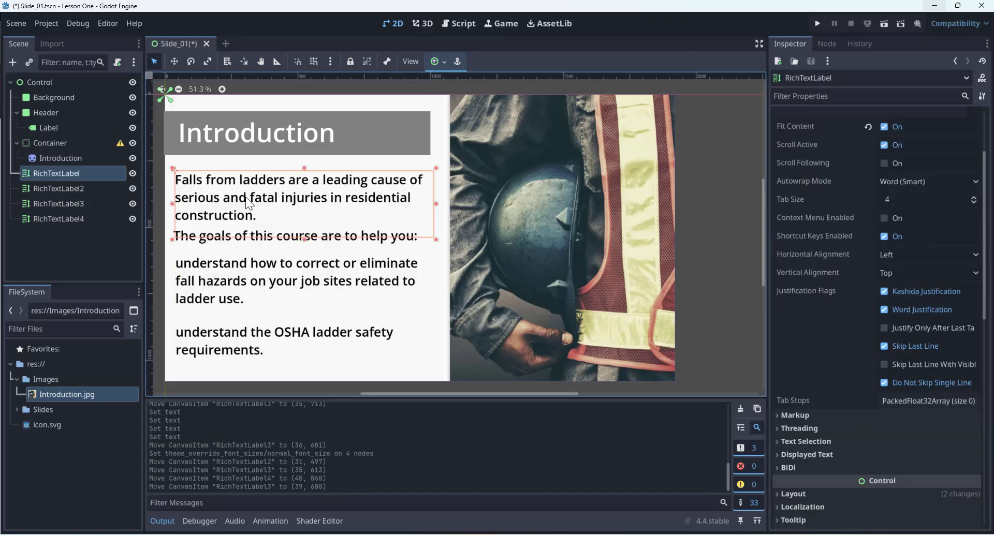
pyautogui.moveTo(303, 238); pyautogui.dragTo(304, 231)
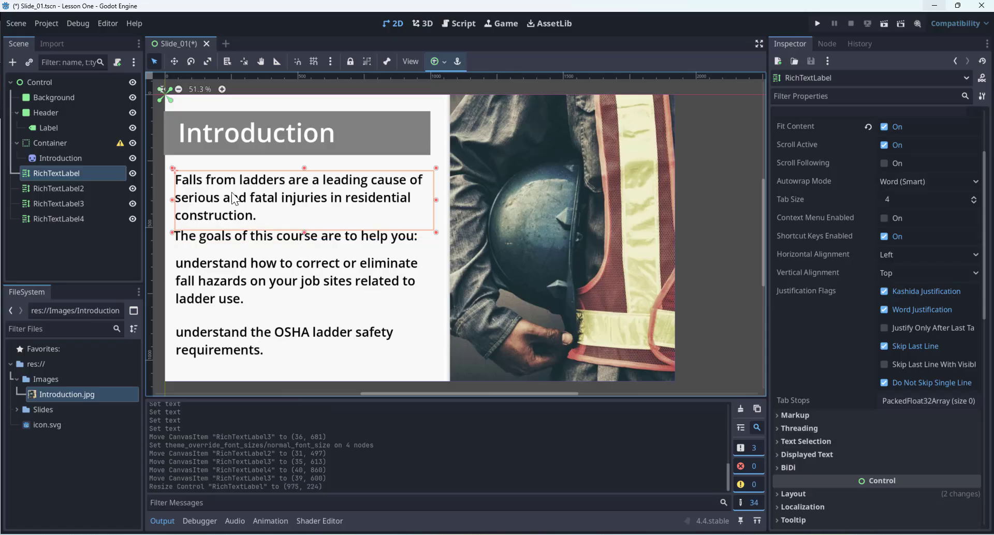
pyautogui.scroll(3, 855, 198)
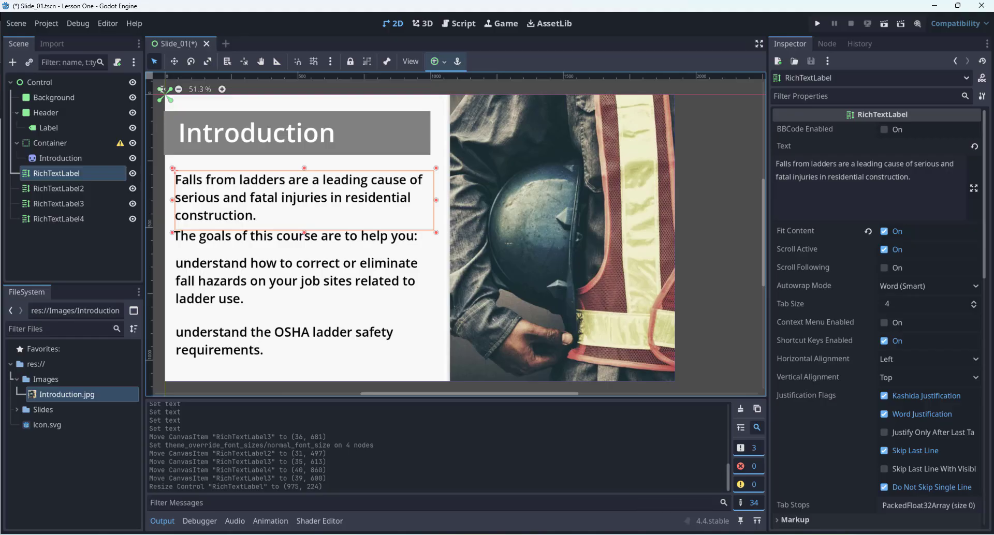
# - Switch to Chrome, search Google for "BBCode godot" in a new tab, and open the Godot Docs page on BBCode in RichTextLabel
pyautogui.moveTo(543, 533)
pyautogui.click(579, 505)
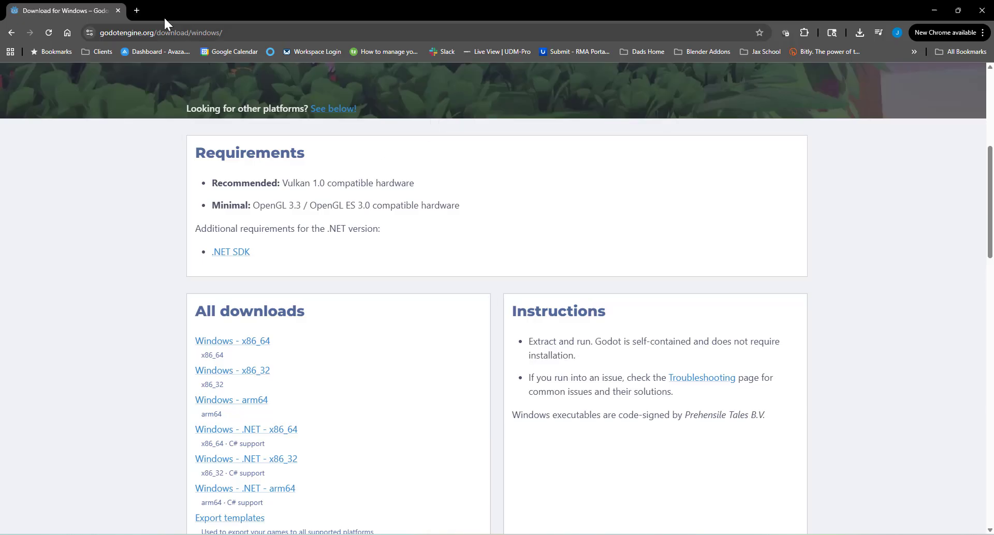
pyautogui.click(136, 10)
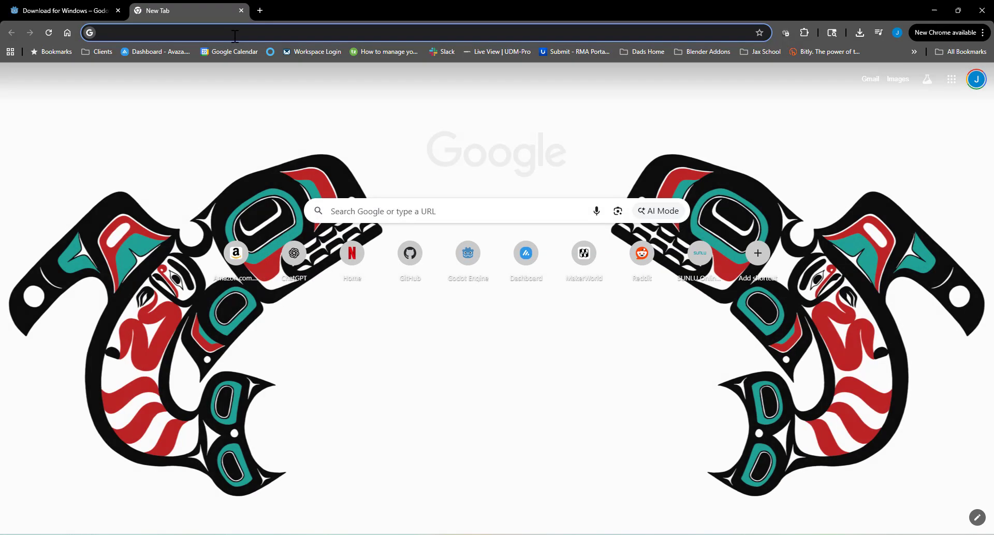
pyautogui.write('BBCode godot')
pyautogui.press('Return')
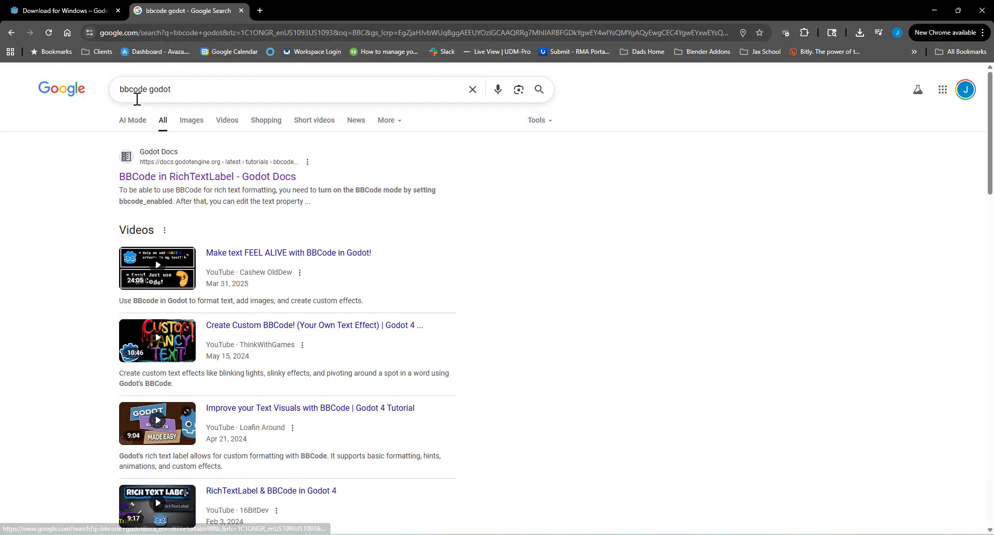
pyautogui.click(195, 181)
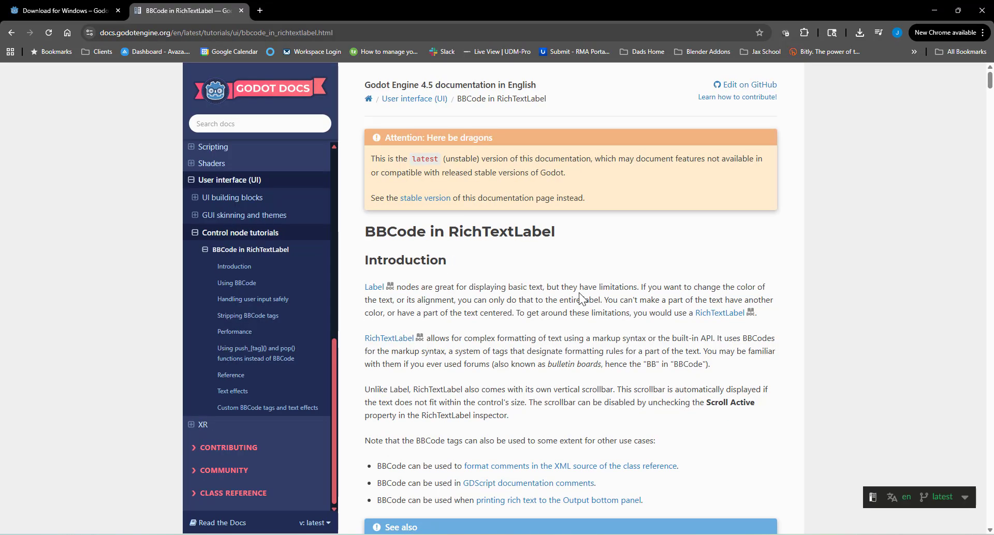
# - Look through the BBCode in RichTextLabel documentation down to the Reference table of tags and examples
pyautogui.scroll(-11, 682, 289)
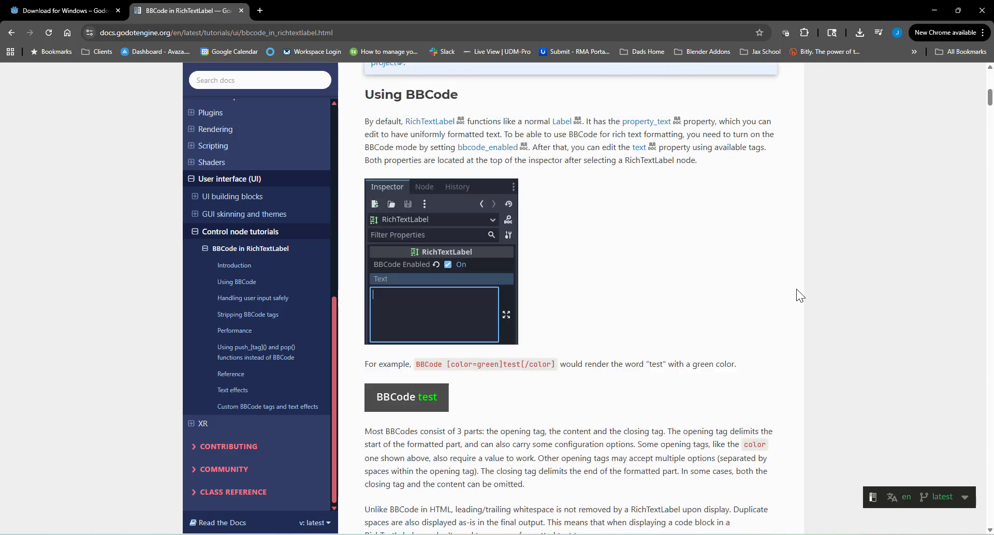
pyautogui.scroll(-7, 803, 293)
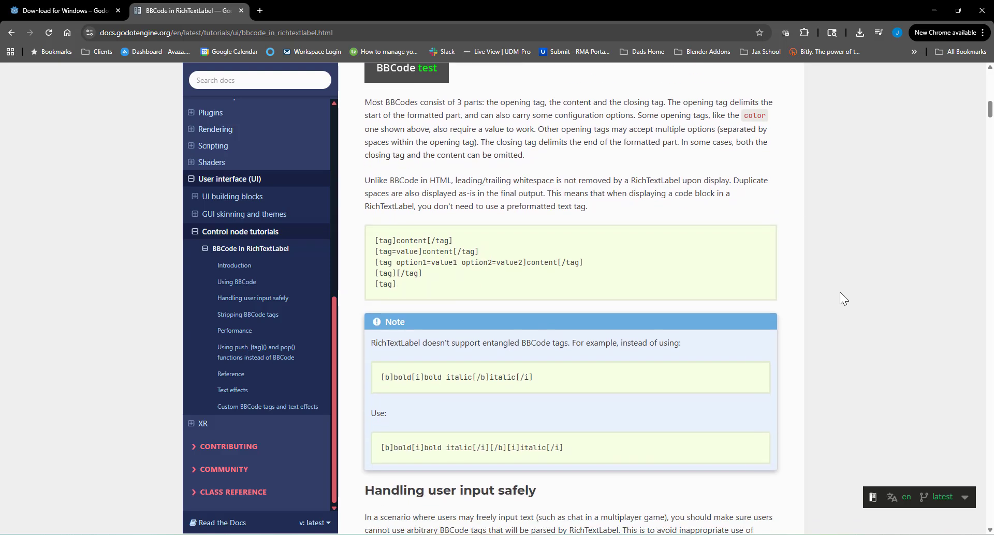
pyautogui.scroll(-4, 942, 283)
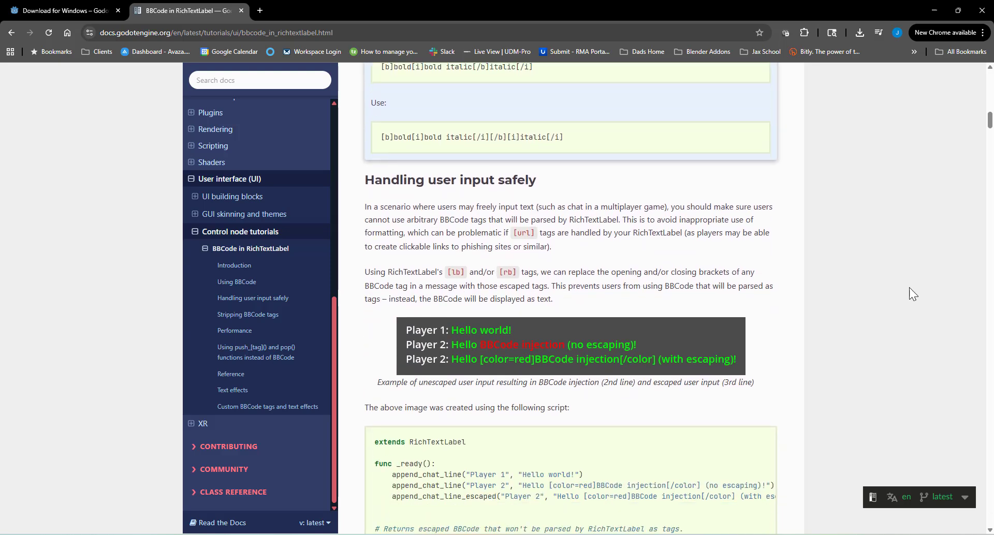
pyautogui.scroll(-6, 909, 288)
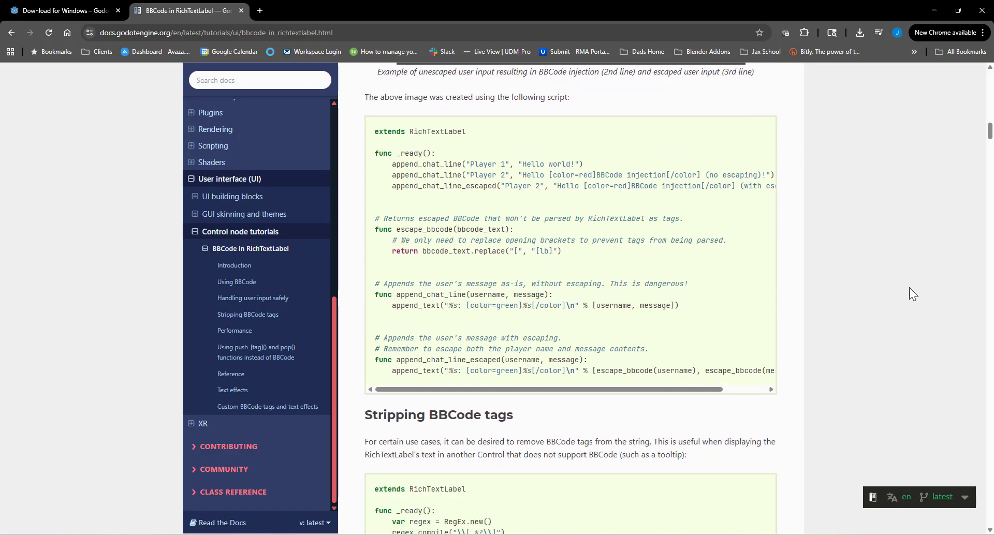
pyautogui.scroll(-7, 855, 298)
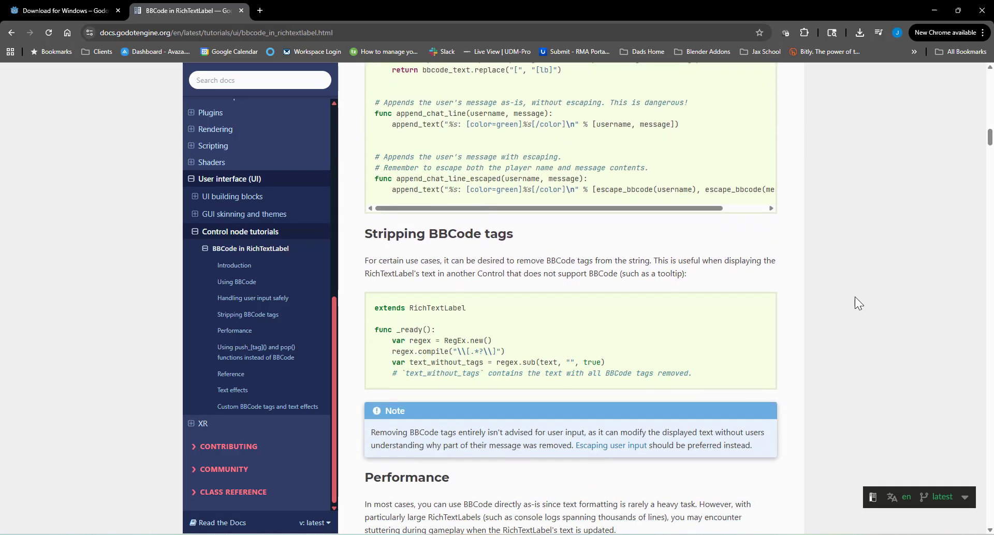
pyautogui.scroll(-7, 855, 298)
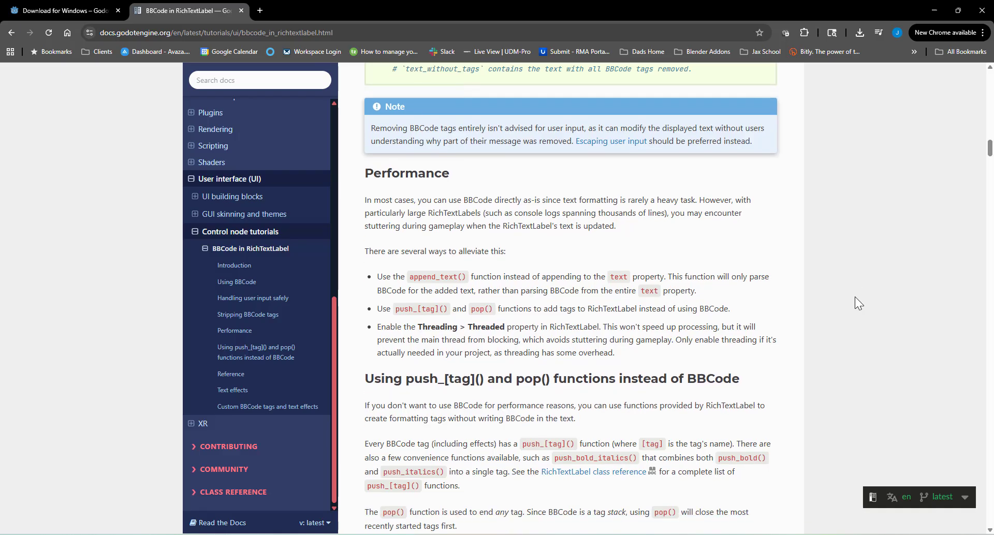
pyautogui.scroll(-8, 855, 297)
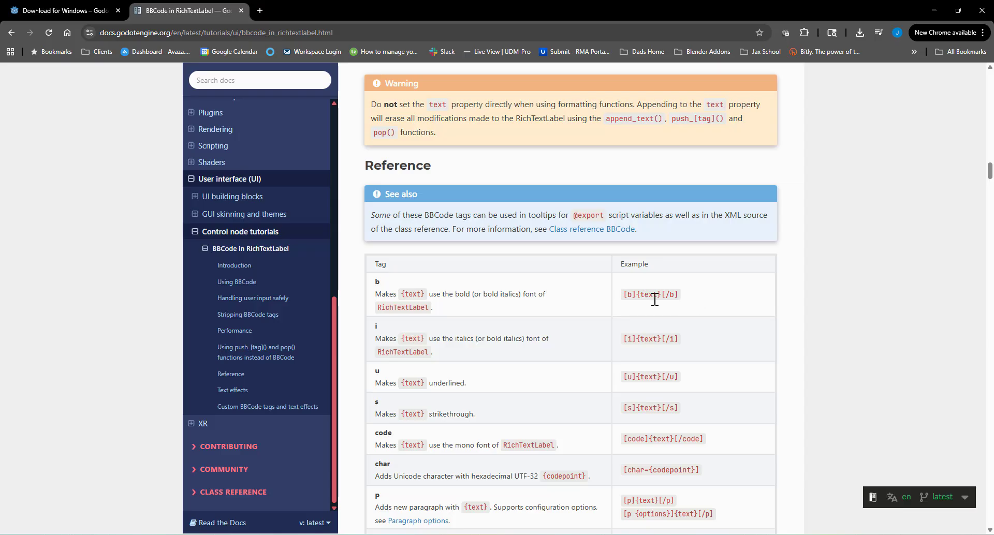
# - Examine the BBCode tag reference table for RichTextLabel, including the bold, image, font, color and list tags
pyautogui.moveTo(637, 295); pyautogui.dragTo(625, 295)
pyautogui.scroll(-2, 426, 361)
pyautogui.scroll(-5, 465, 368)
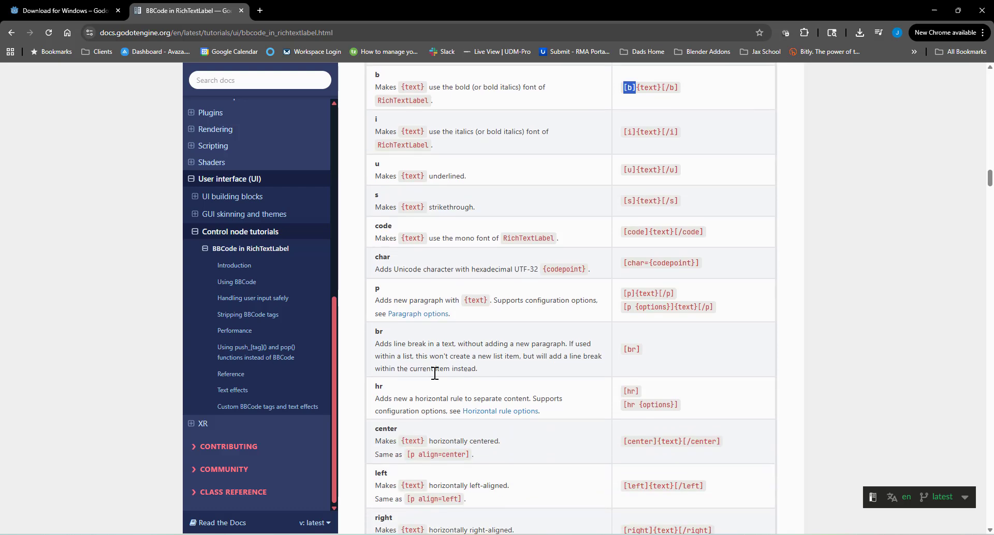
pyautogui.scroll(-9, 465, 368)
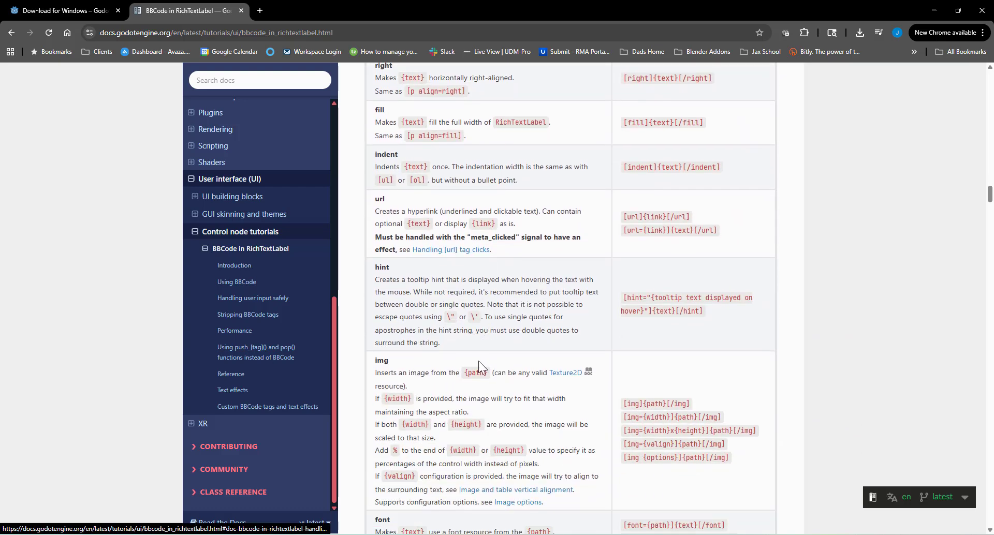
pyautogui.scroll(-6, 450, 357)
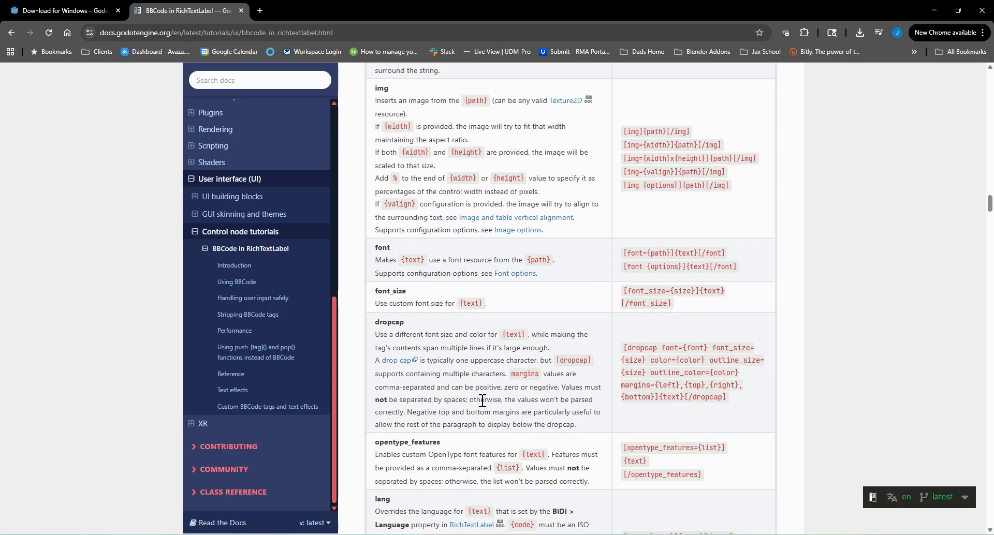
pyautogui.scroll(-7, 452, 379)
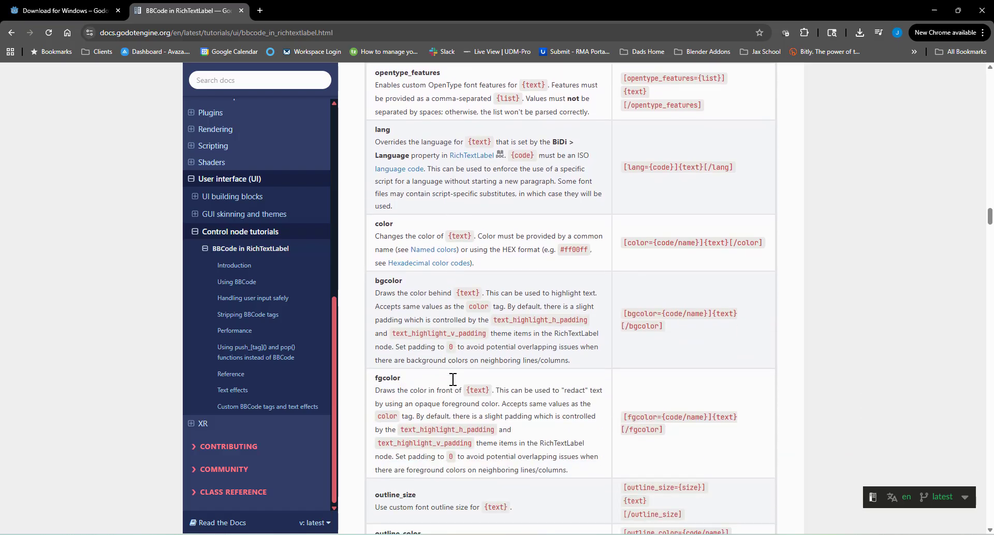
pyautogui.scroll(-8, 439, 353)
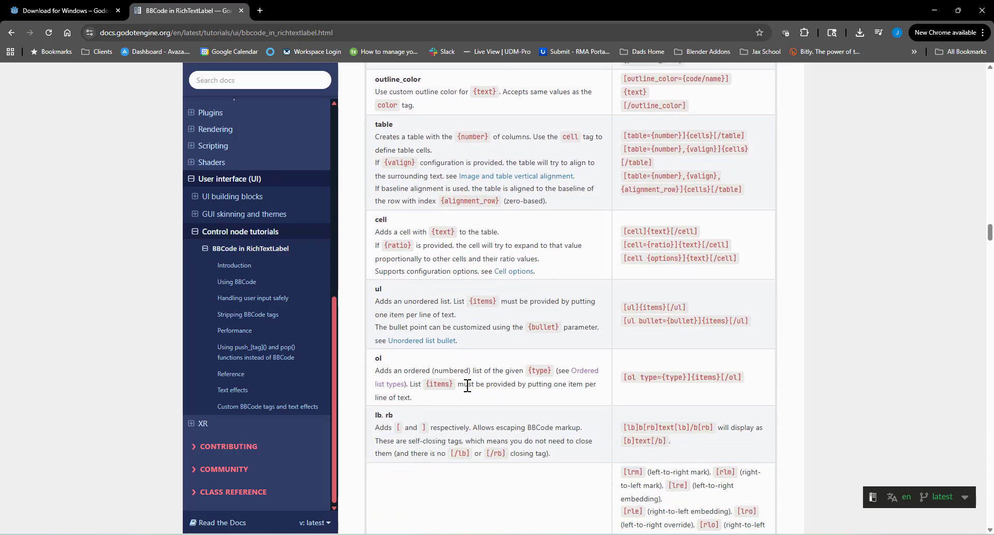
pyautogui.scroll(-6, 466, 386)
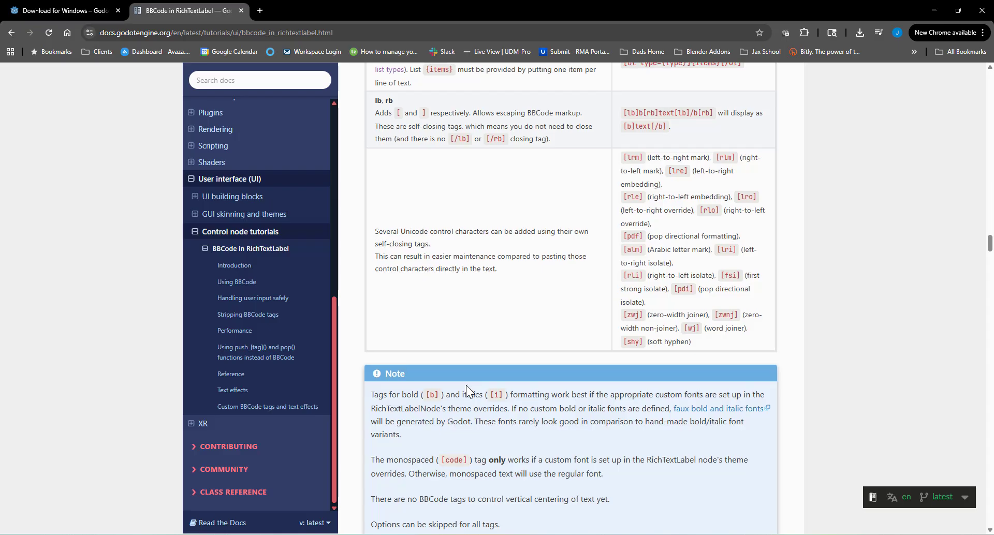
pyautogui.scroll(20, 533, 331)
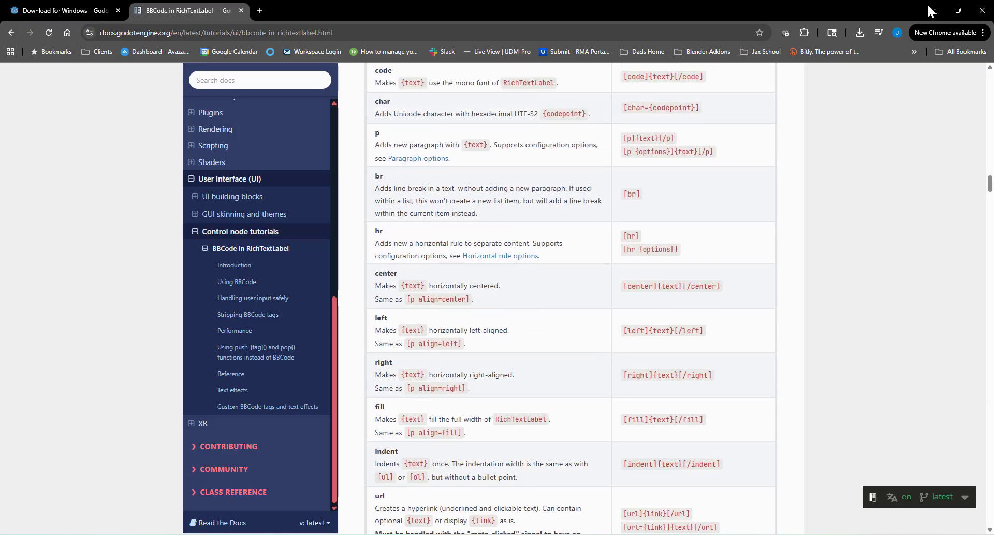
# - Switch to Godot and wrap the word "serious" in [b] and [/b] tags in the first RichTextLabel's text
pyautogui.click(933, 10)
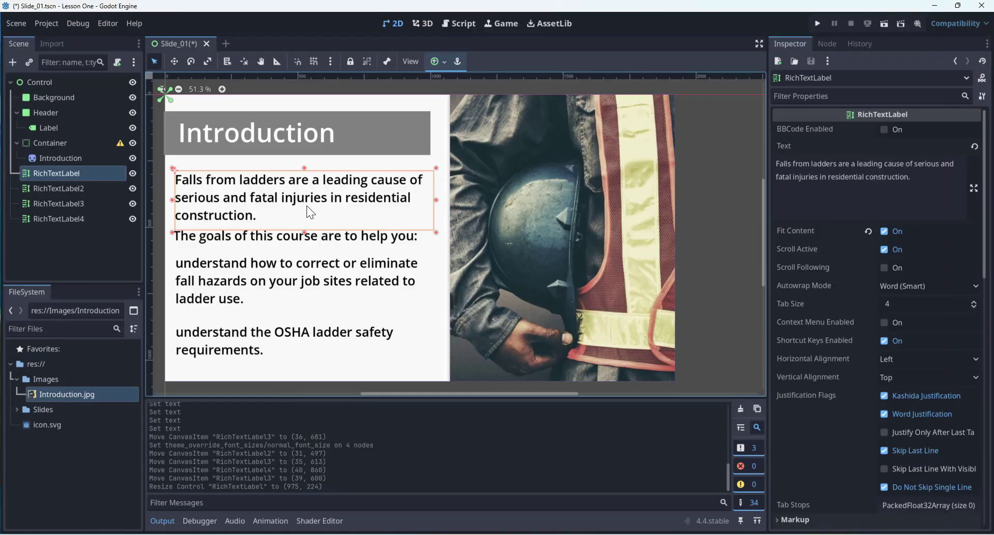
pyautogui.click(974, 188)
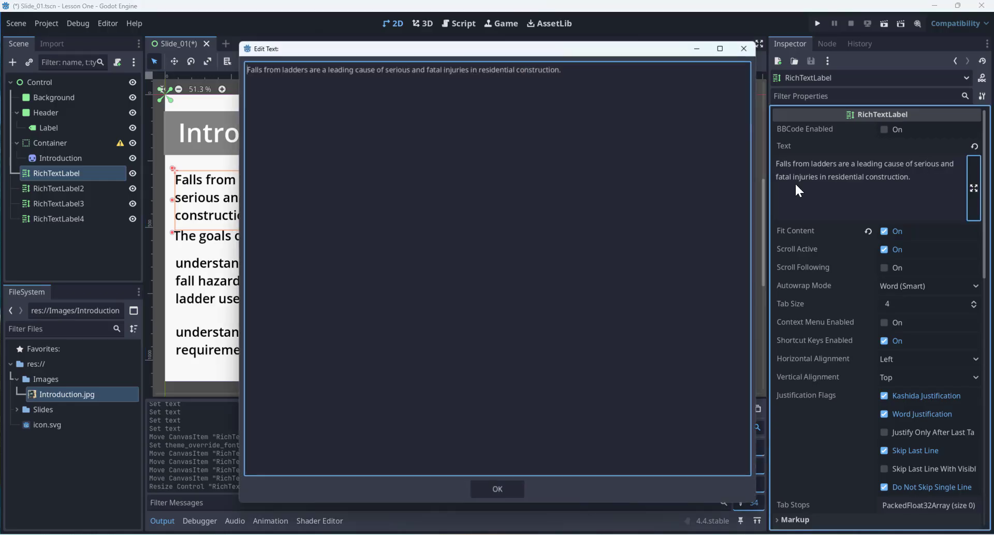
pyautogui.click(386, 71)
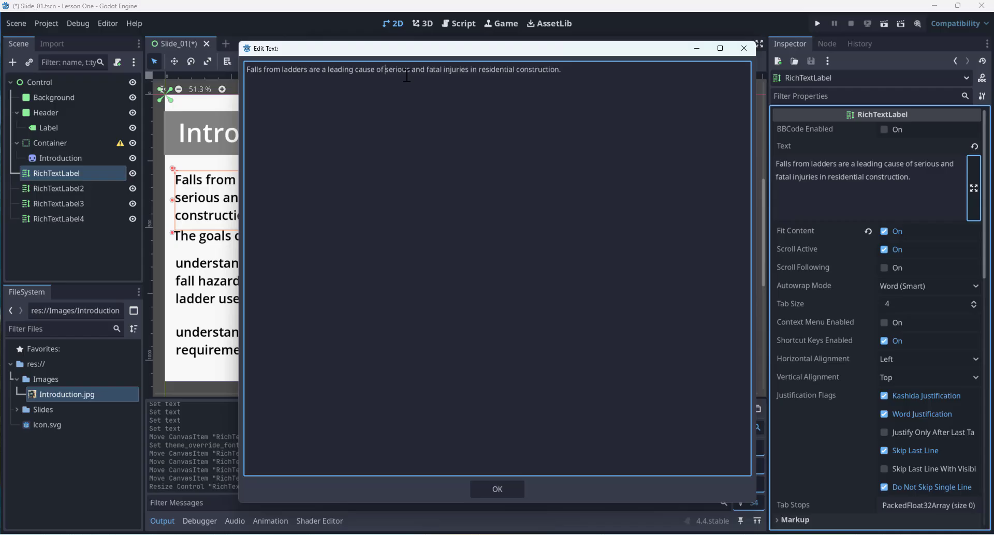
pyautogui.write('[')
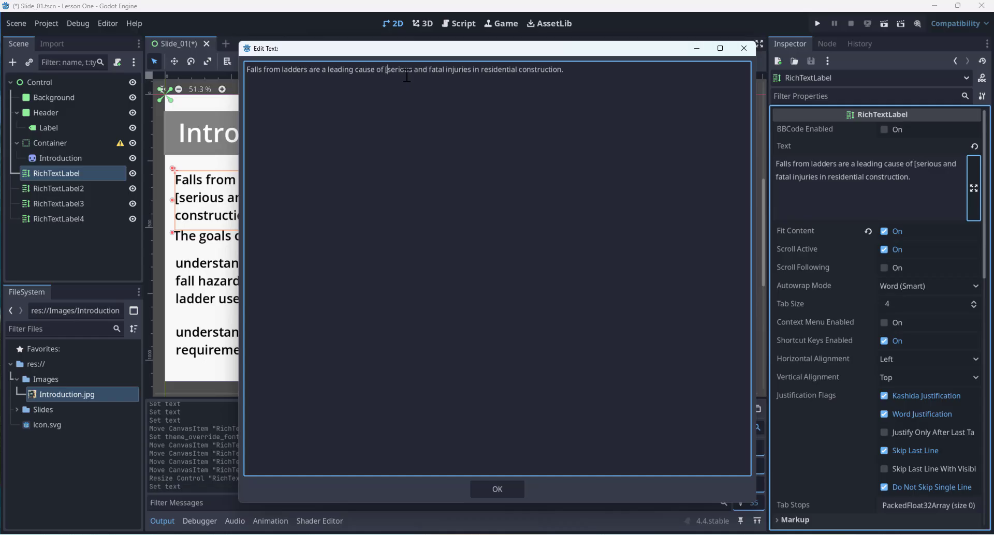
pyautogui.write('b]')
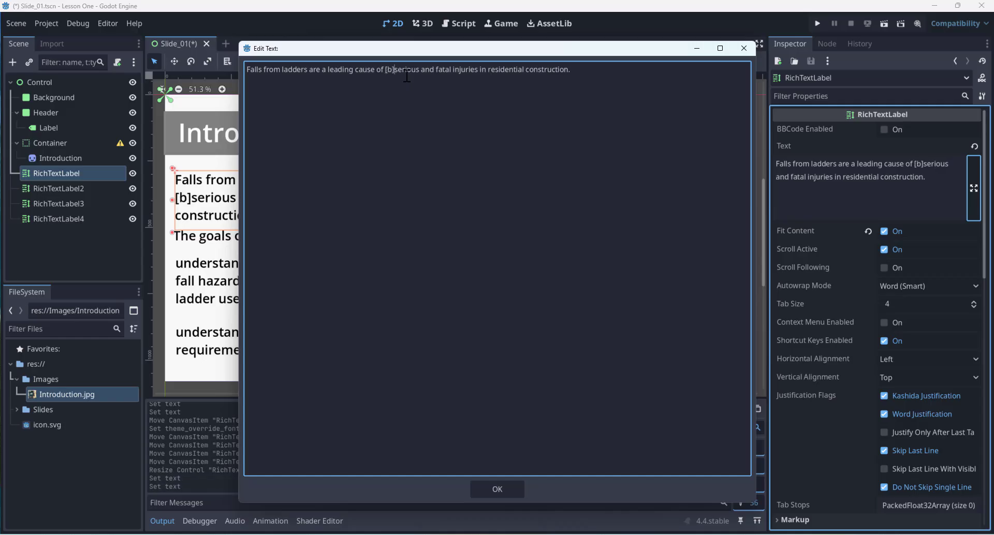
pyautogui.click(421, 70)
pyautogui.write('[')
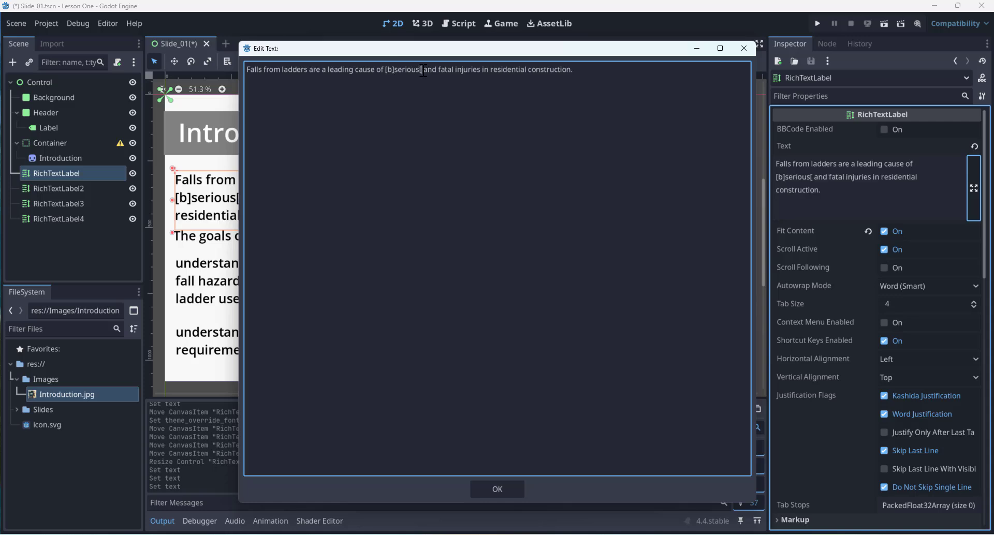
pyautogui.write('/b]')
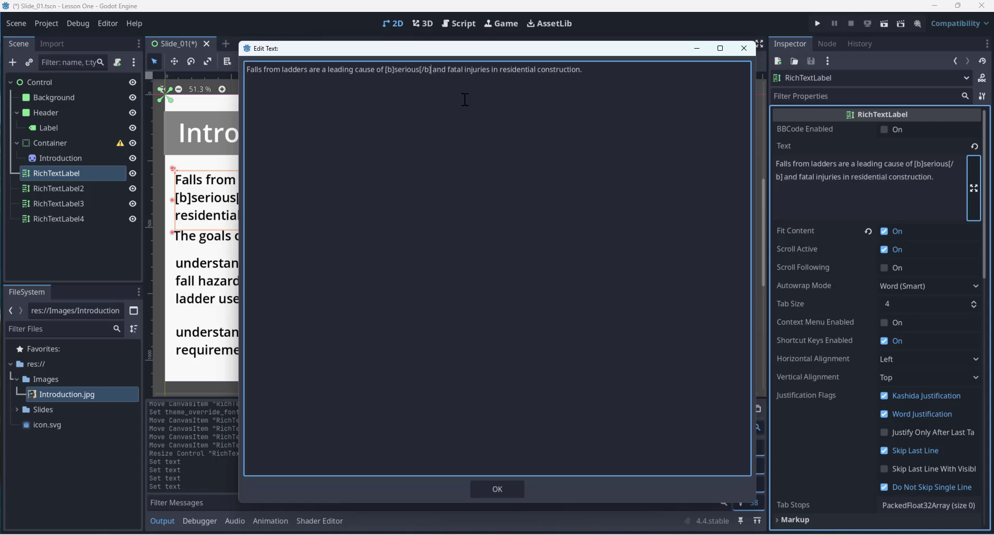
# - Wrap the word "fatal" in [b] and [/b] tags in the same text and accept the edited text
pyautogui.click(448, 69)
pyautogui.moveTo(530, 48)
pyautogui.mouseDown()
pyautogui.moveTo(529, 19)
pyautogui.moveTo(718, 103)
pyautogui.moveTo(534, 43)
pyautogui.mouseUp()
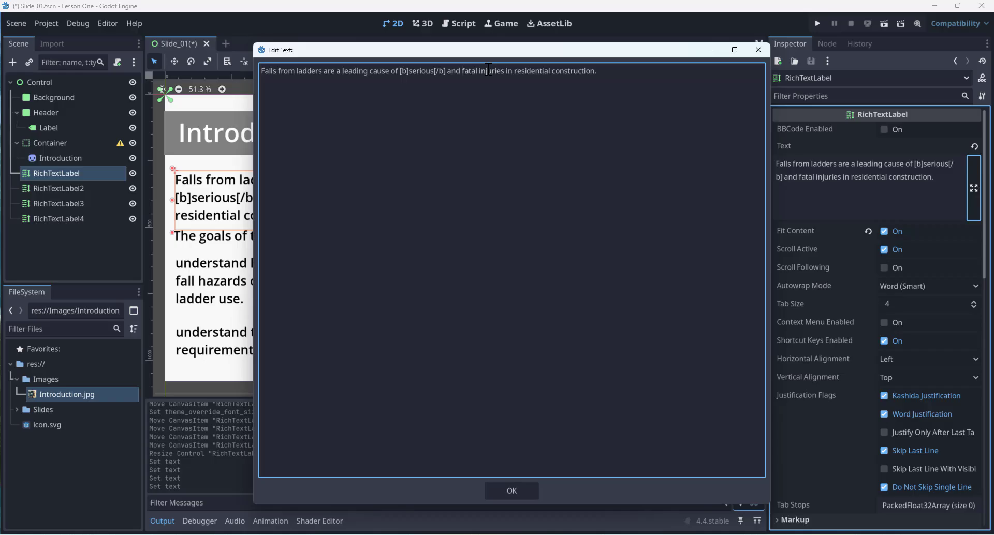
pyautogui.write('[b')
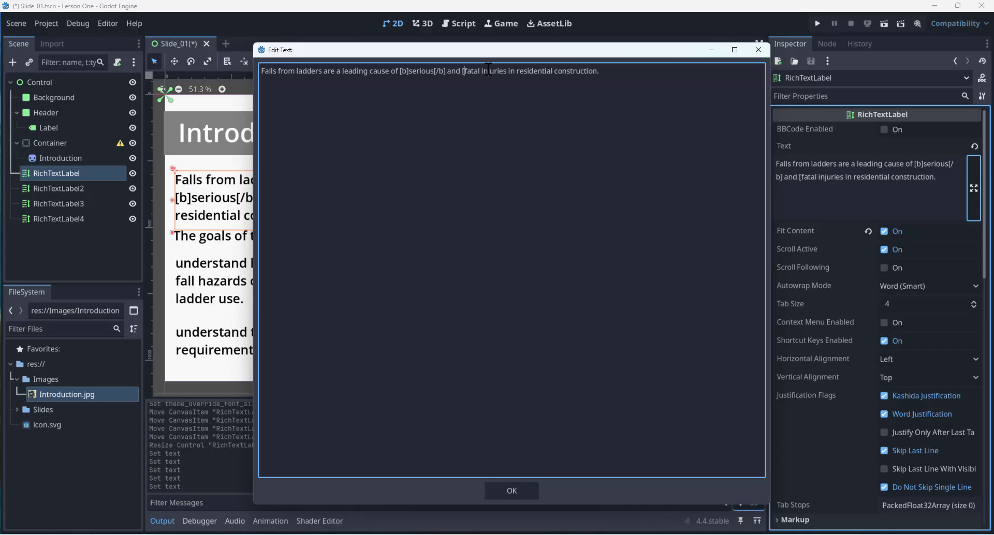
pyautogui.write(']')
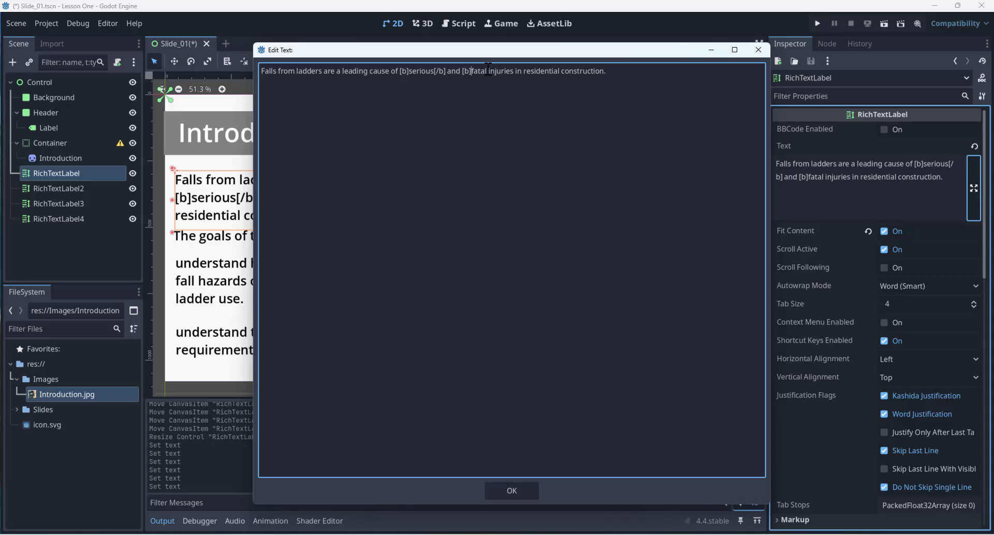
pyautogui.click(487, 73)
pyautogui.write('[/b]')
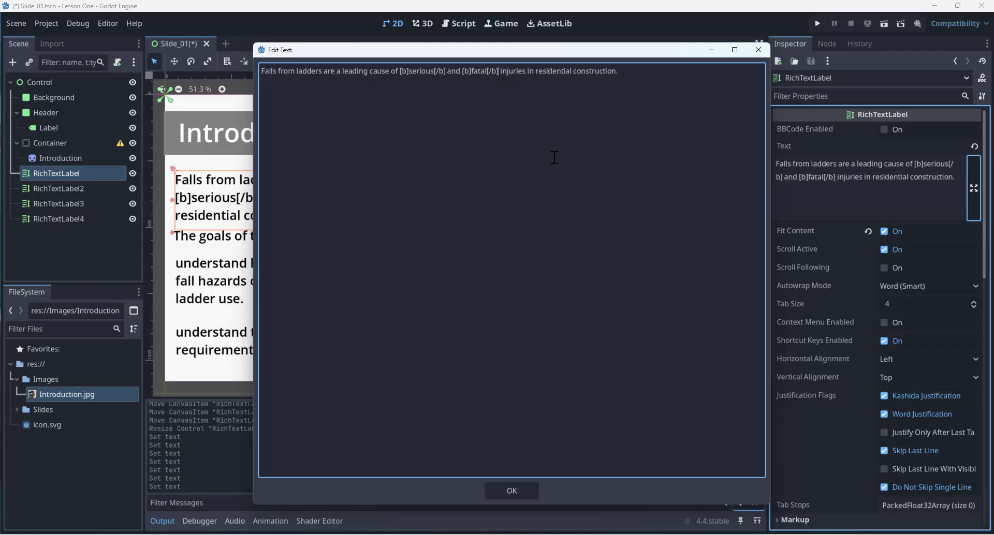
pyautogui.click(520, 491)
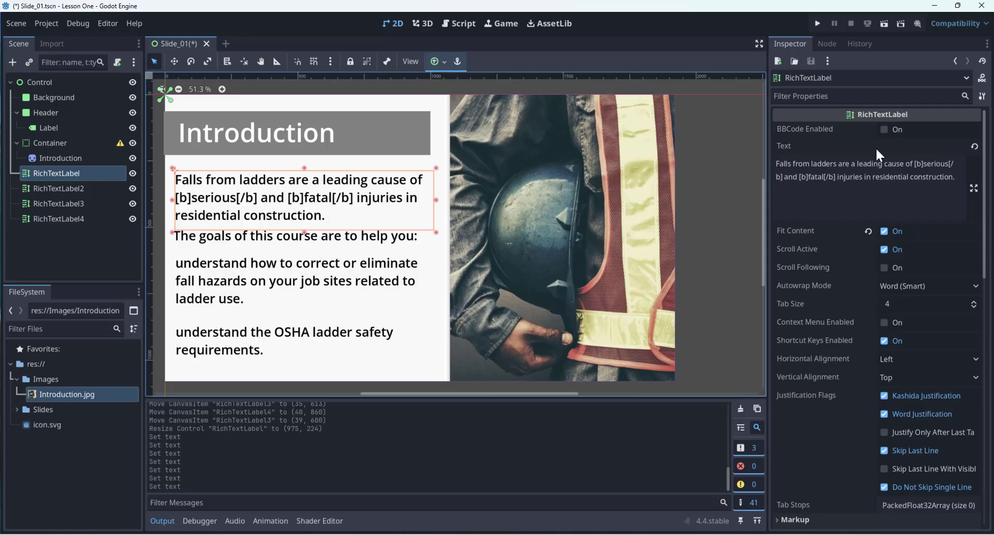
# - Enable BBCode on the first RichTextLabel and override its bold font size with 48 px
pyautogui.click(884, 130)
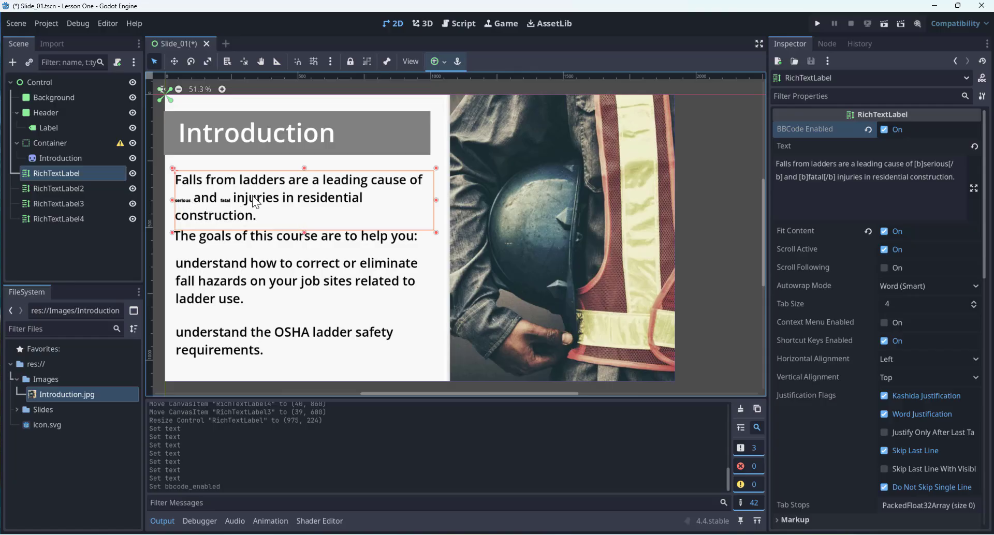
pyautogui.moveTo(989, 196); pyautogui.dragTo(991, 362)
pyautogui.scroll(-3, 877, 434)
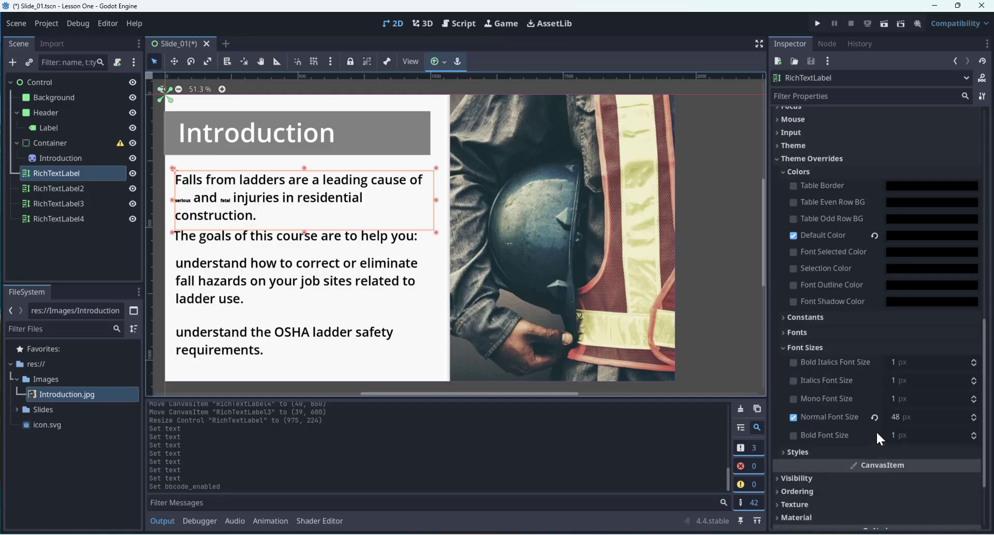
pyautogui.click(794, 435)
pyautogui.click(906, 435)
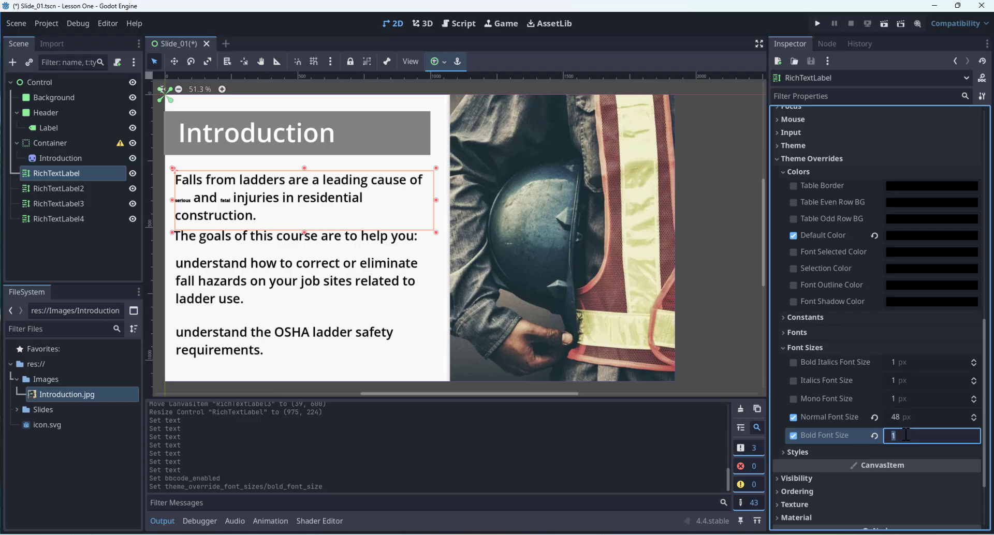
pyautogui.write('48')
pyautogui.press('Return')
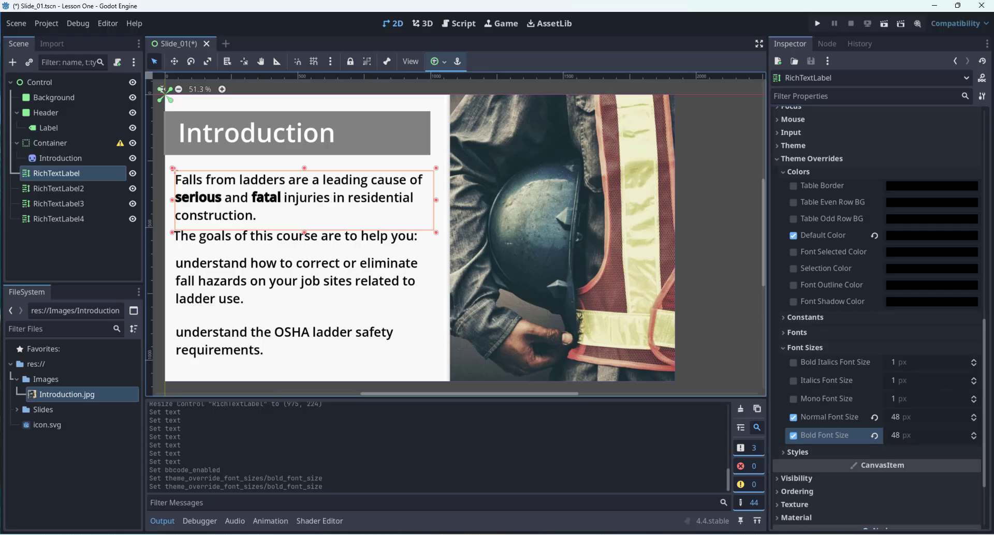
pyautogui.click(261, 259)
pyautogui.click(287, 203)
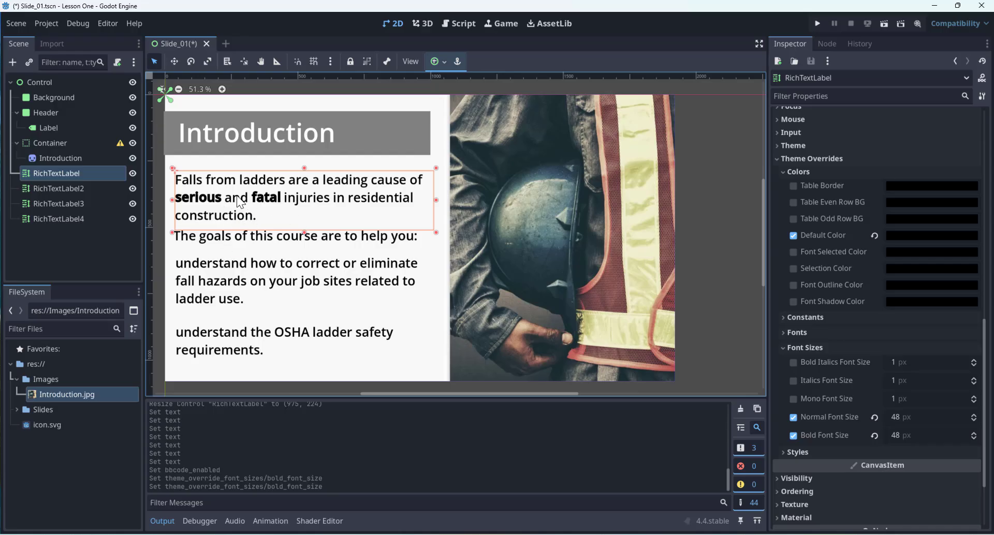
# - Insert a [ul] tag at the start of RichTextLabel3's text about correcting or eliminating fall hazards
pyautogui.click(209, 283)
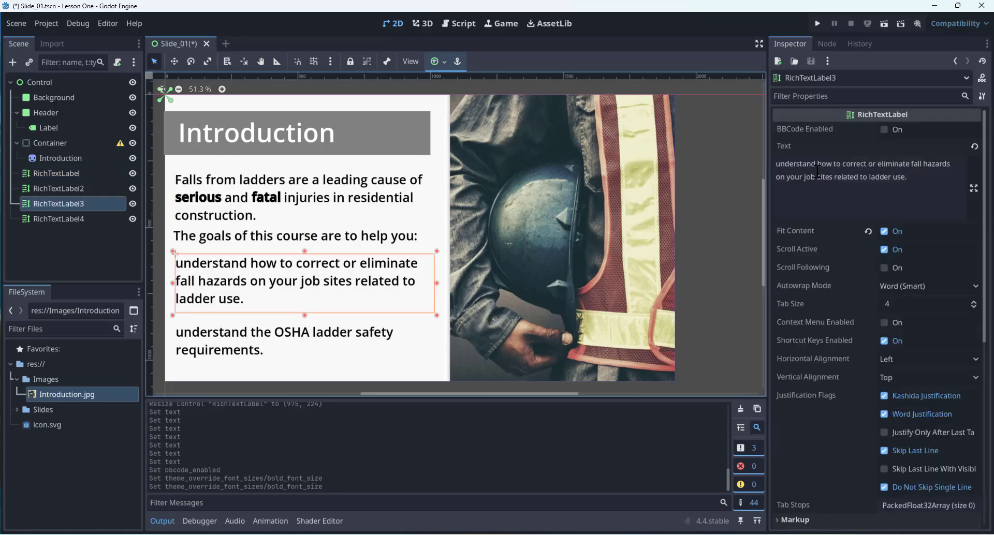
pyautogui.click(973, 188)
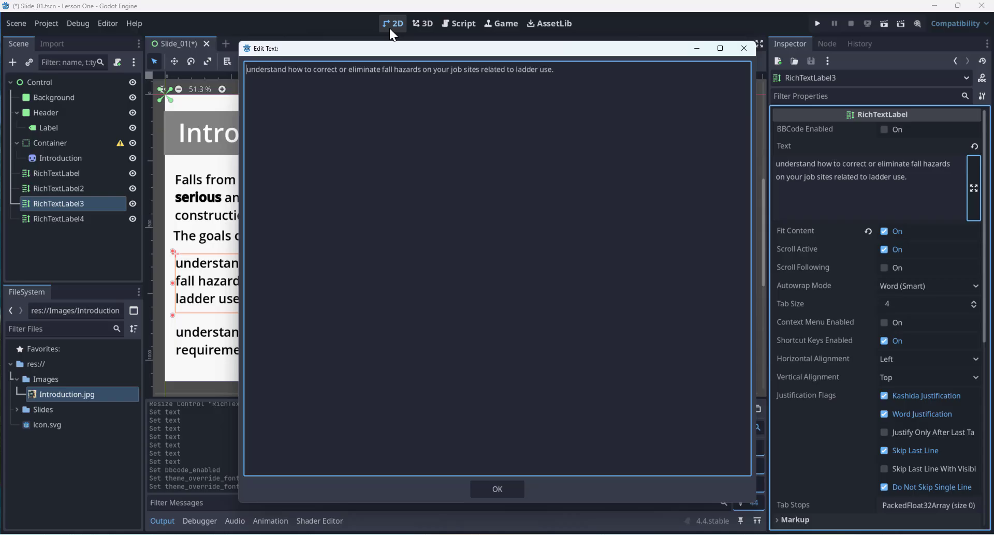
pyautogui.write('[')
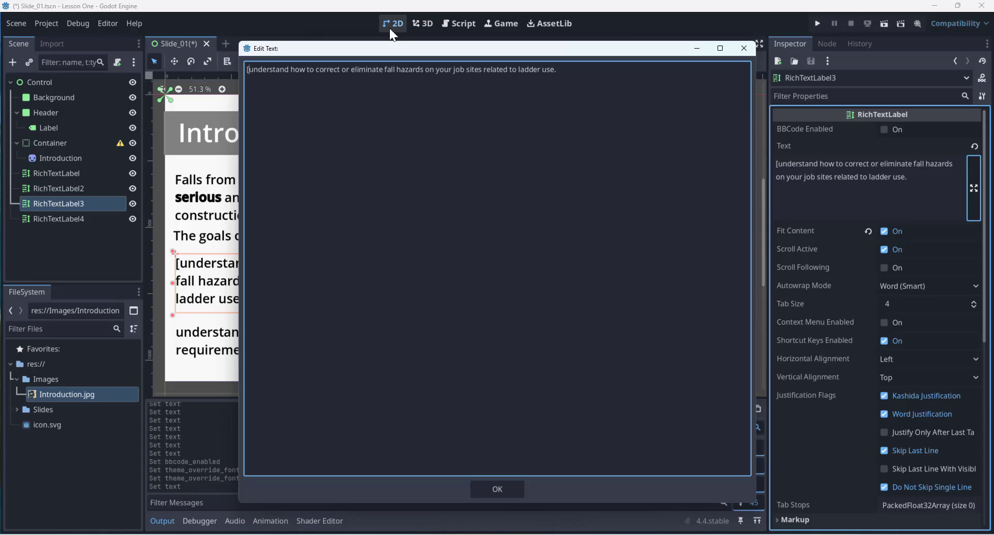
pyautogui.write('ul]')
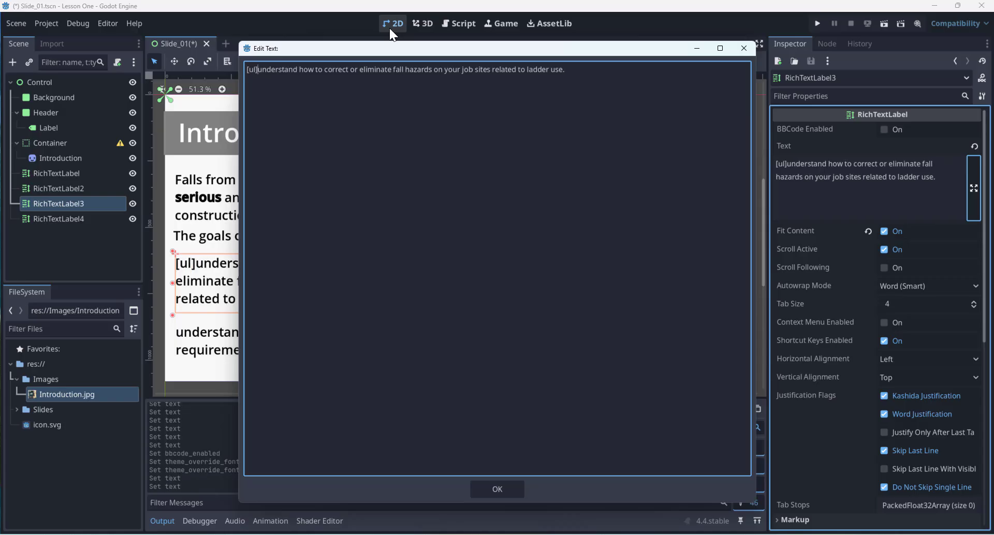
pyautogui.hotkey('shift', 'Left')
pyautogui.hotkey('shift', 'Left')
pyautogui.hotkey('shift', 'Left')
pyautogui.hotkey('shift', 'Left')
pyautogui.click(559, 87)
pyautogui.click(498, 488)
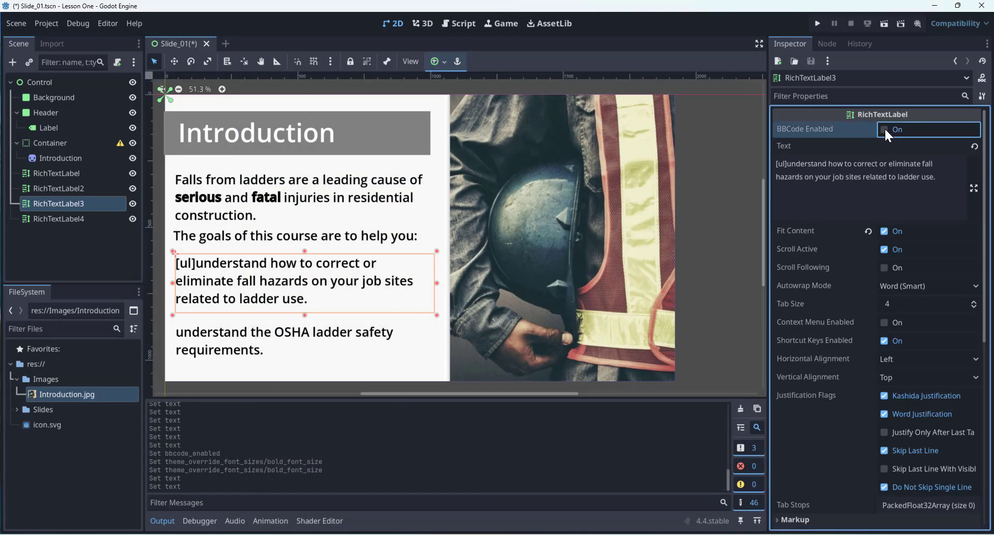
# - Enable BBCode on RichTextLabel3, put a space after the [ul] tag and capitalize "Understand"
pyautogui.click(884, 128)
pyautogui.click(787, 164)
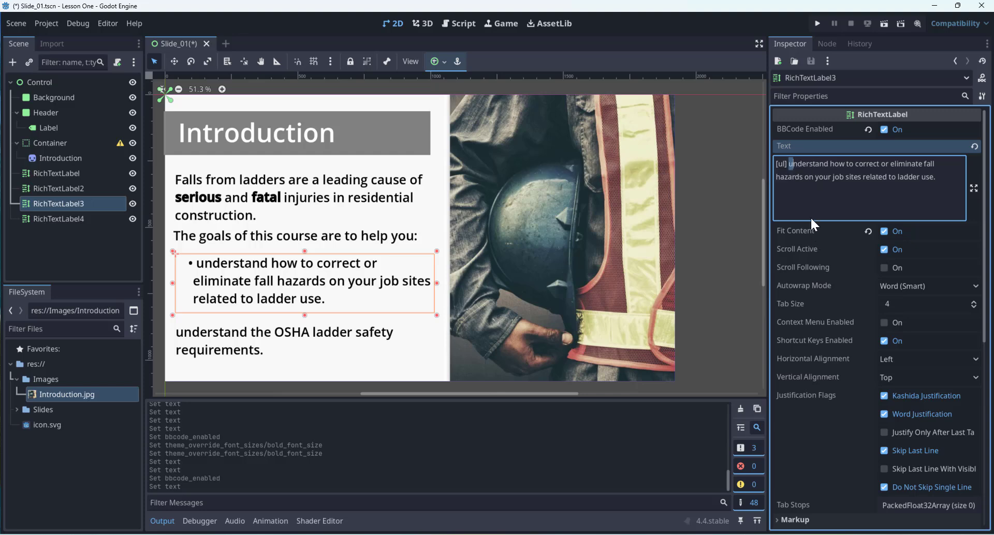
pyautogui.write('U')
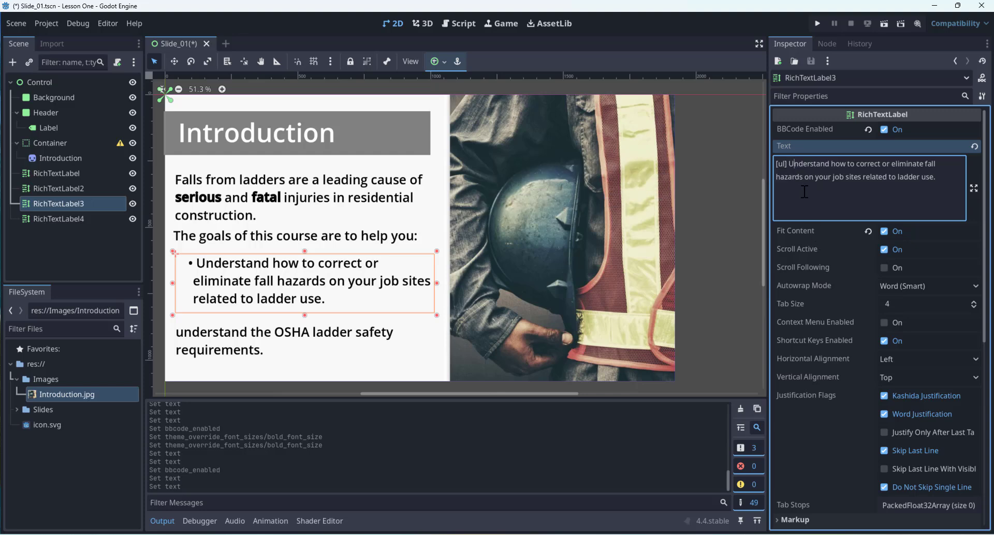
# - Enable BBCode on RichTextLabel4 and copy the [ul] tag from RichTextLabel3 to the start of its text, keeping one space after it
pyautogui.press('Left')
pyautogui.press('Left')
pyautogui.hotkey('shift', 'Left')
pyautogui.hotkey('shift', 'Left')
pyautogui.hotkey('shift', 'Left')
pyautogui.hotkey('shift', 'Left')
pyautogui.hotkey('ctrl', 'c')
pyautogui.click(256, 332)
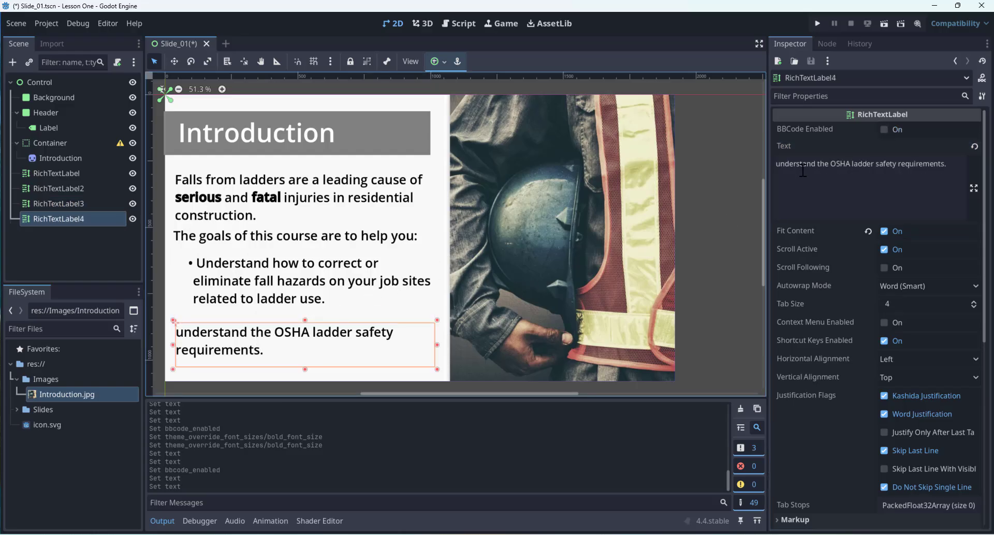
pyautogui.click(883, 129)
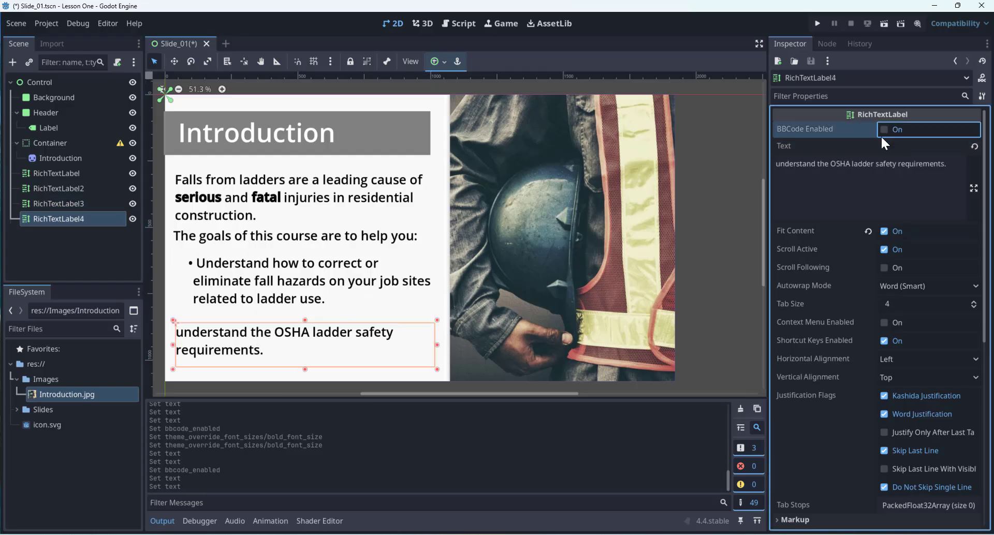
pyautogui.click(780, 165)
pyautogui.hotkey('ctrl', 'v')
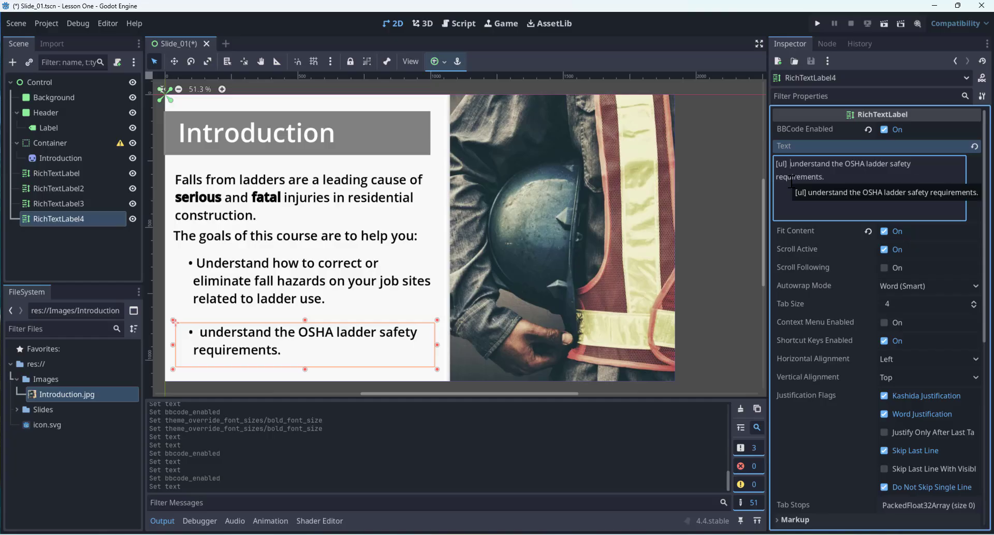
pyautogui.press('BackSpace')
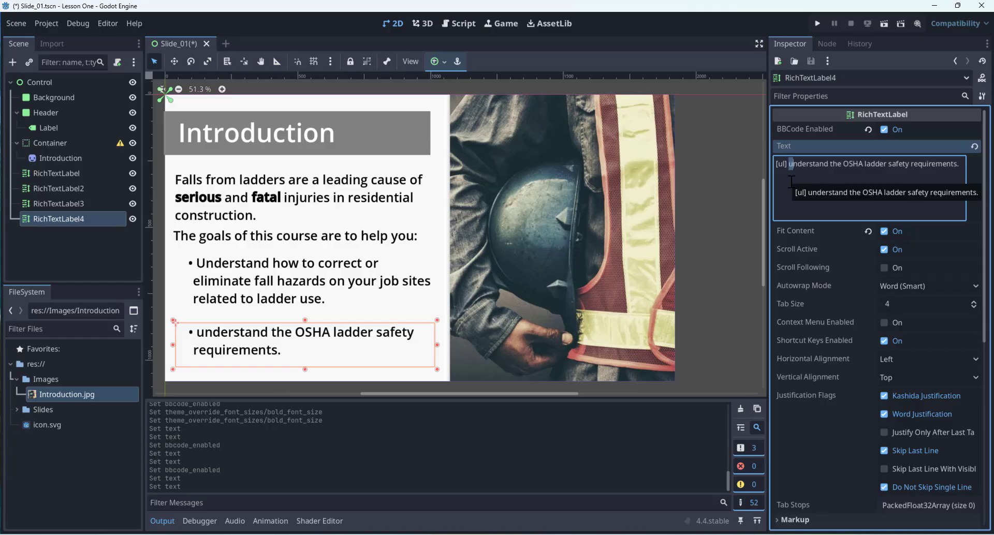
# - Capitalize "Understand" in RichTextLabel4's text about the OSHA ladder safety requirements
pyautogui.write('U')
pyautogui.scroll(1, 735, 207)
pyautogui.click(673, 244)
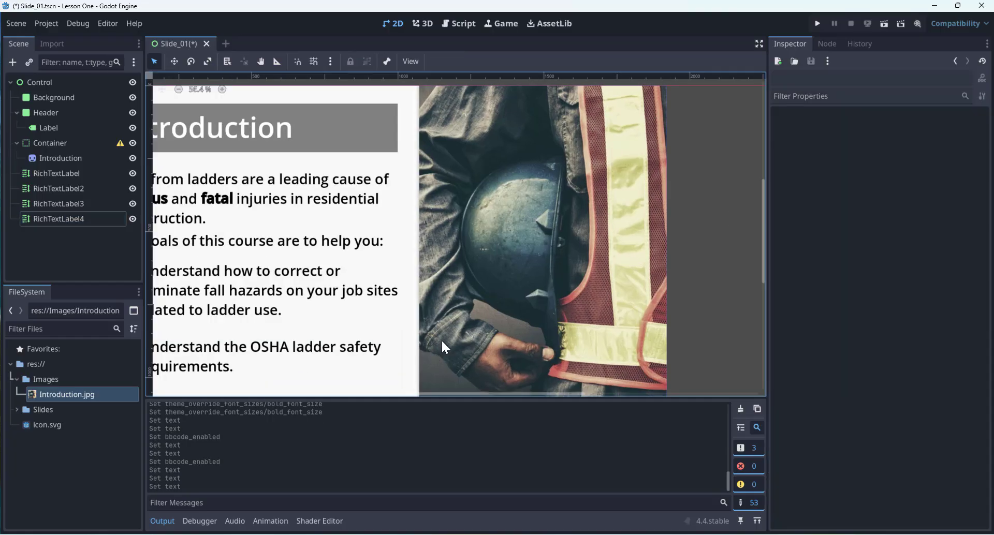
pyautogui.scroll(-2, 441, 340)
pyautogui.moveTo(402, 297); pyautogui.dragTo(503, 260, button='middle')
pyautogui.scroll(1, 504, 260)
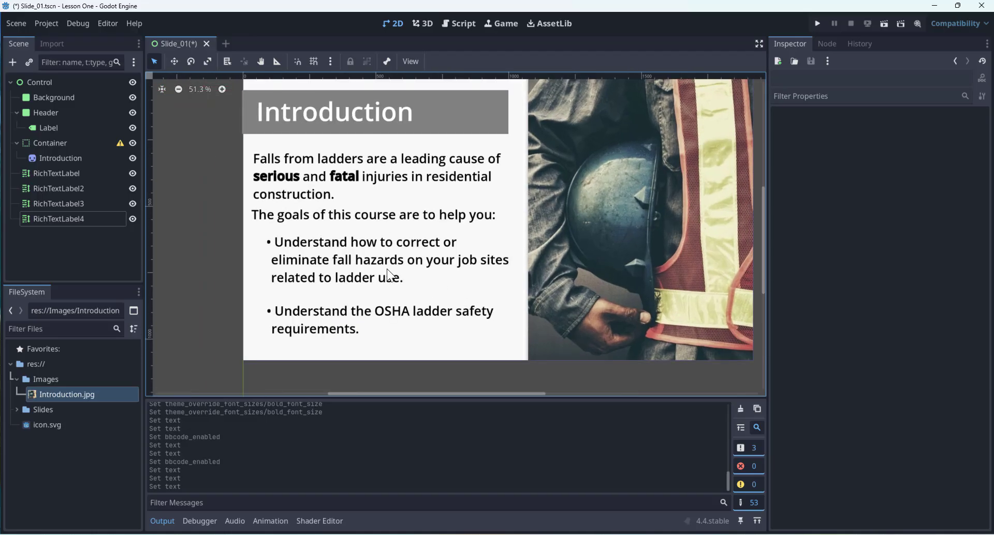
# - Move RichTextLabel3 up to about (33, 575) and RichTextLabel4 up to about (43, 811) on the slide
pyautogui.moveTo(359, 267); pyautogui.dragTo(357, 261)
pyautogui.click(357, 313)
pyautogui.moveTo(352, 297); pyautogui.dragTo(353, 297)
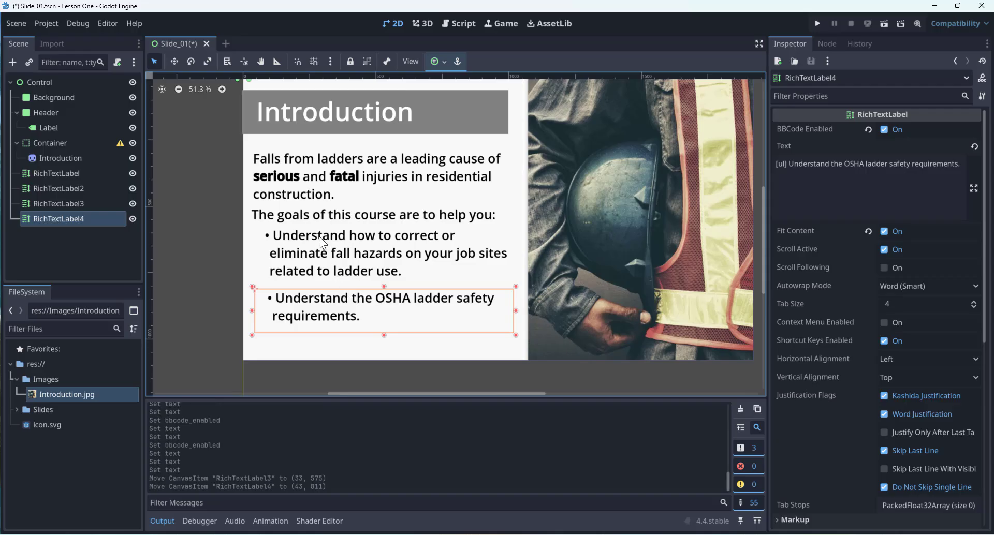
# - Select all four RichTextLabels and try to align them through their layout transform with an X position of 37 px
pyautogui.click(310, 179)
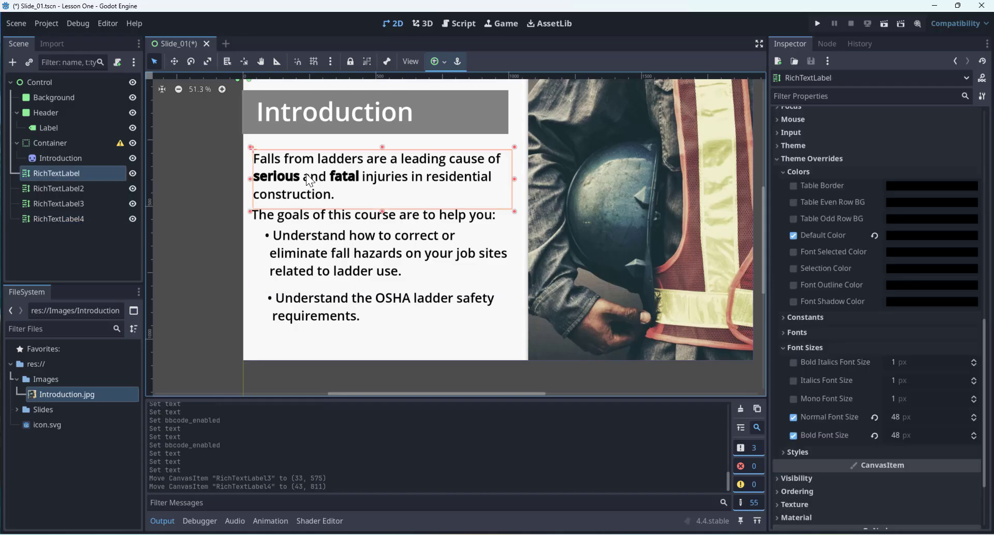
pyautogui.keyDown('shift'); pyautogui.click(329, 231); pyautogui.keyUp('shift')
pyautogui.keyDown('shift'); pyautogui.click(329, 245); pyautogui.keyUp('shift')
pyautogui.keyDown('shift'); pyautogui.click(332, 309); pyautogui.keyUp('shift')
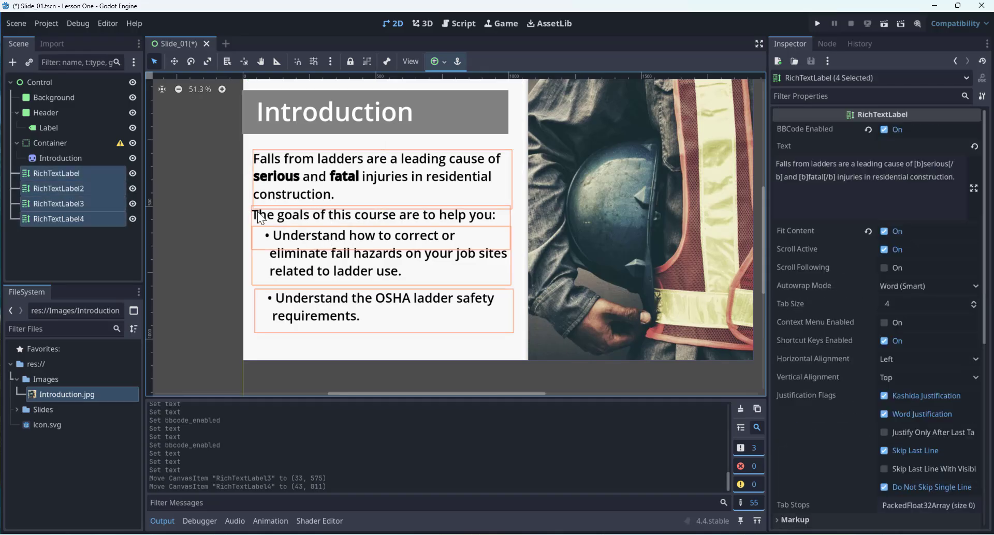
pyautogui.scroll(-6, 840, 316)
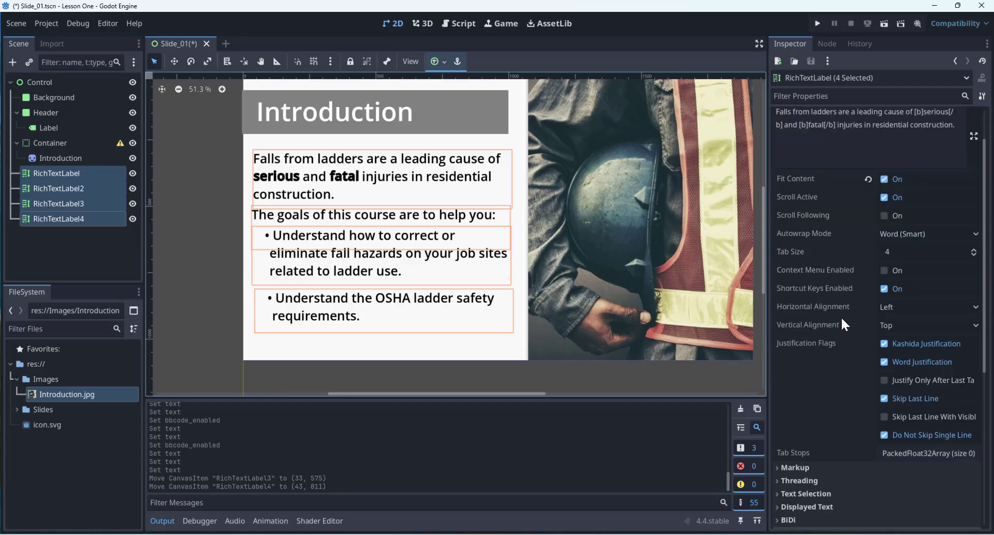
pyautogui.scroll(3, 804, 281)
pyautogui.scroll(-2, 808, 311)
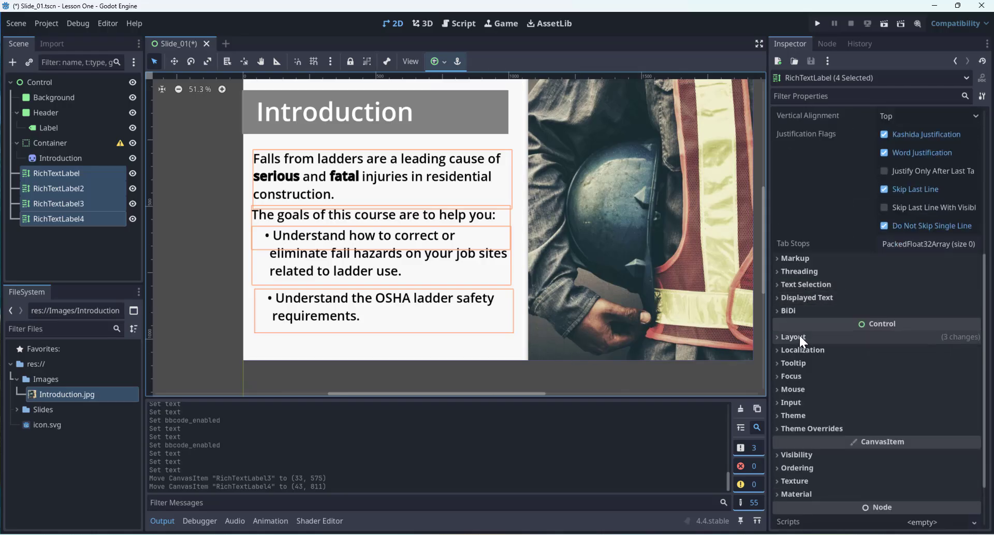
pyautogui.click(806, 337)
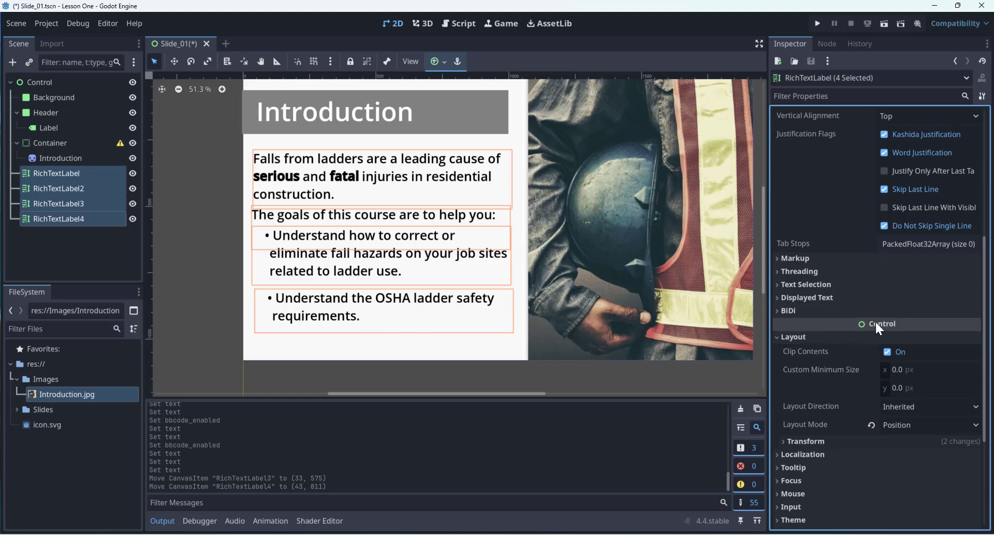
pyautogui.scroll(-2, 833, 336)
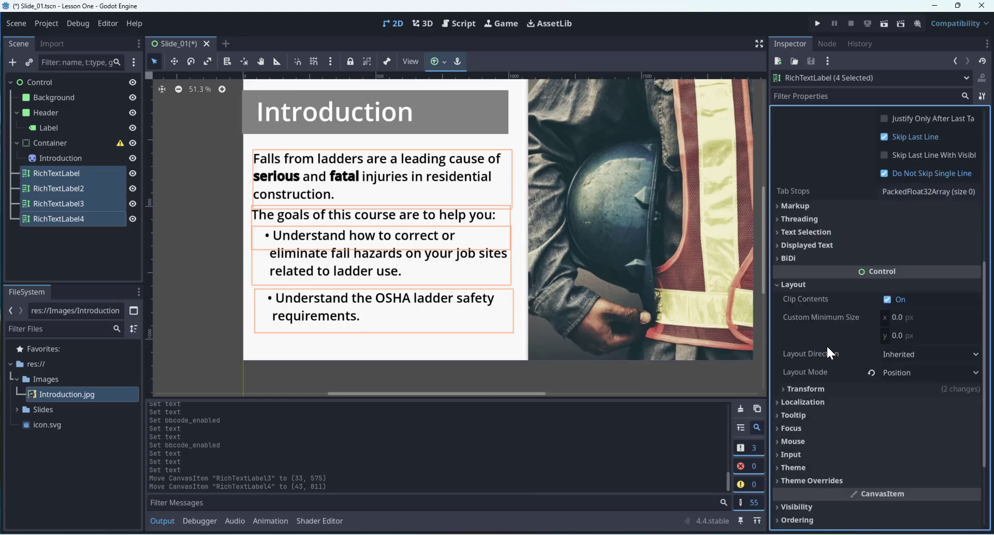
pyautogui.click(787, 388)
pyautogui.scroll(-4, 813, 374)
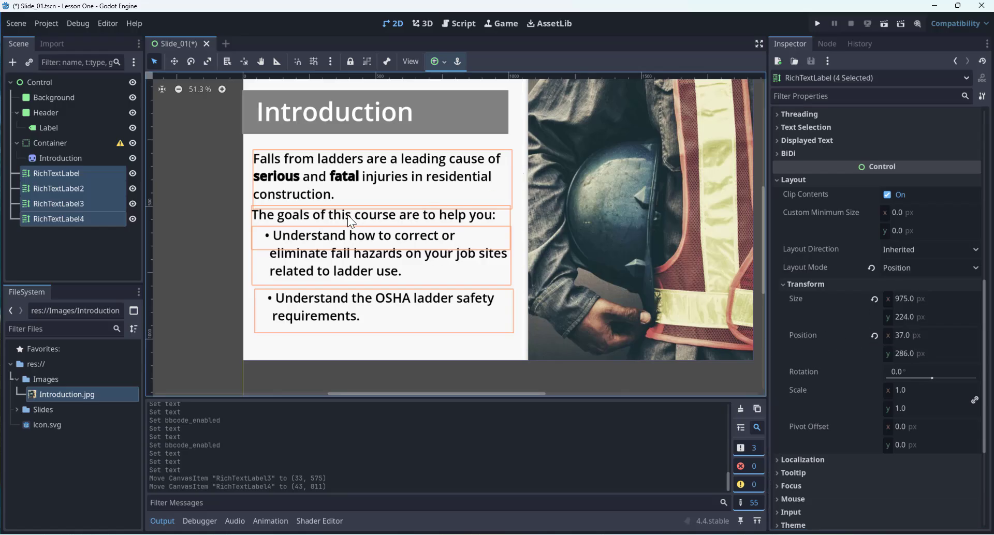
pyautogui.click(916, 336)
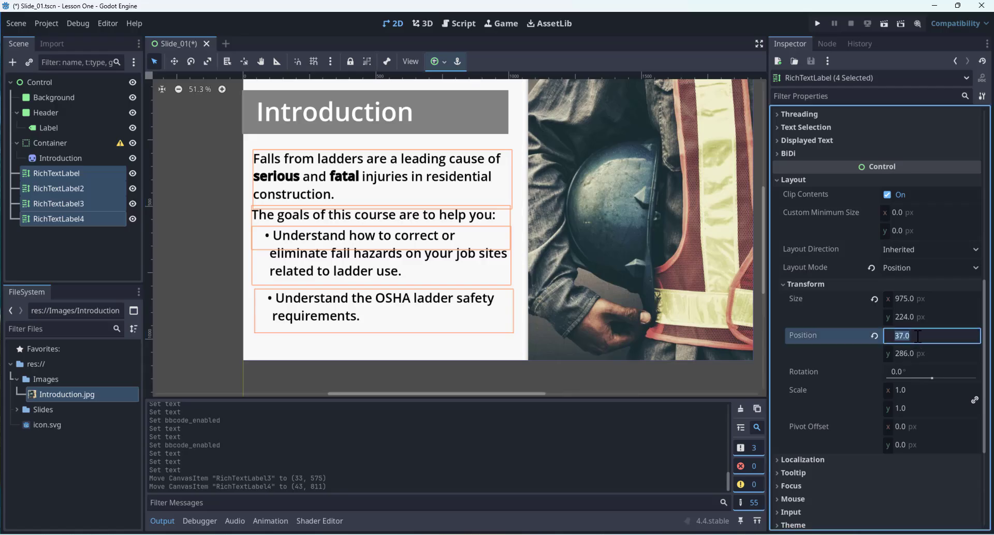
pyautogui.write('37')
pyautogui.press('Return')
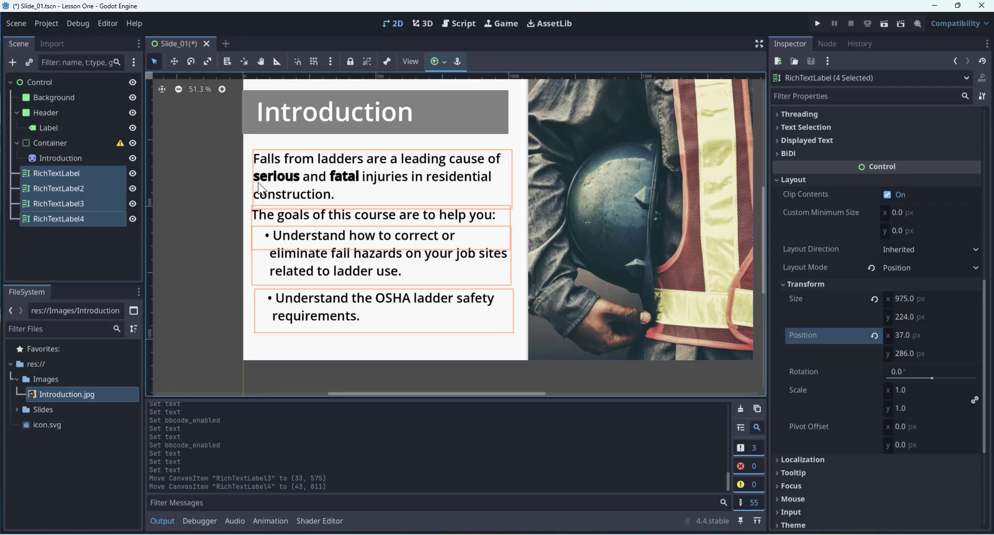
# - Set the X position of the four selected RichTextLabels to 35 px
pyautogui.click(919, 331)
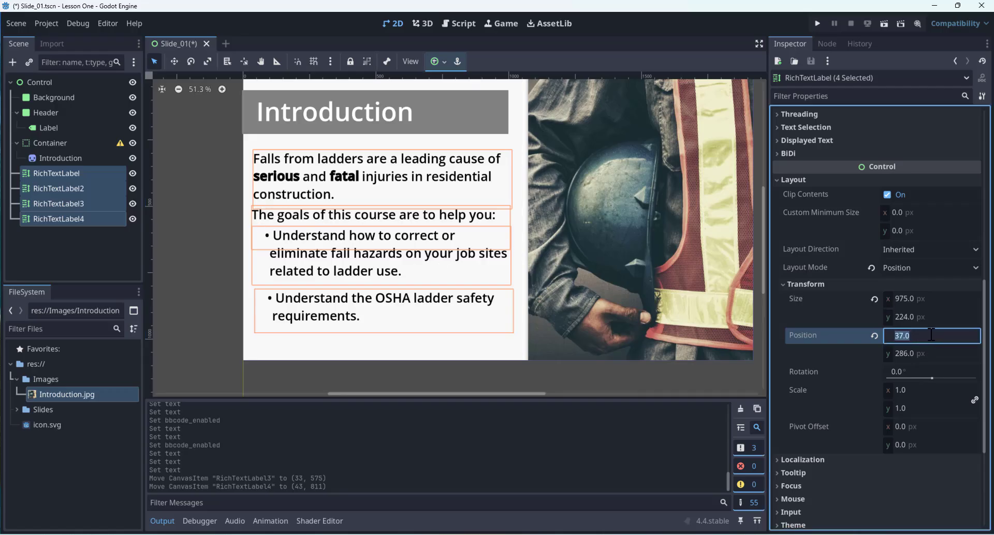
pyautogui.hotkey('ctrl', 'a')
pyautogui.write('35')
pyautogui.press('Return')
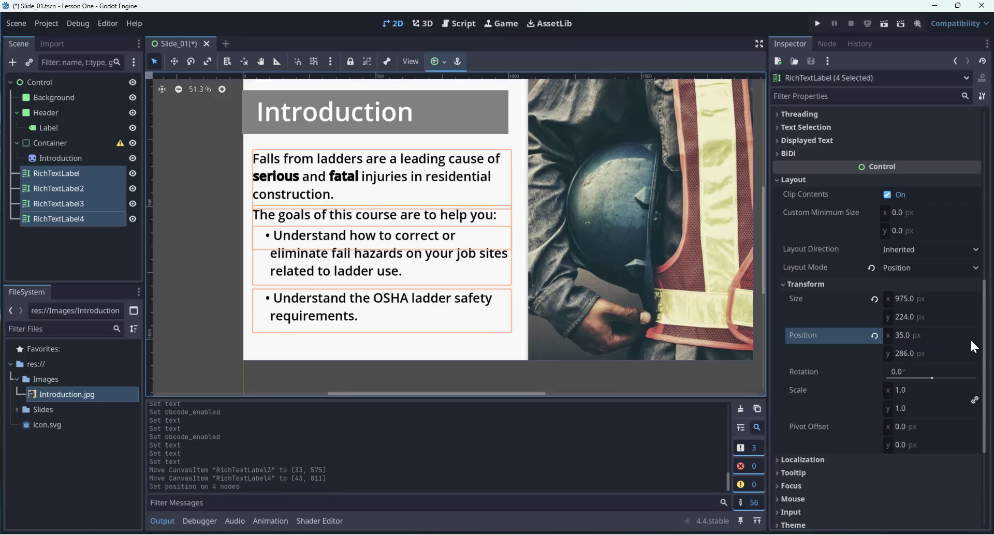
# - Try an X position of 37 px for the four labels and undo that change
pyautogui.click(941, 337)
pyautogui.write('37')
pyautogui.press('Return')
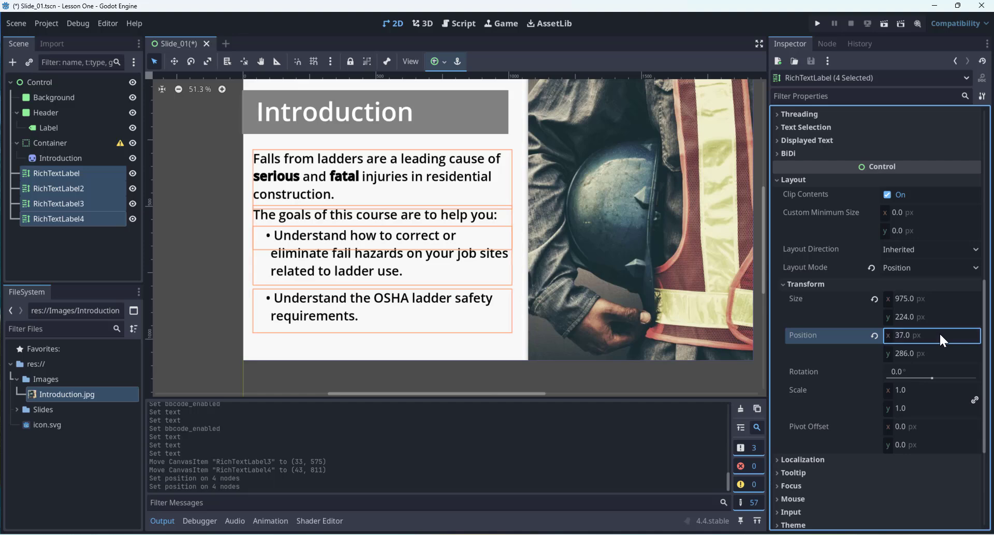
pyautogui.click(217, 253)
pyautogui.hotkey('ctrl', 'z')
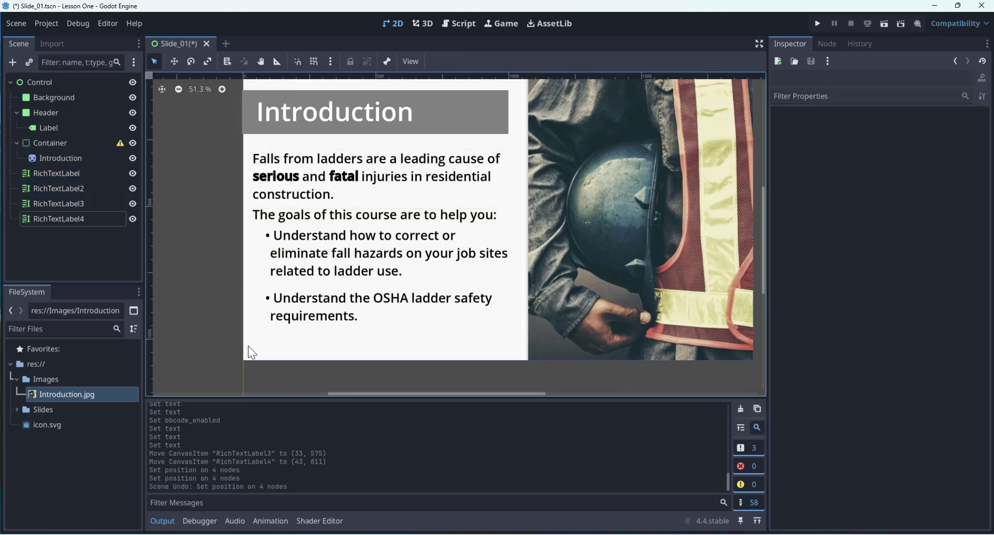
# - Run the current scene to preview the slide, and close the preview window
pyautogui.moveTo(662, 321); pyautogui.dragTo(605, 340, button='middle')
pyautogui.click(884, 24)
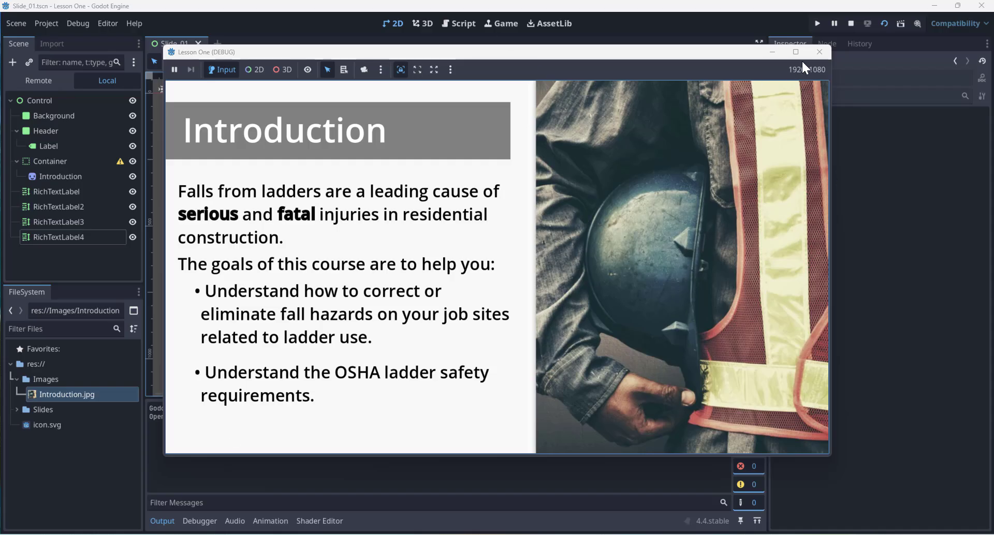
pyautogui.click(820, 52)
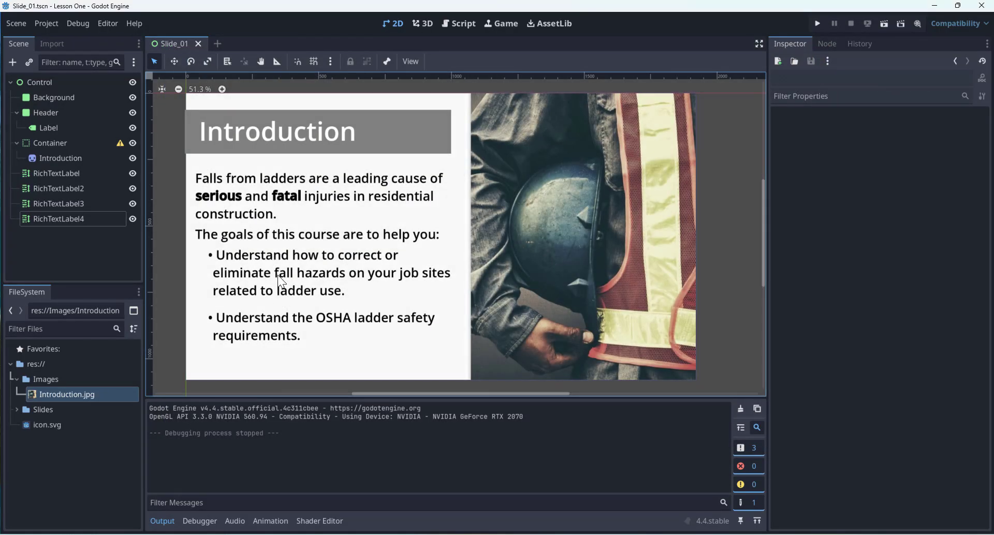
# - Move RichTextLabel4 down to about (34, 833) and RichTextLabel3 down to about (38, 604) to space the bullet points
pyautogui.moveTo(275, 322); pyautogui.dragTo(274, 328)
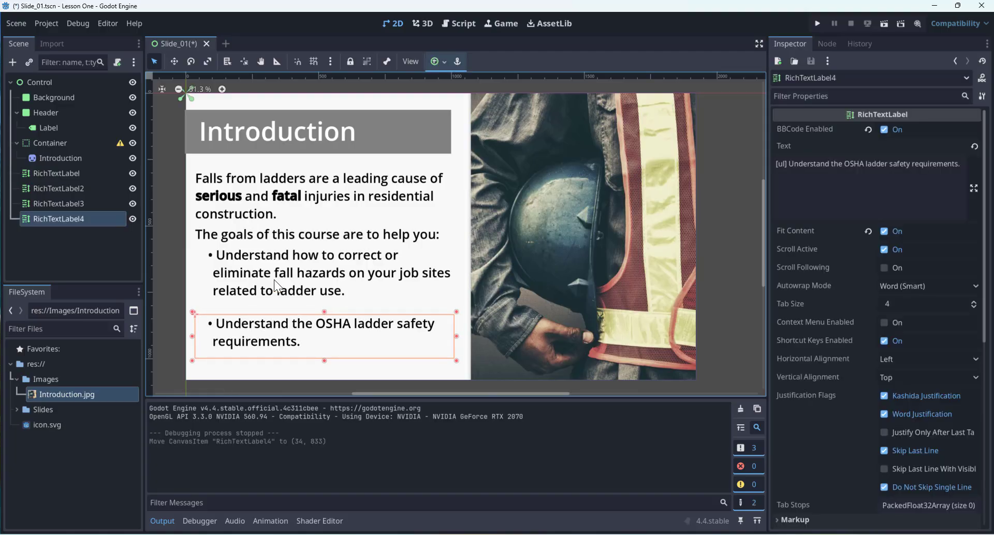
pyautogui.moveTo(274, 280); pyautogui.dragTo(276, 287)
pyautogui.click(282, 243)
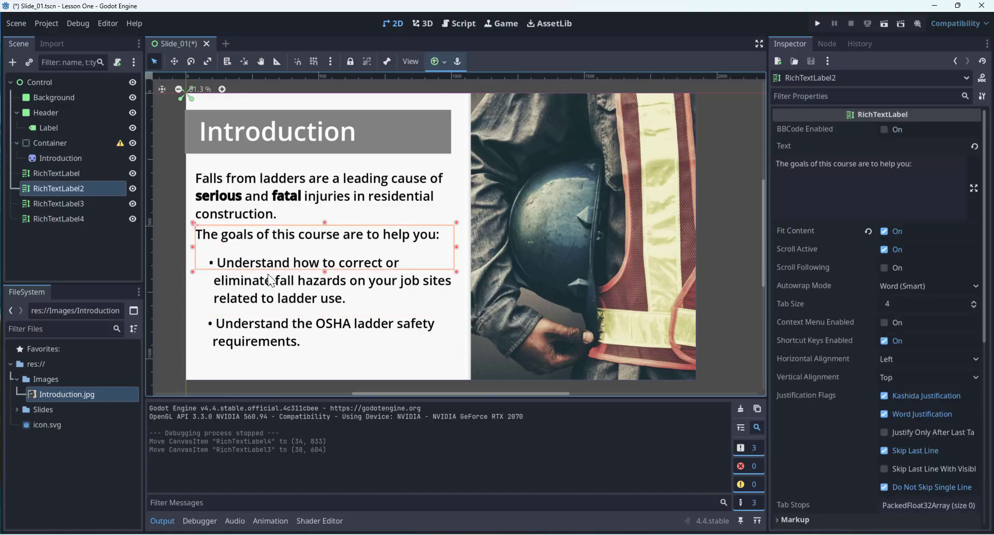
# - Align all four RichTextLabels at an X position of 35 px and save the scene
pyautogui.click(263, 300)
pyautogui.keyDown('shift'); pyautogui.click(258, 317); pyautogui.keyUp('shift')
pyautogui.keyDown('shift'); pyautogui.click(258, 230); pyautogui.keyUp('shift')
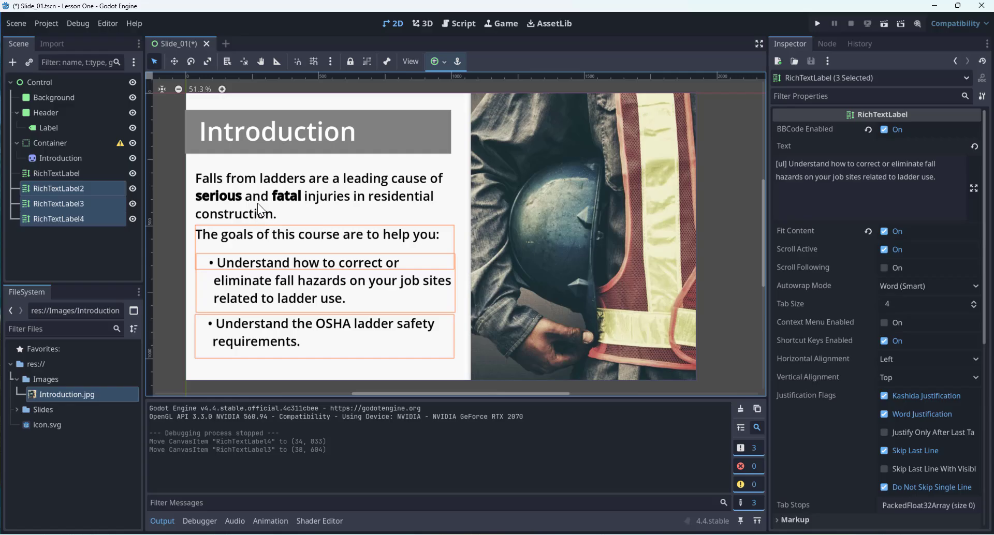
pyautogui.keyDown('shift'); pyautogui.click(260, 210); pyautogui.keyUp('shift')
pyautogui.scroll(-5, 865, 336)
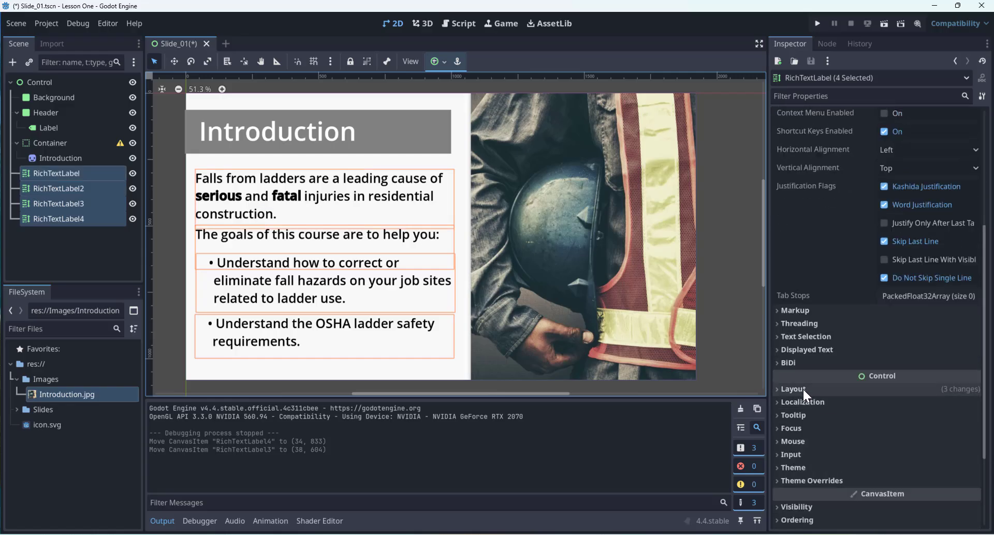
pyautogui.click(802, 389)
pyautogui.click(817, 492)
pyautogui.scroll(-3, 880, 456)
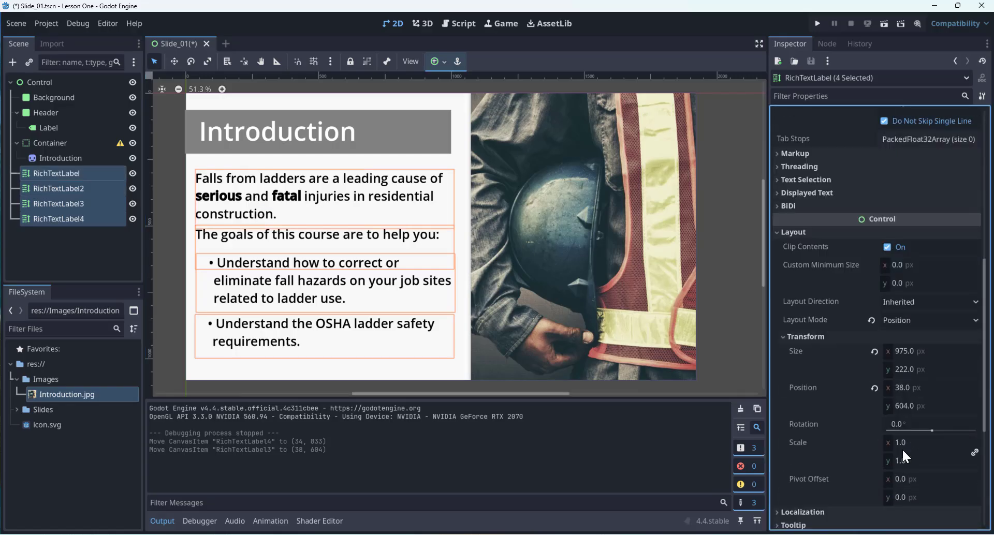
pyautogui.click(919, 390)
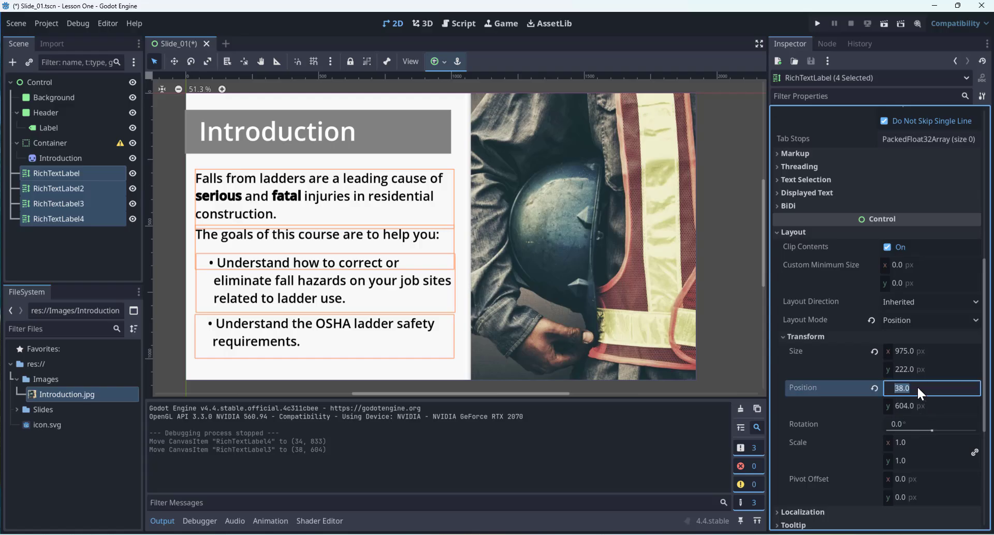
pyautogui.write('35')
pyautogui.press('Return')
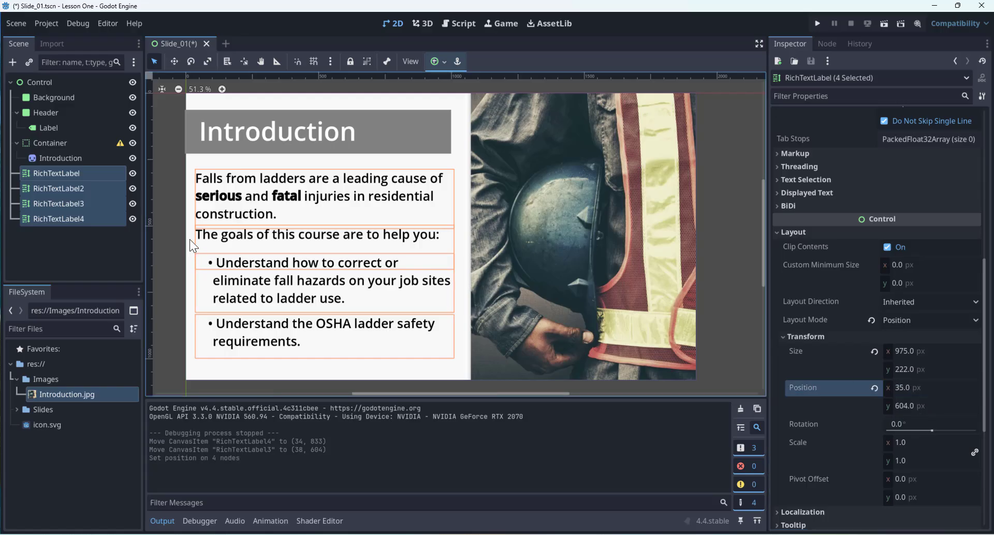
pyautogui.click(176, 256)
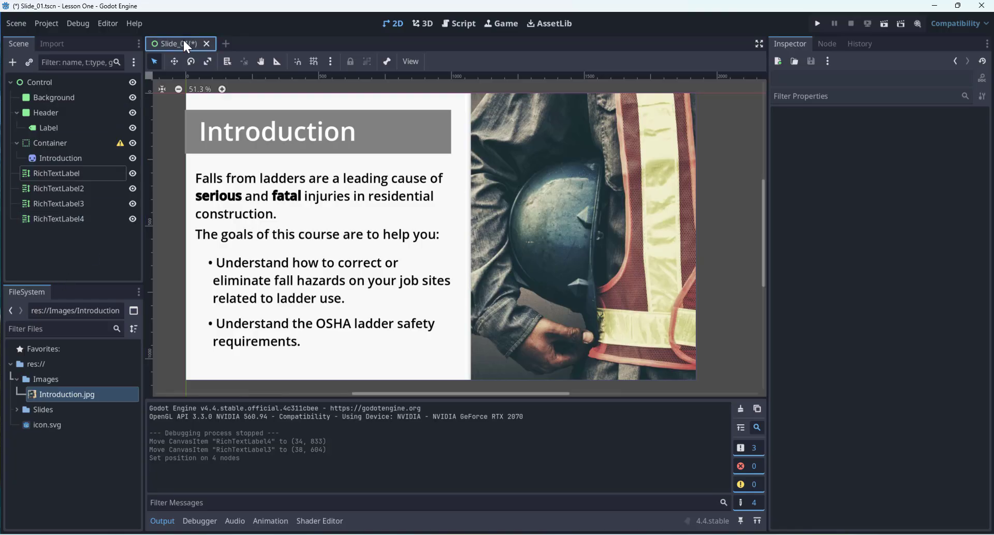
pyautogui.hotkey('ctrl', 's')
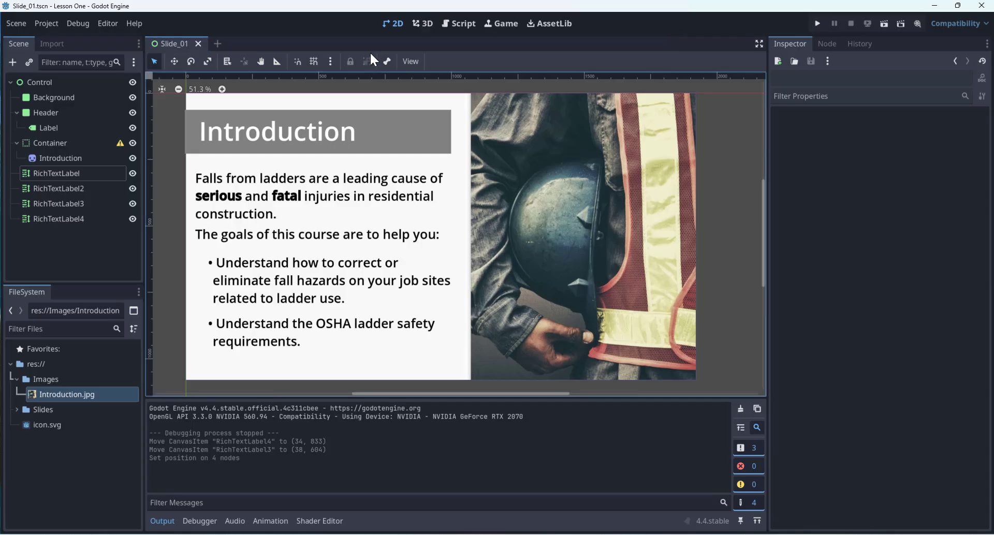
# - Try moving the first RichTextLabel slightly sideways on the slide and undo the move
pyautogui.moveTo(250, 189); pyautogui.dragTo(258, 190)
pyautogui.hotkey('ctrl', 'z')
pyautogui.click(190, 143)
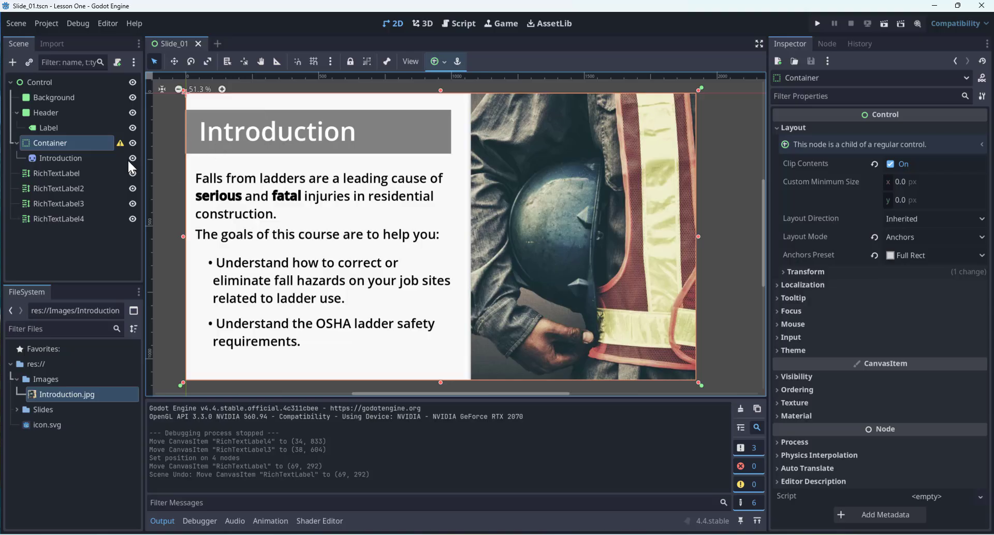
# - Go through the scene's nodes one by one and check which node is picked when selecting the header in the viewport
pyautogui.click(41, 113)
pyautogui.click(393, 119)
pyautogui.click(48, 145)
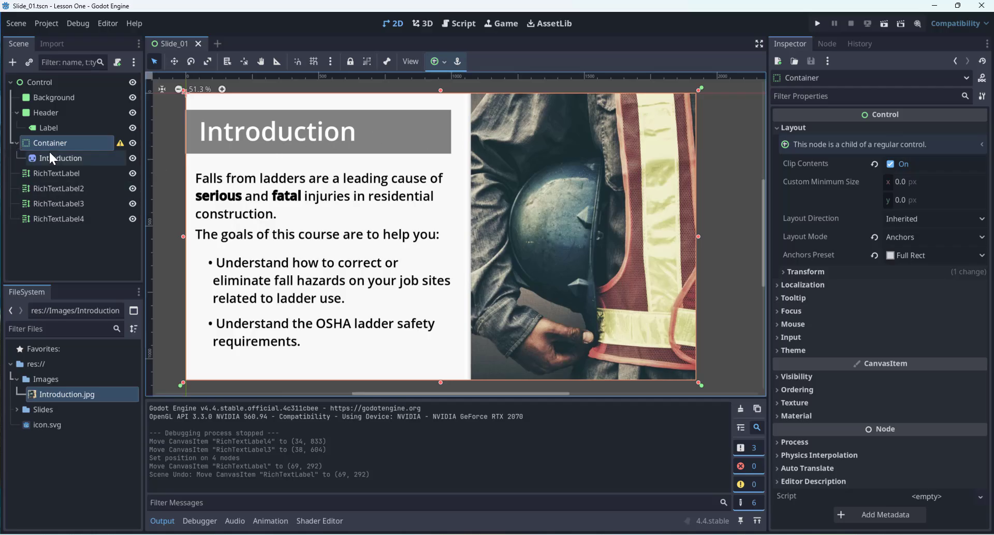
pyautogui.click(51, 250)
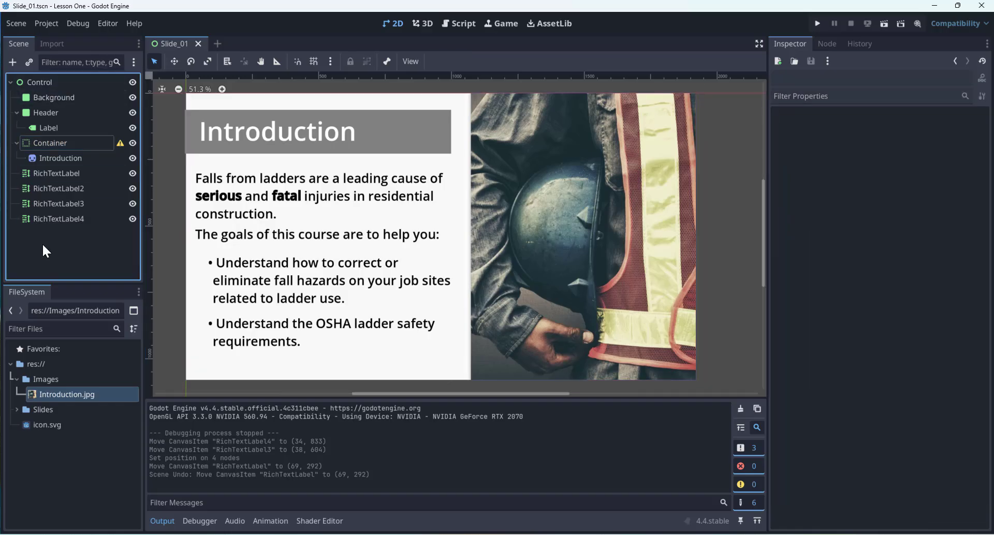
pyautogui.click(47, 219)
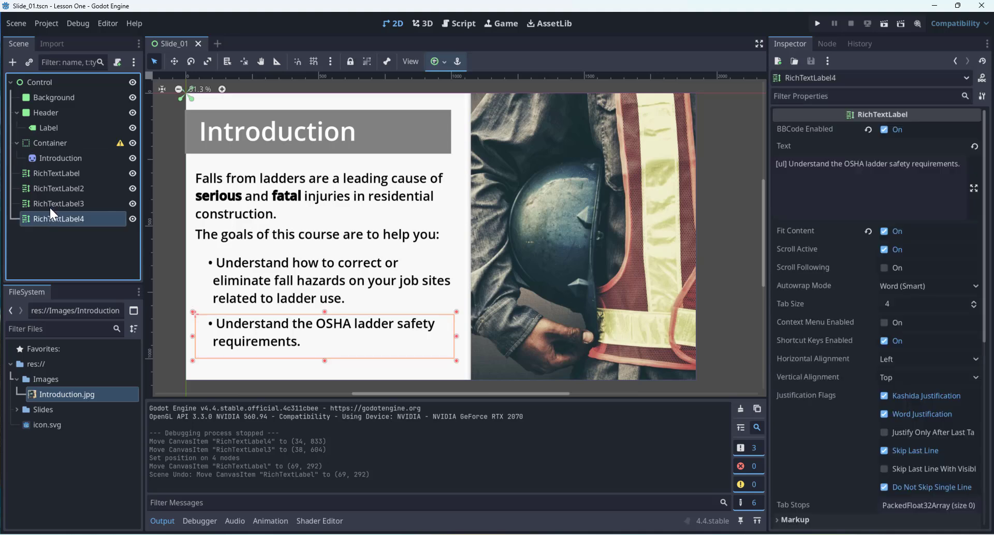
pyautogui.click(50, 203)
pyautogui.click(52, 189)
pyautogui.click(50, 176)
pyautogui.click(50, 158)
pyautogui.click(52, 144)
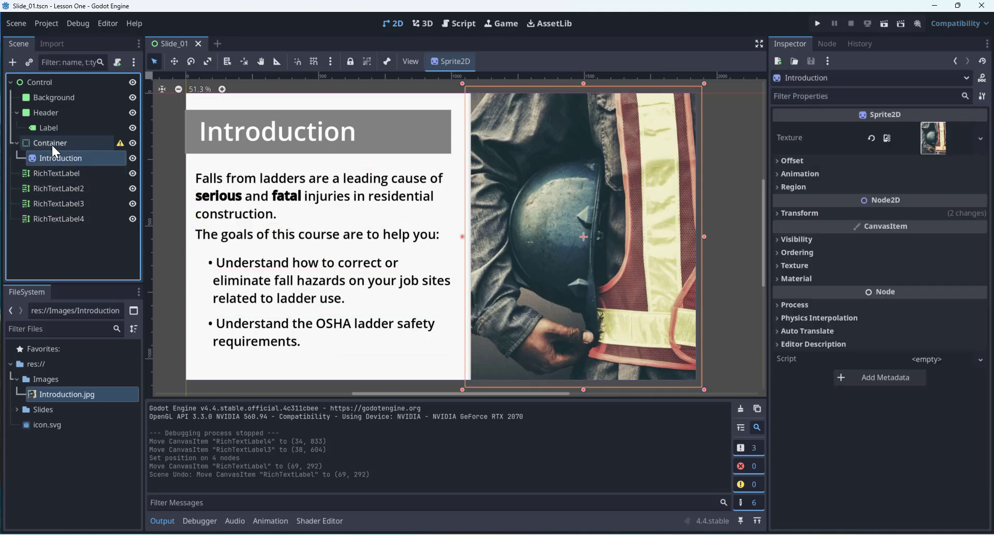
pyautogui.click(46, 128)
pyautogui.click(47, 142)
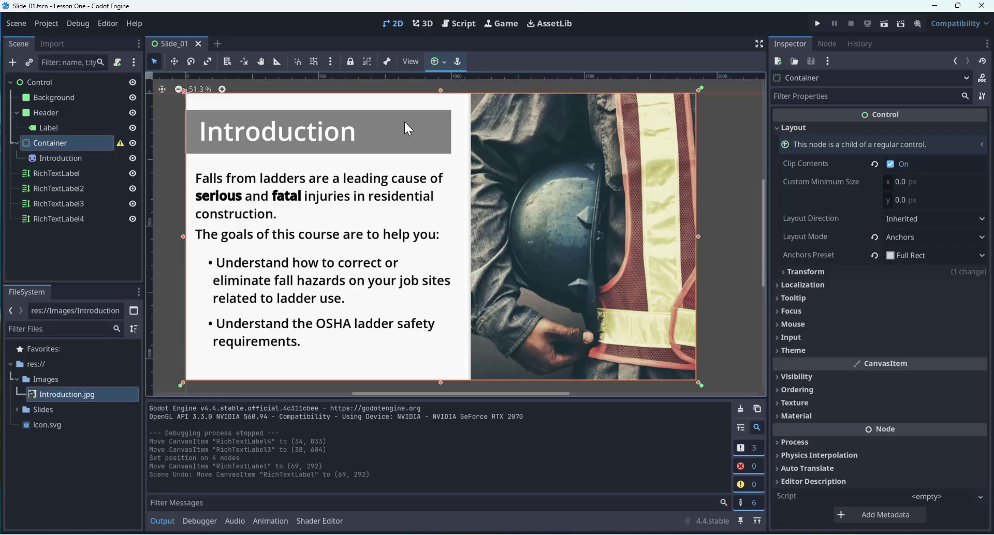
pyautogui.click(42, 111)
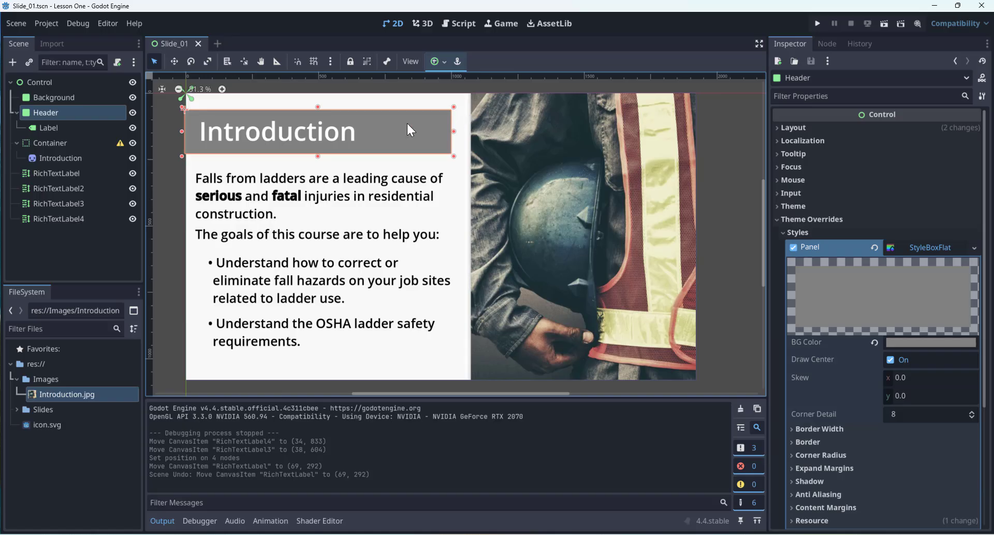
pyautogui.click(385, 126)
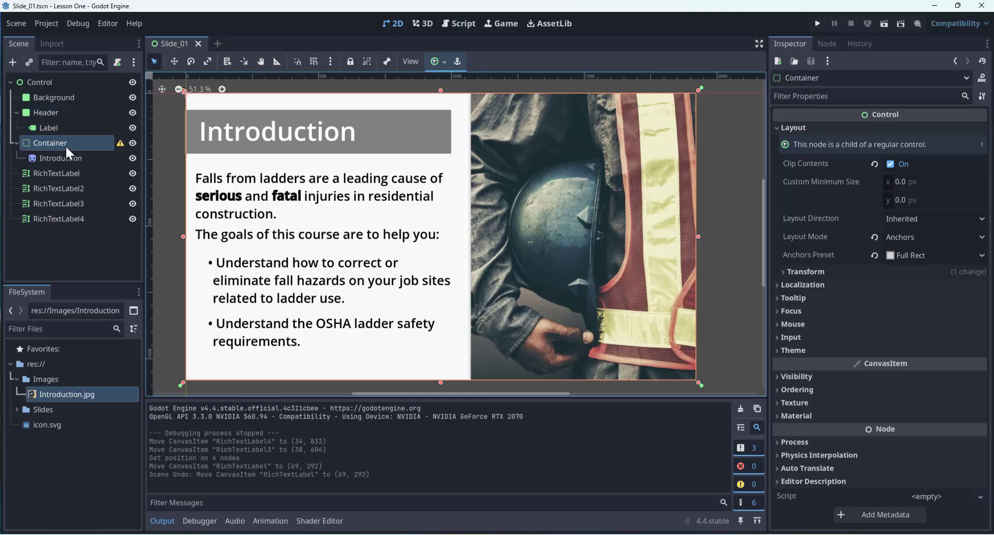
# - Move the Container node above Header in the scene tree and check its layering by toggling the Container's visibility
pyautogui.moveTo(60, 139); pyautogui.dragTo(62, 112)
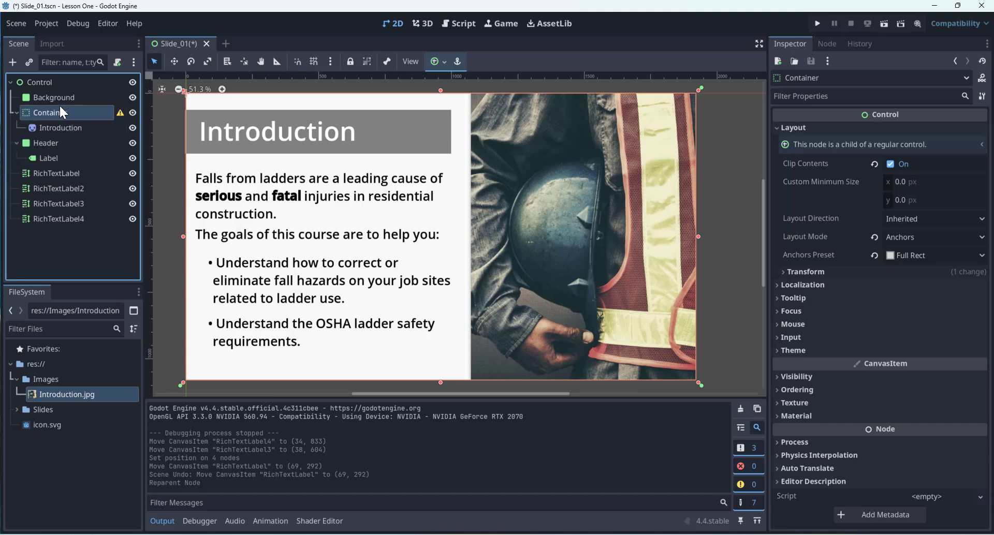
pyautogui.click(132, 113)
pyautogui.click(132, 113)
pyautogui.click(132, 113)
pyautogui.click(132, 113)
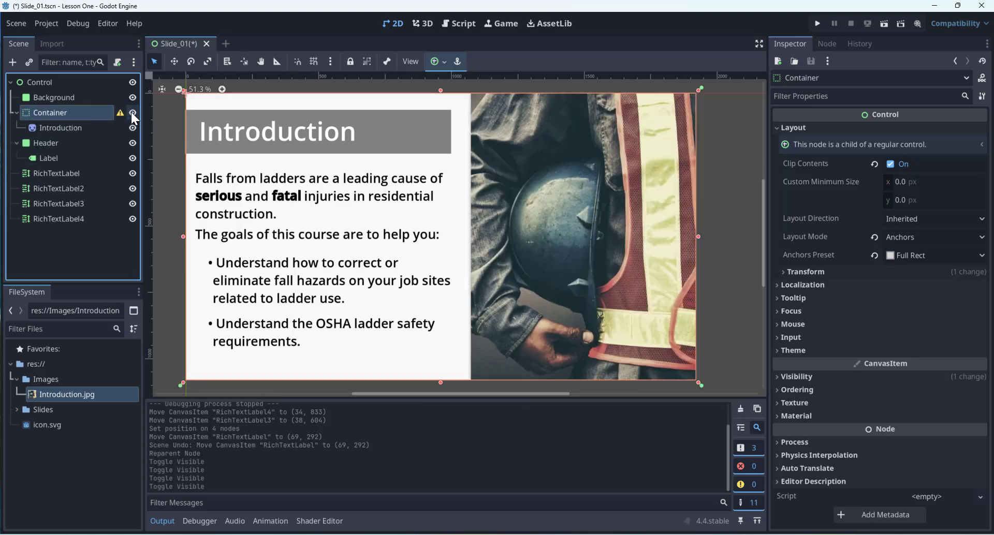
pyautogui.click(132, 114)
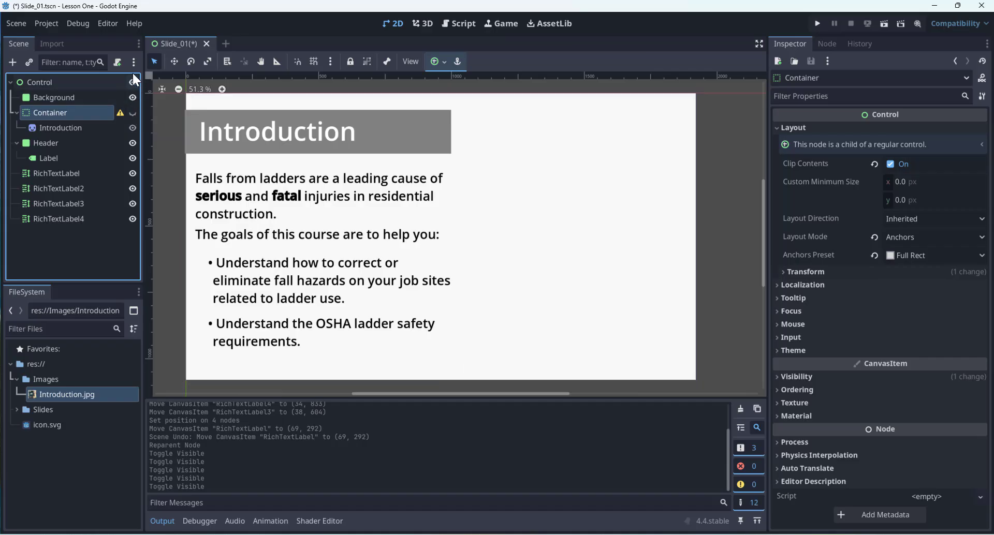
pyautogui.click(133, 112)
# - Move the Header on the slide to about (-1, 52), preview the current scene and close the preview
pyautogui.click(225, 145)
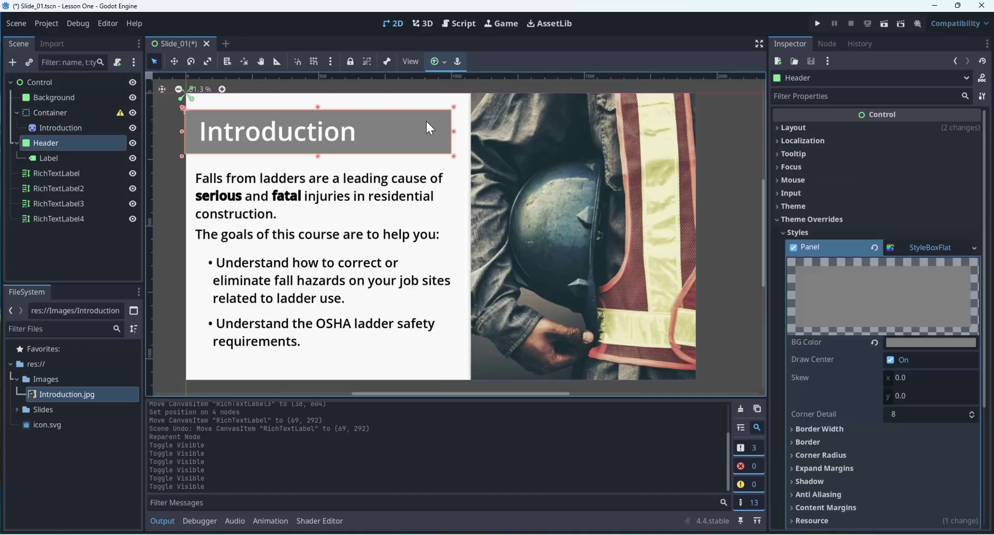
pyautogui.moveTo(422, 119); pyautogui.dragTo(424, 116)
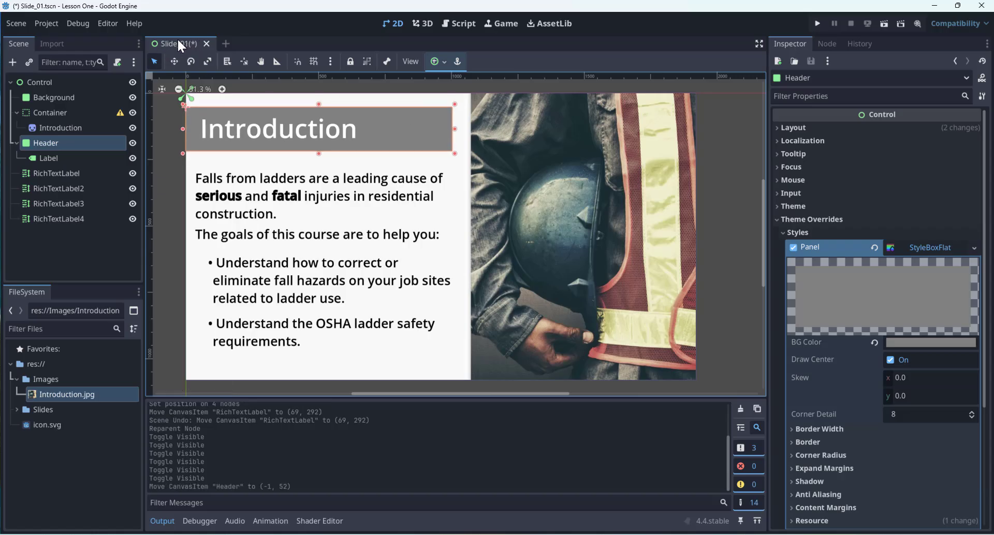
pyautogui.click(885, 23)
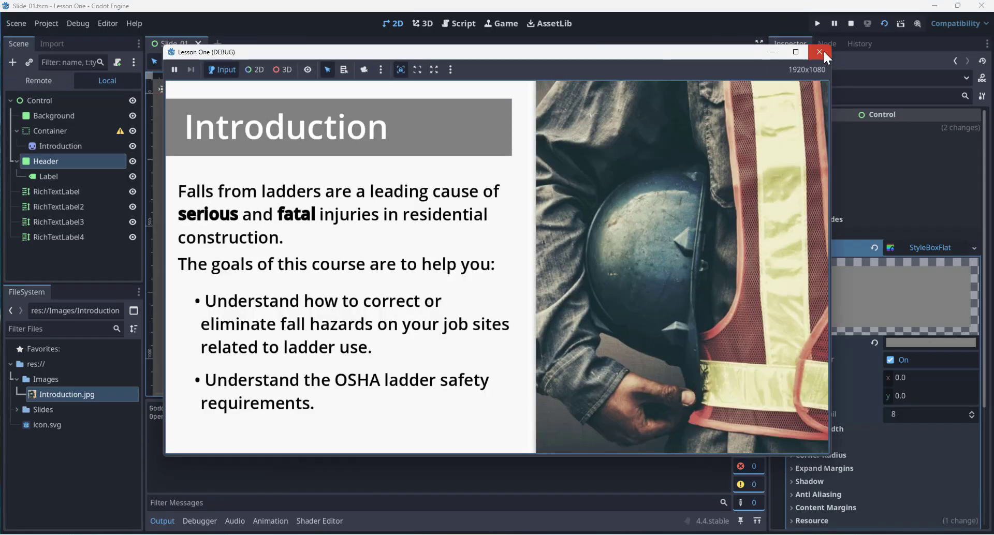
pyautogui.click(821, 52)
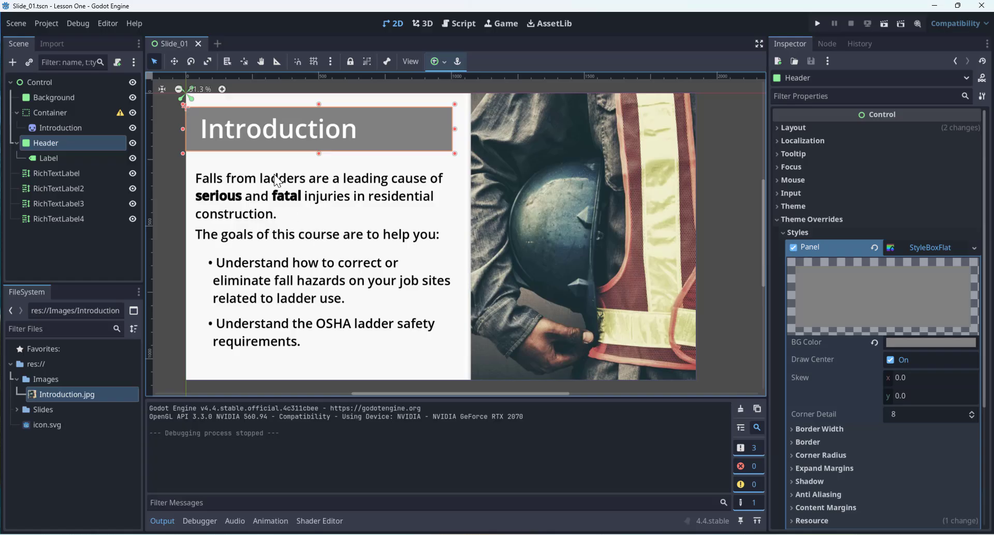
pyautogui.click(177, 180)
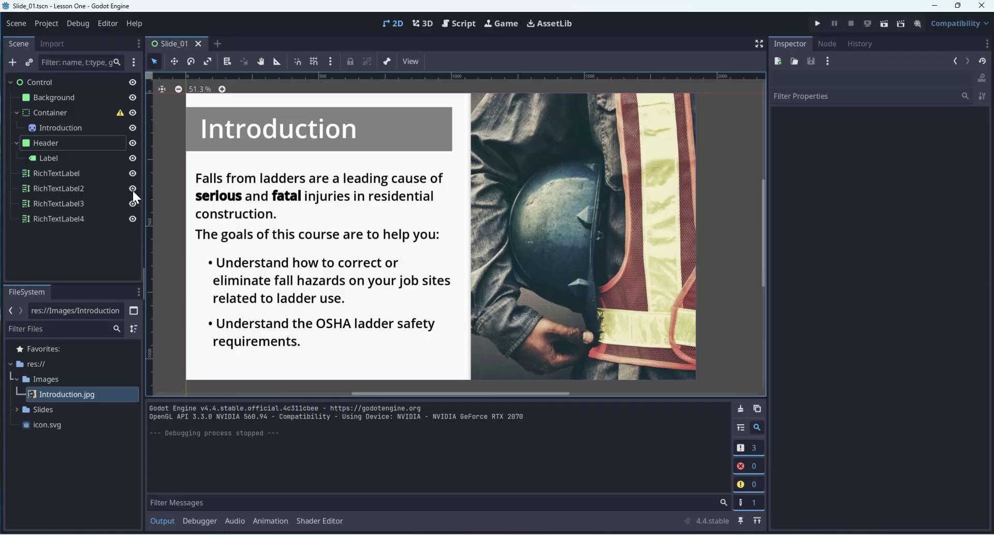
pyautogui.click(218, 44)
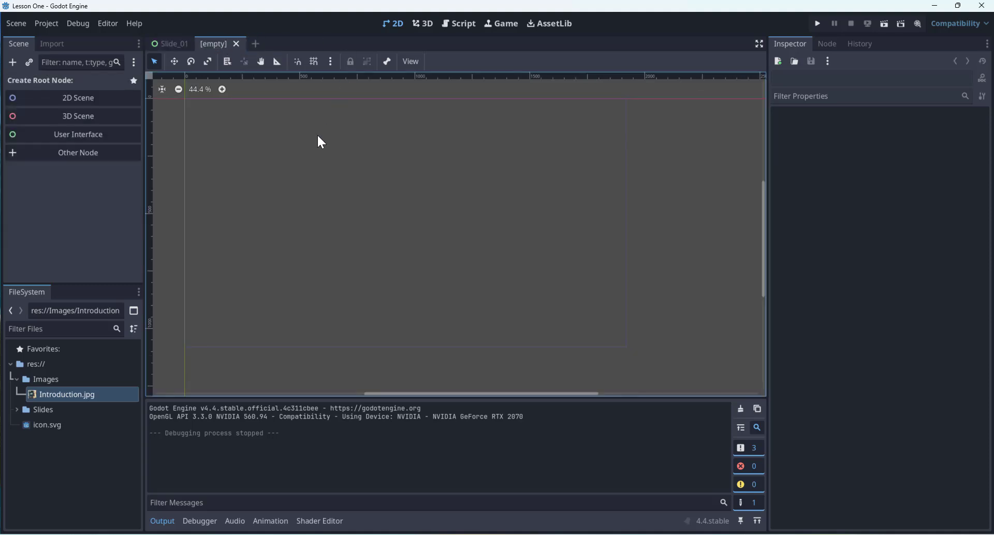
pyautogui.click(62, 133)
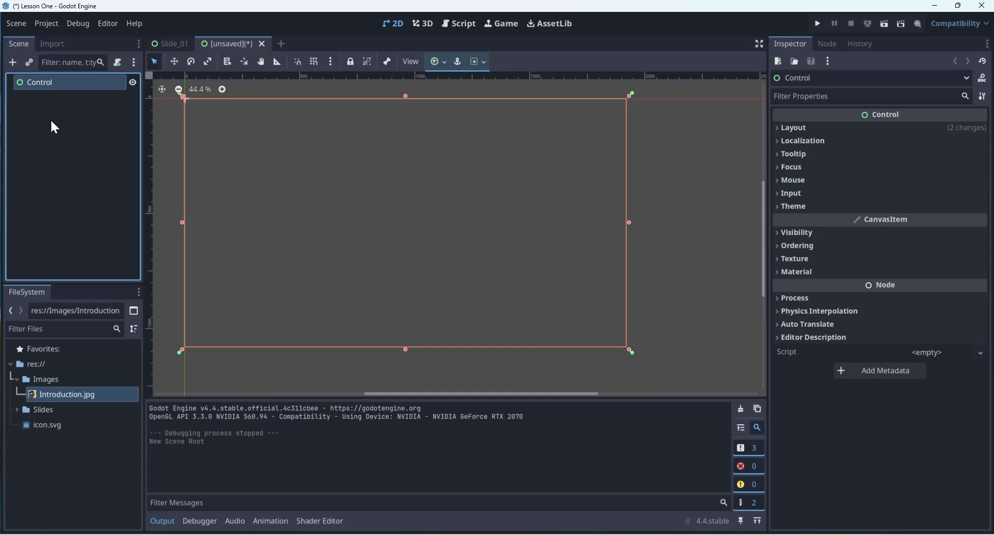
pyautogui.click(262, 43)
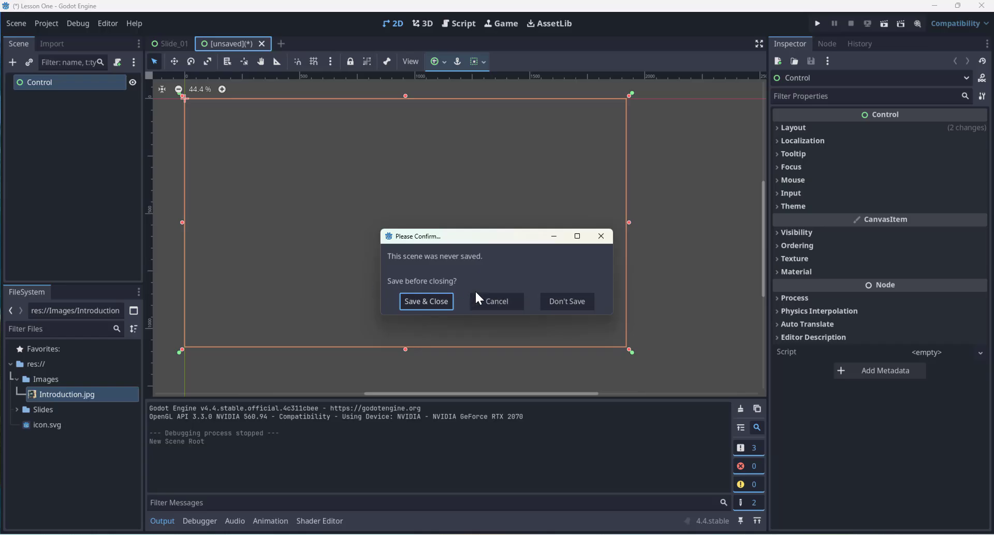
pyautogui.click(559, 301)
# - Duplicate the Slide_01.tscn scene file in the Slides folder as Slide_02.tscn
pyautogui.click(53, 82)
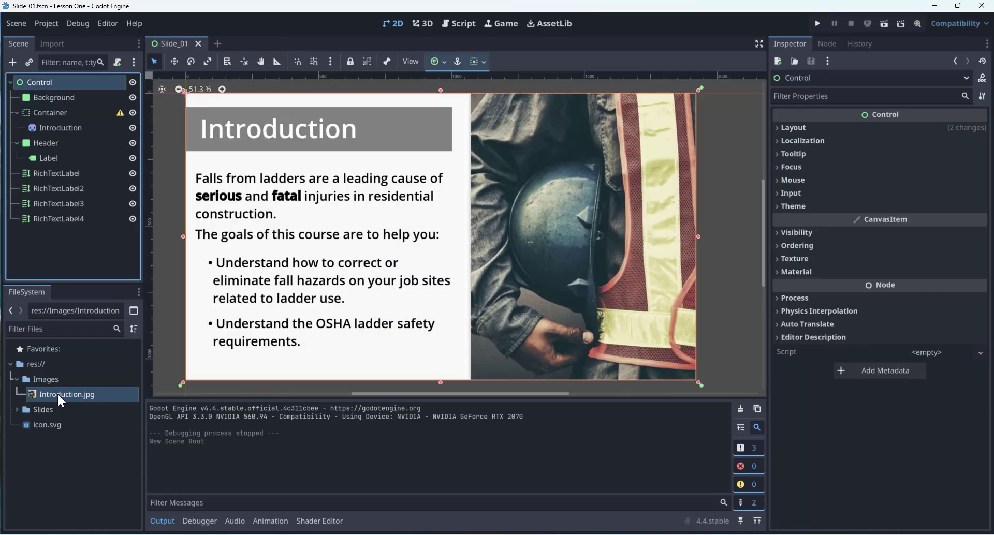
pyautogui.click(16, 410)
pyautogui.rightClick(48, 425)
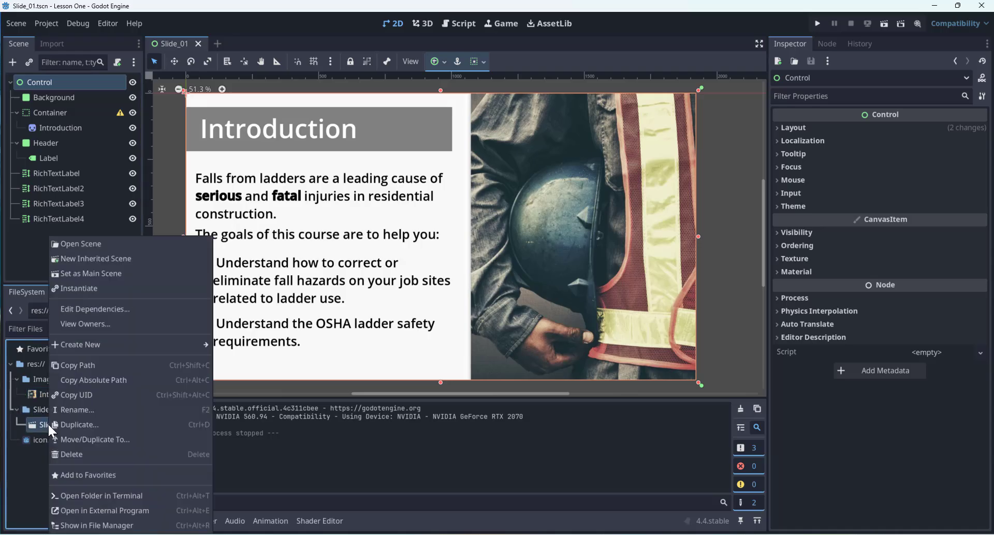
pyautogui.click(117, 426)
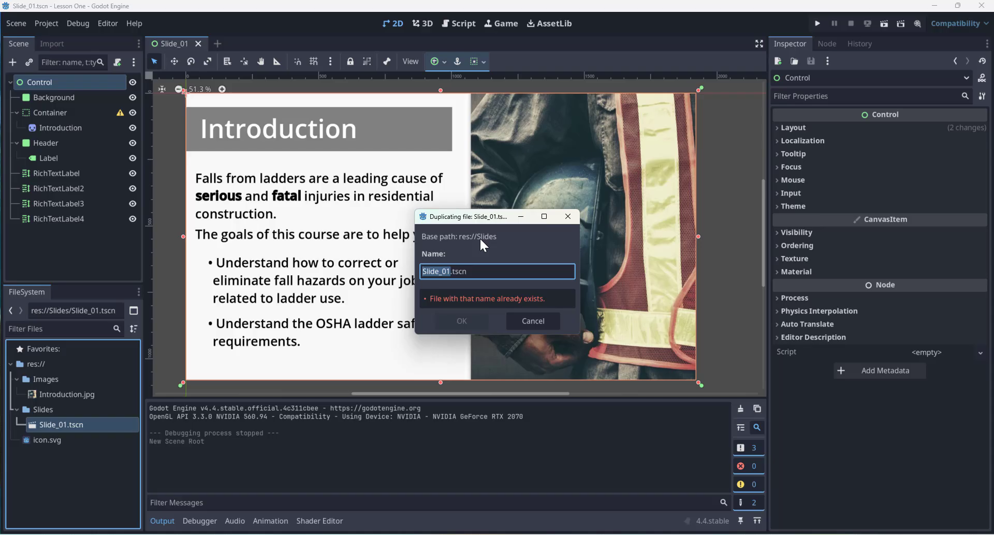
pyautogui.write('Slide_02')
pyautogui.press('Return')
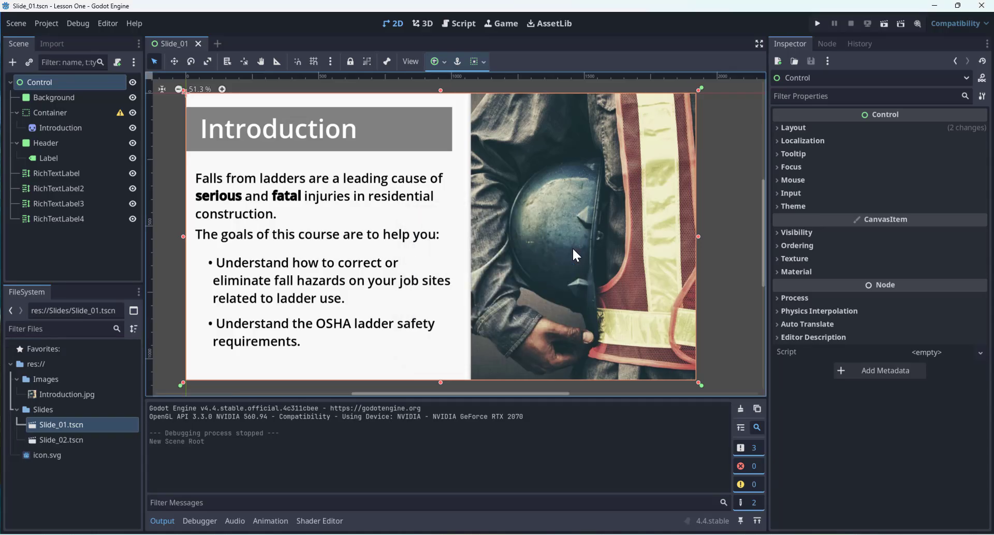
# - Examine the first RichTextLabel's theme overrides and remaining properties in the open slide
pyautogui.click(70, 445)
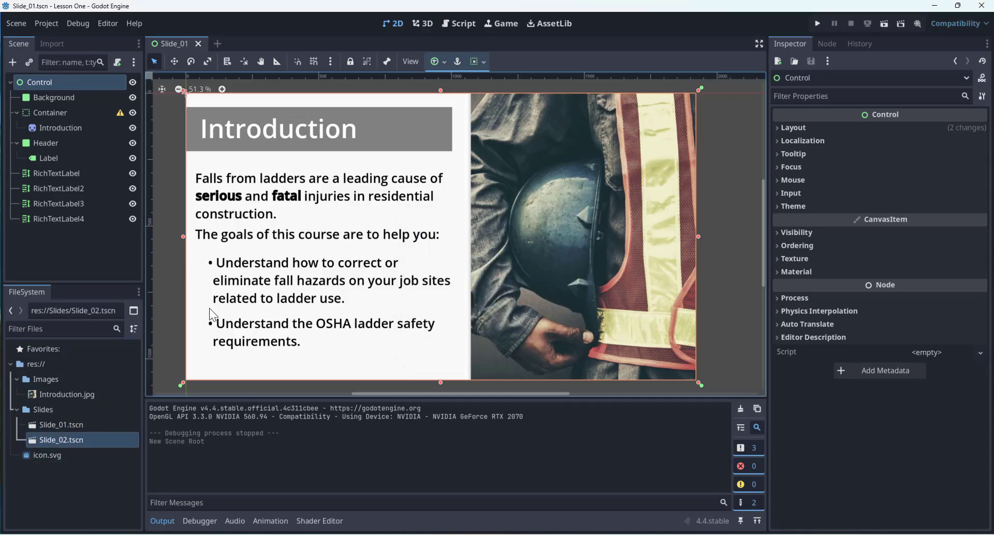
pyautogui.click(61, 172)
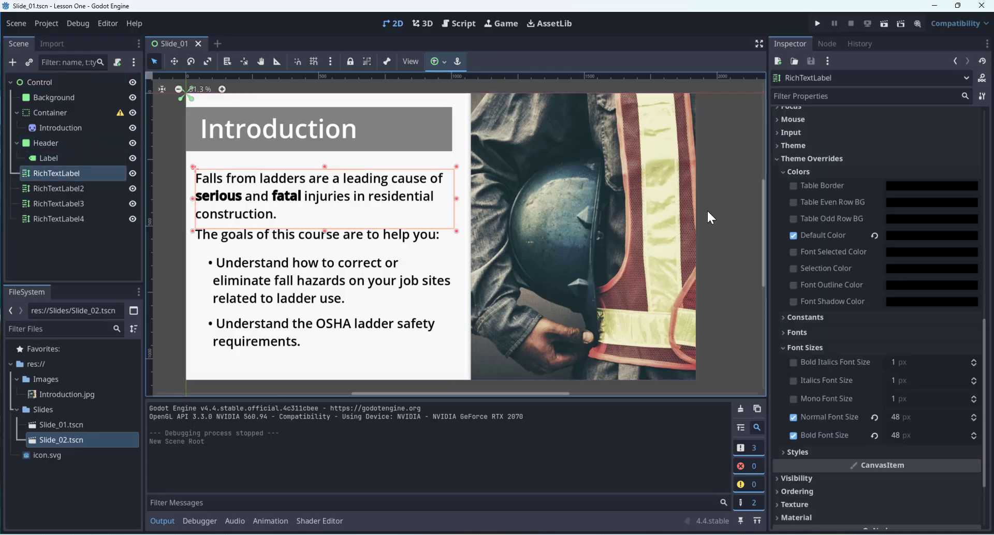
pyautogui.scroll(-5, 843, 421)
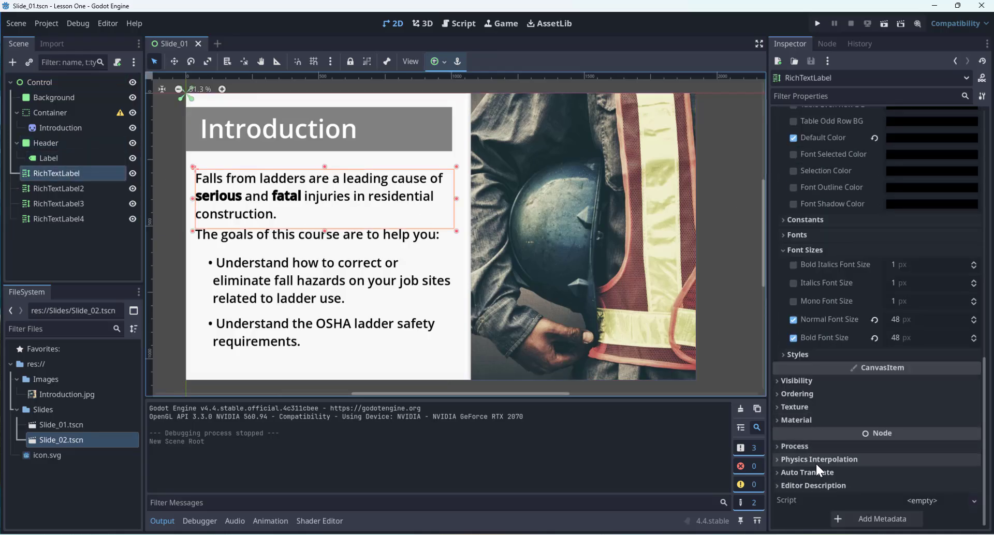
pyautogui.scroll(3, 793, 397)
pyautogui.click(28, 273)
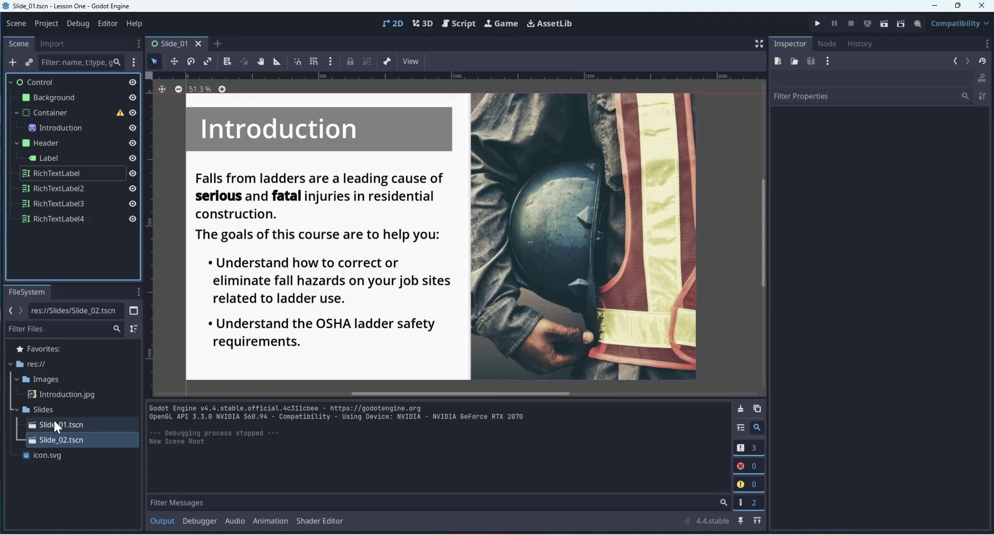
# - Delete the duplicated Slide_02.tscn file from the project
pyautogui.click(53, 435)
pyautogui.press('Delete')
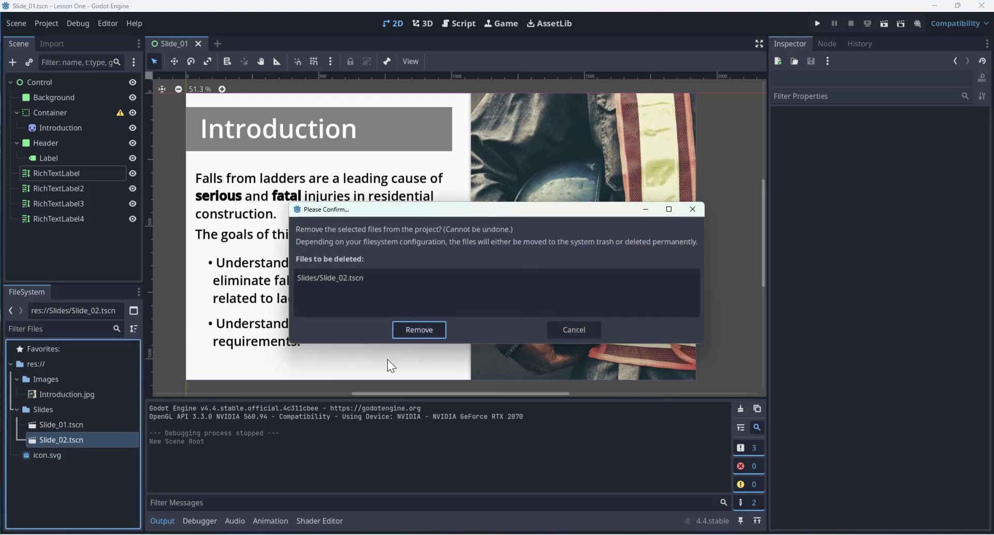
pyautogui.click(419, 329)
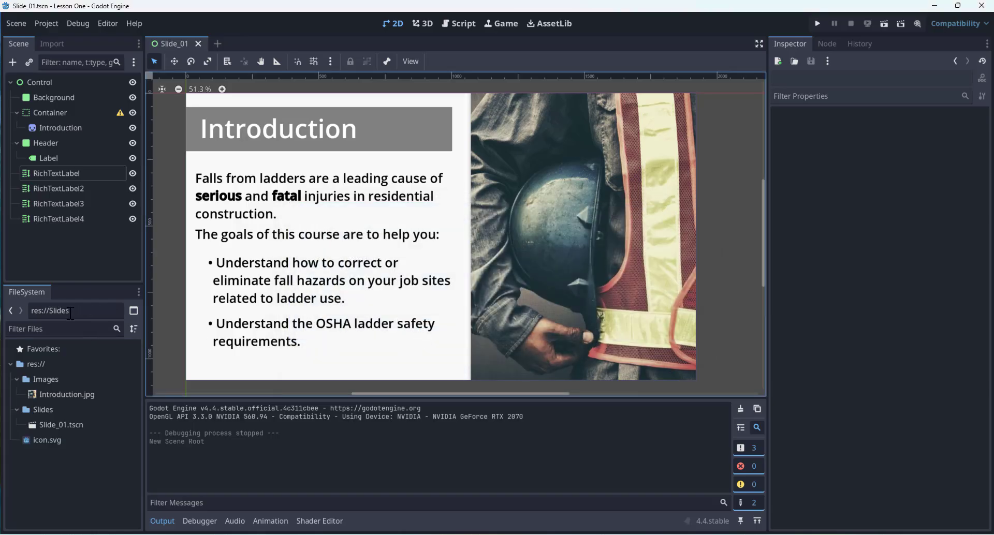
pyautogui.click(59, 265)
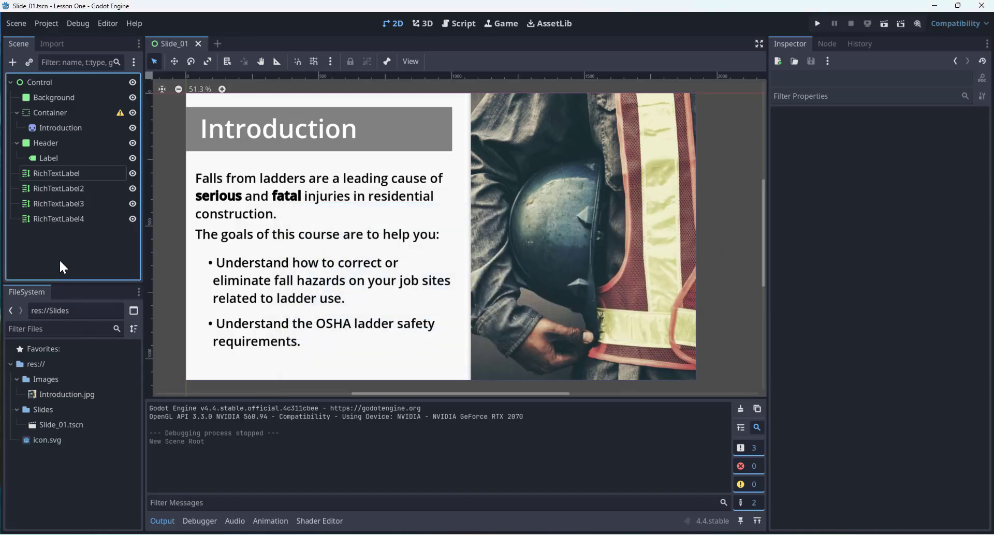
# - Duplicate the Slide_01.tscn scene file in the Slides folder as Slide_Master.tscn
pyautogui.click(51, 420)
pyautogui.rightClick(51, 424)
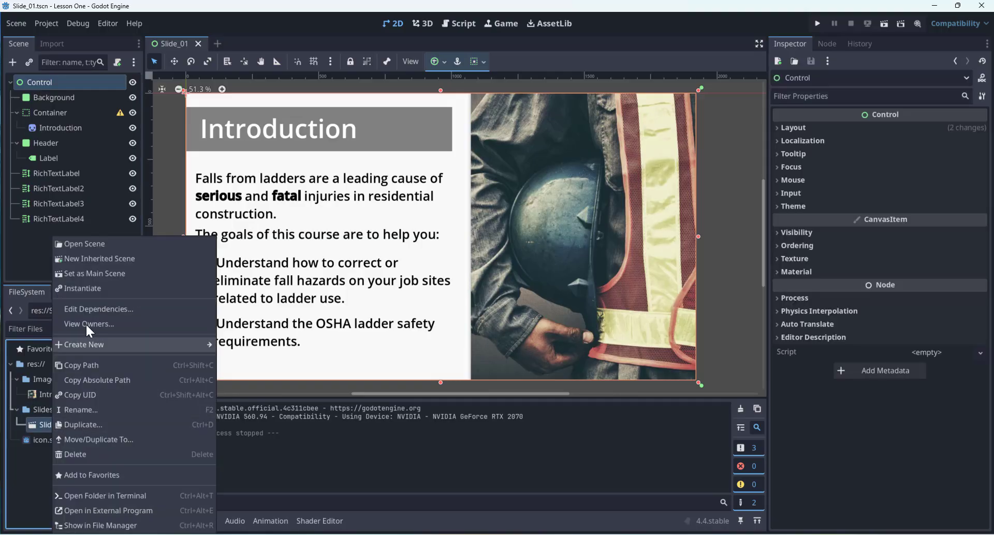
pyautogui.click(77, 422)
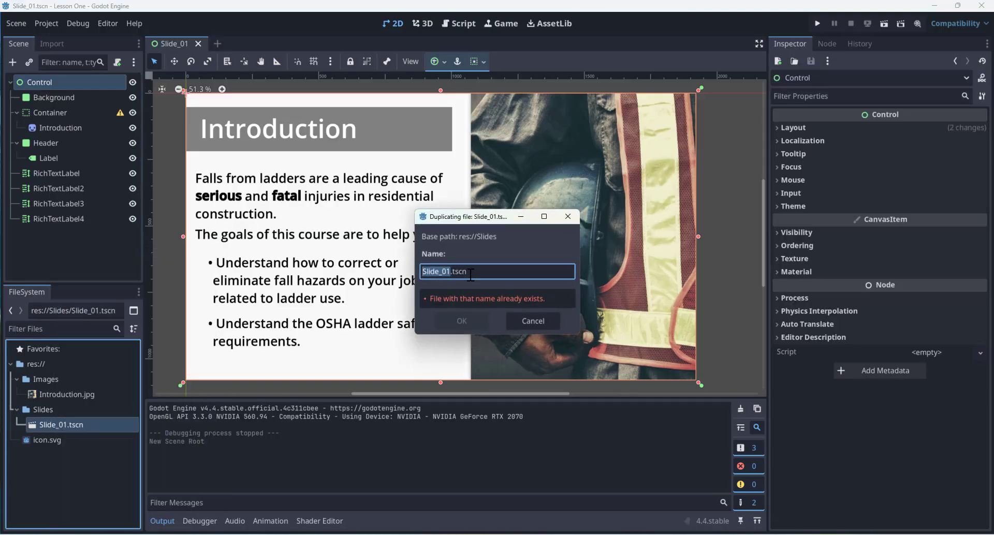
pyautogui.click(451, 272)
pyautogui.doubleClick(451, 272)
pyautogui.press('BackSpace')
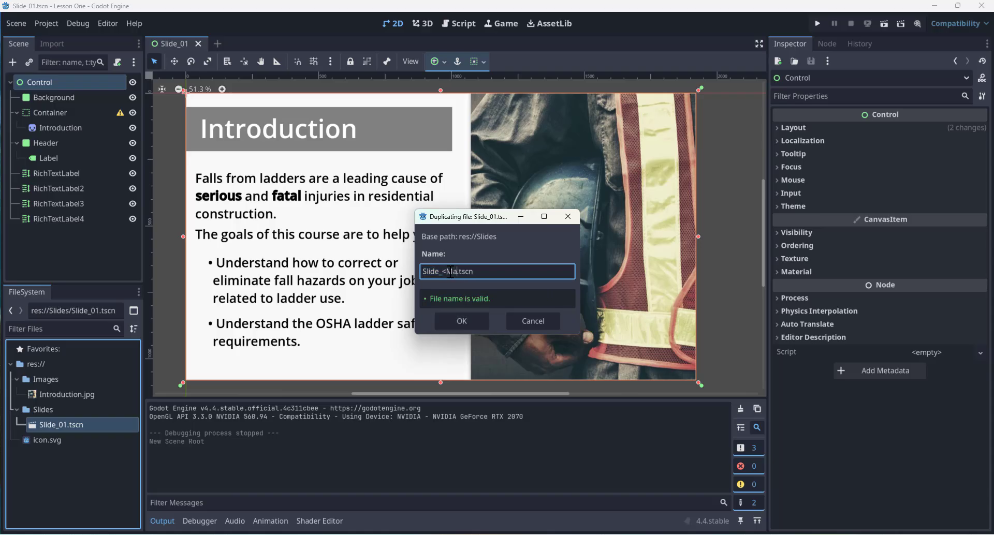
pyautogui.write('Master')
pyautogui.click(443, 316)
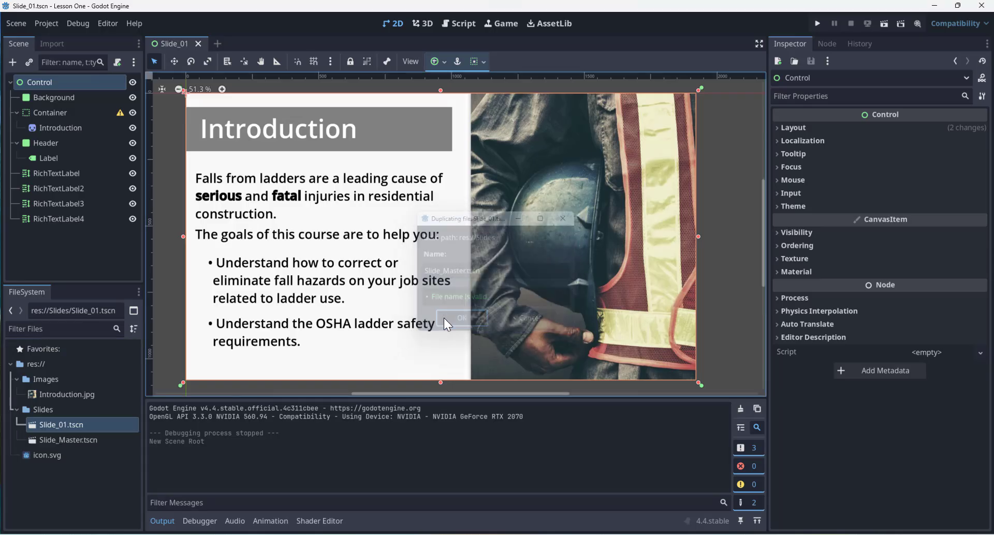
# - Open the Slide_Master.tscn scene and check its first text label and its image sprite
pyautogui.doubleClick(51, 441)
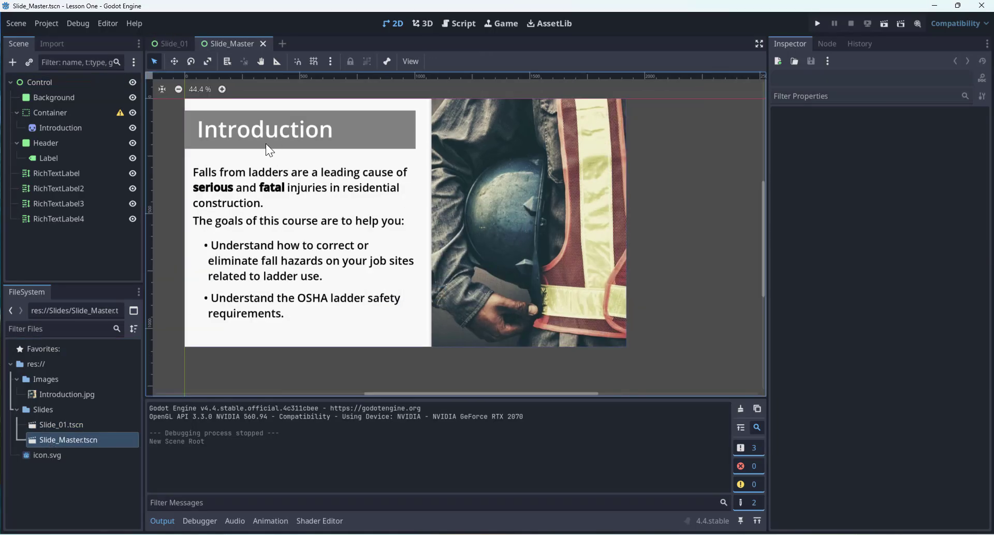
pyautogui.click(263, 192)
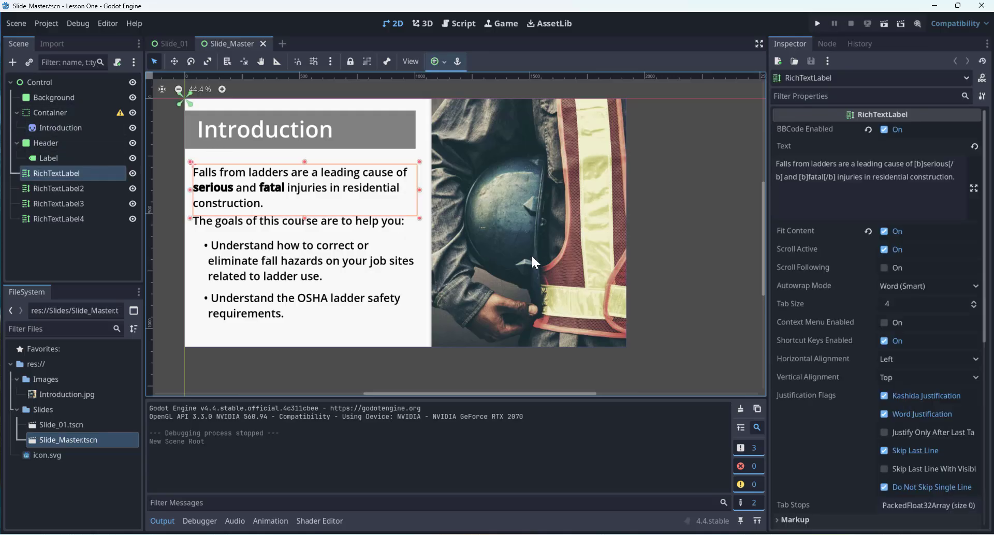
pyautogui.click(521, 145)
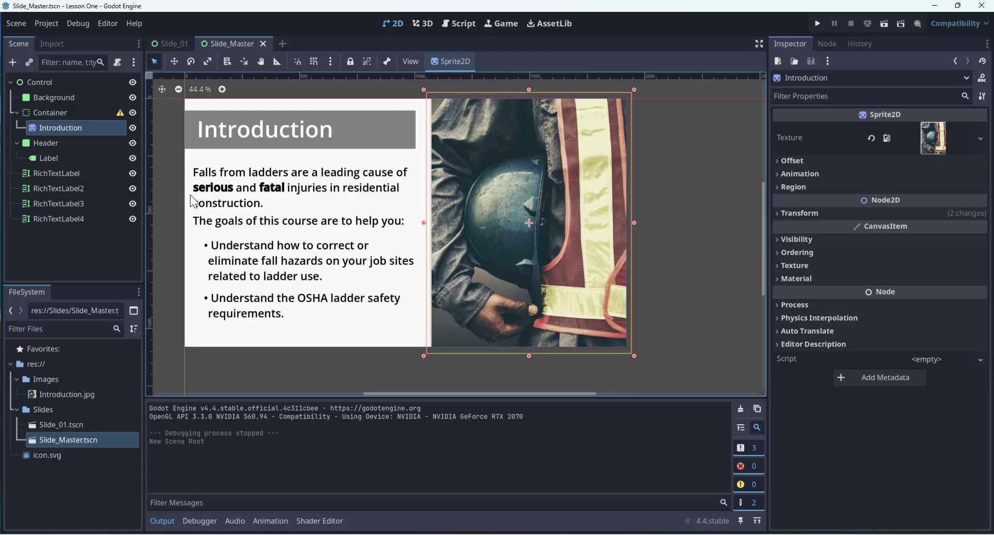
# - Delete RichTextLabel2, RichTextLabel3 and RichTextLabel4 from the Slide_Master scene, keeping only the first RichTextLabel
pyautogui.click(62, 177)
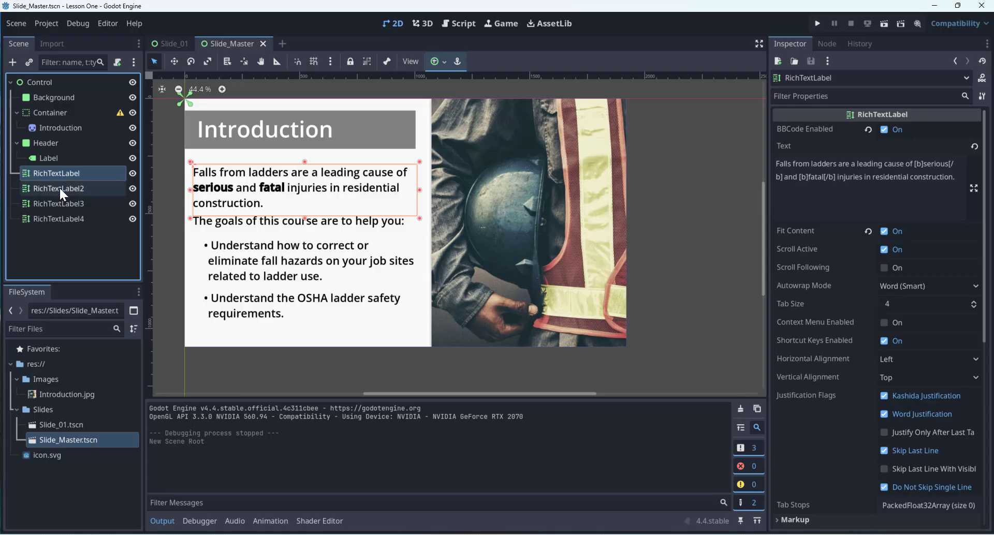
pyautogui.click(59, 187)
pyautogui.keyDown('shift'); pyautogui.click(60, 220); pyautogui.keyUp('shift')
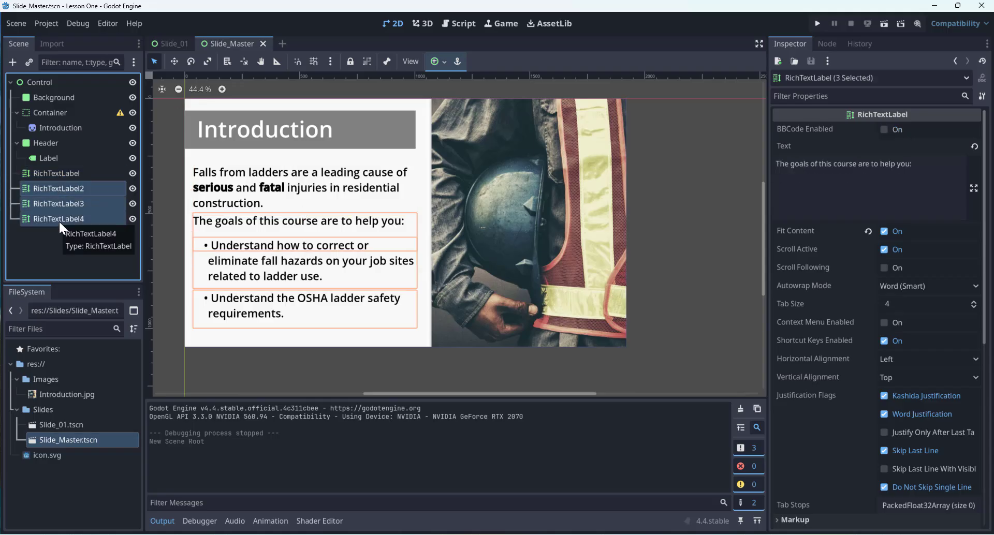
pyautogui.press('Delete')
pyautogui.click(466, 288)
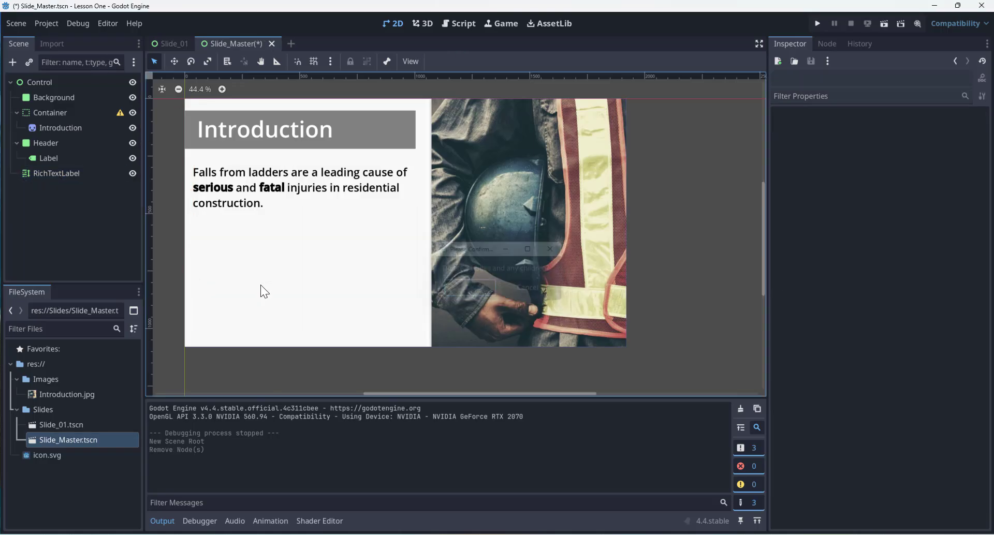
# - Expand the remaining RichTextLabel's theme overrides to review its color and font size settings
pyautogui.click(54, 175)
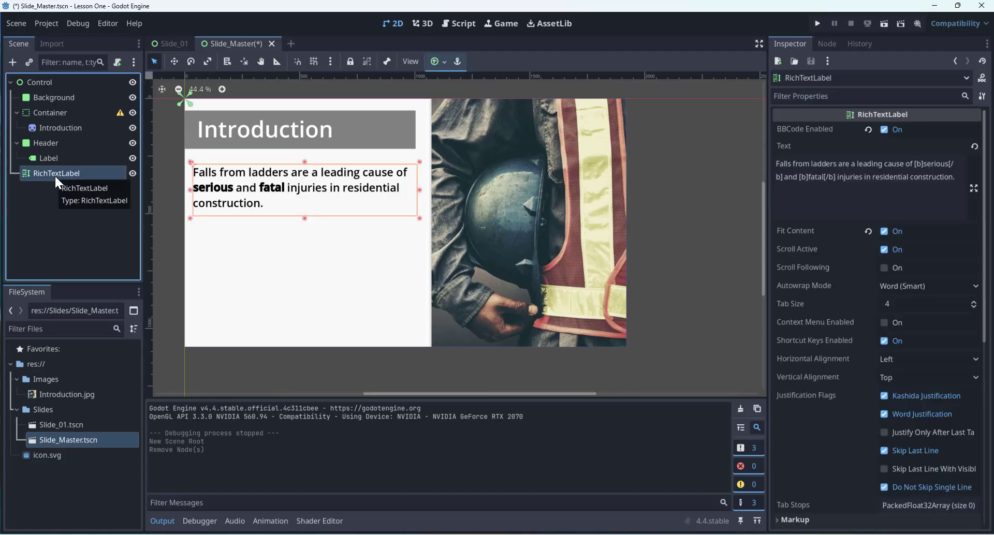
pyautogui.scroll(-6, 836, 352)
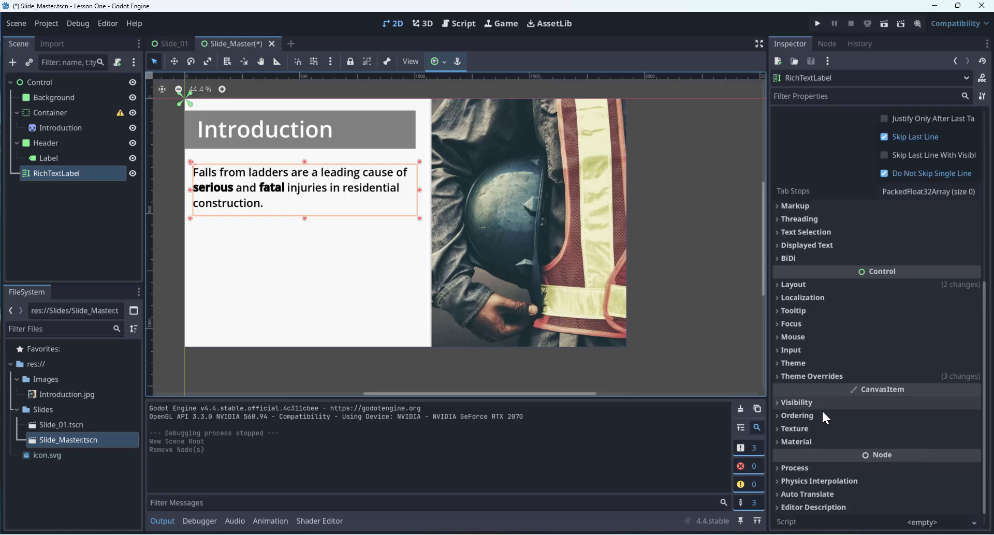
pyautogui.click(822, 376)
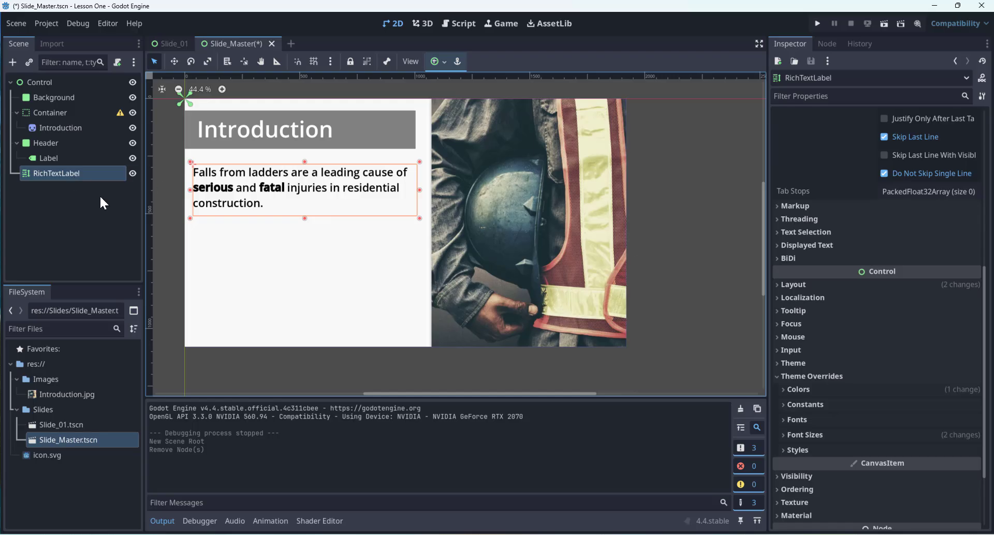
# - Review the Header's Label and the RichTextLabel in the Slide_Master scene
pyautogui.click(49, 143)
pyautogui.click(50, 160)
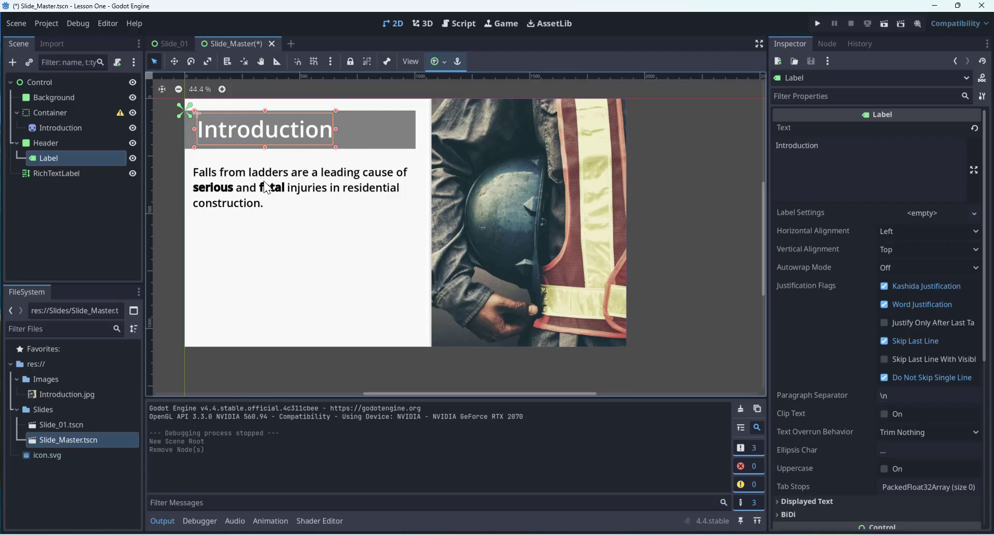
pyautogui.click(223, 192)
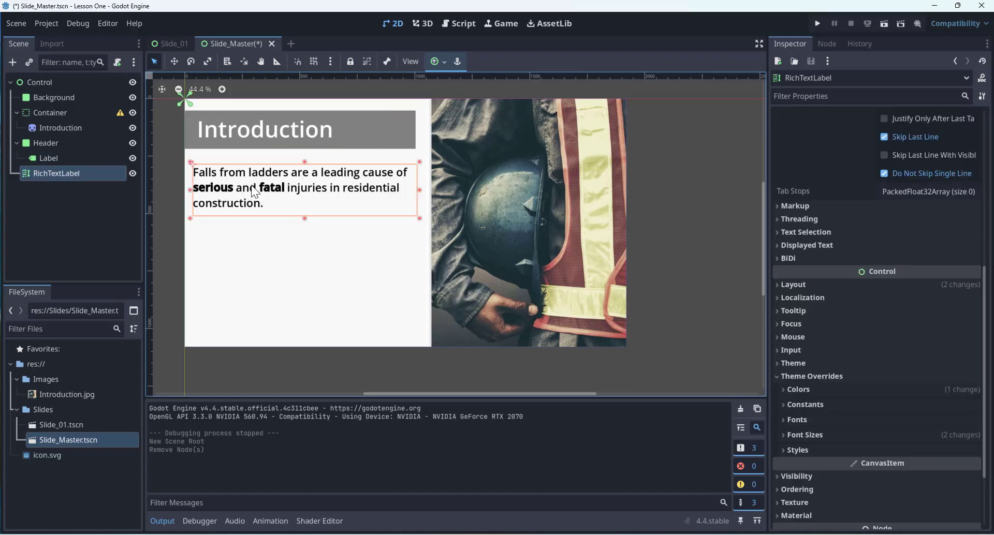
pyautogui.click(654, 204)
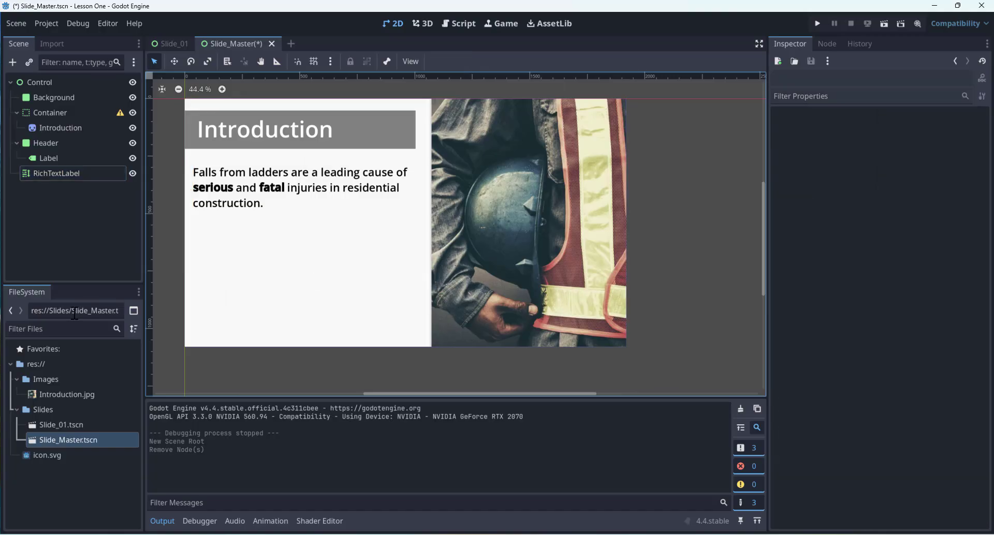
# - Save the Slide_Master scene and create a new inherited scene from Slide_Master.tscn
pyautogui.click(55, 426)
pyautogui.click(47, 438)
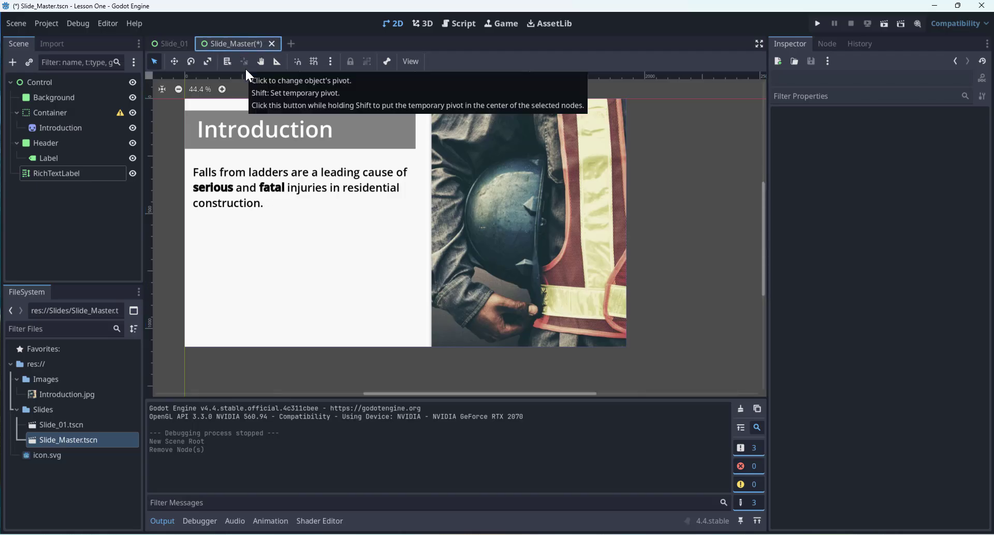
pyautogui.hotkey('ctrl', 's')
pyautogui.rightClick(55, 441)
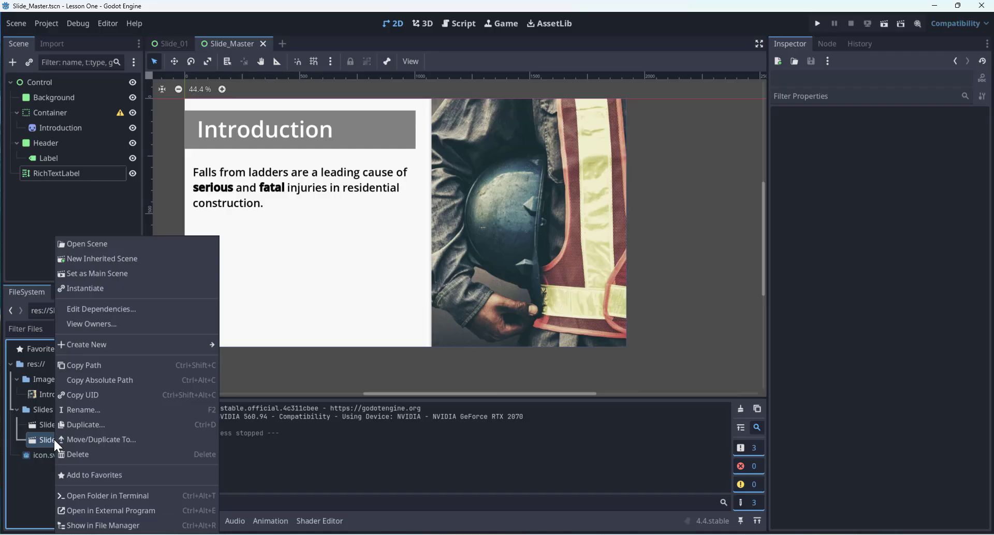
pyautogui.click(41, 468)
pyautogui.rightClick(45, 442)
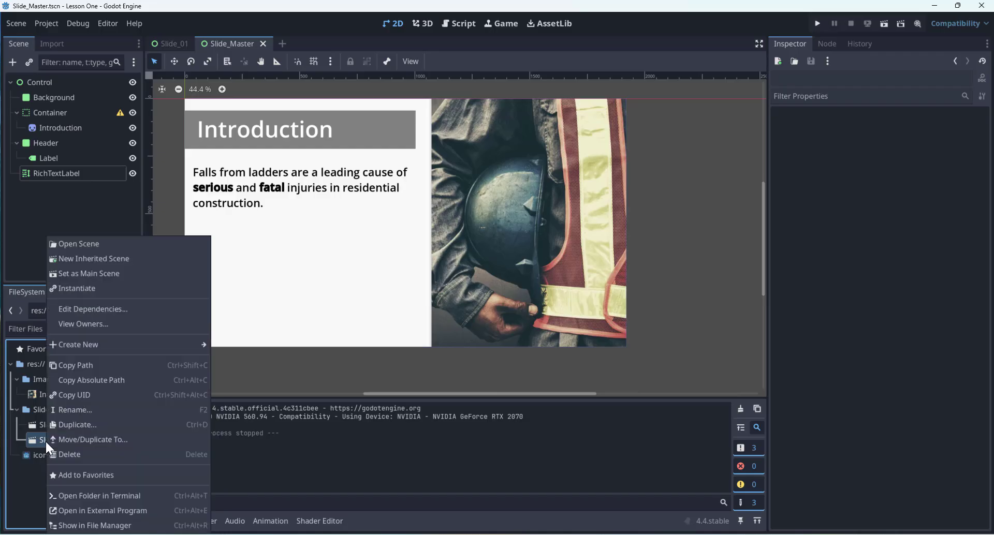
pyautogui.click(93, 260)
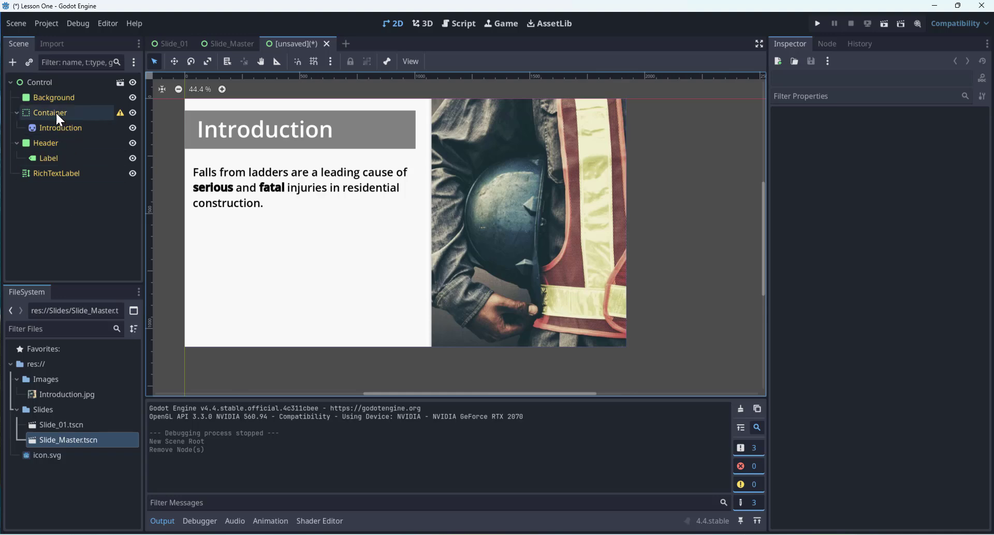
# - Try to delete the inherited Header and RichTextLabel nodes from the new inherited scene
pyautogui.click(52, 97)
pyautogui.click(54, 143)
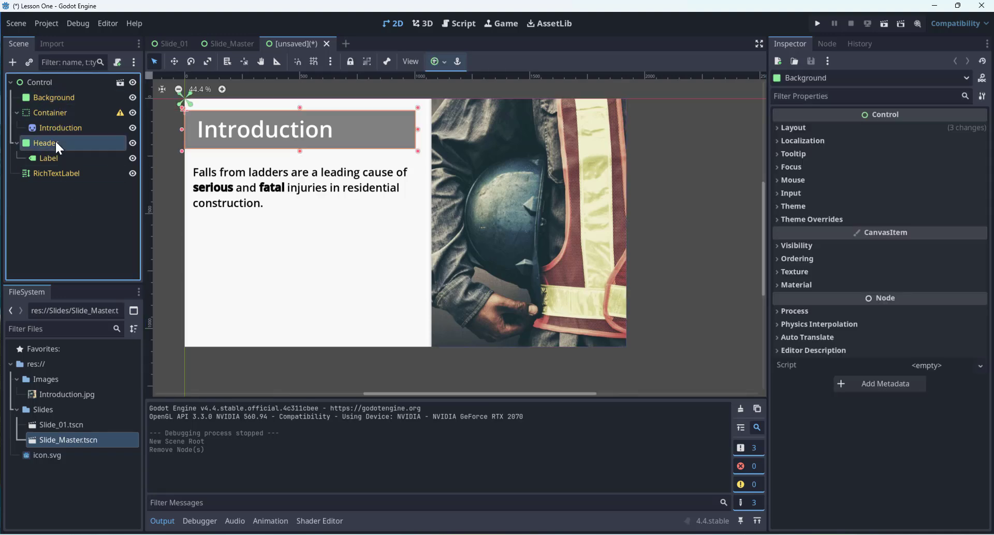
pyautogui.click(303, 151)
pyautogui.click(511, 293)
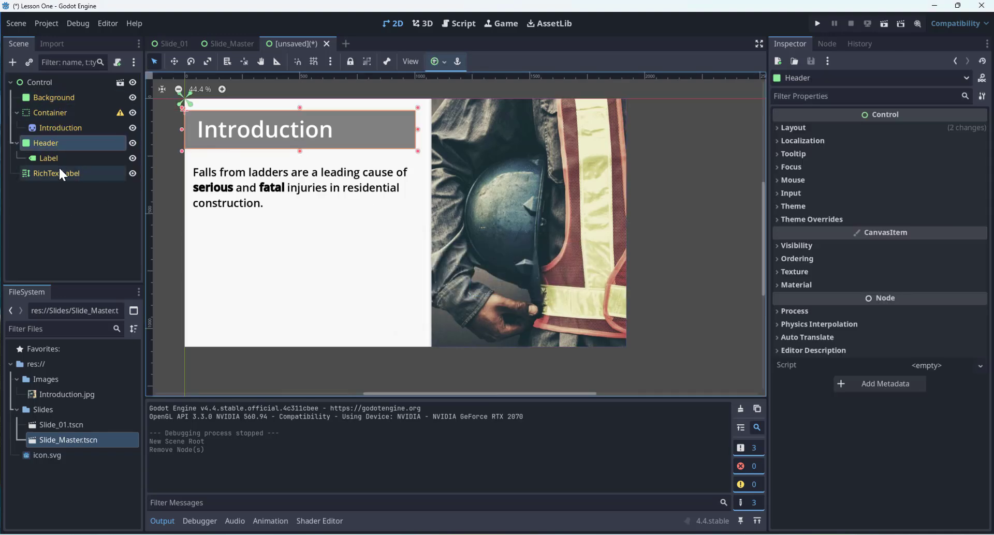
pyautogui.click(60, 171)
pyautogui.press('Delete')
pyautogui.click(489, 288)
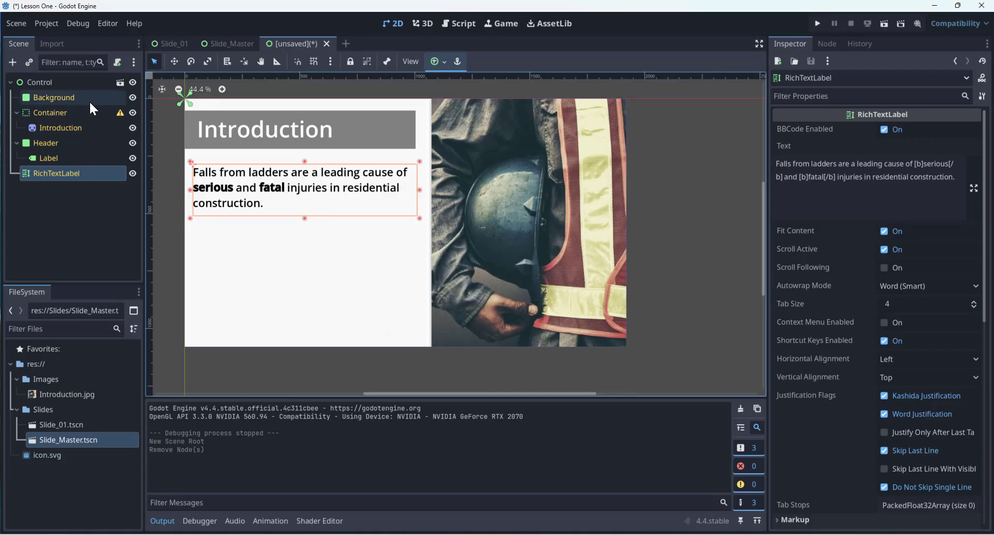
# - Try moving the RichTextLabel and the Header lower on the inherited slide, undoing each move
pyautogui.moveTo(352, 174); pyautogui.dragTo(358, 231)
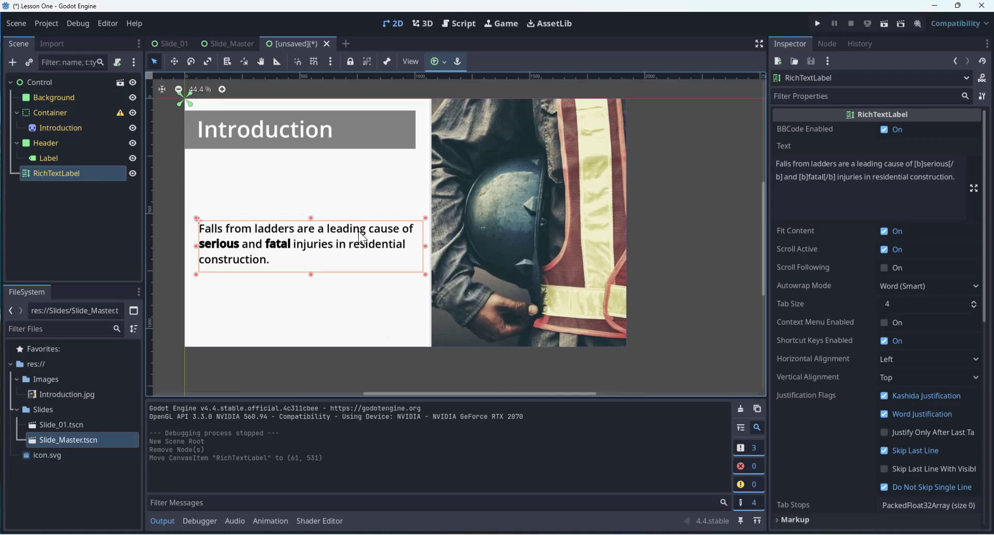
pyautogui.hotkey('ctrl', 'z')
pyautogui.click(352, 126)
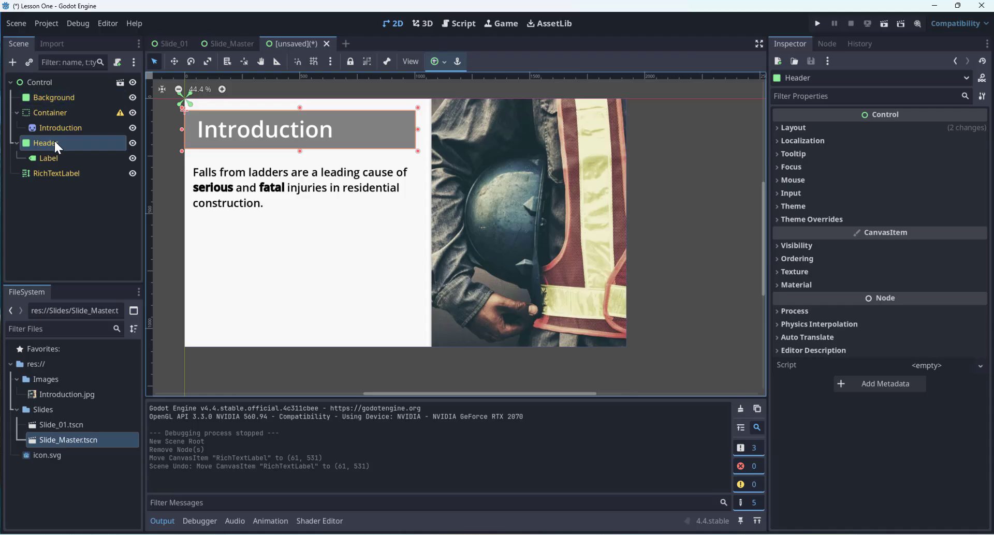
pyautogui.moveTo(394, 119)
pyautogui.mouseDown()
pyautogui.moveTo(393, 109)
pyautogui.moveTo(393, 133)
pyautogui.mouseUp()
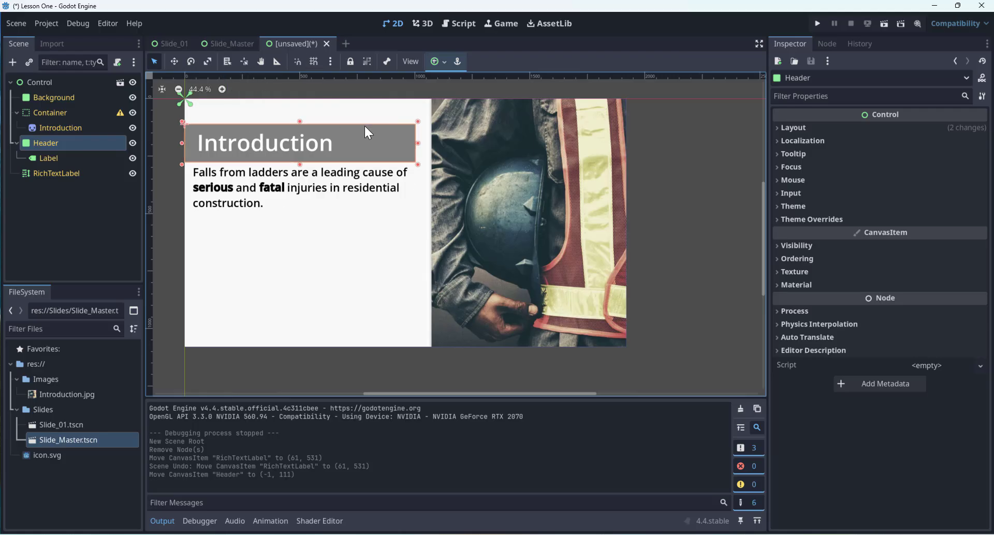
pyautogui.hotkey('ctrl', 'z')
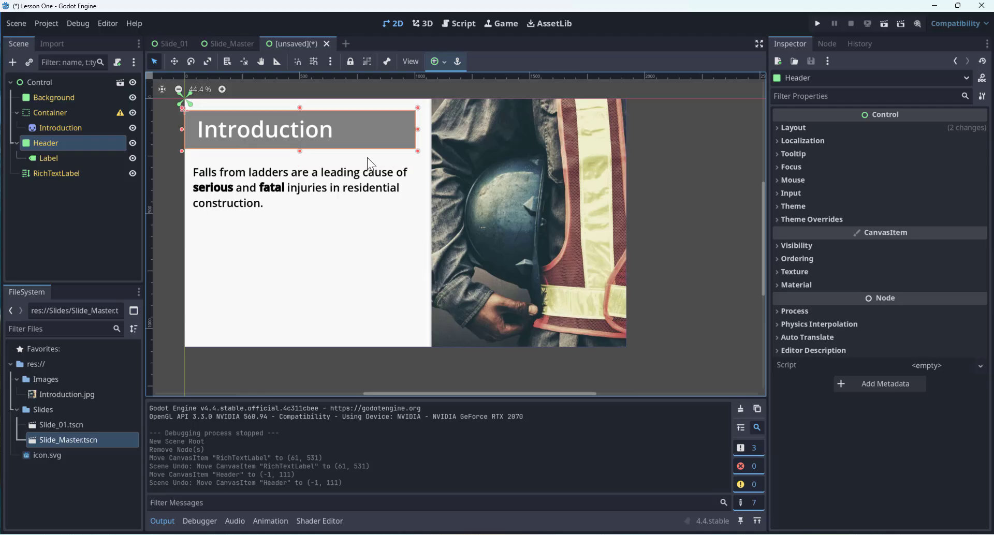
# - Move the Header in Slide_Master down to about (1, 107), save, and return to the unsaved inherited scene
pyautogui.click(230, 41)
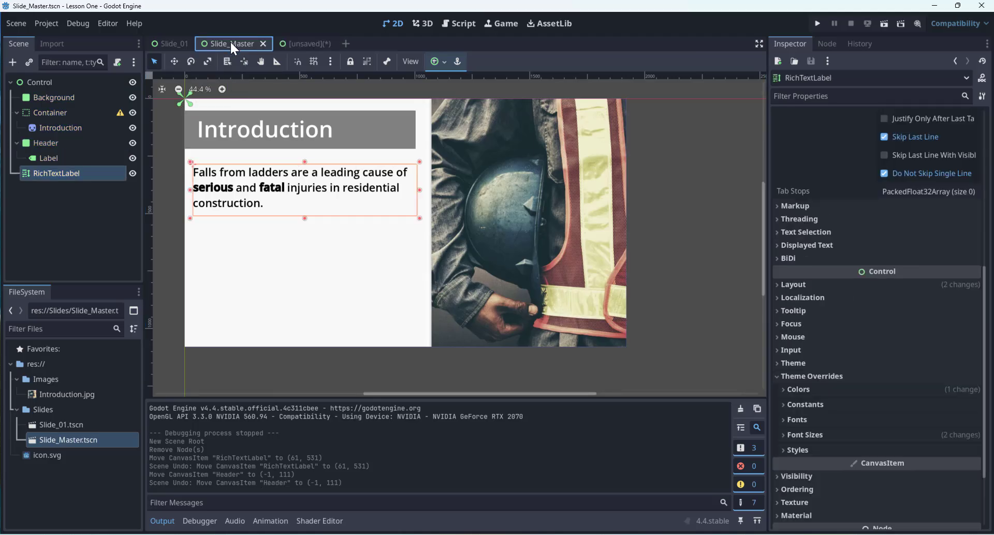
pyautogui.click(393, 125)
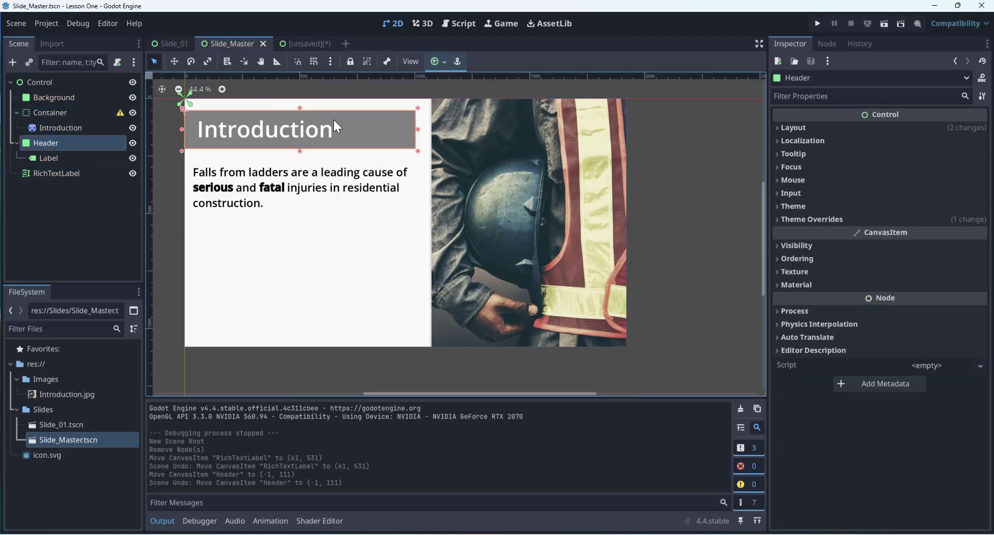
pyautogui.moveTo(388, 122); pyautogui.dragTo(334, 126)
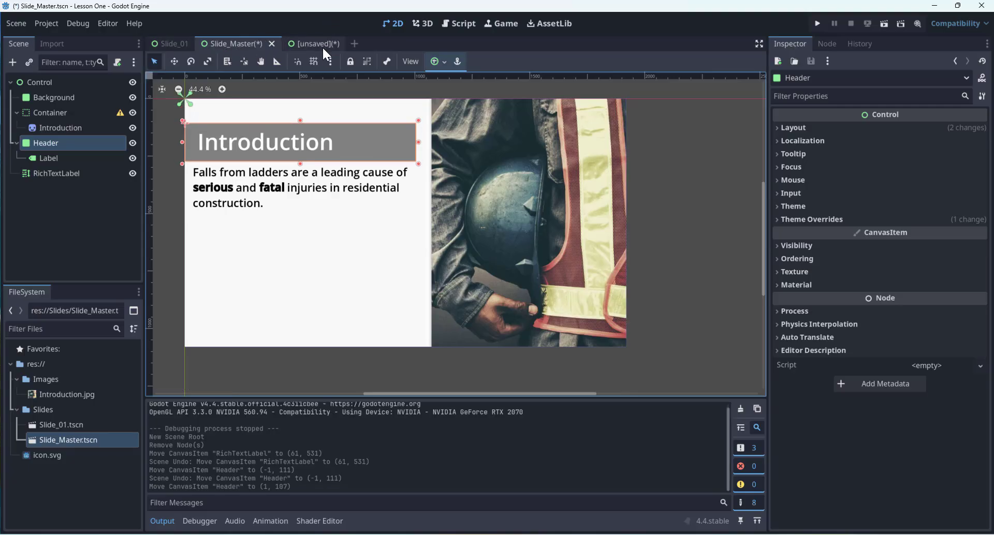
pyautogui.hotkey('ctrl', 's')
pyautogui.click(300, 42)
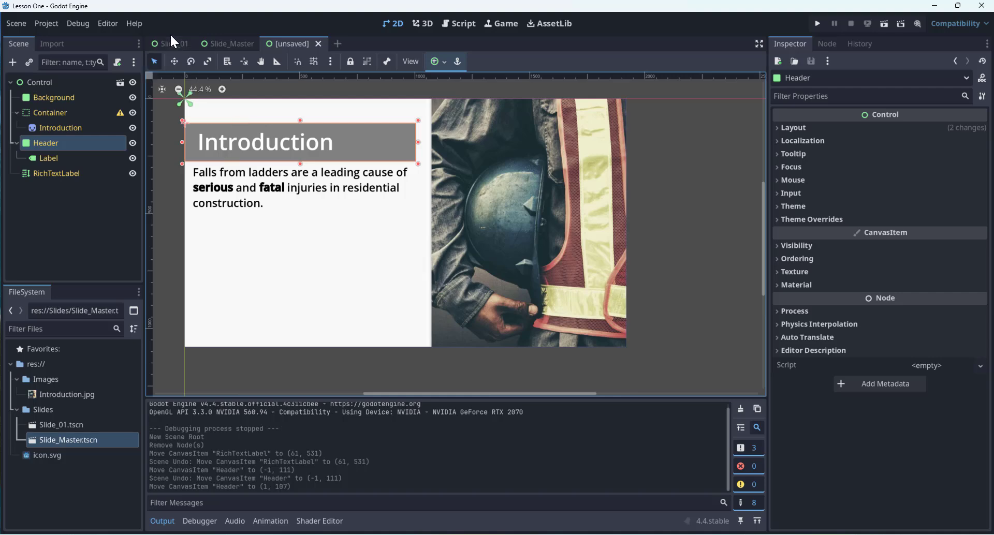
# - Compare the open slide scenes, open the inherited Control node's base scene in the editor, and return to the inherited scene
pyautogui.click(171, 41)
pyautogui.click(255, 41)
pyautogui.click(286, 43)
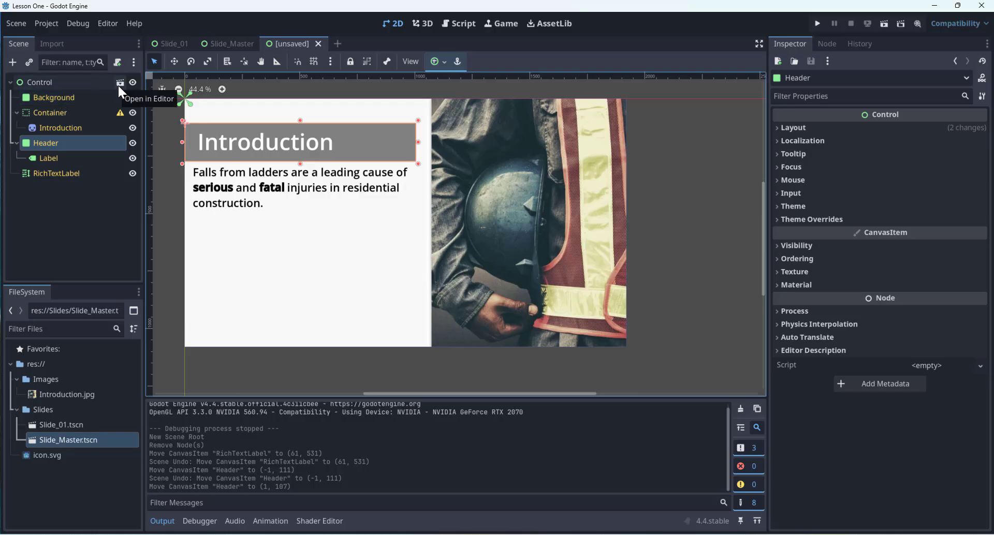
pyautogui.click(83, 83)
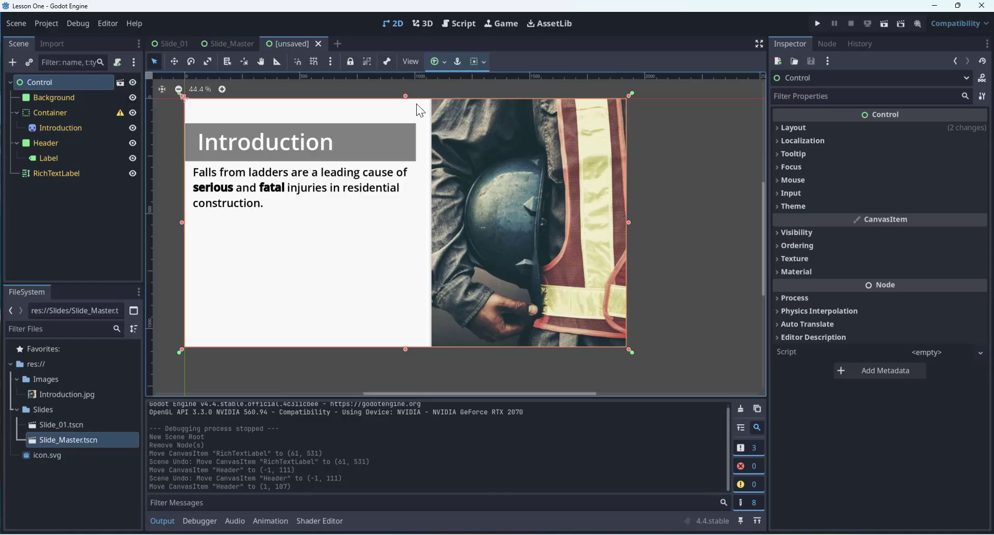
pyautogui.click(120, 83)
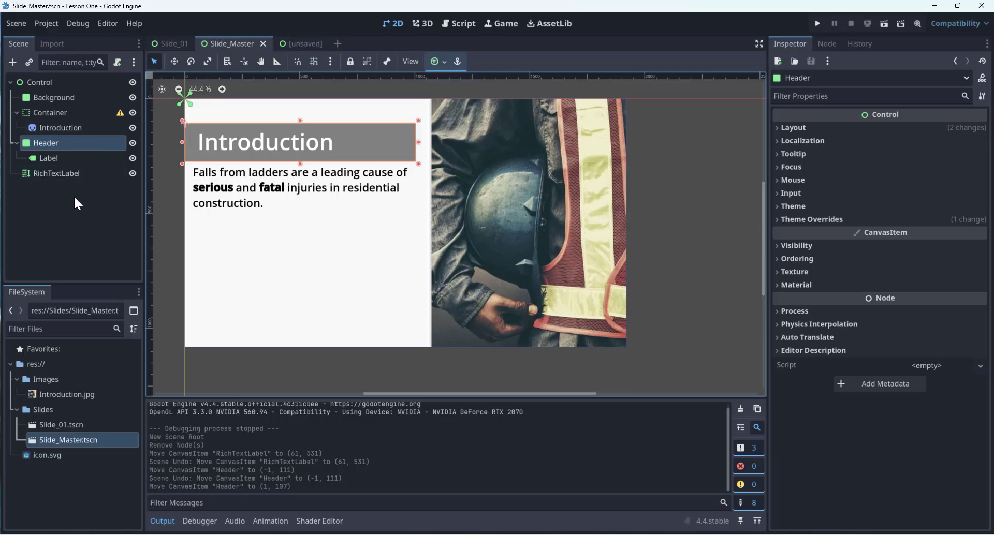
pyautogui.click(296, 43)
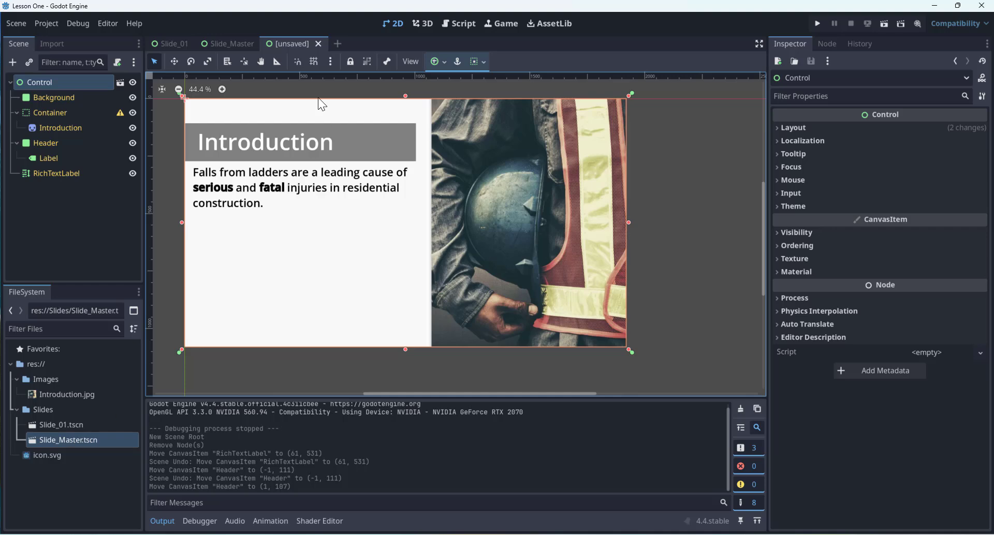
# - Copy RichTextLabel through RichTextLabel4 from Slide_01 and paste them into the unsaved inherited scene
pyautogui.click(167, 44)
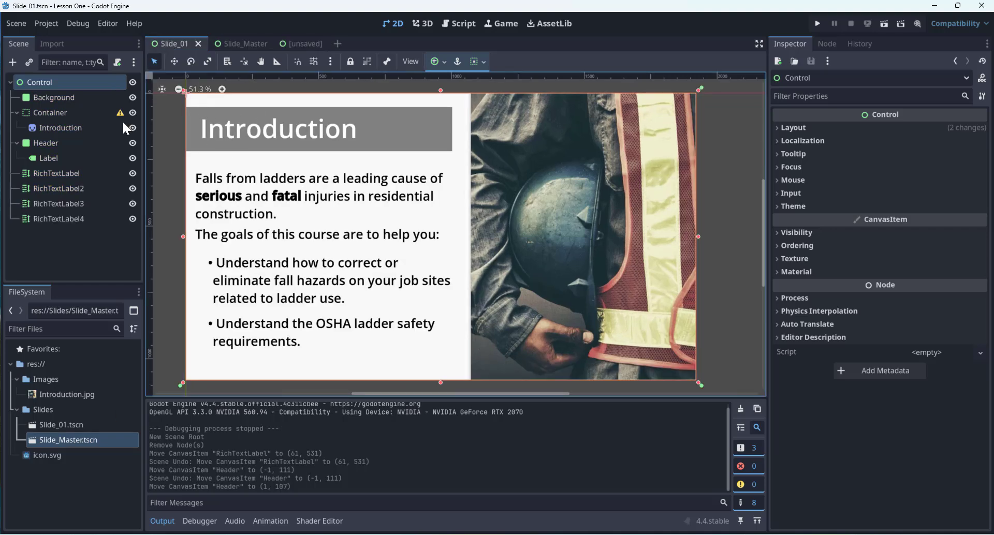
pyautogui.click(279, 192)
pyautogui.click(284, 230)
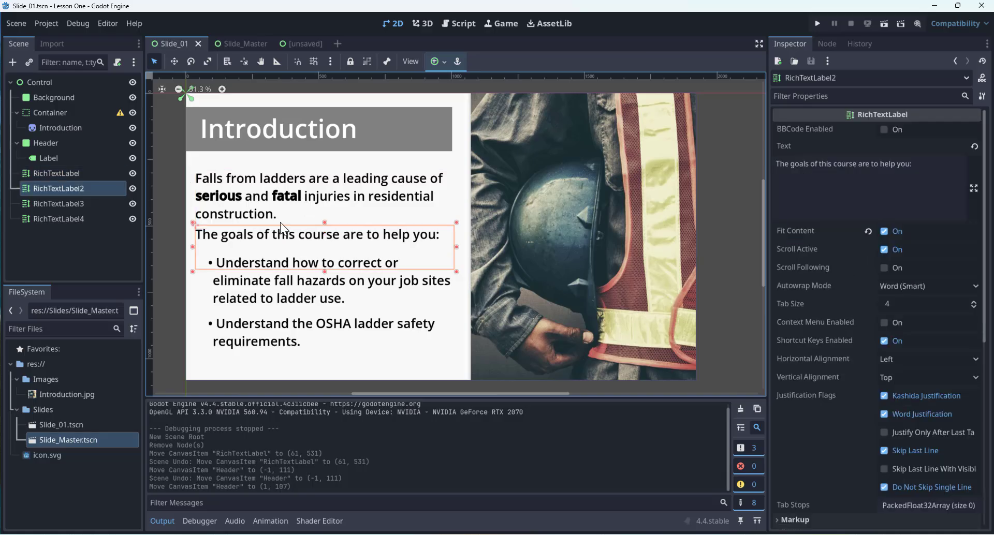
pyautogui.keyDown('shift'); pyautogui.click(269, 215); pyautogui.keyUp('shift')
pyautogui.keyDown('shift'); pyautogui.click(257, 282); pyautogui.keyUp('shift')
pyautogui.keyDown('shift'); pyautogui.click(254, 328); pyautogui.keyUp('shift')
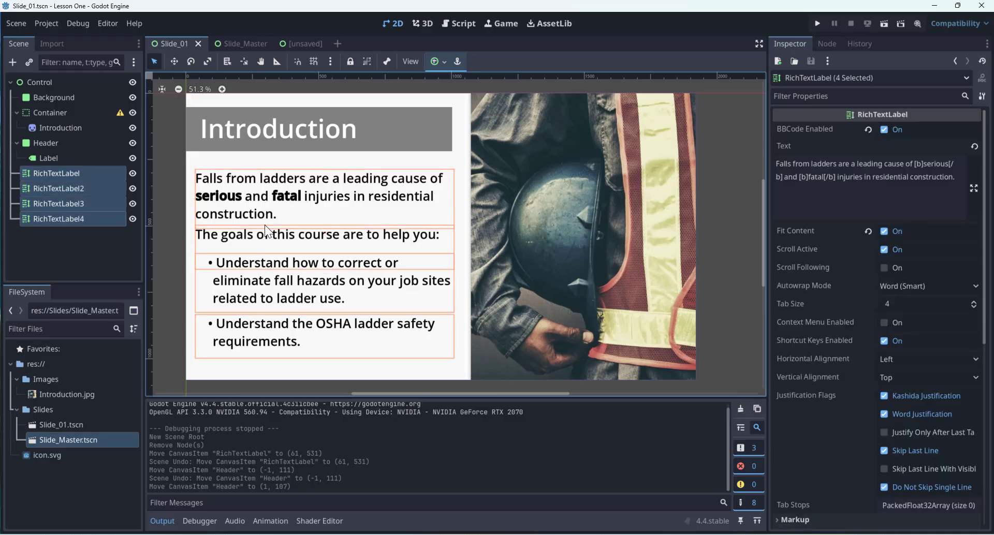
pyautogui.click(303, 43)
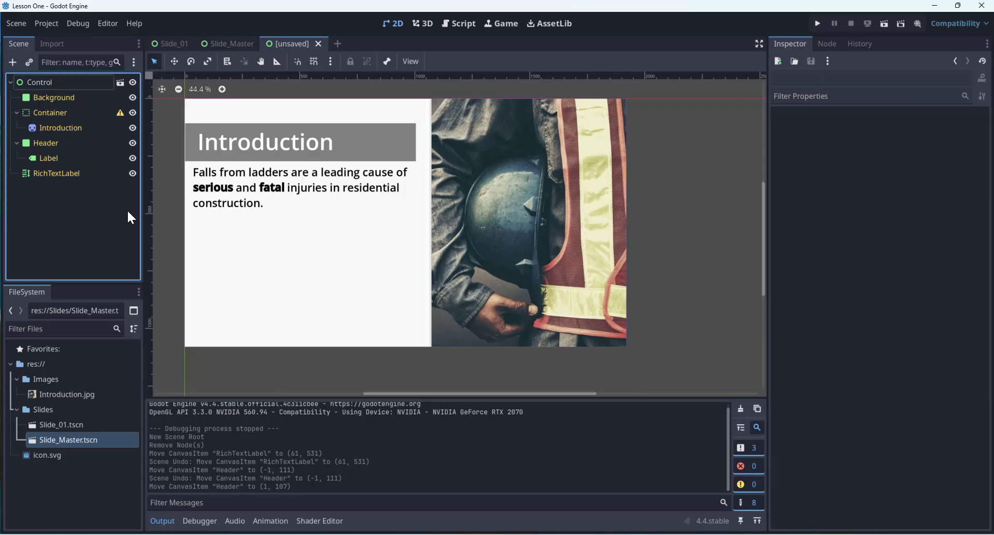
pyautogui.hotkey('ctrl', 'v')
# - Hide and show the inherited RichTextLabel to check the overlapping paragraphs, and delete the pasted duplicate RichTextLabel2
pyautogui.click(164, 191)
pyautogui.click(80, 173)
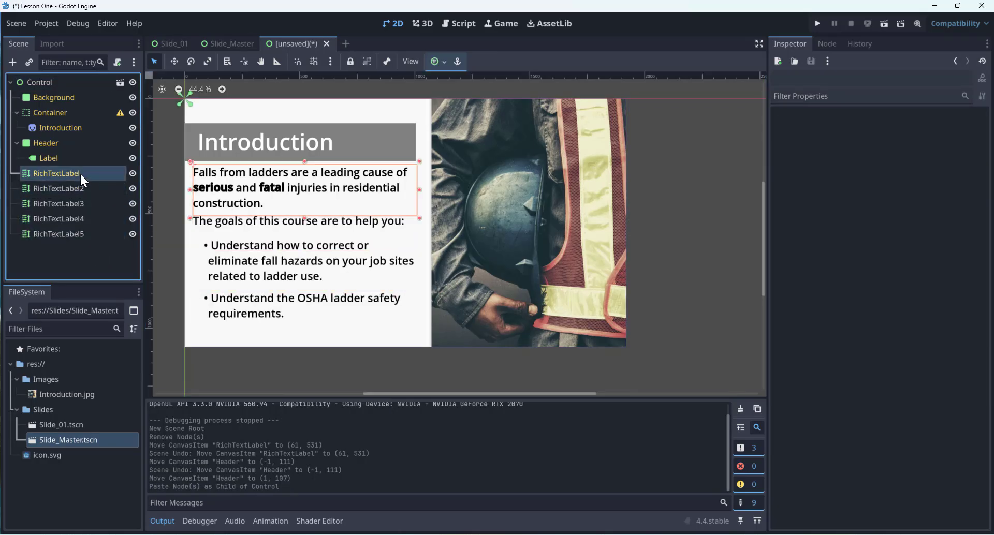
pyautogui.click(91, 185)
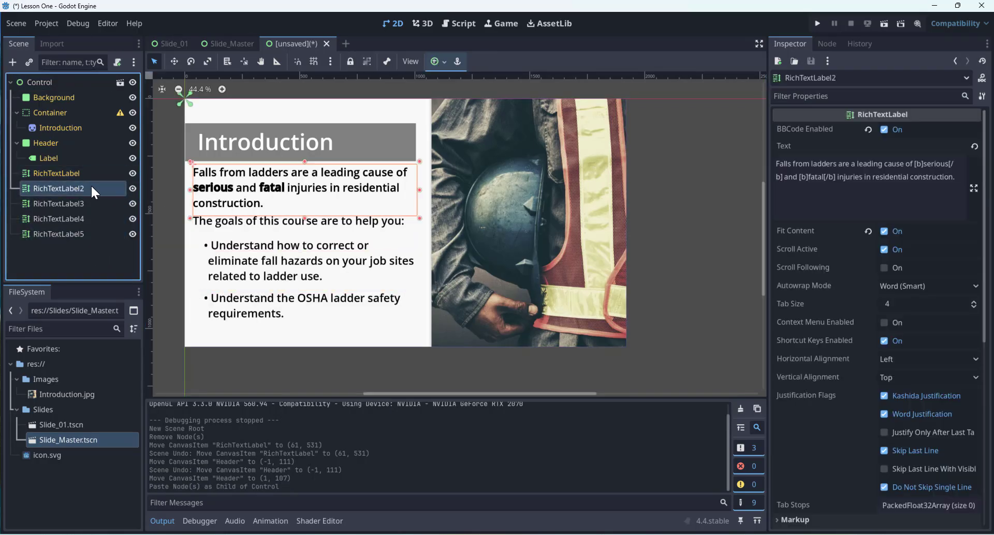
pyautogui.click(133, 172)
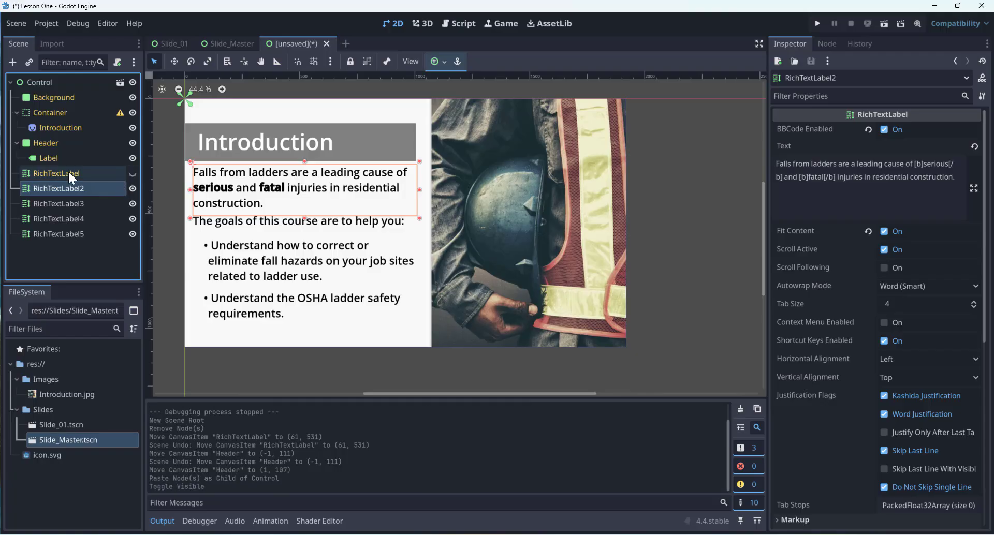
pyautogui.click(99, 173)
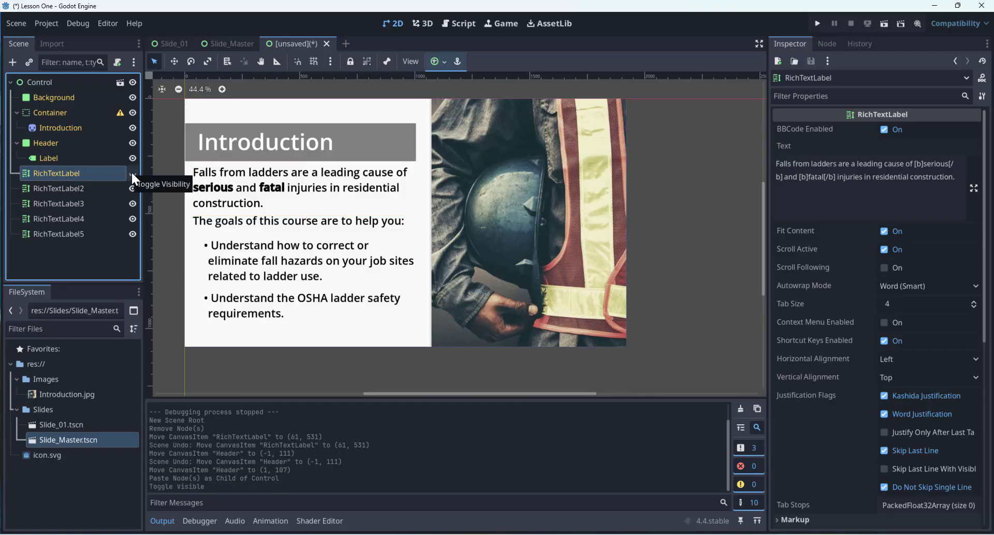
pyautogui.click(78, 185)
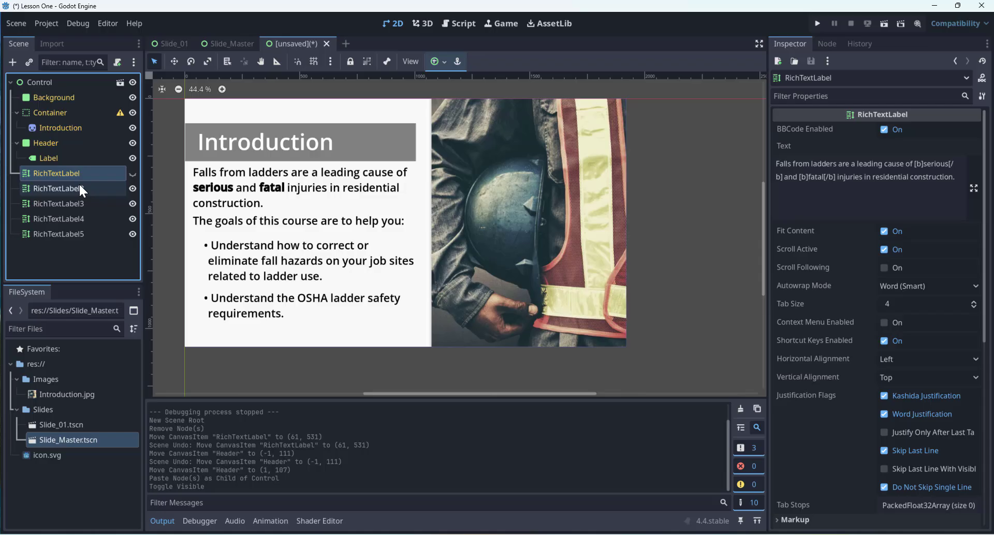
pyautogui.click(133, 173)
pyautogui.press('Delete')
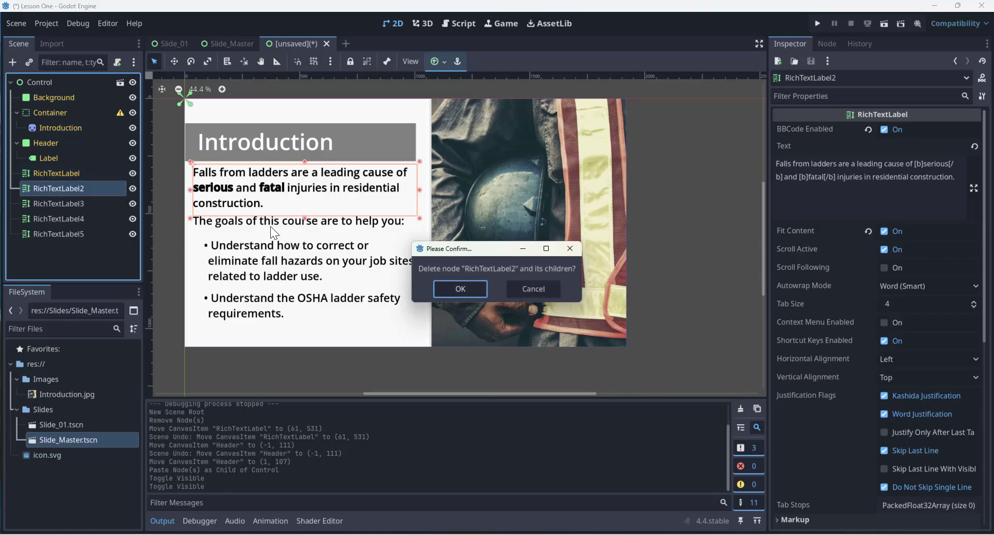
pyautogui.click(466, 284)
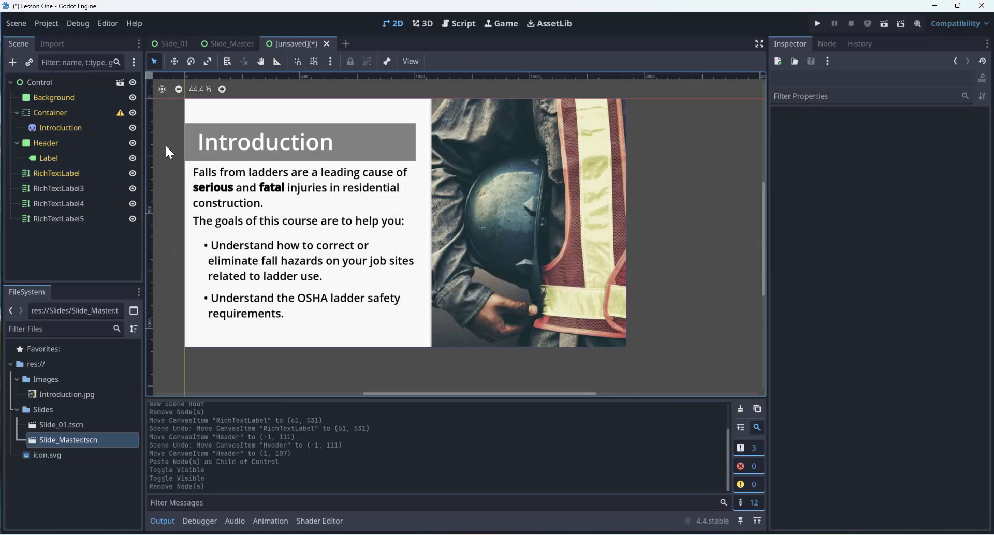
# - Move the Header in Slide_Master up to about (-2, 45), save, and return to the inherited scene to check it
pyautogui.click(227, 44)
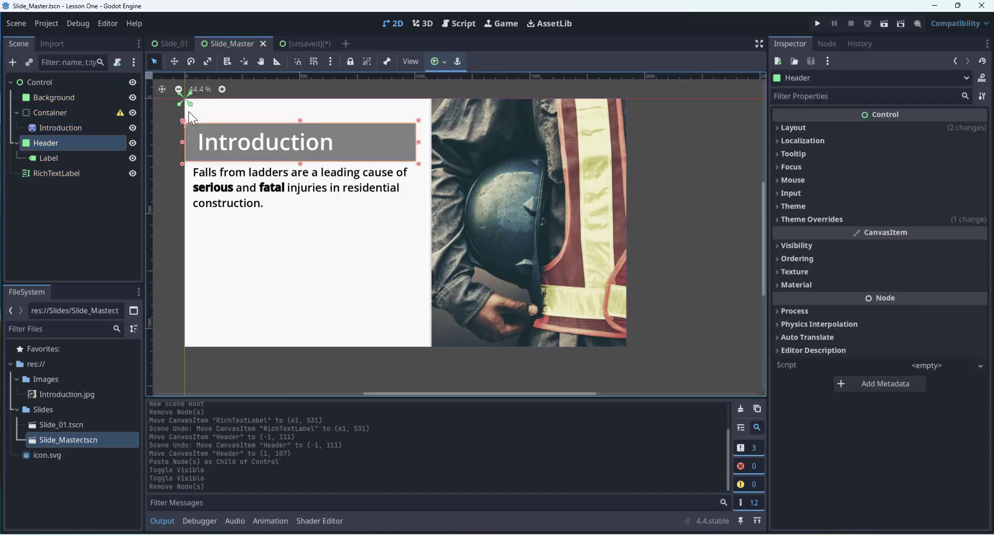
pyautogui.moveTo(376, 146); pyautogui.dragTo(392, 115)
pyautogui.hotkey('ctrl', 's')
pyautogui.click(310, 44)
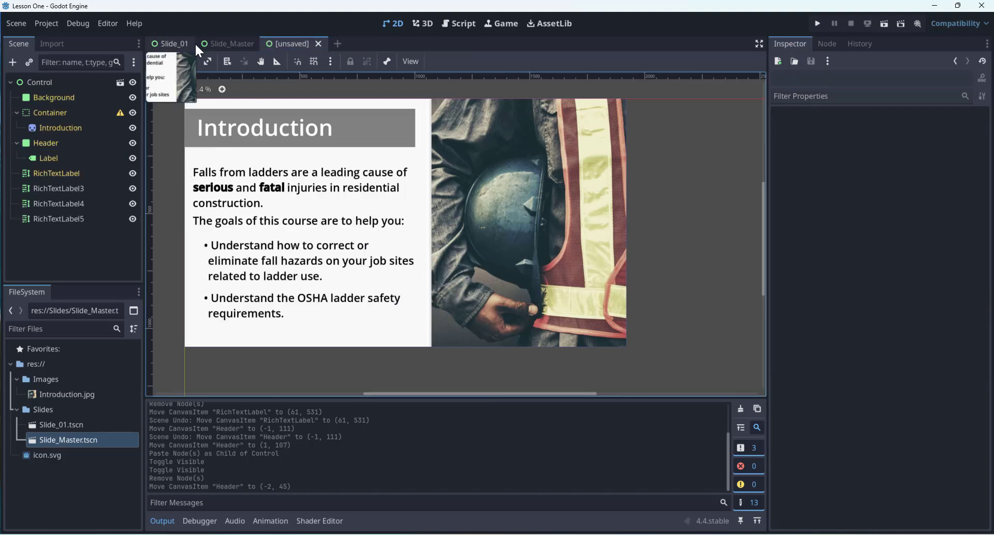
# - Close the old Slide_01 scene and save the unsaved inherited scene as Slide_01.tscn in res://Slides, overwriting the existing file
pyautogui.click(171, 44)
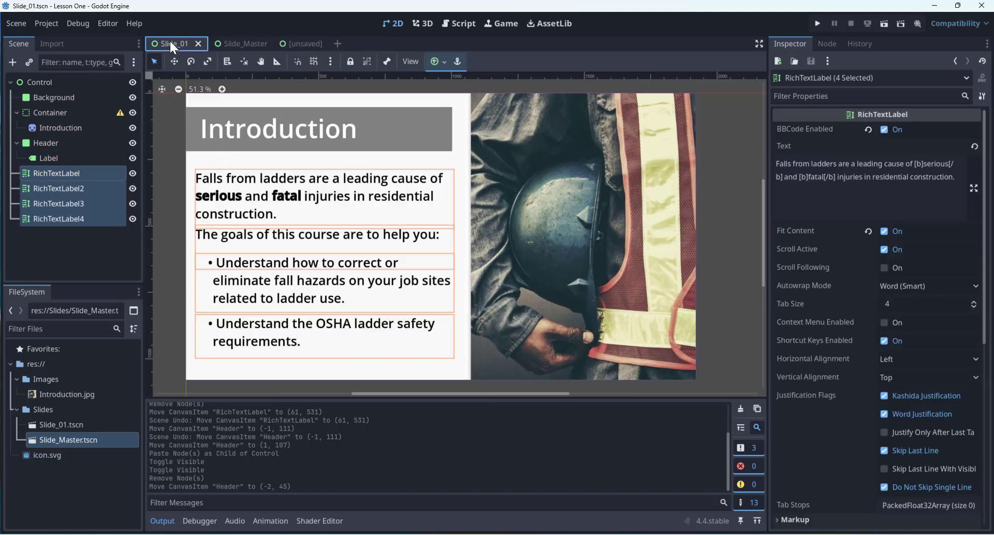
pyautogui.click(198, 43)
pyautogui.click(226, 44)
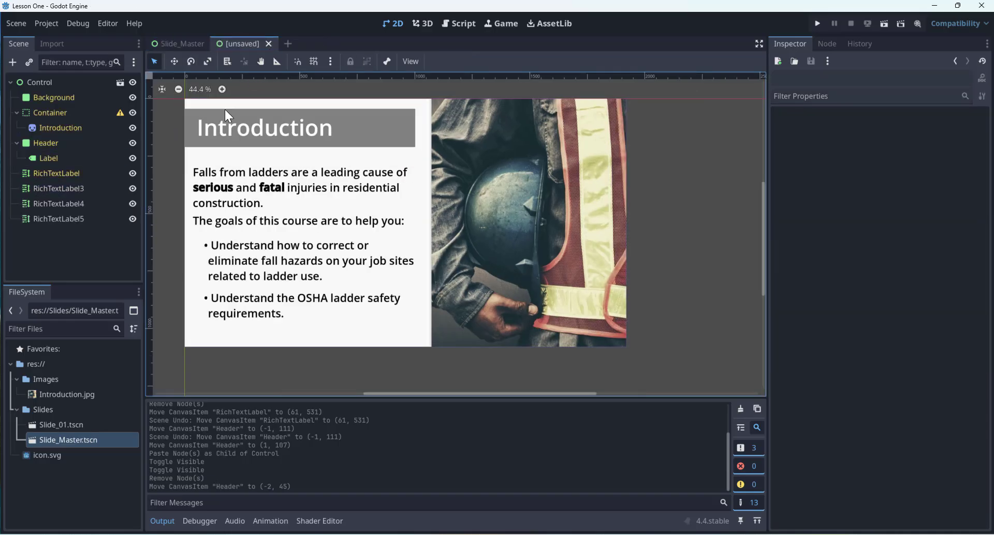
pyautogui.hotkey('ctrl', 's')
pyautogui.click(326, 161)
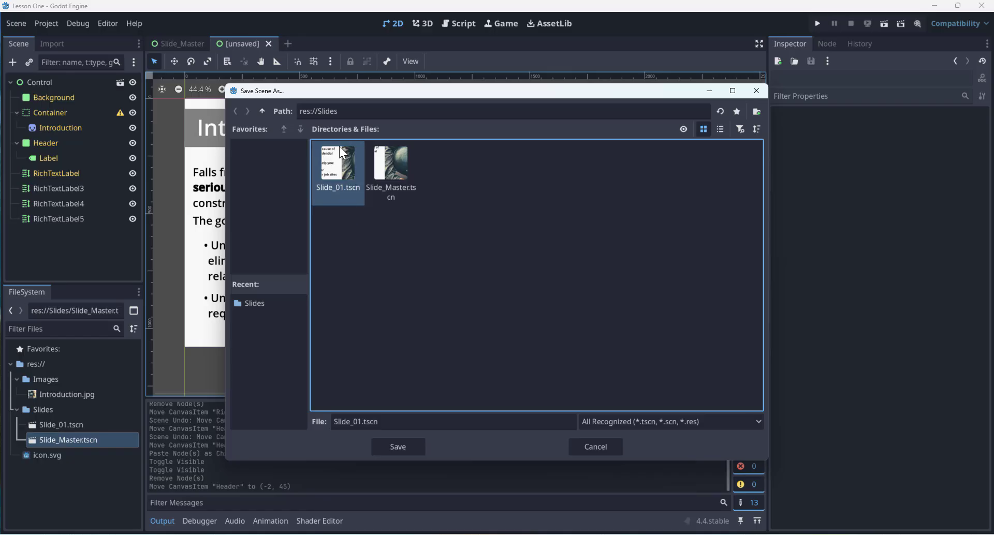
pyautogui.click(396, 446)
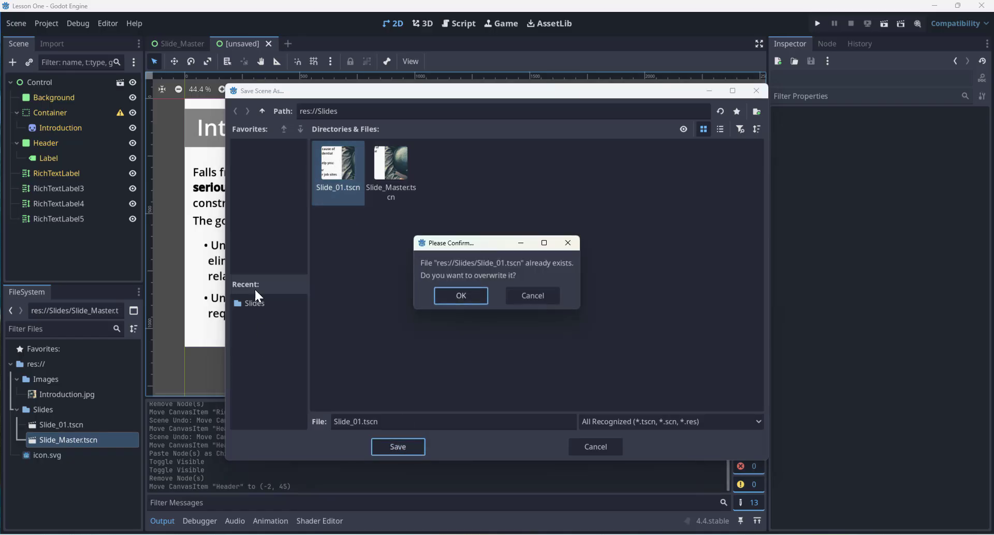
pyautogui.click(461, 296)
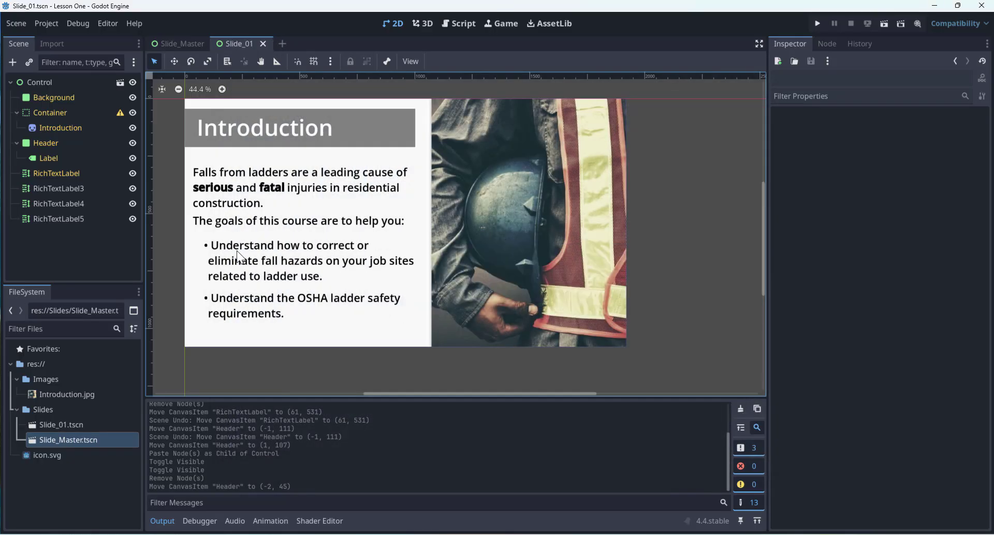
# - Compare the Header and text labels of Slide_Master with those of the inherited Slide_01 scene
pyautogui.click(344, 120)
pyautogui.click(164, 185)
pyautogui.click(179, 44)
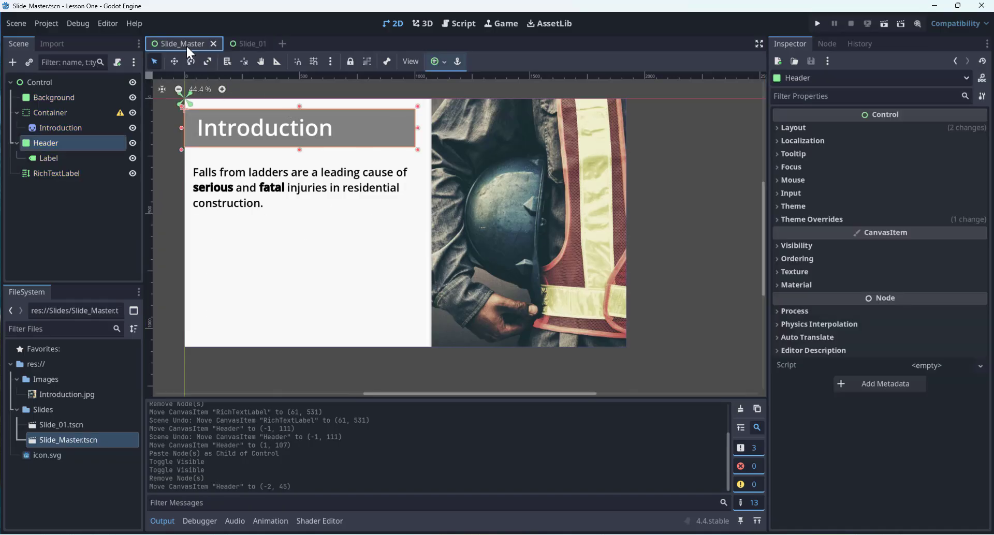
pyautogui.click(245, 44)
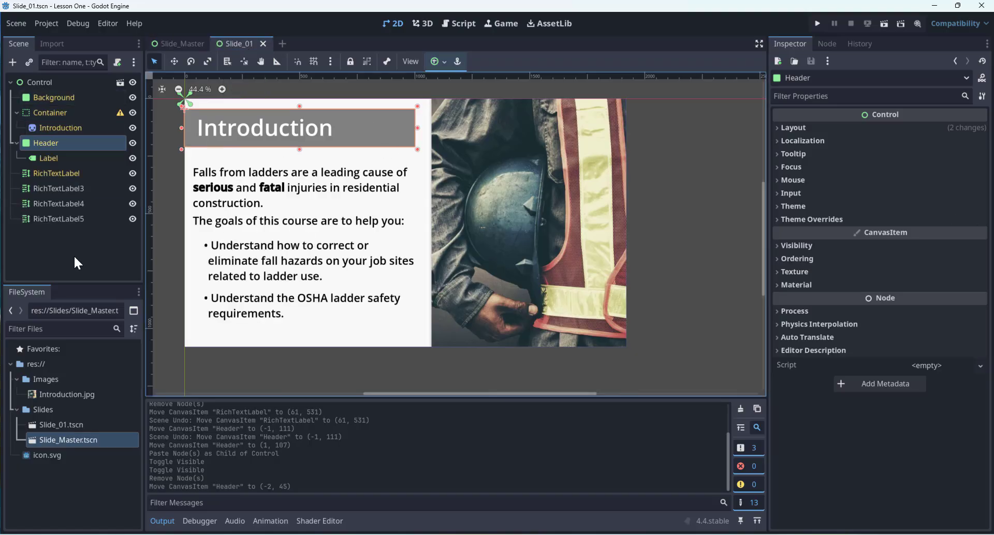
pyautogui.click(692, 246)
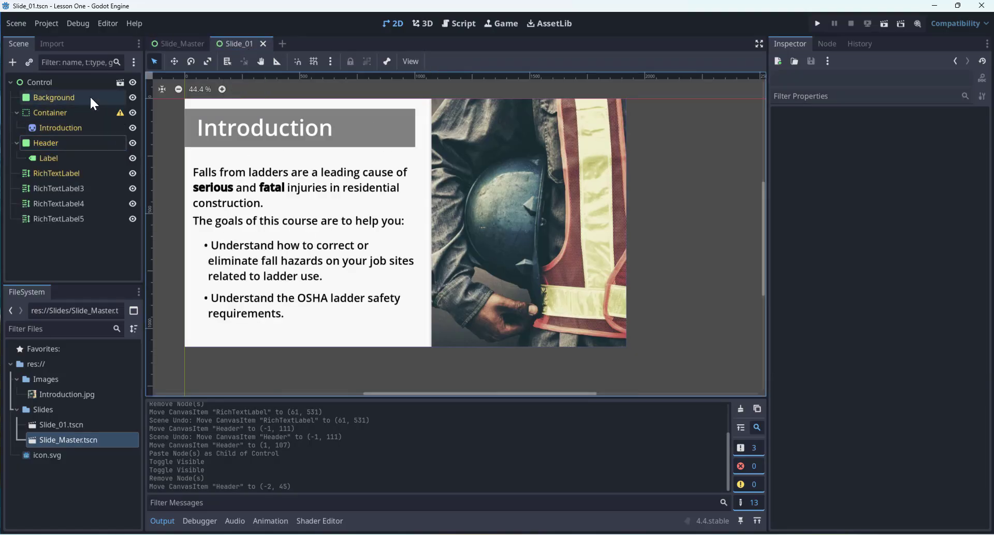
pyautogui.click(176, 44)
pyautogui.click(236, 43)
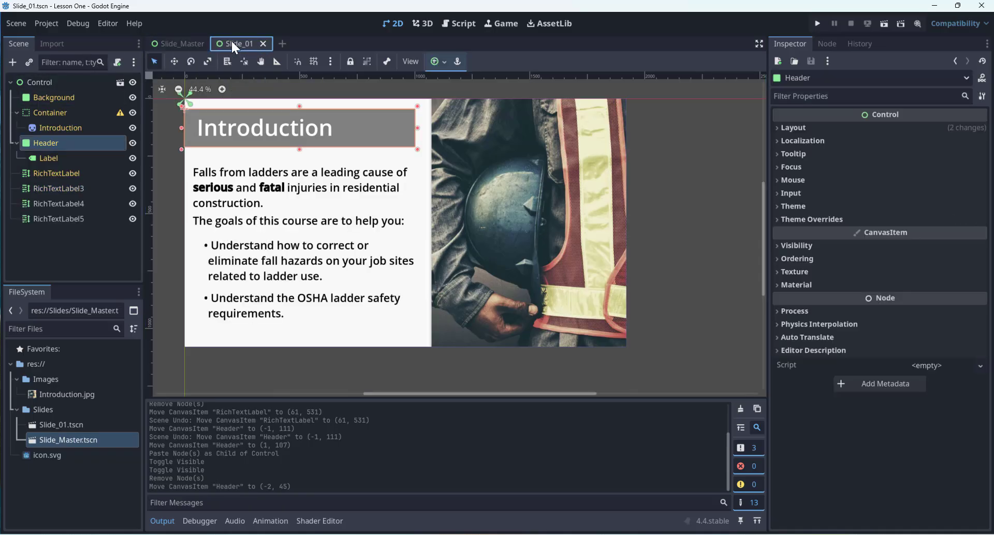
pyautogui.click(159, 42)
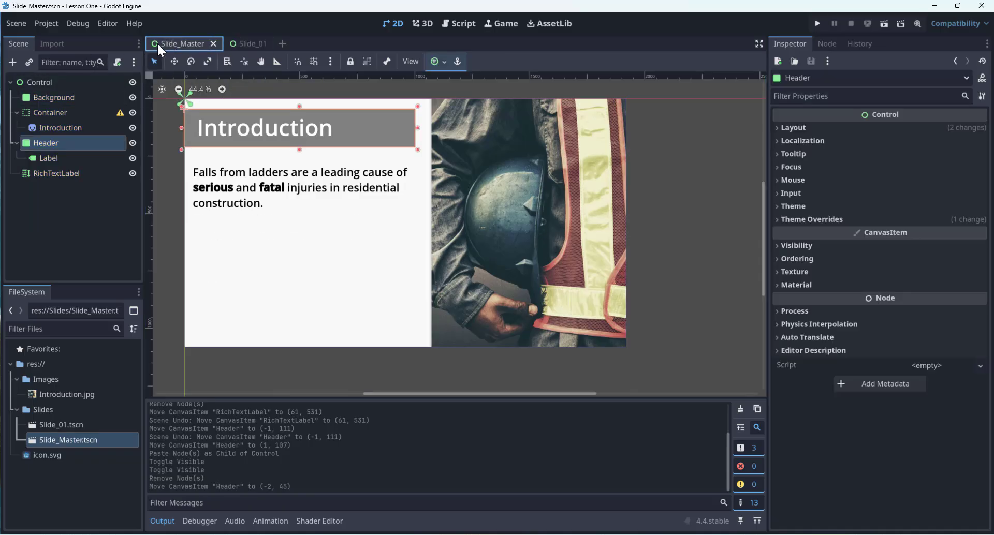
# - Create a new inherited scene from Slide_Master.tscn
pyautogui.click(61, 439)
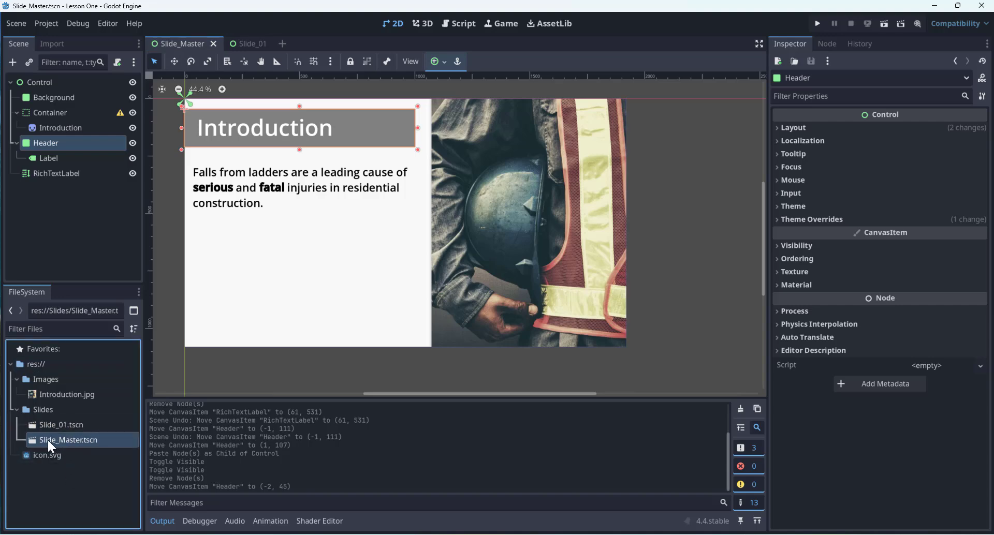
pyautogui.rightClick(48, 440)
pyautogui.click(92, 259)
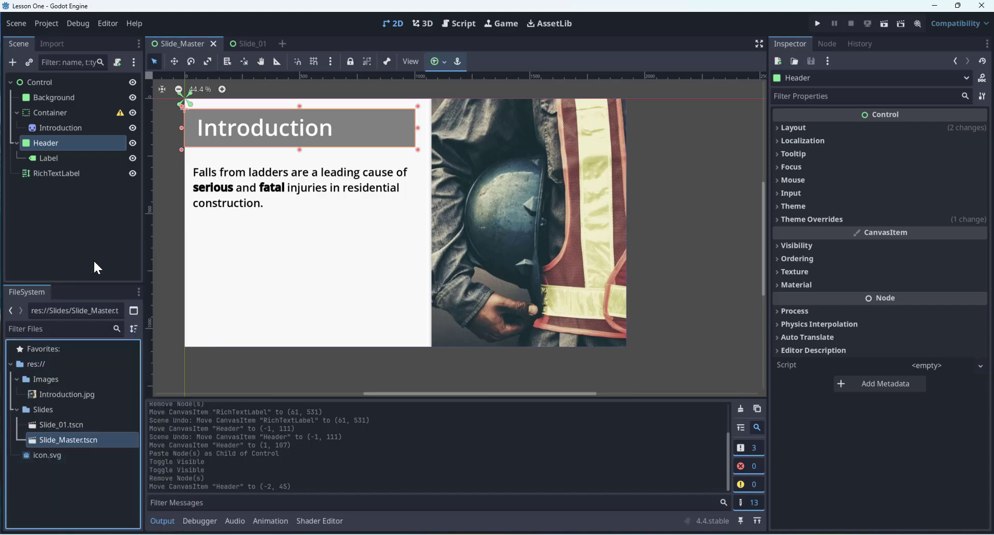
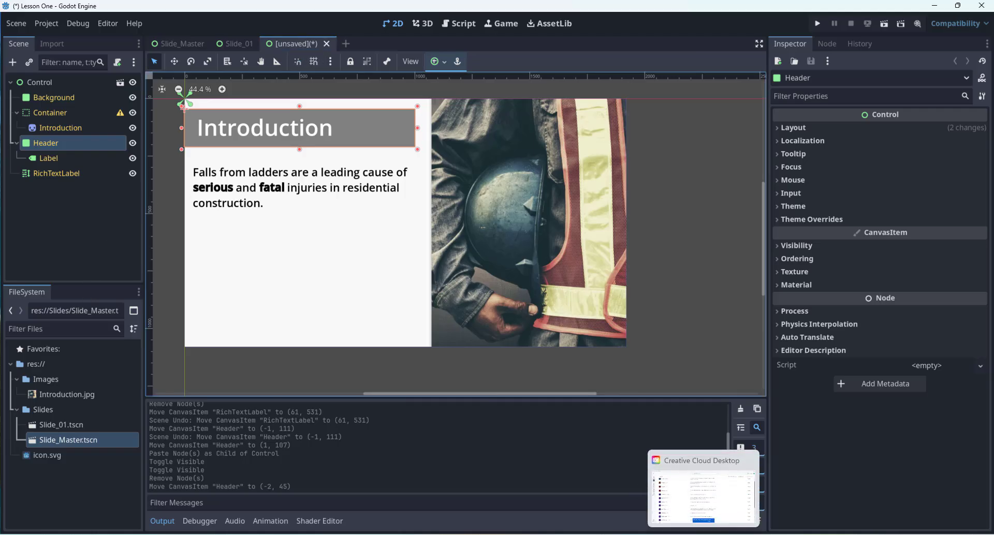
# - Switch to Ladder Safety Training.pptx in PowerPoint, copy the four objectives from the Course Objectives slide, and return to Godot
pyautogui.click(683, 534)
pyautogui.click(40, 288)
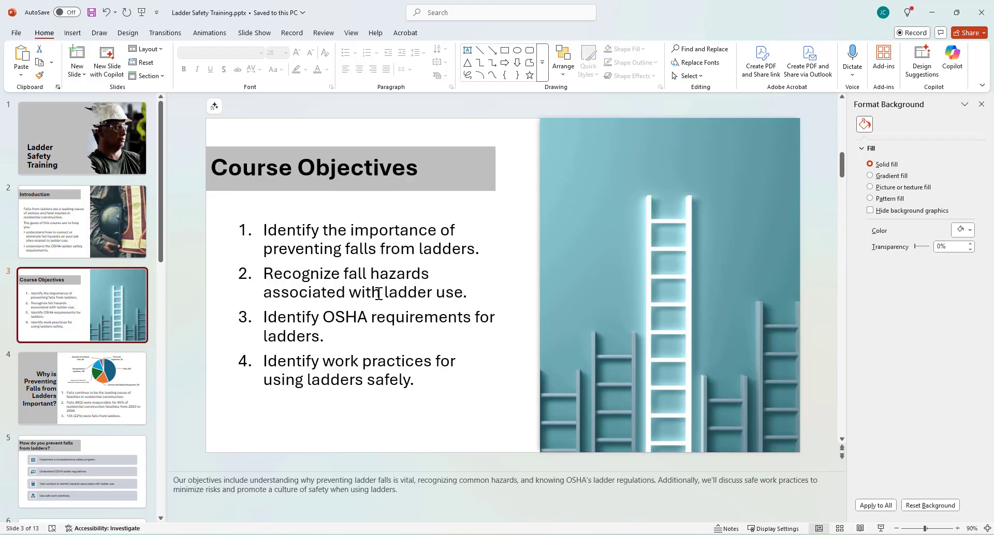
pyautogui.click(440, 367)
pyautogui.moveTo(417, 380); pyautogui.dragTo(255, 223)
pyautogui.hotkey('ctrl', 'c')
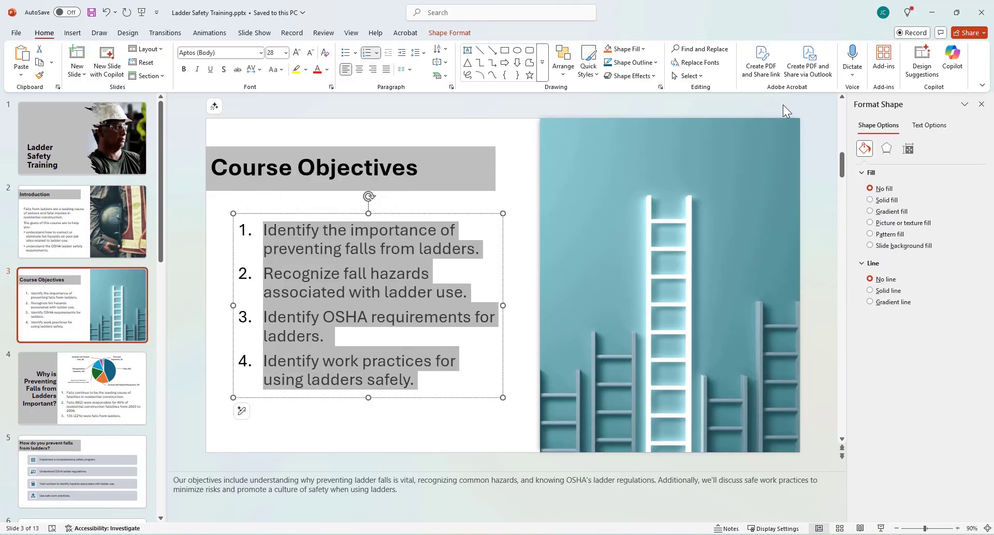
pyautogui.click(932, 12)
# - Duplicate the inherited RichTextLabel three times in the unsaved scene
pyautogui.click(253, 184)
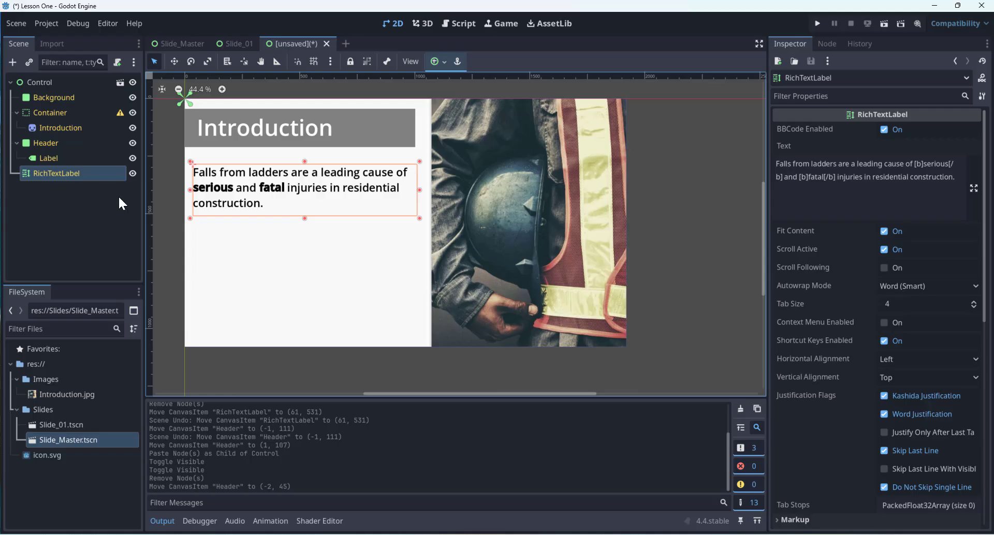
pyautogui.rightClick(79, 174)
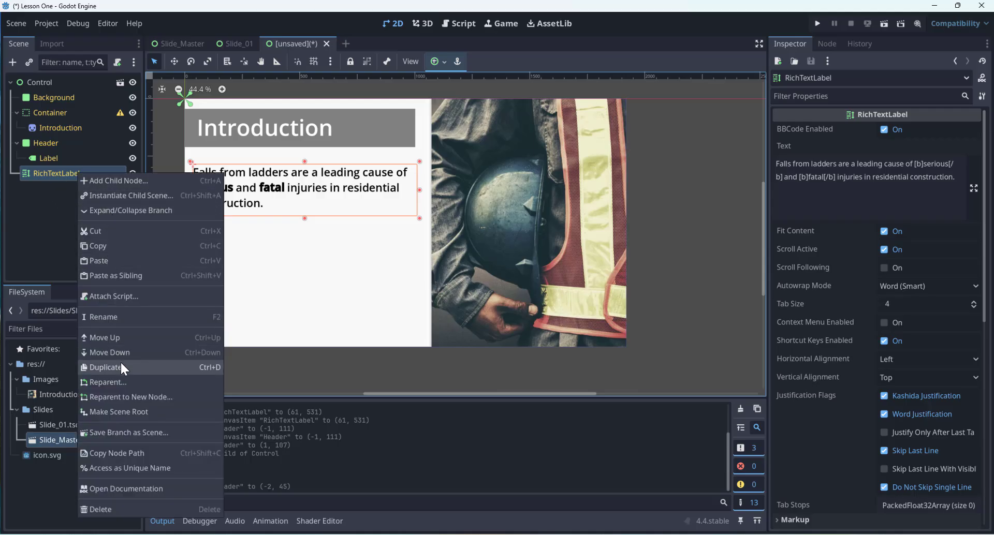
pyautogui.click(122, 362)
pyautogui.rightClick(65, 189)
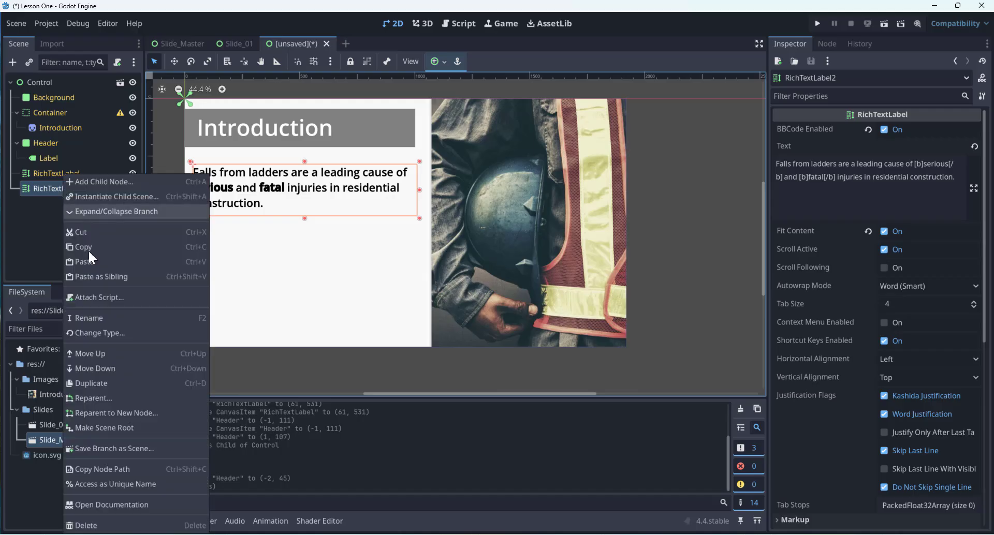
pyautogui.click(112, 384)
pyautogui.rightClick(69, 201)
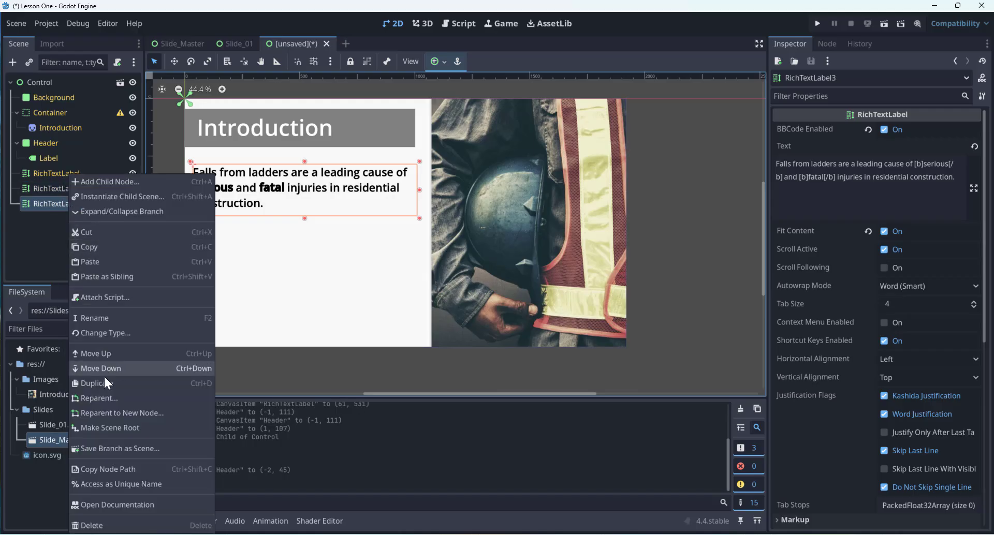
pyautogui.click(115, 386)
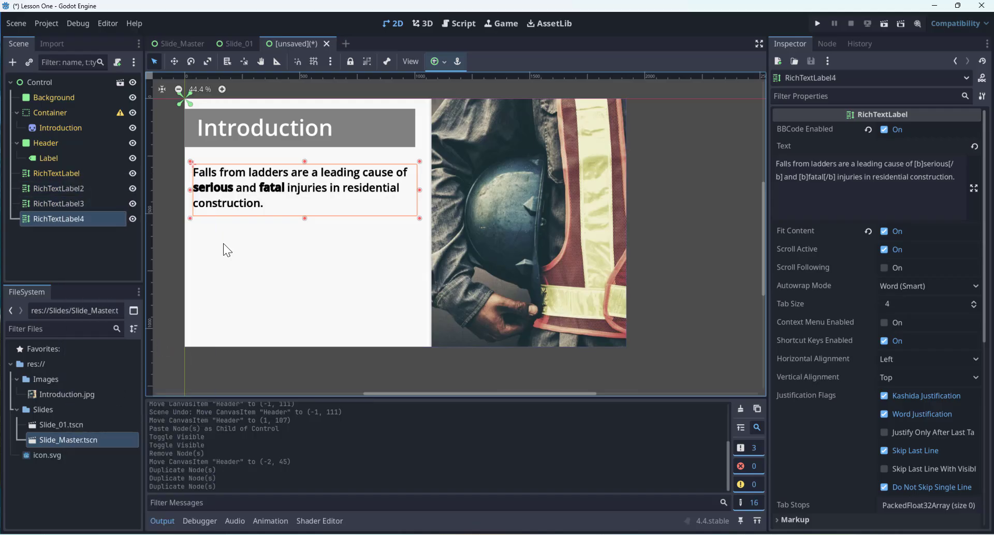
# - Spread the copies down the slide, moving RichTextLabel4 to about (35, 882), RichTextLabel3 to (35, 648) and RichTextLabel2 to (35, 462)
pyautogui.click(58, 175)
pyautogui.moveTo(302, 177); pyautogui.dragTo(303, 314)
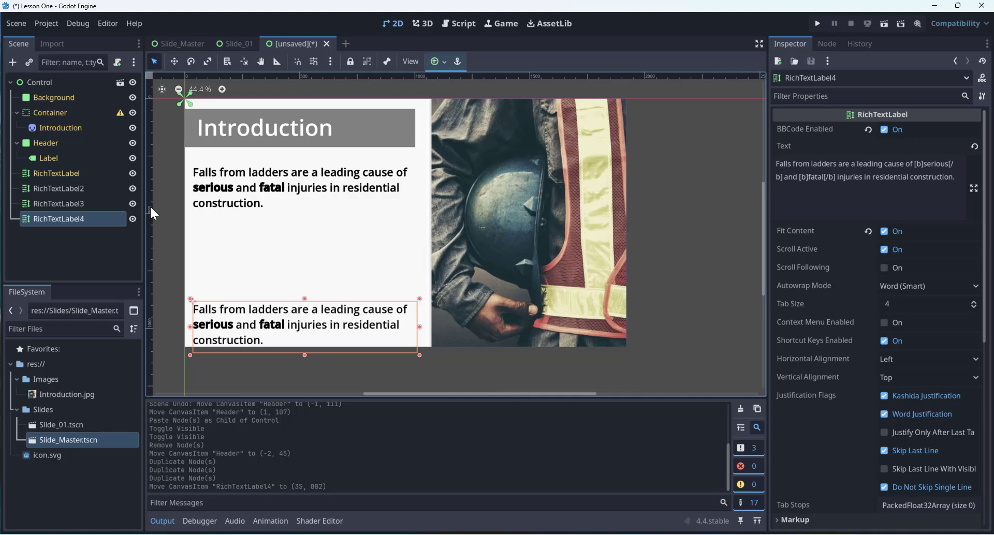
pyautogui.click(64, 202)
pyautogui.moveTo(274, 171); pyautogui.dragTo(275, 251)
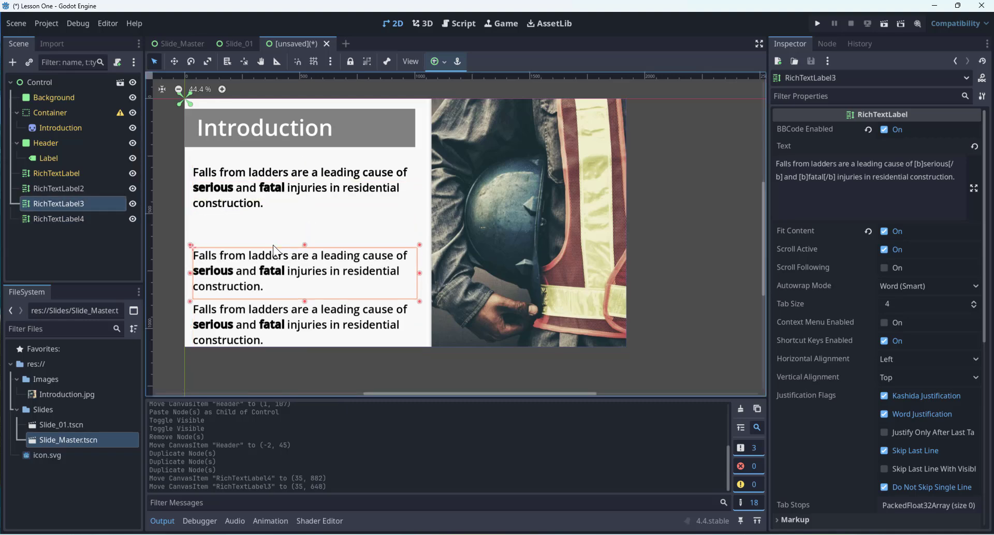
pyautogui.click(57, 189)
pyautogui.moveTo(243, 188); pyautogui.dragTo(243, 231)
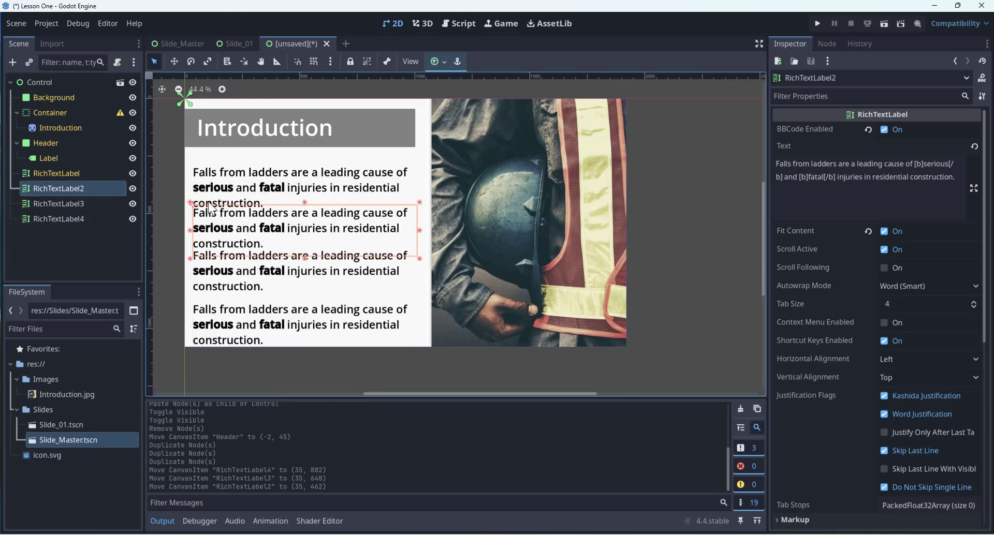
# - Replace the text of the inherited RichTextLabel with the copied course objectives
pyautogui.click(57, 174)
pyautogui.tripleClick(851, 186)
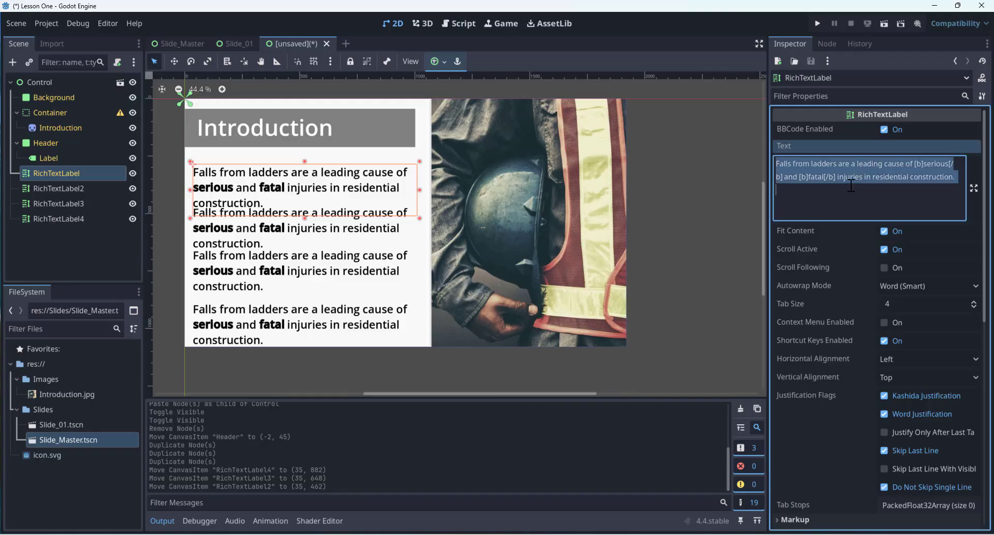
pyautogui.hotkey('ctrl', 'v')
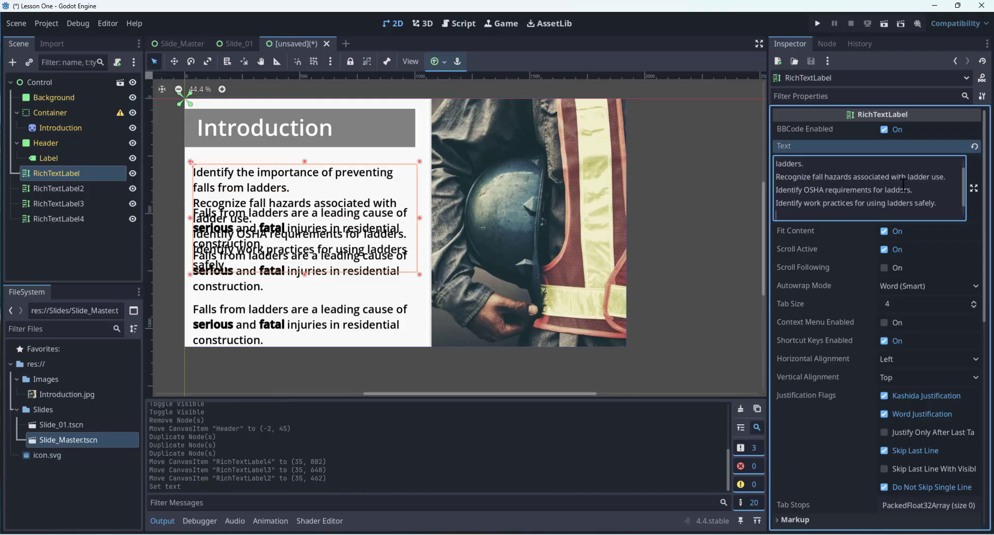
# - Open the RichTextLabel text in the enlarged editor and put an [ol] tag and a space before the first objective
pyautogui.click(974, 188)
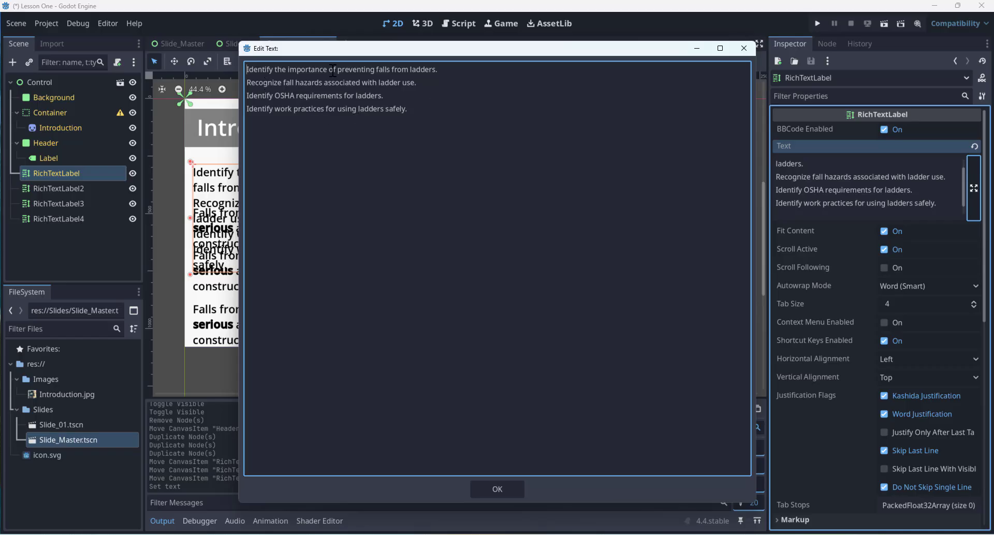
pyautogui.write('[')
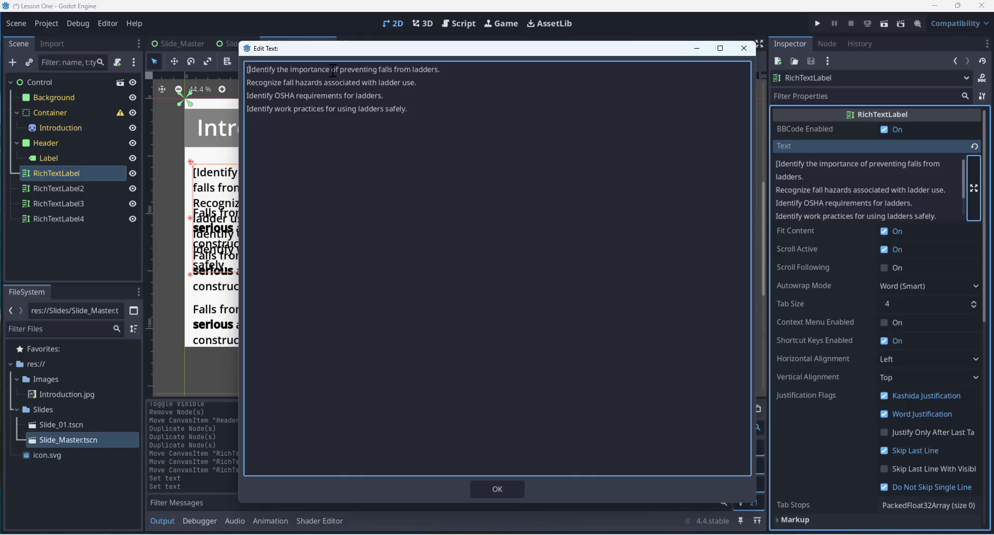
pyautogui.write('ol]')
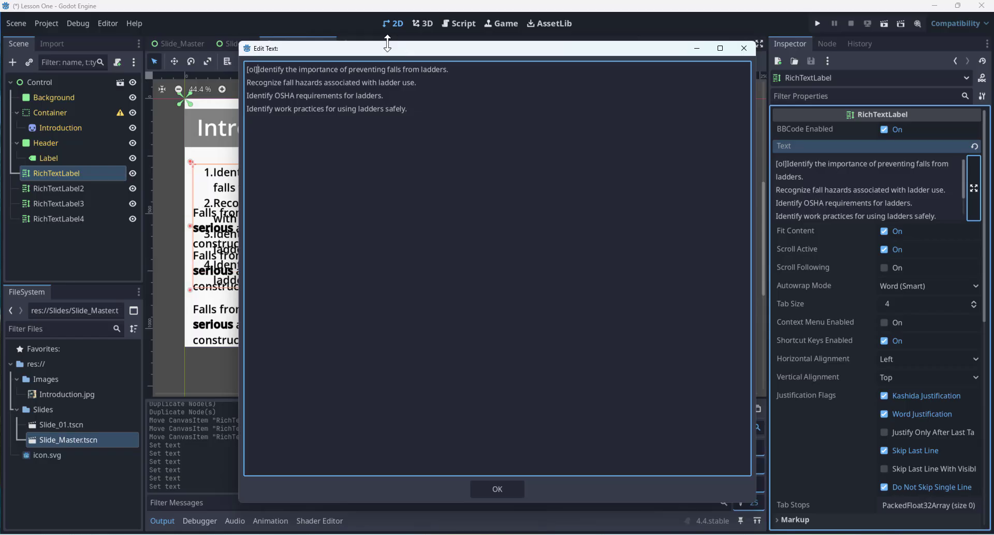
pyautogui.moveTo(396, 41); pyautogui.dragTo(527, 51)
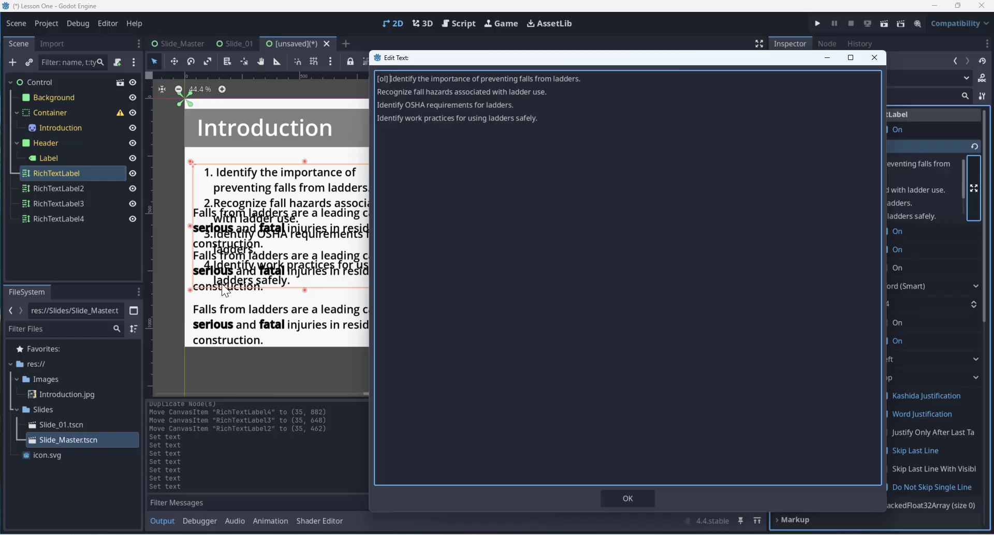
# - Copy the [ol] tag from the first line to the start of the other three objectives
pyautogui.click(378, 92)
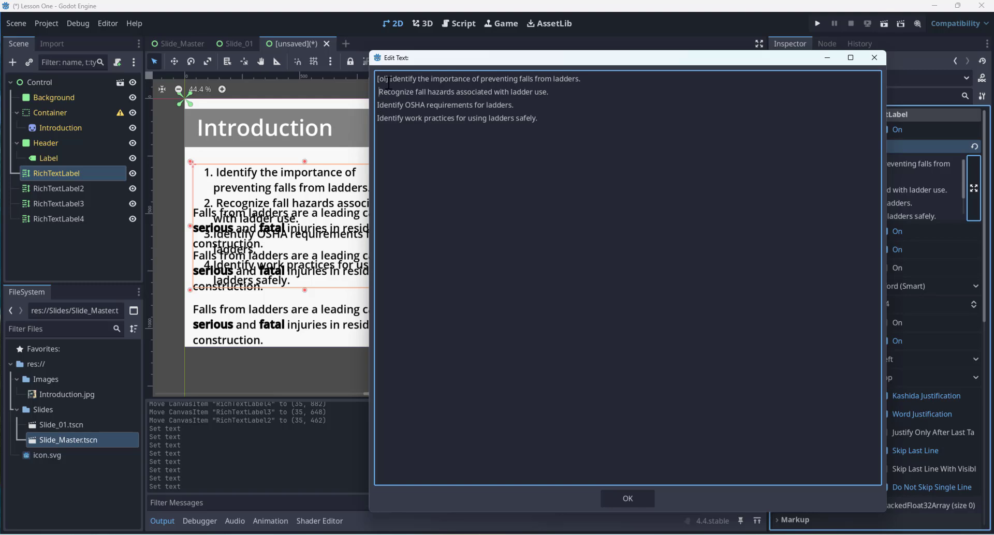
pyautogui.moveTo(389, 79); pyautogui.dragTo(371, 81)
pyautogui.hotkey('ctrl', 'c')
pyautogui.click(380, 92)
pyautogui.hotkey('ctrl', 'v')
pyautogui.press('Down')
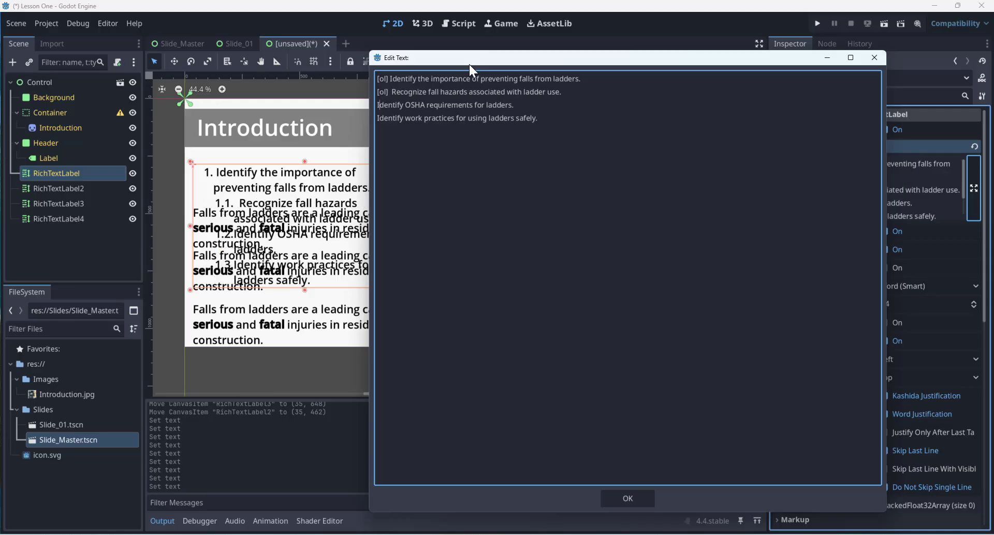
pyautogui.press('Left')
pyautogui.hotkey('ctrl', 'v')
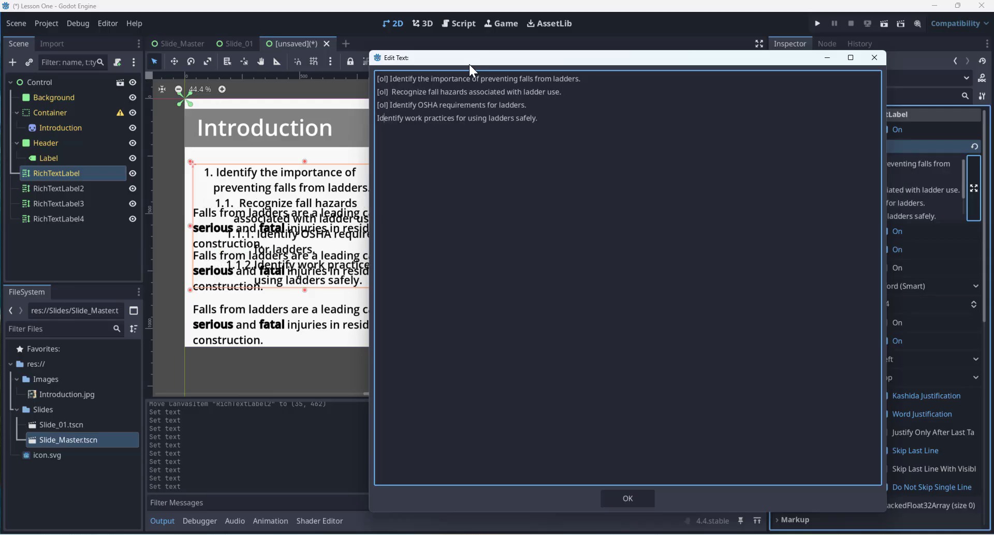
pyautogui.hotkey('ctrl', 'v')
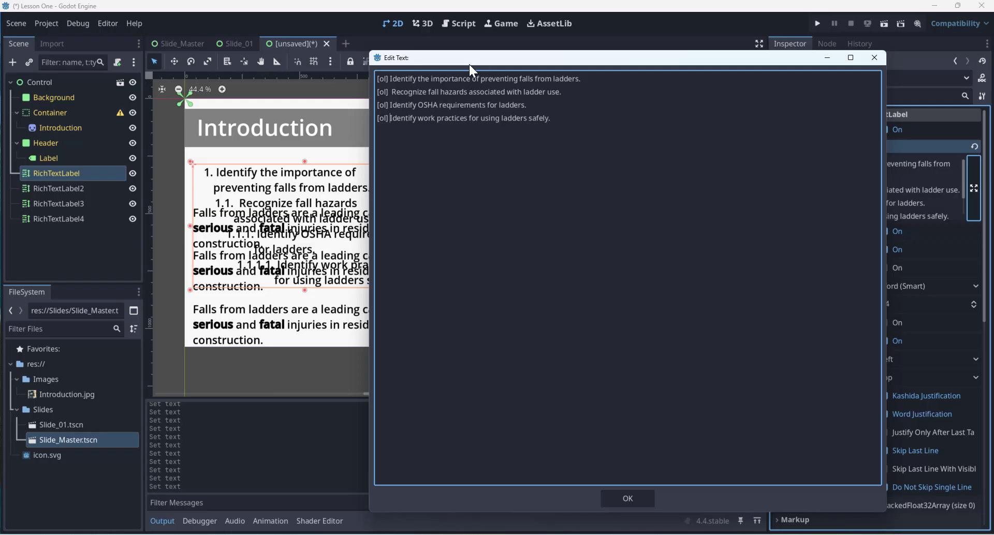
# - Copy the last three tagged objectives and remove them from RichTextLabel, leaving only the first line
pyautogui.moveTo(564, 119); pyautogui.dragTo(353, 96)
pyautogui.hotkey('ctrl', 'c')
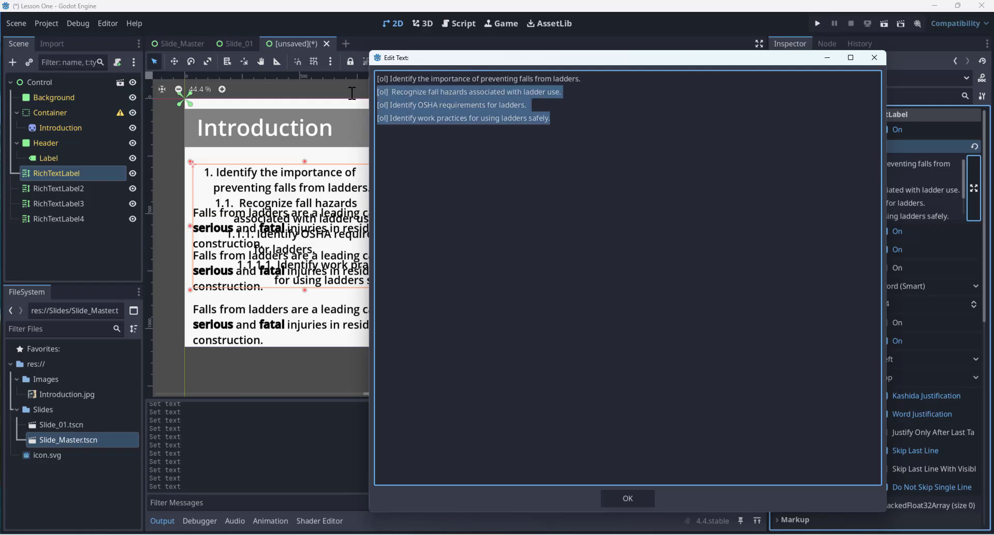
pyautogui.press('BackSpace')
pyautogui.press('BackSpace')
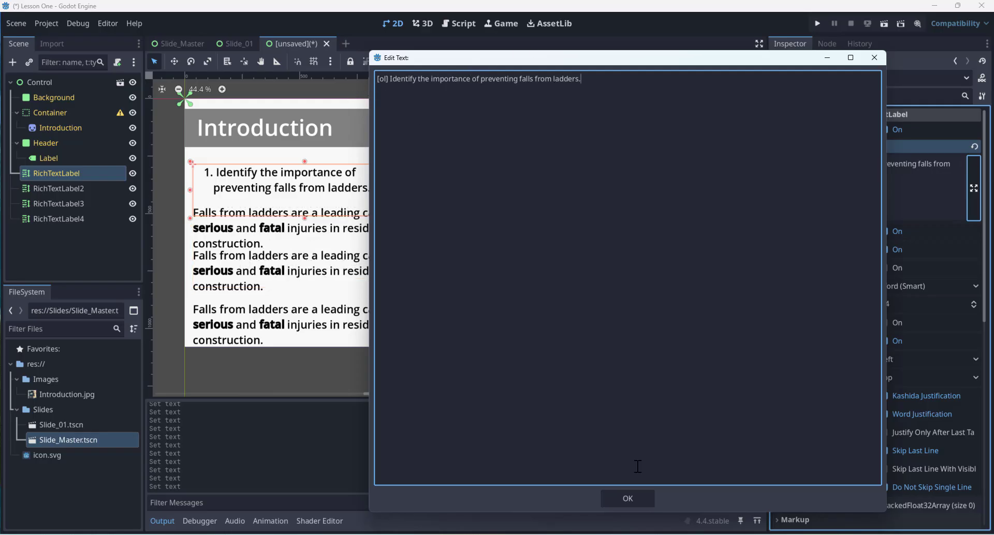
# - Replace the text of RichTextLabel2 with the copied objectives, then cut the last two, leaving only the ladder fall hazards objective
pyautogui.click(638, 499)
pyautogui.click(385, 230)
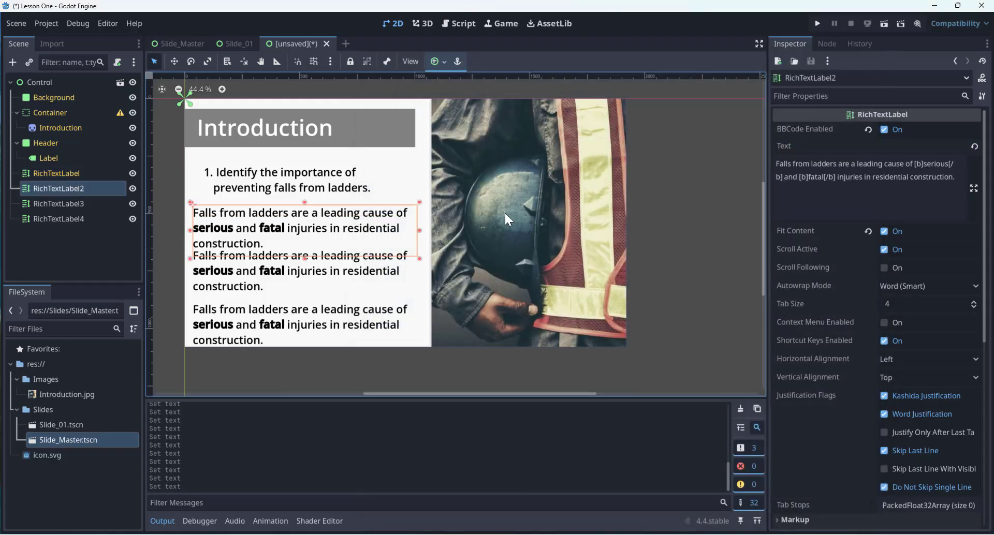
pyautogui.click(850, 188)
pyautogui.hotkey('ctrl', 'a')
pyautogui.hotkey('ctrl', 'v')
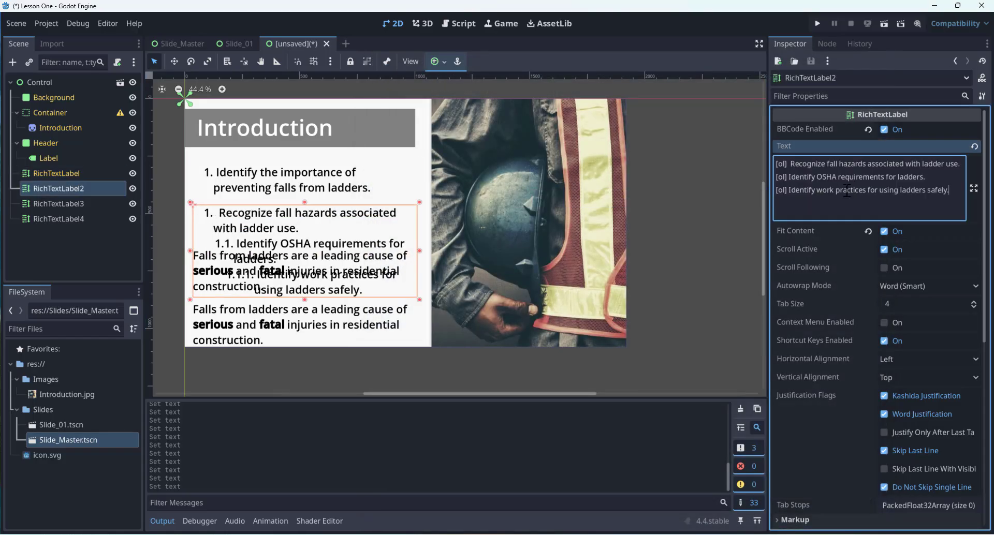
pyautogui.moveTo(949, 190); pyautogui.dragTo(754, 180)
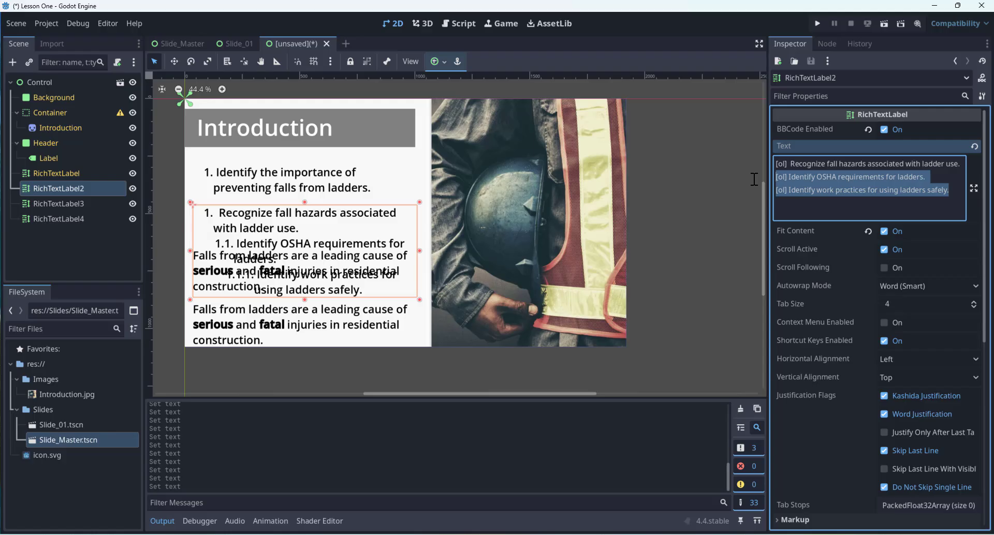
pyautogui.press('BackSpace')
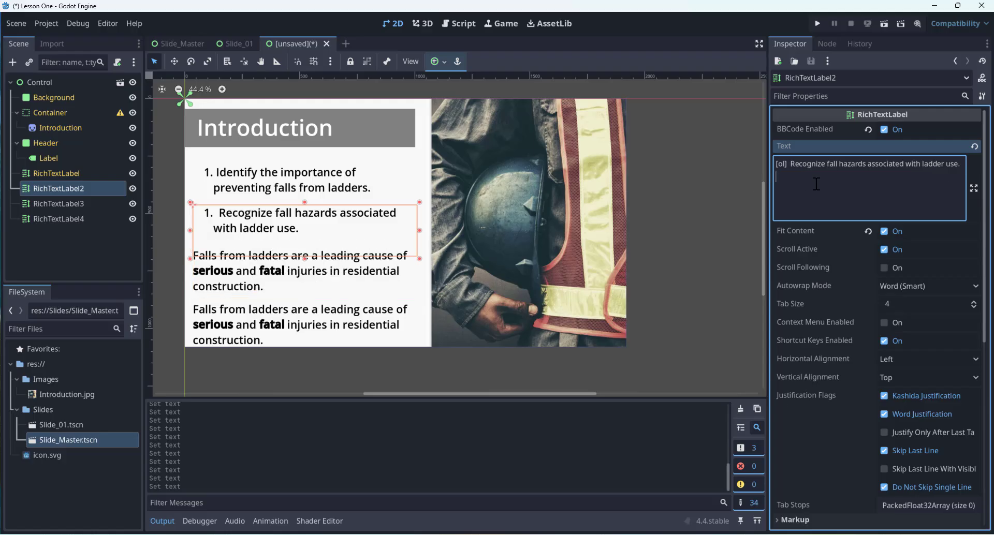
# - Replace the text of RichTextLabel3 with the two cut objectives, then cut the work practices line, leaving only the OSHA requirements objective
pyautogui.click(351, 275)
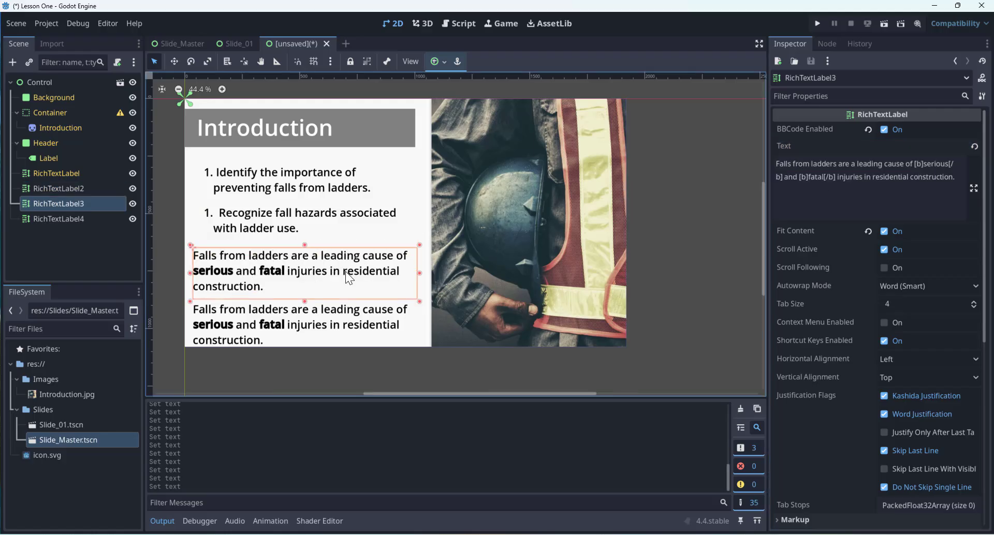
pyautogui.click(809, 205)
pyautogui.hotkey('ctrl', 'a')
pyautogui.write('[ol] Identify OSHA requirements for ladders. [ol] Identify work practices for using ladders safely.')
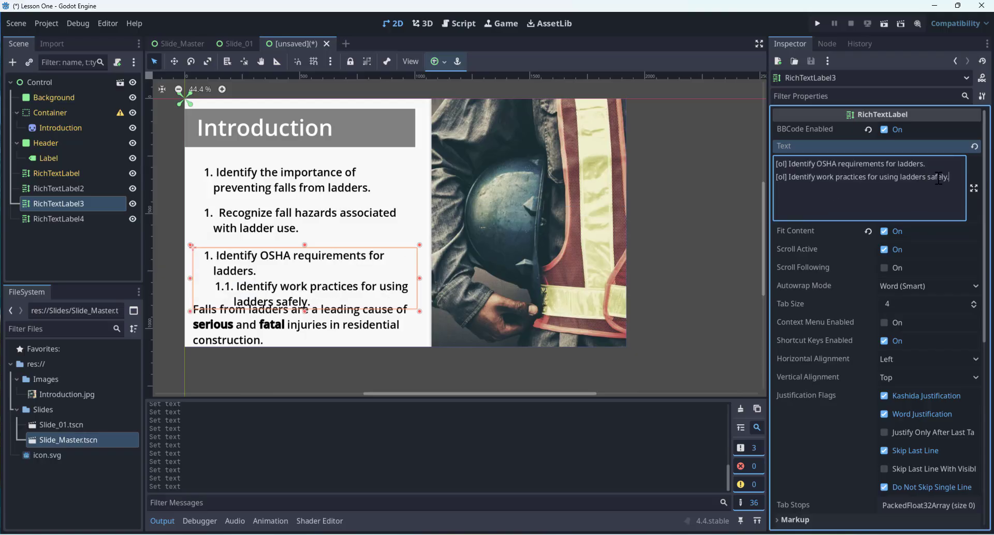
pyautogui.moveTo(949, 177); pyautogui.dragTo(742, 180)
pyautogui.hotkey('ctrl', 'c')
pyautogui.press('BackSpace')
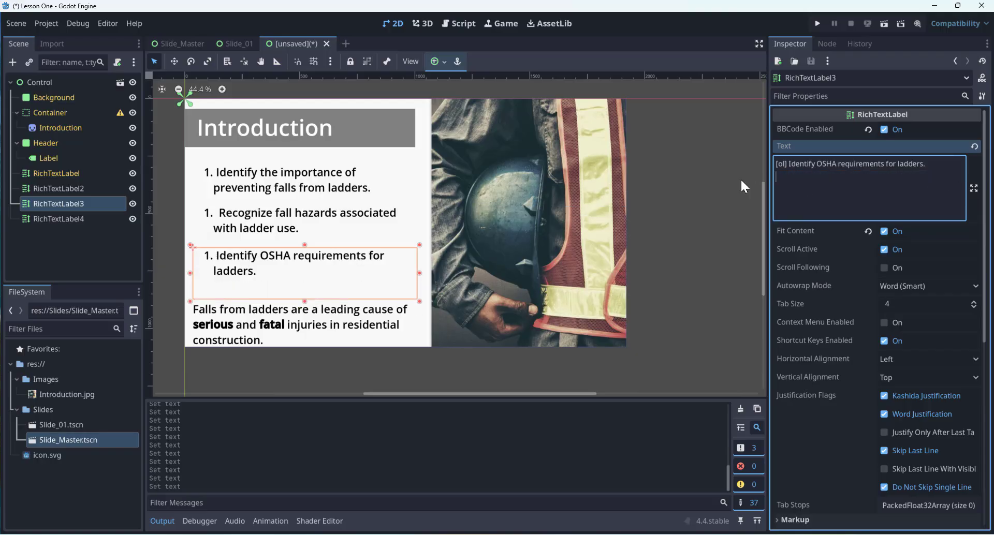
# - Replace the text of RichTextLabel4 with the cut objective "[ol] Identify work practices for using ladders safely."
pyautogui.click(336, 322)
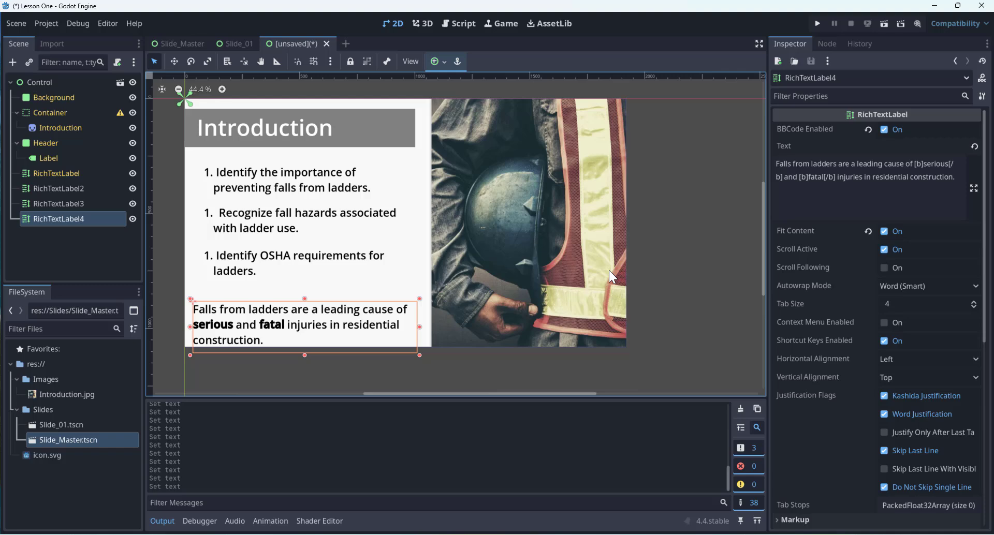
pyautogui.click(891, 182)
pyautogui.moveTo(956, 177); pyautogui.dragTo(678, 163)
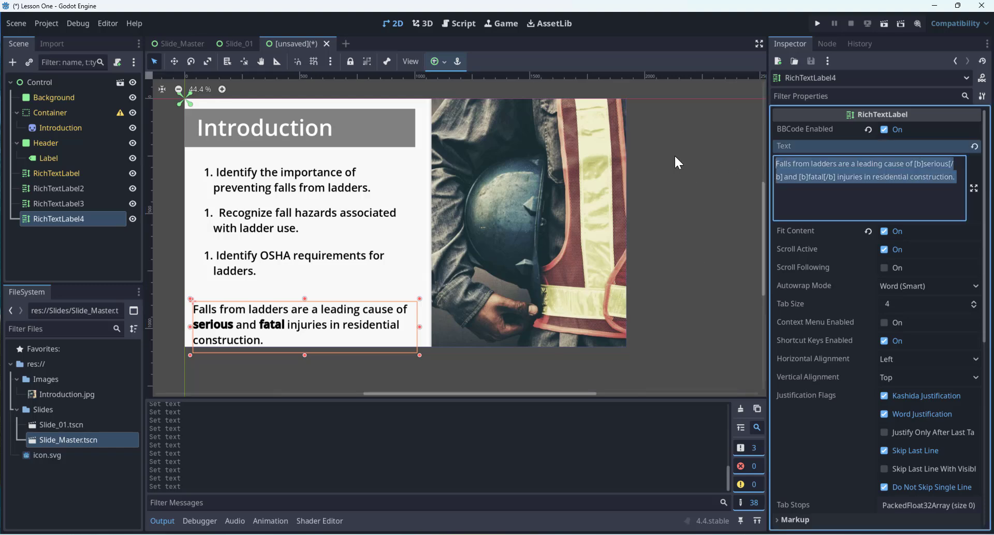
pyautogui.hotkey('ctrl', 'v')
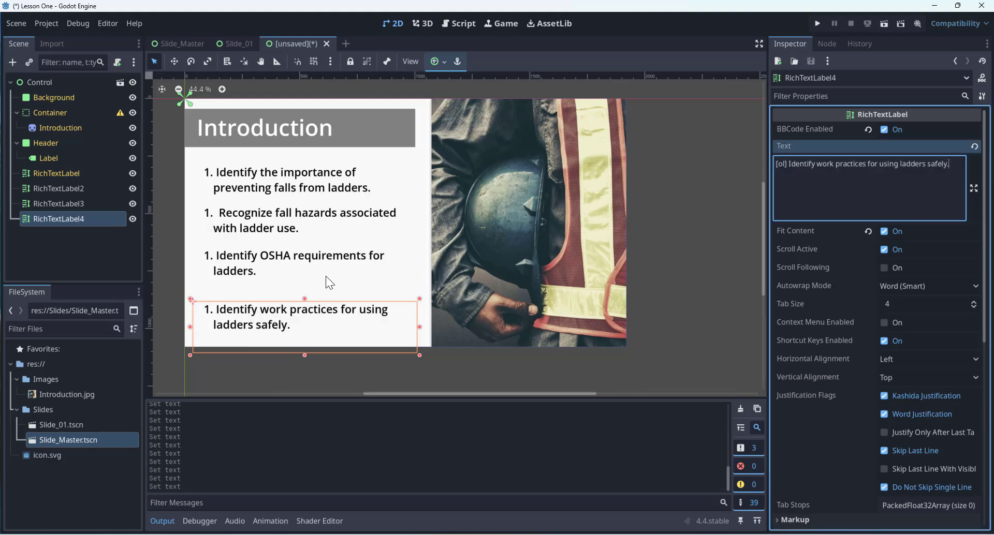
# - Move RichTextLabel4 up to about (49, 826) and RichTextLabel3 up to about (40, 633) on the slide
pyautogui.click(325, 276)
pyautogui.moveTo(267, 312); pyautogui.dragTo(270, 299)
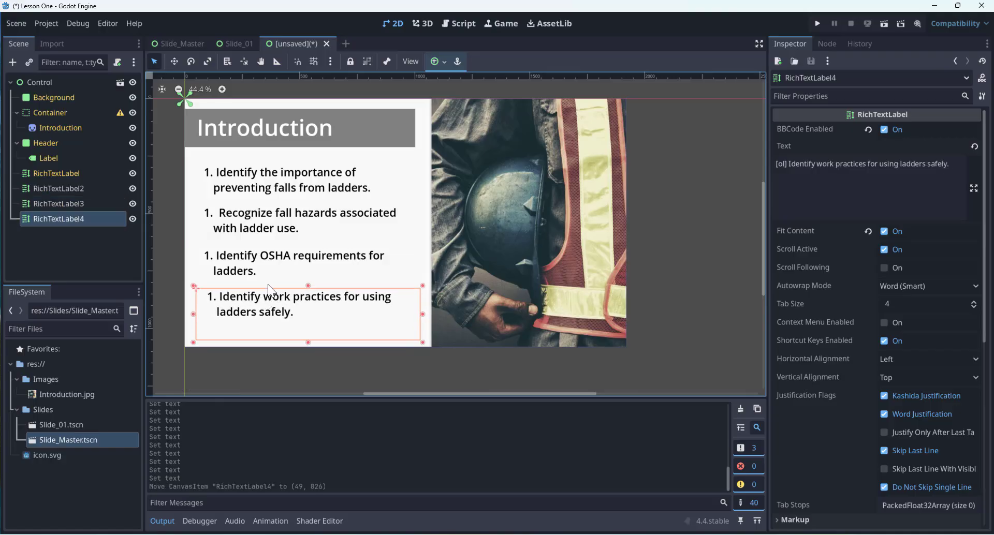
pyautogui.moveTo(261, 264); pyautogui.dragTo(260, 261)
# - Examine the numbering and text of the four objective labels on the slide one after another
pyautogui.click(250, 223)
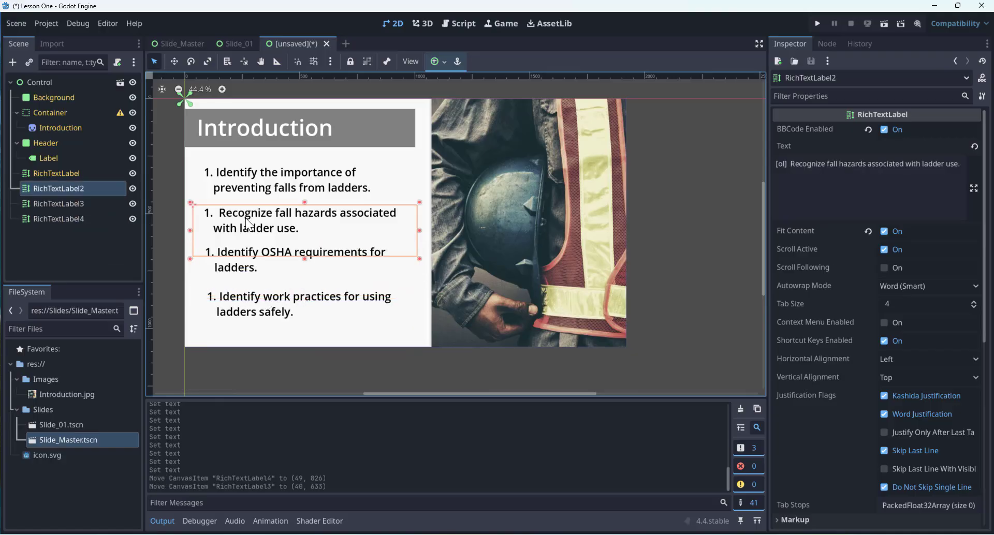
pyautogui.click(247, 178)
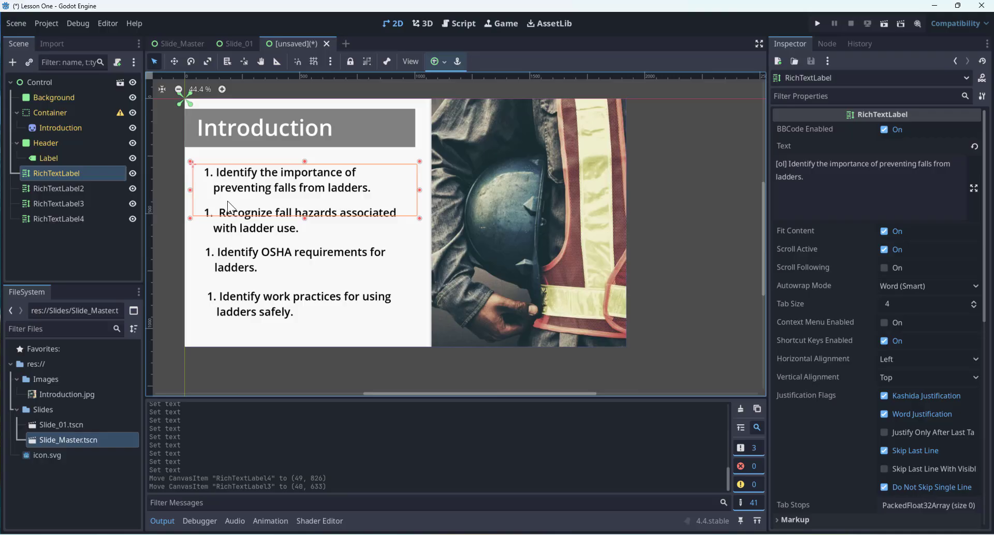
pyautogui.click(233, 226)
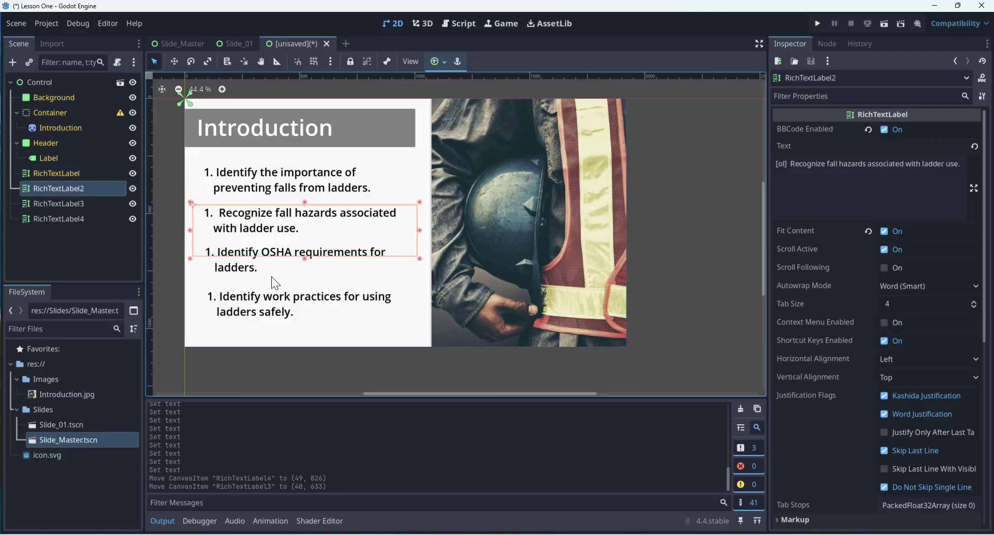
pyautogui.click(246, 271)
pyautogui.click(240, 305)
pyautogui.click(232, 255)
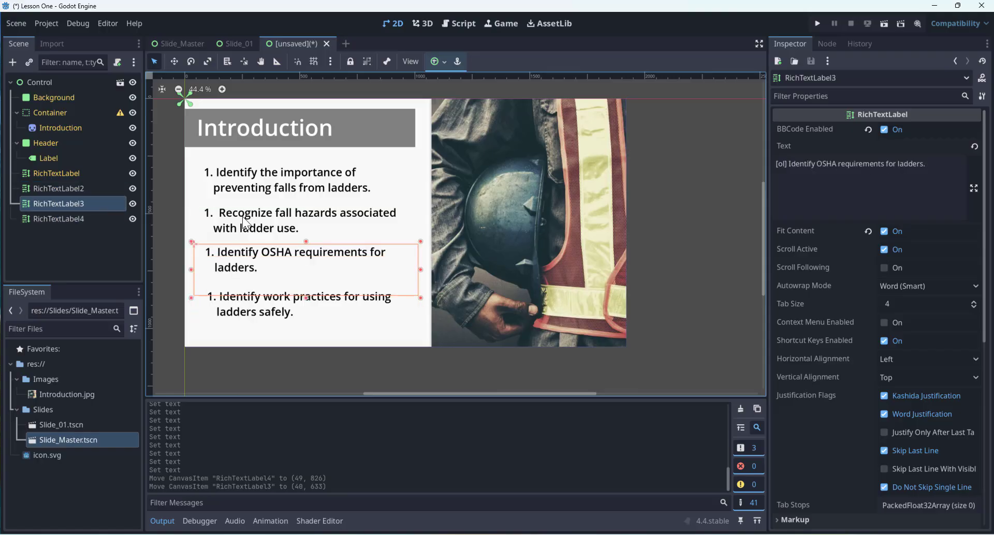
pyautogui.click(244, 217)
pyautogui.click(240, 194)
pyautogui.click(241, 233)
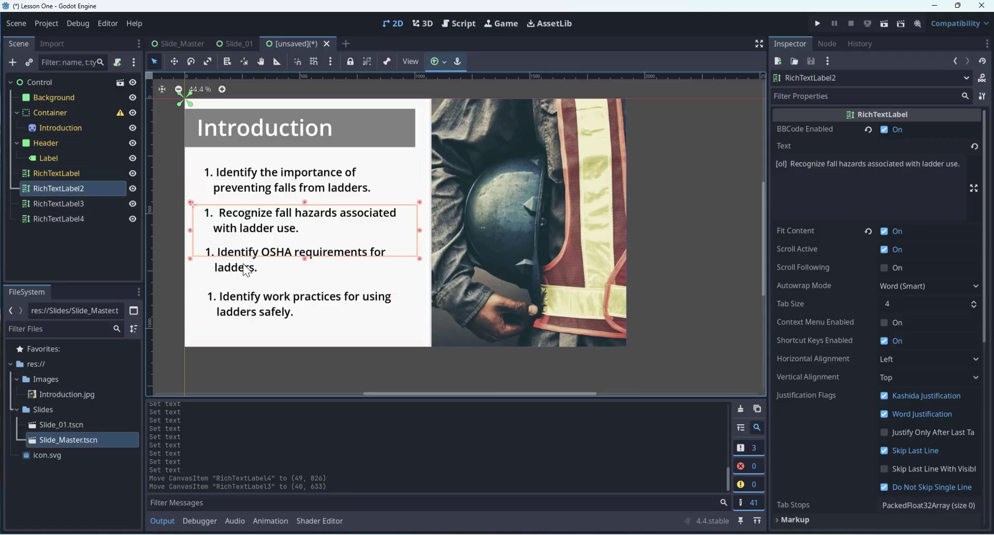
pyautogui.click(248, 267)
# - Replace the [ol] tag at the start of RichTextLabel4 with the manual number "2."
pyautogui.click(244, 306)
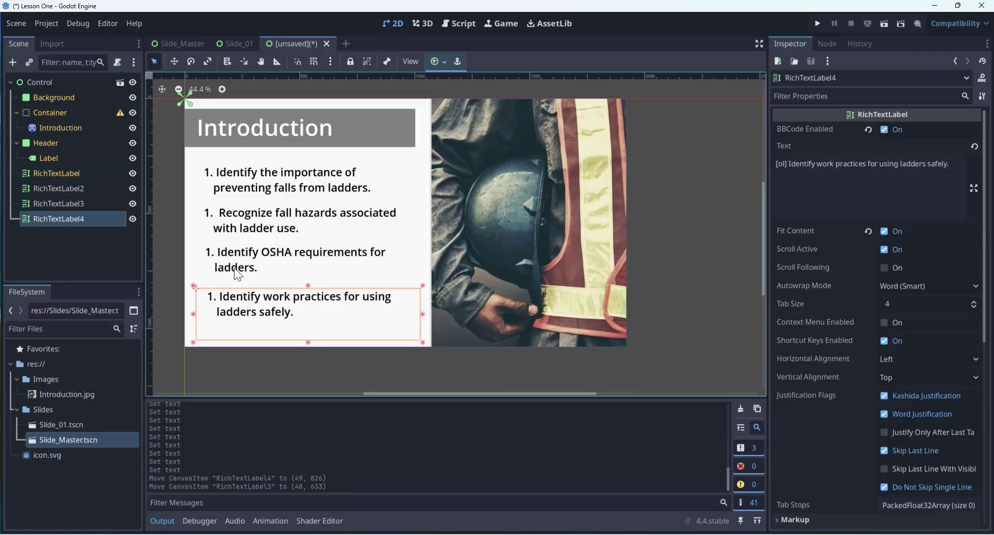
pyautogui.click(786, 164)
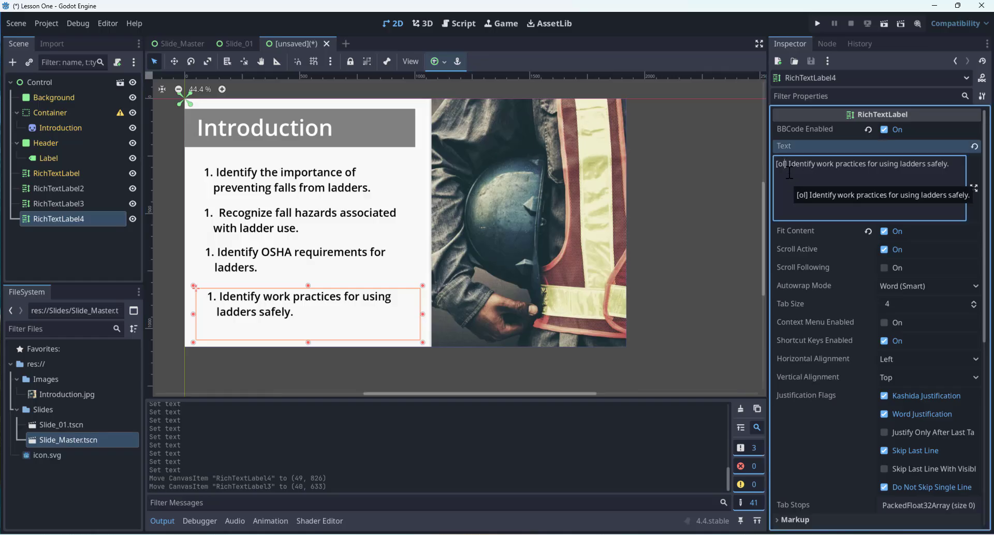
pyautogui.moveTo(787, 164); pyautogui.dragTo(754, 170)
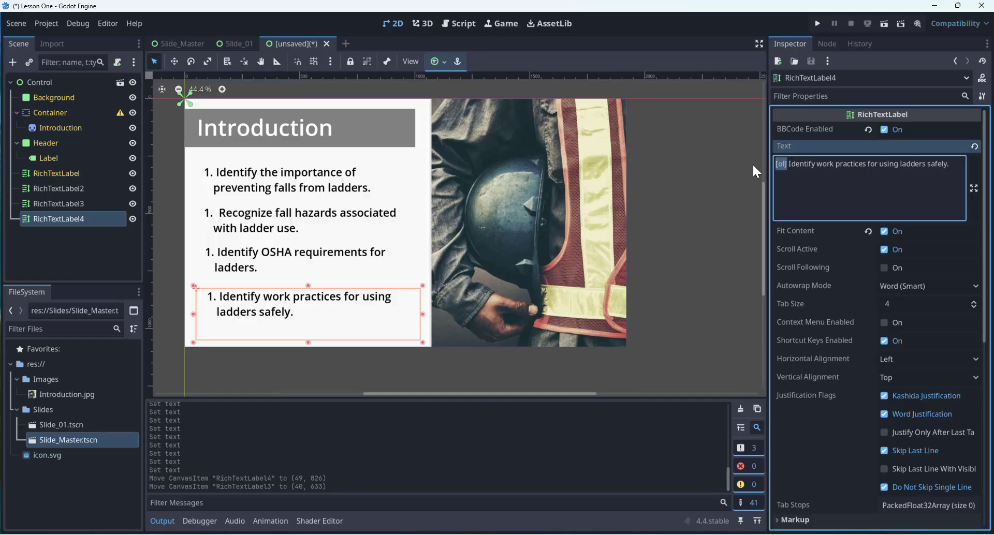
pyautogui.press('Left')
pyautogui.press('Delete')
pyautogui.press('Delete')
pyautogui.press('Delete')
pyautogui.press('Delete')
pyautogui.press('Delete')
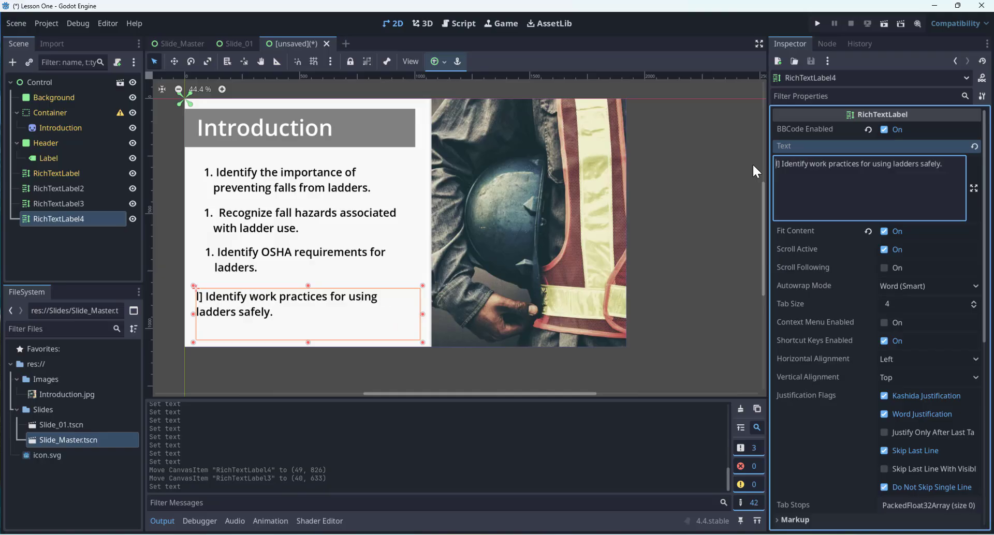
pyautogui.write('2.')
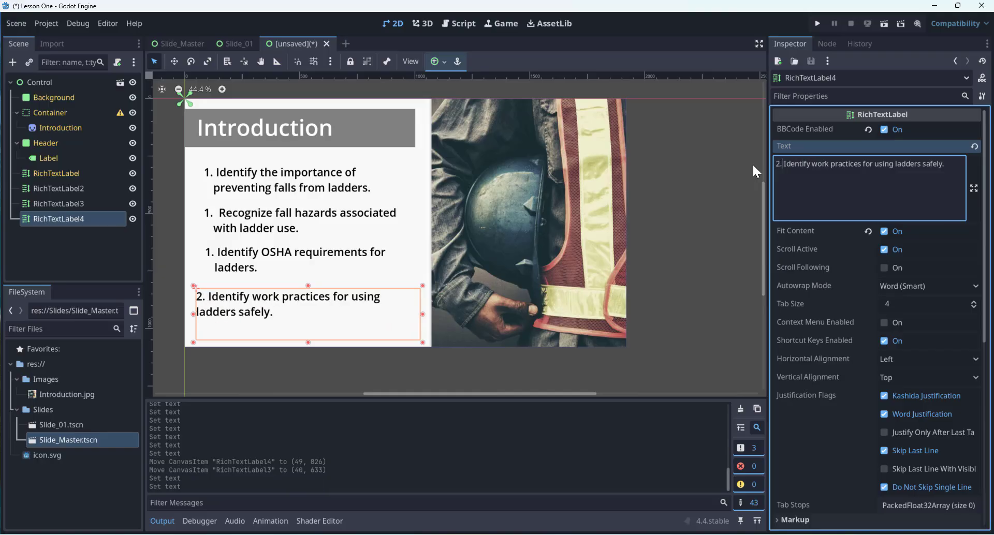
# - Change the manual number at the start of the work practices objective in RichTextLabel4 to 4
pyautogui.scroll(1, 266, 275)
pyautogui.click(307, 261)
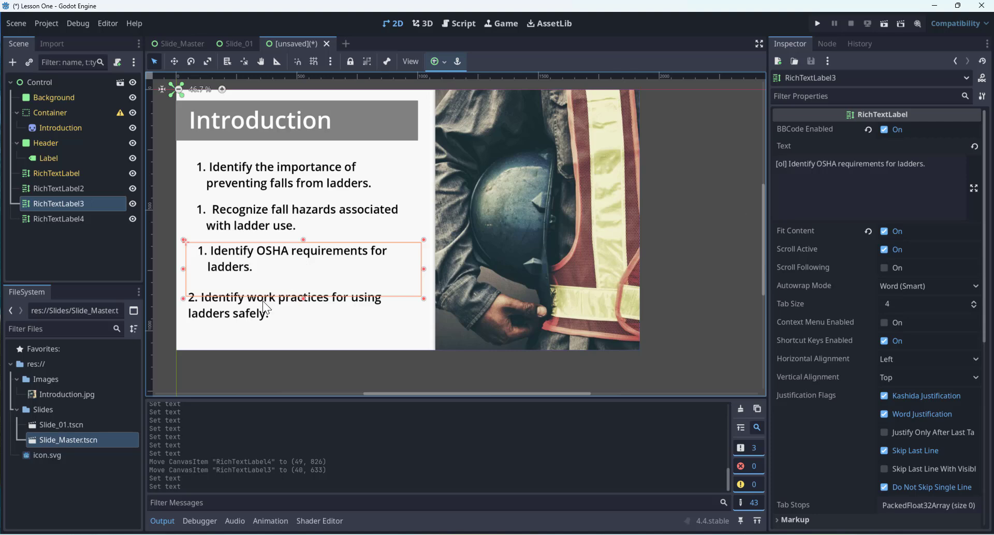
pyautogui.click(239, 314)
pyautogui.click(774, 164)
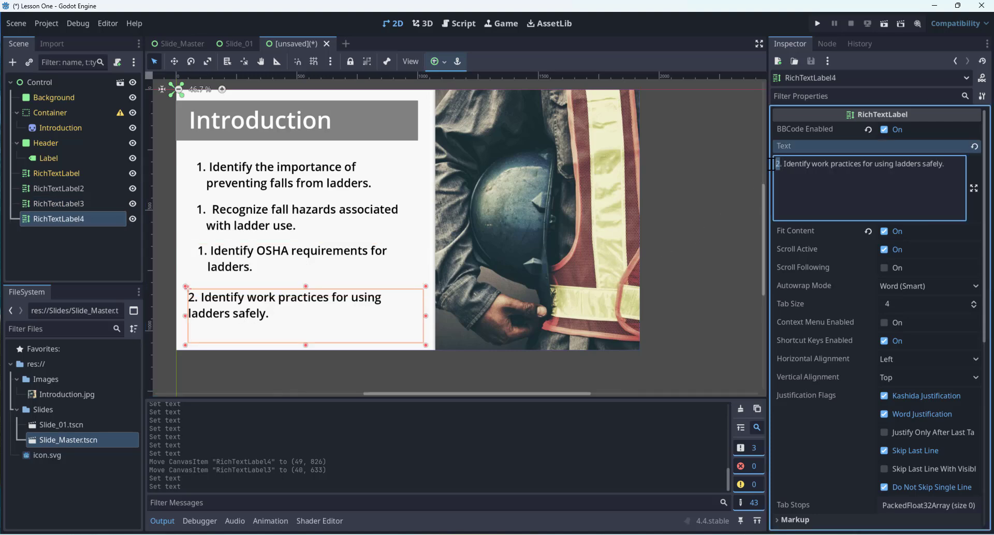
pyautogui.write('4')
# - Replace the [ol] tag at the start of the OSHA requirements objective in RichTextLabel3 with "3."
pyautogui.click(317, 252)
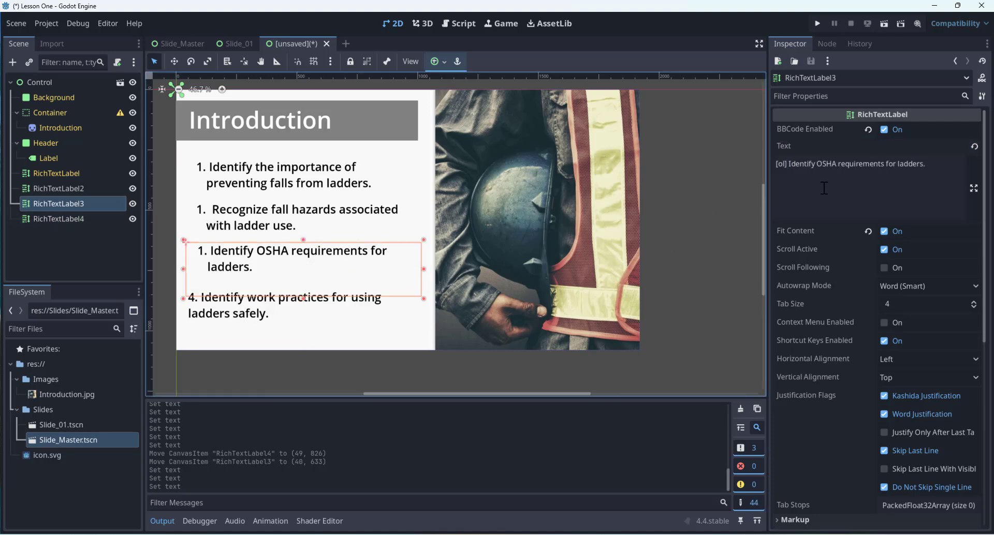
pyautogui.moveTo(785, 163); pyautogui.dragTo(759, 166)
pyautogui.press('BackSpace')
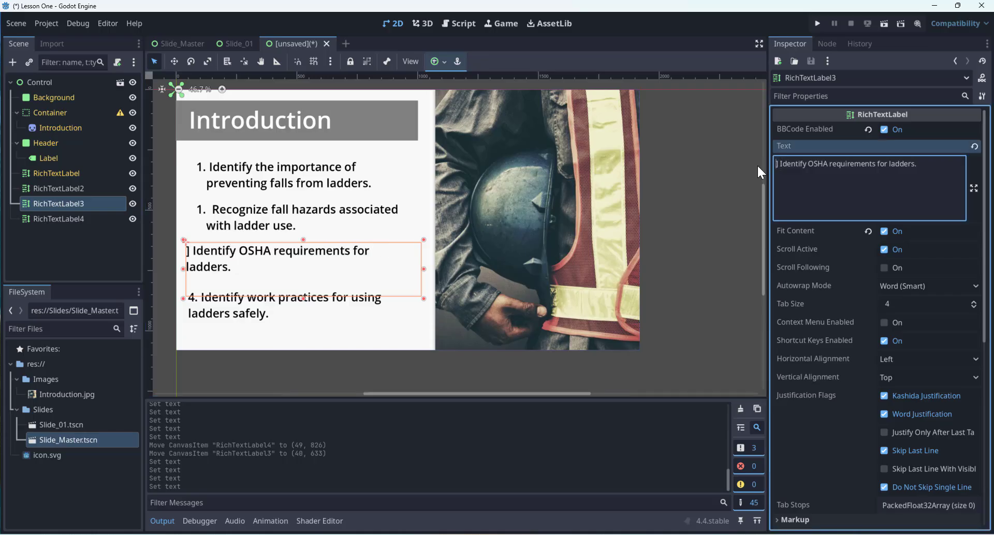
pyautogui.press('Delete')
pyautogui.write('3.')
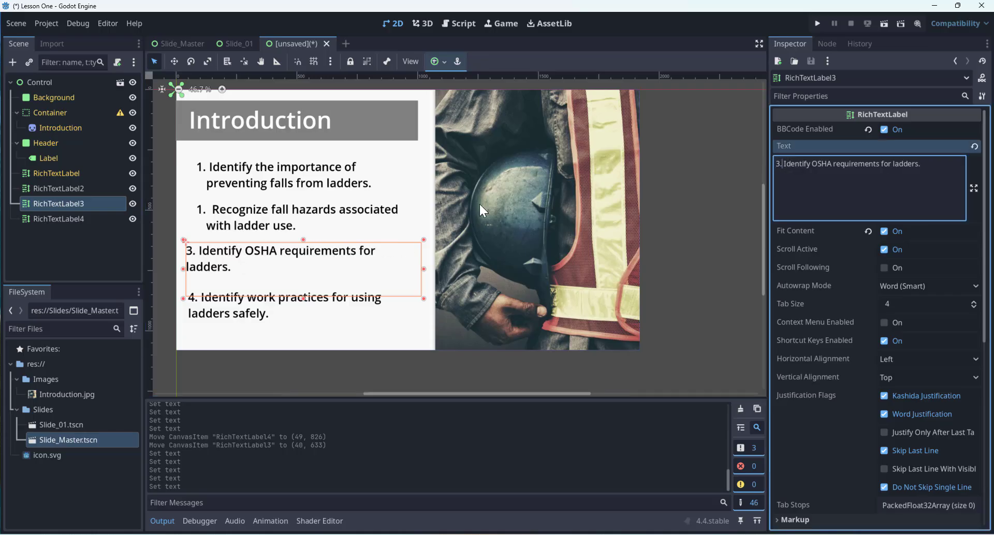
# - Replace the [ol] tag with "2." in RichTextLabel2 and with "1." in RichTextLabel
pyautogui.click(364, 216)
pyautogui.moveTo(788, 164); pyautogui.dragTo(740, 161)
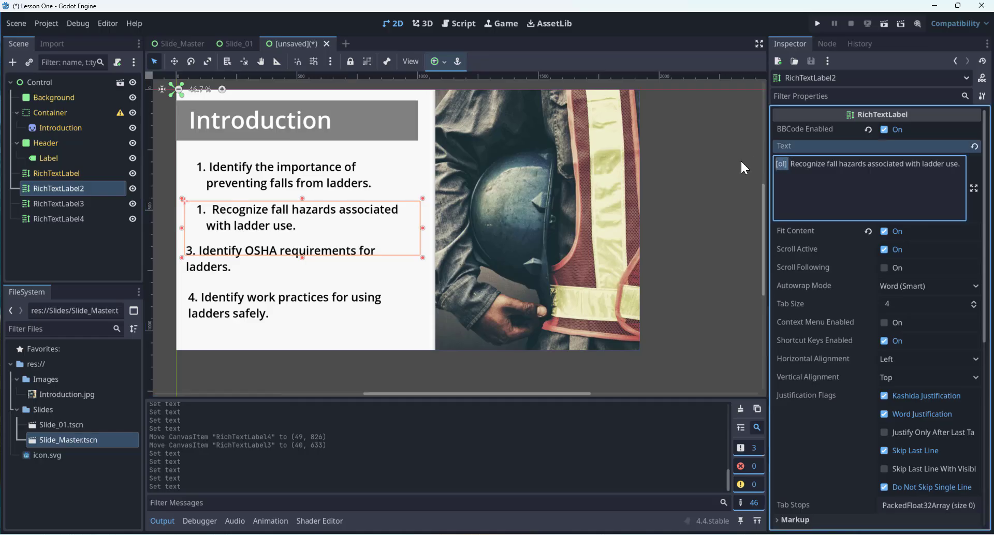
pyautogui.write('2.')
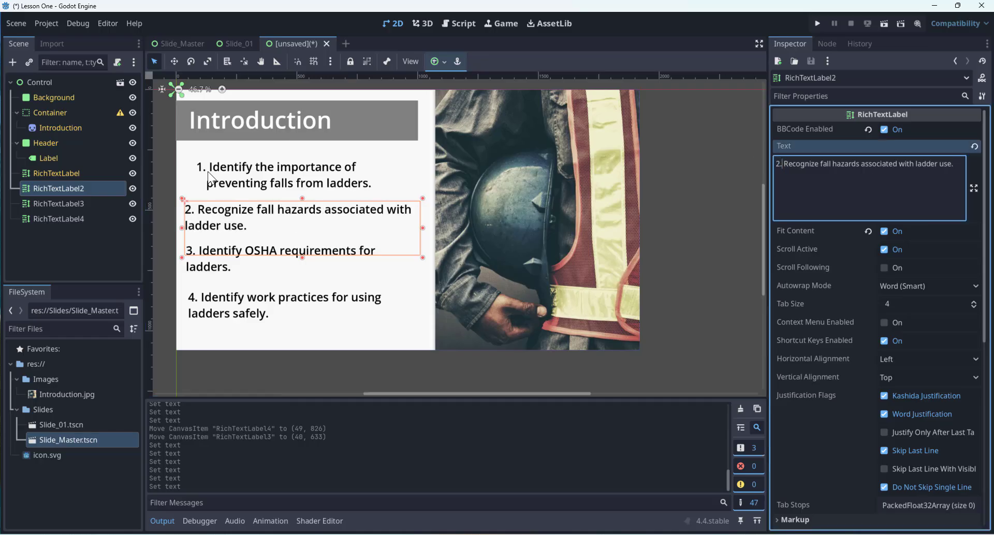
pyautogui.click(261, 180)
pyautogui.moveTo(788, 165); pyautogui.dragTo(761, 161)
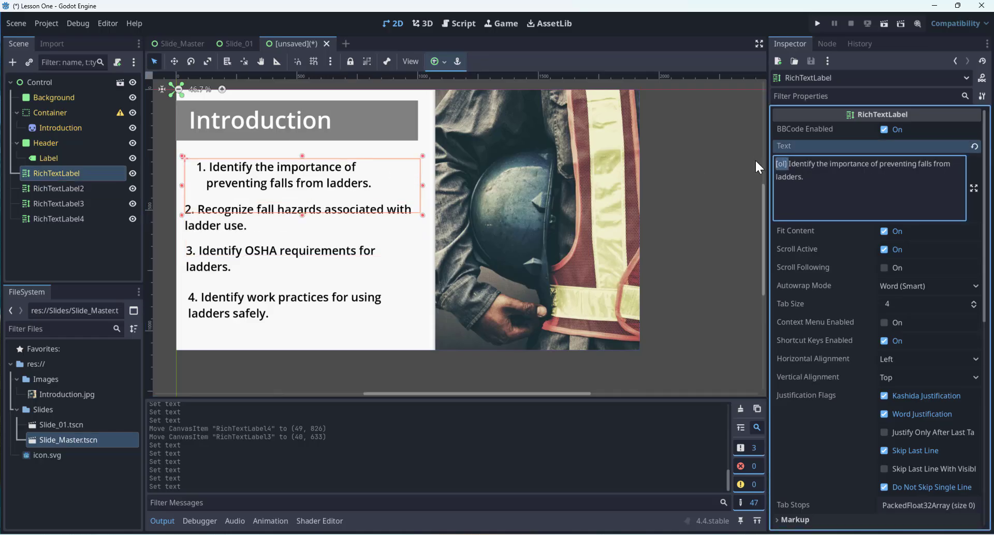
pyautogui.write('1.')
pyautogui.click(732, 250)
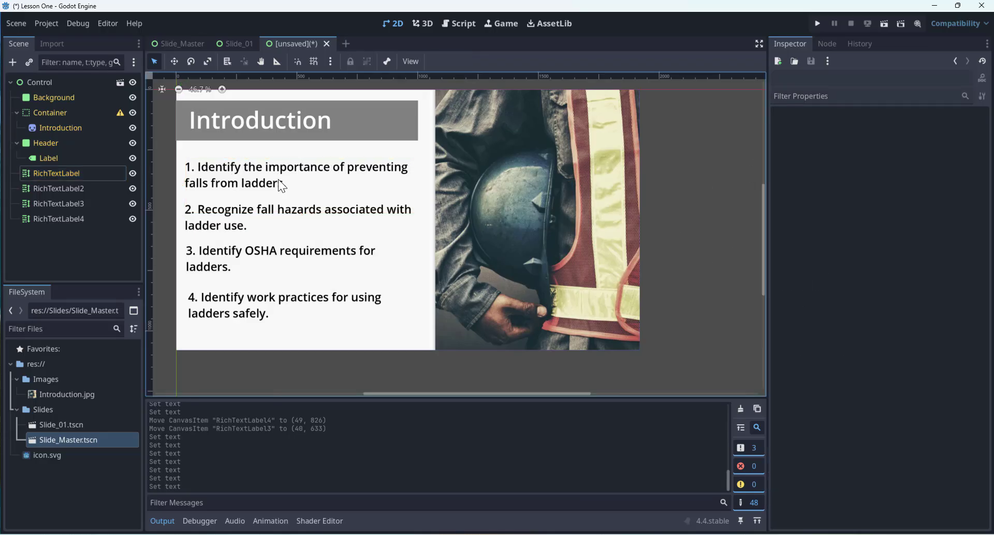
# - Reduce the height of RichTextLabel to about 155 px and of RichTextLabel2 to about 150 px to fit their text
pyautogui.click(278, 179)
pyautogui.moveTo(301, 214); pyautogui.dragTo(290, 198)
pyautogui.click(252, 214)
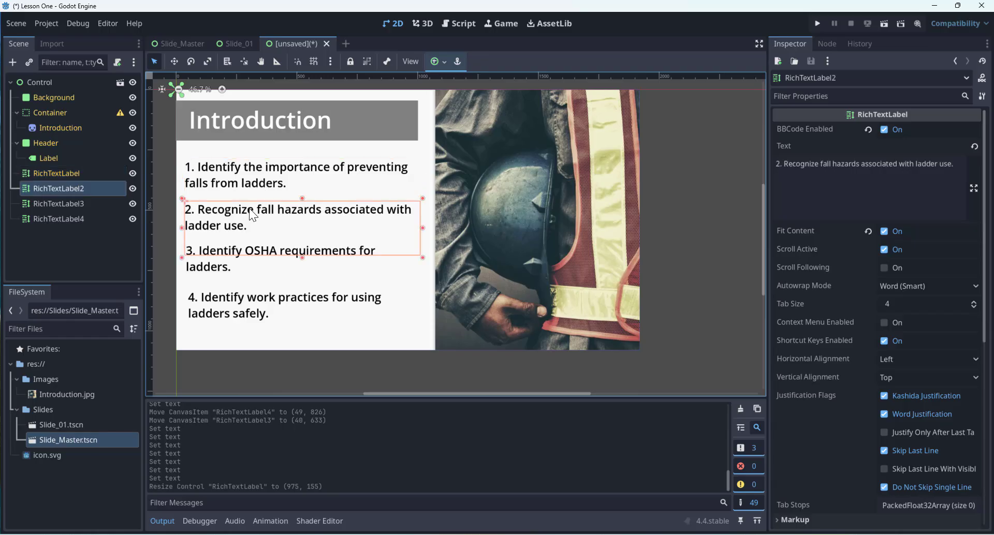
pyautogui.moveTo(301, 256); pyautogui.dragTo(296, 241)
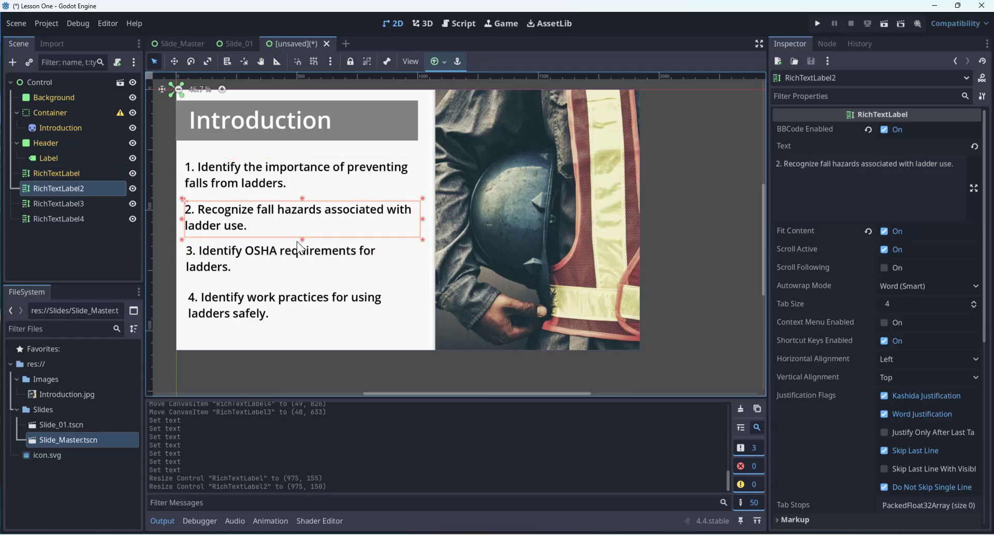
# - Resize RichTextLabel3 to about 1012 by 87 px so its objective fits one line, and move it to about (40, 666)
pyautogui.click(249, 256)
pyautogui.moveTo(242, 257); pyautogui.dragTo(245, 262)
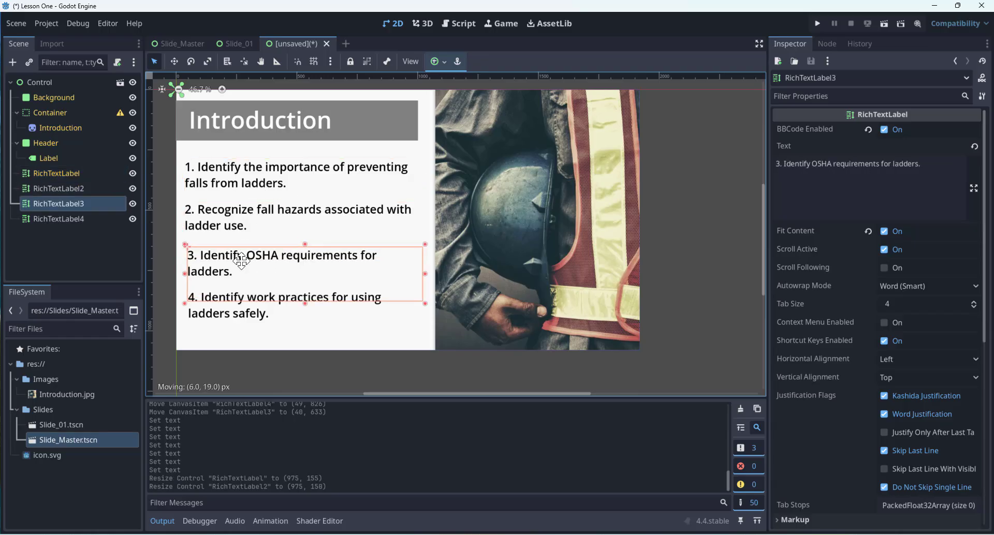
pyautogui.moveTo(426, 275); pyautogui.dragTo(434, 273)
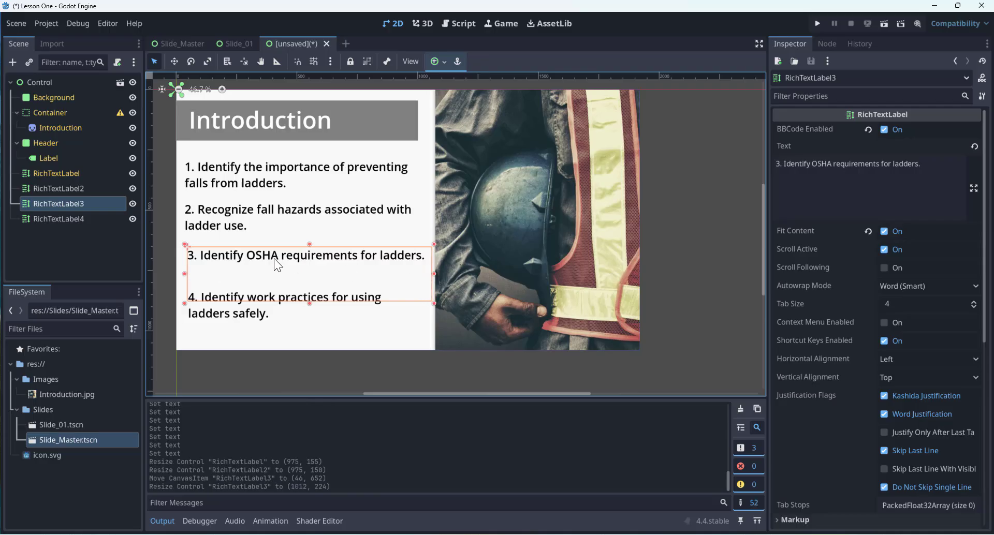
pyautogui.moveTo(273, 259); pyautogui.dragTo(270, 264)
pyautogui.moveTo(307, 307); pyautogui.dragTo(328, 269)
# - Move RichTextLabel4 up to about (46, 802) and reduce its height to about 160 px
pyautogui.click(243, 297)
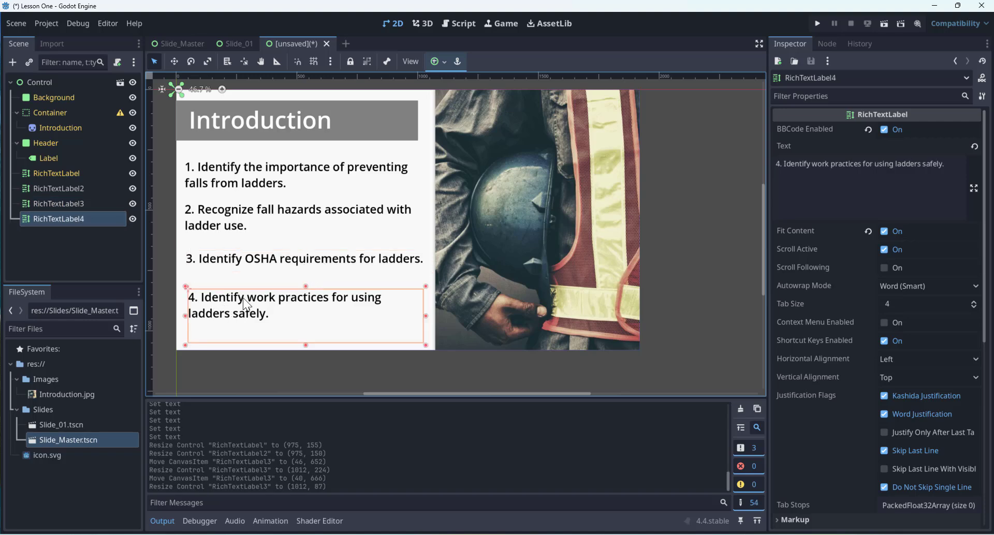
pyautogui.moveTo(240, 297); pyautogui.dragTo(240, 293)
pyautogui.moveTo(303, 339); pyautogui.dragTo(305, 325)
# - Move RichTextLabel2 down to about (35, 478) to even out the spacing between the objectives
pyautogui.click(253, 261)
pyautogui.click(262, 223)
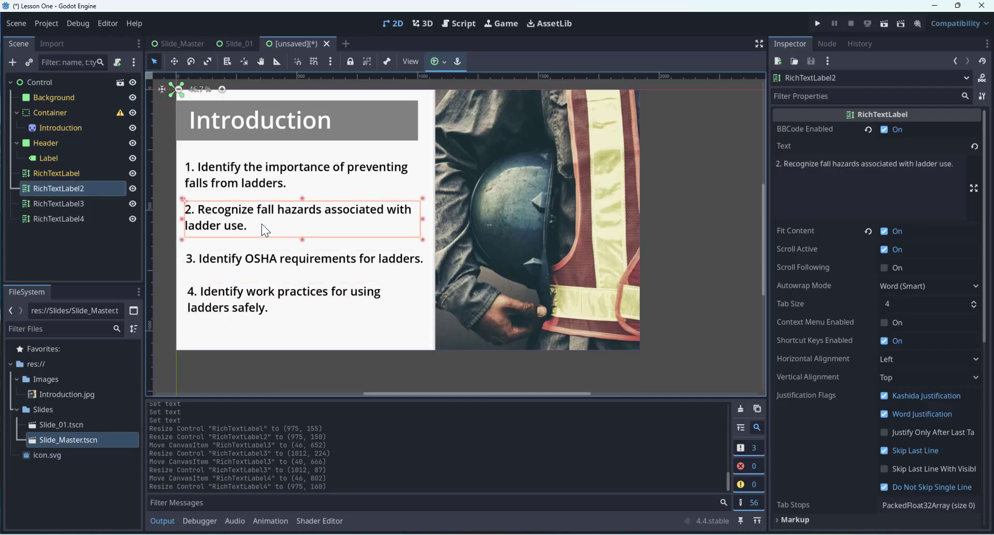
pyautogui.click(247, 186)
pyautogui.click(232, 215)
pyautogui.moveTo(232, 216); pyautogui.dragTo(224, 228)
# - Select all four objective labels, nudge them down about 9 px together, and set their X position to 35 px
pyautogui.keyDown('shift'); pyautogui.click(234, 261); pyautogui.keyUp('shift')
pyautogui.keyDown('shift'); pyautogui.click(228, 306); pyautogui.keyUp('shift')
pyautogui.keyDown('shift'); pyautogui.click(228, 185); pyautogui.keyUp('shift')
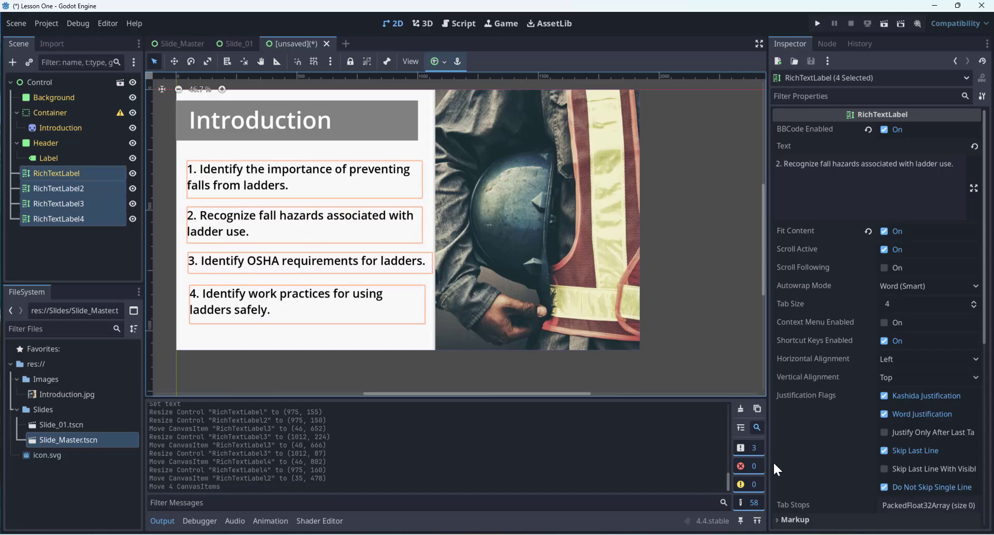
pyautogui.scroll(-6, 788, 457)
pyautogui.scroll(1, 803, 348)
pyautogui.click(792, 321)
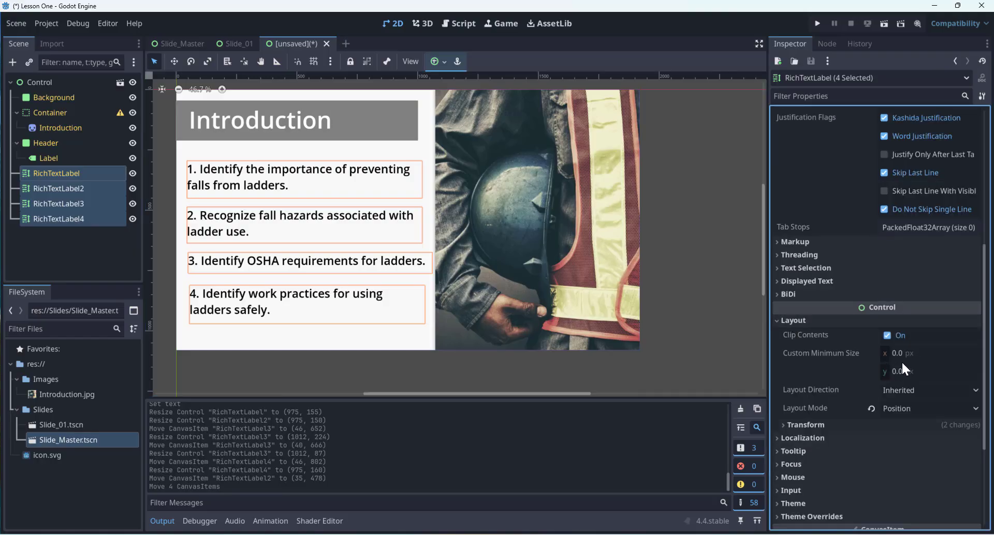
pyautogui.click(800, 425)
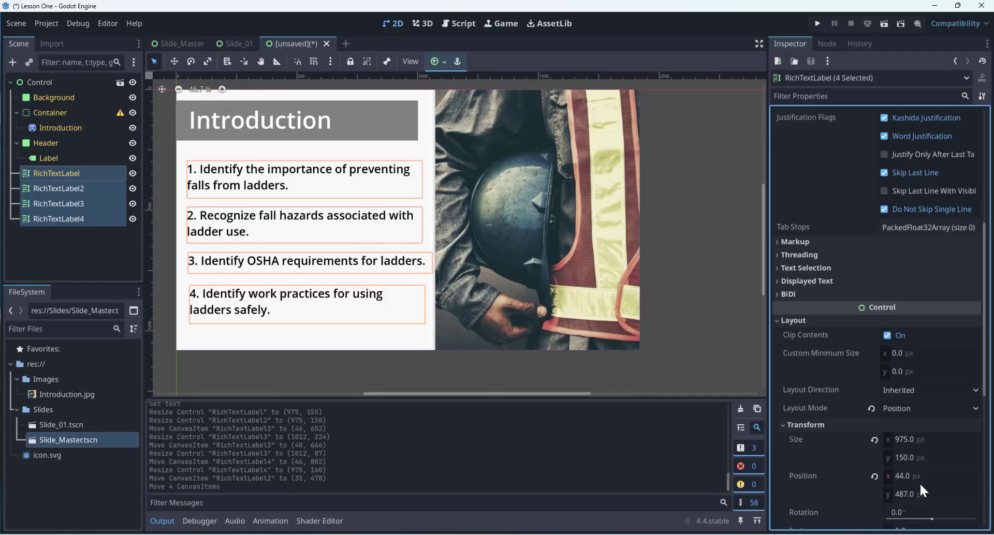
pyautogui.scroll(-2, 918, 484)
pyautogui.click(928, 371)
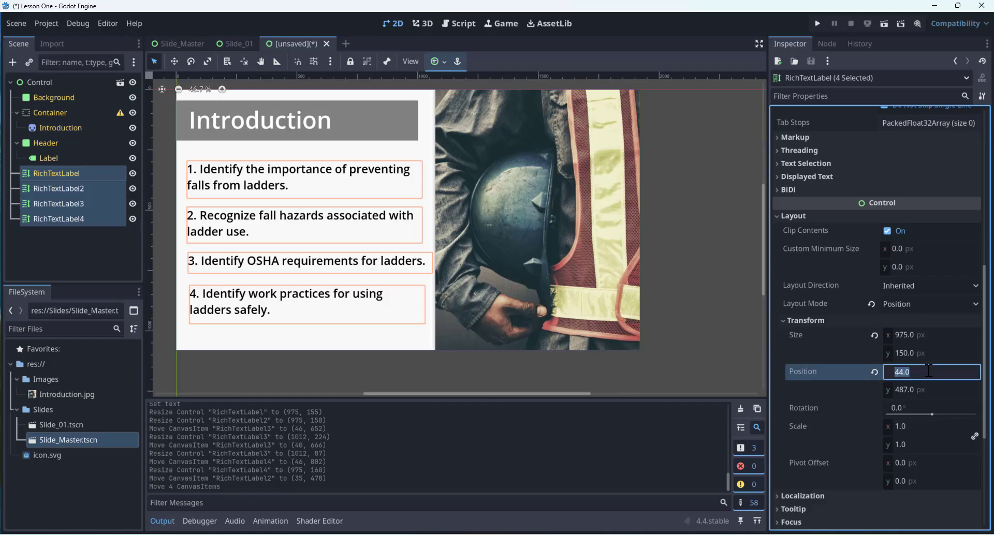
pyautogui.moveTo(904, 371); pyautogui.dragTo(874, 367)
pyautogui.write('35')
pyautogui.press('Return')
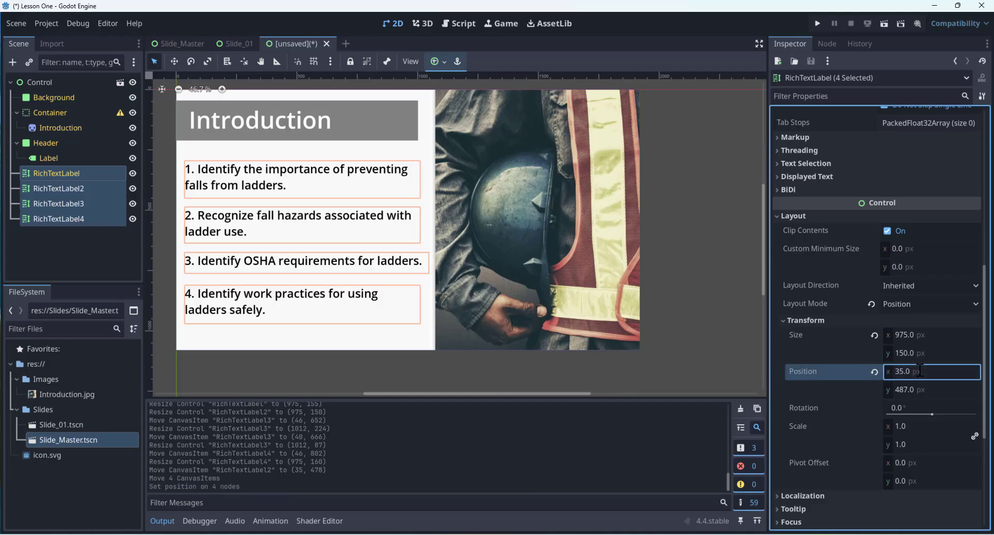
pyautogui.click(709, 273)
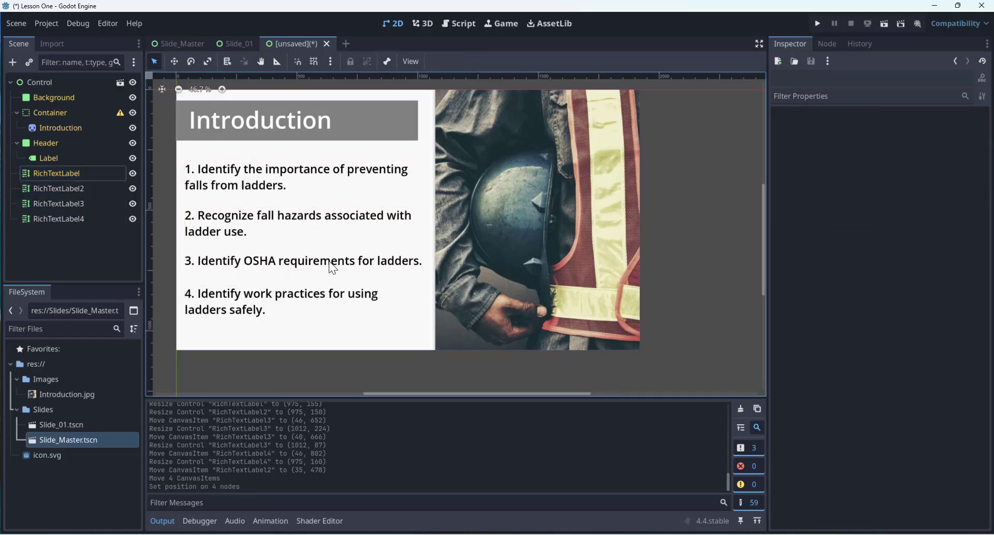
# - Import Objectives.jpg into the Images folder and assign it as the Introduction sprite's texture
pyautogui.click(546, 163)
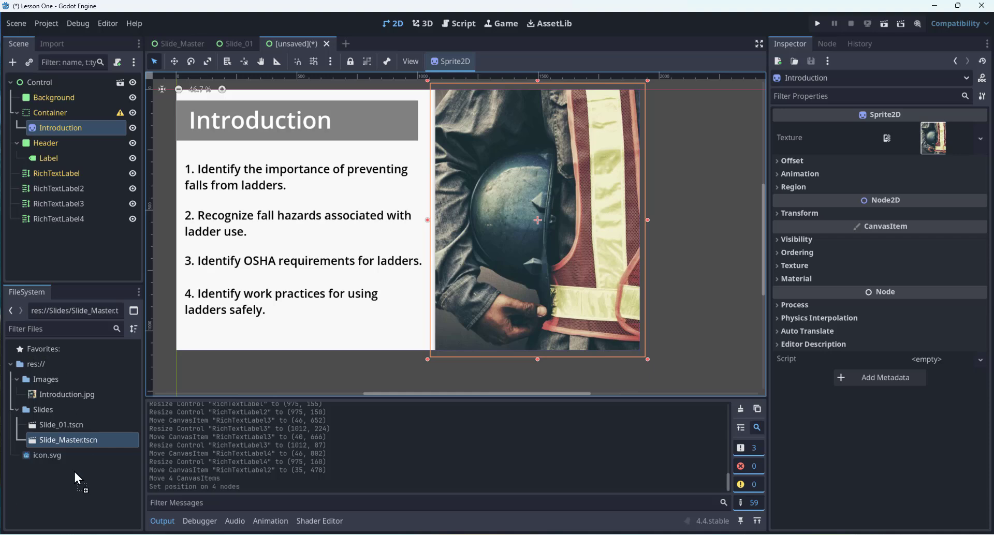
pyautogui.moveTo(70, 396); pyautogui.dragTo(52, 380)
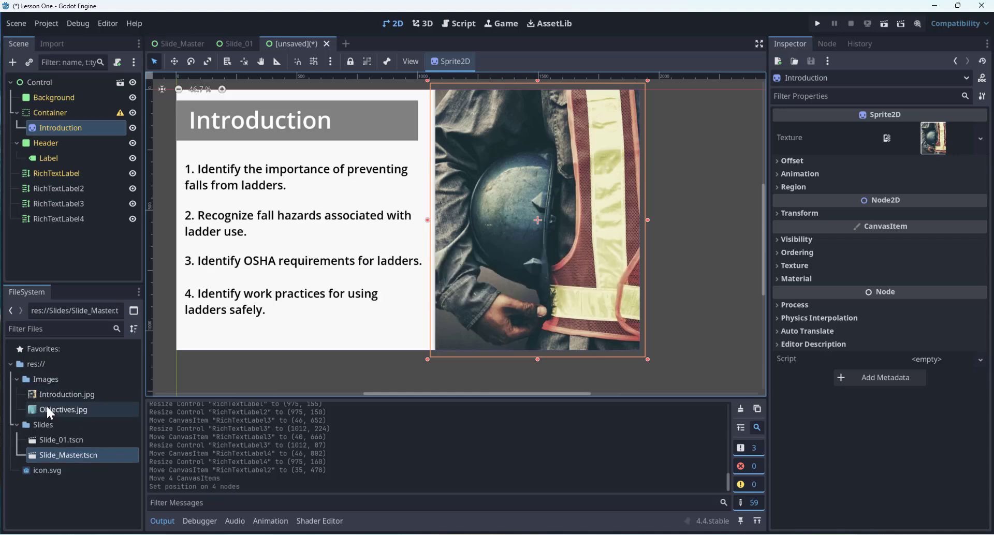
pyautogui.click(45, 410)
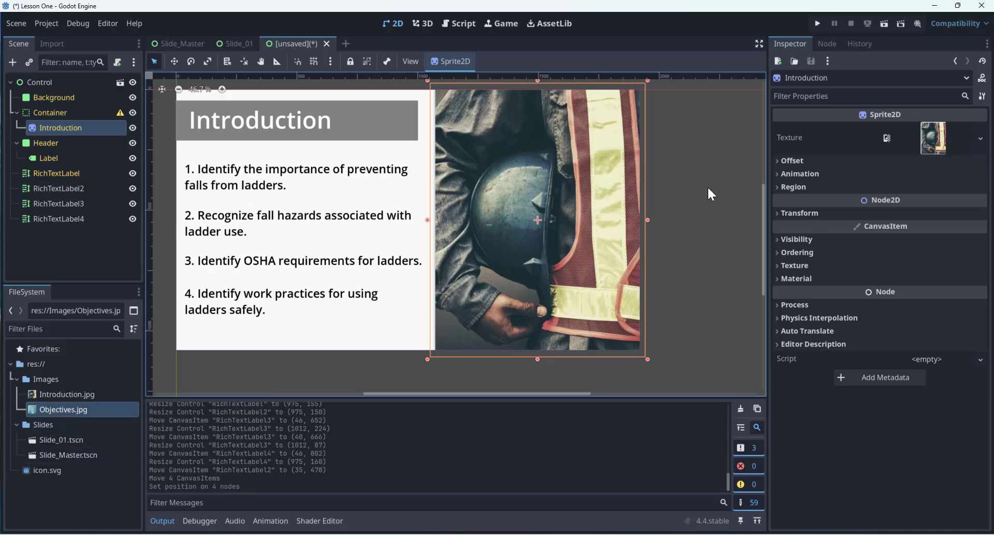
pyautogui.click(46, 126)
pyautogui.moveTo(42, 409); pyautogui.dragTo(936, 135)
pyautogui.click(726, 166)
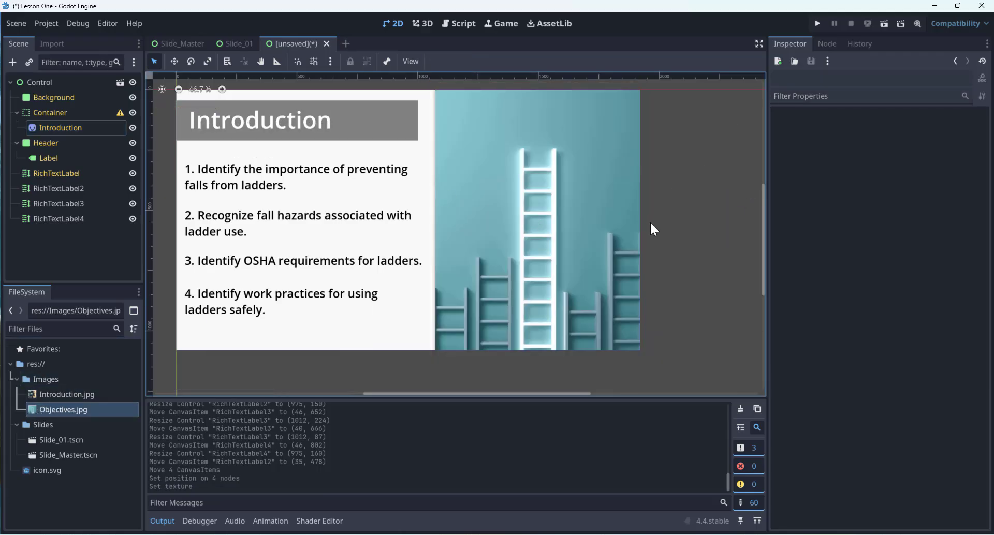
# - Import Picture1.png into the project's Images folder
pyautogui.click(586, 210)
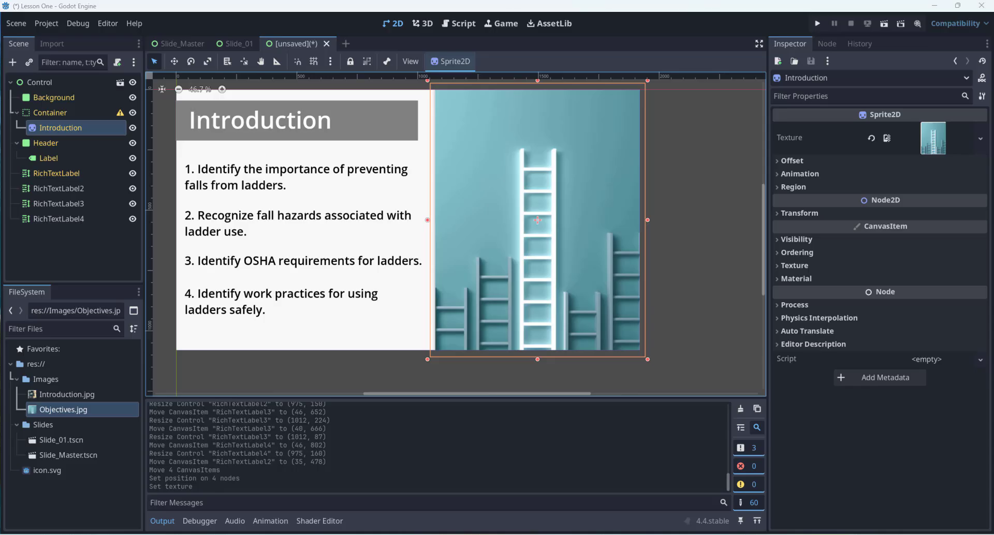
pyautogui.moveTo(89, 528); pyautogui.dragTo(48, 390)
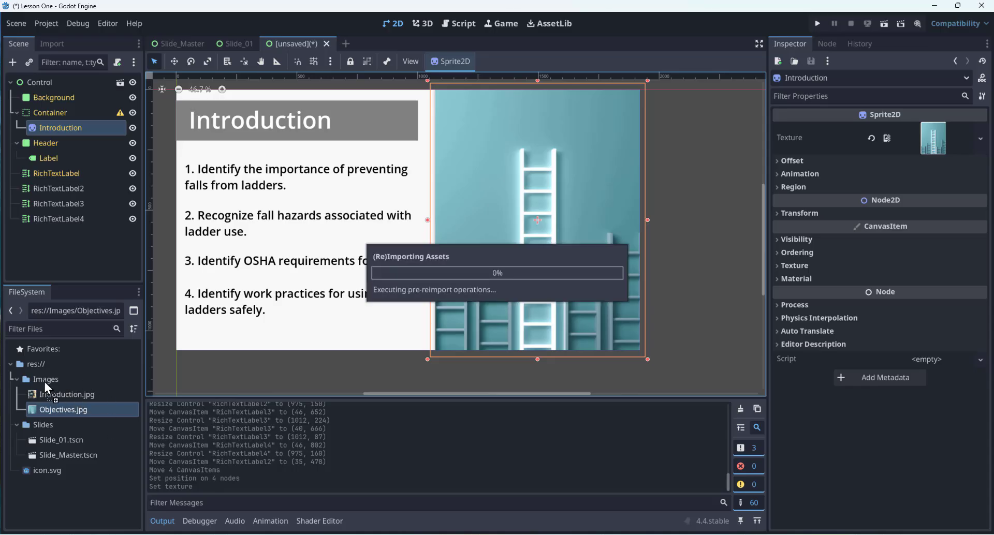
pyautogui.click(48, 426)
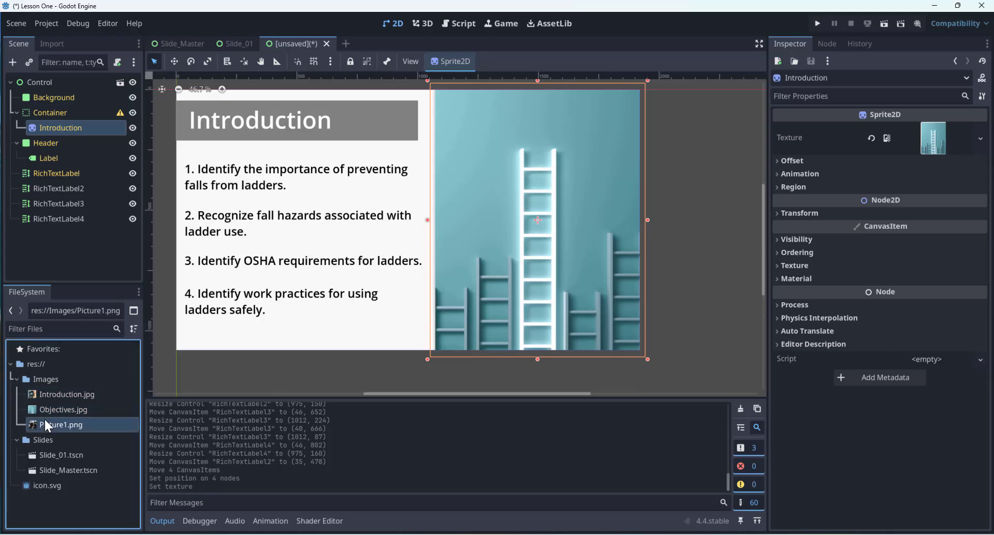
# - Try Picture1.png as the Introduction sprite's texture, and restore Objectives.jpg as its texture
pyautogui.moveTo(32, 424); pyautogui.dragTo(935, 138)
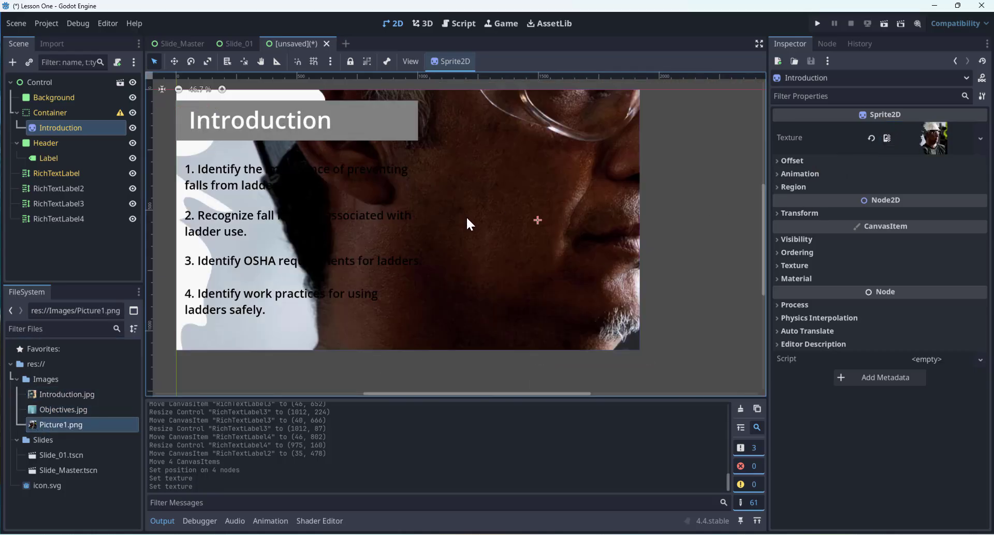
pyautogui.moveTo(34, 407); pyautogui.dragTo(937, 139)
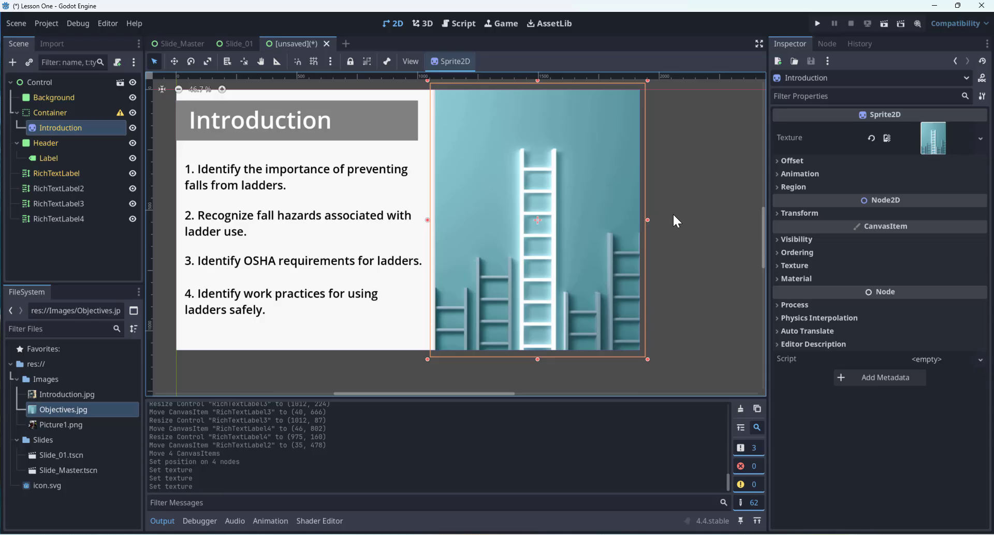
pyautogui.click(661, 191)
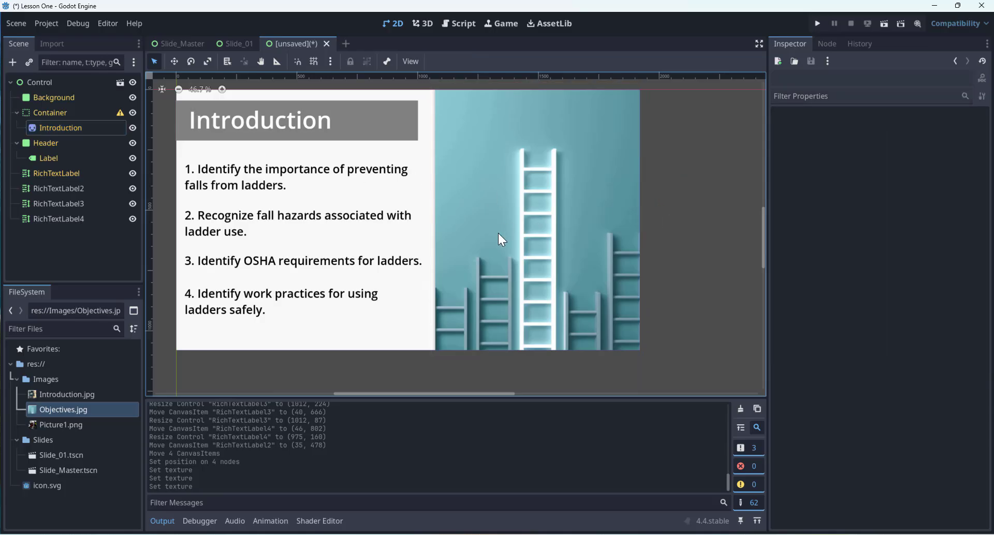
pyautogui.click(535, 218)
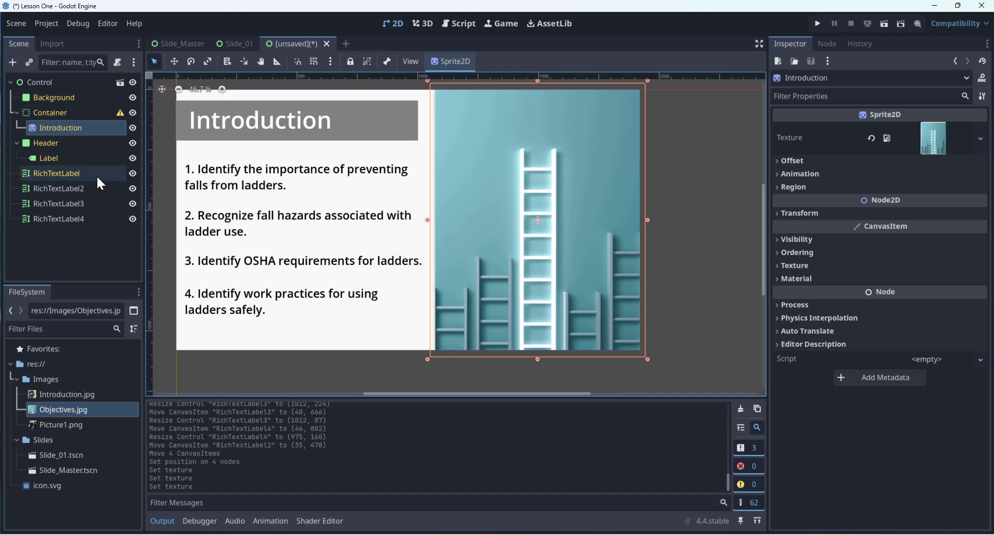
pyautogui.click(222, 189)
pyautogui.click(220, 224)
pyautogui.click(219, 261)
pyautogui.click(219, 313)
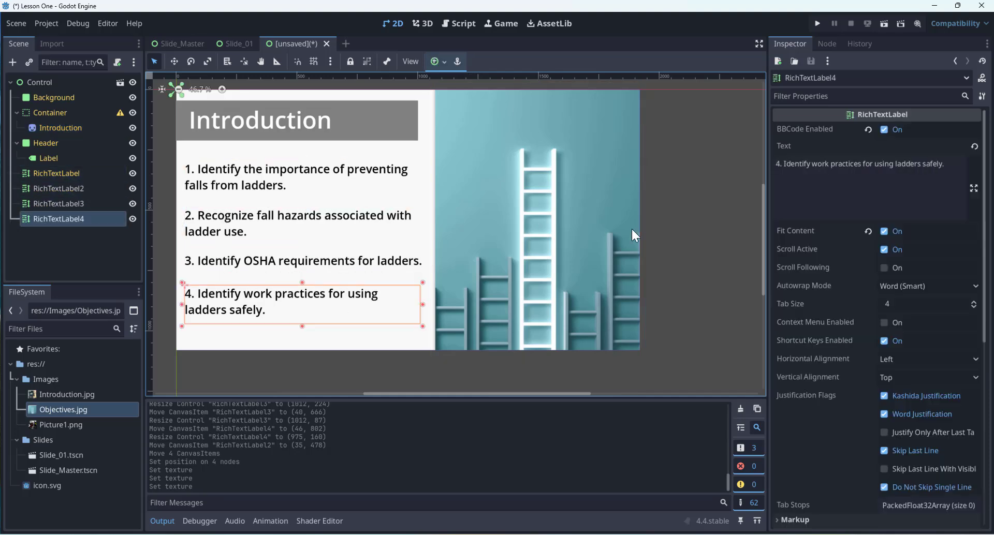
pyautogui.click(663, 190)
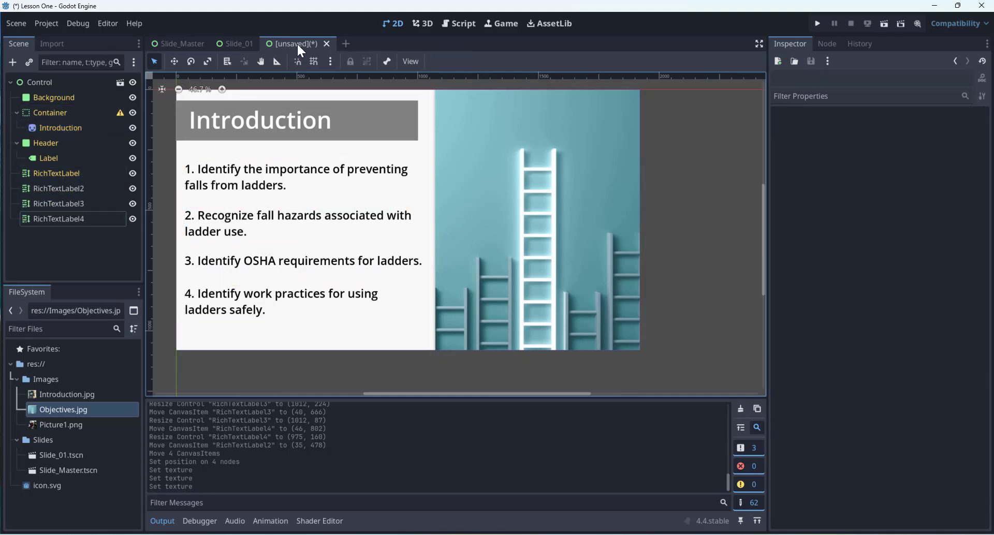
# - Save the unsaved scene as Slide_02.tscn in the Slides folder
pyautogui.hotkey('ctrl', 's')
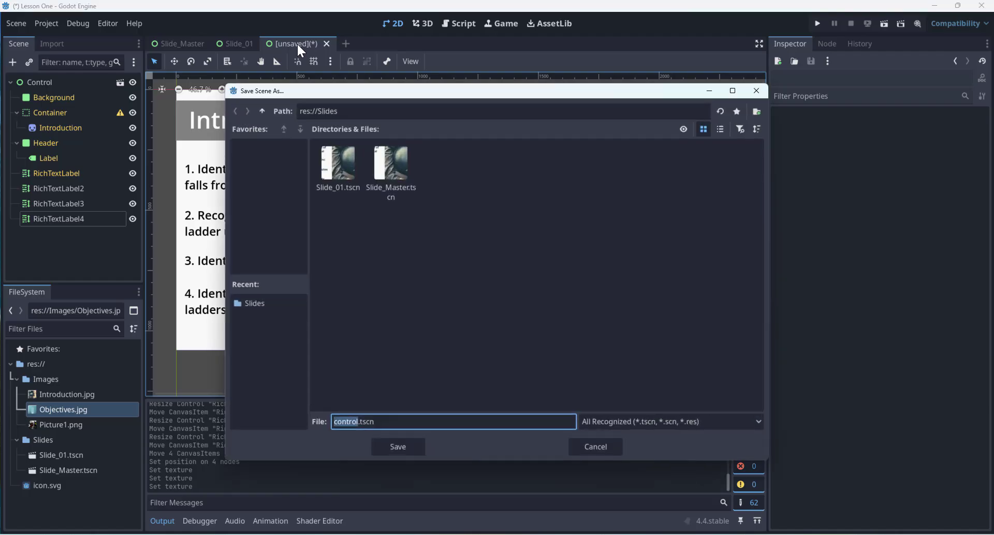
pyautogui.click(338, 166)
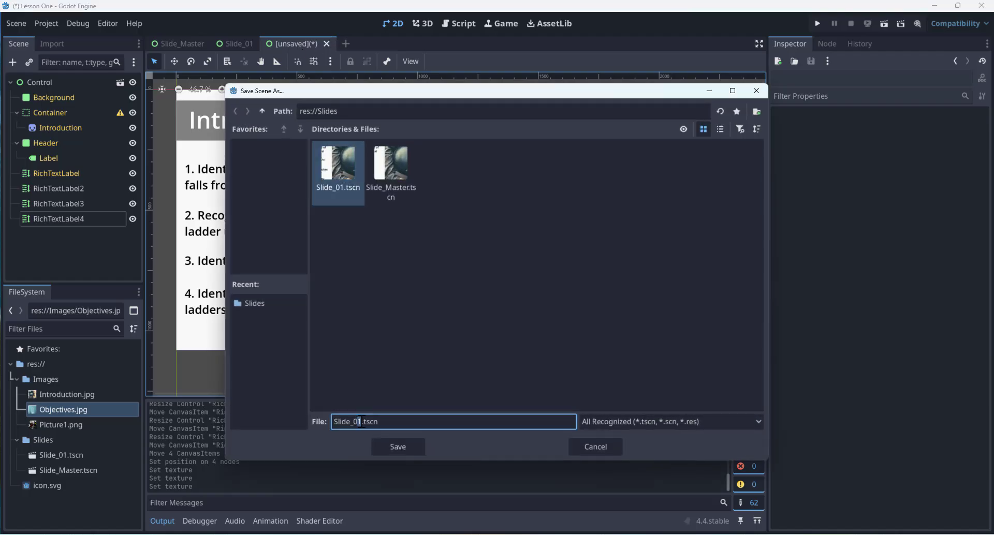
pyautogui.write('2')
pyautogui.click(397, 446)
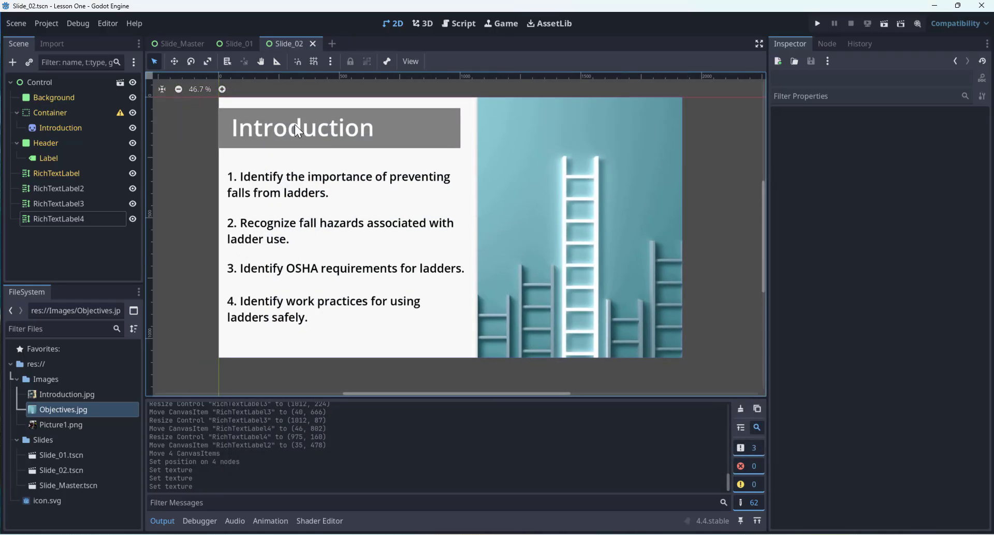
# - Change the header label's text to "Objectives"
pyautogui.click(294, 125)
pyautogui.doubleClick(833, 139)
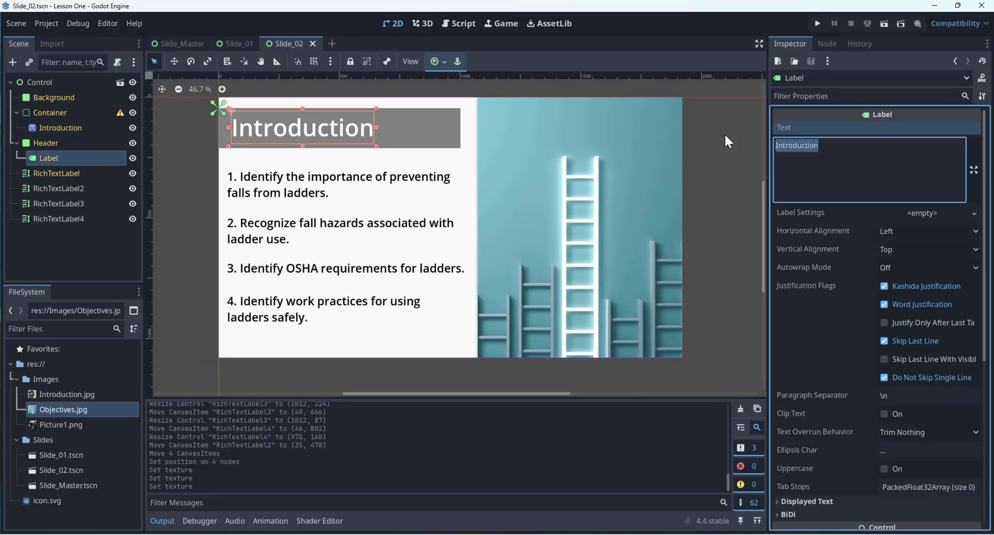
pyautogui.write('Objectives')
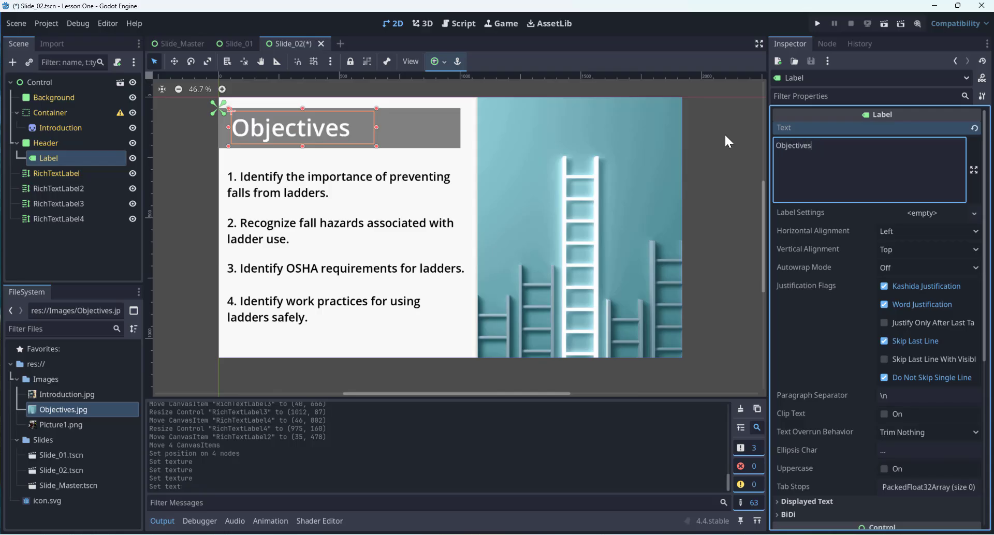
pyautogui.click(725, 133)
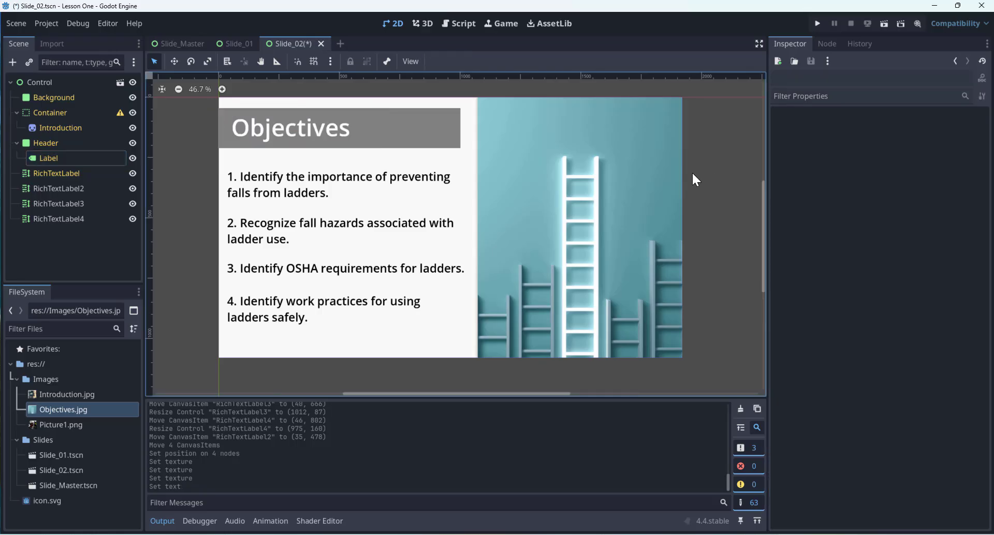
# - Run the Slide_02 scene to preview the Objectives slide, and close the preview window
pyautogui.hscroll(2, 715, 155)
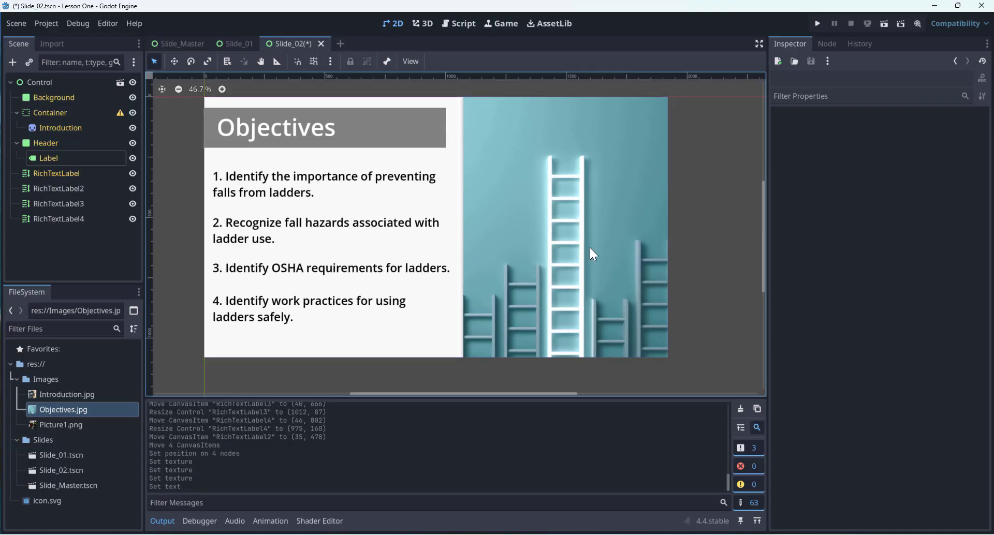
pyautogui.hscroll(-1, 187, 186)
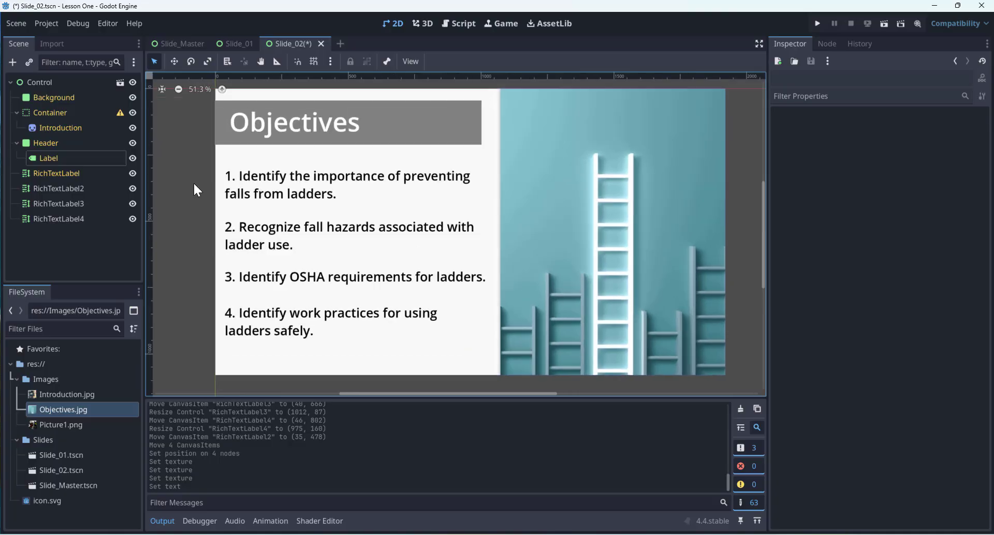
pyautogui.moveTo(715, 184); pyautogui.dragTo(719, 184, button='middle')
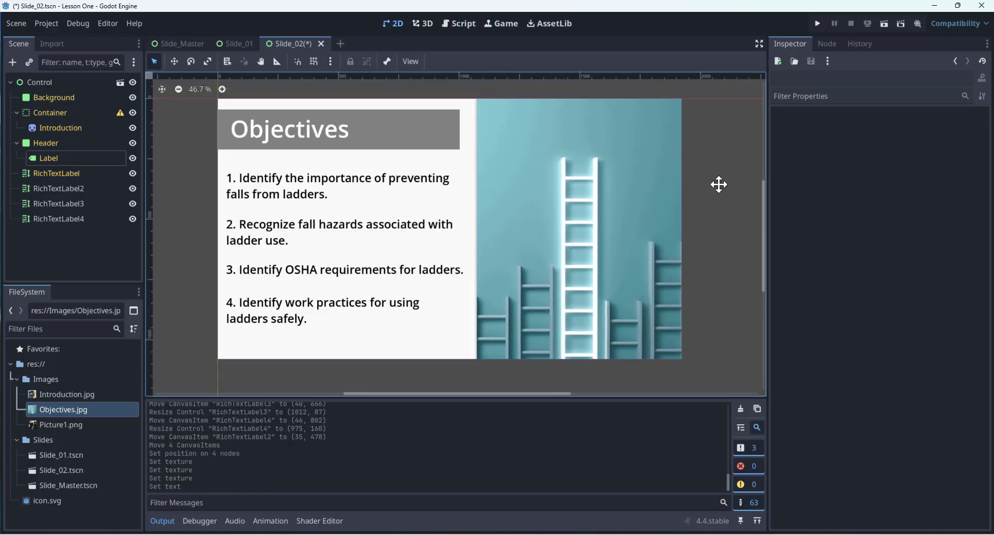
pyautogui.click(885, 24)
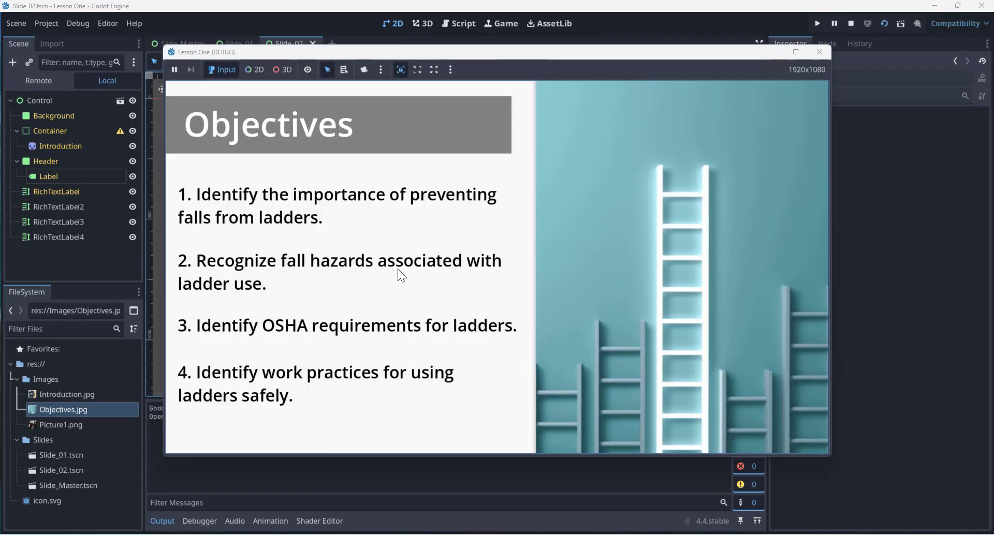
pyautogui.click(819, 51)
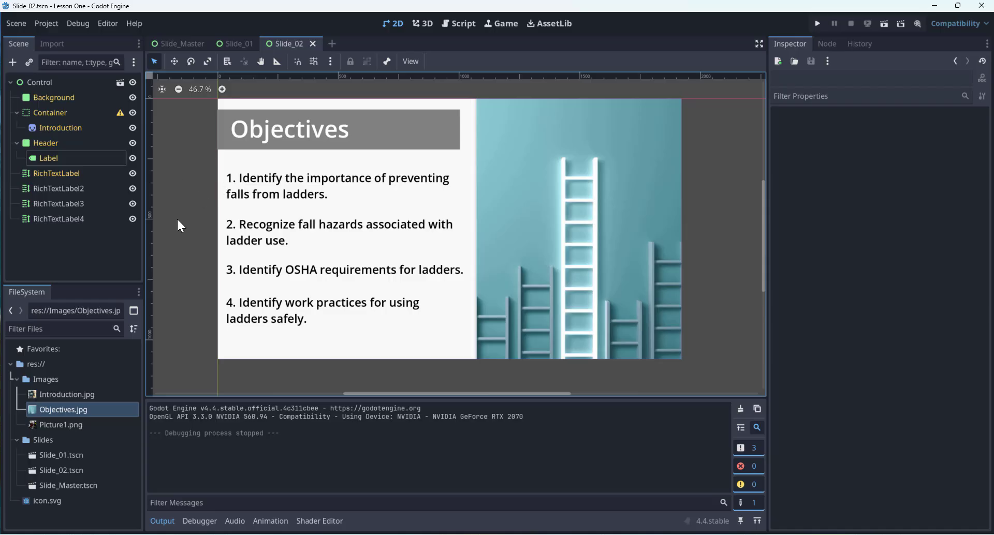
# - Create a new scene inherited from Slide_Master.tscn, and switch to the Ladder Safety Training presentation in PowerPoint
pyautogui.scroll(-1, 169, 311)
pyautogui.scroll(1, 175, 318)
pyautogui.moveTo(179, 230); pyautogui.dragTo(184, 235, button='middle')
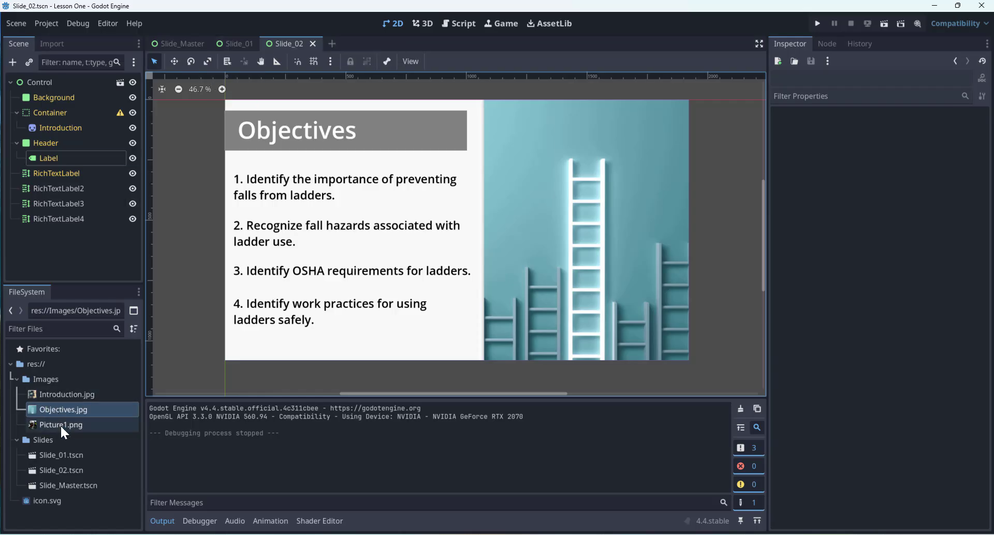
pyautogui.rightClick(47, 484)
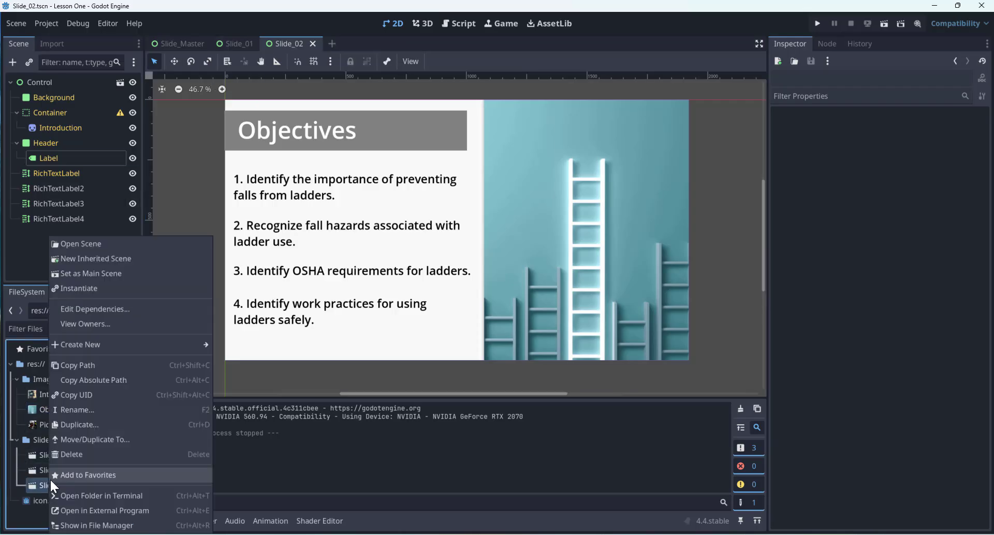
pyautogui.click(85, 261)
pyautogui.click(259, 197)
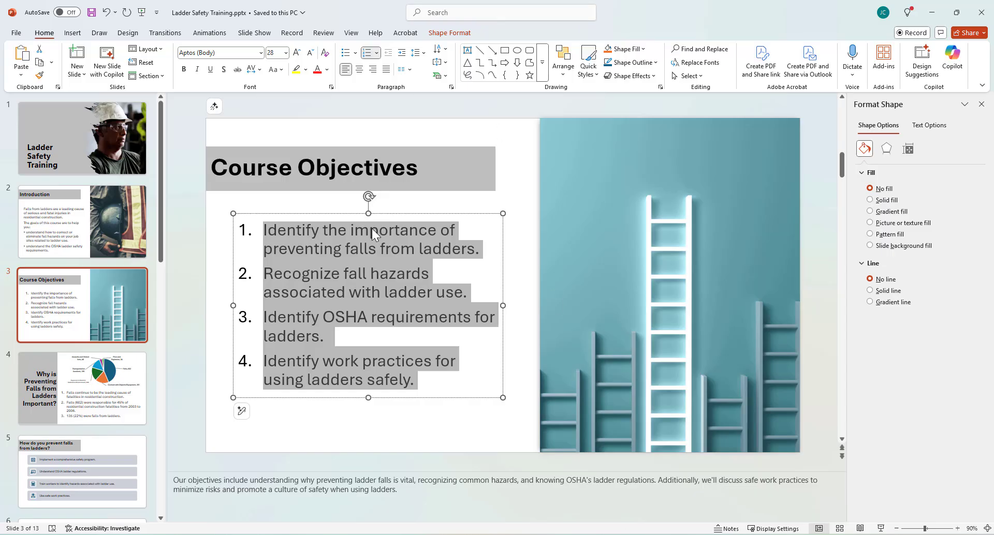
# - Copy the three numbered points from the "Why is Preventing Falls from Ladders Important?" slide, and switch back to Godot
pyautogui.click(96, 386)
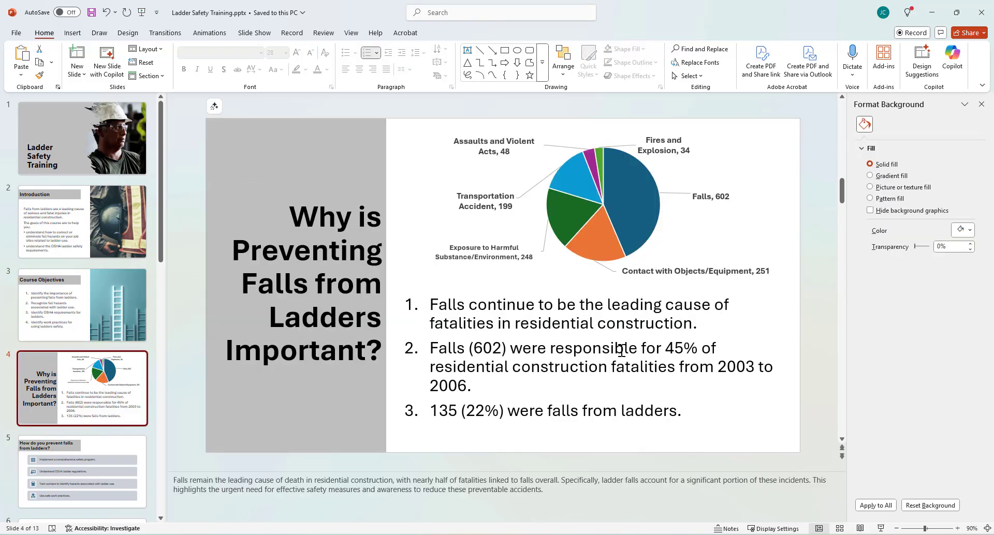
pyautogui.click(485, 338)
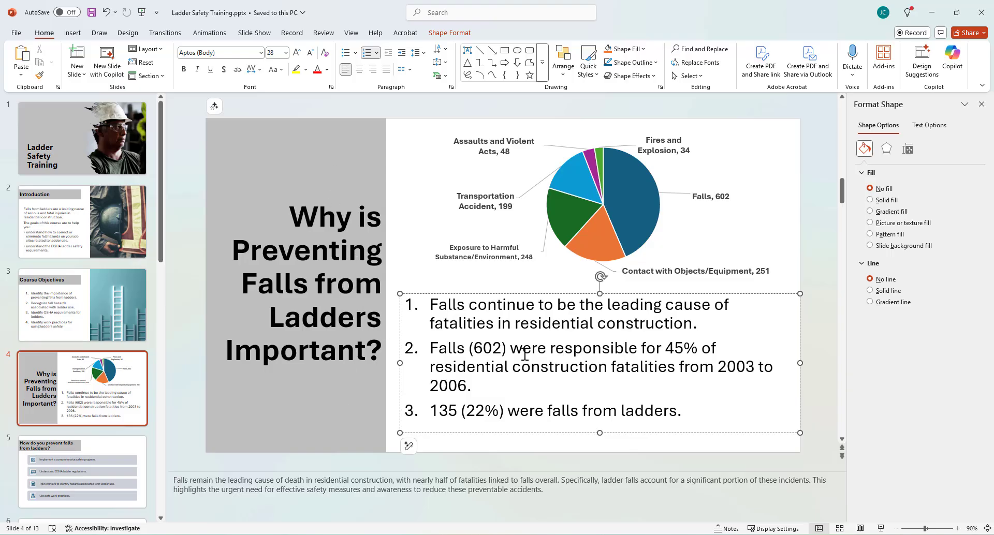
pyautogui.hotkey('ctrl', 'a')
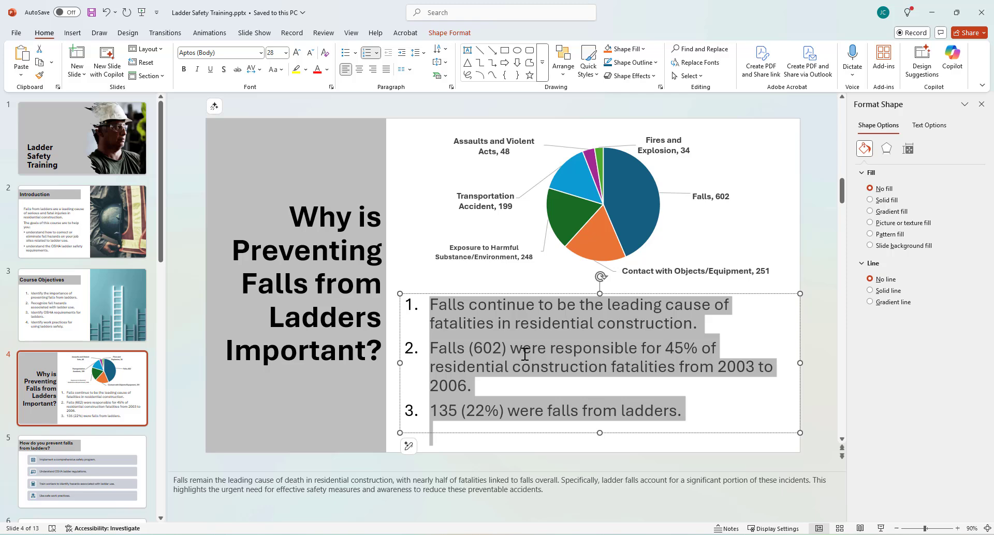
pyautogui.click(584, 347)
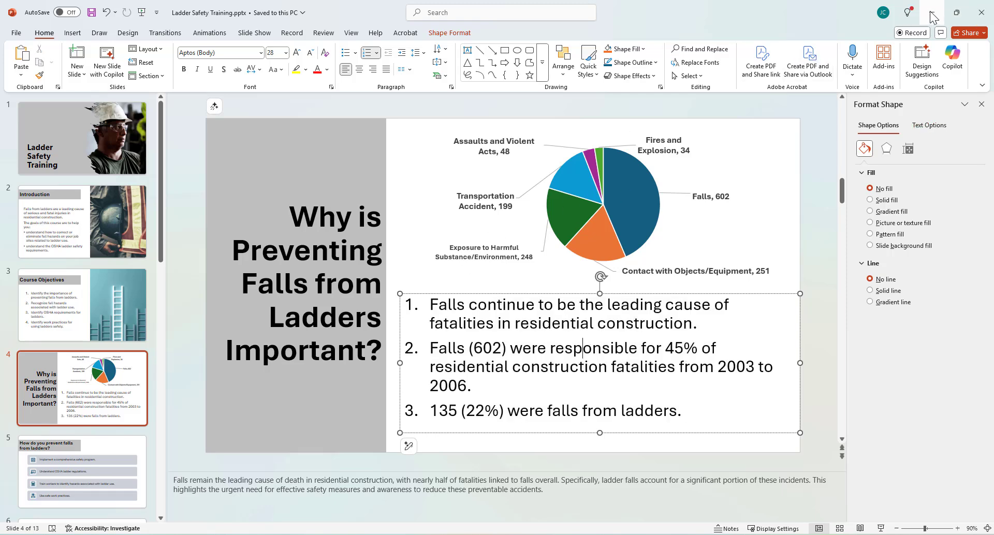
pyautogui.click(629, 181)
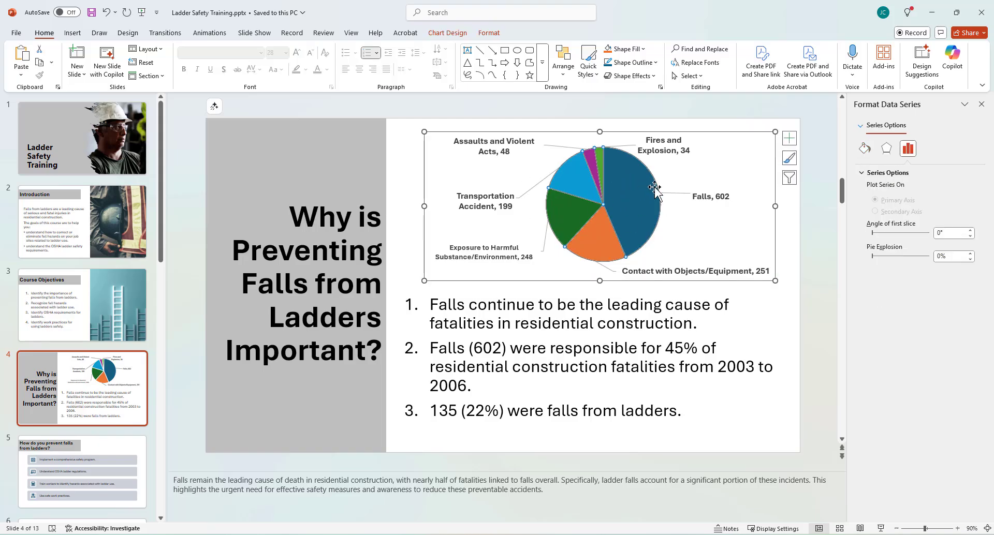
pyautogui.click(932, 12)
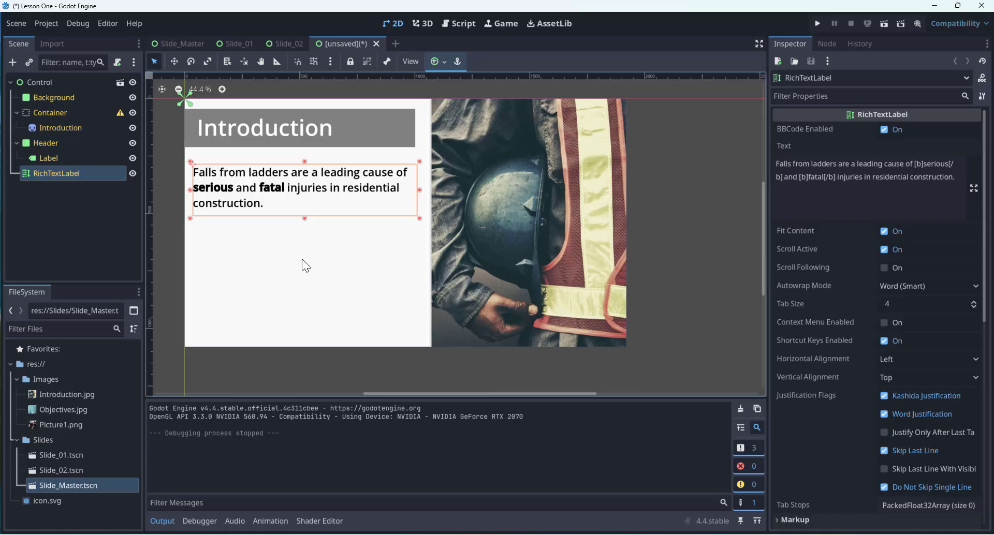
# - Replace the body label's text in the new inherited scene with the copied points about falls from ladders
pyautogui.moveTo(311, 258); pyautogui.dragTo(349, 261, button='middle')
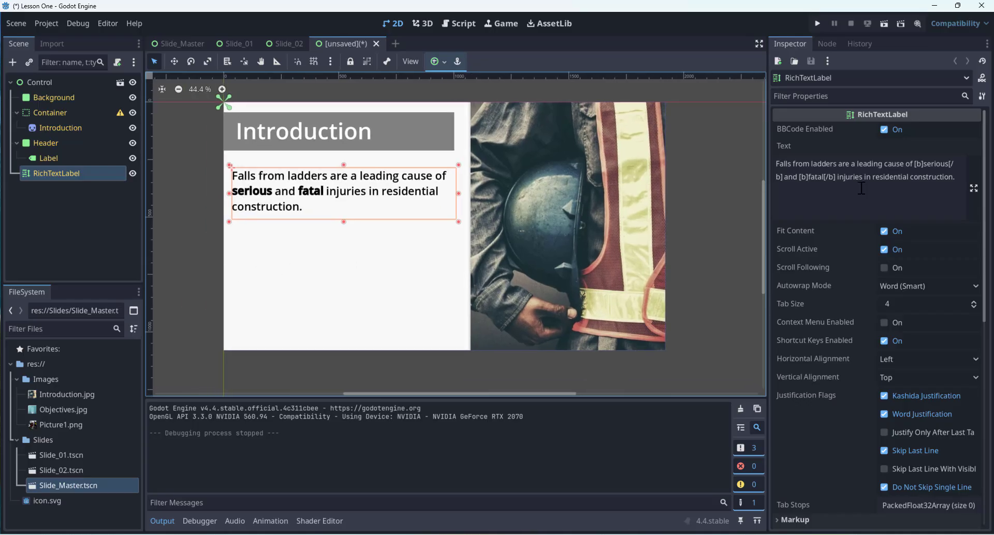
pyautogui.click(906, 186)
pyautogui.hotkey('ctrl', 'a')
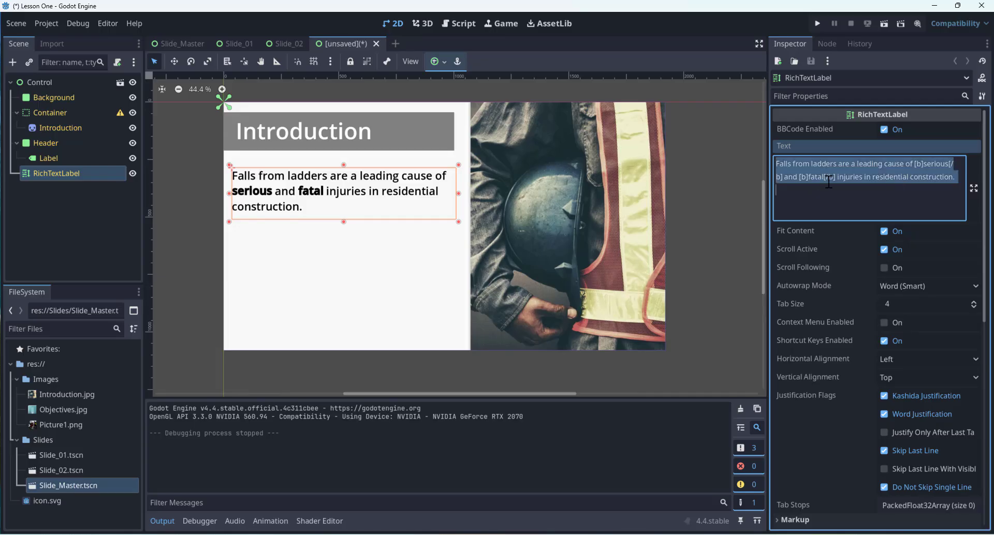
pyautogui.hotkey('ctrl', 'v')
pyautogui.click(278, 208)
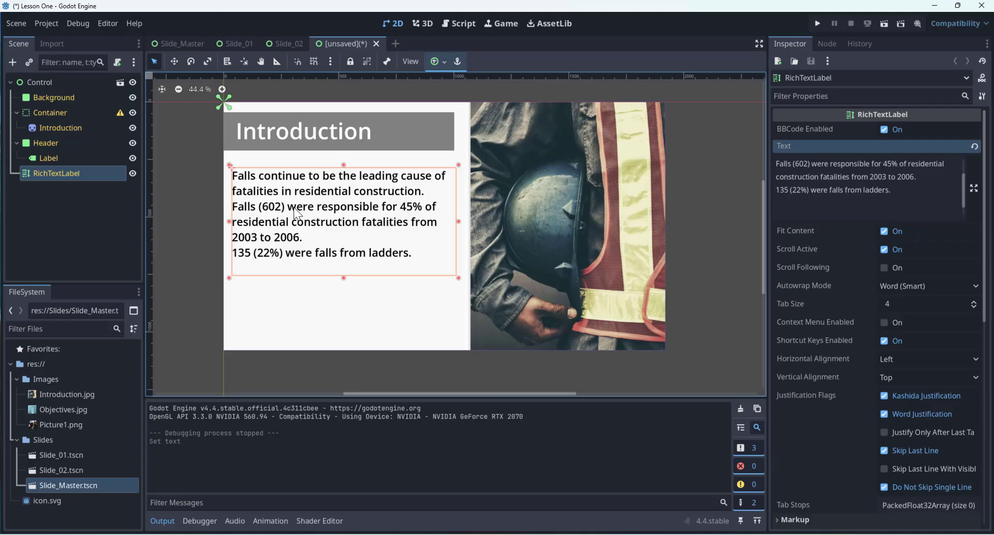
# - Duplicate the body label twice, moving RichTextLabel3 to (35, 744) and RichTextLabel2 to (35, 489)
pyautogui.click(60, 175)
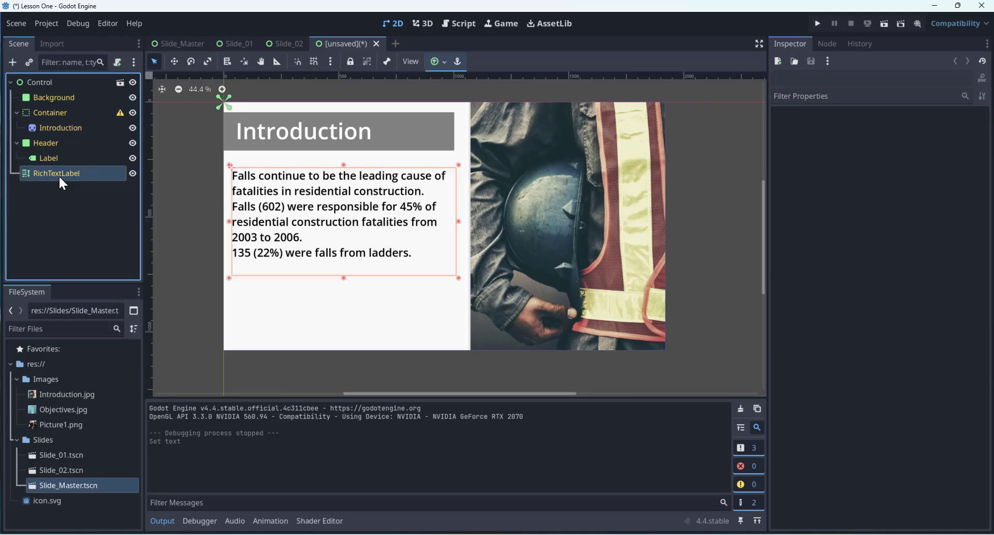
pyautogui.hotkey('ctrl', 'd')
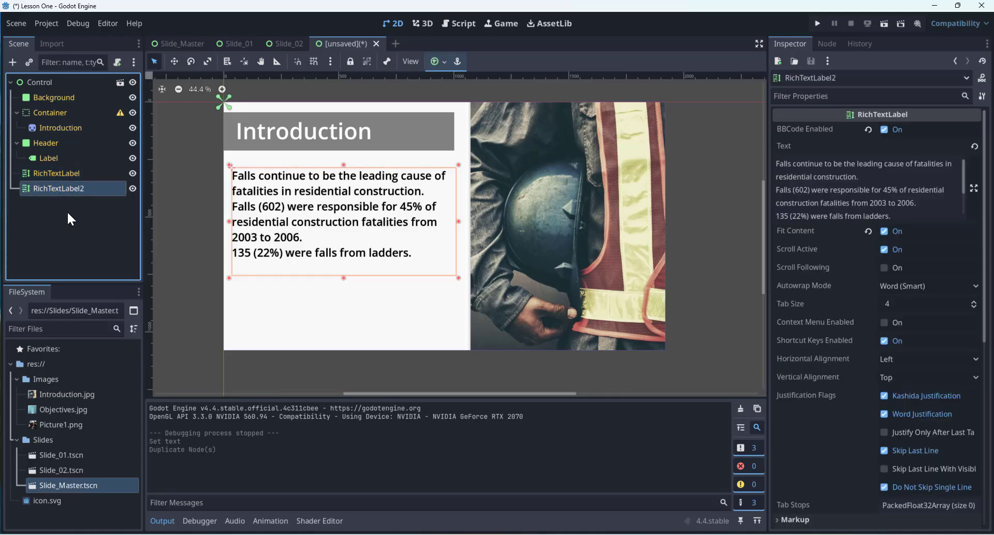
pyautogui.hotkey('ctrl', 'd')
pyautogui.click(66, 188)
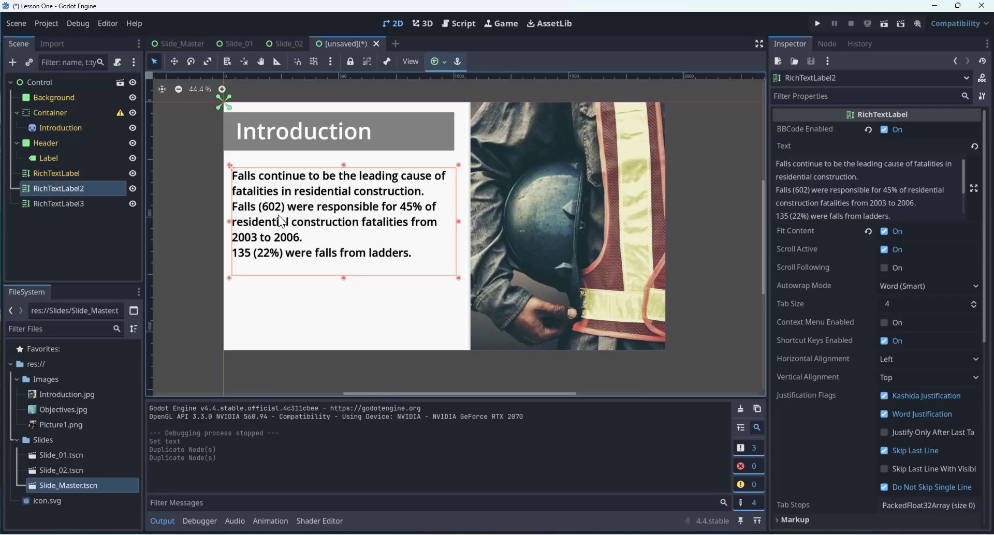
pyautogui.moveTo(295, 210); pyautogui.dragTo(296, 315)
pyautogui.click(104, 187)
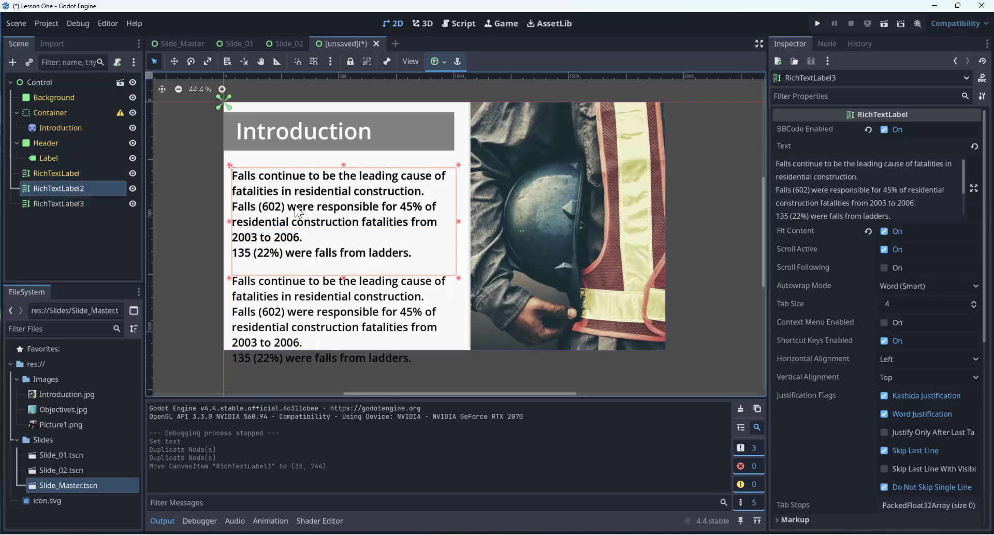
pyautogui.moveTo(299, 212); pyautogui.dragTo(299, 259)
# - Reduce the first label's text to "1. Falls continue to be the leading cause of fatalities in residential construction."
pyautogui.click(326, 188)
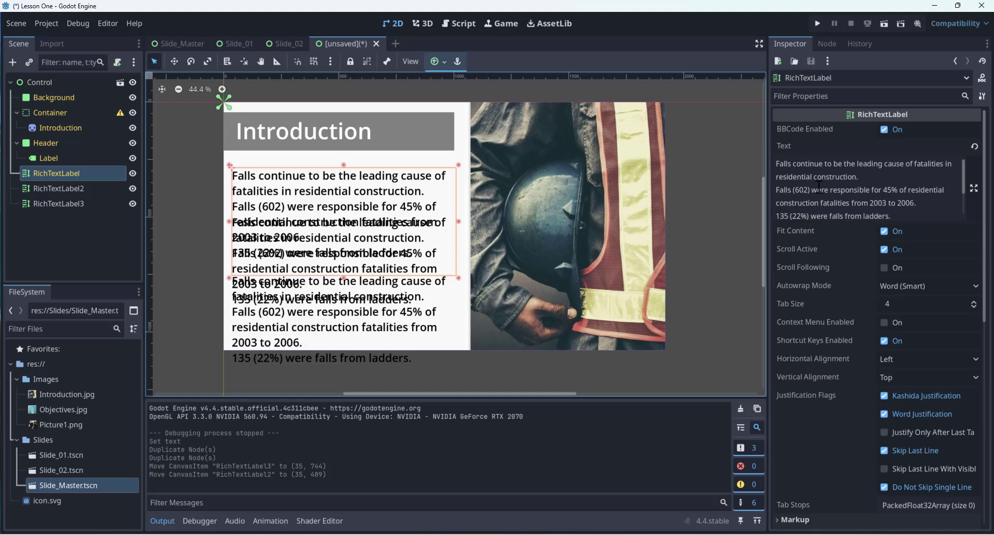
pyautogui.click(975, 193)
pyautogui.moveTo(401, 127); pyautogui.dragTo(228, 83)
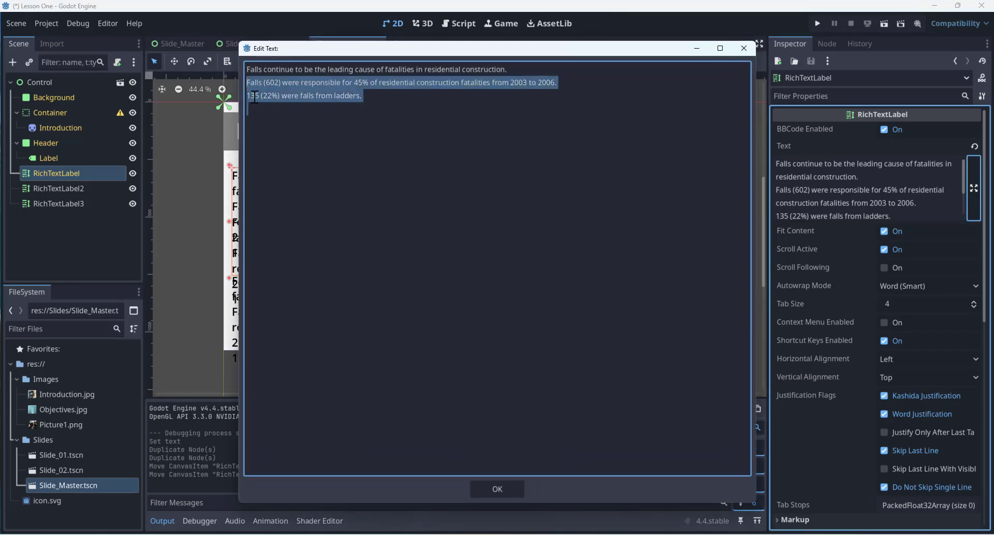
pyautogui.press('BackSpace')
pyautogui.press('BackSpace')
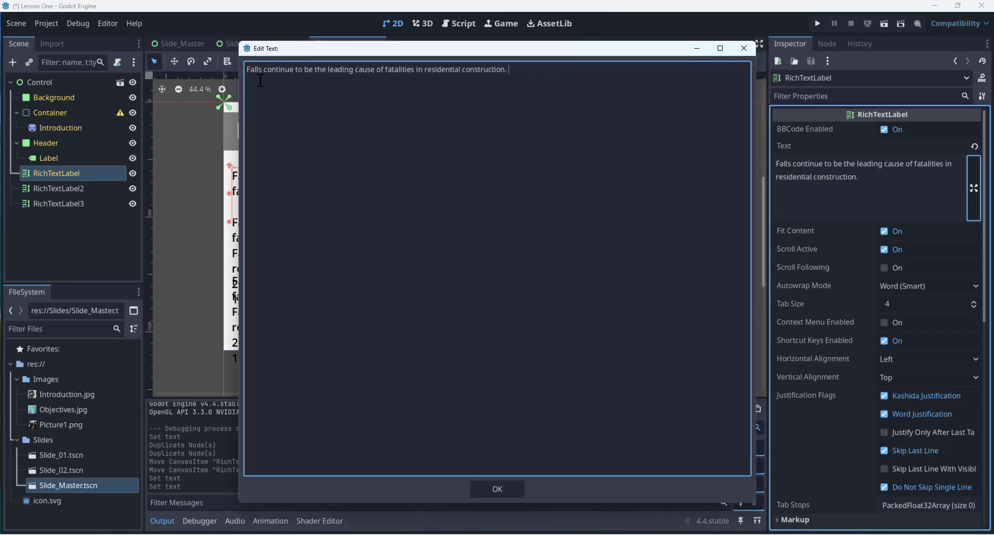
pyautogui.click(248, 69)
pyautogui.write('1.')
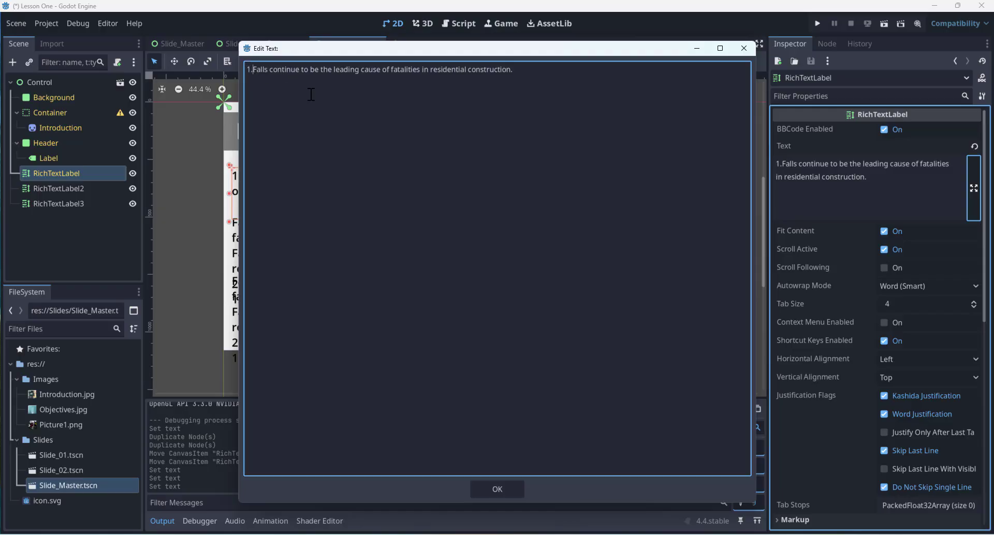
pyautogui.click(498, 488)
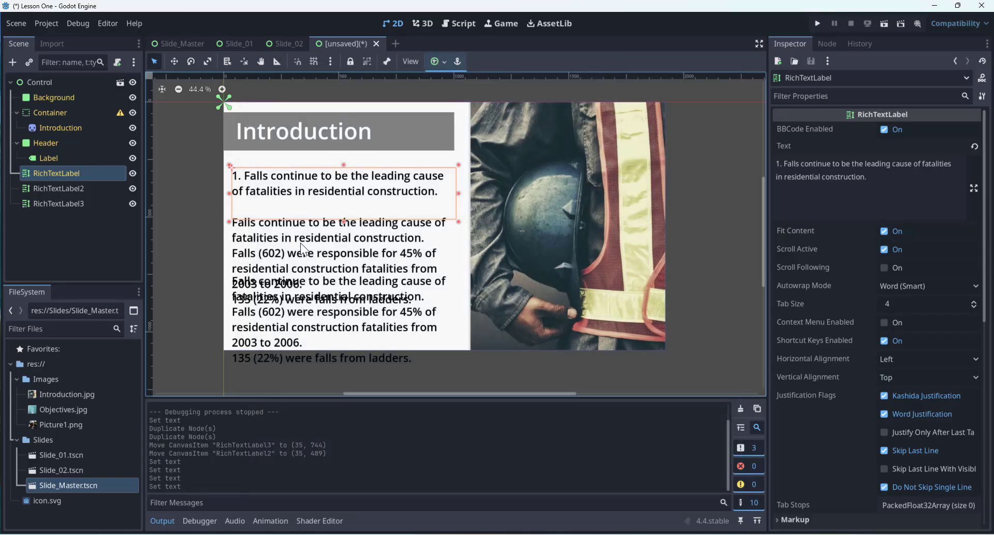
# - Delete the first and last sentences from RichTextLabel2, keeping only the point about 45% of residential construction fatalities
pyautogui.click(305, 251)
pyautogui.click(903, 190)
pyautogui.hotkey('ctrl', 'a')
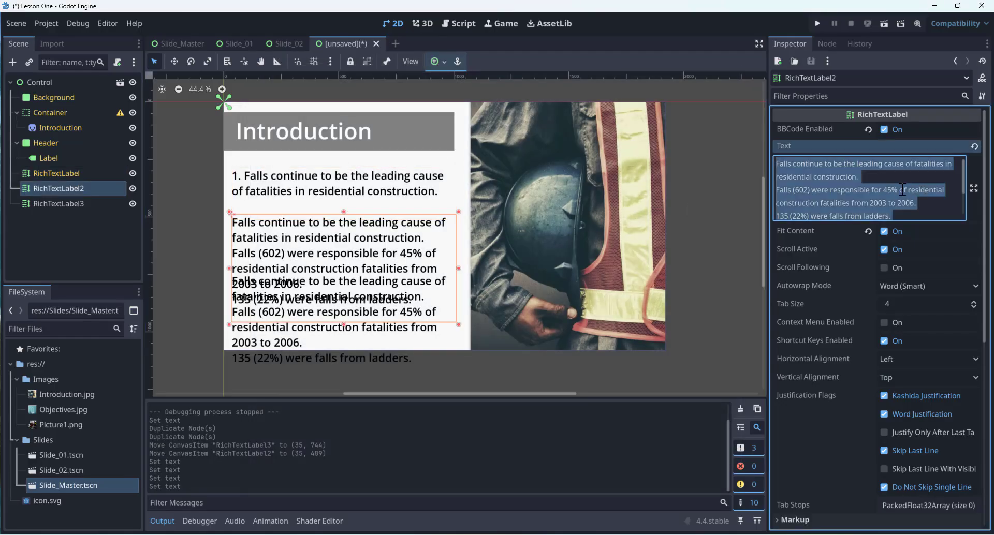
pyautogui.click(974, 190)
pyautogui.moveTo(527, 74); pyautogui.dragTo(182, 76)
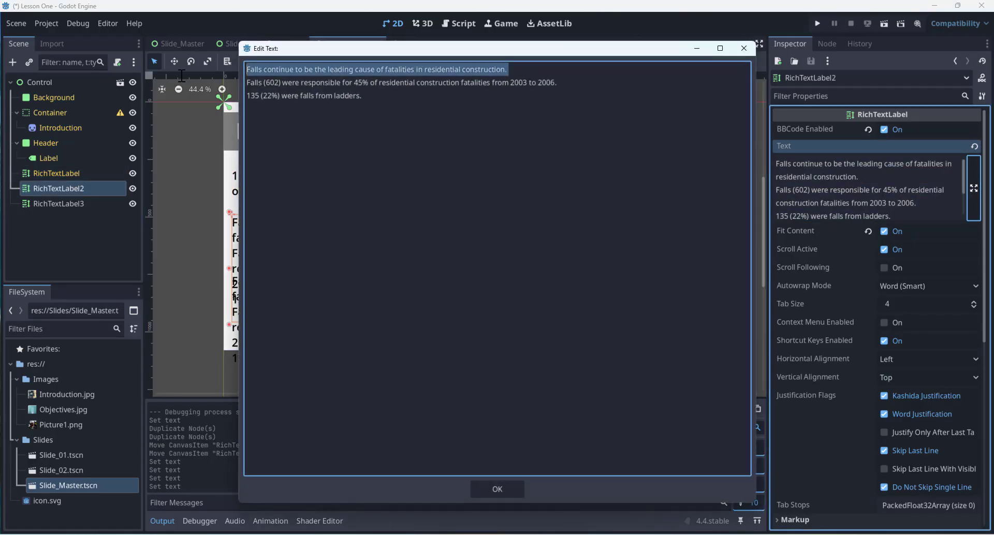
pyautogui.press('Delete')
pyautogui.press('Delete')
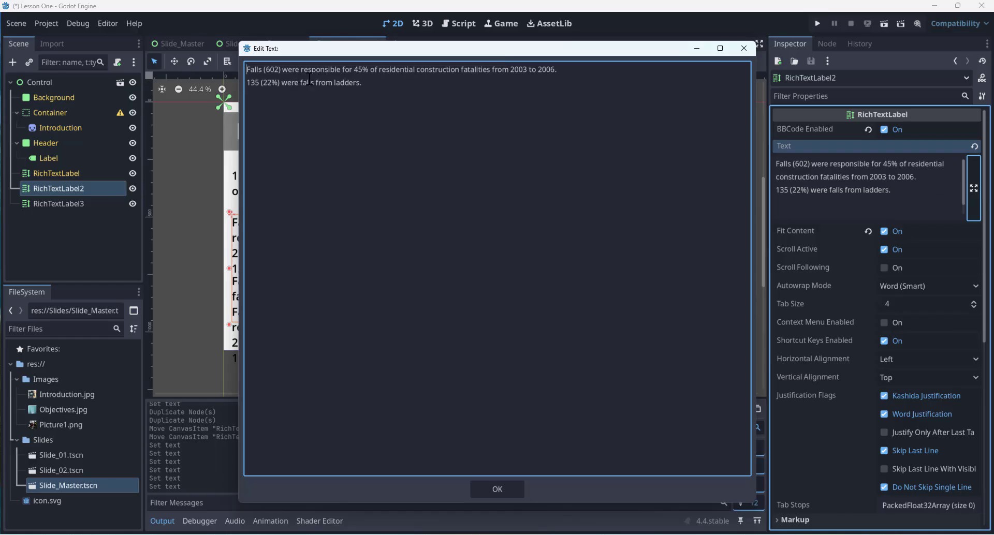
pyautogui.moveTo(372, 82); pyautogui.dragTo(182, 85)
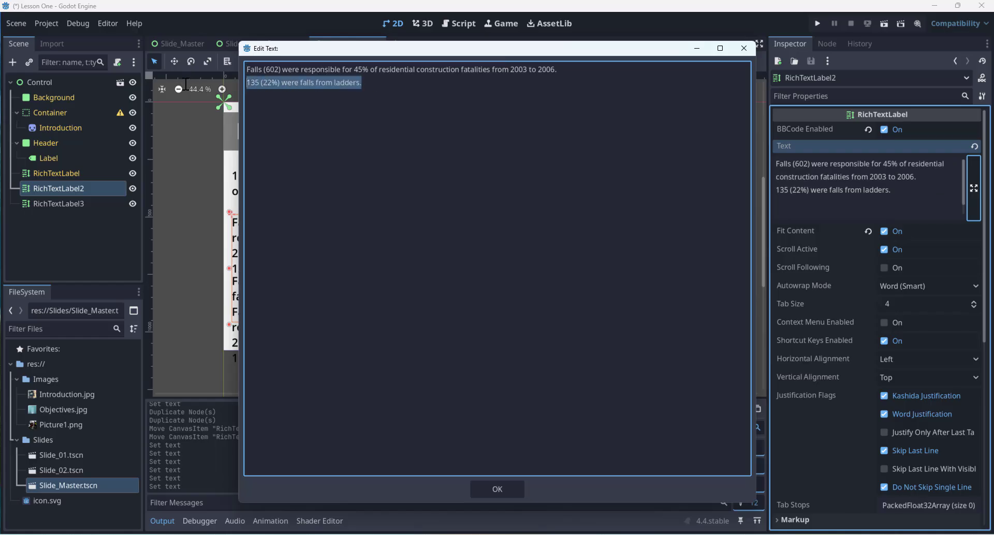
pyautogui.press('Delete')
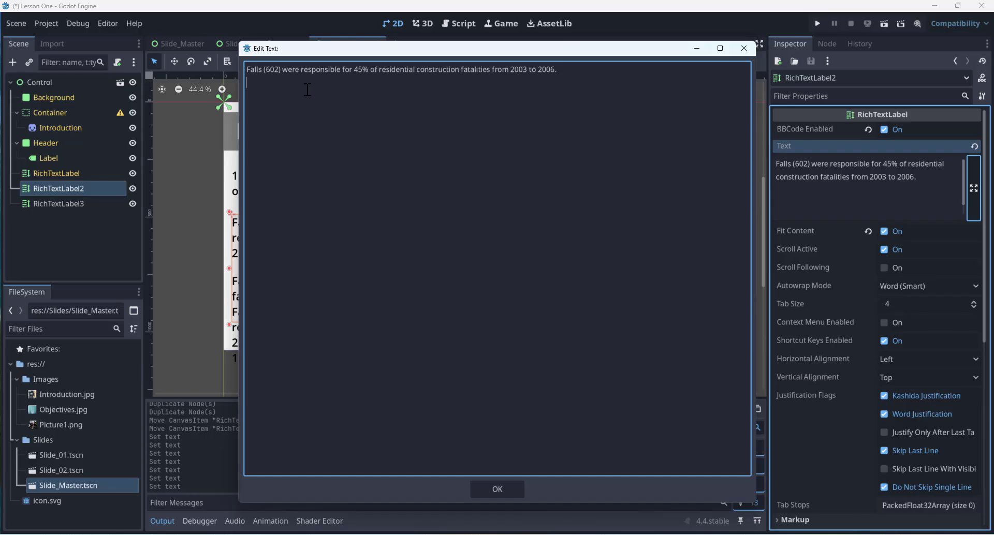
# - Number the second point "2.", remove its trailing blank lines, and shrink its label to 975 × 201
pyautogui.press('Up')
pyautogui.write('2.')
pyautogui.press('Down')
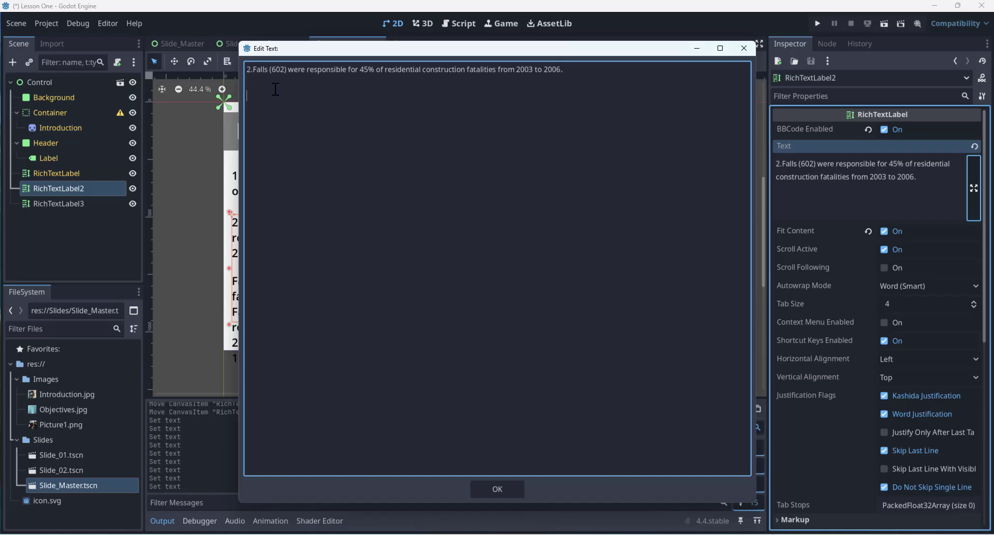
pyautogui.press('BackSpace')
pyautogui.press('BackSpace')
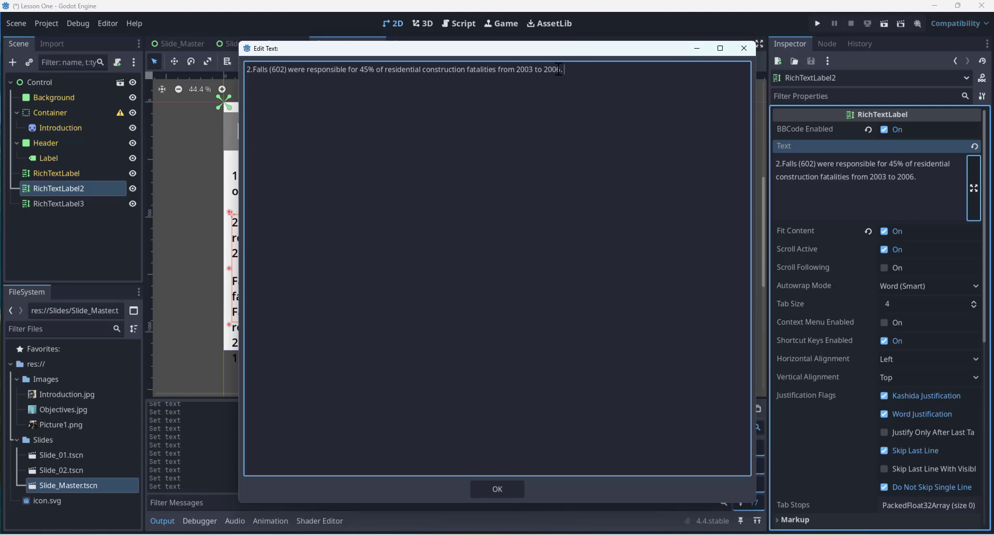
pyautogui.click(254, 69)
pyautogui.click(516, 493)
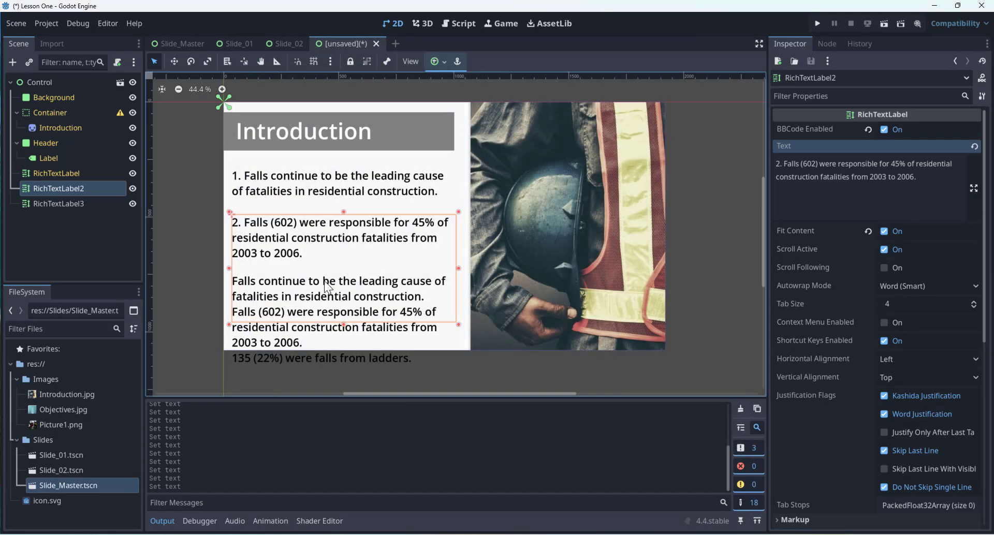
pyautogui.moveTo(346, 327); pyautogui.dragTo(344, 263)
# - Reduce RichTextLabel3's text to "3. 135 (22%) were falls from ladders."
pyautogui.click(309, 316)
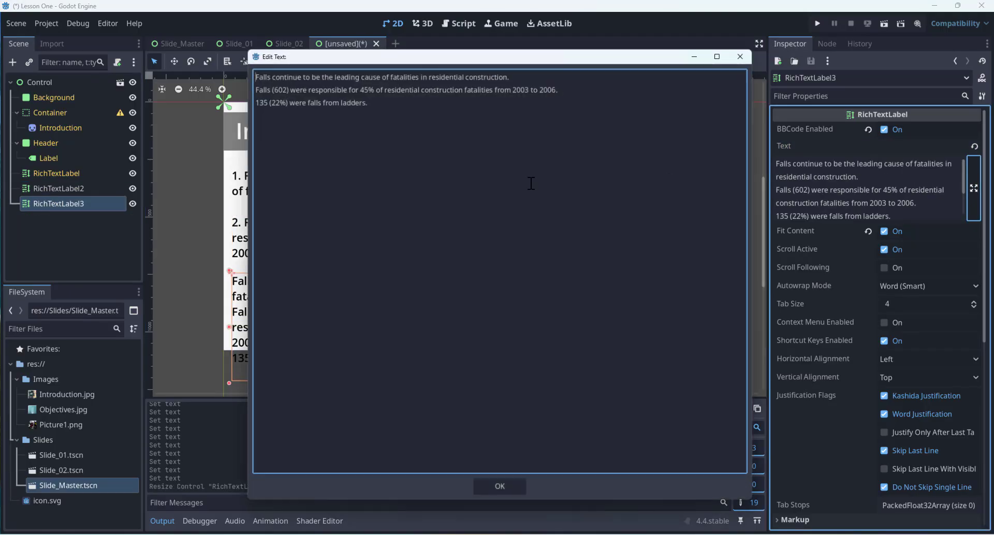
pyautogui.click(974, 188)
pyautogui.moveTo(541, 82); pyautogui.dragTo(196, 61)
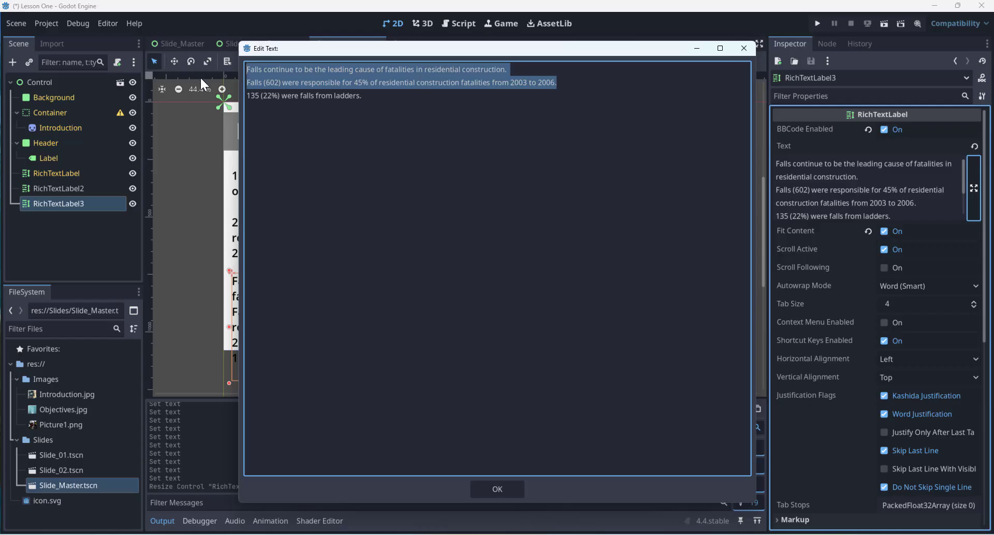
pyautogui.press('BackSpace')
pyautogui.write('3.0')
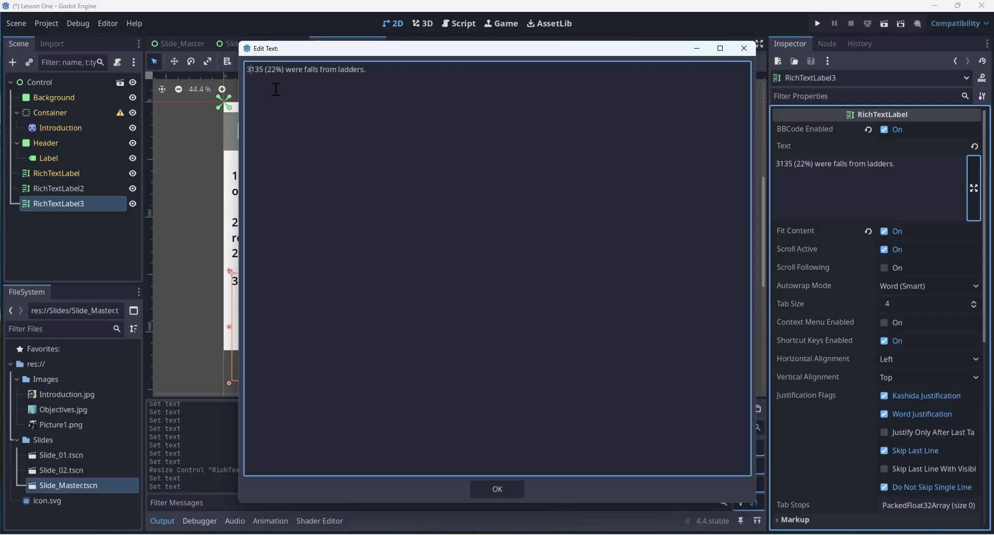
pyautogui.press('BackSpace')
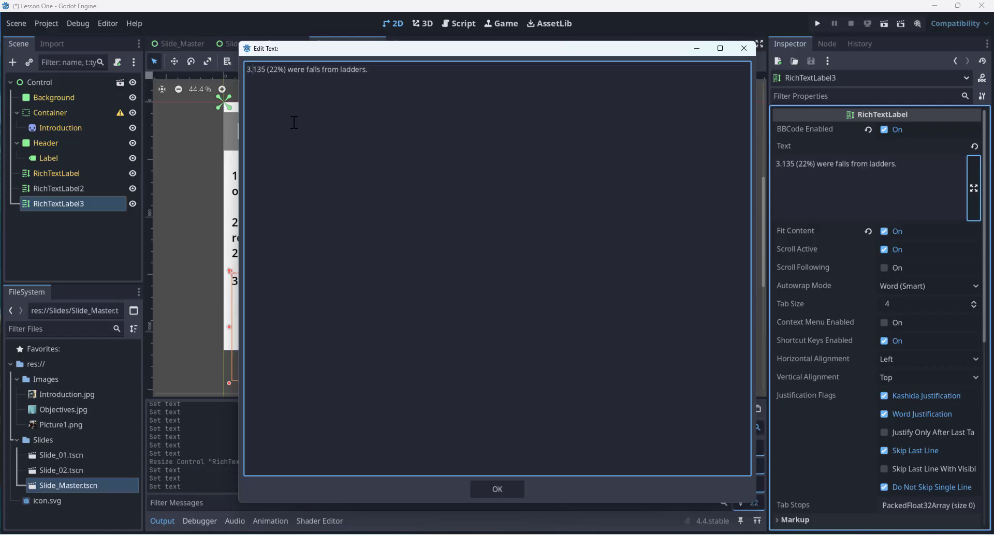
pyautogui.click(515, 491)
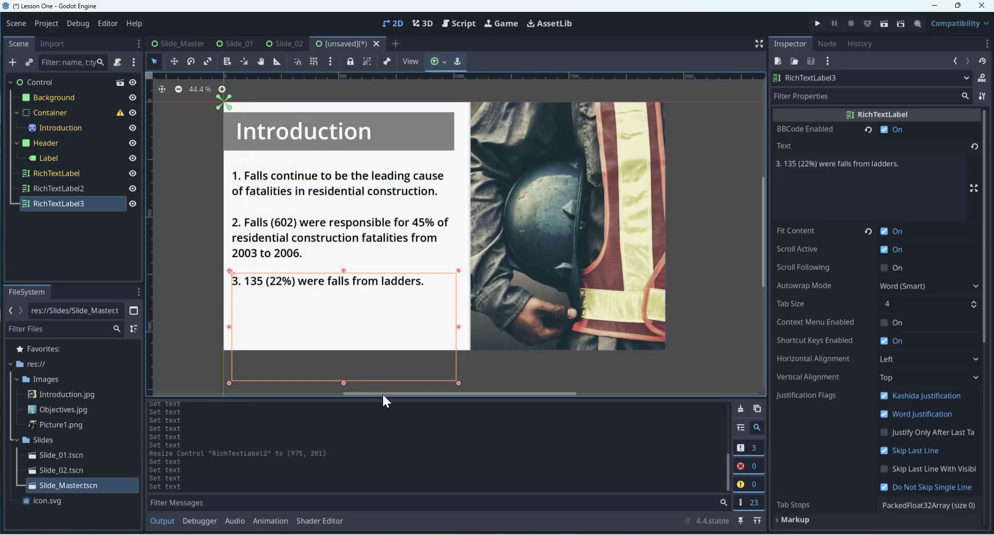
# - Shrink the third label to 975 × 134 and move it down to (43, 816)
pyautogui.moveTo(343, 384); pyautogui.dragTo(343, 306)
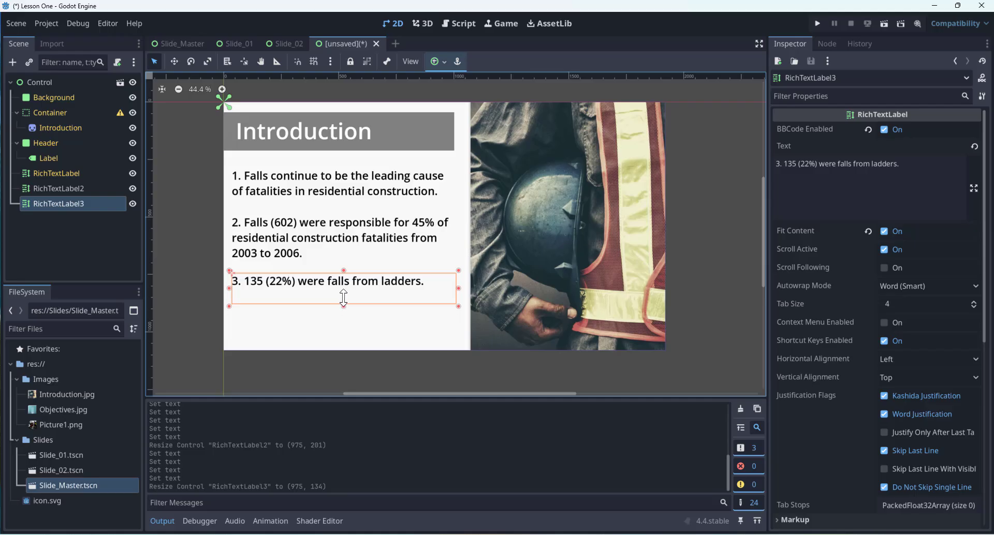
pyautogui.moveTo(302, 282); pyautogui.dragTo(302, 303)
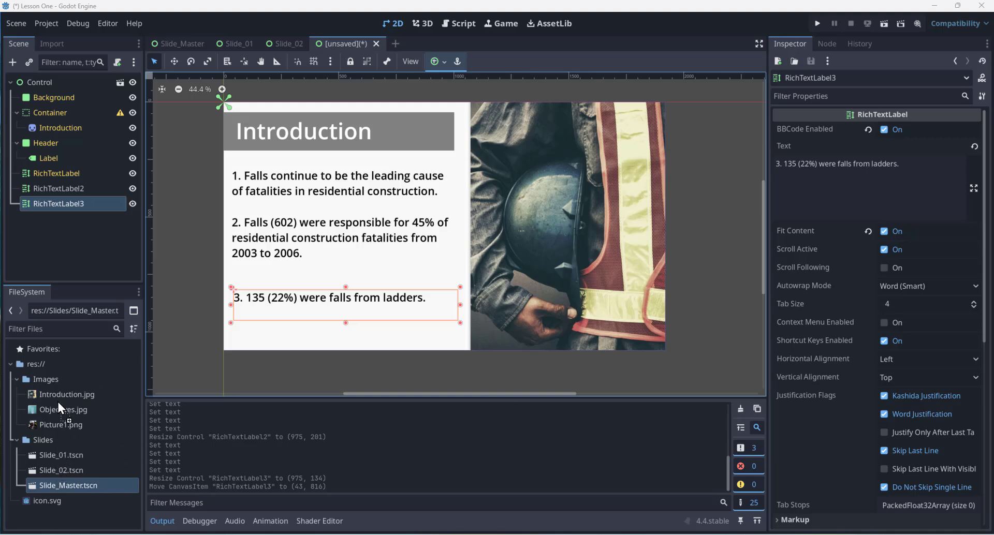
# - Import Chart.png into the project's Images folder and select it
pyautogui.moveTo(57, 383); pyautogui.dragTo(61, 384)
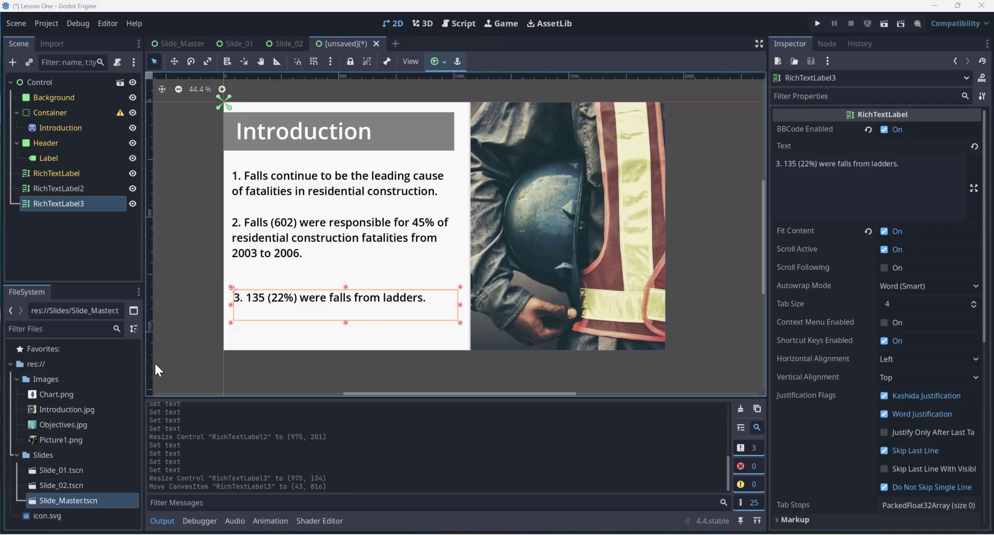
pyautogui.click(39, 393)
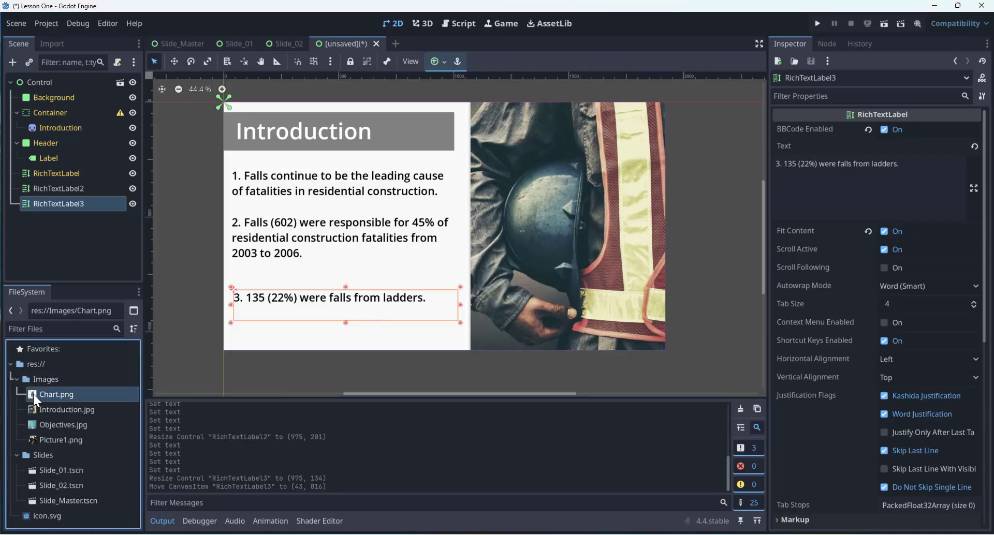
# - Replace the Introduction sprite's texture with Chart.png
pyautogui.moveTo(34, 395); pyautogui.dragTo(78, 371)
pyautogui.moveTo(46, 396); pyautogui.dragTo(917, 149)
pyautogui.click(520, 194)
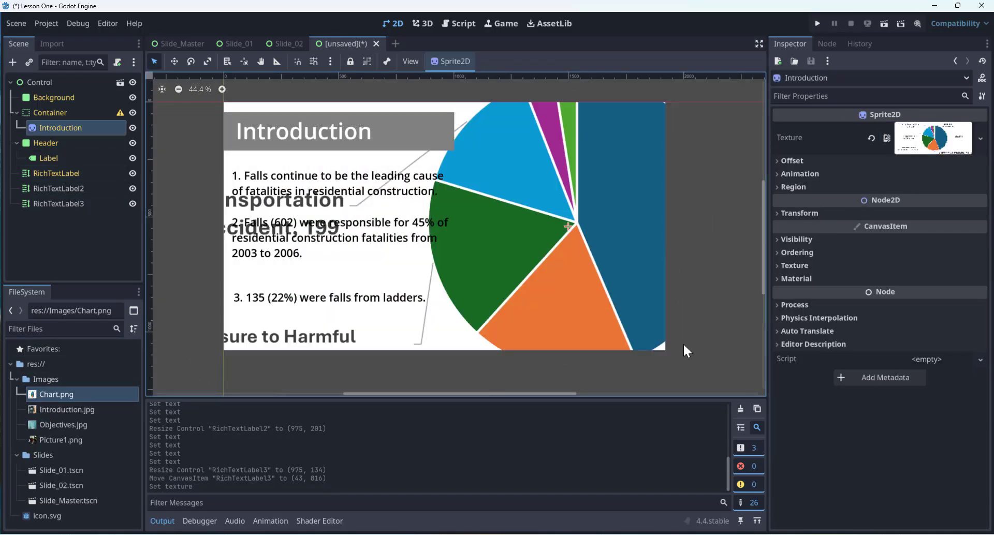
# - Scale the chart sprite down to about 0.38 and move it to about (1203, 302) on the slide
pyautogui.click(412, 248)
pyautogui.scroll(-4, 617, 241)
pyautogui.moveTo(625, 248); pyautogui.dragTo(526, 227, button='middle')
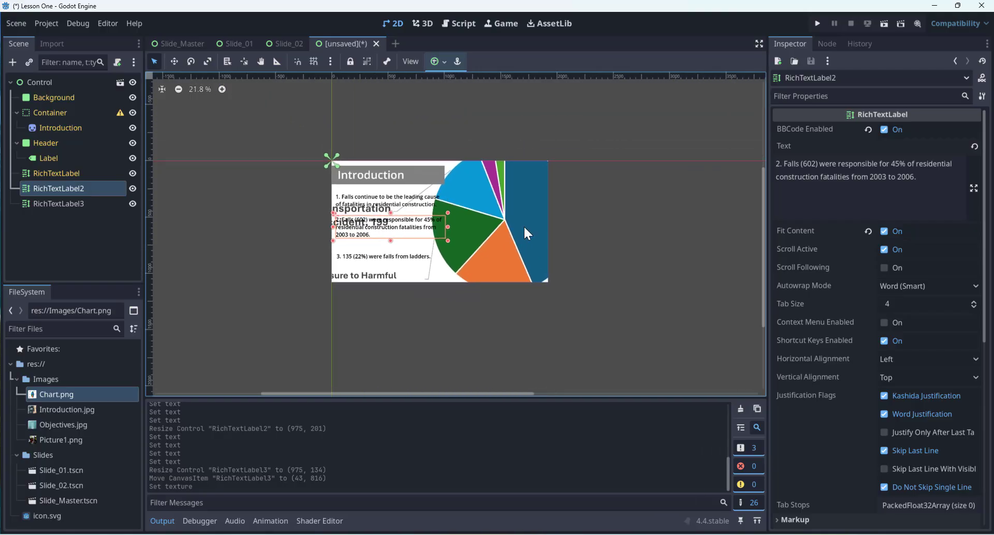
pyautogui.click(287, 269)
pyautogui.moveTo(274, 320); pyautogui.dragTo(442, 217)
pyautogui.moveTo(394, 240)
pyautogui.mouseDown()
pyautogui.moveTo(334, 280)
pyautogui.moveTo(367, 257)
pyautogui.moveTo(402, 251)
pyautogui.moveTo(410, 231)
pyautogui.mouseUp()
pyautogui.moveTo(476, 206); pyautogui.dragTo(477, 194)
pyautogui.scroll(6, 533, 251)
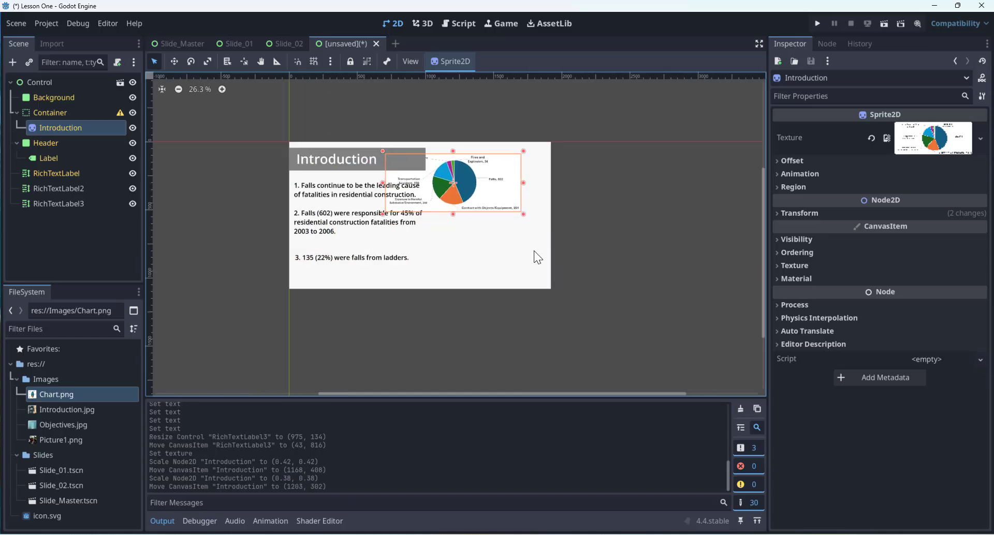
pyautogui.scroll(1, 538, 259)
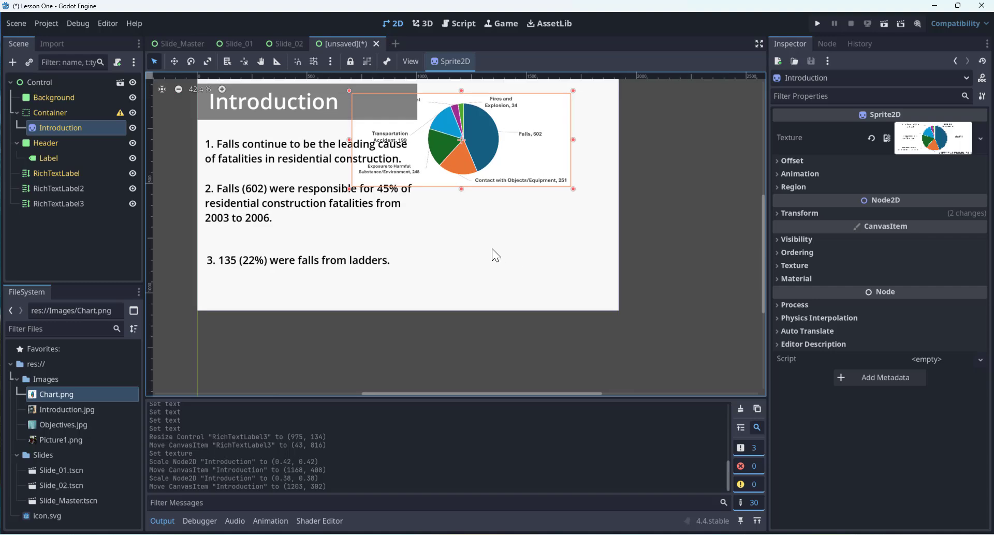
# - Move the three numbered text labels to the slide's right half below the header, with RichTextLabel3 at about (747, 919)
pyautogui.click(244, 165)
pyautogui.keyDown('shift'); pyautogui.click(239, 218); pyautogui.keyUp('shift')
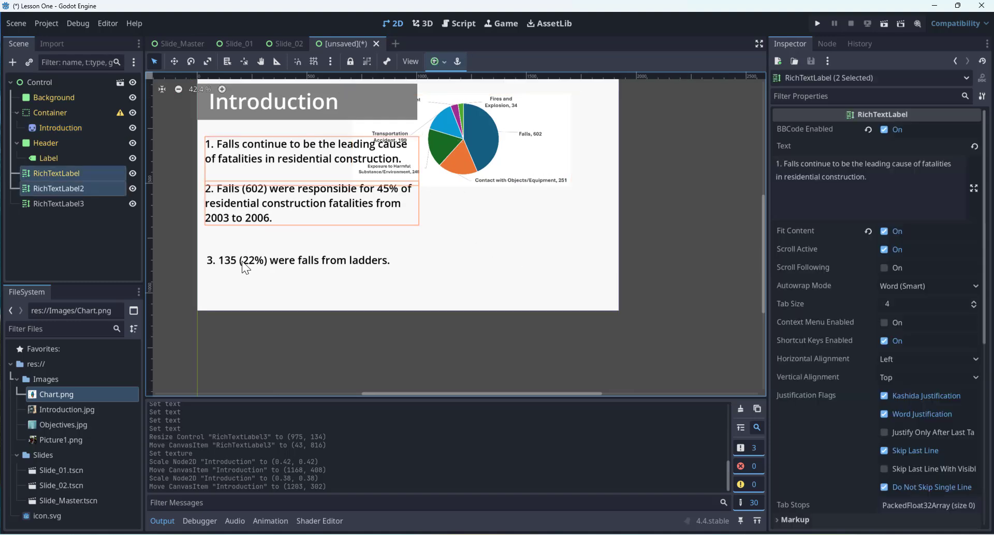
pyautogui.keyDown('shift'); pyautogui.click(241, 261); pyautogui.keyUp('shift')
pyautogui.moveTo(243, 262); pyautogui.dragTo(395, 286)
pyautogui.click(552, 255)
# - Resize the Header into a tall panel of about 620 × 1091 along the slide's left edge and select its title label
pyautogui.click(381, 108)
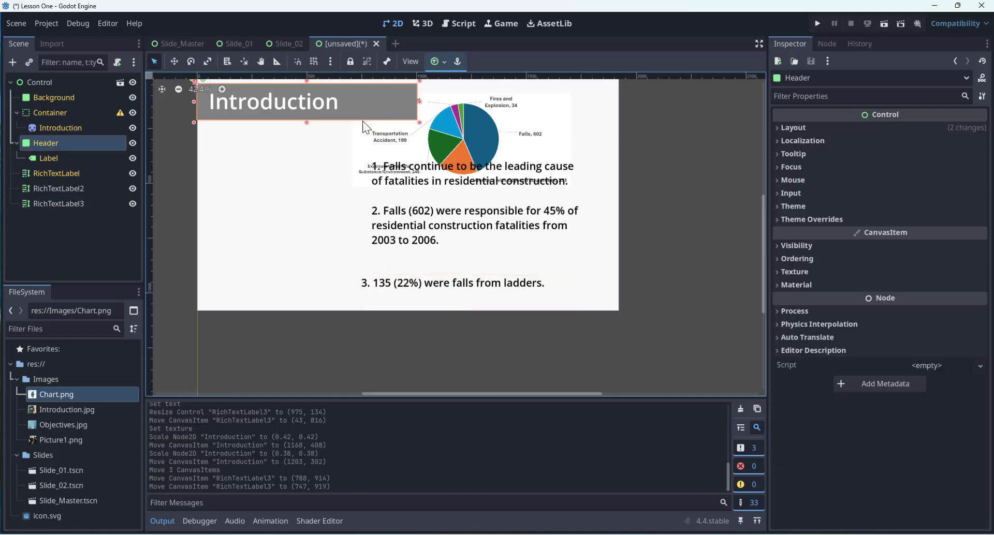
pyautogui.moveTo(420, 123); pyautogui.dragTo(335, 314)
pyautogui.moveTo(397, 224); pyautogui.dragTo(412, 244, button='middle')
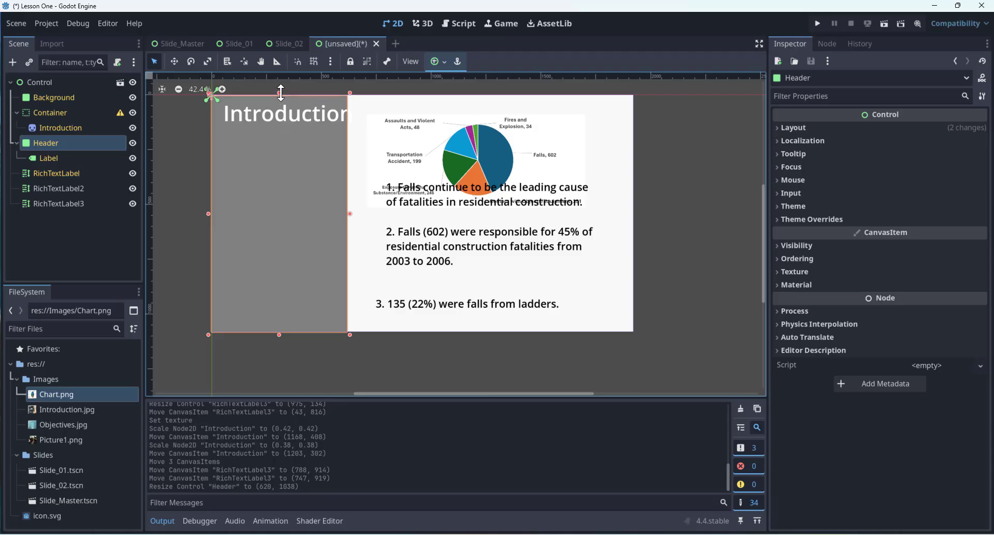
pyautogui.click(276, 110)
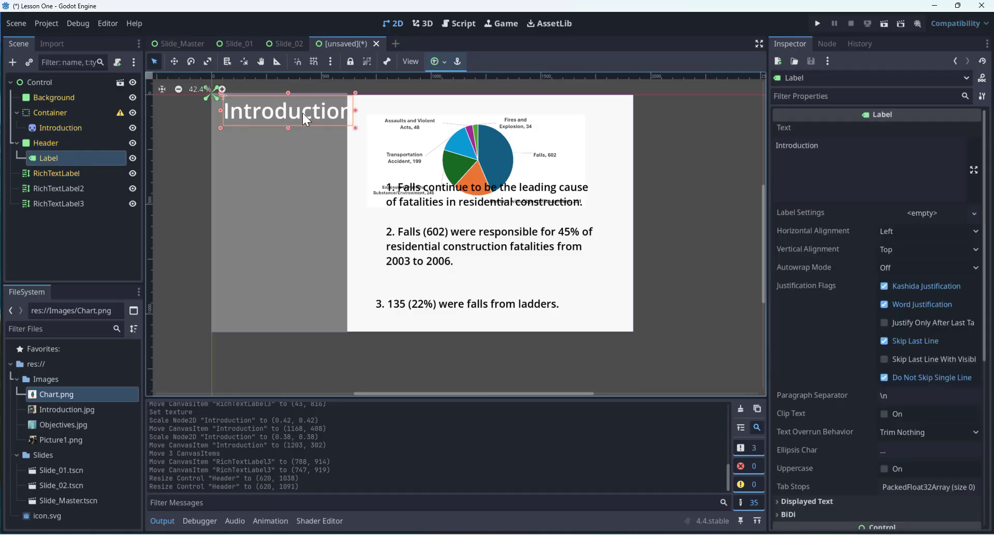
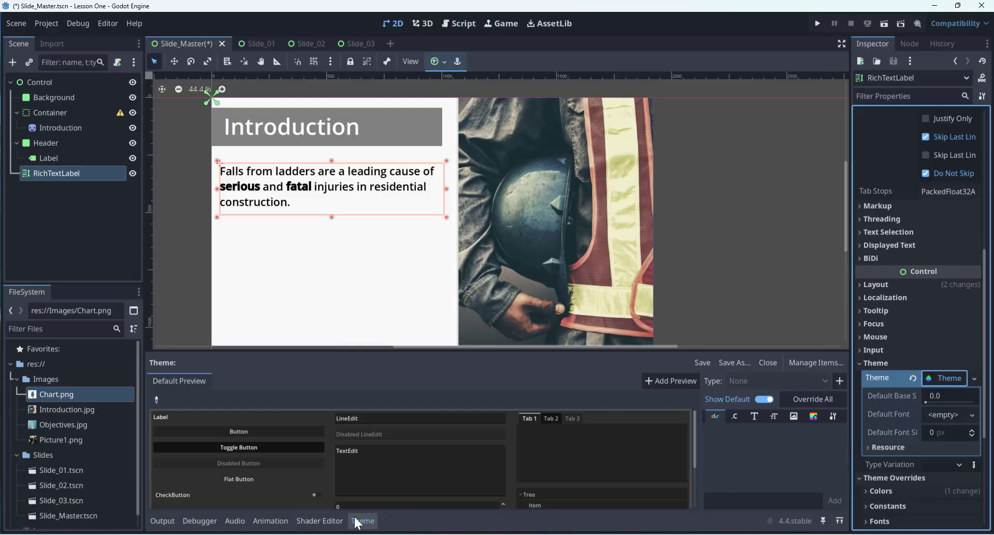
# - Enlarge the theme editor and look over the control types in its default preview
pyautogui.moveTo(688, 352); pyautogui.dragTo(689, 334)
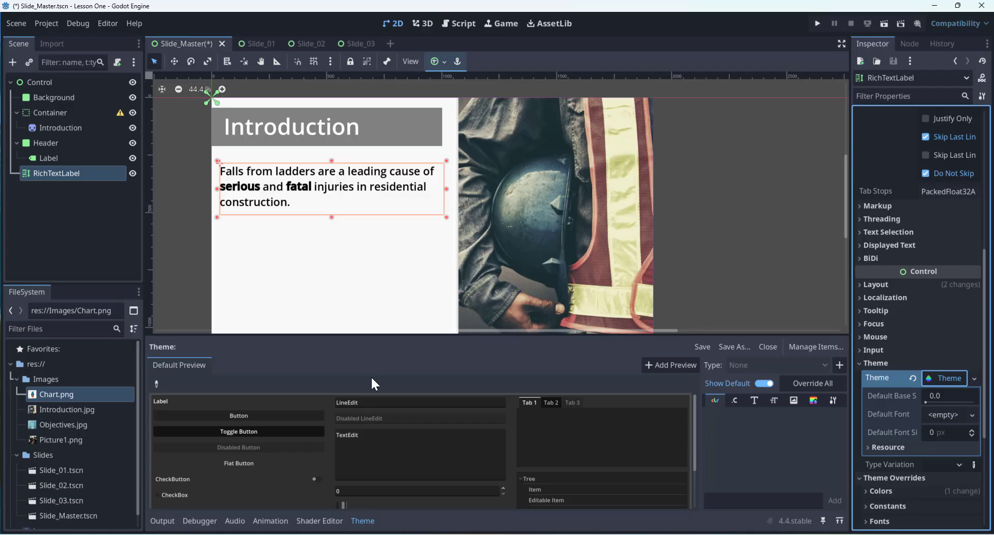
pyautogui.scroll(-1, 350, 284)
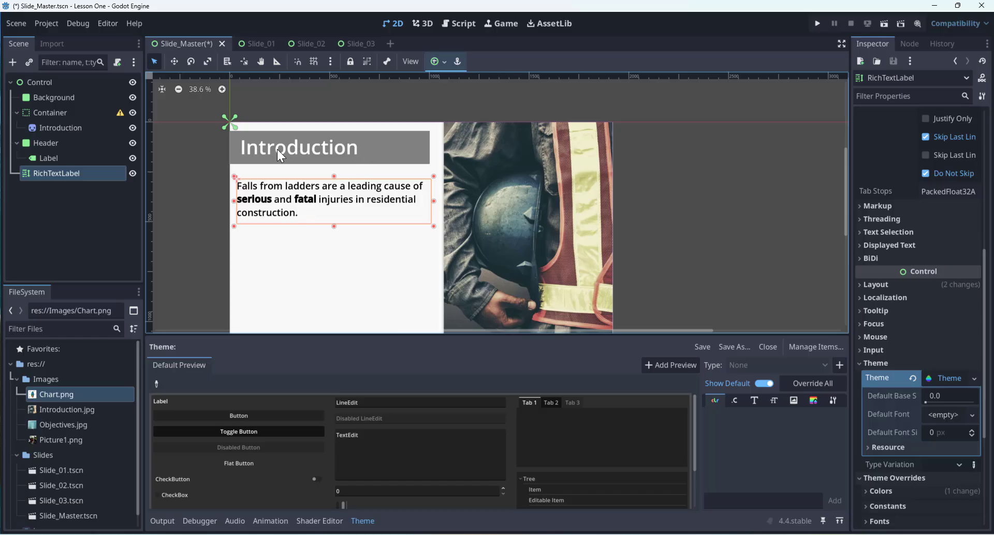
pyautogui.scroll(1, 725, 181)
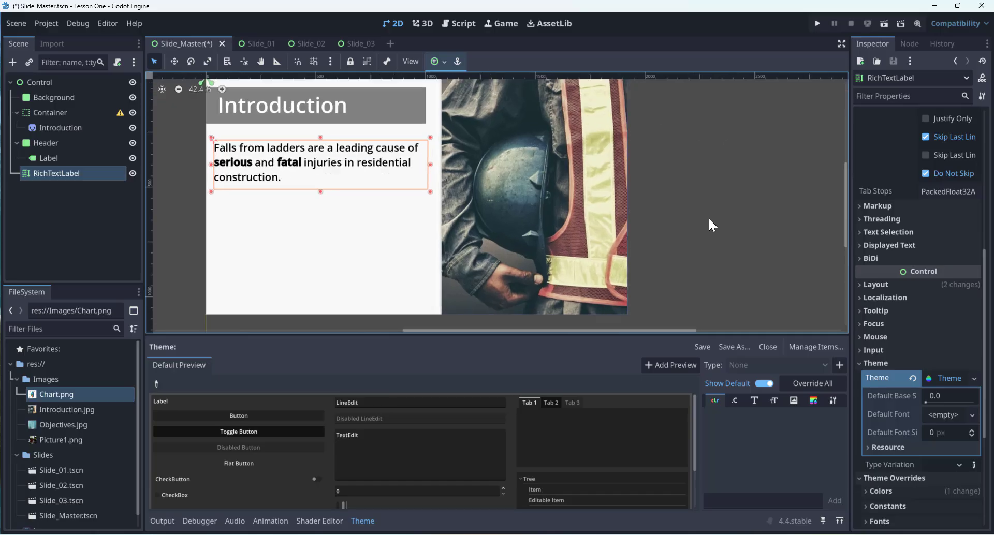
pyautogui.moveTo(712, 220); pyautogui.dragTo(736, 224, button='middle')
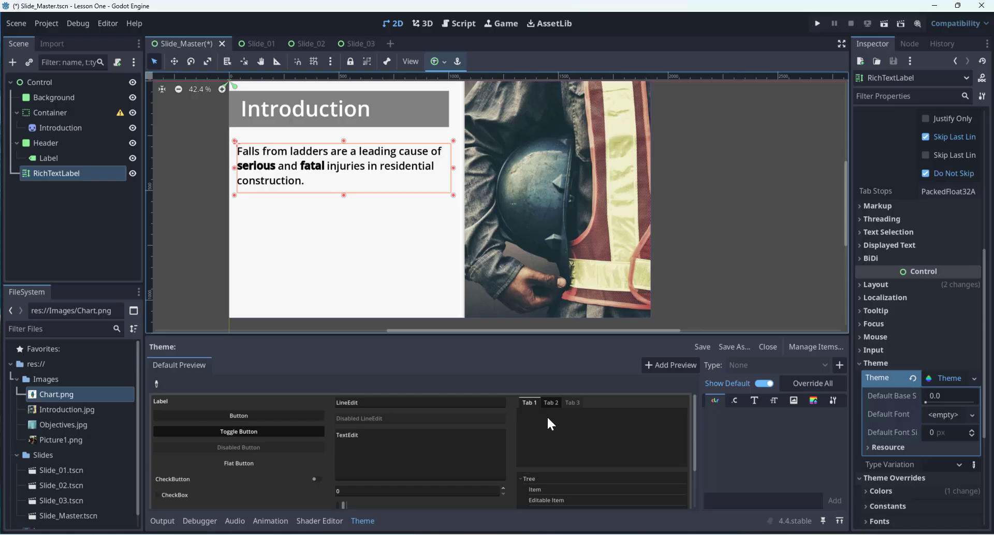
pyautogui.moveTo(213, 330); pyautogui.dragTo(215, 324)
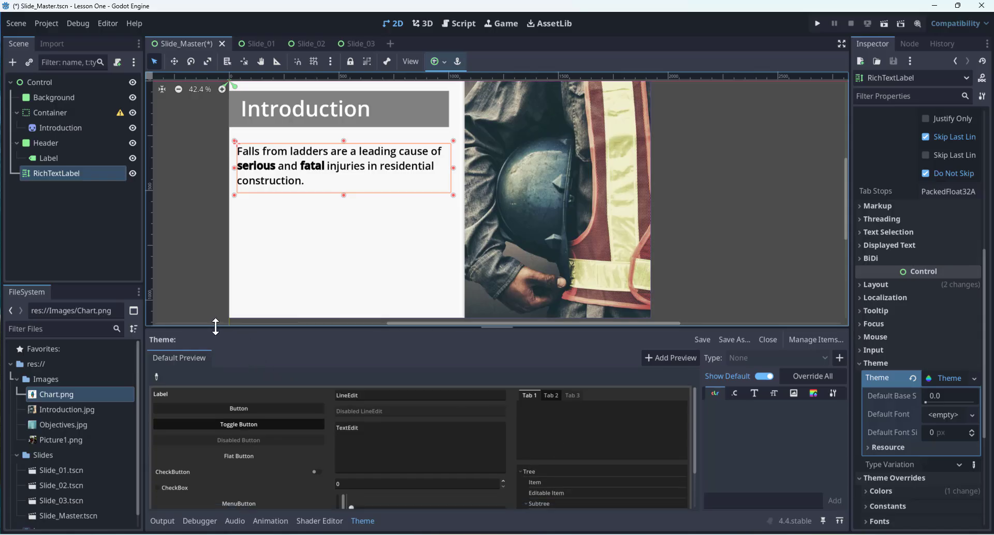
pyautogui.scroll(-3, 619, 436)
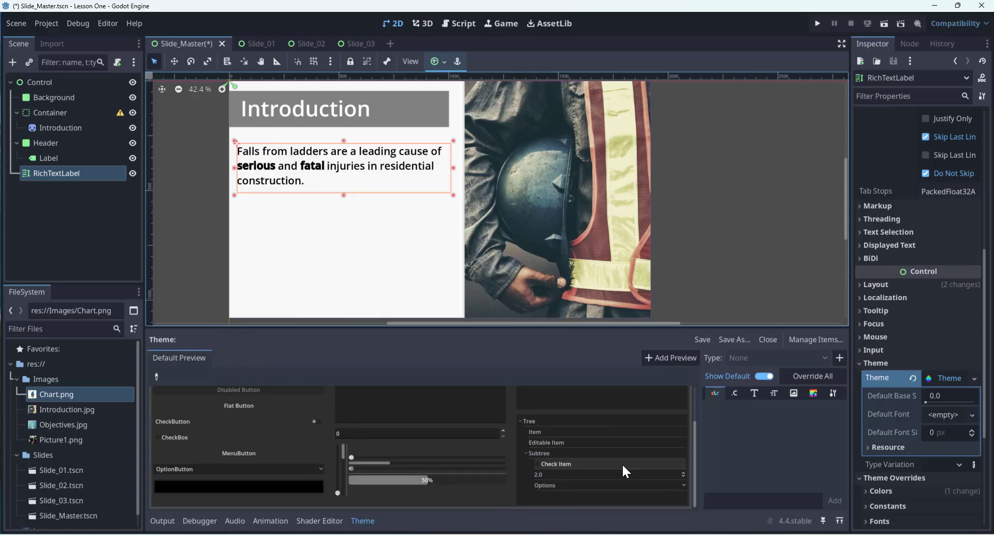
pyautogui.scroll(3, 399, 468)
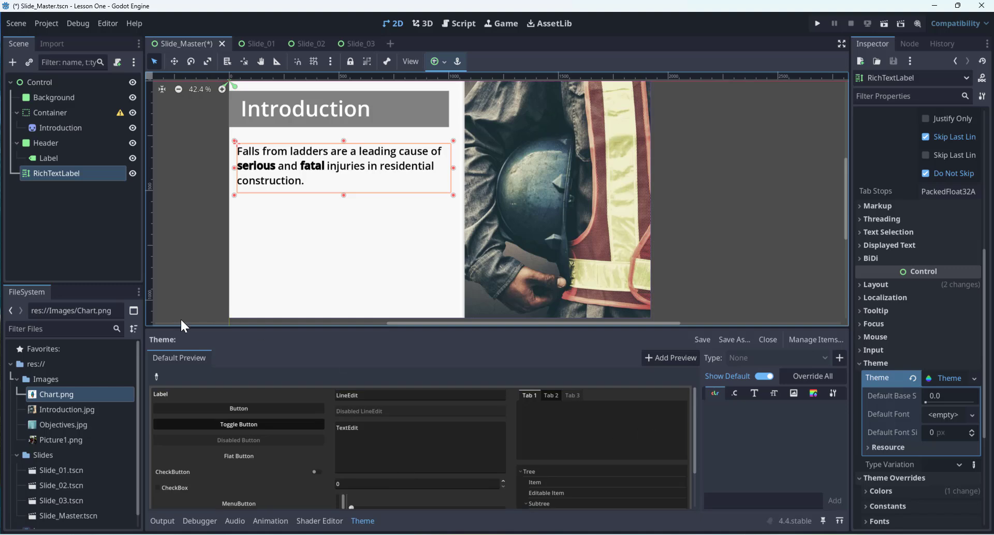
pyautogui.moveTo(188, 326); pyautogui.dragTo(189, 321)
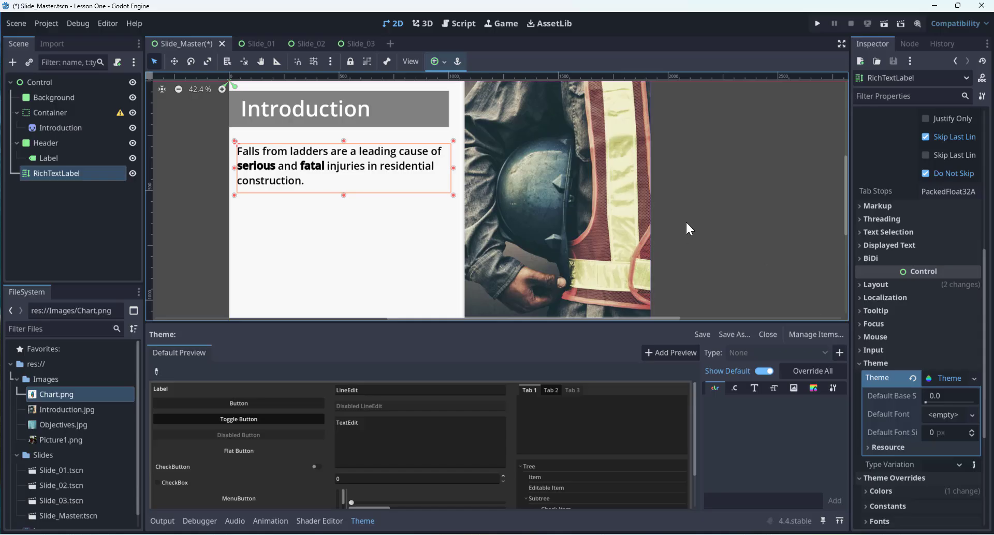
# - Add the RichTextLabel type to the body text label's new theme
pyautogui.click(228, 194)
pyautogui.click(262, 168)
pyautogui.click(838, 353)
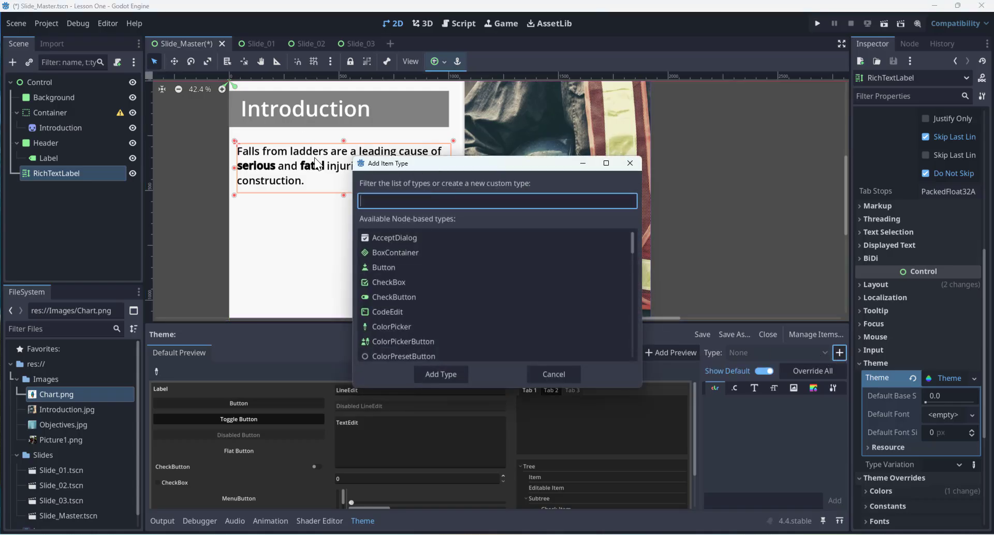
pyautogui.write('Rich')
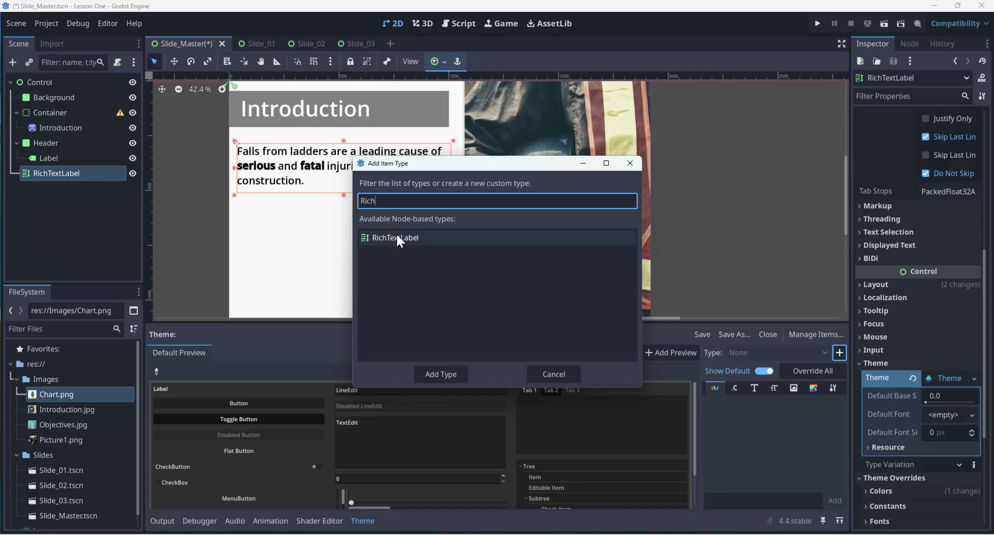
pyautogui.click(396, 237)
pyautogui.click(446, 373)
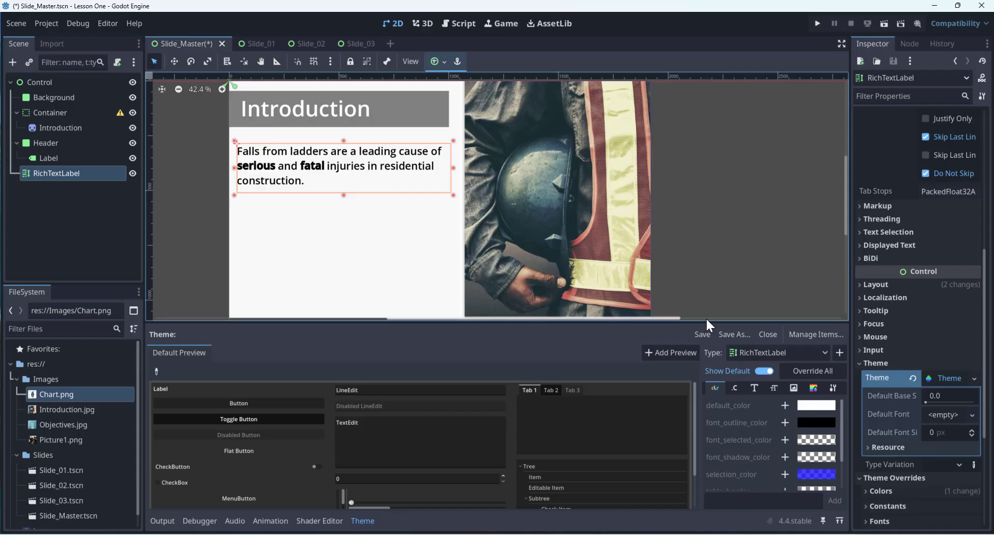
# - Examine the categories of theme items available for the RichTextLabel type, including constants, font sizes and styles
pyautogui.click(769, 354)
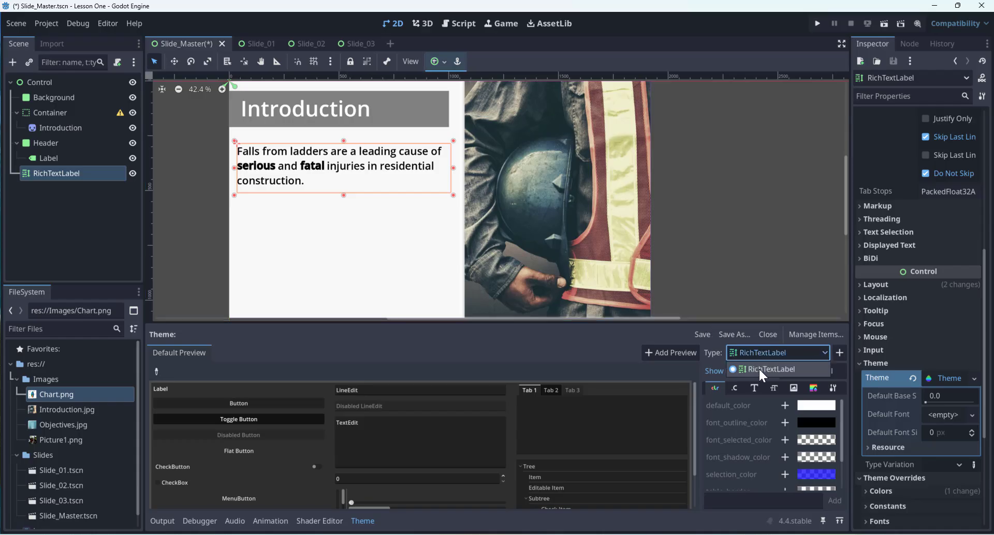
pyautogui.click(763, 370)
pyautogui.moveTo(701, 323); pyautogui.dragTo(701, 312)
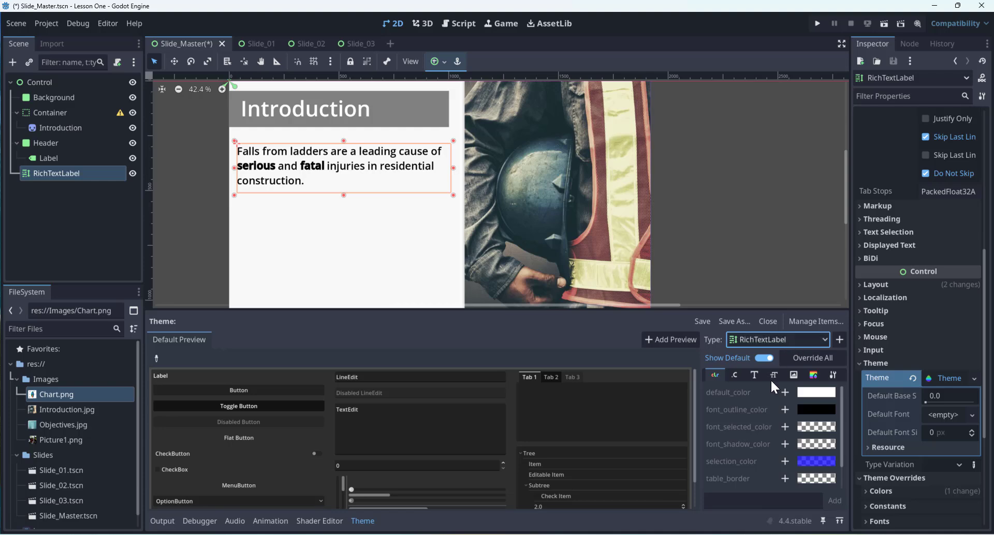
pyautogui.click(735, 375)
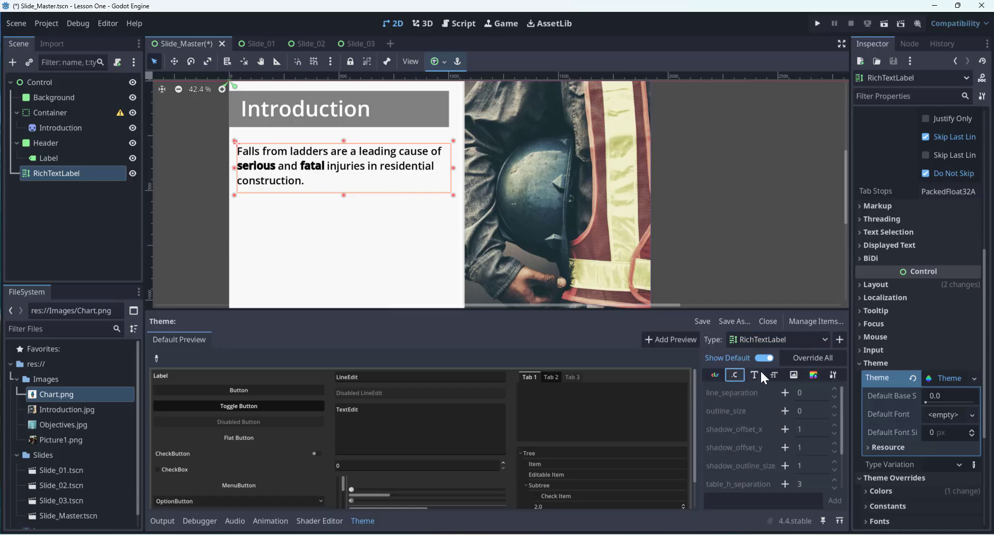
pyautogui.click(774, 375)
pyautogui.click(813, 374)
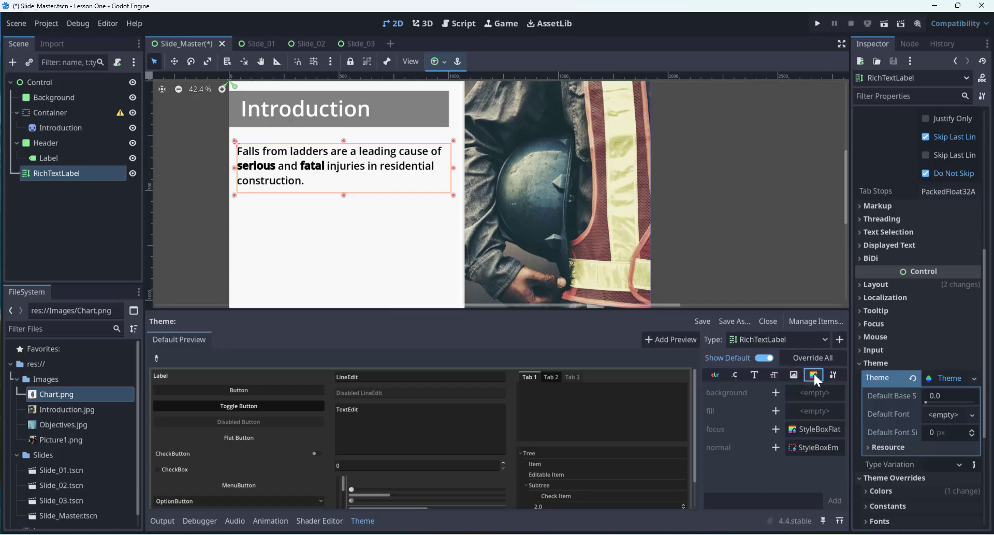
pyautogui.click(833, 375)
pyautogui.click(715, 375)
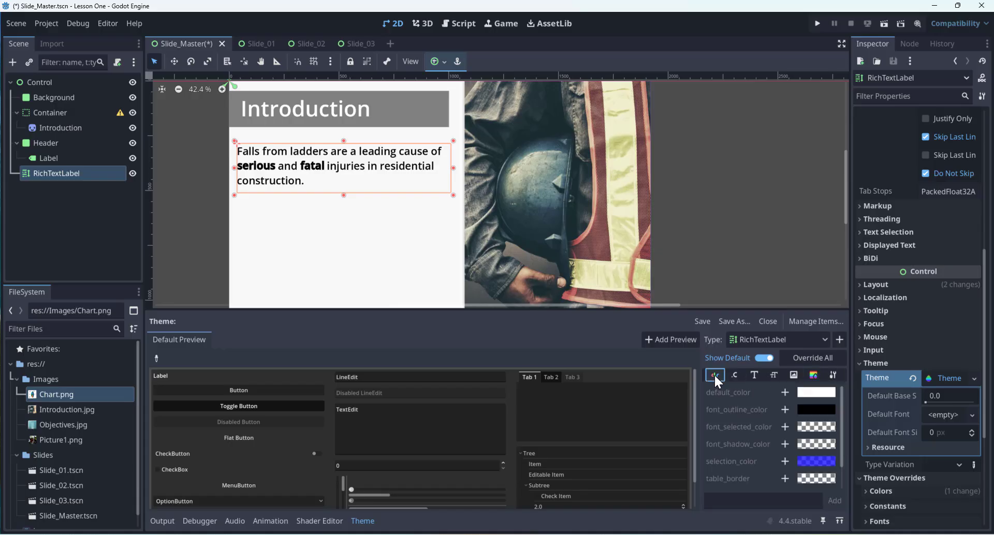
# - Override the RichTextLabel type's default_color in the theme with dark grey 1a1a1a
pyautogui.click(785, 392)
pyautogui.click(814, 395)
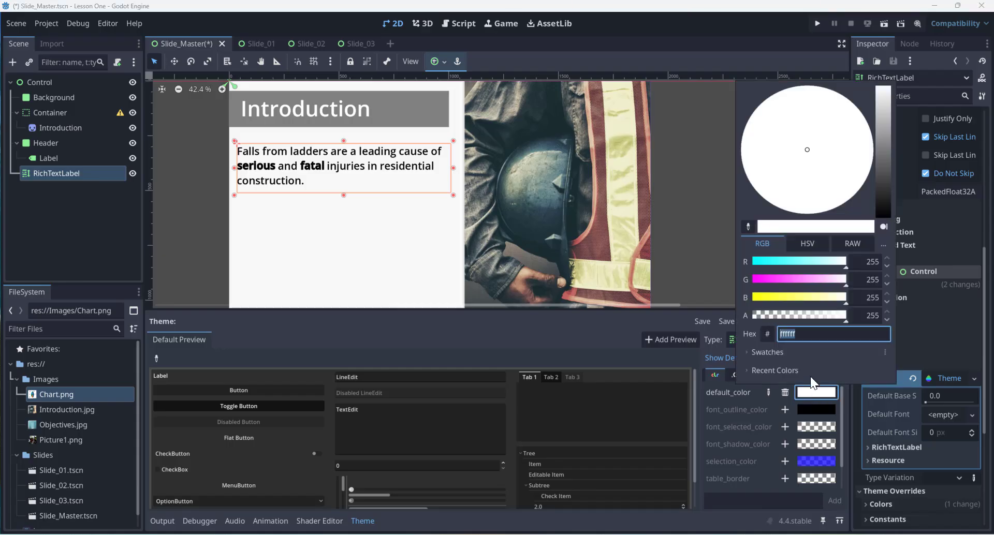
pyautogui.moveTo(885, 195)
pyautogui.mouseDown()
pyautogui.moveTo(886, 216)
pyautogui.moveTo(887, 191)
pyautogui.moveTo(887, 201)
pyautogui.mouseUp()
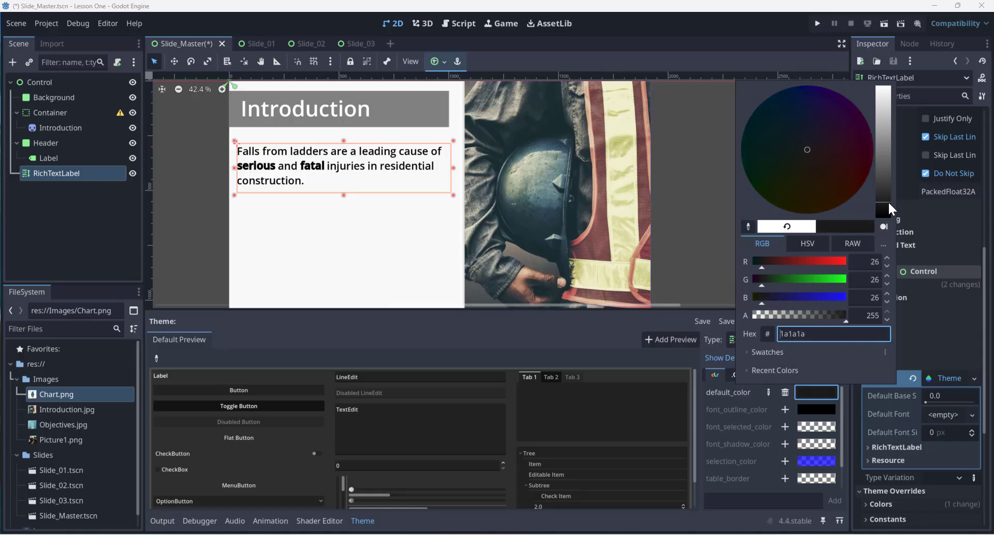
pyautogui.click(700, 215)
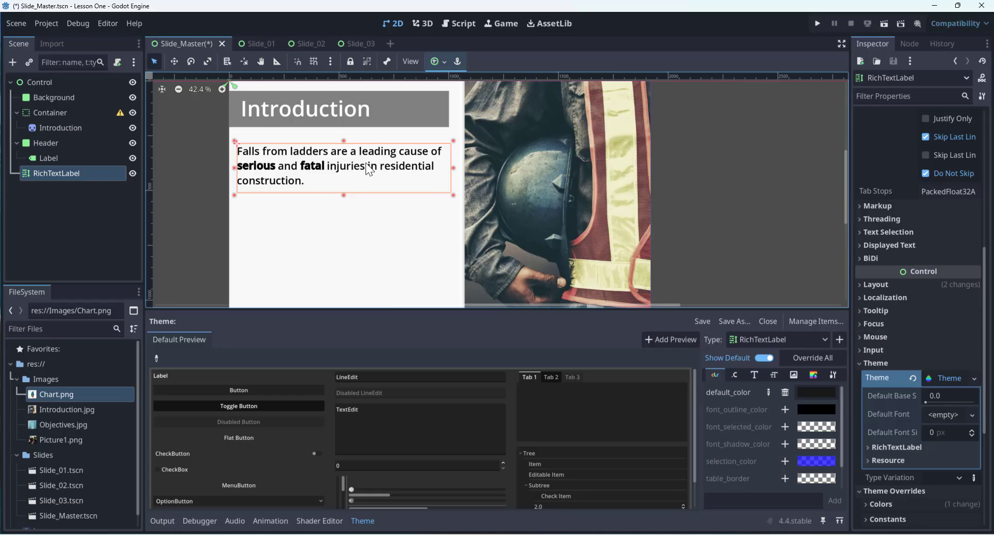
# - Remove the Default Color theme override from the body text label itself
pyautogui.scroll(-2, 906, 398)
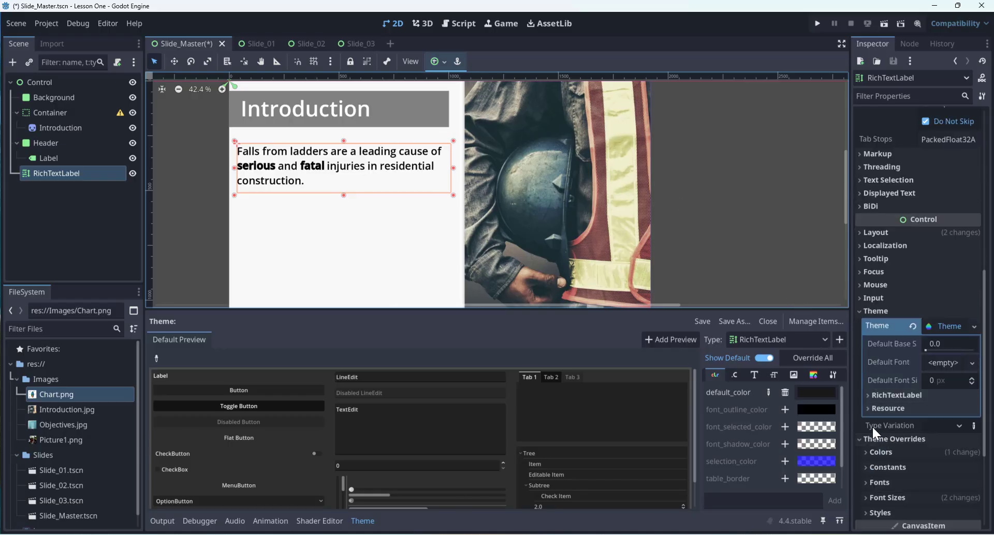
pyautogui.scroll(-2, 875, 451)
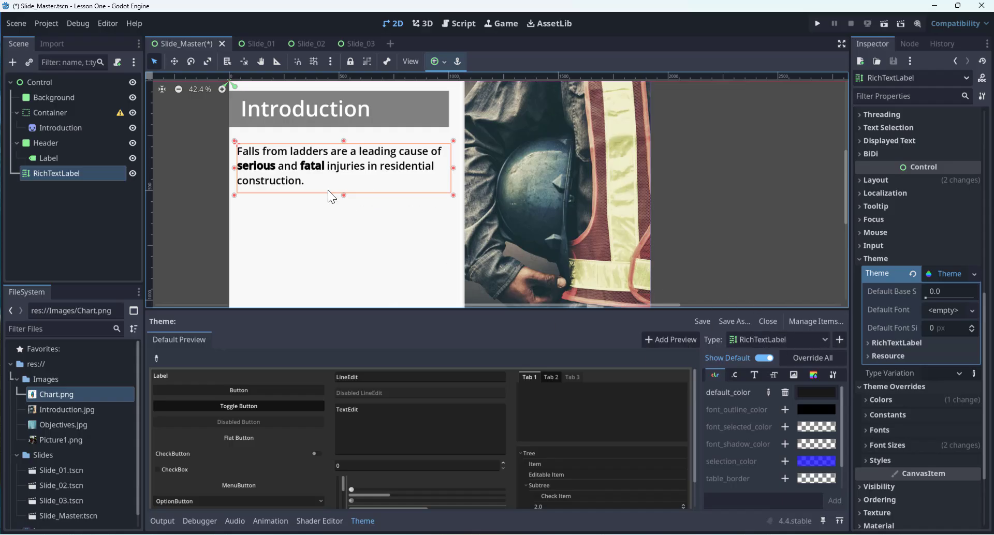
pyautogui.click(891, 400)
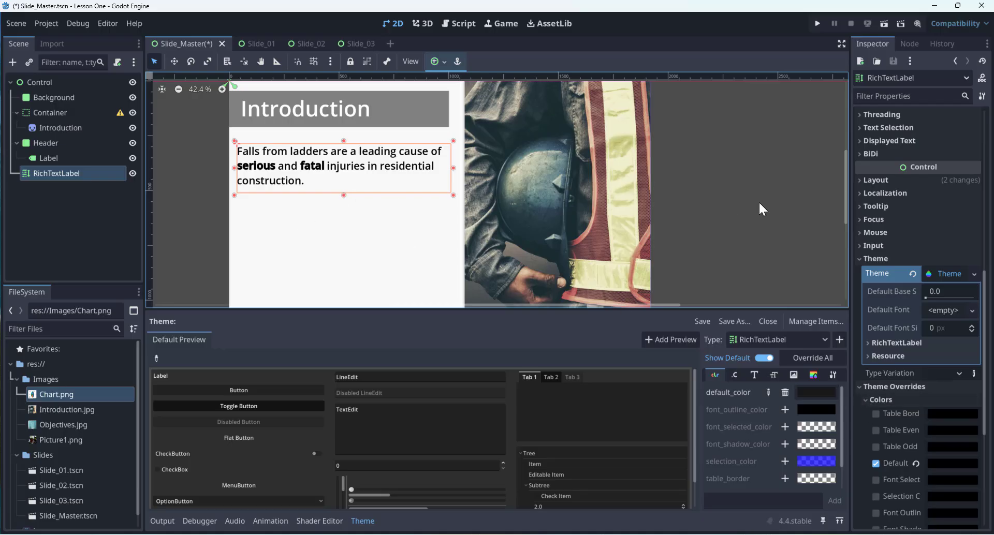
pyautogui.click(876, 463)
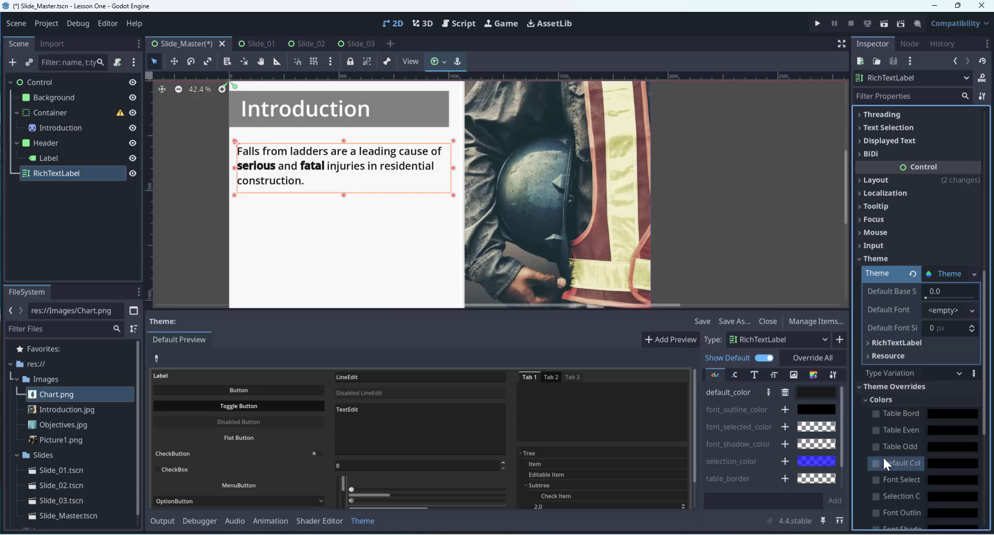
# - Remove the label's own Normal and Bold font size overrides
pyautogui.scroll(-3, 883, 454)
pyautogui.click(866, 419)
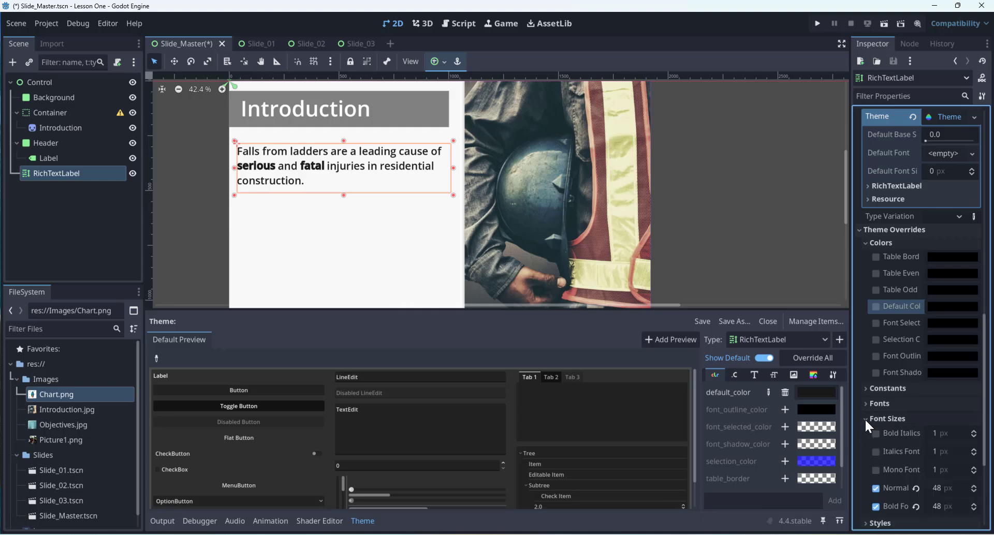
pyautogui.click(875, 506)
pyautogui.click(876, 487)
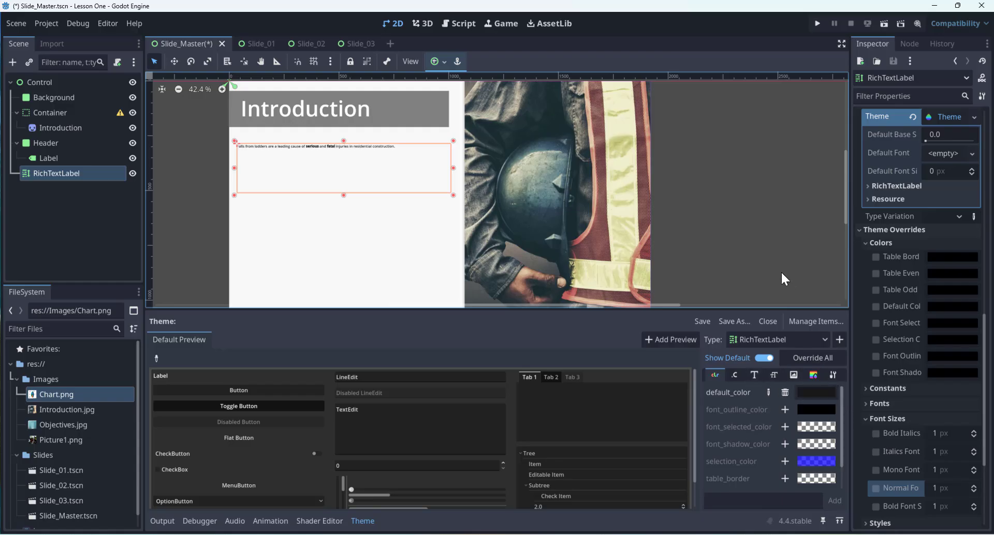
# - Override the RichTextLabel type's normal_font_size in the theme with 48
pyautogui.click(754, 377)
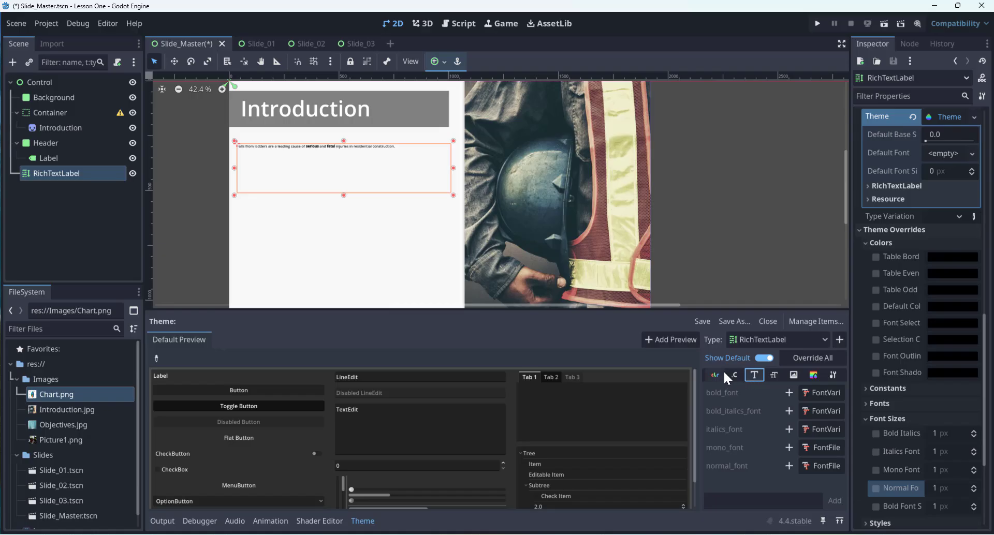
pyautogui.click(774, 376)
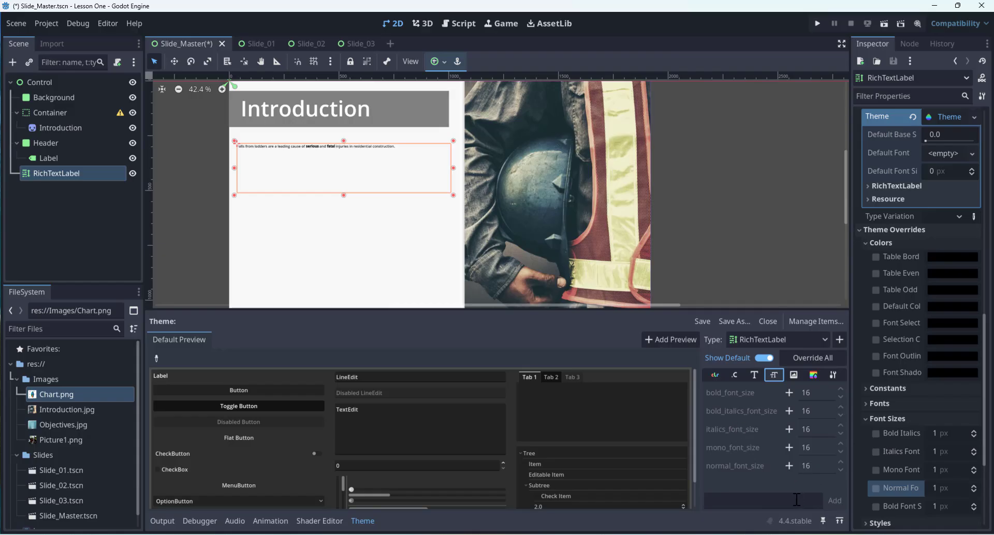
pyautogui.click(789, 465)
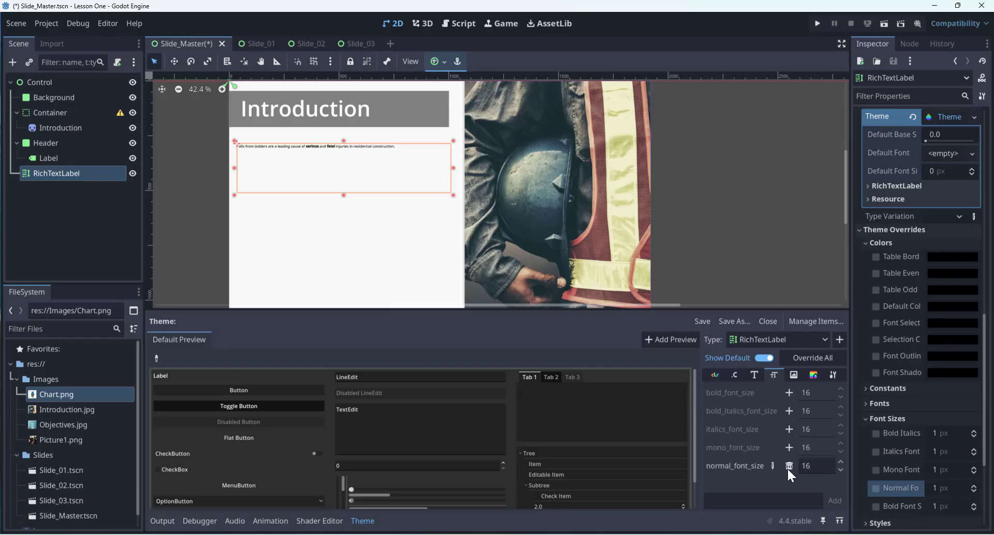
pyautogui.click(801, 466)
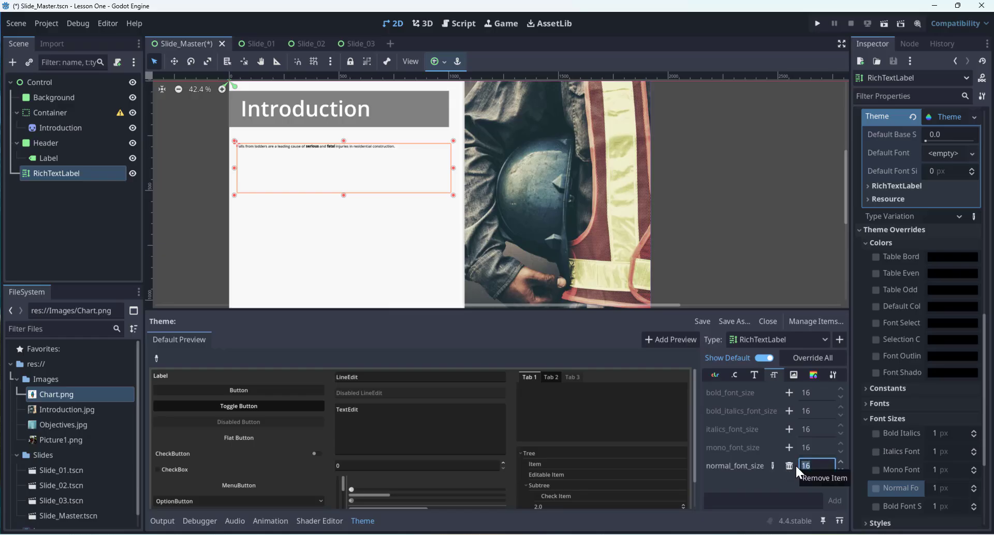
pyautogui.press('Return')
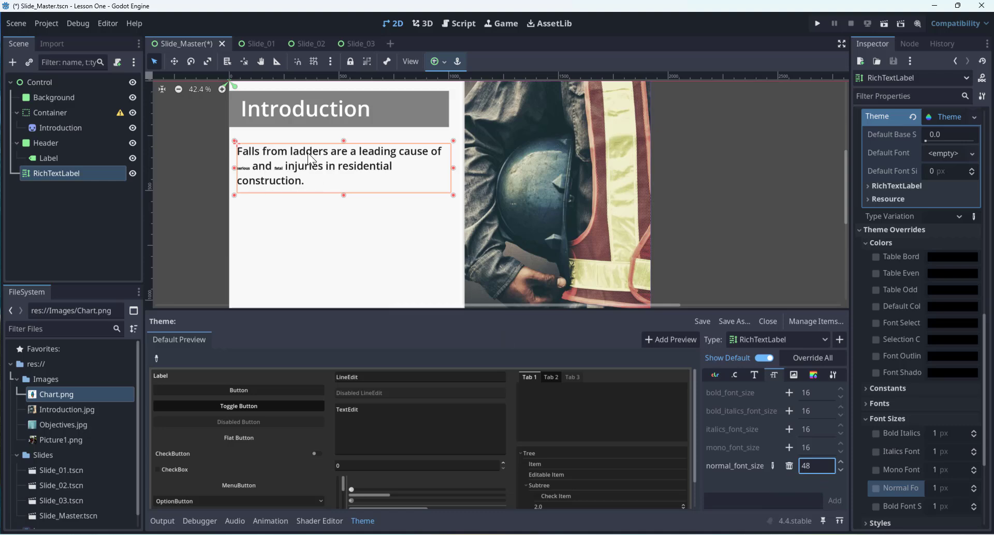
pyautogui.scroll(-1, 313, 165)
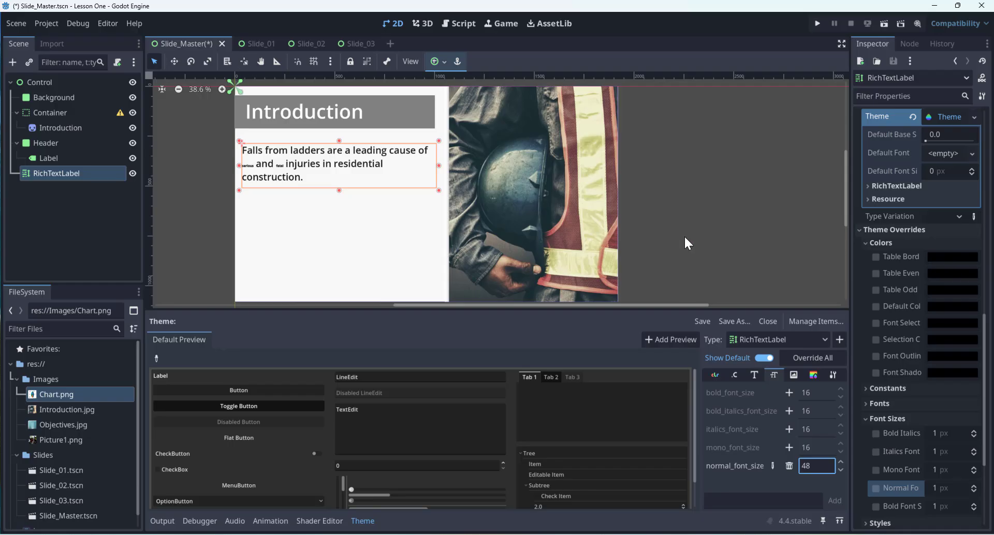
pyautogui.moveTo(670, 211); pyautogui.dragTo(685, 209, button='middle')
pyautogui.scroll(1, 685, 209)
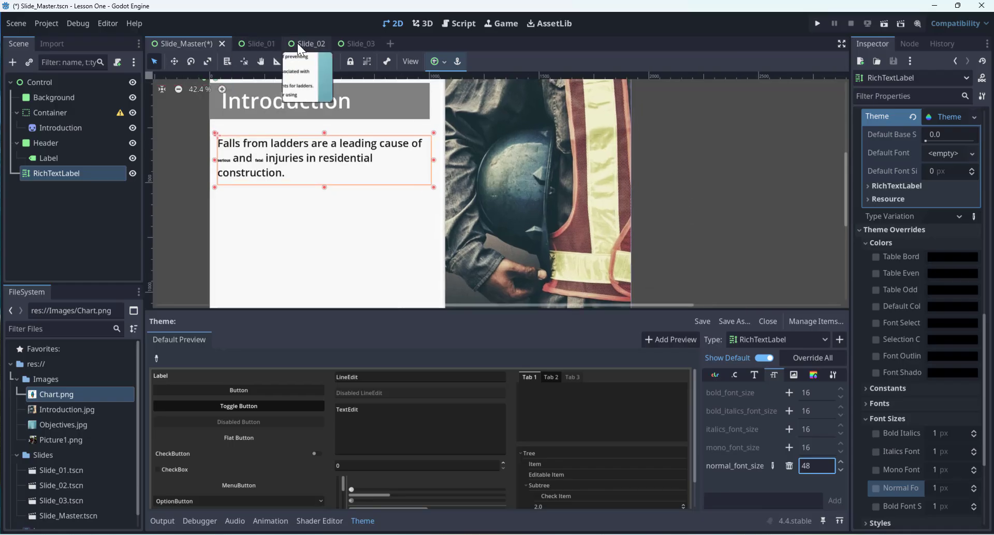
# - In Slide_01, remove the Default Color theme override from the first body text label below the header
pyautogui.moveTo(301, 43)
pyautogui.click(255, 42)
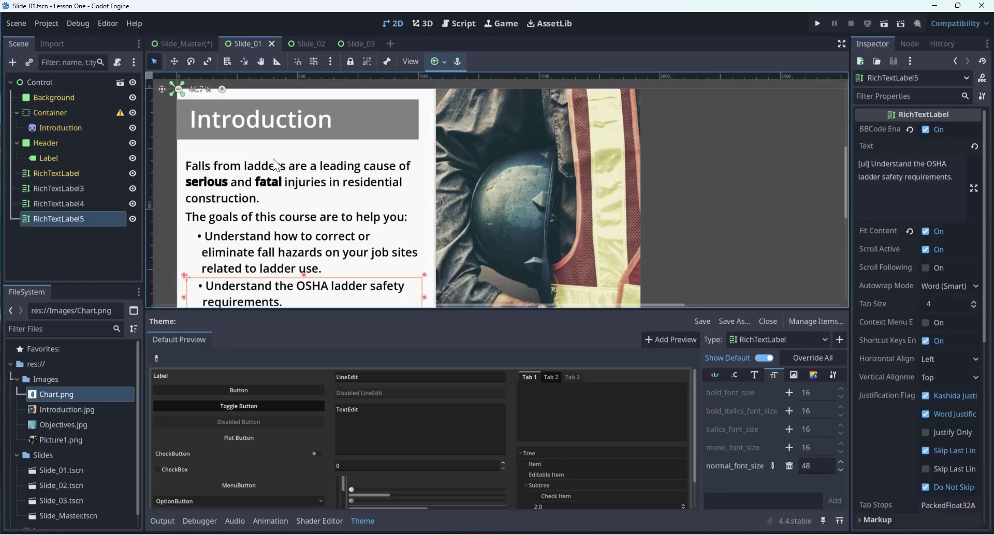
pyautogui.scroll(-5, 880, 383)
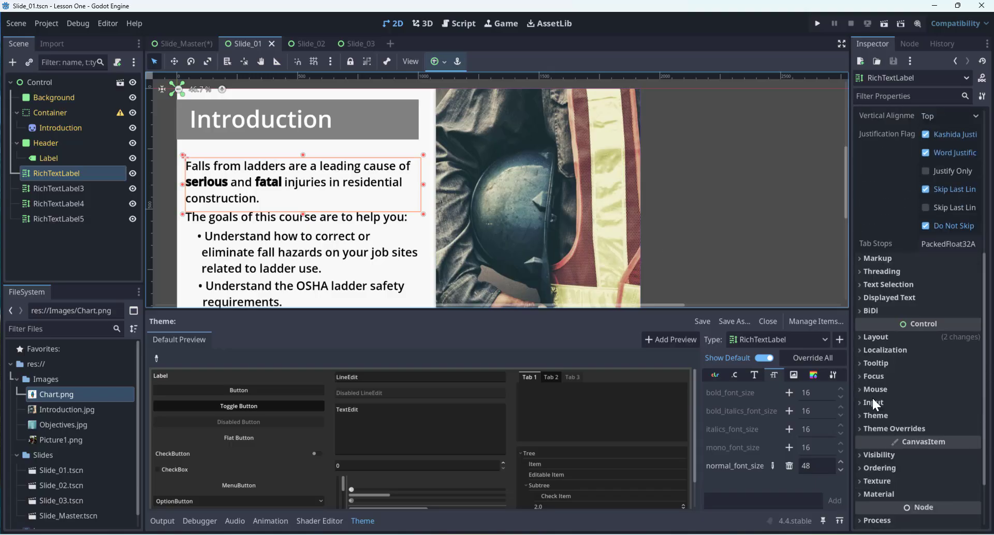
pyautogui.click(862, 429)
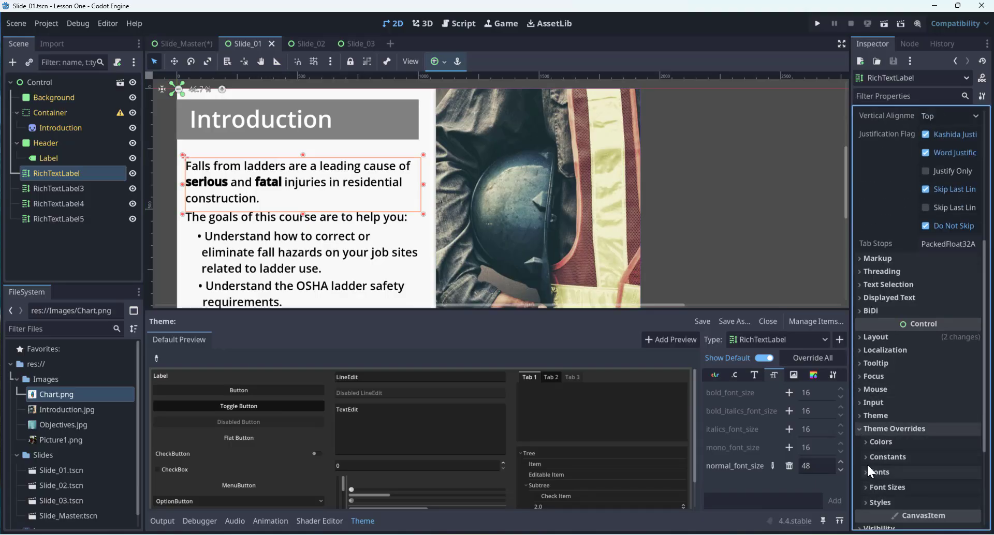
pyautogui.click(869, 442)
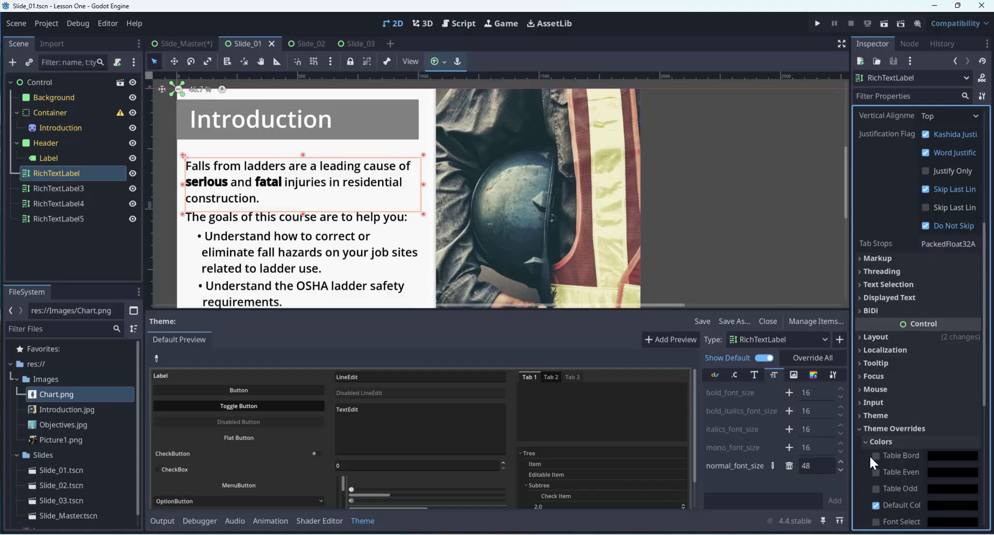
pyautogui.scroll(-1, 869, 455)
pyautogui.scroll(-2, 874, 452)
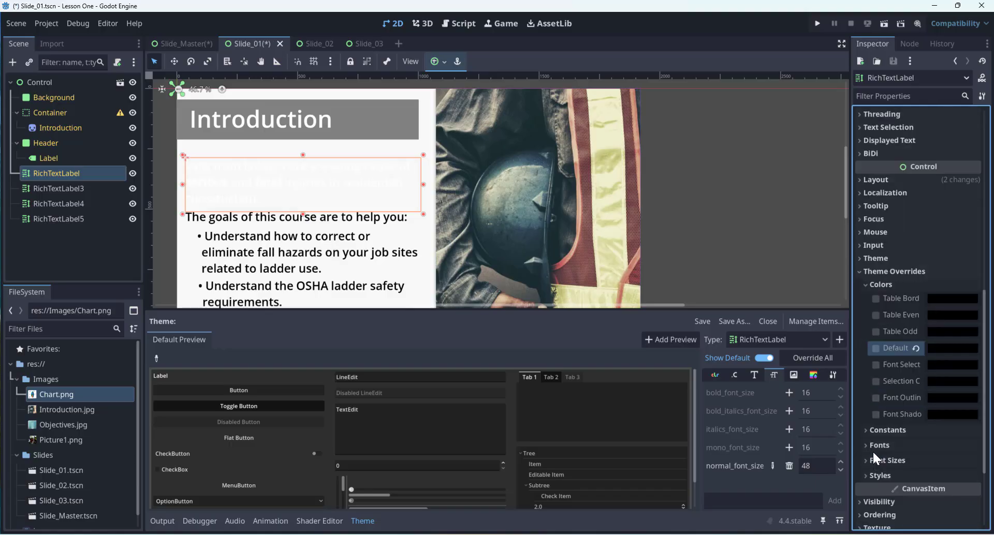
# - Remove the Normal and Bold font size overrides from Slide_01's first body text label
pyautogui.click(866, 444)
pyautogui.scroll(-2, 869, 464)
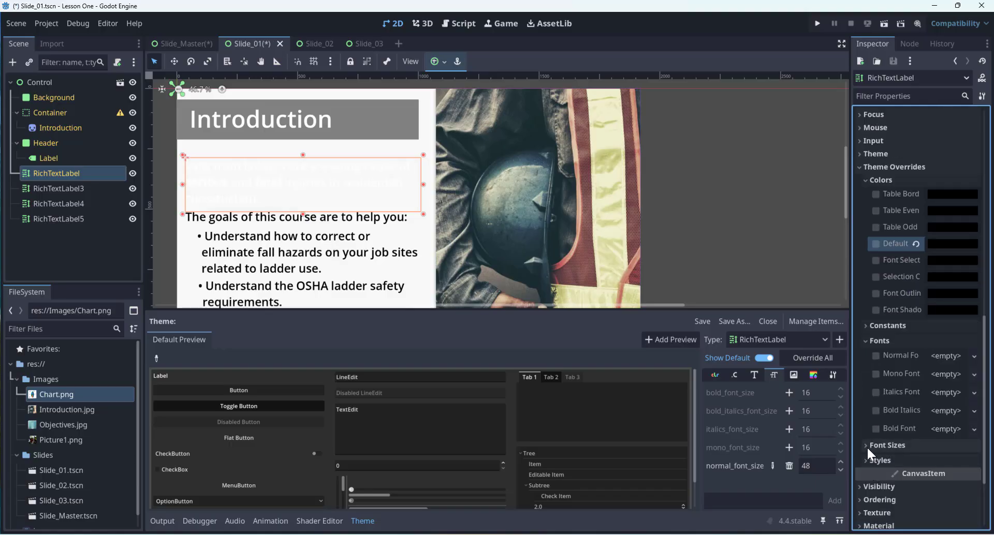
pyautogui.click(868, 446)
pyautogui.scroll(-1, 867, 448)
pyautogui.click(875, 481)
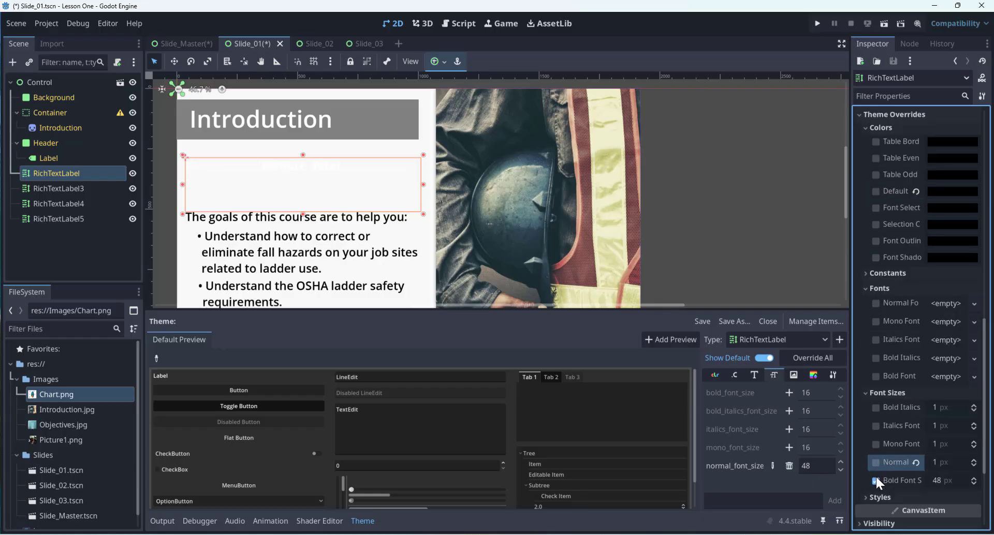
pyautogui.click(875, 476)
pyautogui.scroll(-1, 866, 485)
pyautogui.click(867, 448)
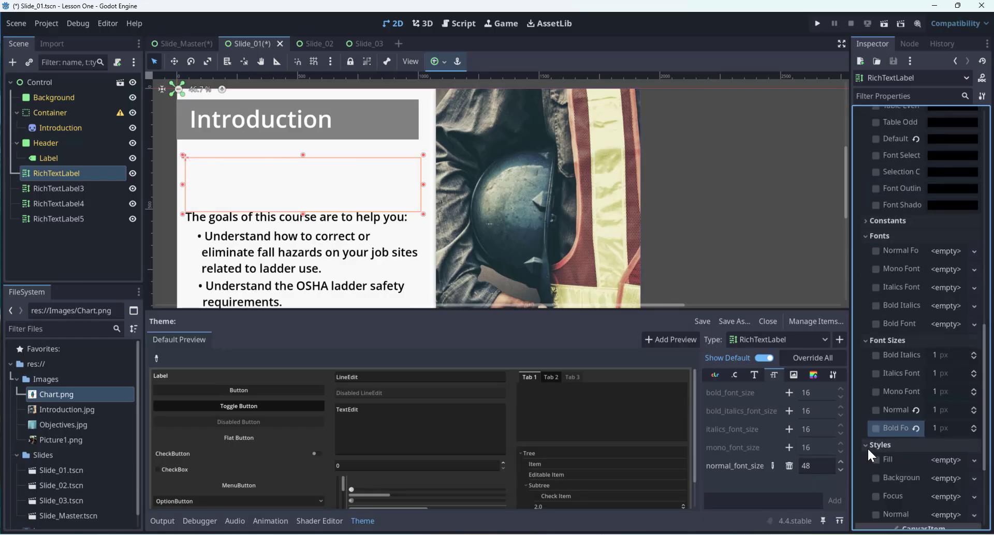
# - Remove the Default Color override from RichTextLabel3, RichTextLabel4 and RichTextLabel5 together in Slide_01
pyautogui.click(285, 225)
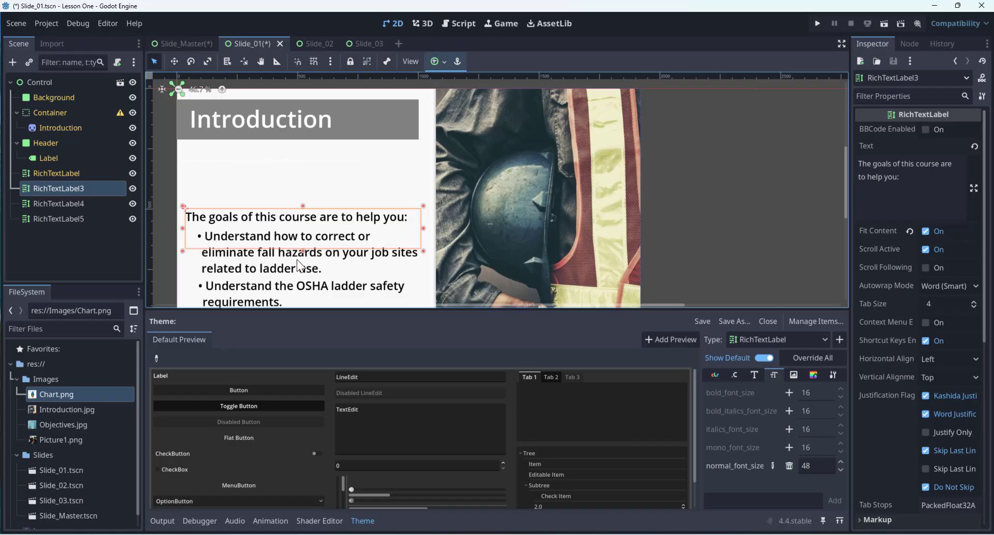
pyautogui.keyDown('shift'); pyautogui.click(266, 265); pyautogui.keyUp('shift')
pyautogui.keyDown('shift'); pyautogui.click(260, 288); pyautogui.keyUp('shift')
pyautogui.scroll(-2, 632, 243)
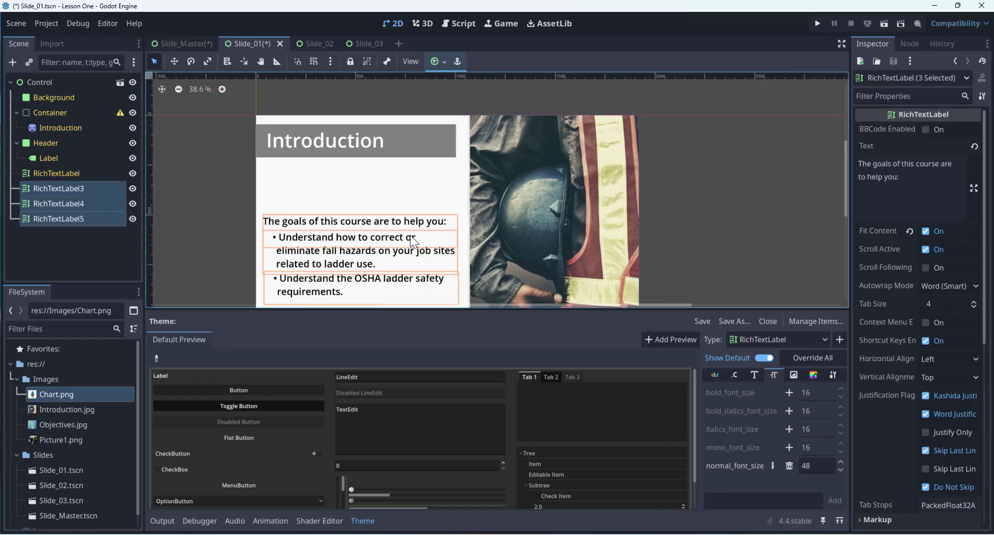
pyautogui.scroll(1, 413, 240)
pyautogui.scroll(-3, 886, 409)
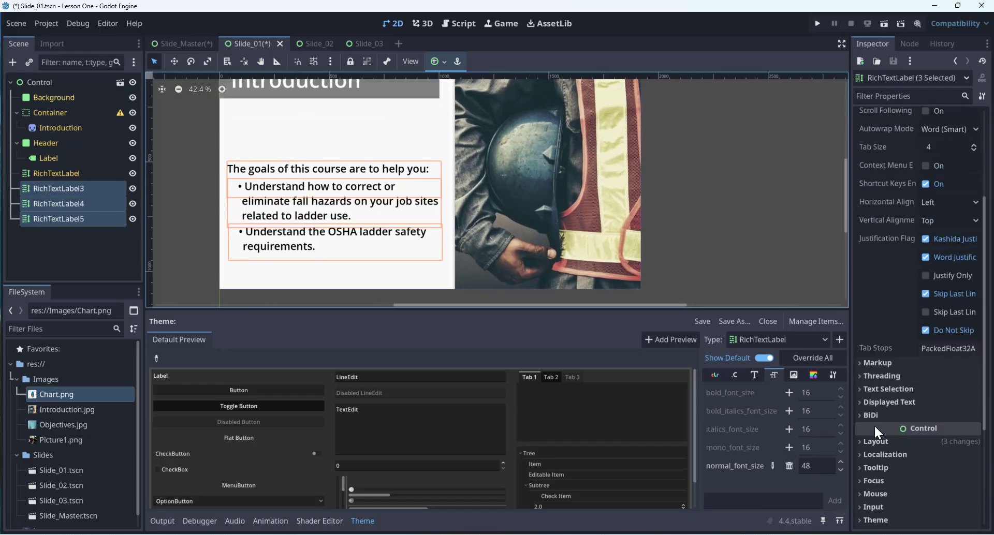
pyautogui.scroll(-2, 875, 427)
pyautogui.click(858, 425)
pyautogui.scroll(-2, 862, 427)
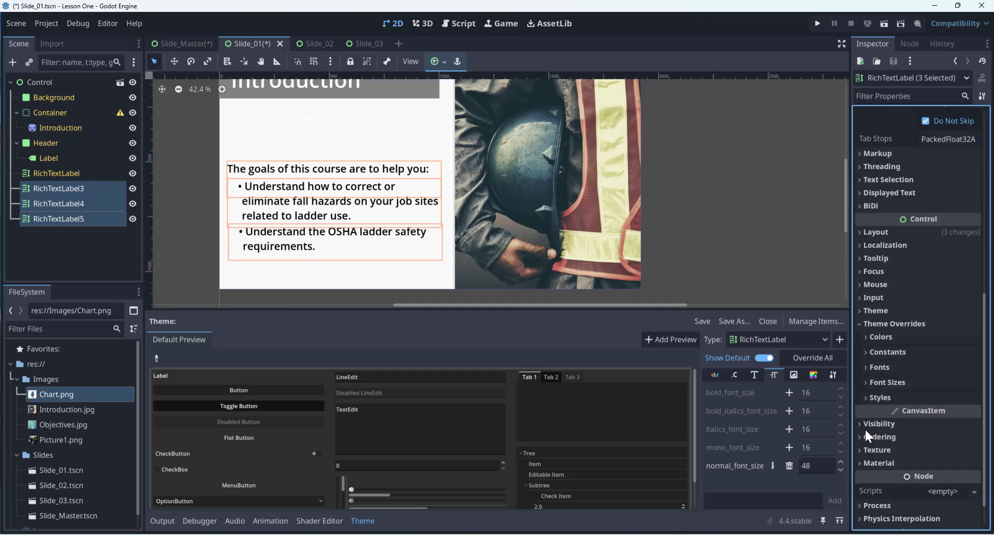
pyautogui.scroll(-2, 865, 428)
pyautogui.click(869, 314)
pyautogui.click(870, 314)
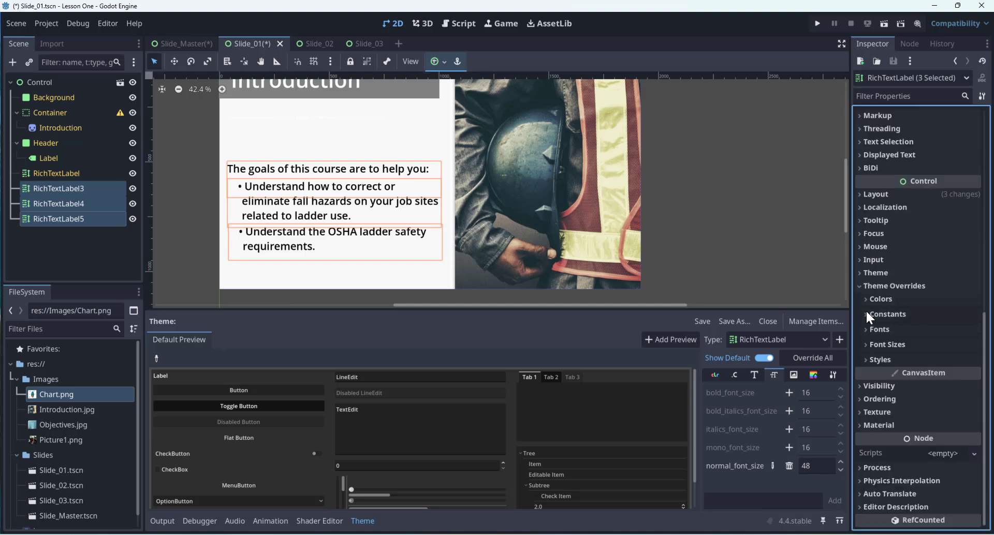
pyautogui.click(866, 300)
pyautogui.click(876, 362)
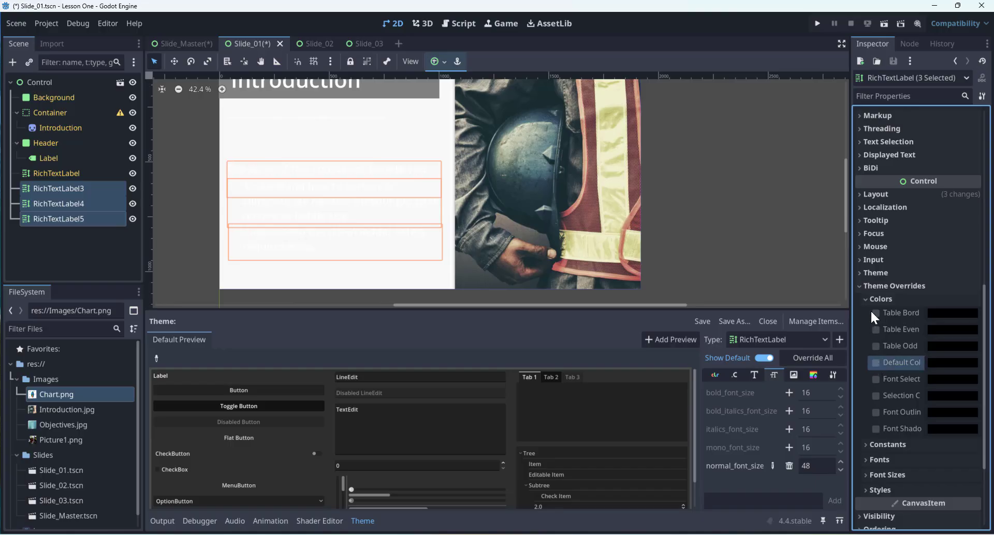
# - Open the font size overrides of the three selected body text labels in Slide_01
pyautogui.click(875, 299)
pyautogui.click(867, 345)
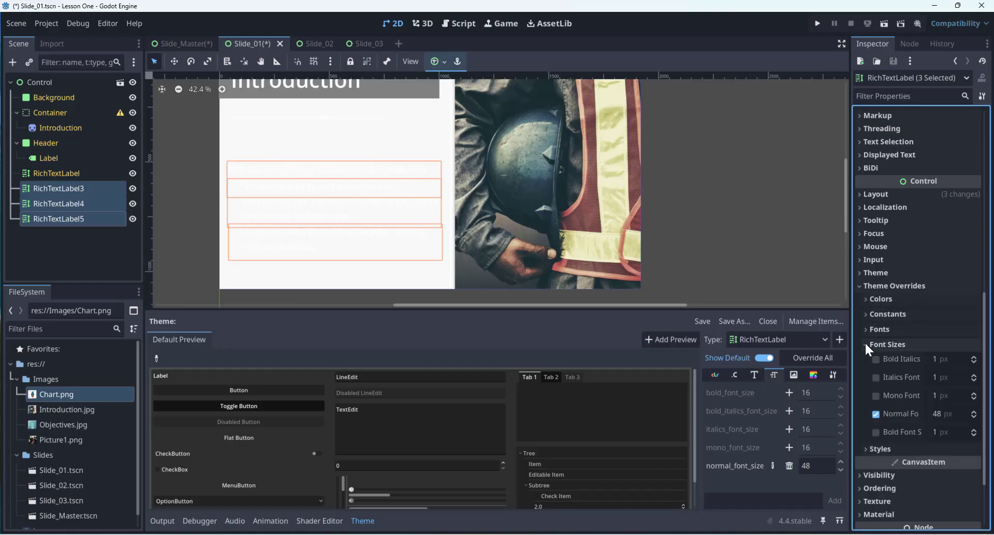
# - Remove the normal font size override from the three selected RichTextLabels on Slide_01 and check their style overrides
pyautogui.click(876, 414)
pyautogui.click(866, 449)
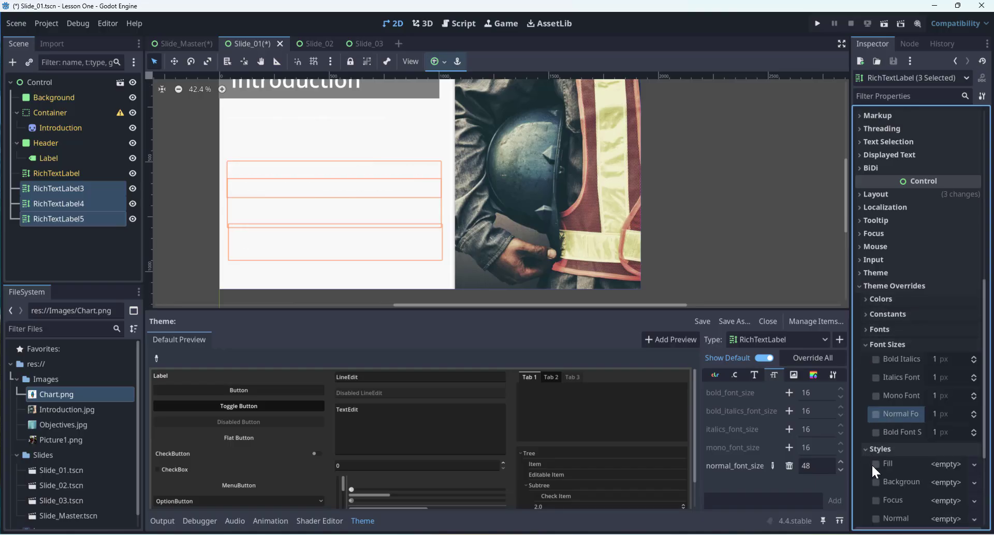
pyautogui.scroll(-2, 871, 461)
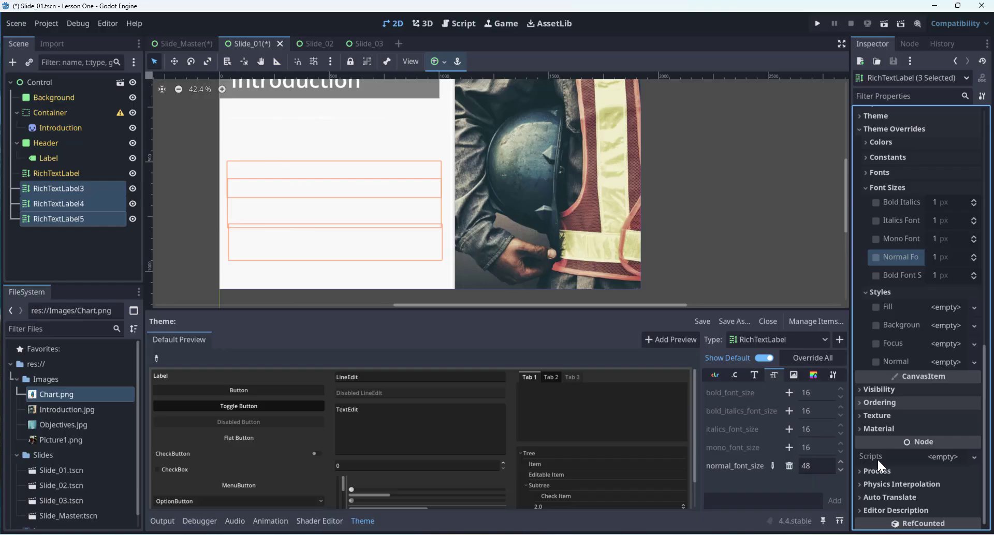
# - Remove the default color theme override from all four RichTextLabels in the Slide_02 scene
pyautogui.click(314, 44)
pyautogui.click(296, 200)
pyautogui.click(289, 194)
pyautogui.keyDown('shift'); pyautogui.click(284, 220); pyautogui.keyUp('shift')
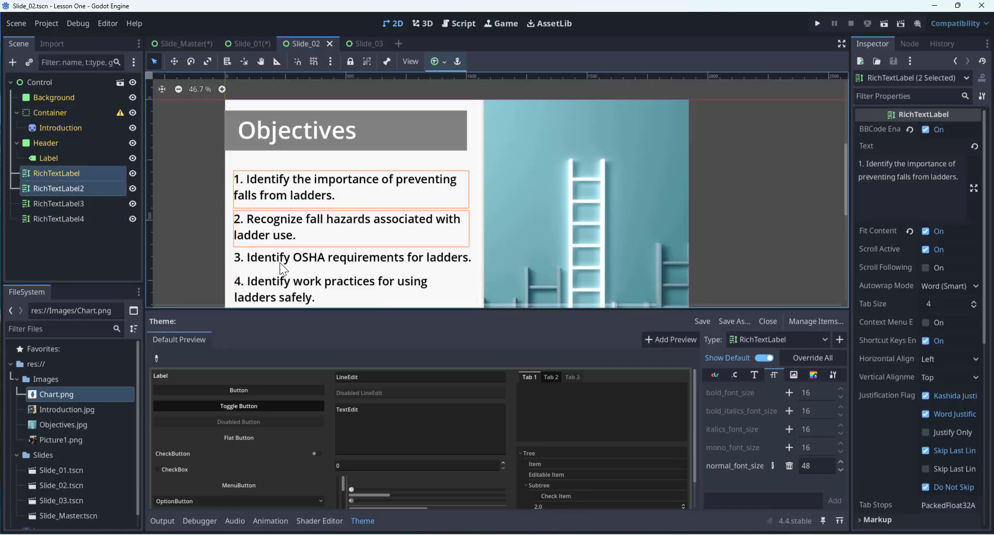
pyautogui.keyDown('shift'); pyautogui.click(283, 263); pyautogui.keyUp('shift')
pyautogui.keyDown('shift'); pyautogui.click(316, 289); pyautogui.keyUp('shift')
pyautogui.scroll(-5, 880, 382)
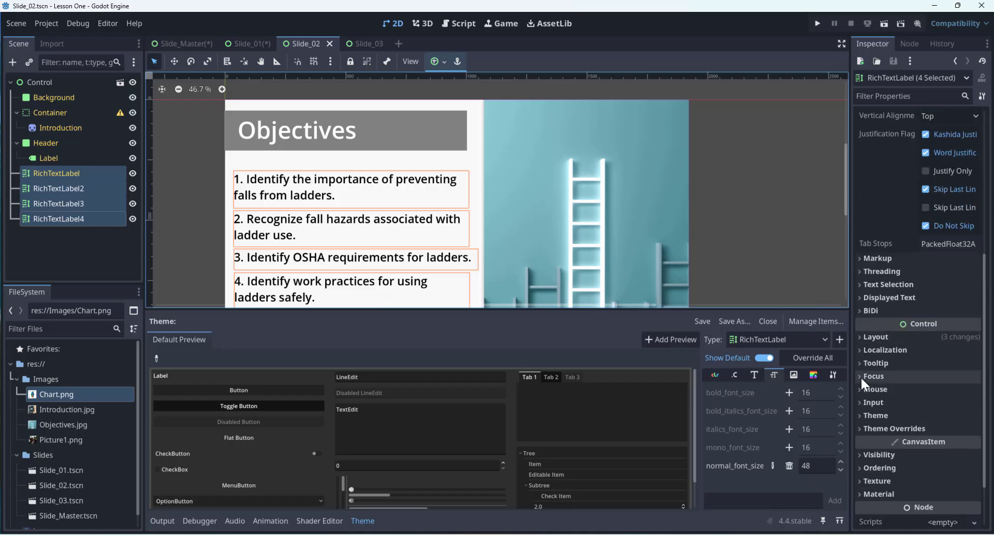
pyautogui.click(867, 429)
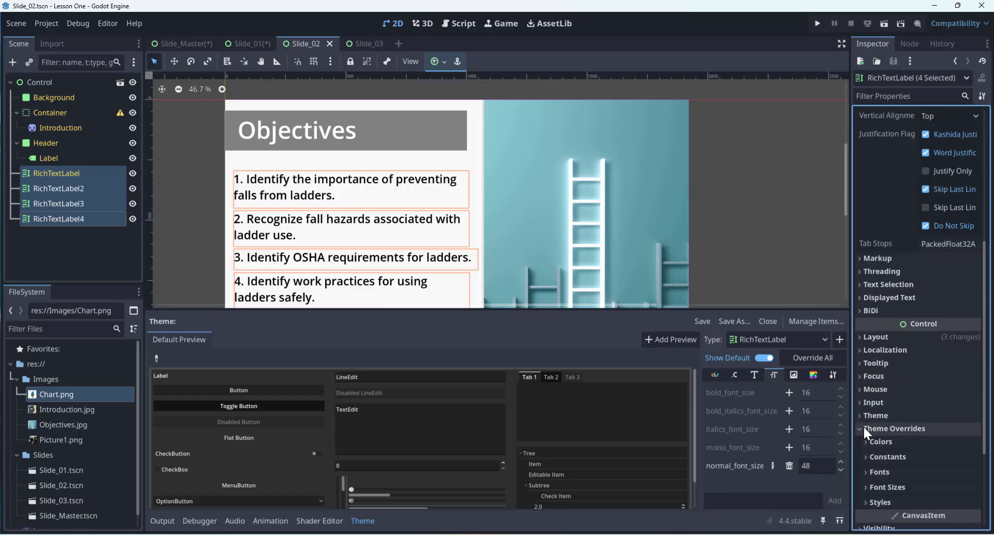
pyautogui.scroll(-3, 862, 425)
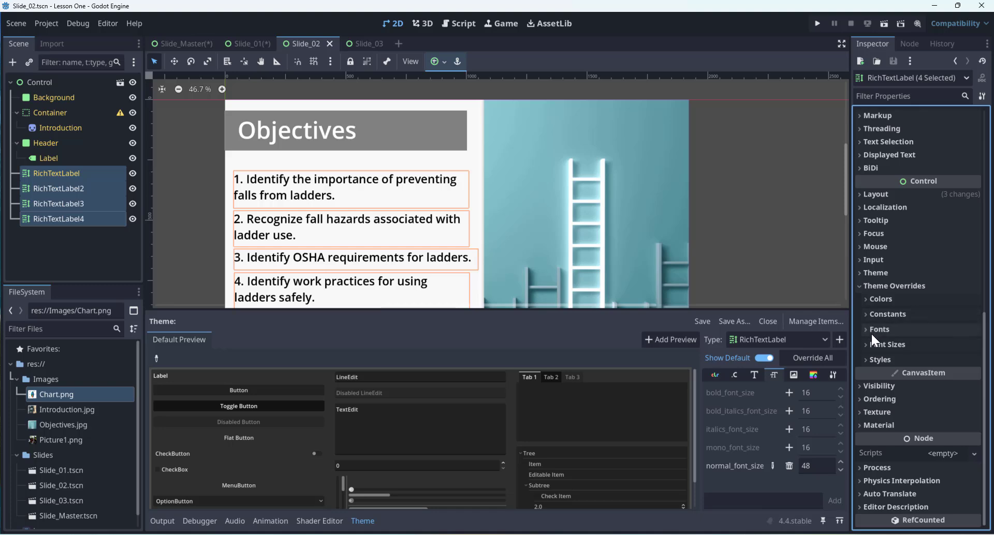
pyautogui.click(866, 297)
pyautogui.click(873, 363)
# - Remove the bold and normal font size overrides from the four Slide_02 labels, checking their font and style overrides too
pyautogui.scroll(-2, 872, 371)
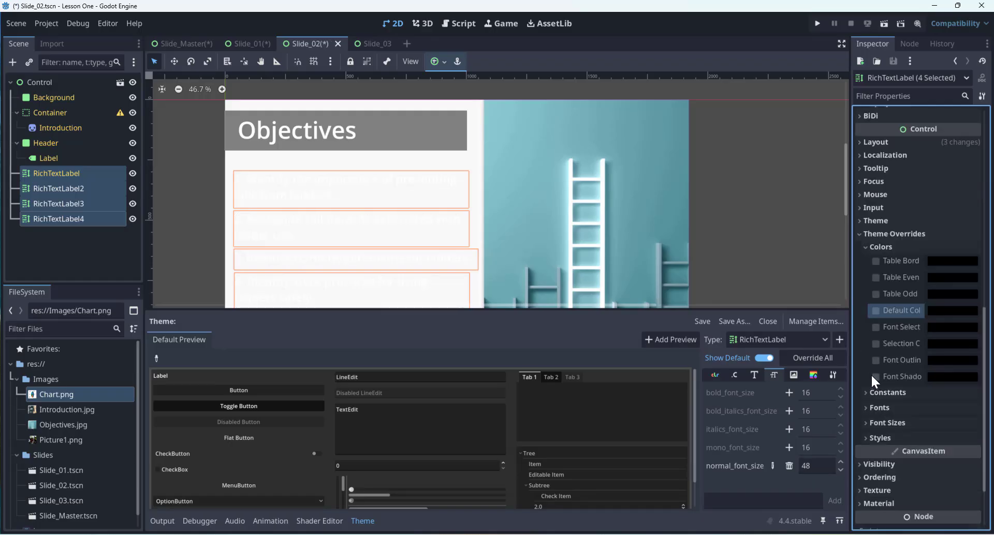
pyautogui.click(868, 407)
pyautogui.scroll(-2, 867, 407)
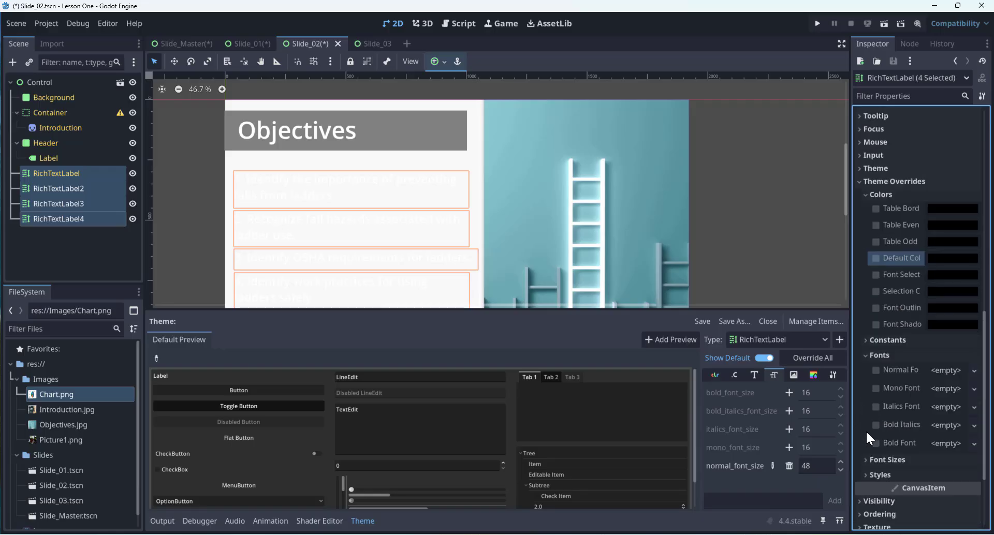
pyautogui.click(870, 460)
pyautogui.scroll(-3, 869, 460)
pyautogui.click(877, 390)
pyautogui.click(876, 372)
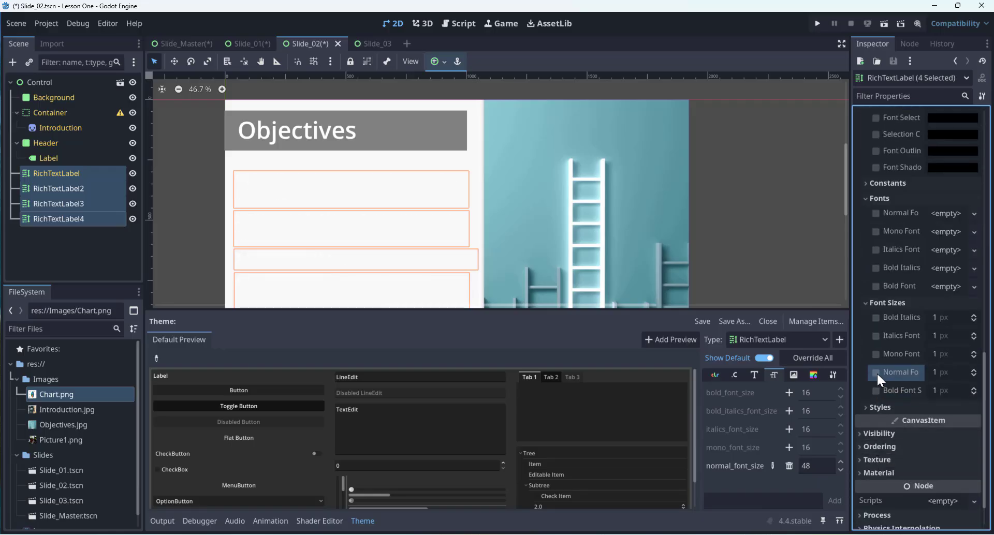
pyautogui.click(865, 407)
pyautogui.scroll(-1, 867, 410)
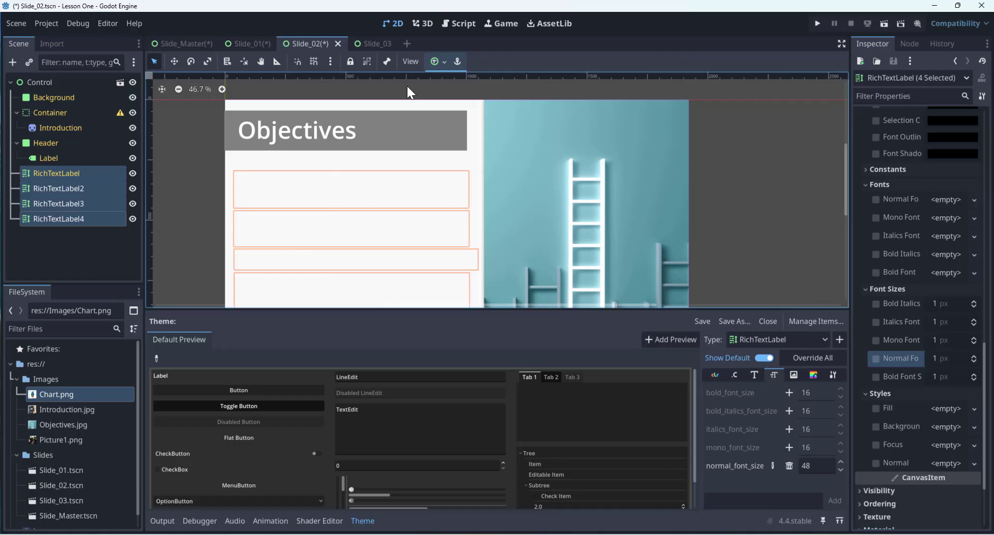
# - Remove the default color theme override from all three RichTextLabels in the Slide_03 scene
pyautogui.click(368, 45)
pyautogui.scroll(-1, 665, 260)
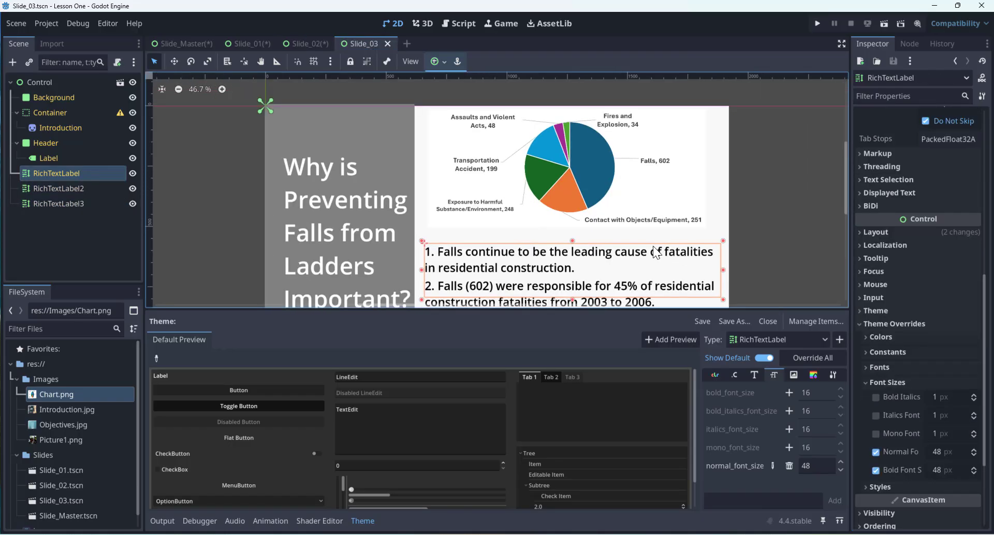
pyautogui.scroll(1, 818, 251)
pyautogui.moveTo(819, 254); pyautogui.dragTo(792, 162, button='middle')
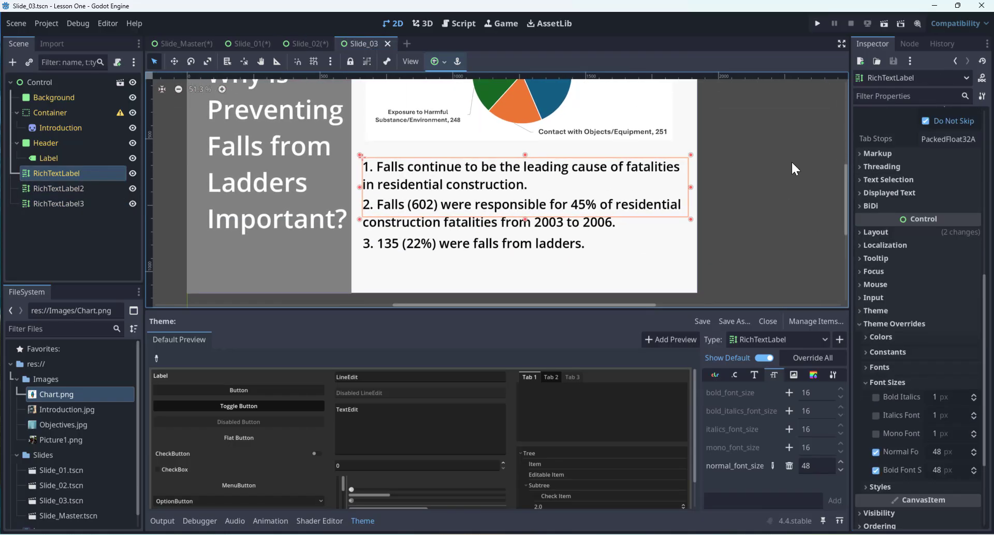
pyautogui.keyDown('shift'); pyautogui.click(491, 232); pyautogui.keyUp('shift')
pyautogui.keyDown('shift'); pyautogui.click(523, 253); pyautogui.keyUp('shift')
pyautogui.scroll(-3, 900, 396)
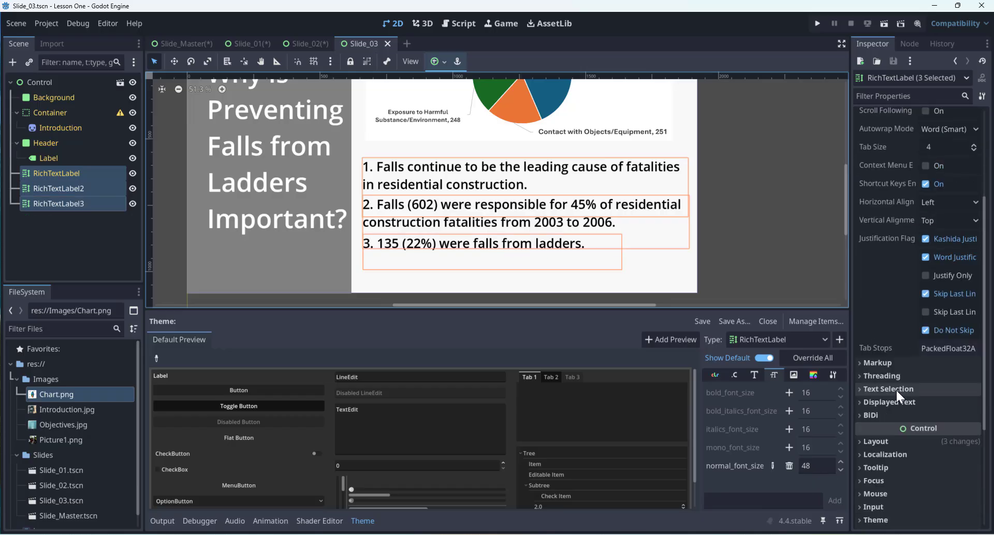
pyautogui.scroll(-2, 896, 389)
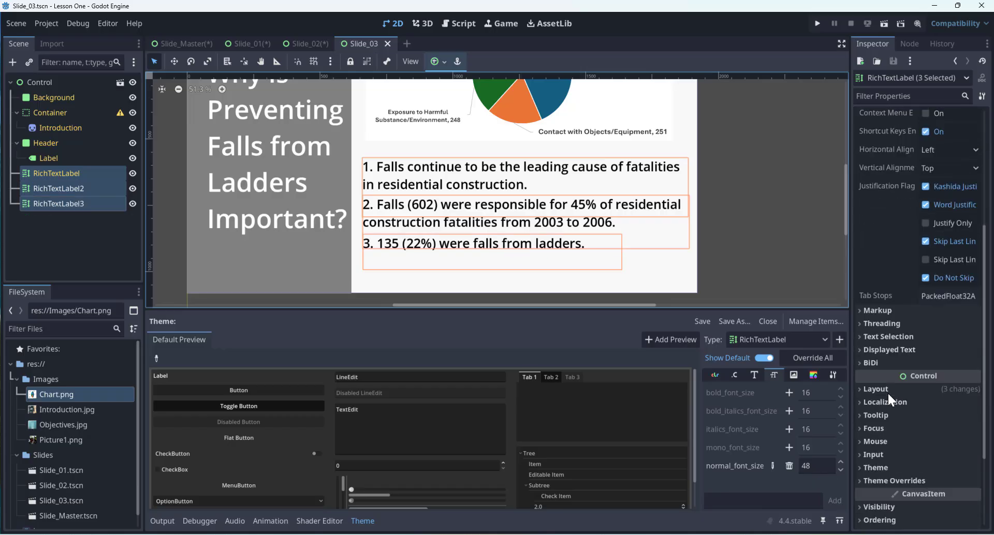
pyautogui.click(861, 466)
pyautogui.scroll(-4, 885, 453)
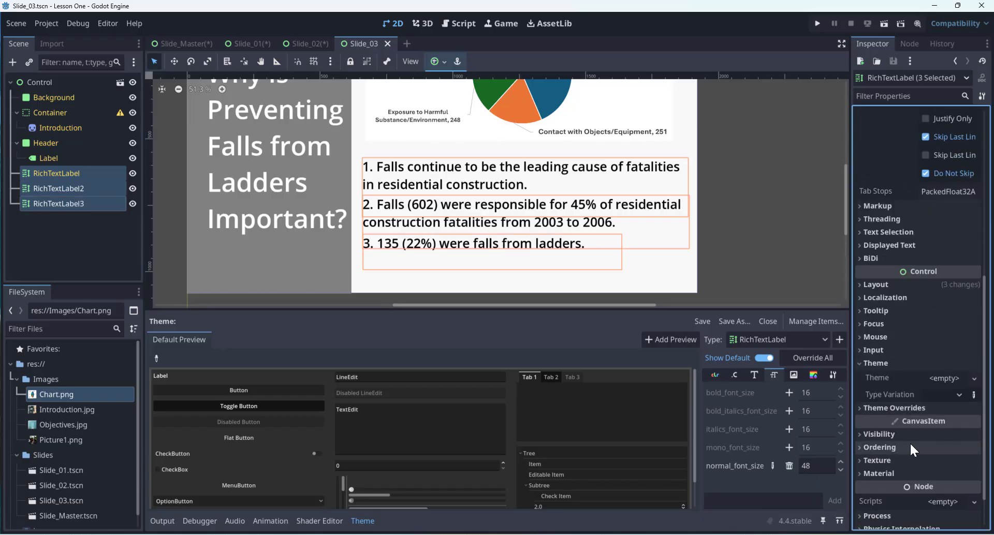
pyautogui.click(862, 409)
pyautogui.scroll(-2, 879, 426)
pyautogui.click(865, 368)
pyautogui.click(876, 432)
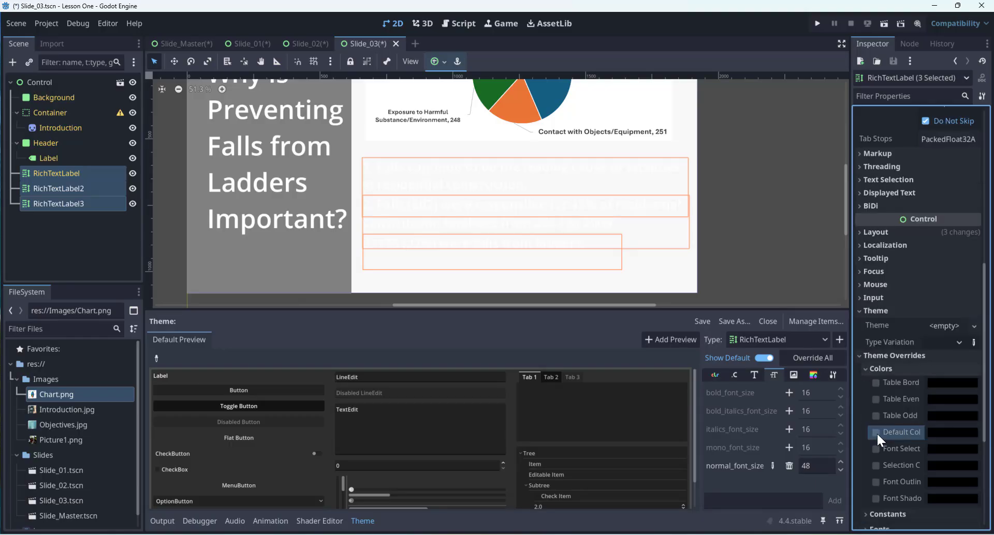
# - Remove the normal and bold font size overrides from the three Slide_03 labels and deselect them
pyautogui.scroll(-4, 874, 424)
pyautogui.click(871, 441)
pyautogui.scroll(-3, 876, 443)
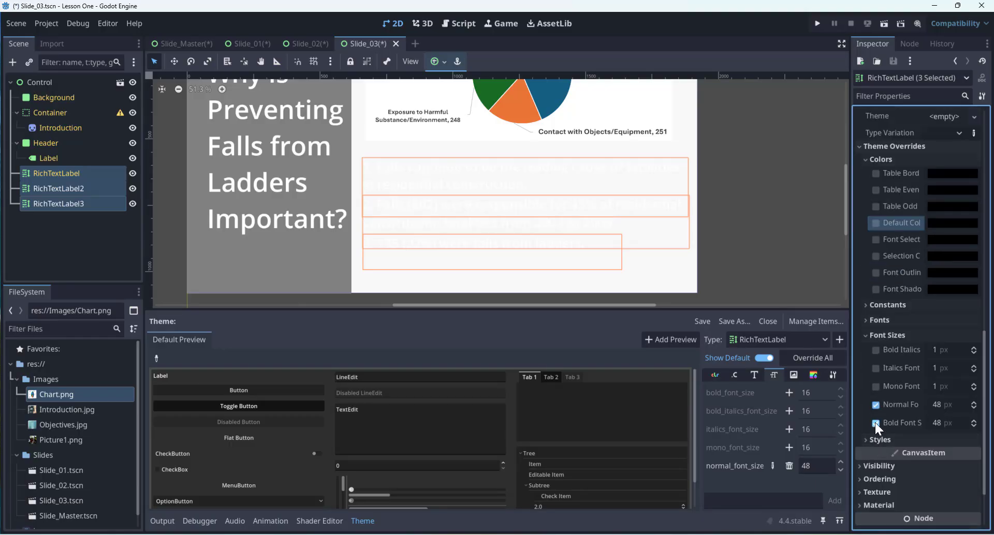
pyautogui.click(876, 423)
pyautogui.click(757, 188)
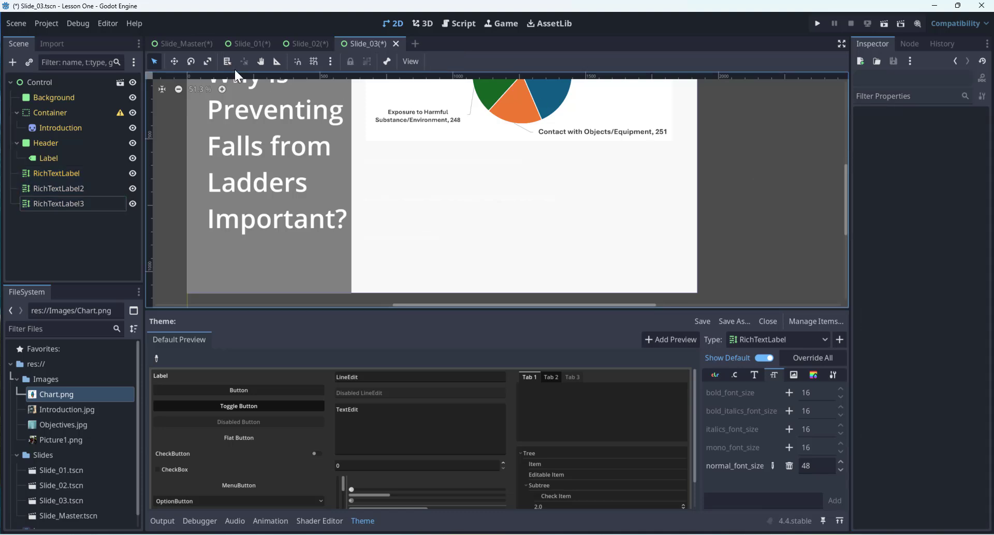
# - Save the Slide_Master, Slide_01, Slide_02 and Slide_03 scenes one after another
pyautogui.click(203, 44)
pyautogui.hotkey('ctrl', 's')
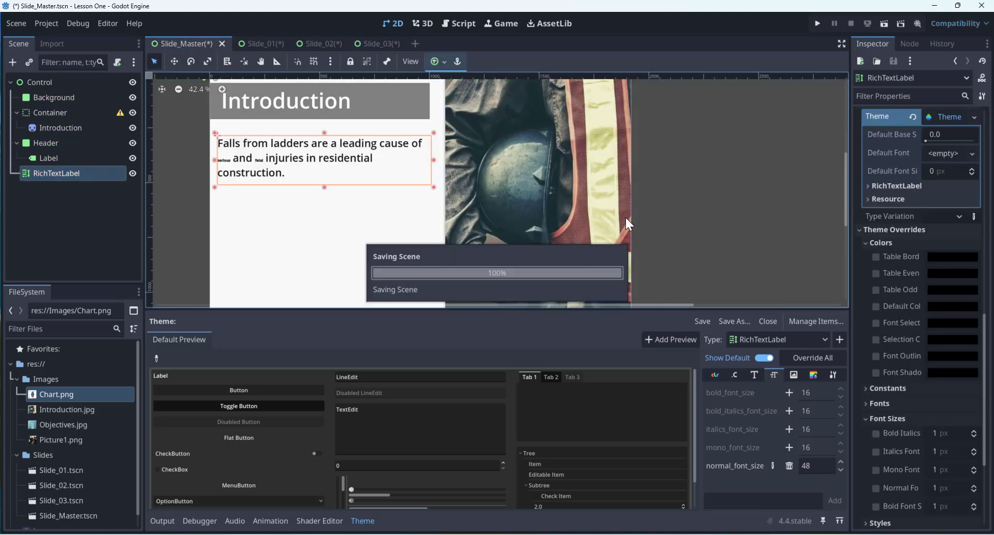
pyautogui.click(251, 41)
pyautogui.hotkey('ctrl', 's')
pyautogui.click(299, 44)
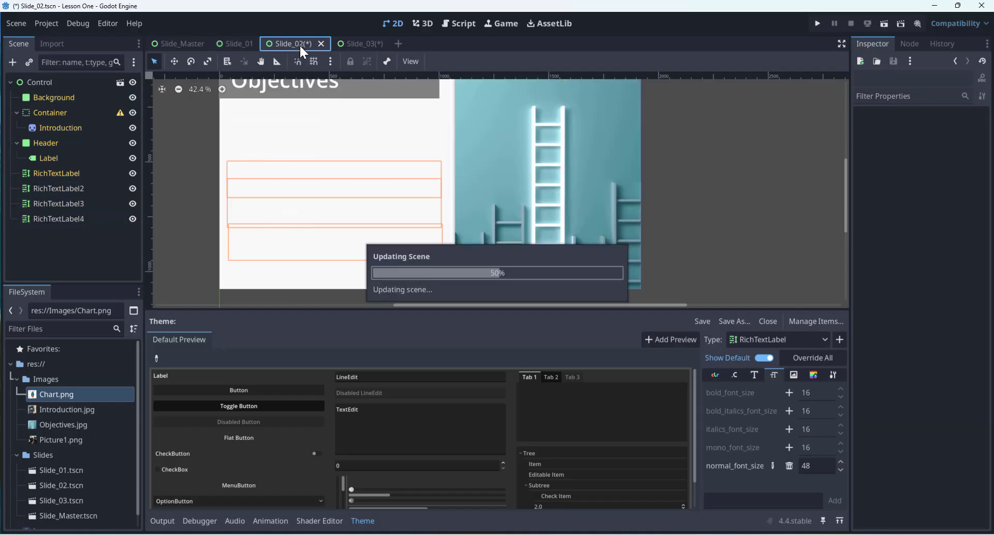
pyautogui.hotkey('ctrl', 's')
pyautogui.click(337, 44)
pyautogui.hotkey('ctrl', 's')
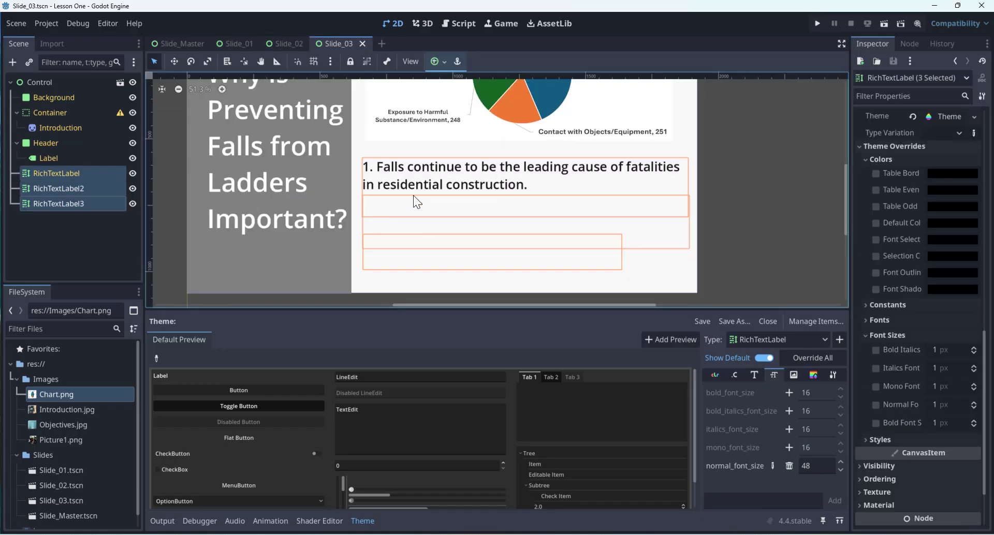
# - Inspect the numbered text labels on Slide_03 and return to the text label in the Slide_Master scene
pyautogui.click(650, 226)
pyautogui.click(533, 241)
pyautogui.click(409, 199)
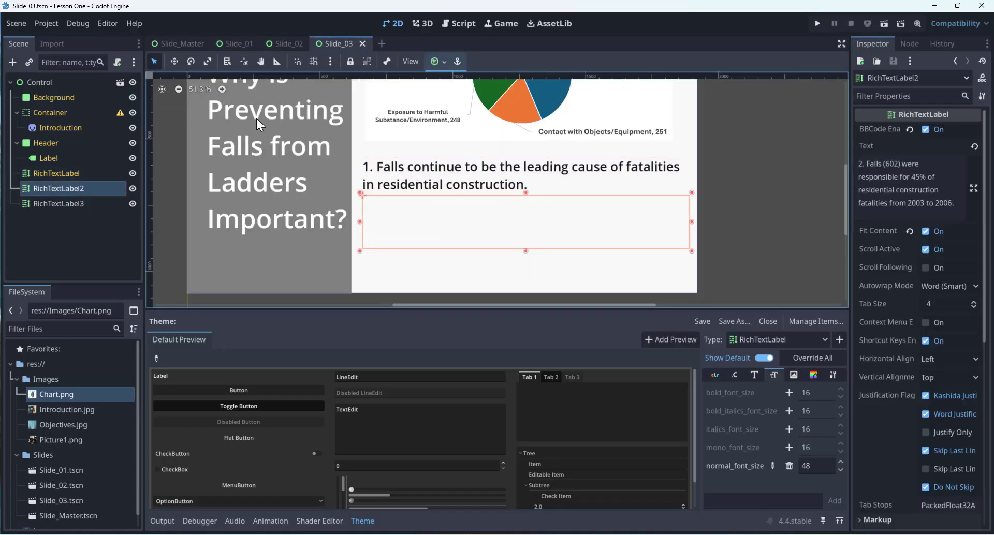
pyautogui.click(178, 45)
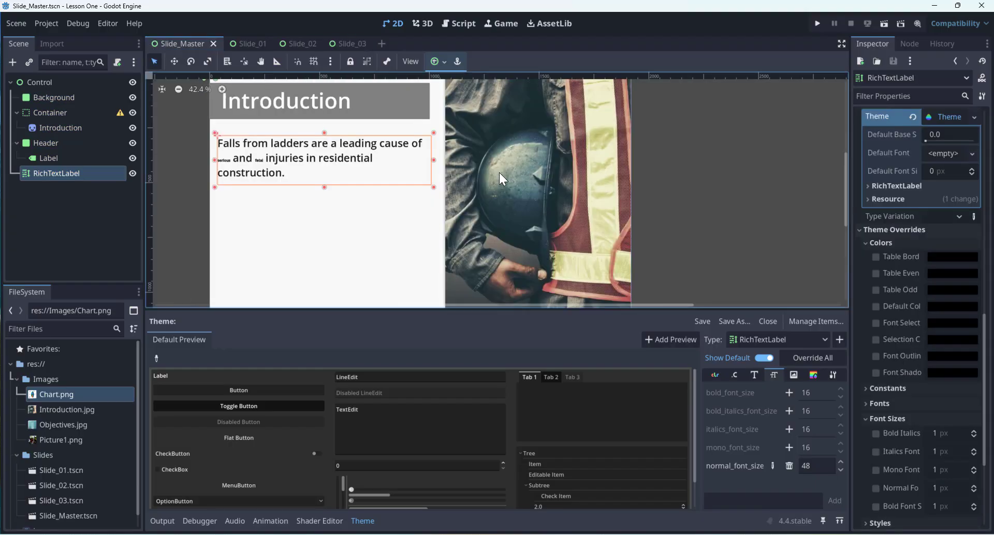
pyautogui.moveTo(440, 190); pyautogui.dragTo(517, 174, button='middle')
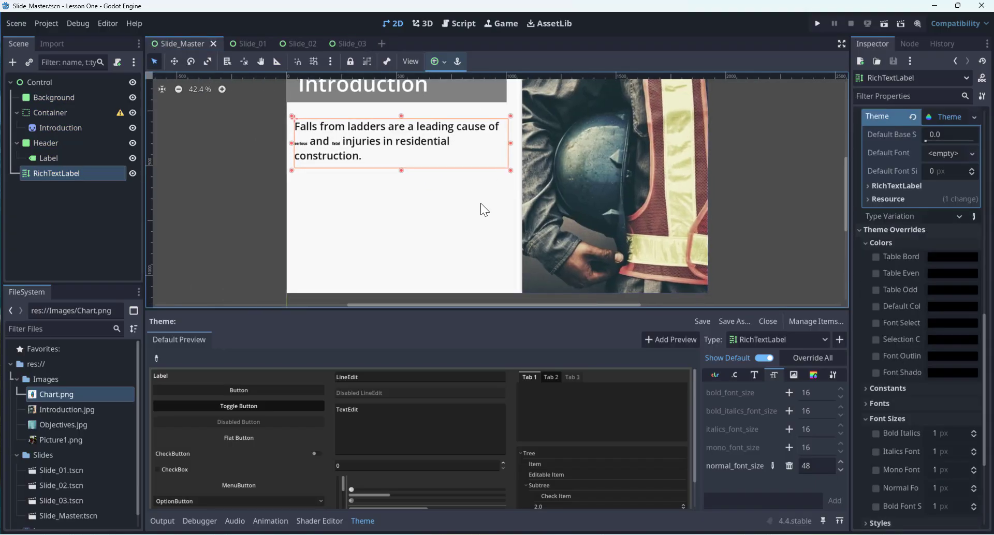
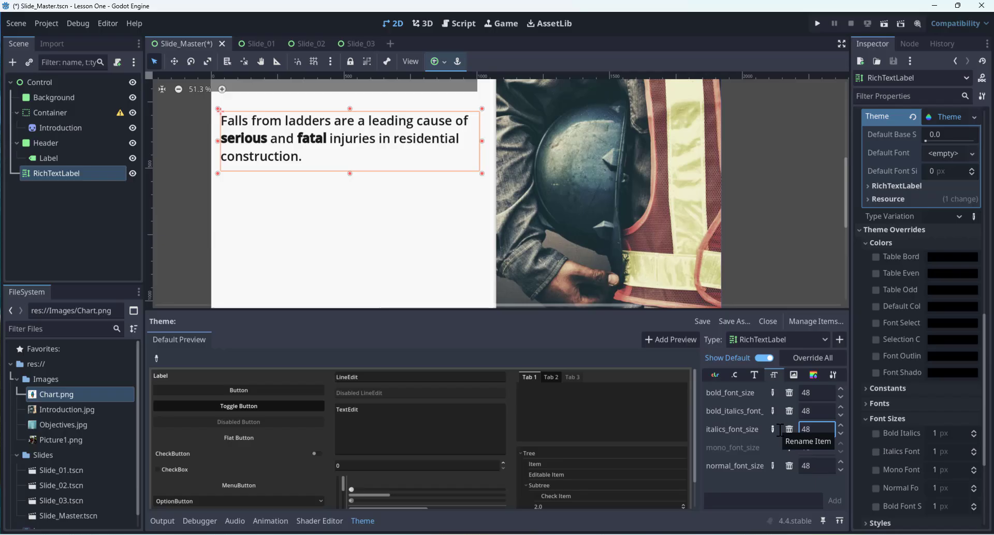
# - Add a mono_font_size override to the theme's RichTextLabel type and set it to 48
pyautogui.click(788, 445)
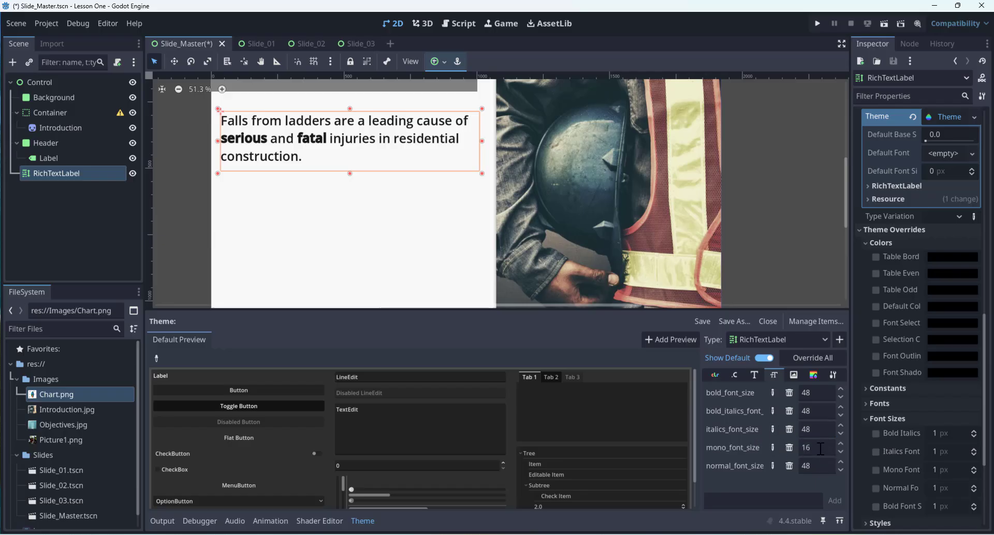
pyautogui.moveTo(820, 449); pyautogui.dragTo(789, 446)
pyautogui.write('418')
pyautogui.moveTo(822, 447); pyautogui.dragTo(787, 447)
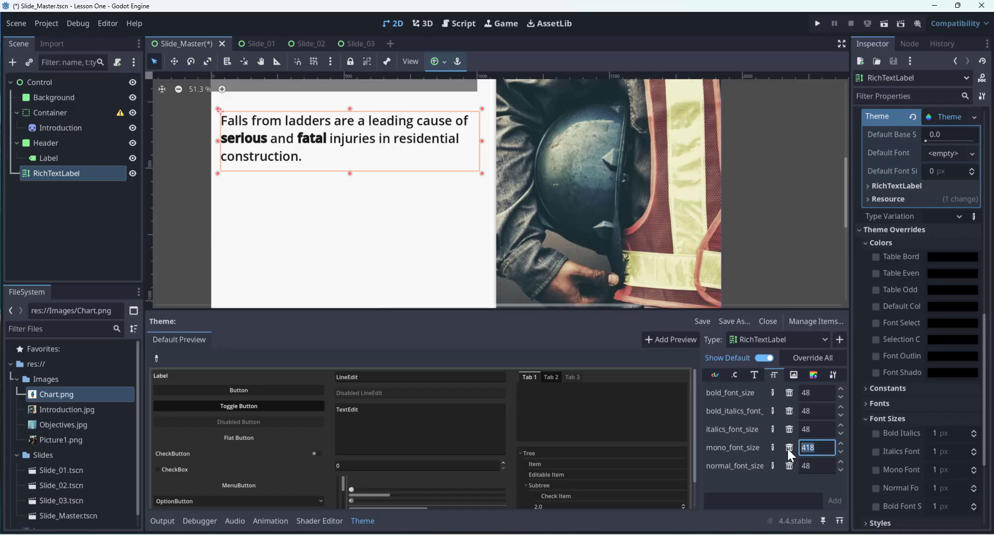
pyautogui.click(788, 283)
pyautogui.click(361, 146)
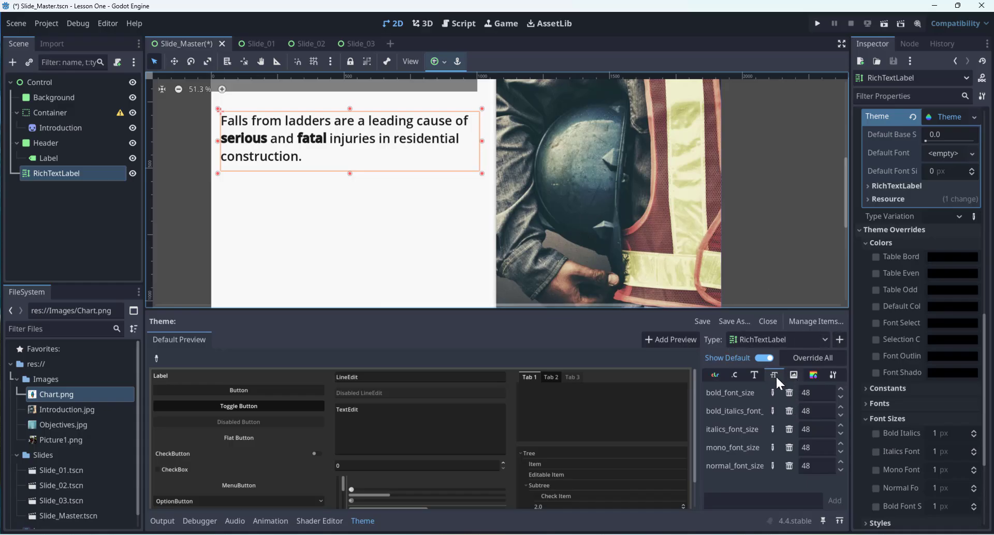
# - Review the RichTextLabel theme's icon, style box, color, constant and font items
pyautogui.click(793, 375)
pyautogui.click(814, 375)
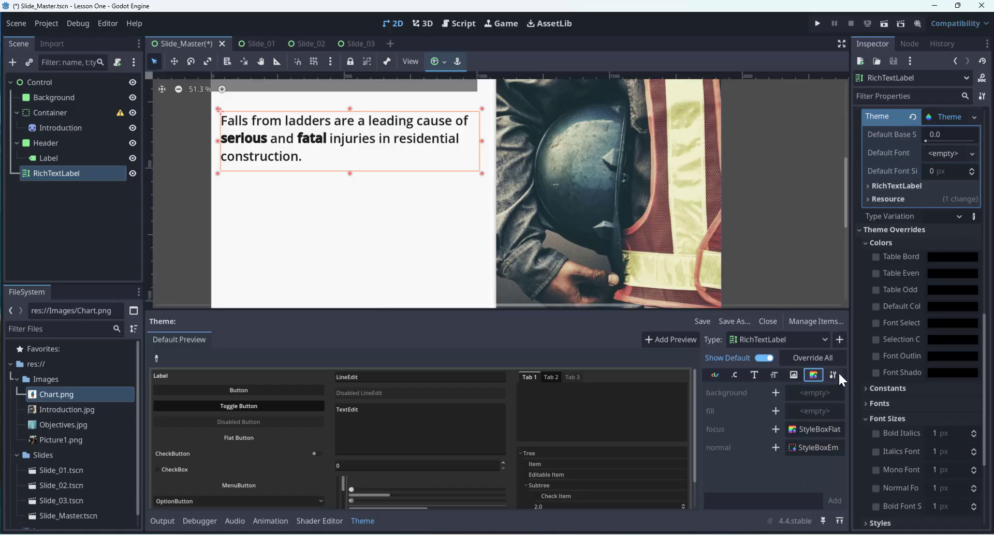
pyautogui.click(716, 375)
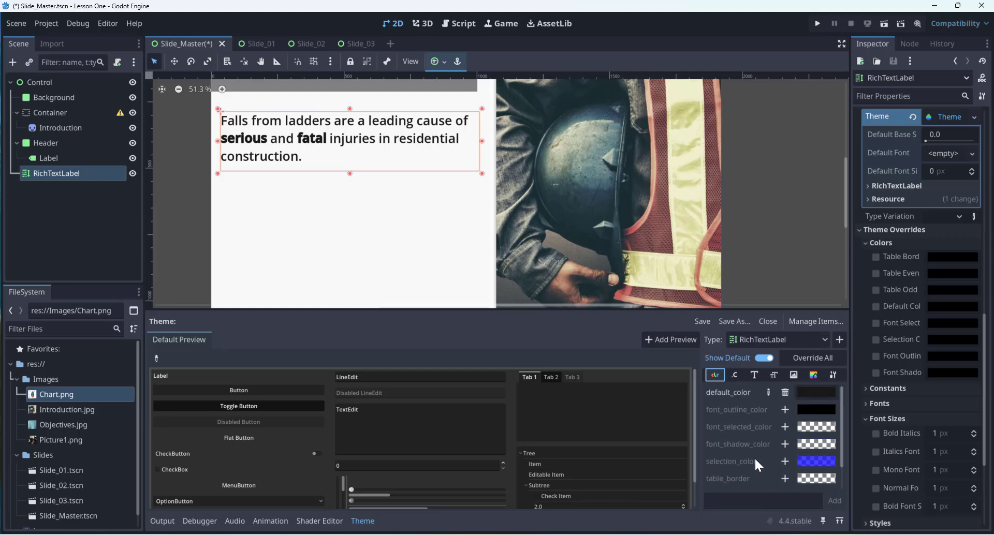
pyautogui.click(735, 375)
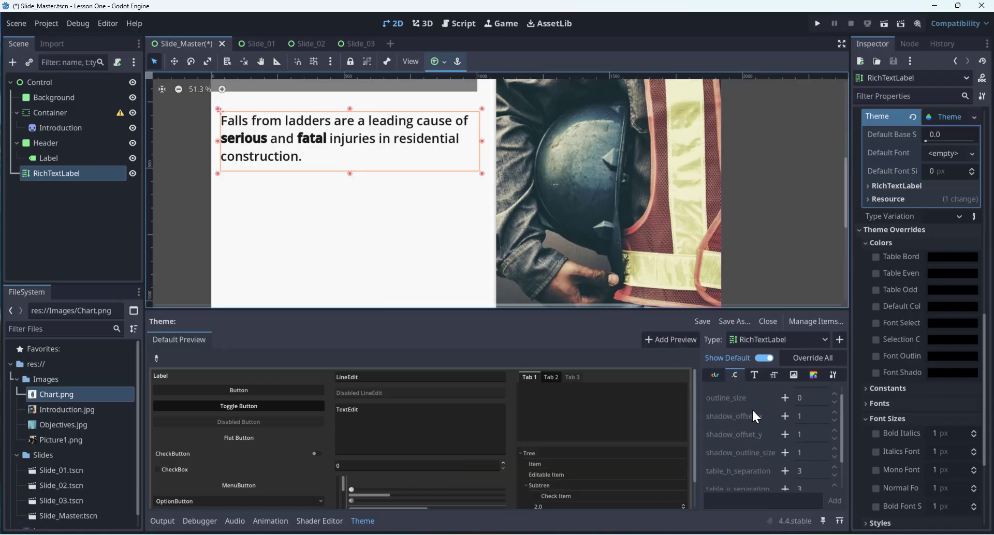
pyautogui.scroll(-3, 752, 406)
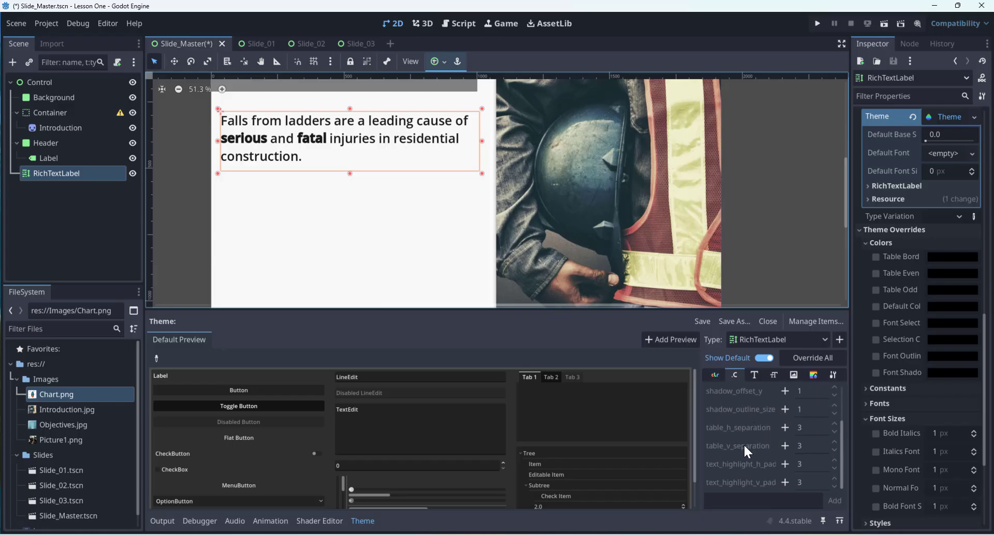
pyautogui.click(755, 375)
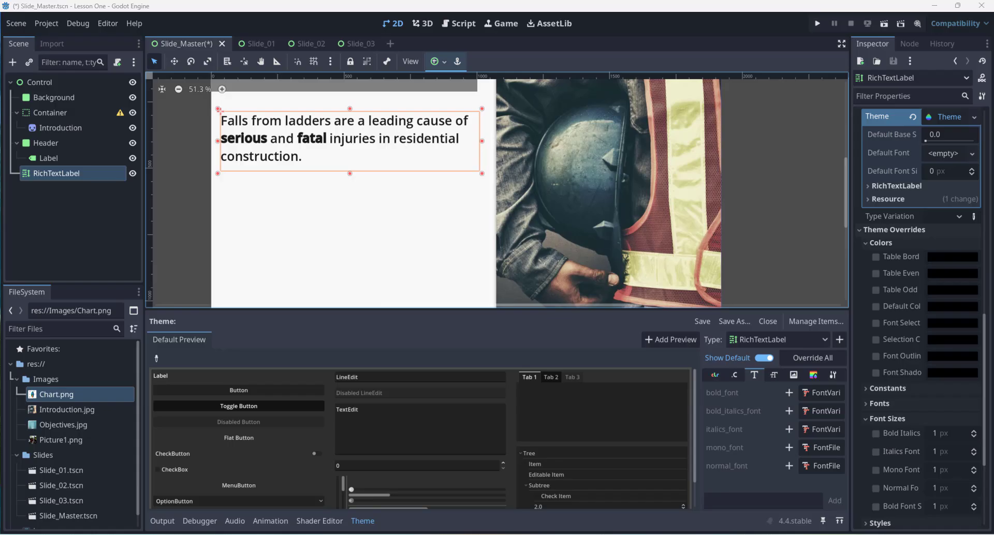
# - Switch to Chrome, search the web for "google fonts" and open the Google Fonts site
pyautogui.moveTo(453, 534)
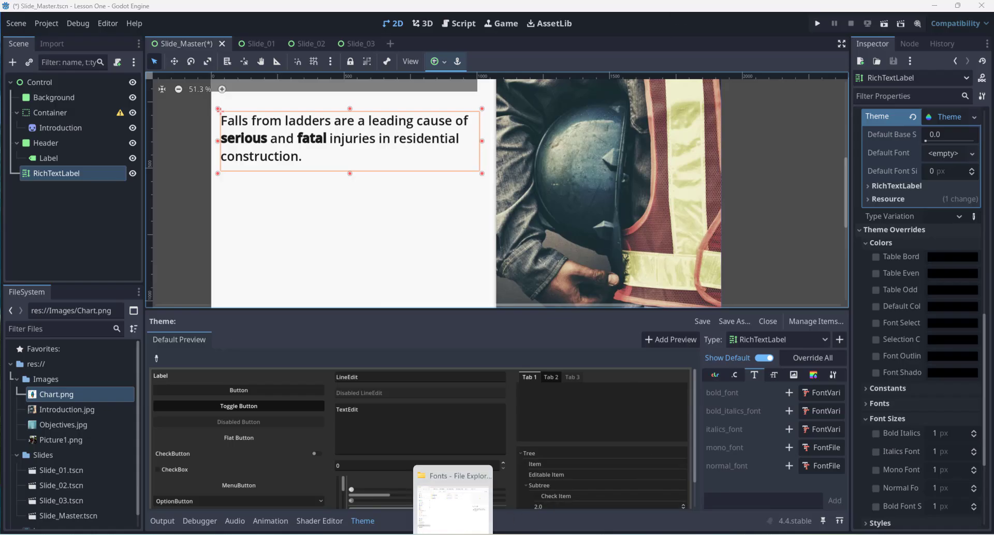
pyautogui.moveTo(544, 534)
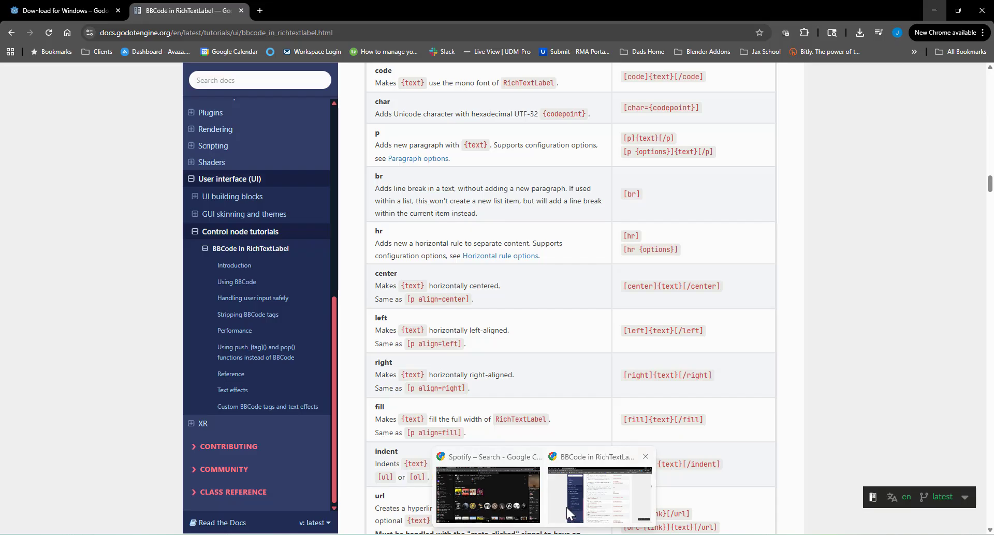
pyautogui.click(567, 508)
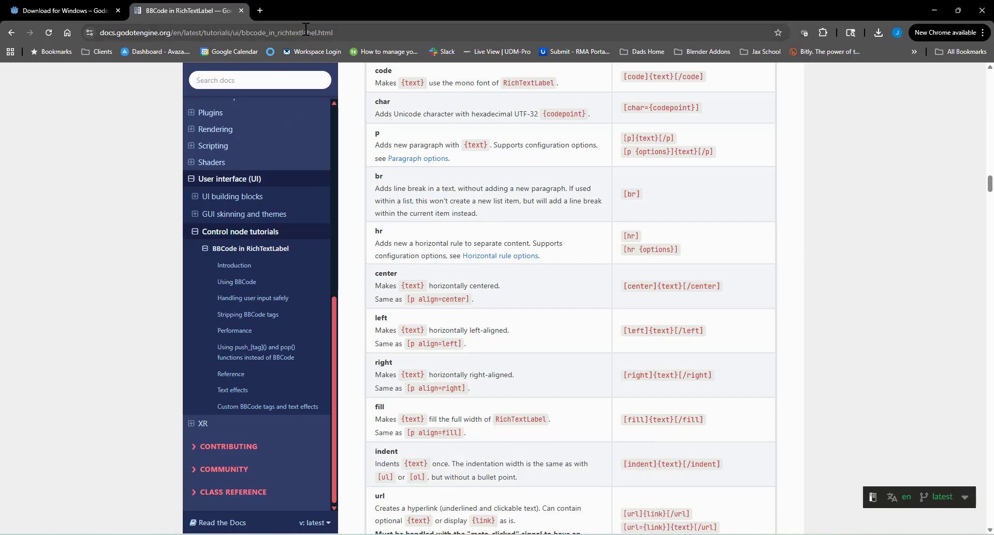
pyautogui.click(301, 30)
pyautogui.hotkey('ctrl', 'a')
pyautogui.write('google fonts')
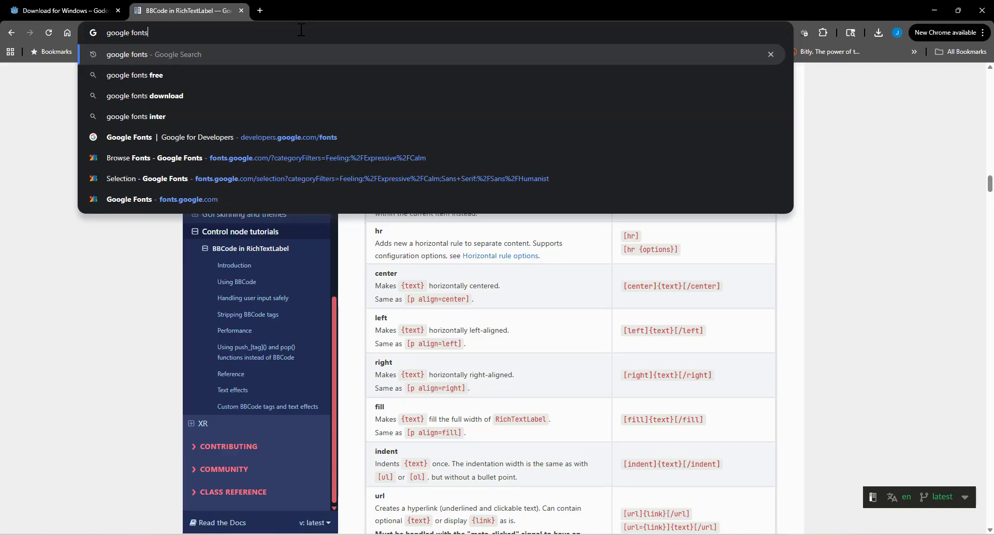
pyautogui.press('Return')
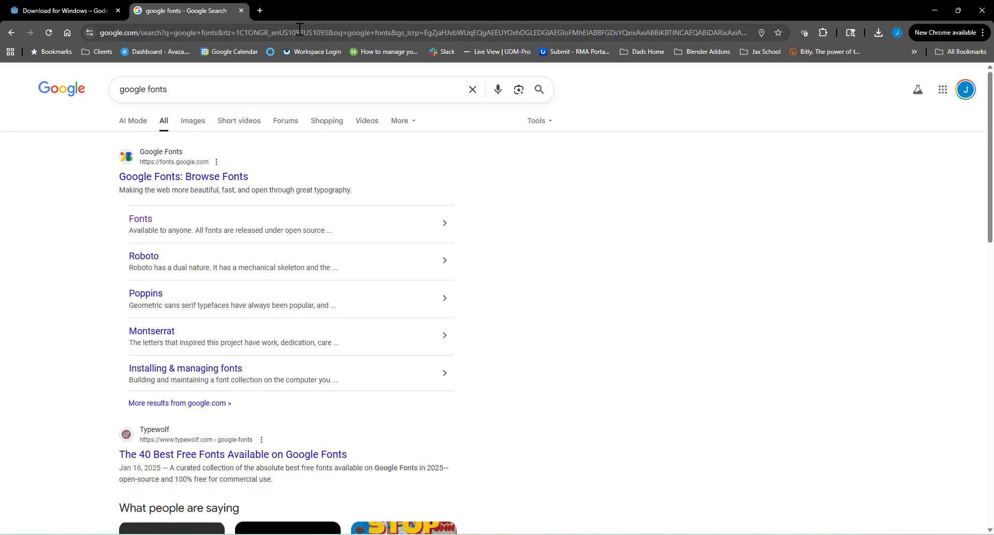
pyautogui.click(223, 179)
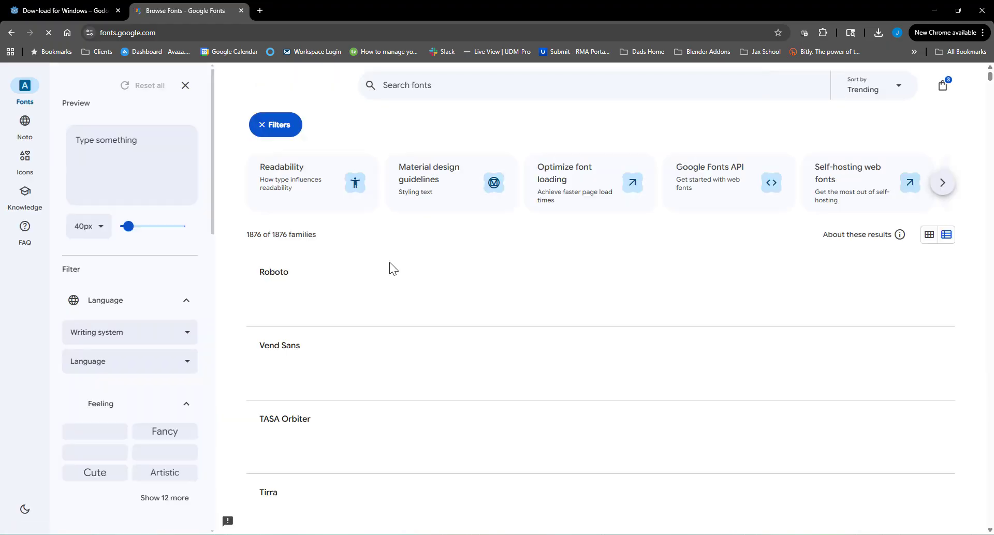
# - Browse the Google Fonts families and the filter categories such as Appearance, Serif and Sans Serif
pyautogui.scroll(-1, 415, 218)
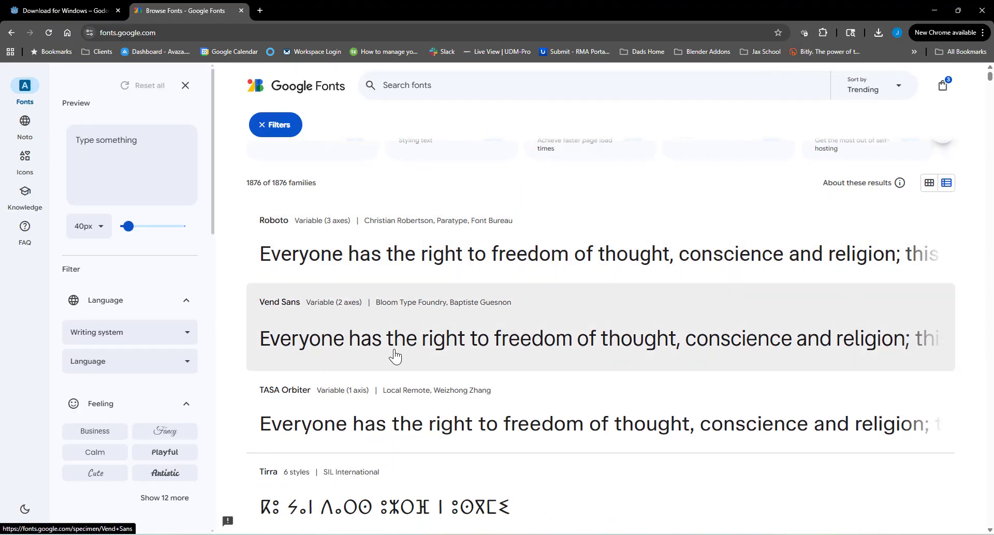
pyautogui.scroll(-2, 244, 360)
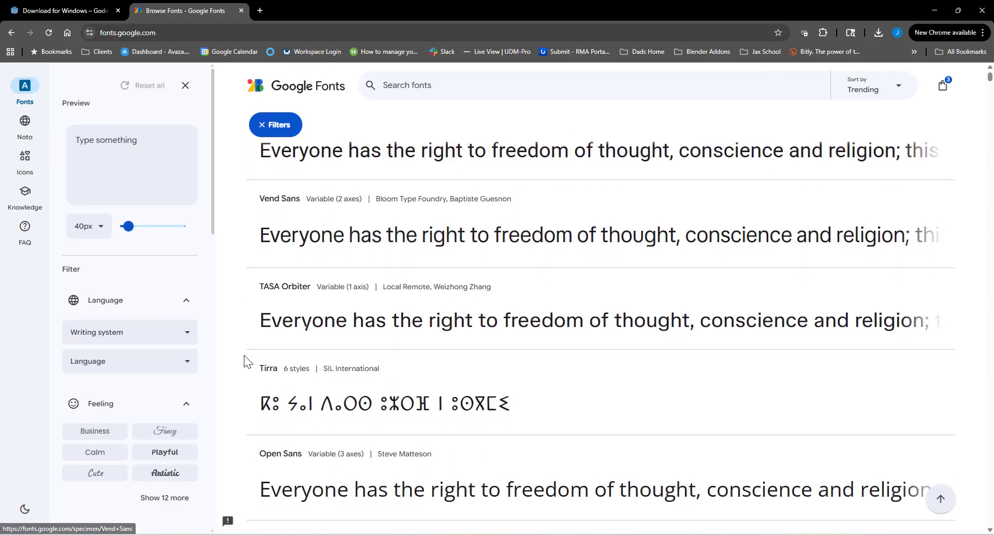
pyautogui.scroll(3, 243, 359)
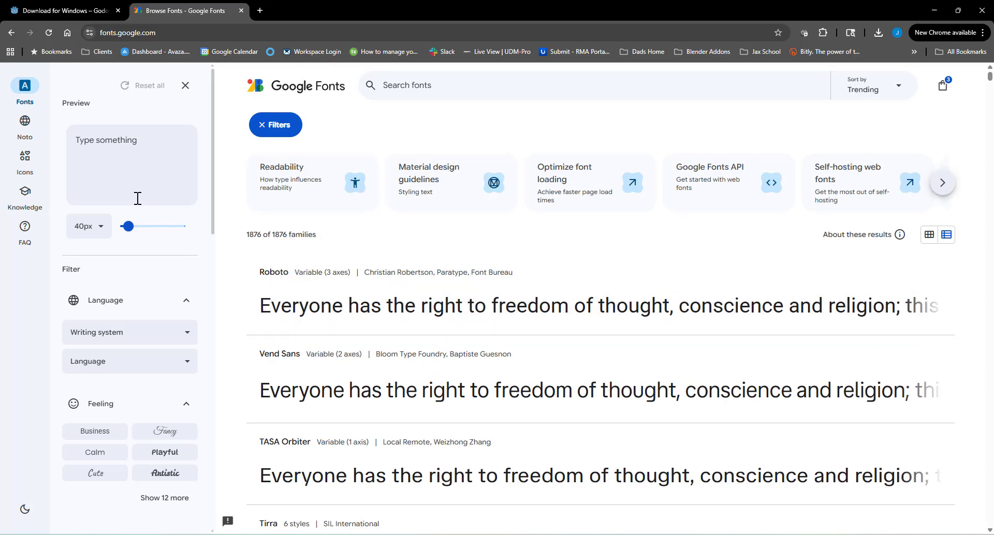
pyautogui.scroll(-2, 166, 368)
pyautogui.scroll(-8, 126, 376)
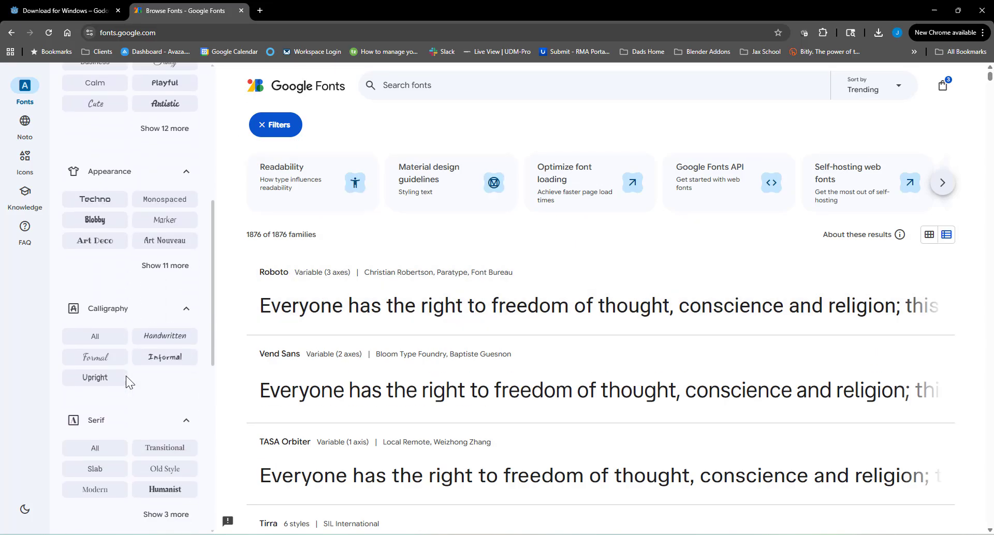
pyautogui.scroll(-5, 136, 293)
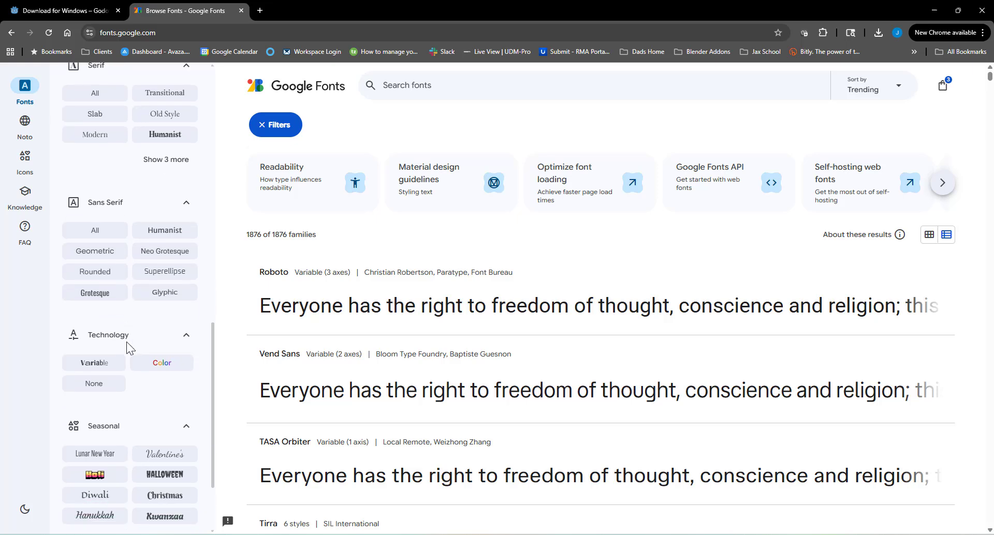
pyautogui.scroll(15, 126, 347)
# - Add the Roboto family to the font selection and review the download options of the selected families
pyautogui.click(304, 322)
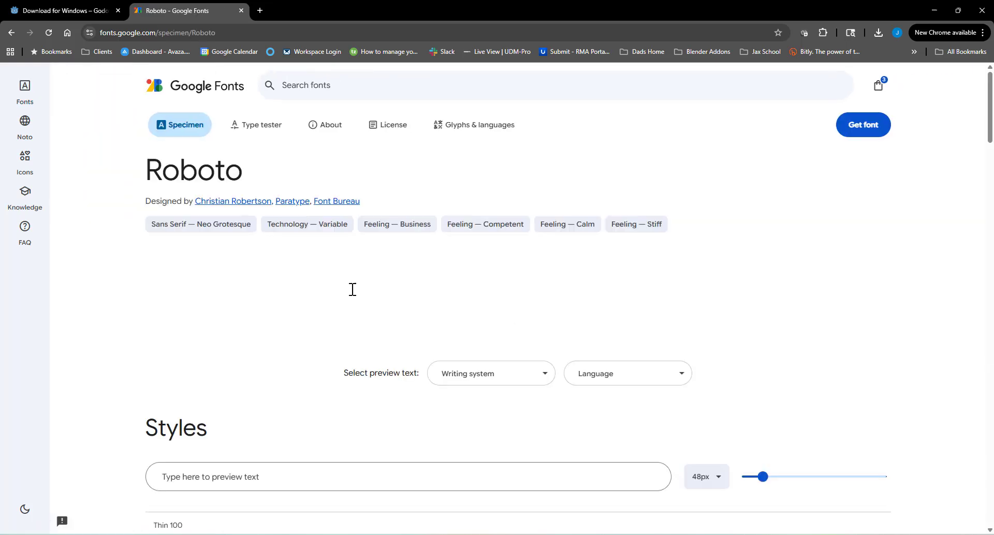
pyautogui.click(864, 129)
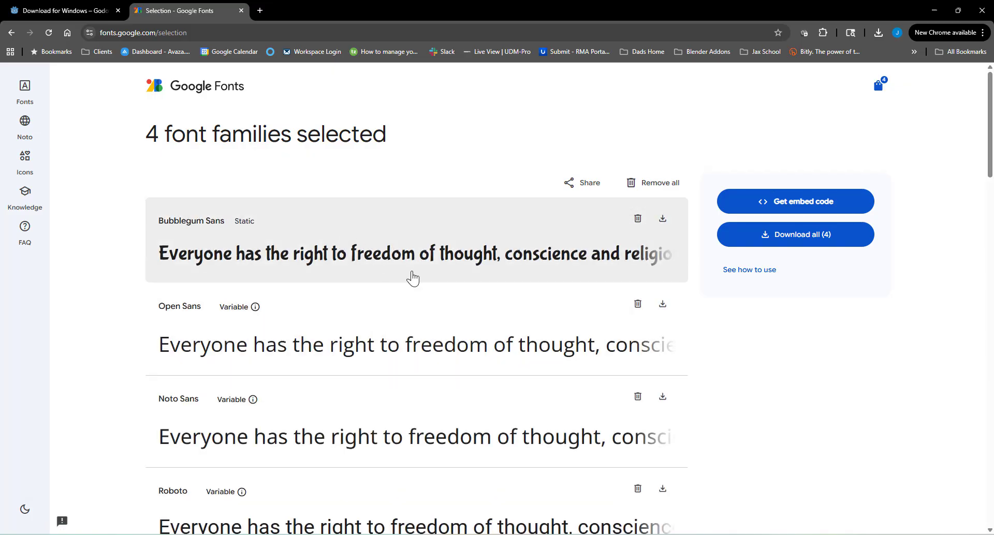
pyautogui.scroll(-2, 217, 191)
pyautogui.scroll(-2, 217, 192)
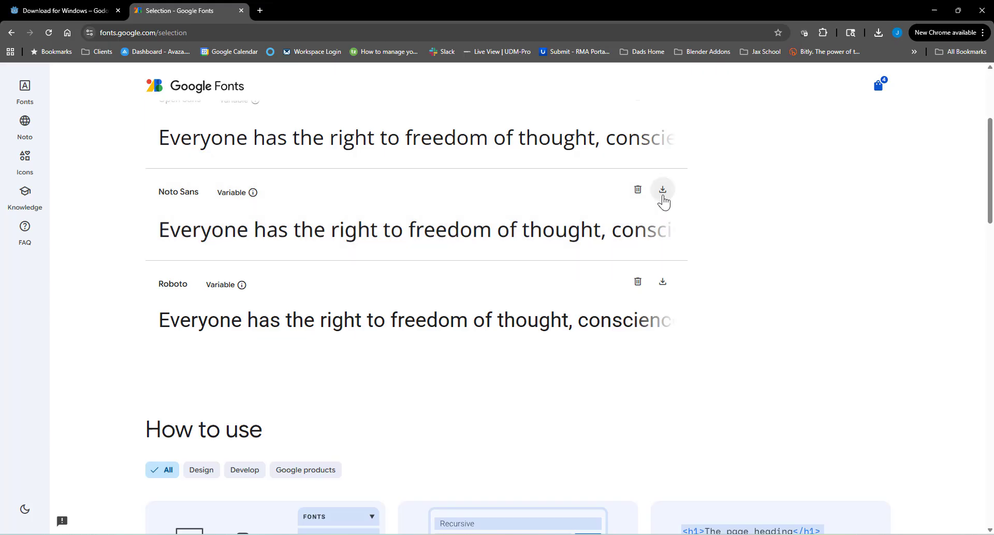
pyautogui.scroll(4, 647, 210)
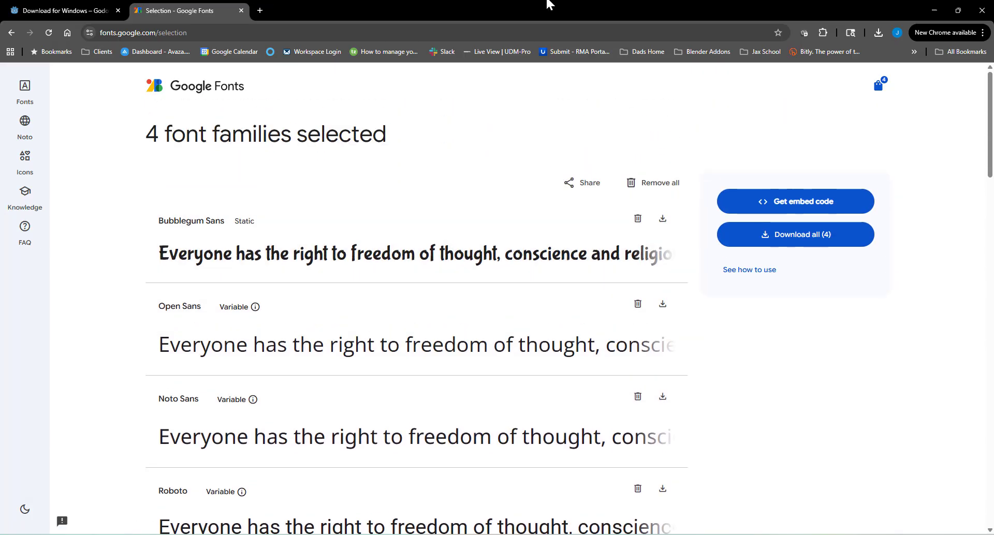
# - Return to Godot and create a folder named Fonts in the project root res://
pyautogui.click(933, 11)
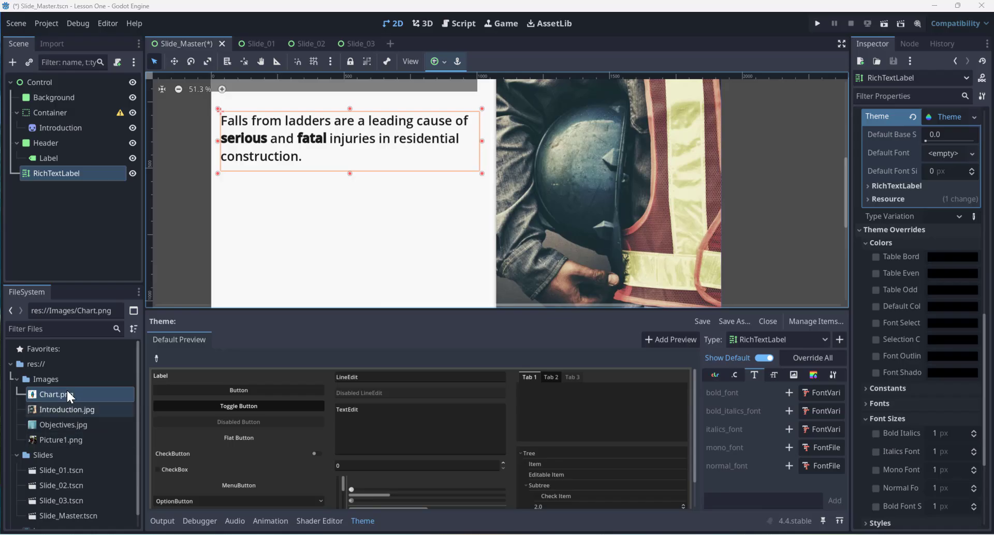
pyautogui.click(53, 362)
pyautogui.rightClick(62, 369)
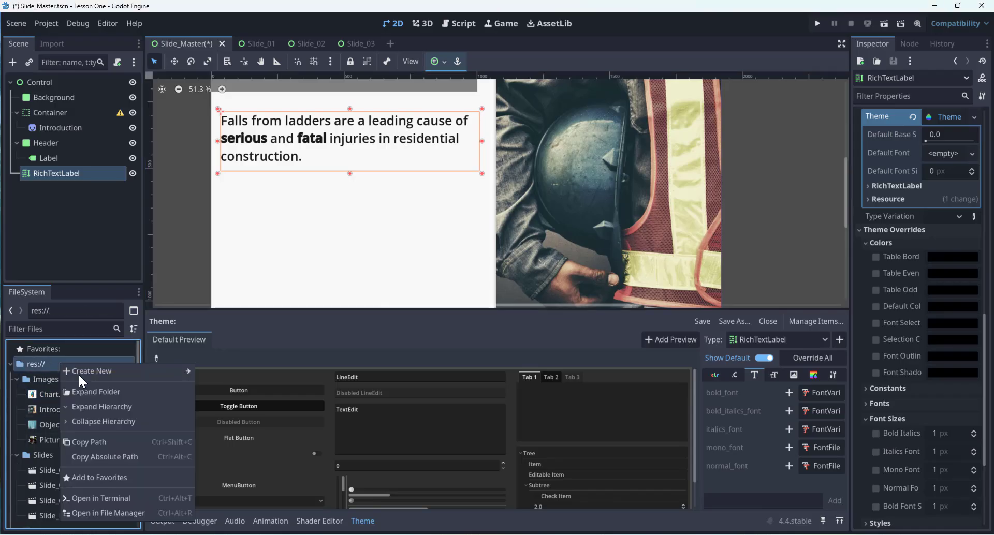
pyautogui.moveTo(99, 371)
pyautogui.click(225, 369)
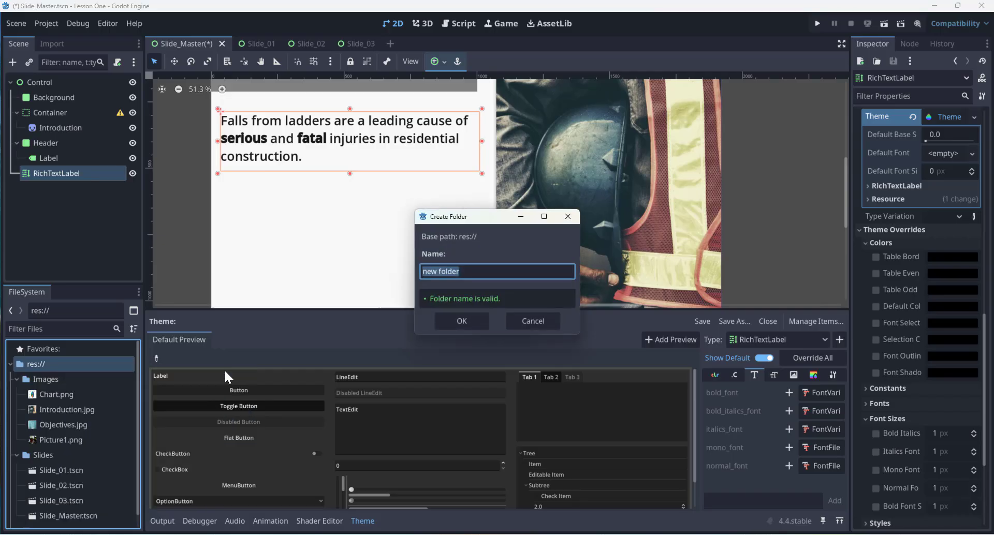
pyautogui.write('Fonts')
pyautogui.press('Return')
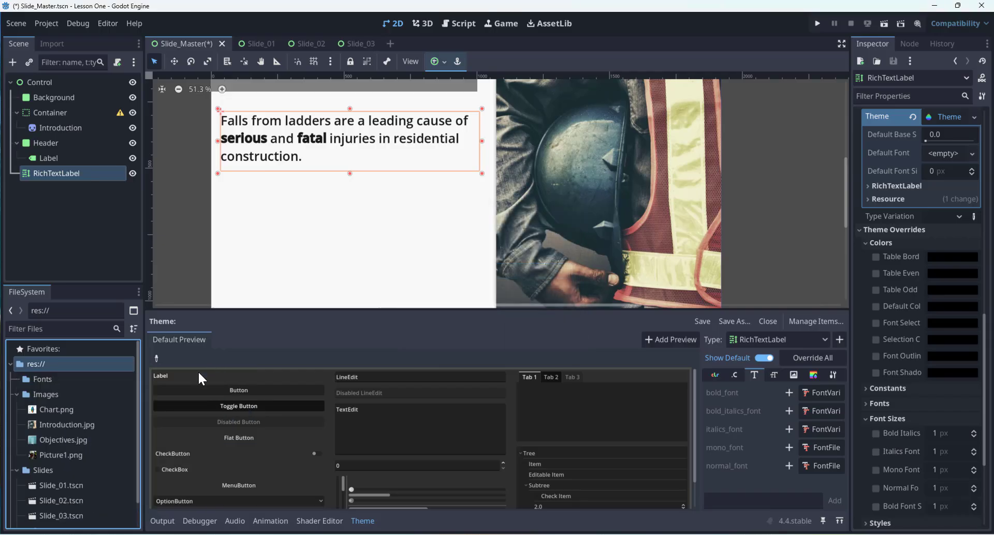
# - Expand the Fonts folder down to the static font files of Noto_Sans
pyautogui.click(60, 379)
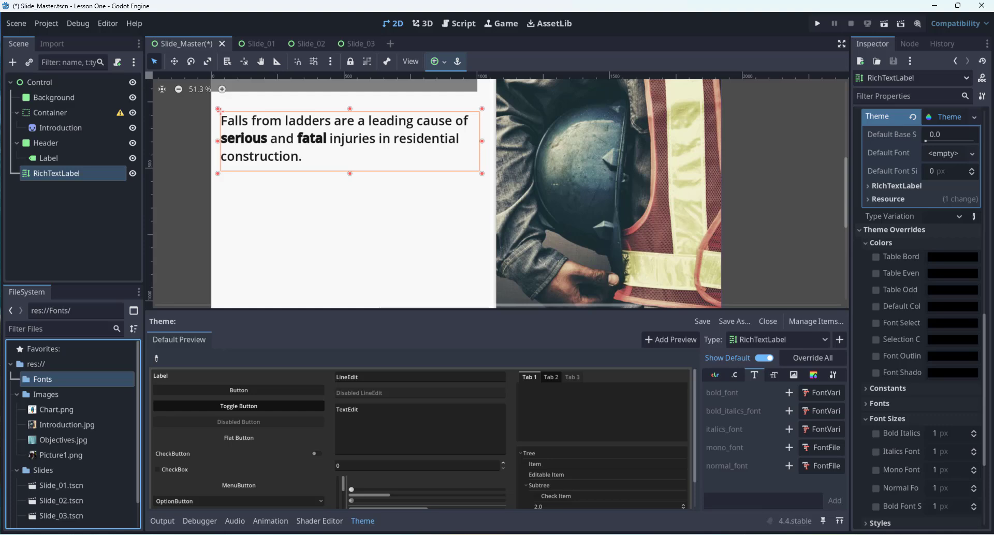
pyautogui.click(24, 380)
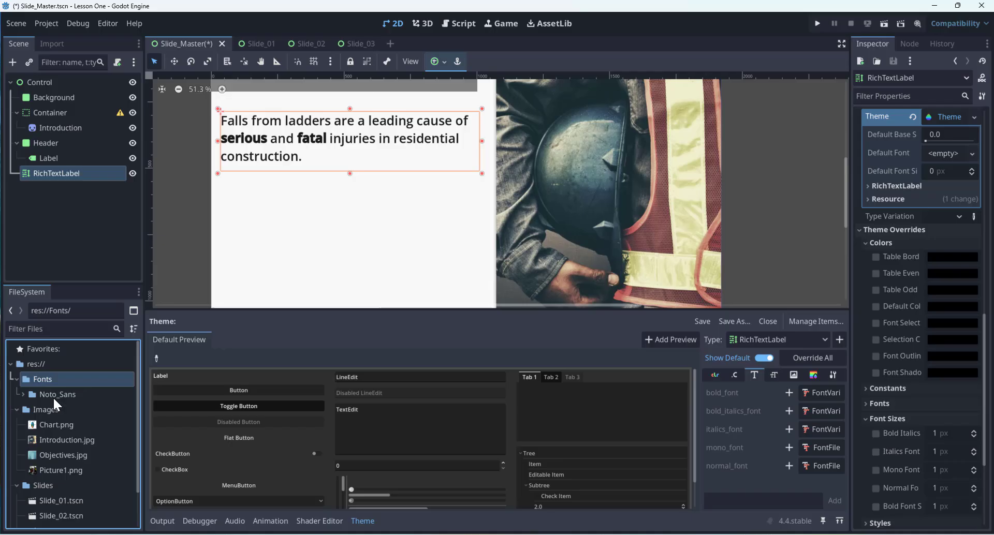
pyautogui.click(24, 395)
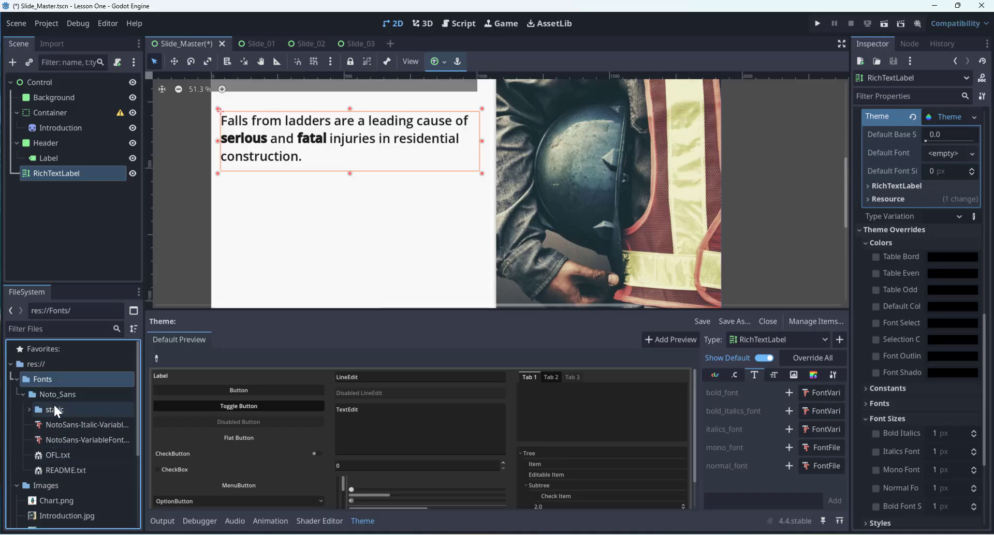
pyautogui.click(29, 409)
pyautogui.scroll(-1, 71, 446)
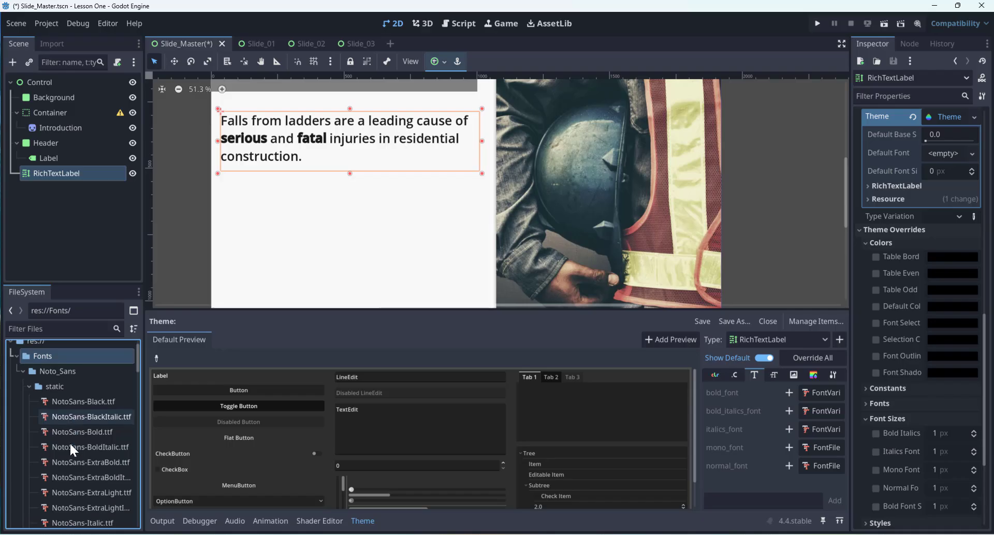
pyautogui.scroll(-4, 71, 446)
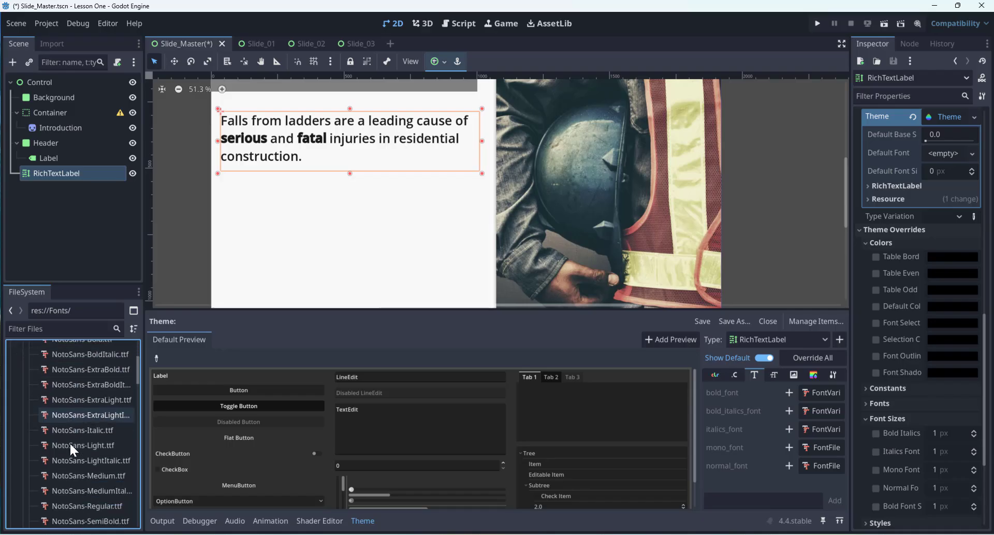
pyautogui.scroll(-1, 69, 442)
# - Override the RichTextLabel theme's normal_font with NotoSans-Regular.ttf from the static folder
pyautogui.click(67, 482)
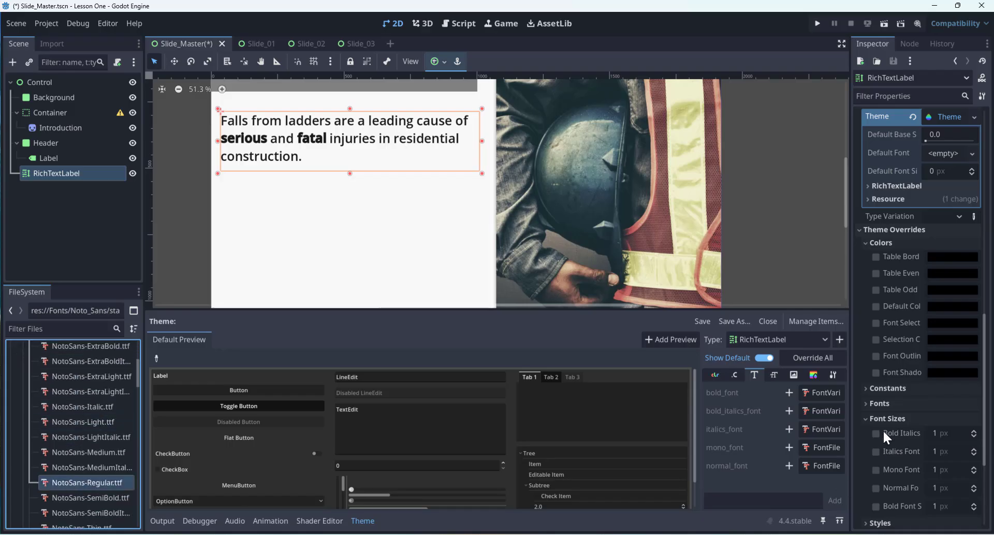
pyautogui.click(827, 466)
pyautogui.click(735, 485)
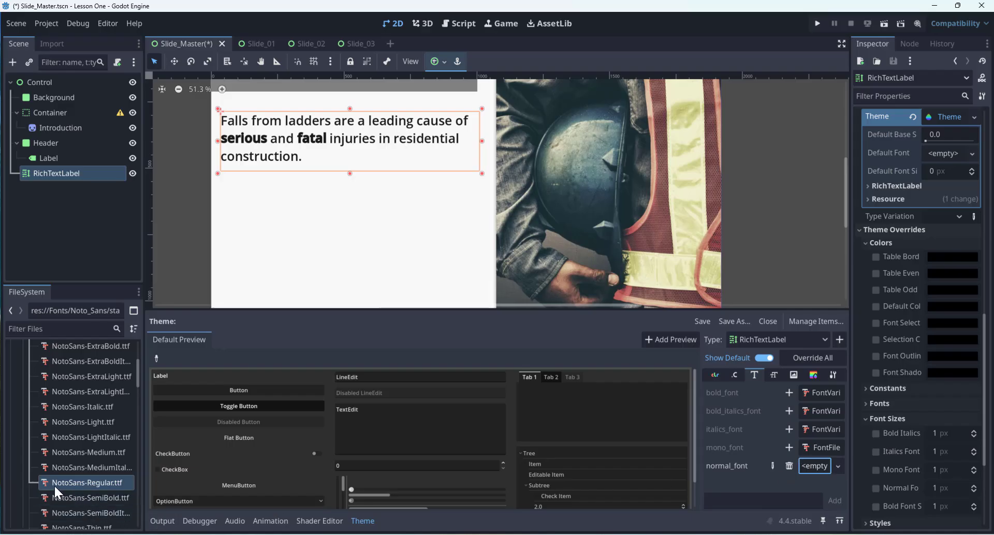
pyautogui.moveTo(54, 484); pyautogui.dragTo(812, 476)
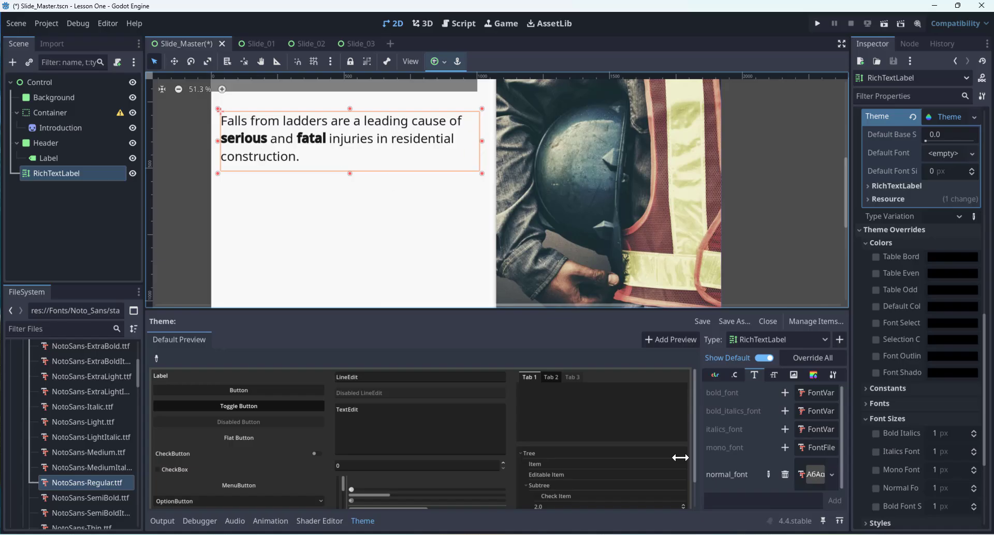
# - Override the theme's bold_font with NotoSans-Bold.ttf and its bold_italics_font with NotoSans-BoldItalic.ttf
pyautogui.click(785, 393)
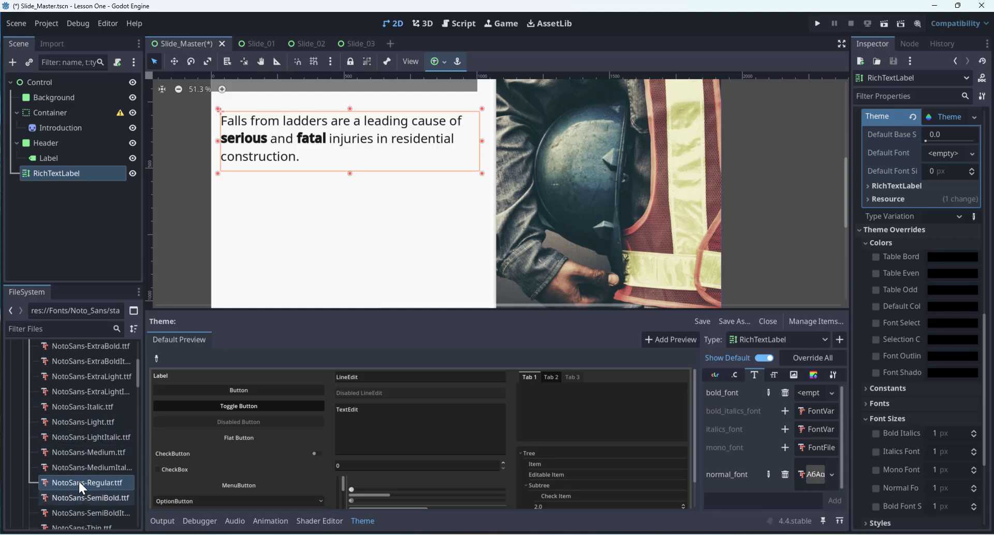
pyautogui.scroll(3, 78, 480)
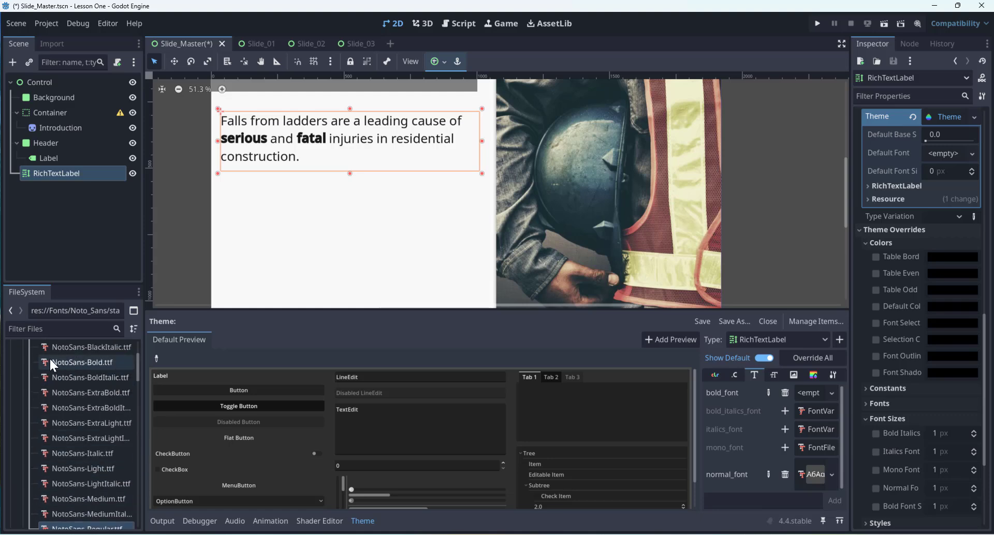
pyautogui.moveTo(50, 360); pyautogui.dragTo(809, 387)
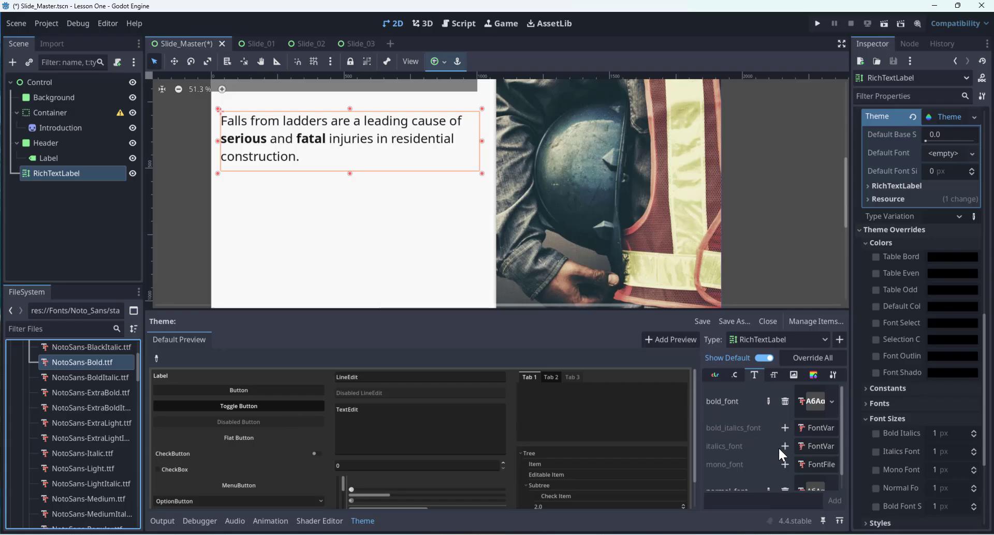
pyautogui.click(786, 427)
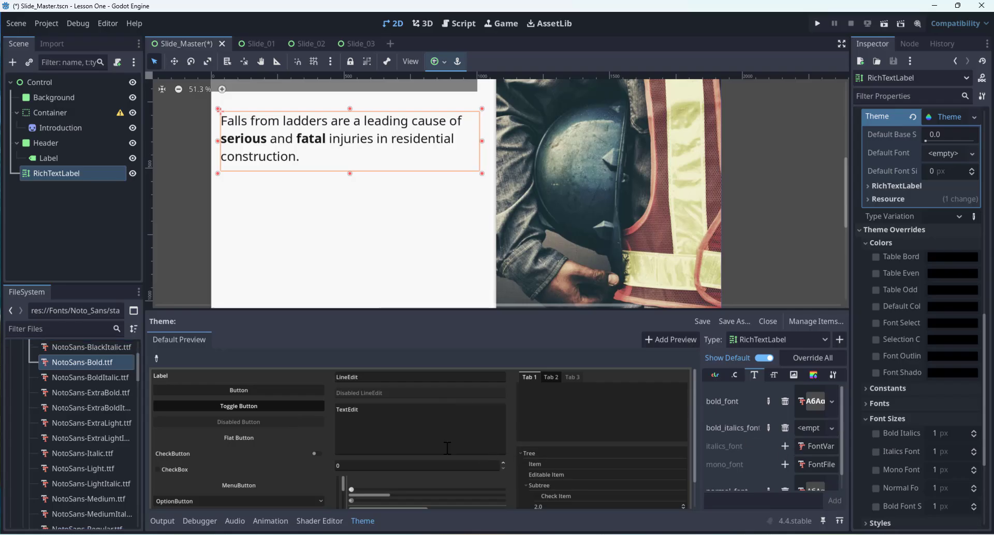
pyautogui.moveTo(69, 377); pyautogui.dragTo(809, 422)
# - Override the theme's italics_font with NotoSans-Italic.ttf
pyautogui.scroll(-1, 766, 455)
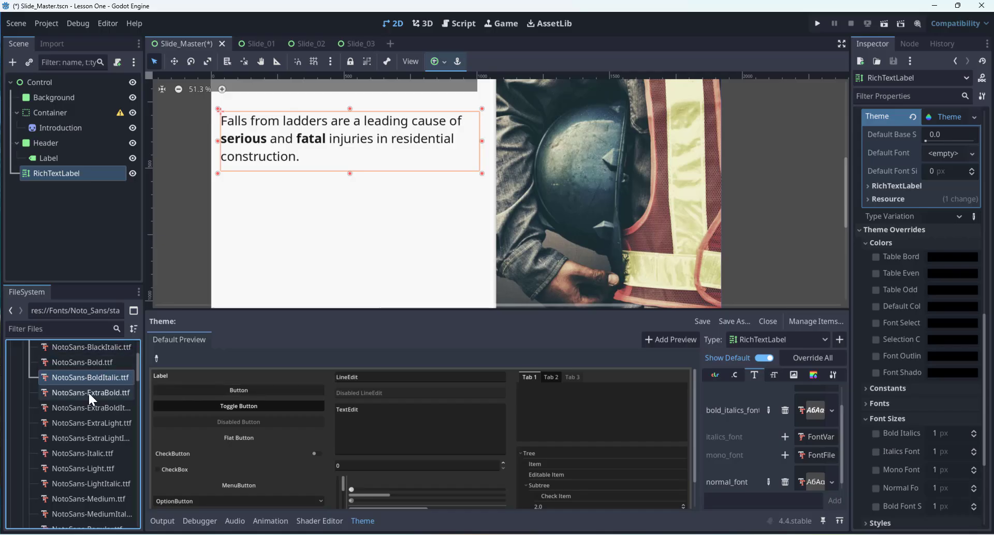
pyautogui.click(785, 437)
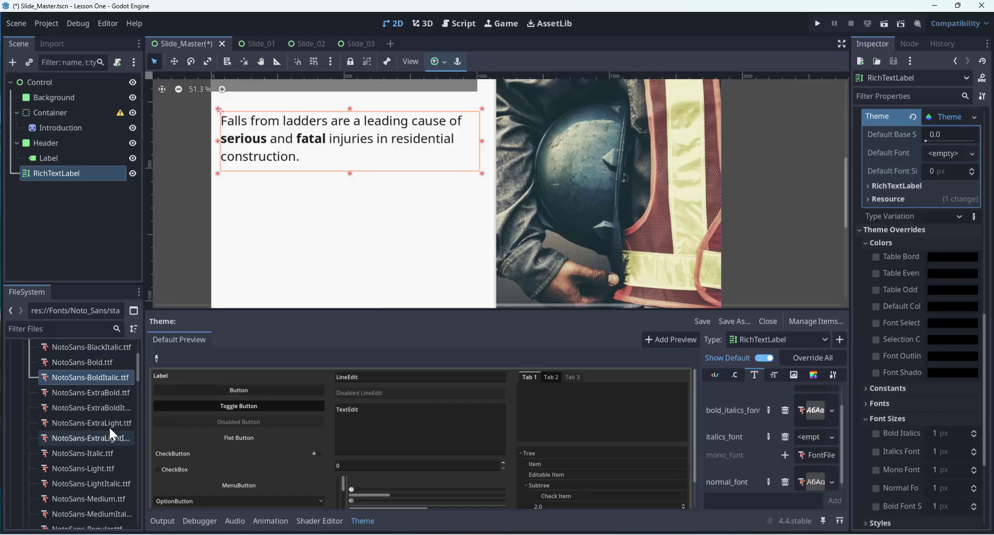
pyautogui.scroll(-1, 73, 437)
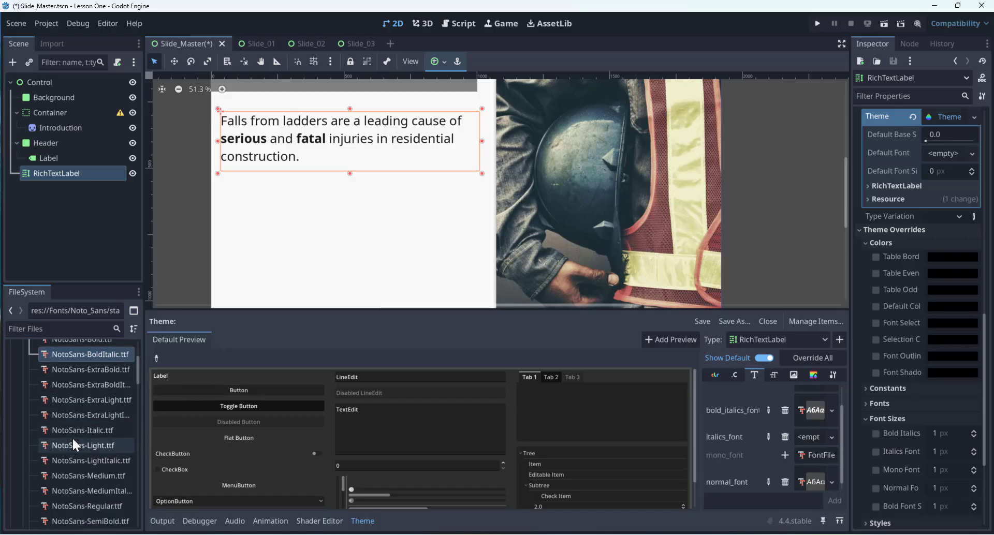
pyautogui.moveTo(51, 434); pyautogui.dragTo(812, 438)
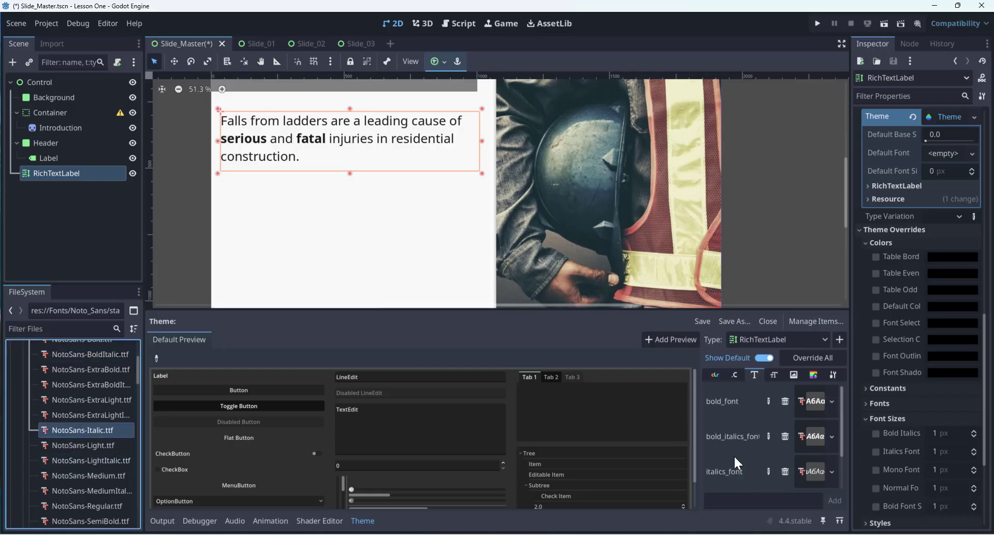
# - Review the RichTextLabel theme's font overrides and other item categories, and look at Slide_03 for comparison
pyautogui.scroll(-3, 734, 455)
pyautogui.scroll(-2, 734, 455)
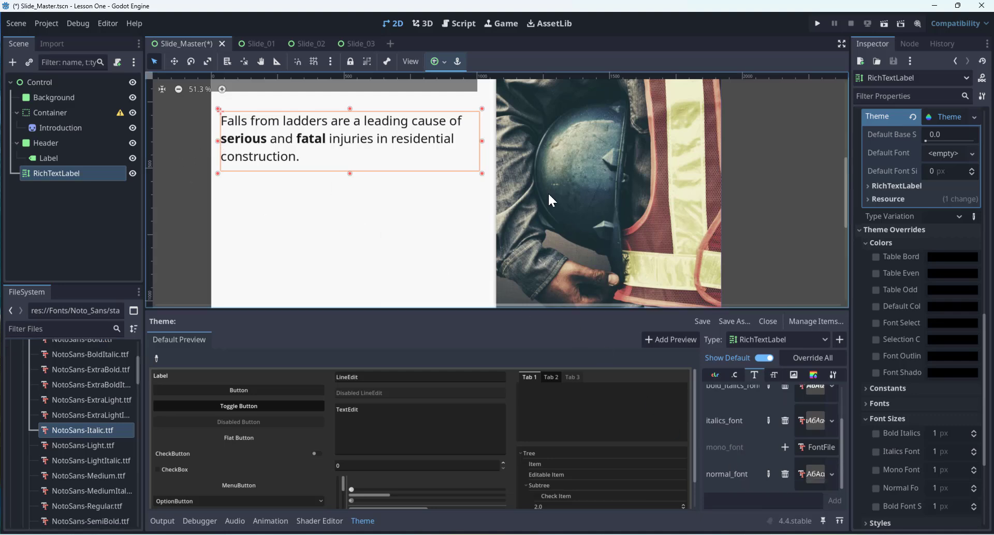
pyautogui.click(270, 42)
pyautogui.click(309, 42)
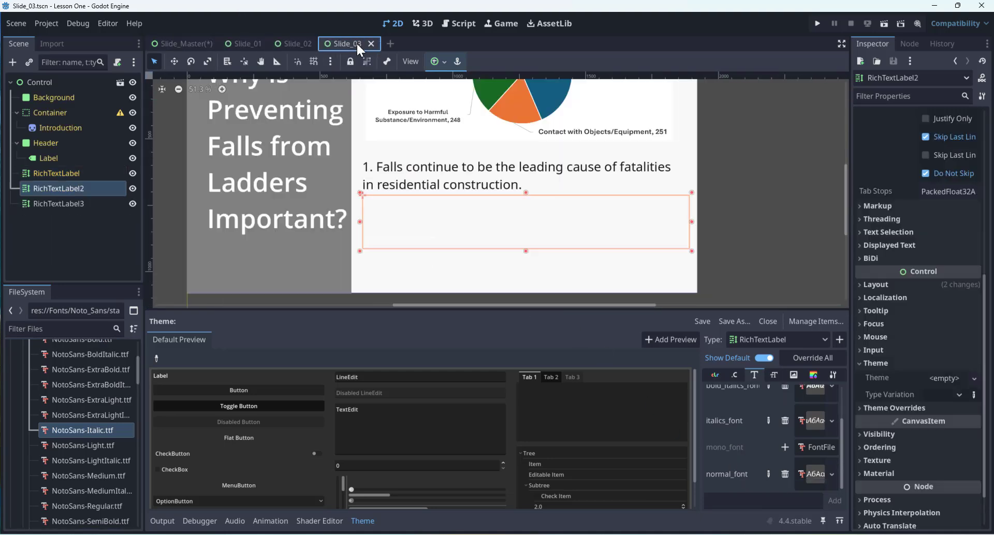
pyautogui.click(182, 44)
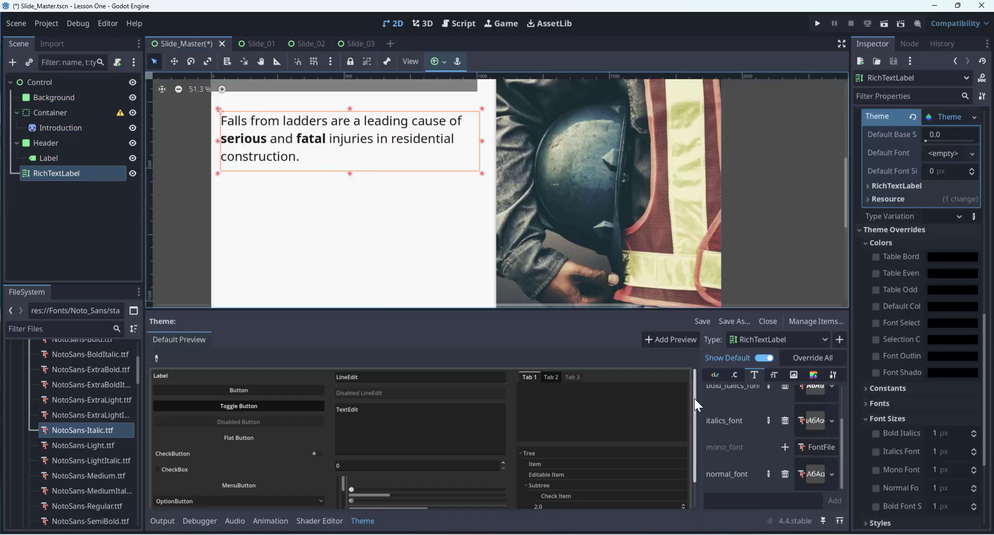
pyautogui.moveTo(698, 409); pyautogui.dragTo(652, 409)
pyautogui.click(769, 203)
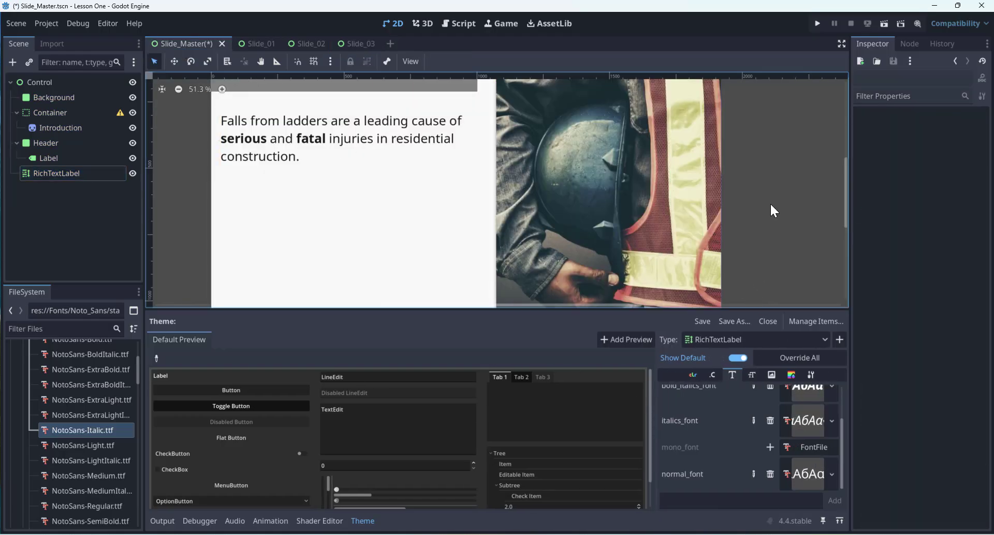
pyautogui.scroll(2, 769, 202)
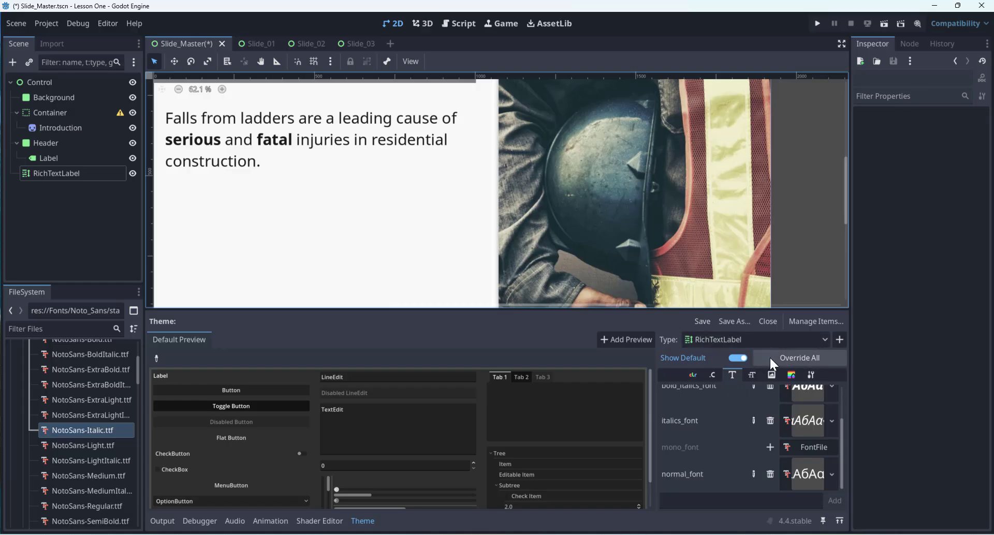
pyautogui.click(753, 375)
pyautogui.click(777, 376)
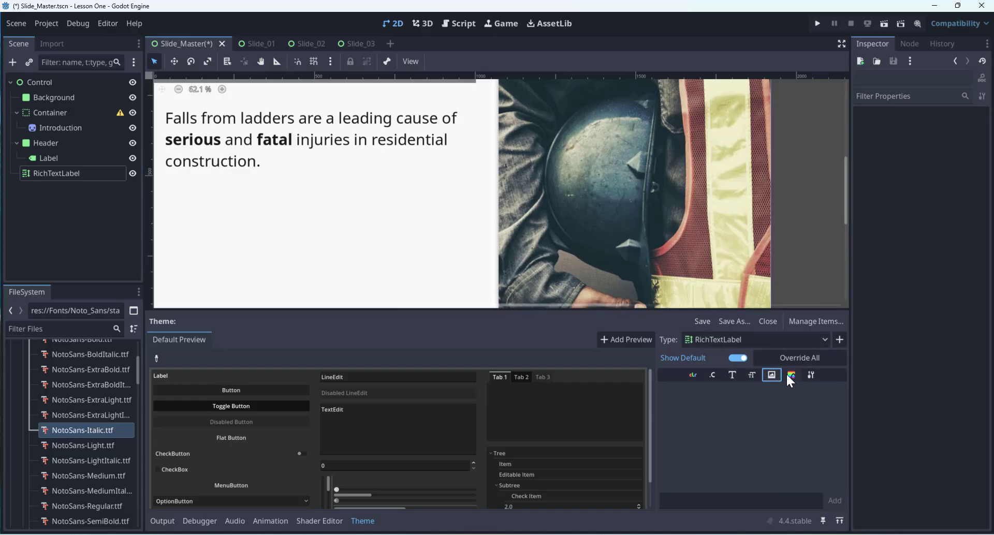
pyautogui.click(792, 375)
pyautogui.click(811, 375)
pyautogui.click(733, 376)
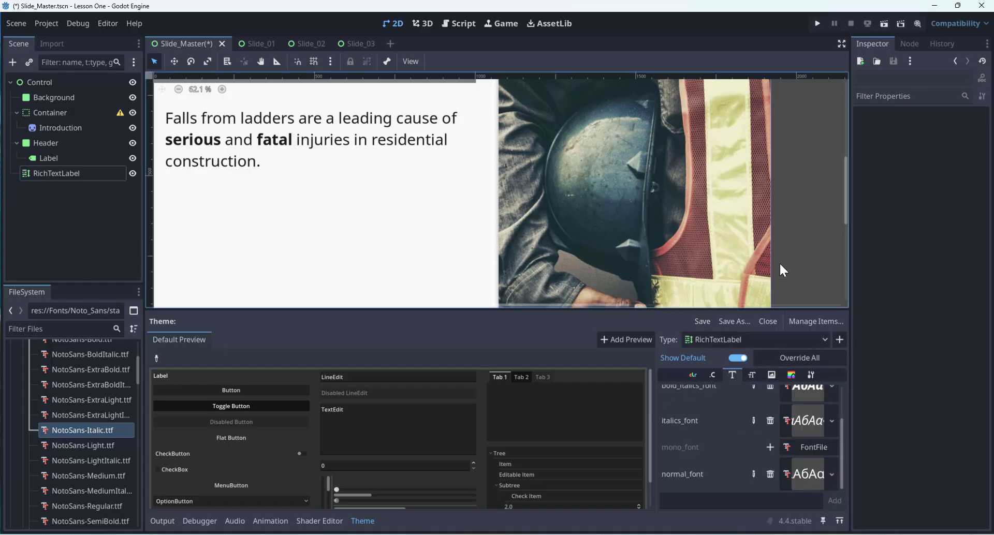
# - Save the theme and start saving it as a separate resource, creating a folder named Theme under res://
pyautogui.moveTo(354, 221); pyautogui.dragTo(396, 225, button='middle')
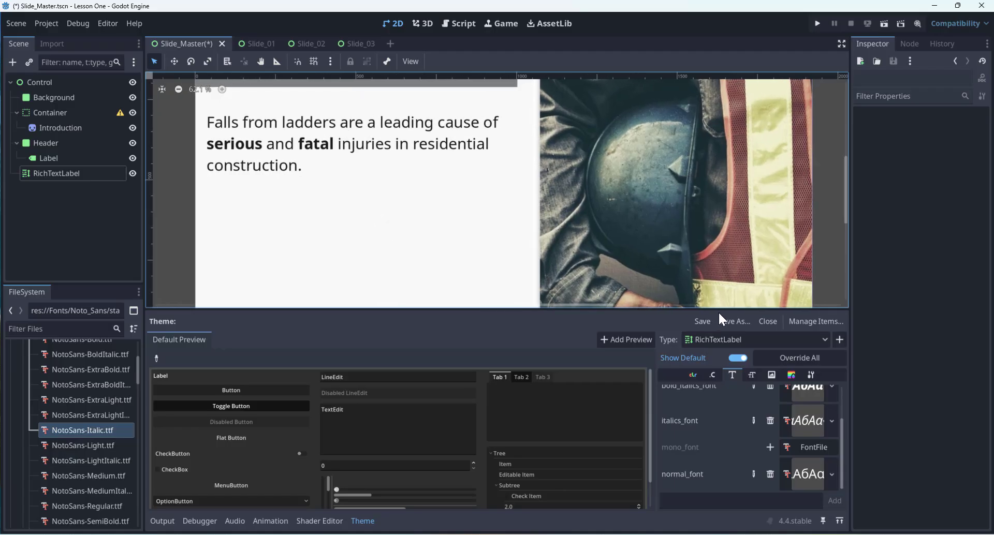
pyautogui.click(703, 322)
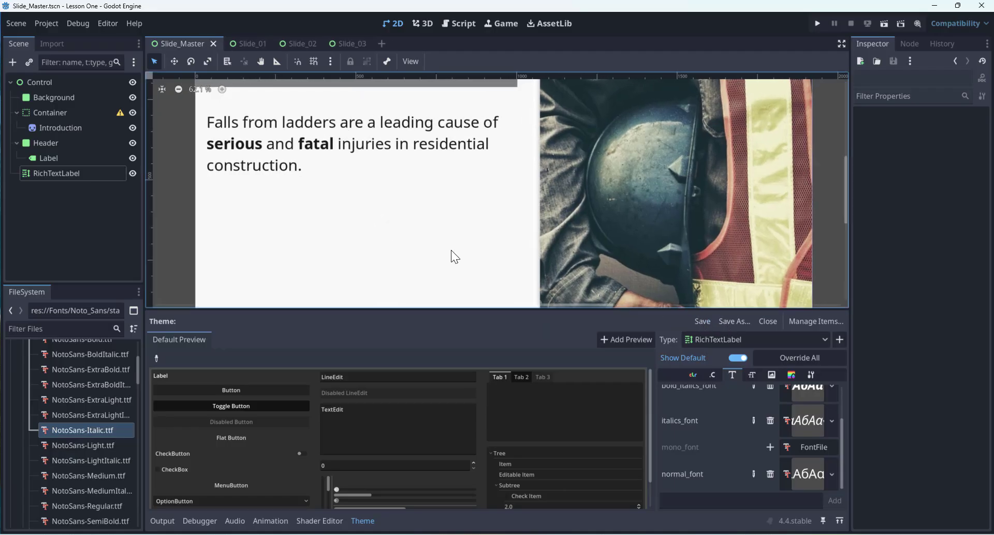
pyautogui.click(734, 322)
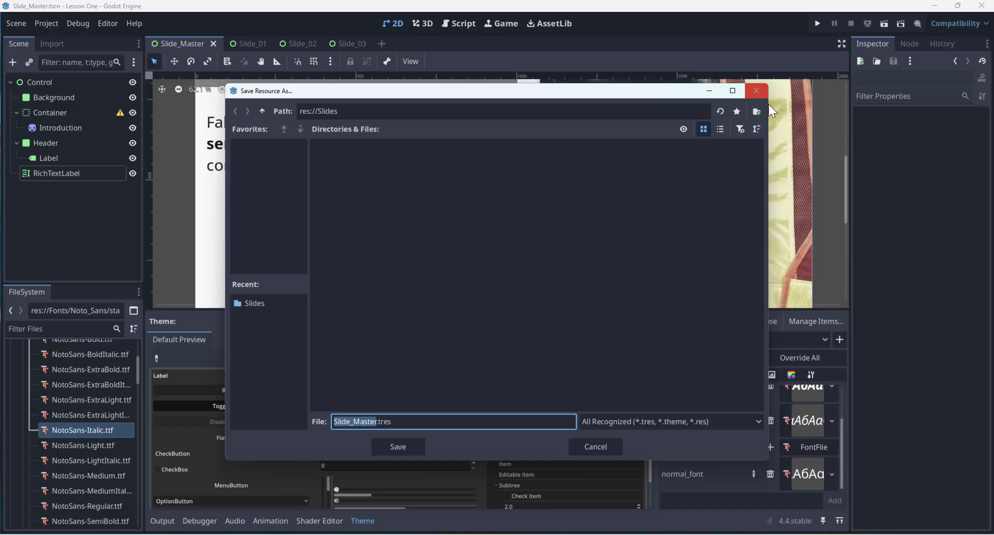
pyautogui.click(261, 115)
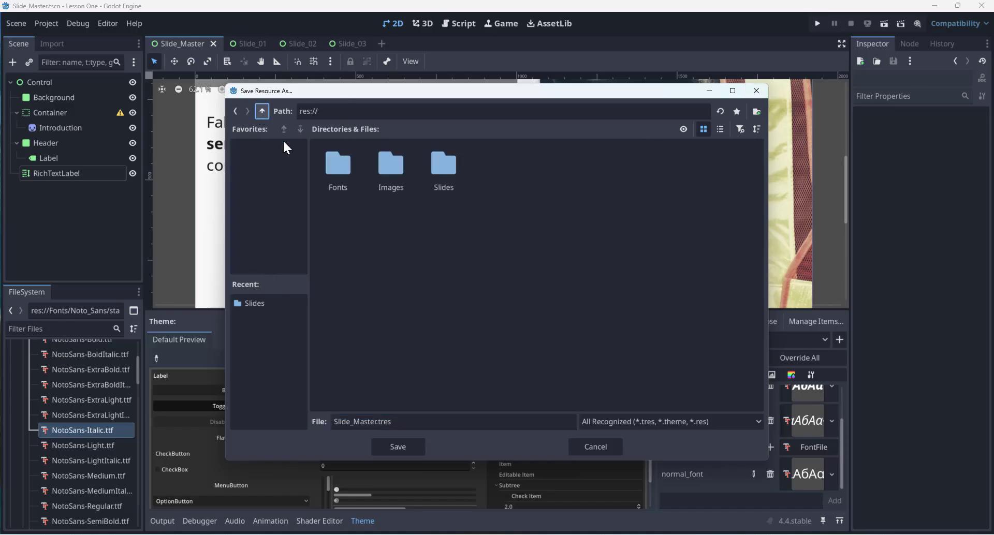
pyautogui.click(757, 112)
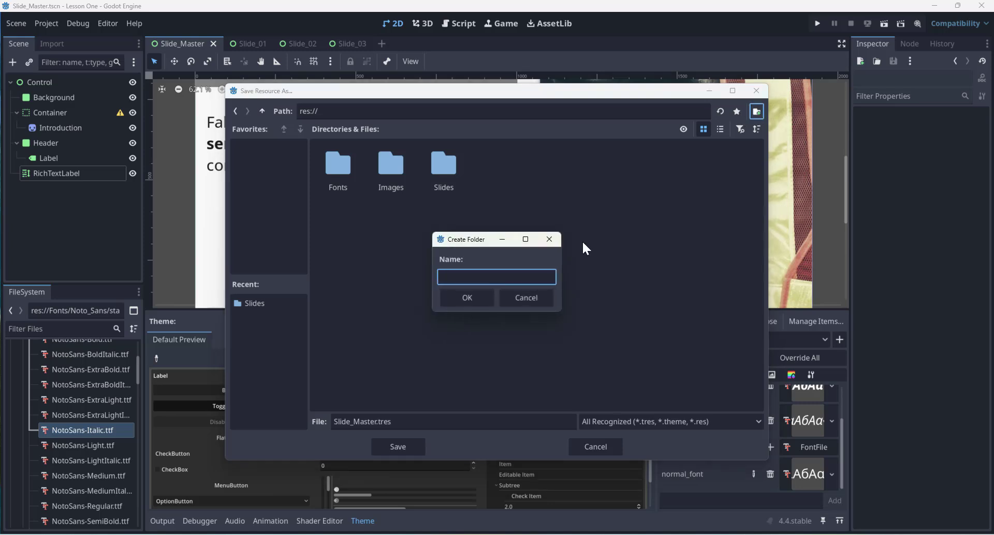
pyautogui.write('Theme')
pyautogui.press('Return')
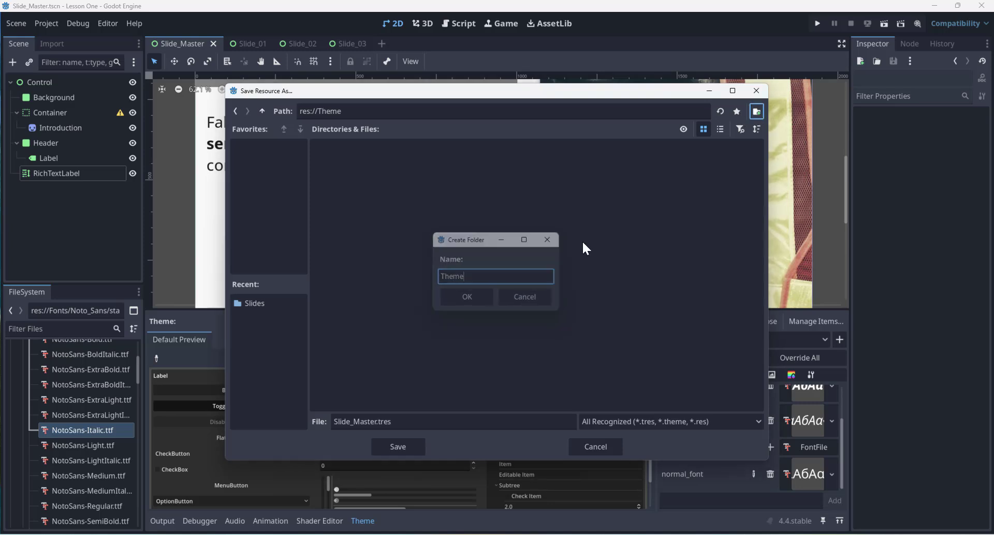
# - Name the theme resource My_Themetres.tres and save it in the Theme folder
pyautogui.click(361, 420)
pyautogui.moveTo(378, 420); pyautogui.dragTo(287, 423)
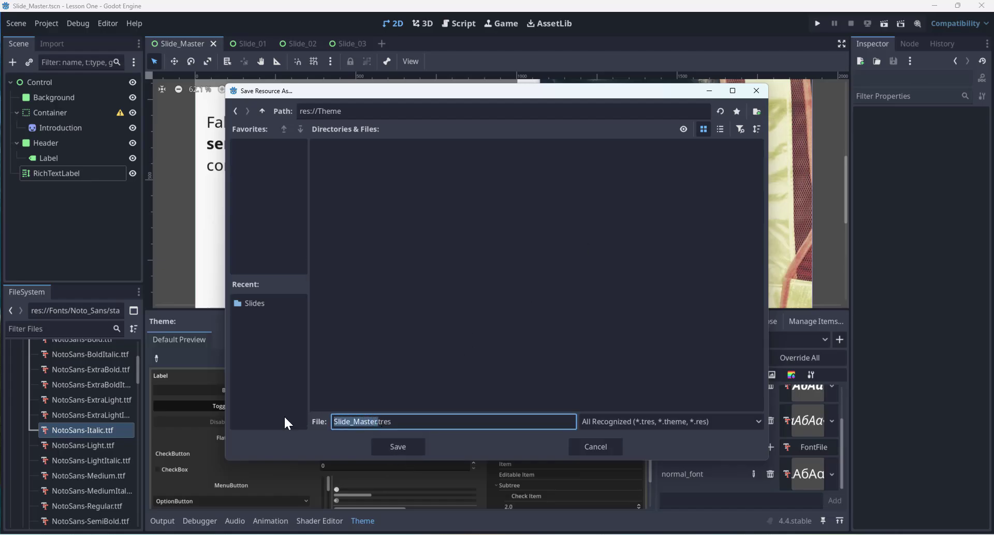
pyautogui.press('BackSpace')
pyautogui.write('My_')
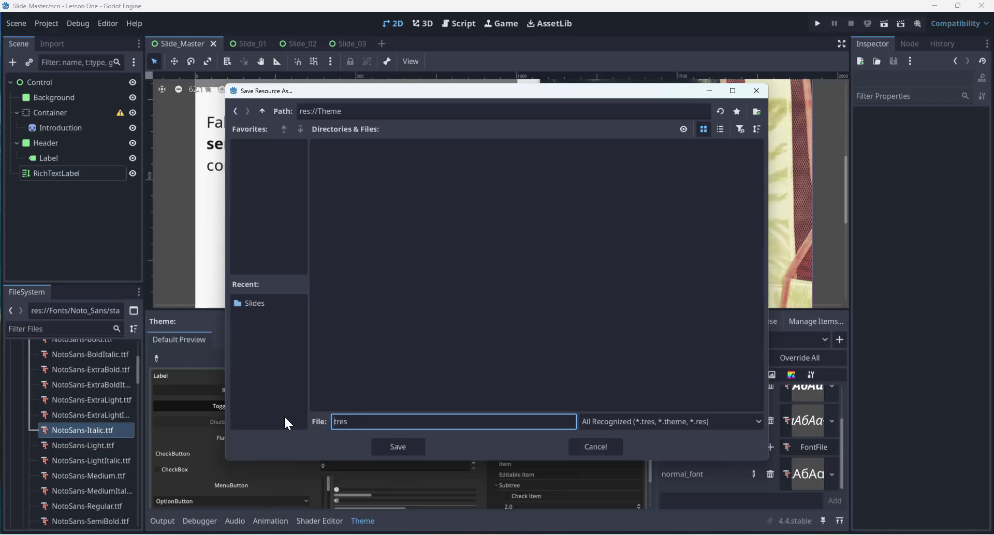
pyautogui.write('Theme')
pyautogui.press('Return')
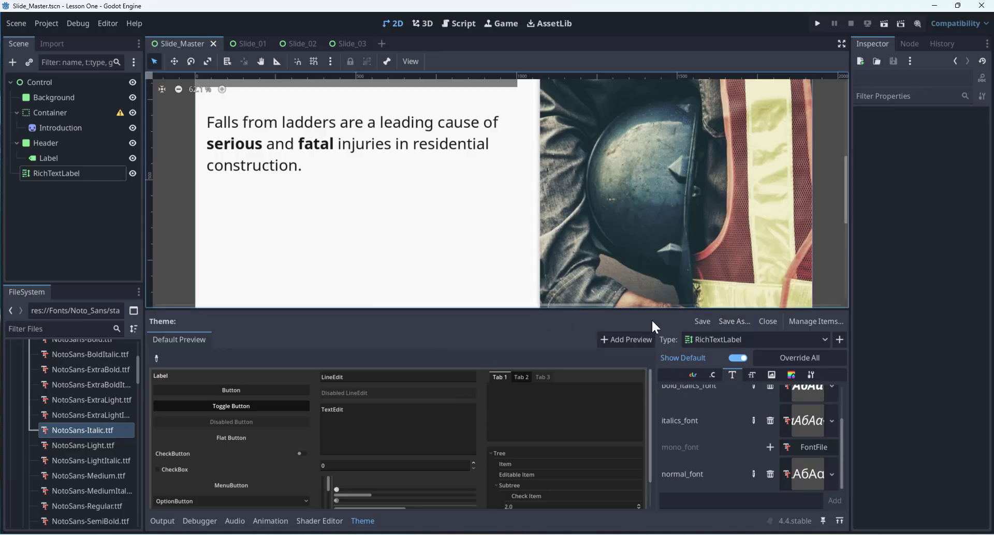
# - On Slide_01, quick-load My_Themetres.tres as the theme of RichTextLabel4
pyautogui.scroll(-4, 379, 224)
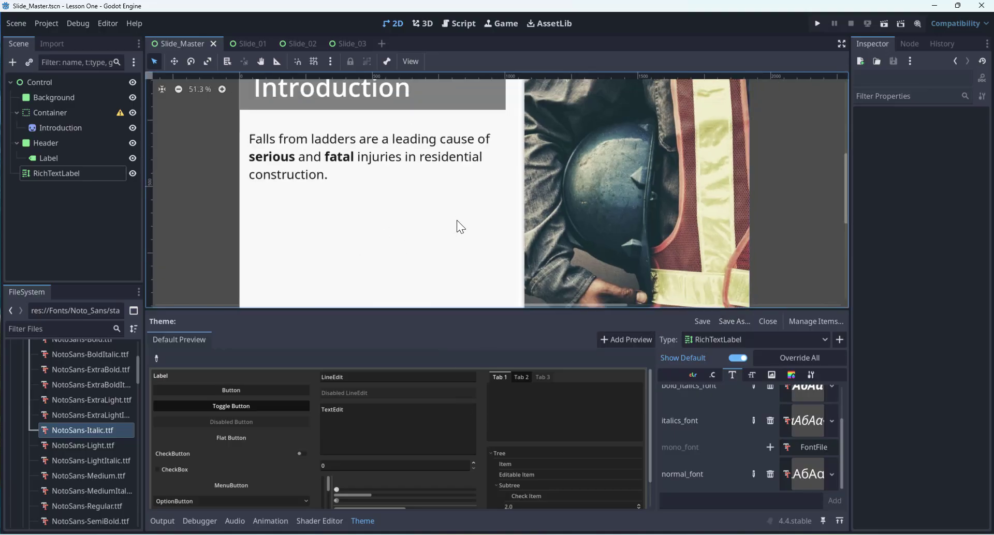
pyautogui.moveTo(578, 227); pyautogui.dragTo(540, 233, button='middle')
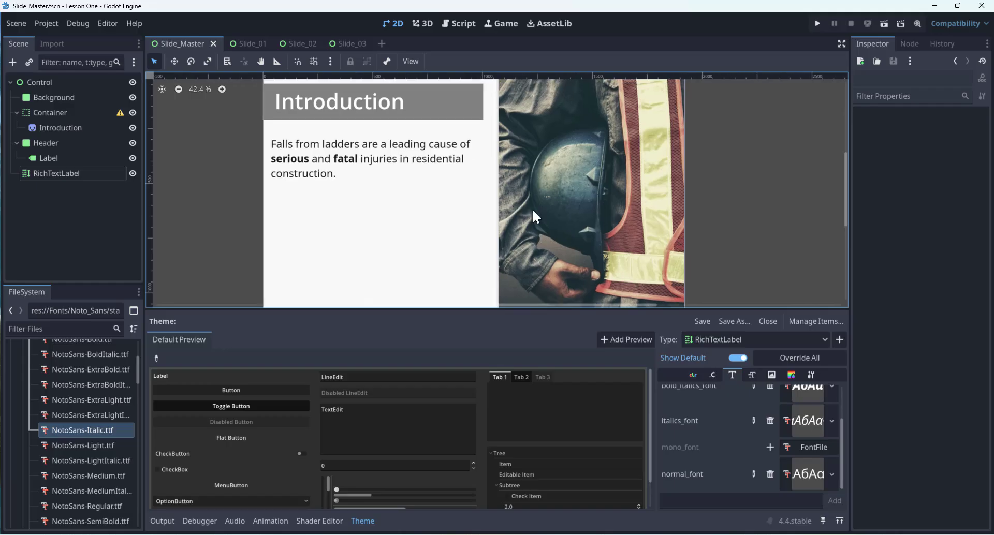
pyautogui.click(251, 43)
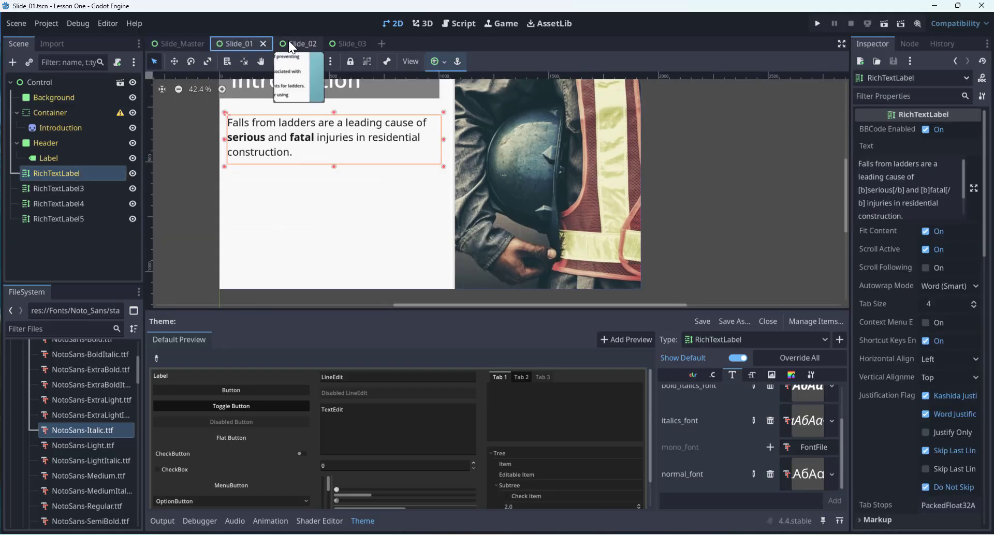
pyautogui.click(303, 186)
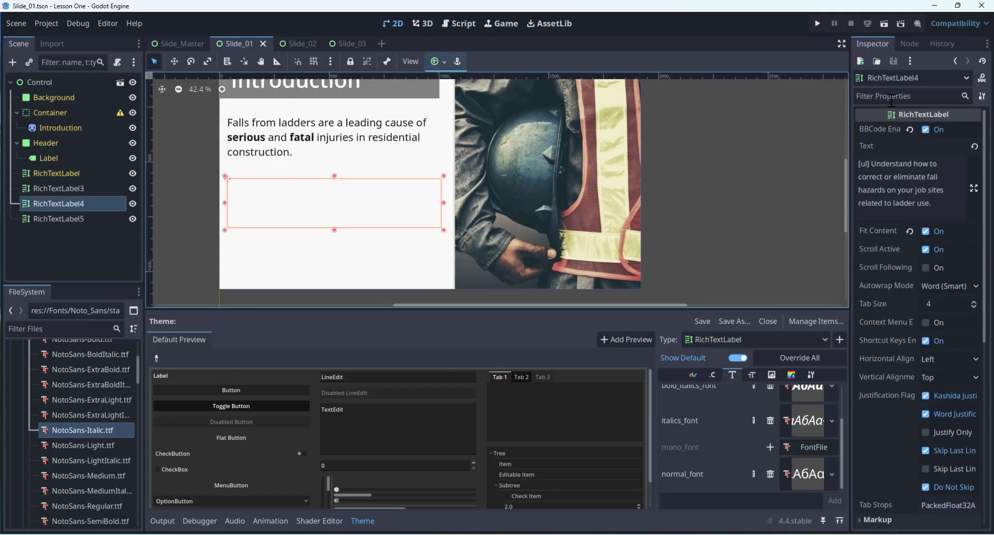
pyautogui.scroll(-5, 890, 342)
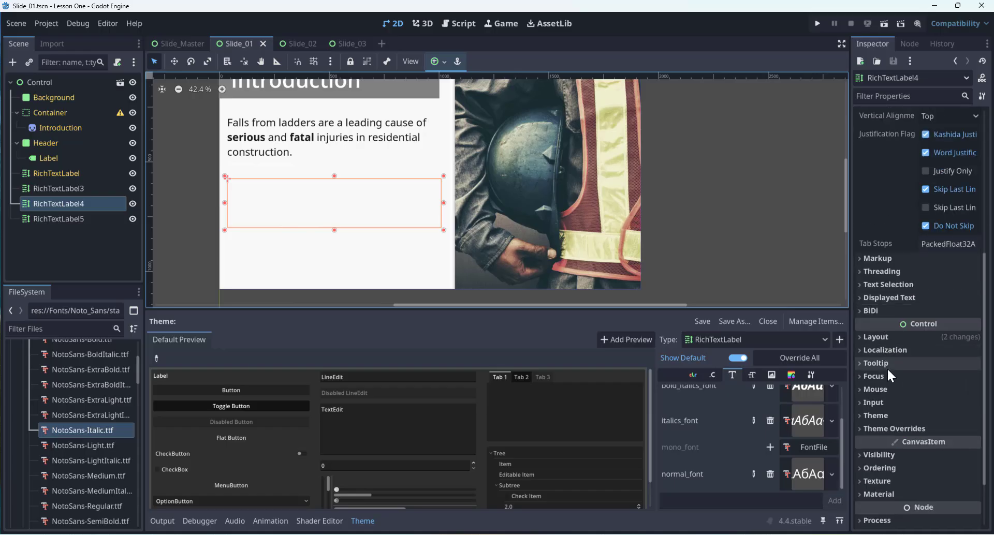
pyautogui.click(873, 416)
pyautogui.click(973, 431)
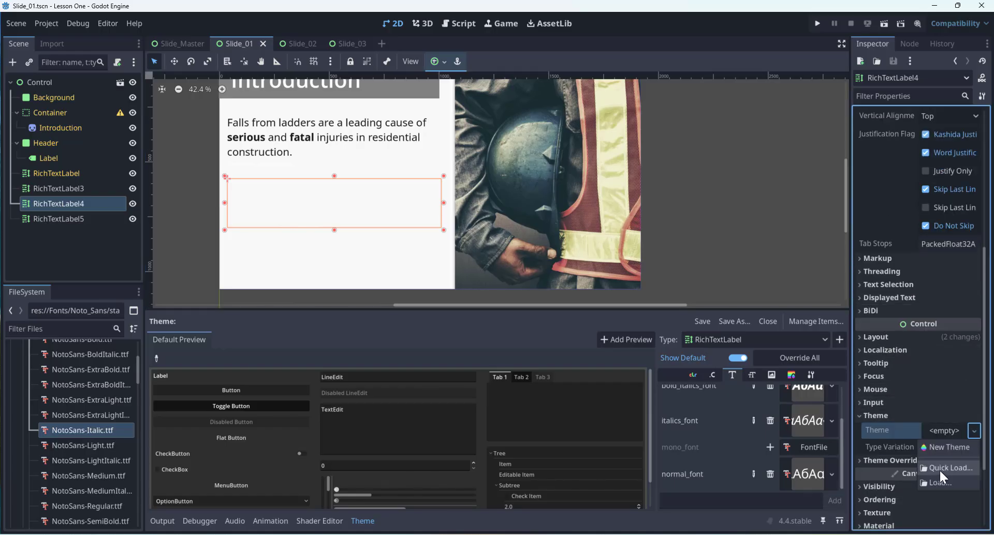
pyautogui.click(939, 468)
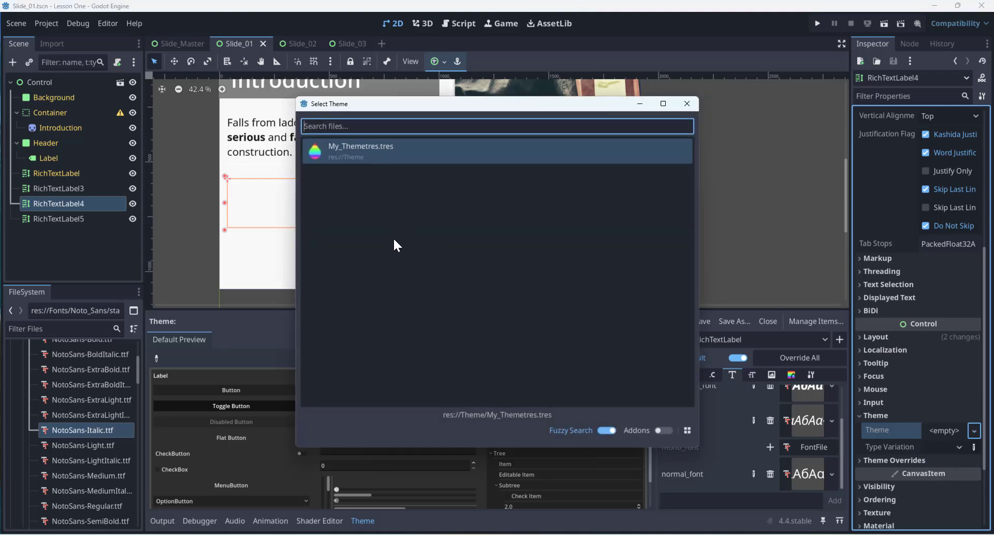
pyautogui.click(378, 155)
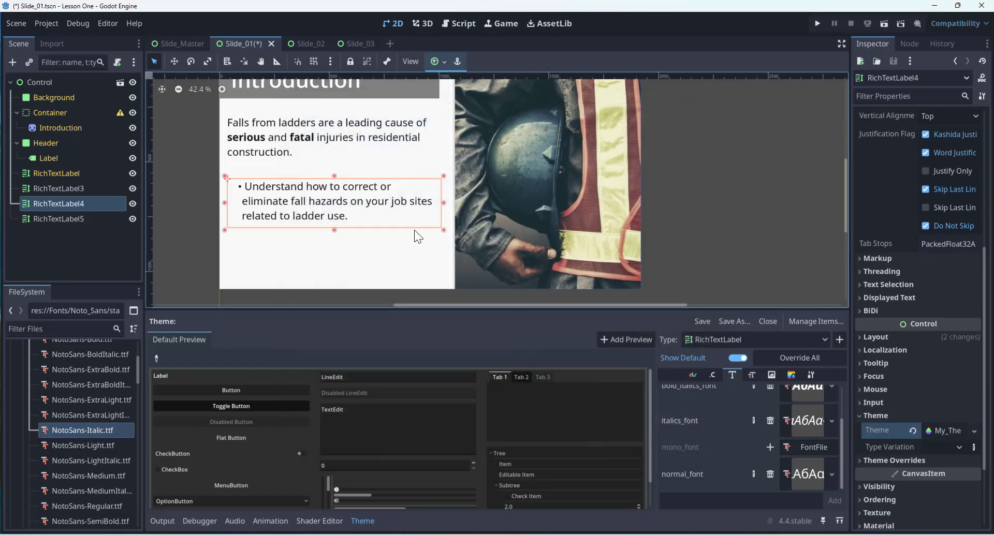
# - Check the bullet and goals labels RichTextLabel5, RichTextLabel4 and RichTextLabel3 on Slide_01
pyautogui.click(739, 192)
pyautogui.click(331, 263)
pyautogui.click(284, 238)
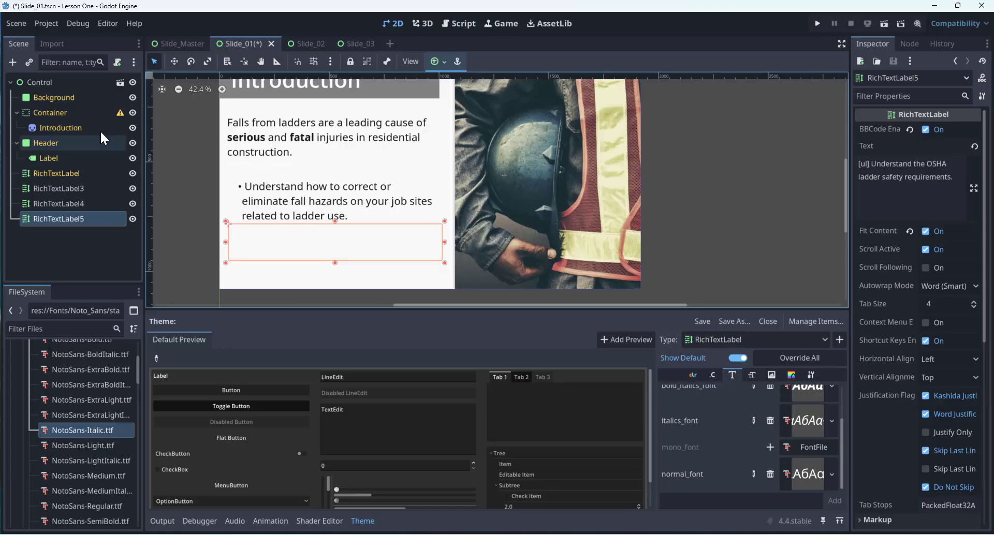
pyautogui.click(79, 203)
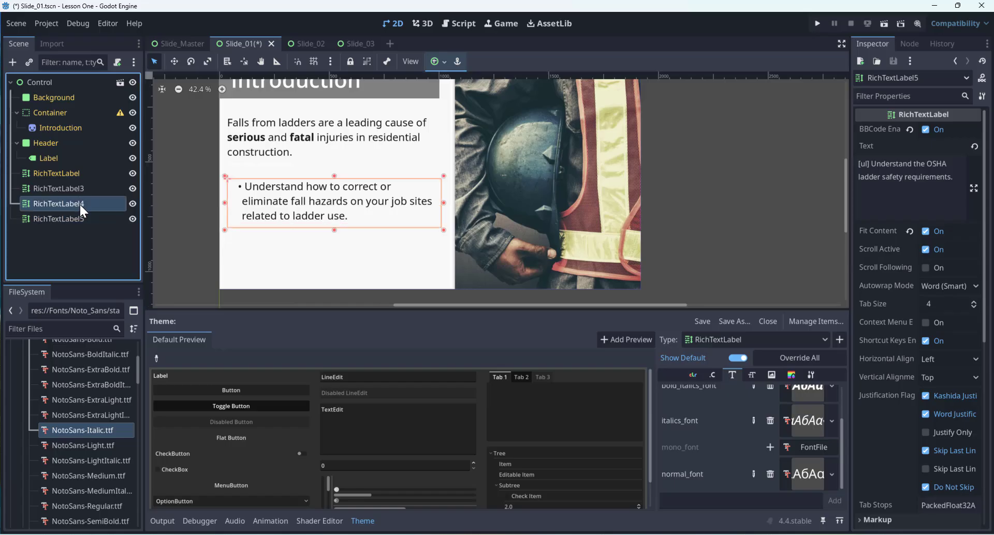
pyautogui.click(49, 187)
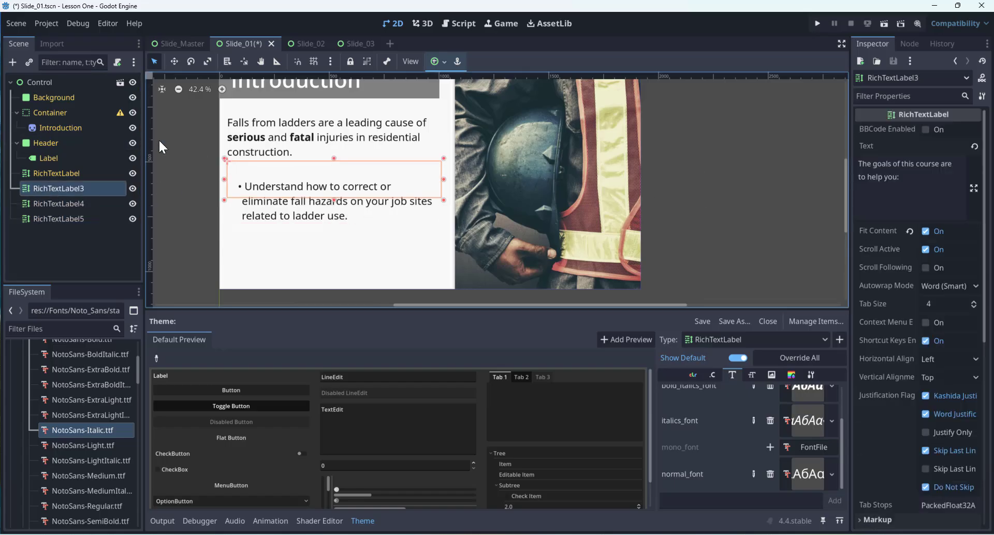
pyautogui.click(50, 29)
pyautogui.click(54, 36)
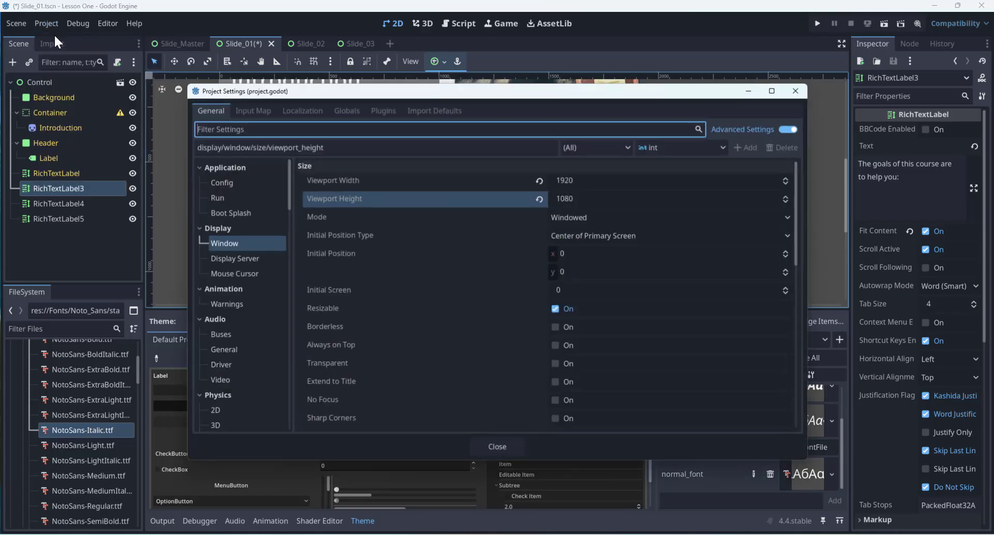
pyautogui.moveTo(290, 188); pyautogui.dragTo(298, 374)
pyautogui.click(793, 92)
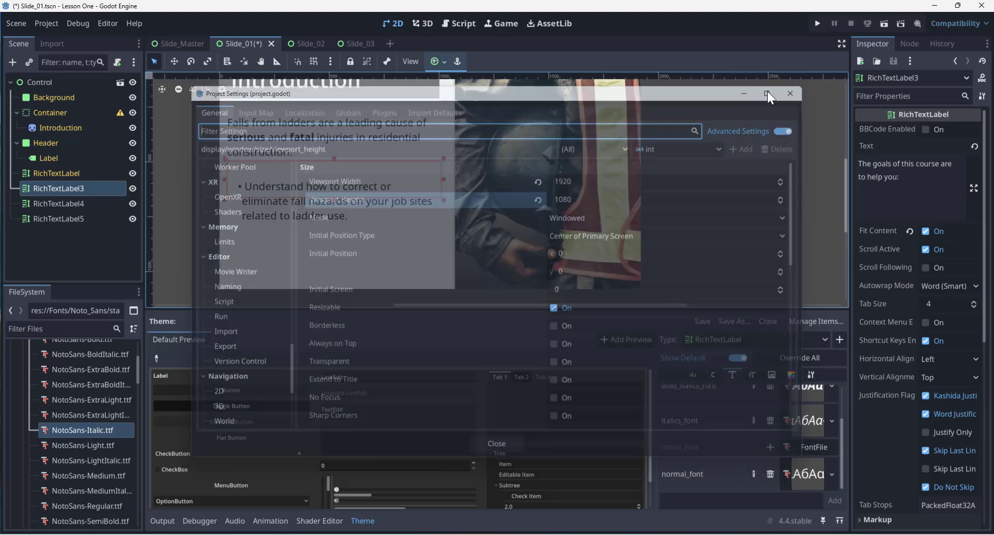
# - Open the project settings and go to the GUI Theme category with advanced settings enabled
pyautogui.click(51, 22)
pyautogui.click(55, 36)
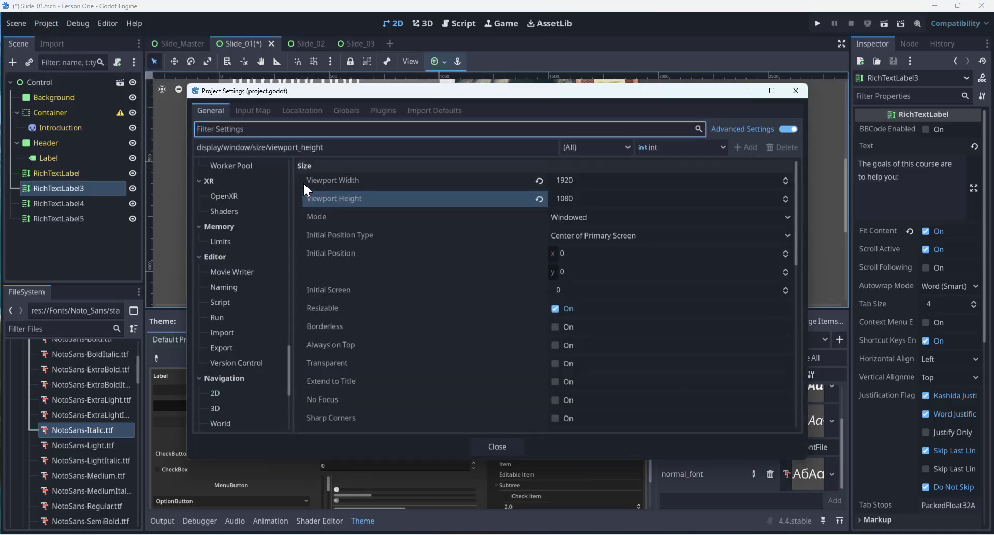
pyautogui.moveTo(289, 355); pyautogui.dragTo(293, 309)
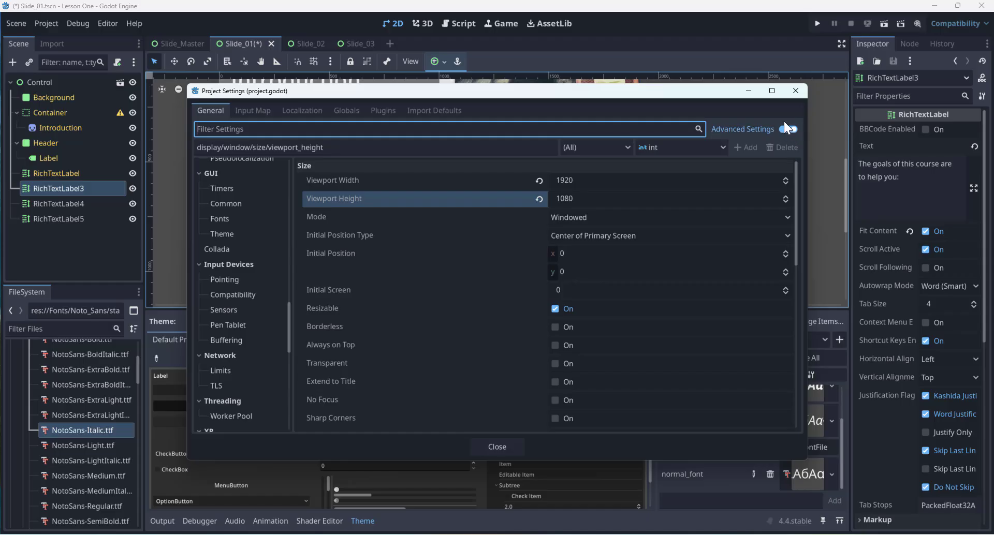
pyautogui.scroll(2, 289, 313)
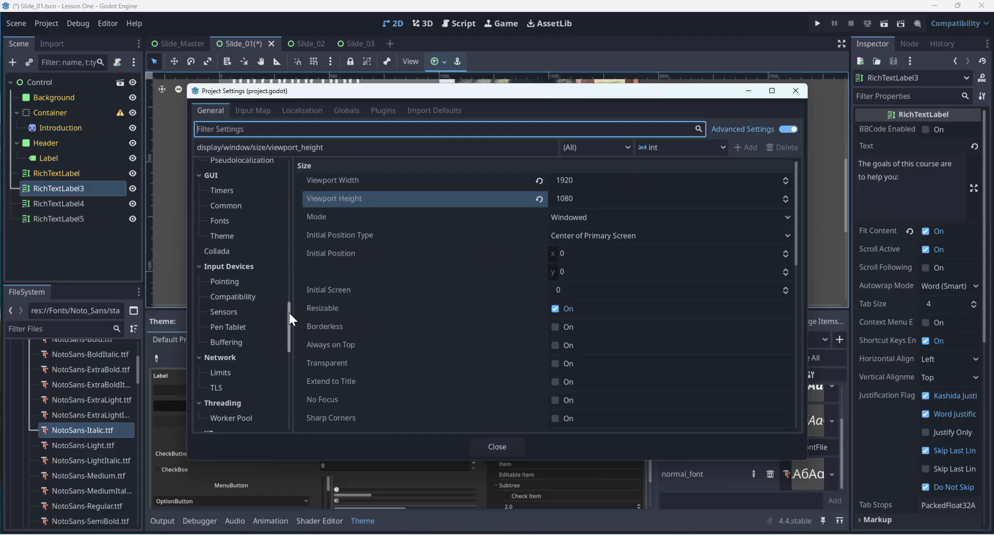
pyautogui.click(789, 129)
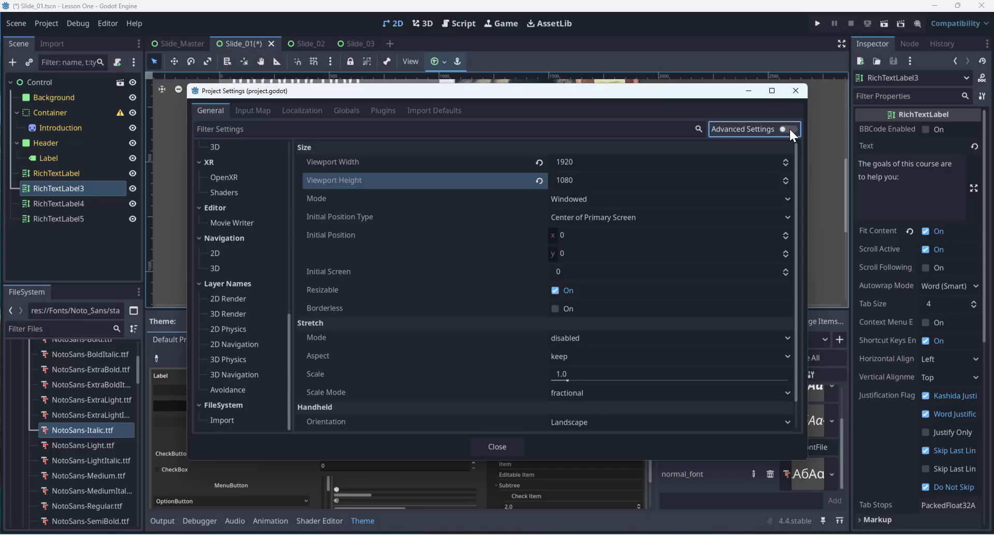
pyautogui.click(789, 129)
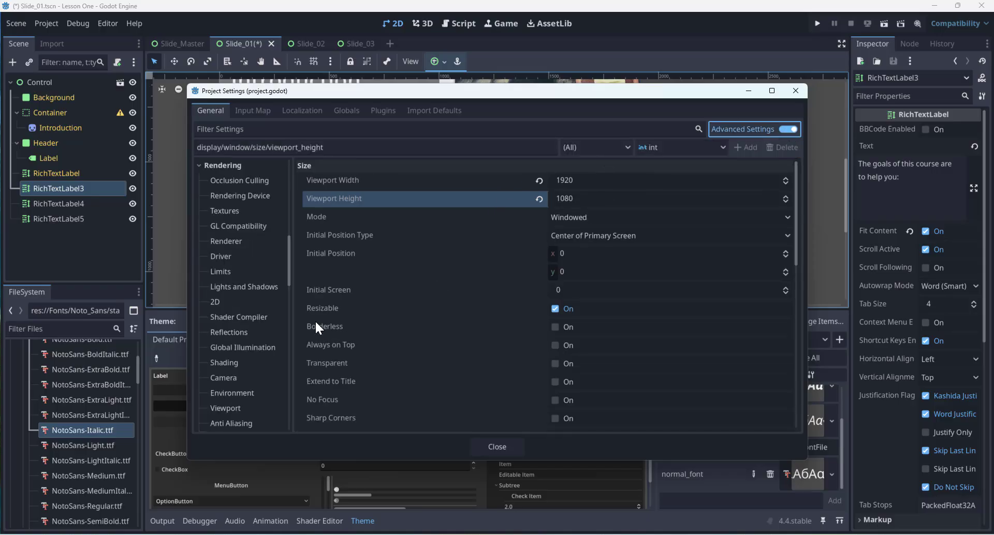
pyautogui.moveTo(287, 242); pyautogui.dragTo(297, 291)
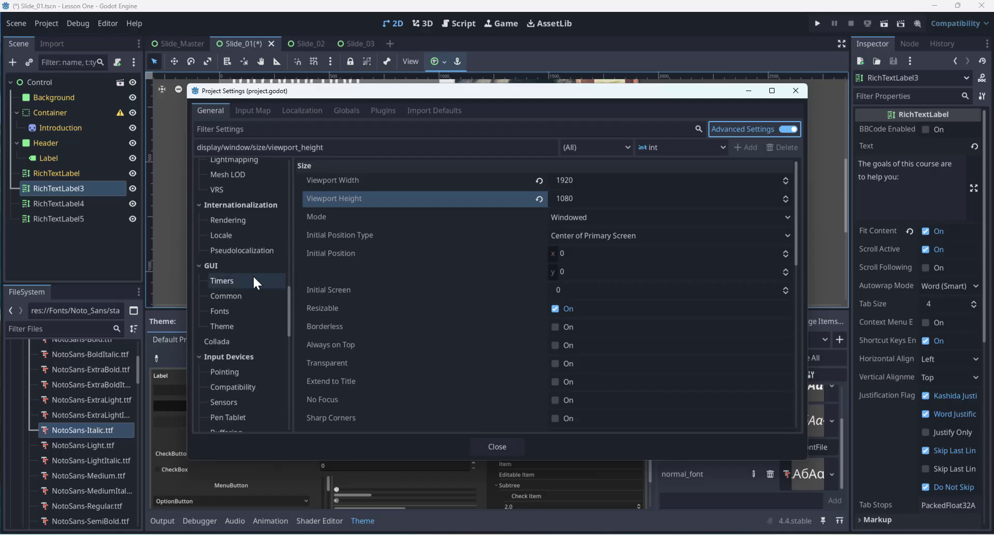
pyautogui.click(225, 325)
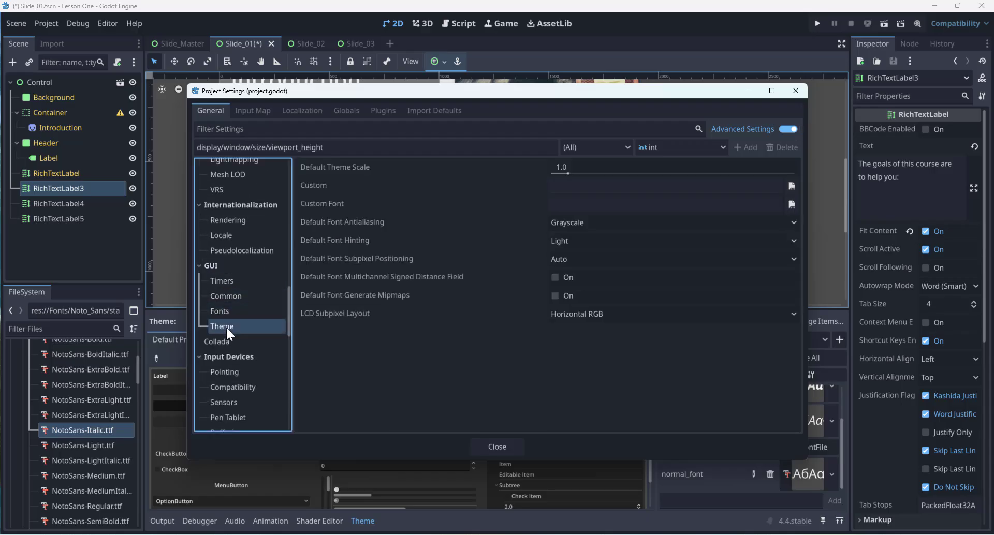
# - Set the project's custom GUI theme to res://Theme/My_Themetres.tres, then save and restart the editor
pyautogui.click(580, 186)
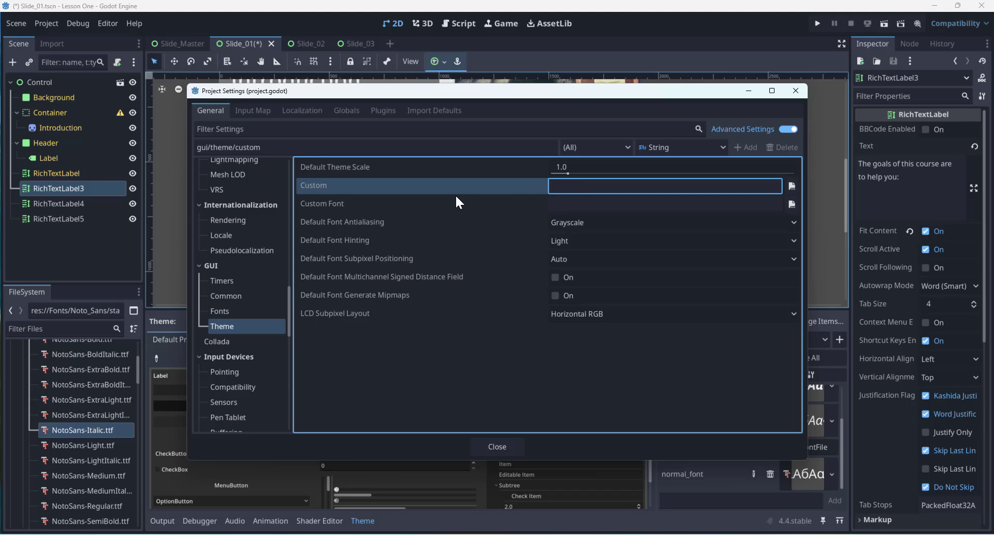
pyautogui.click(791, 186)
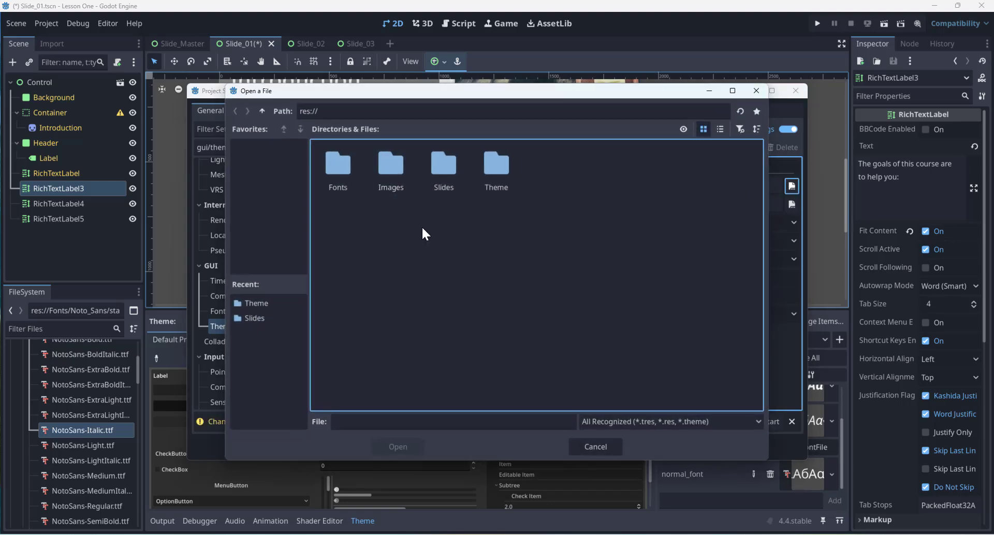
pyautogui.click(755, 91)
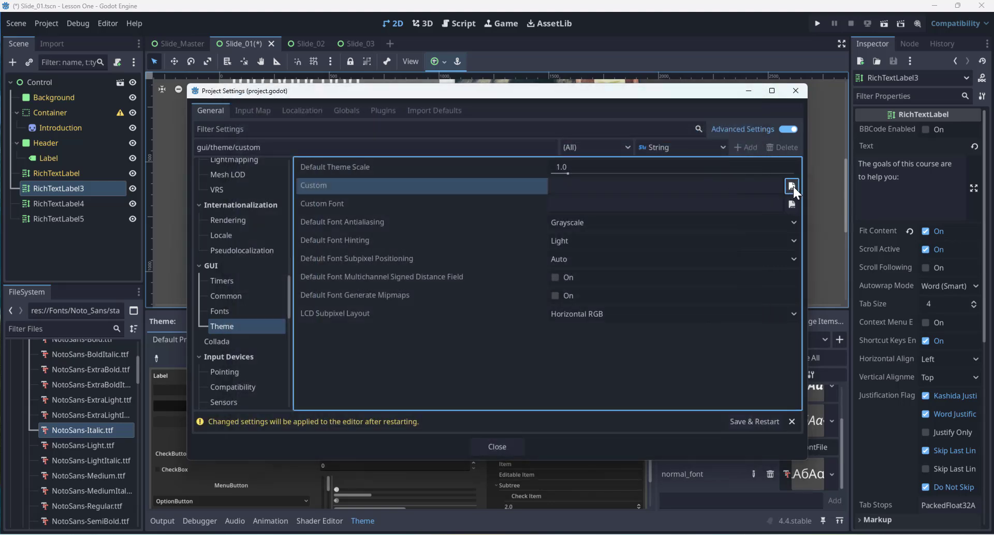
pyautogui.click(793, 186)
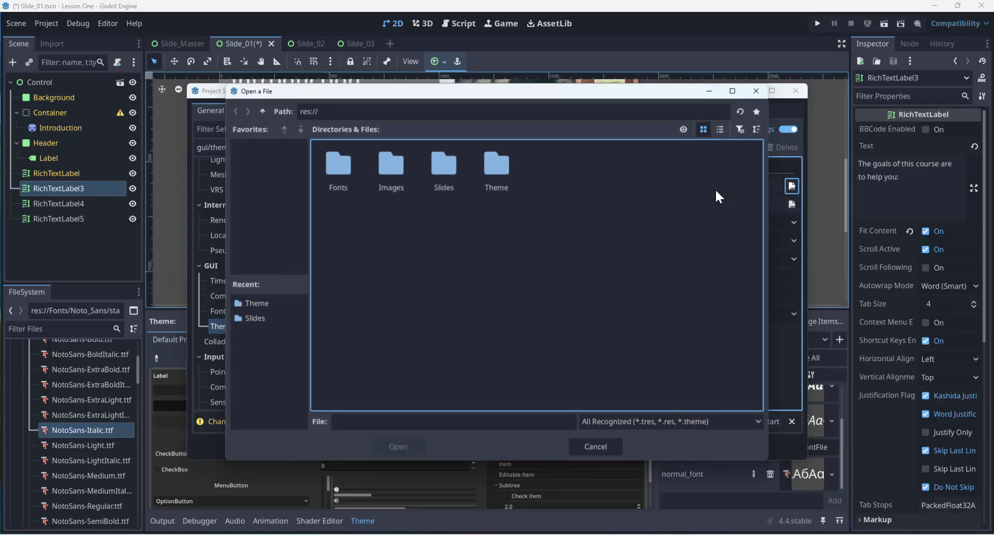
pyautogui.doubleClick(483, 161)
pyautogui.click(339, 166)
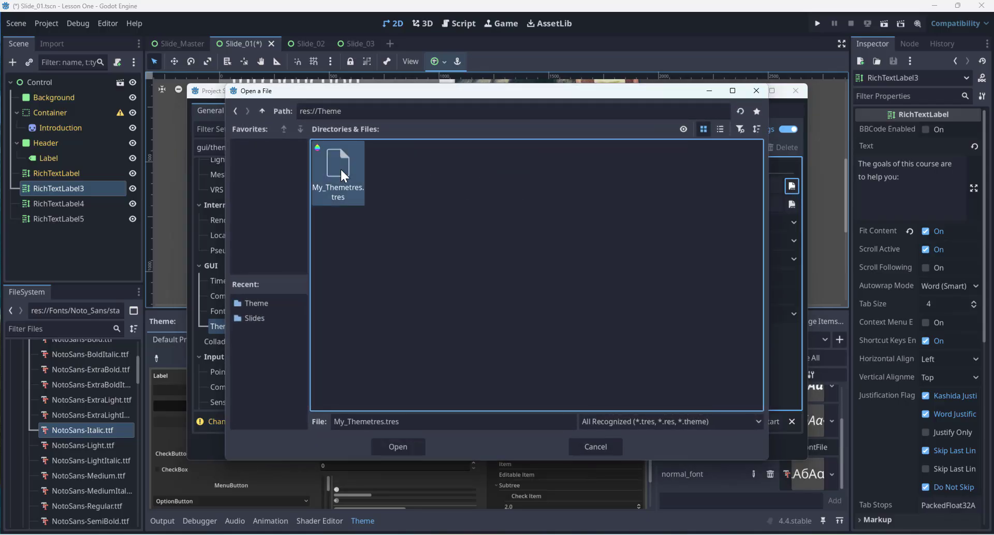
pyautogui.click(393, 447)
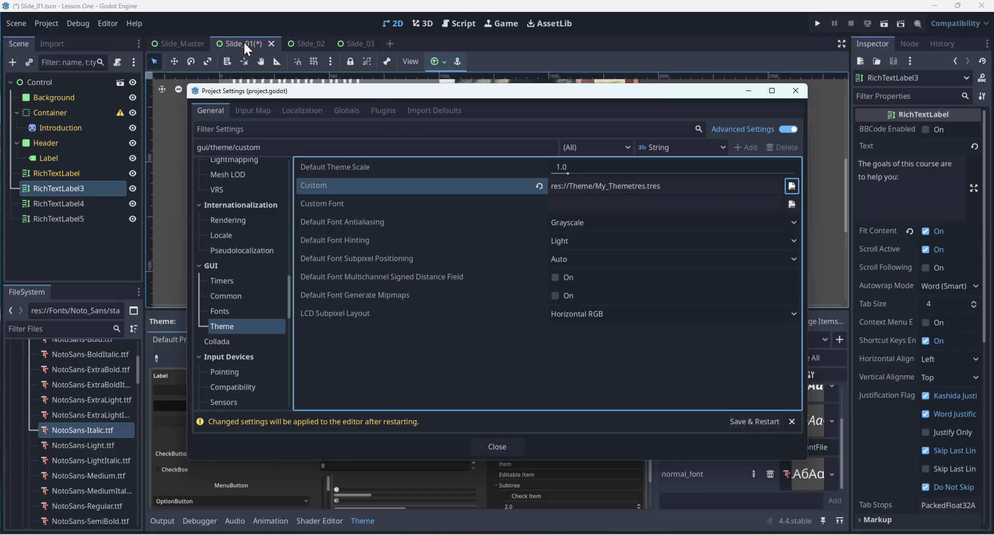
pyautogui.click(747, 423)
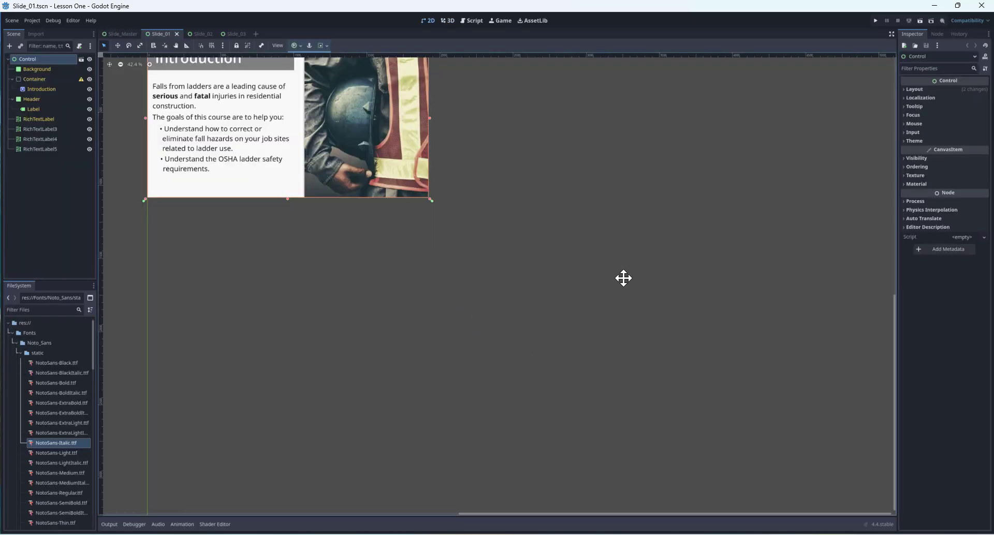
# - Inspect the text formatting on Slide_01, Slide_02 and Slide_03 under the project-wide theme
pyautogui.moveTo(693, 316); pyautogui.dragTo(421, 161, button='middle')
pyautogui.scroll(3, 650, 318)
pyautogui.moveTo(602, 309); pyautogui.dragTo(698, 296, button='middle')
pyautogui.scroll(1, 682, 298)
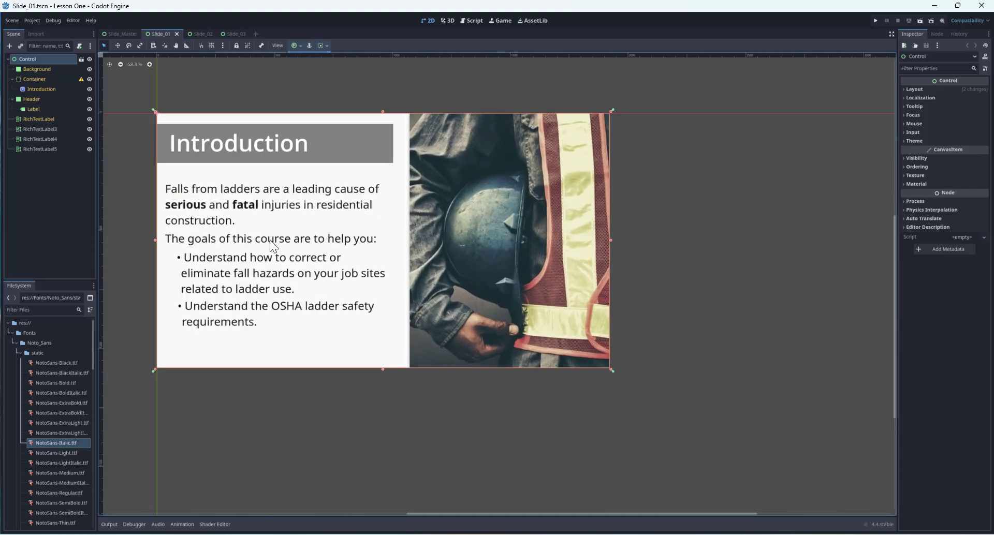
pyautogui.click(198, 33)
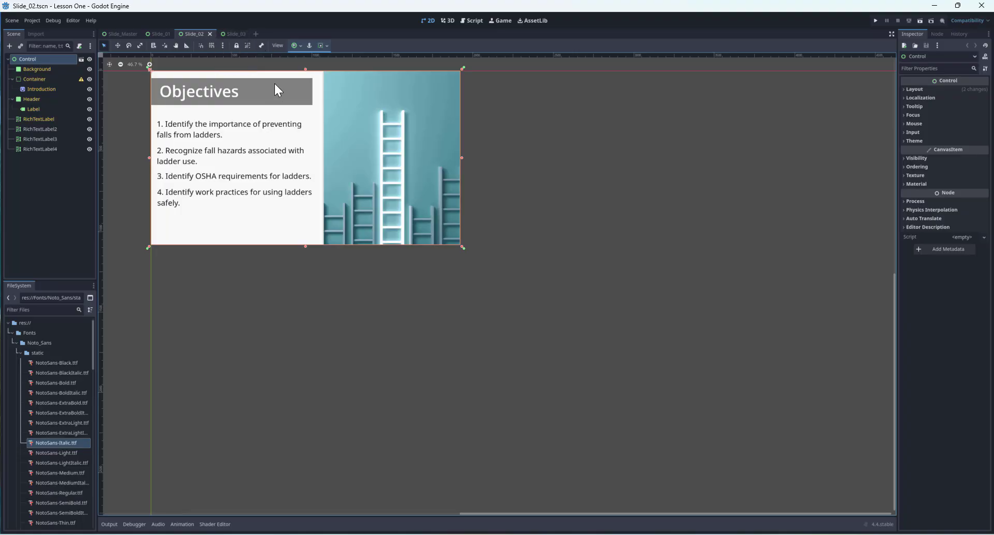
pyautogui.click(230, 33)
pyautogui.scroll(1, 317, 111)
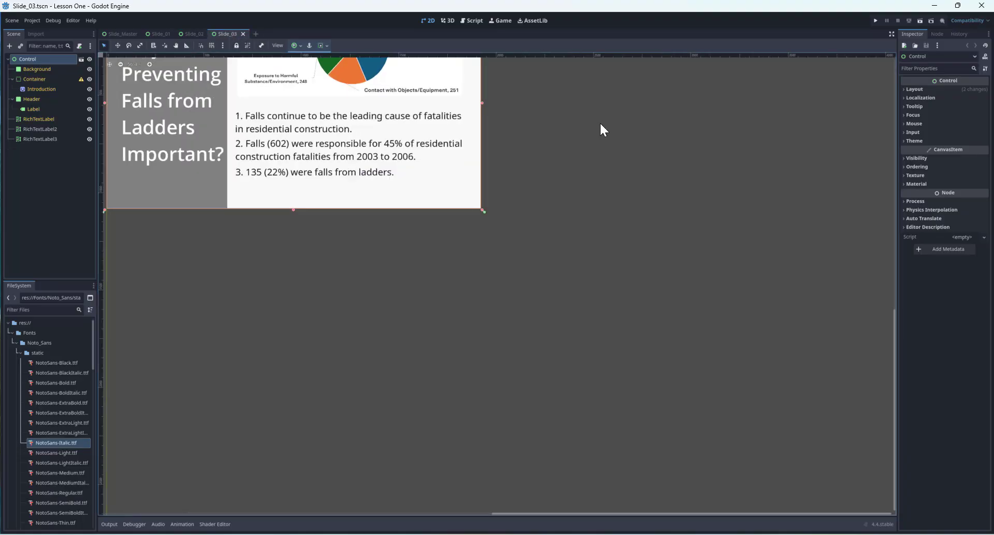
pyautogui.scroll(1, 600, 127)
pyautogui.moveTo(600, 127); pyautogui.dragTo(715, 244, button='middle')
pyautogui.scroll(2, 519, 200)
pyautogui.moveTo(469, 188); pyautogui.dragTo(566, 199, button='middle')
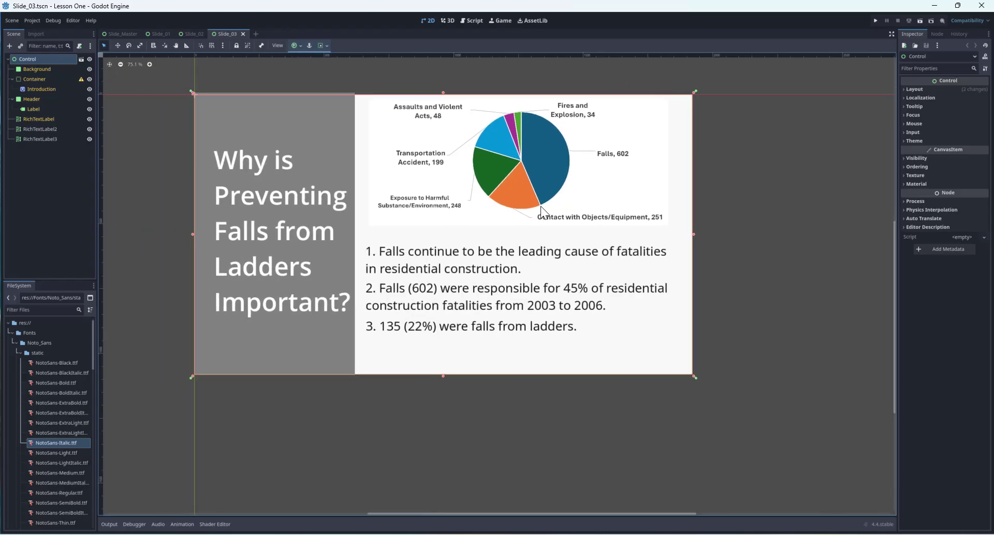
pyautogui.scroll(1, 538, 209)
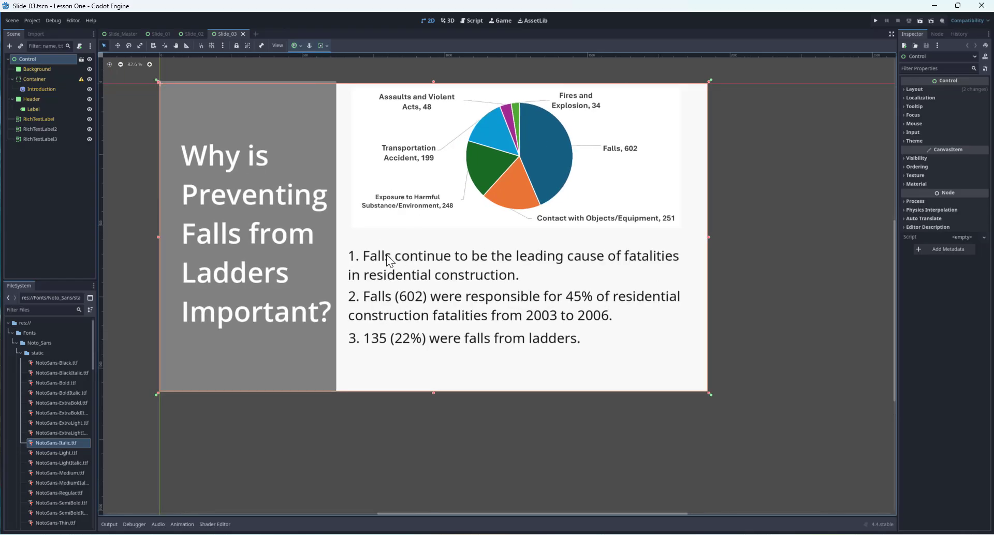
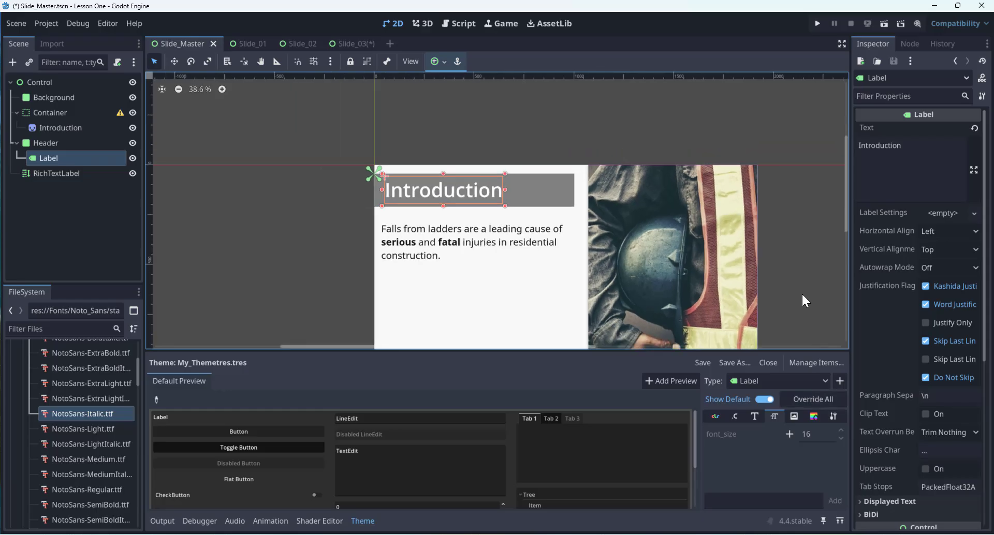
# - On Slide_Master, disable the font size theme override of the header Label
pyautogui.scroll(3, 802, 295)
pyautogui.moveTo(801, 289); pyautogui.dragTo(799, 267, button='middle')
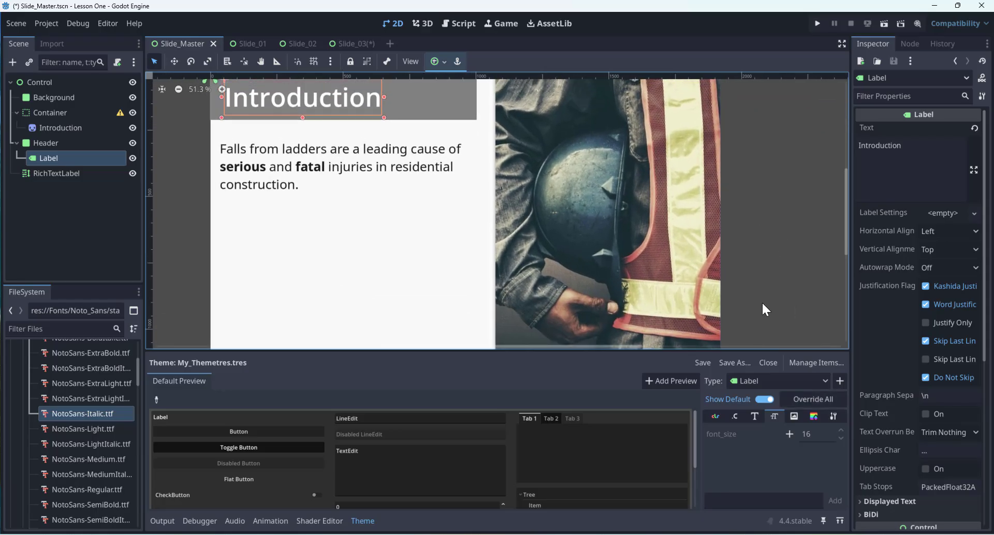
pyautogui.scroll(-5, 885, 342)
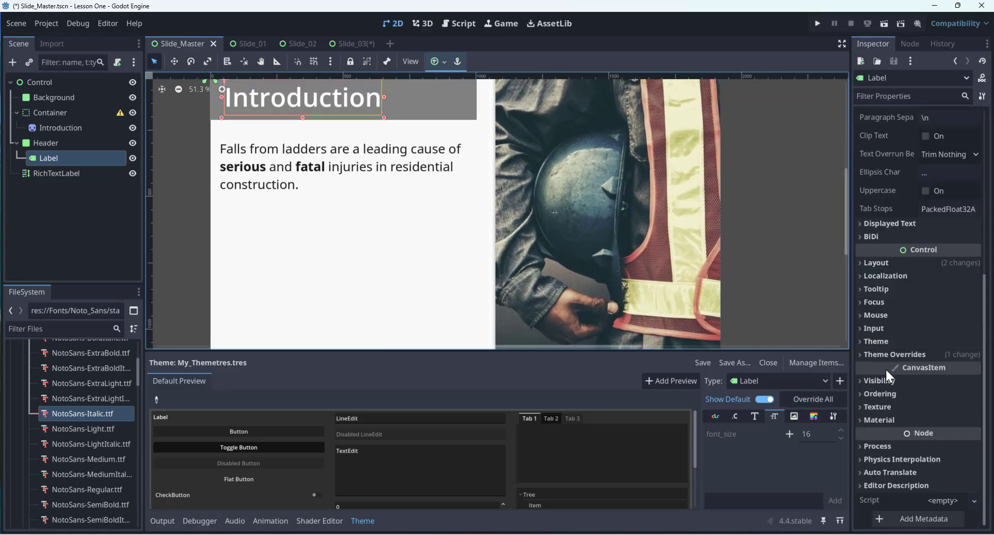
pyautogui.click(872, 355)
pyautogui.click(870, 412)
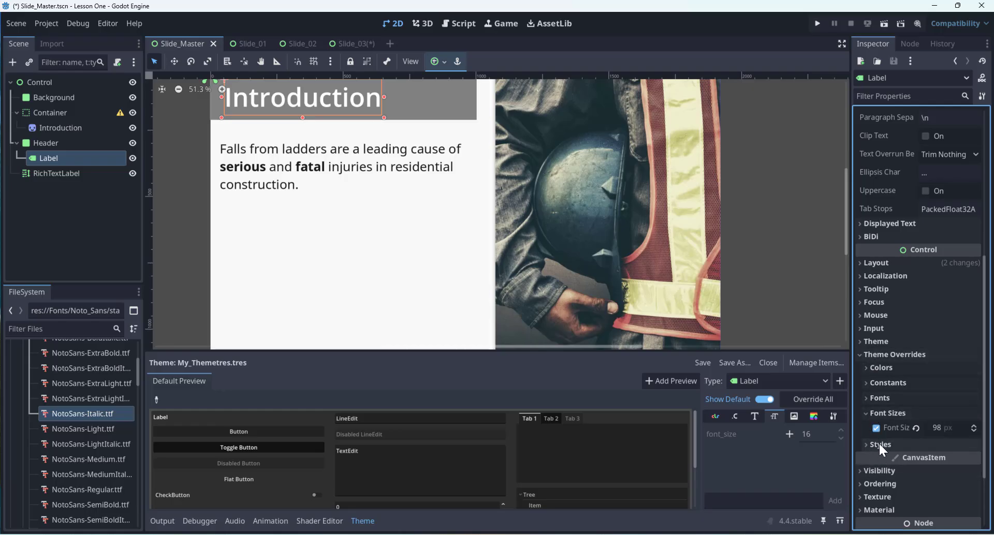
pyautogui.click(876, 427)
pyautogui.moveTo(770, 200); pyautogui.dragTo(816, 268, button='middle')
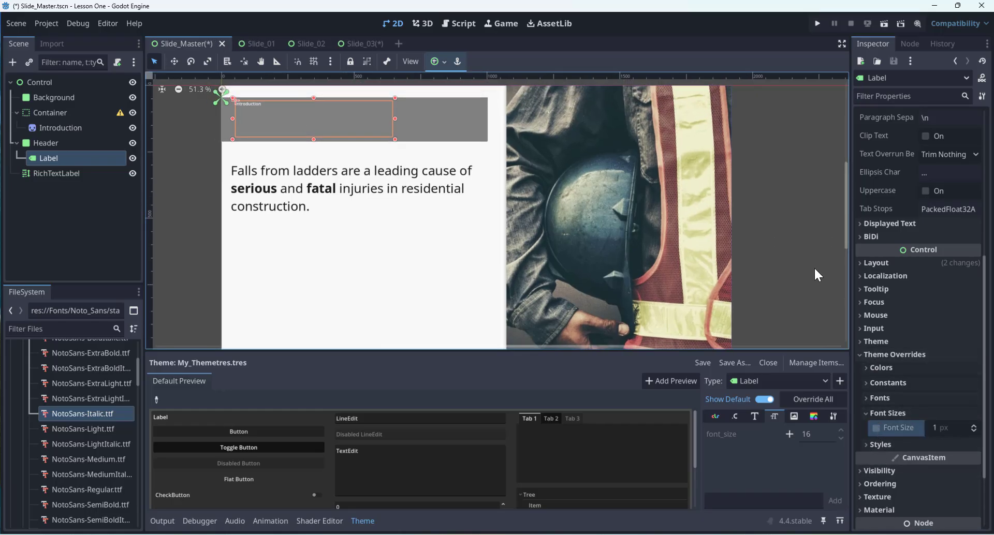
# - Override the Label type's font_size with 98 in My_Themetres.tres and save the Slide_Master scene
pyautogui.click(788, 432)
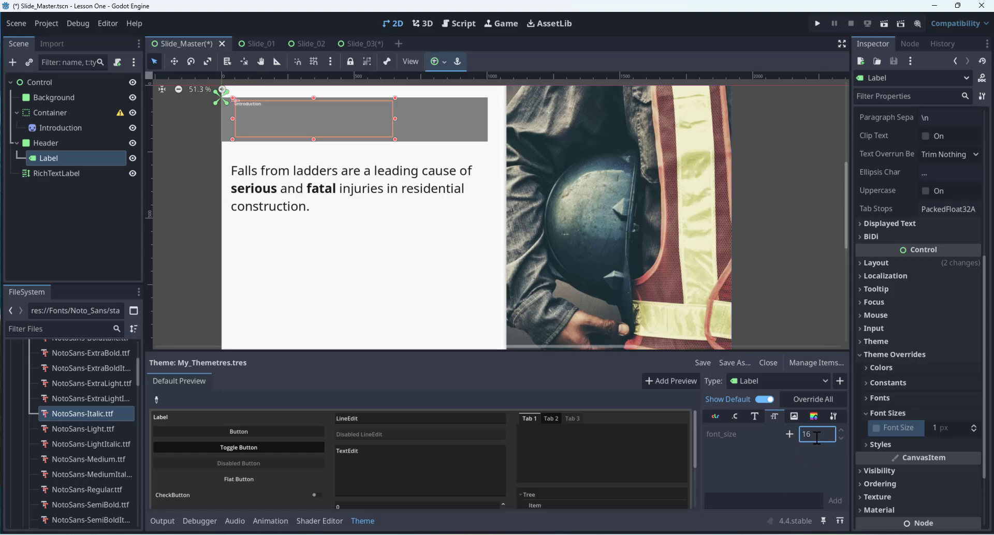
pyautogui.click(789, 434)
pyautogui.write('98')
pyautogui.press('Return')
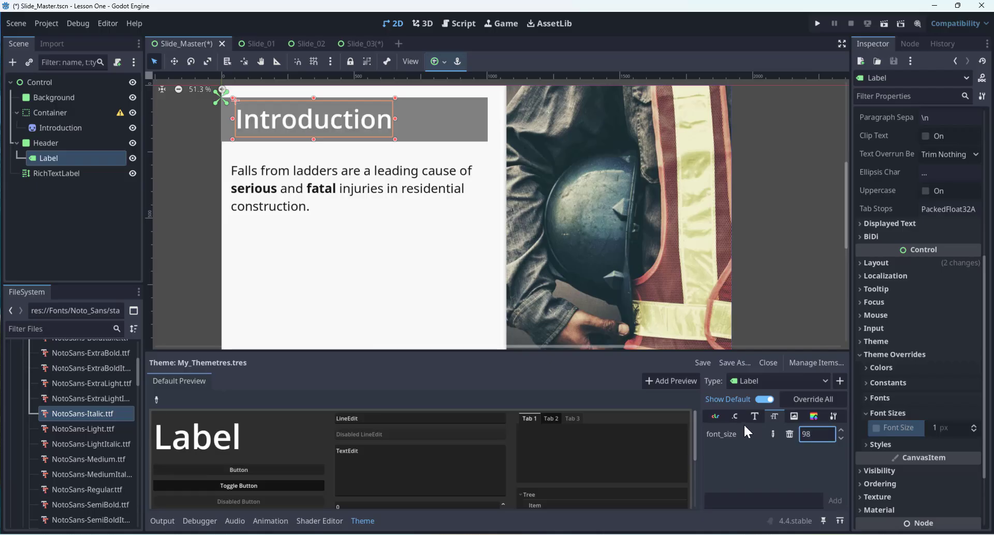
pyautogui.click(765, 245)
pyautogui.click(385, 124)
pyautogui.moveTo(258, 51)
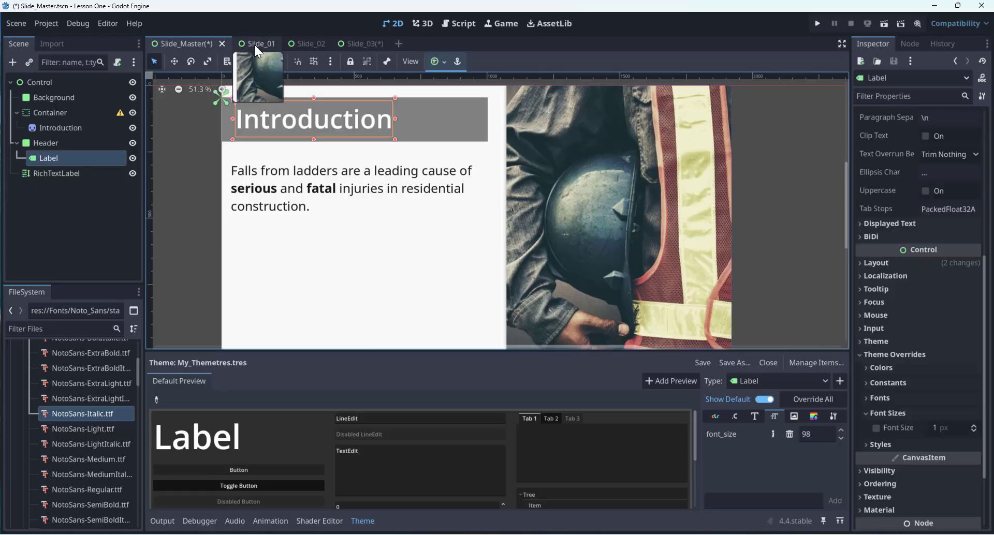
pyautogui.hotkey('ctrl', 's')
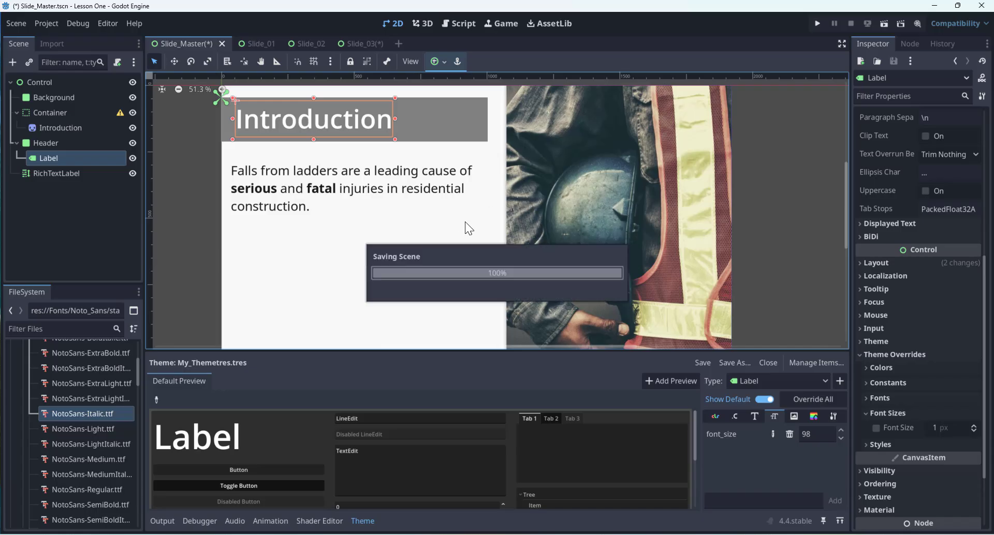
# - Check the font size theme override of the header Label on Slide_01
pyautogui.click(257, 44)
pyautogui.scroll(1, 345, 160)
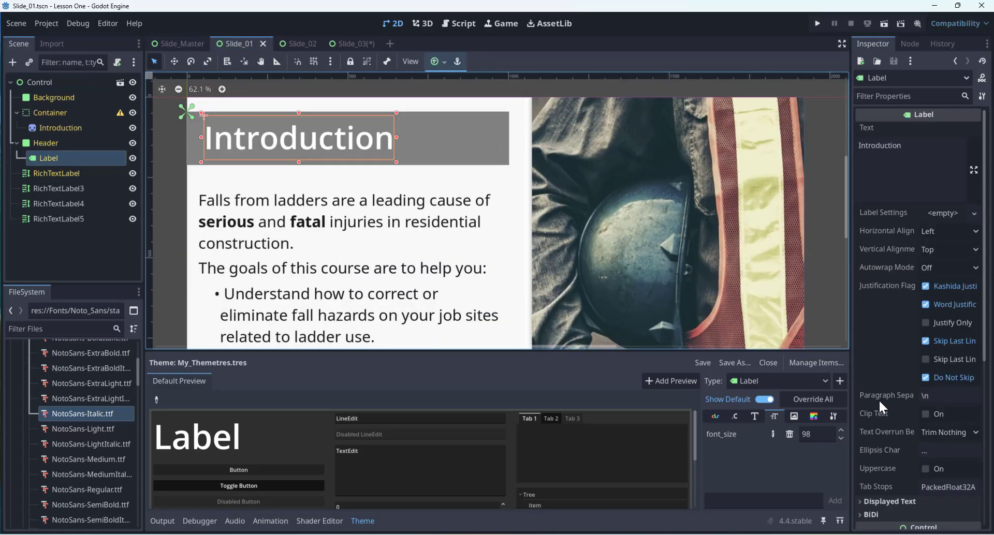
pyautogui.scroll(-5, 878, 399)
pyautogui.click(868, 356)
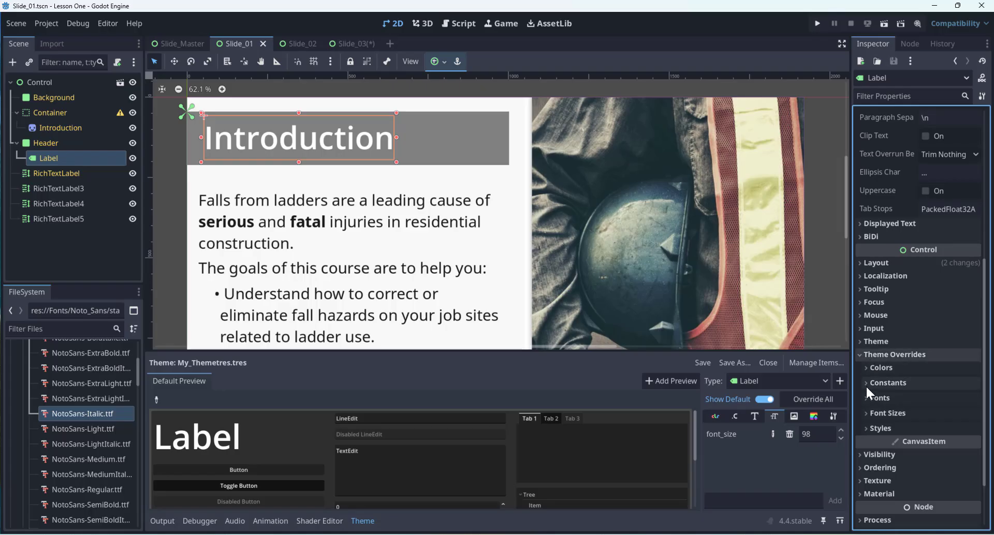
pyautogui.click(867, 412)
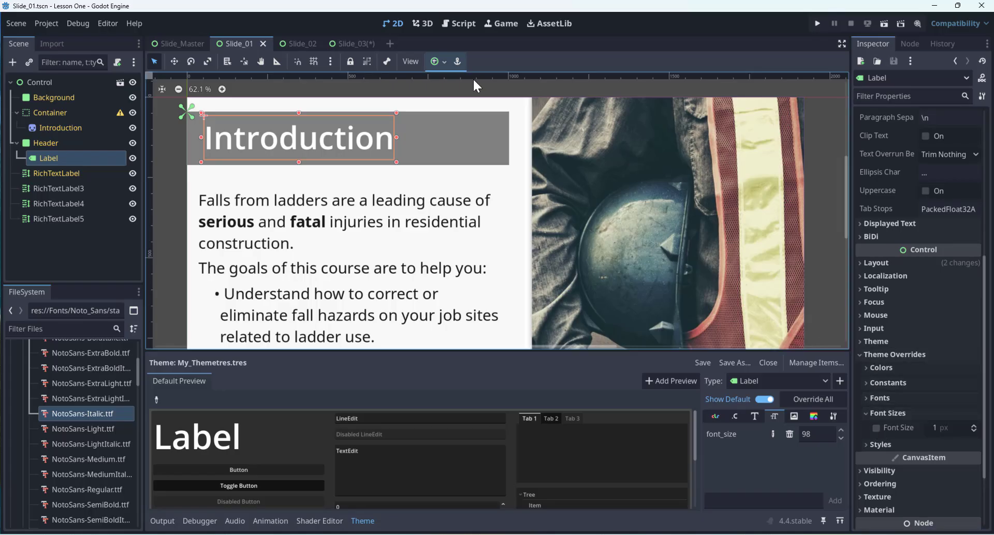
# - Check the font size theme override of the header Label on Slide_02
pyautogui.click(295, 43)
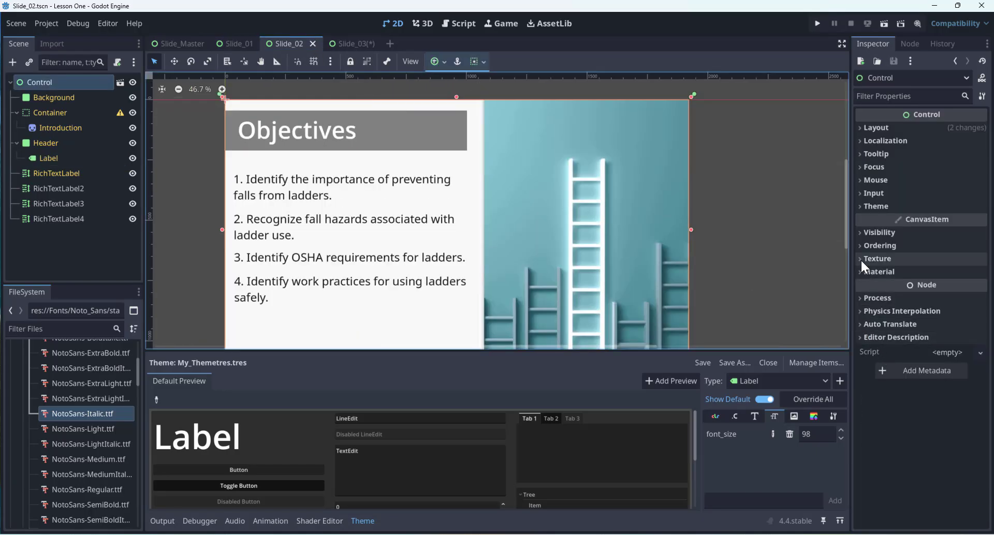
pyautogui.click(866, 206)
pyautogui.click(863, 205)
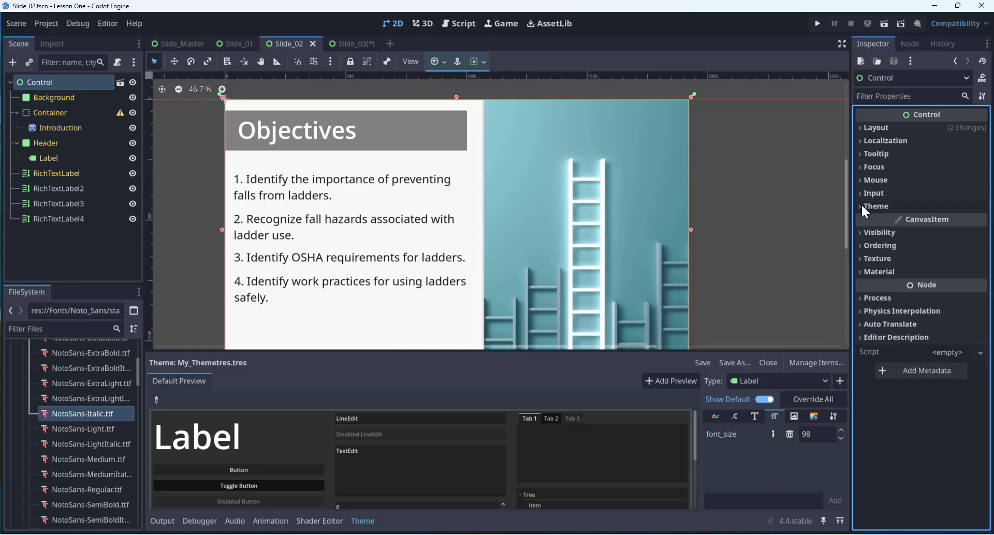
pyautogui.click(332, 134)
pyautogui.scroll(-5, 889, 293)
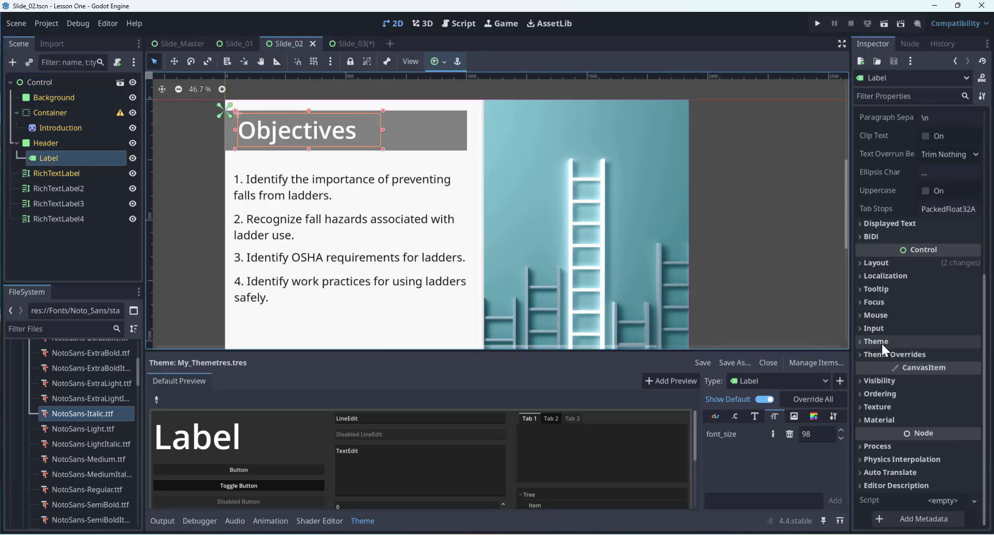
pyautogui.click(865, 344)
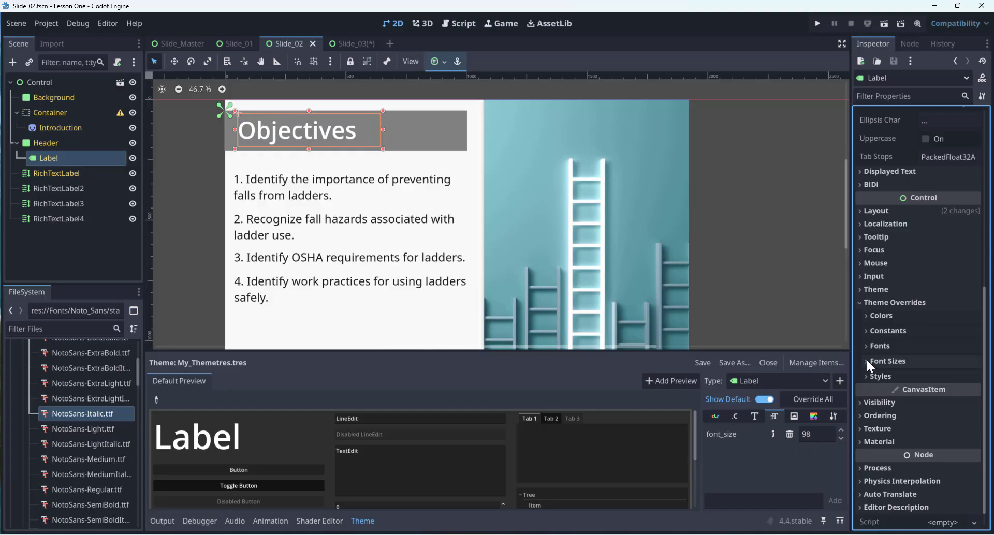
pyautogui.click(871, 363)
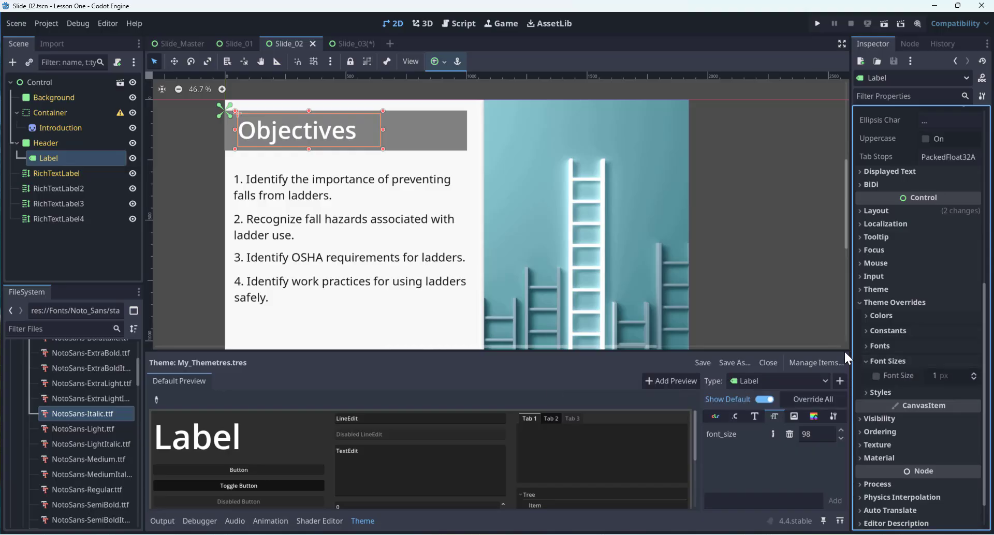
# - Compare the Header panel's properties on Slide_Master with those of the Header panel on Slide_01
pyautogui.click(182, 43)
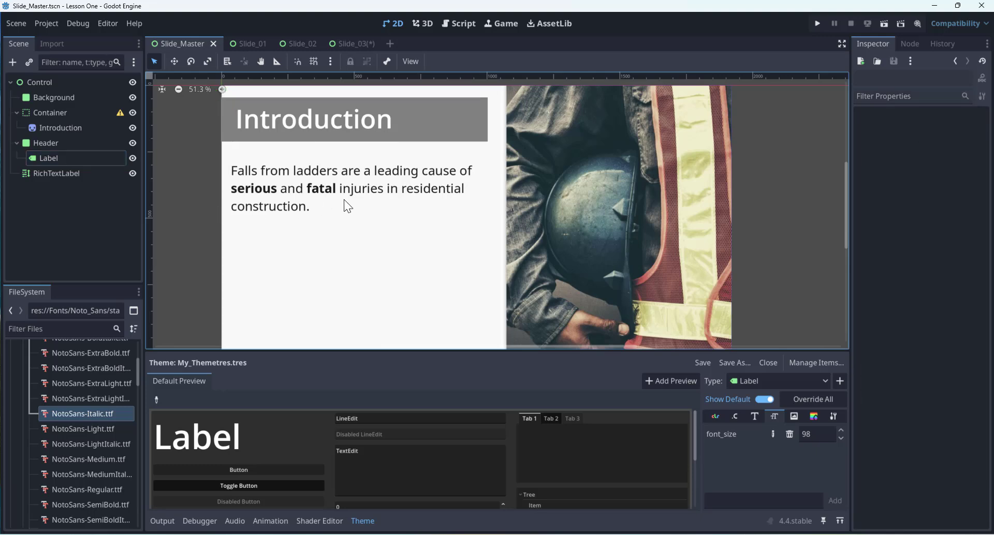
pyautogui.moveTo(206, 183); pyautogui.dragTo(231, 194, button='middle')
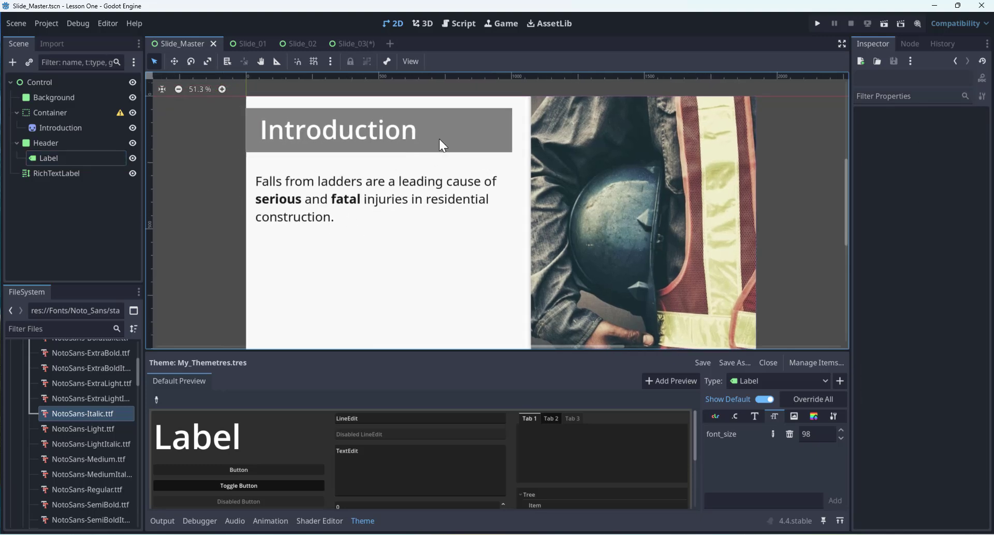
pyautogui.click(440, 137)
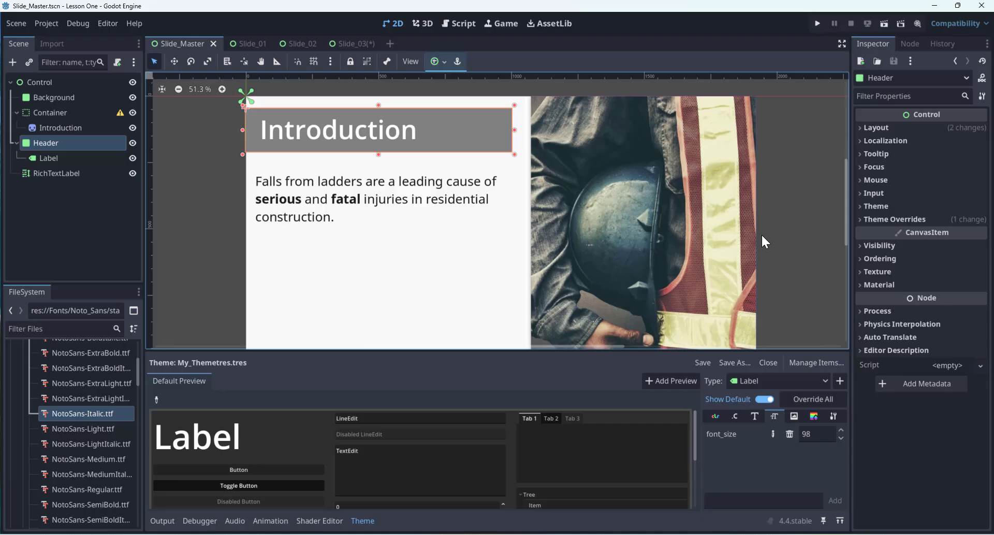
pyautogui.moveTo(788, 233); pyautogui.dragTo(770, 230, button='middle')
pyautogui.scroll(1, 770, 231)
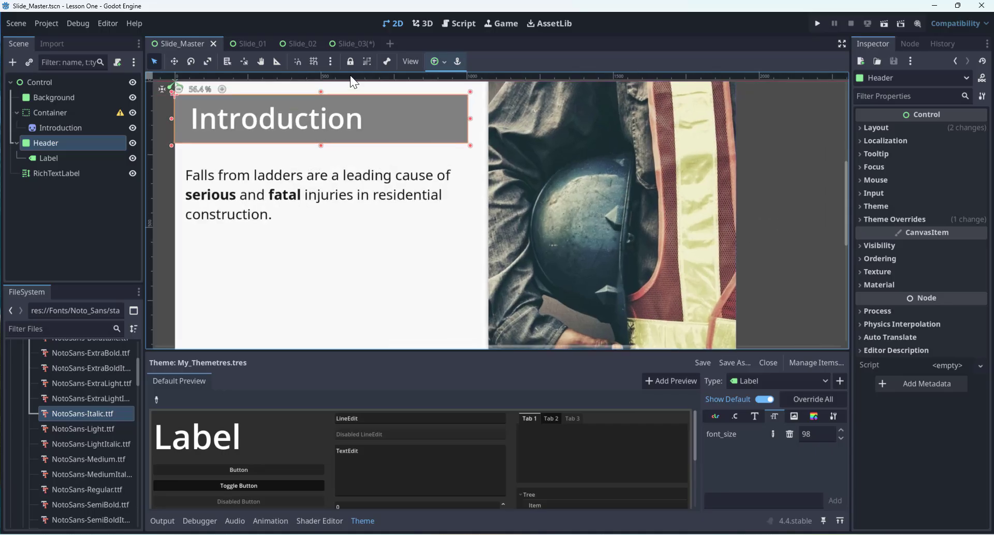
pyautogui.click(253, 43)
pyautogui.click(451, 141)
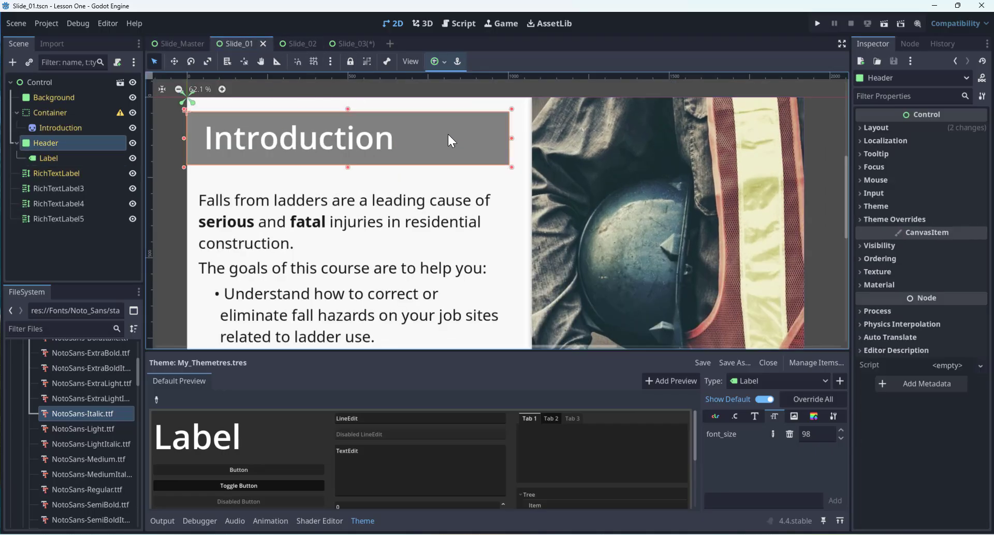
# - Check the font size theme override of the header Label on Slide_03
pyautogui.click(348, 43)
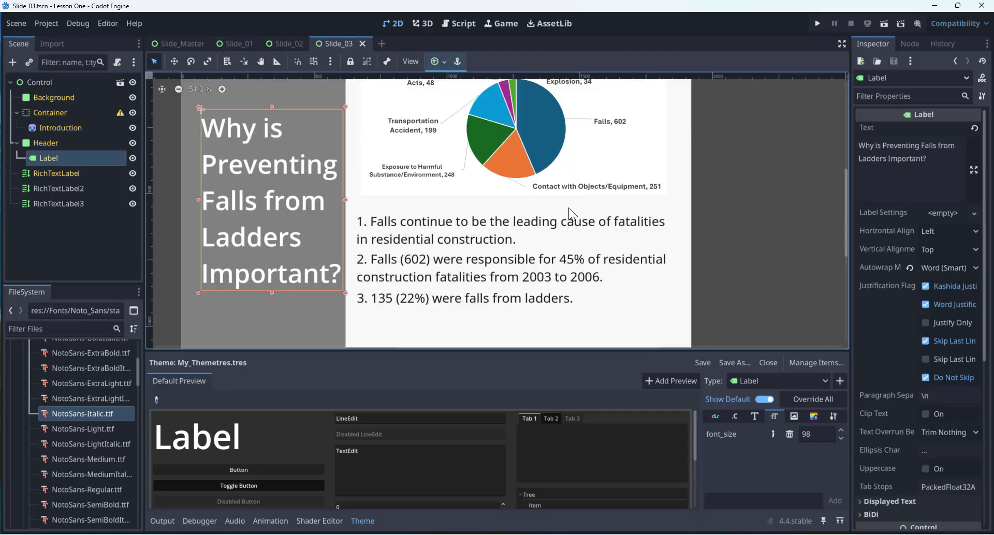
pyautogui.scroll(-5, 903, 386)
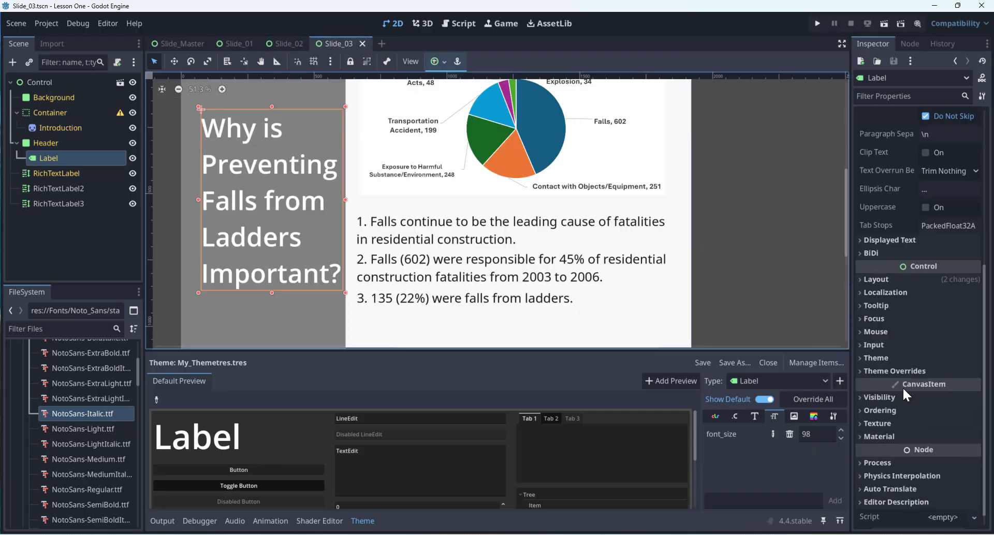
pyautogui.click(874, 355)
pyautogui.click(880, 413)
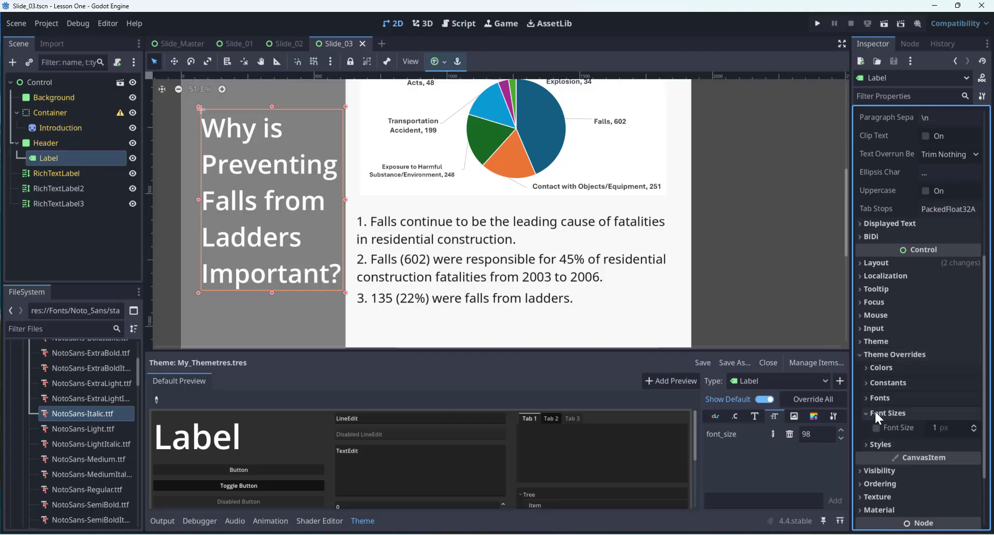
# - On Slide_Master, select the Header panel and add the Panel item type to My_Themetres.tres
pyautogui.click(185, 42)
pyautogui.moveTo(355, 149); pyautogui.dragTo(384, 151, button='middle')
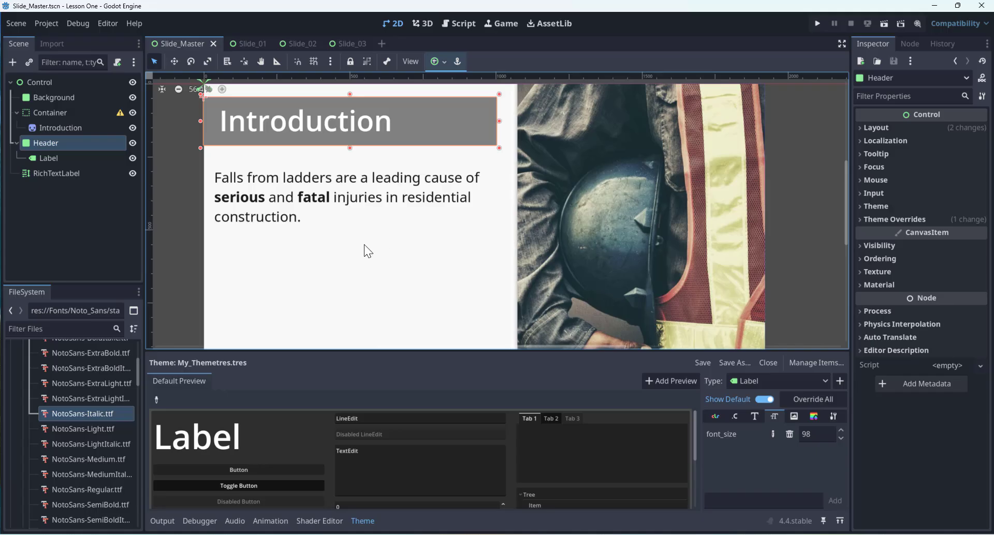
pyautogui.click(182, 162)
pyautogui.click(365, 129)
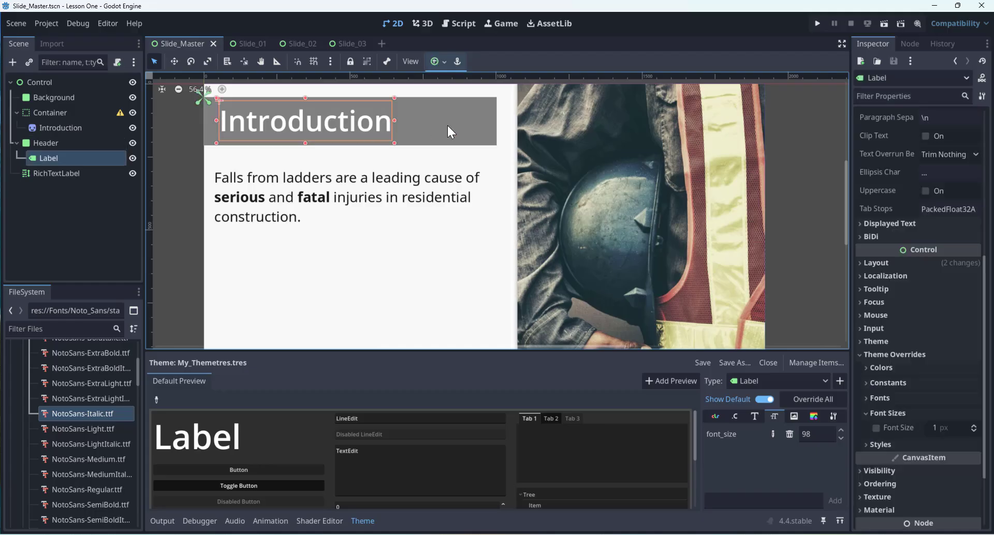
pyautogui.click(446, 125)
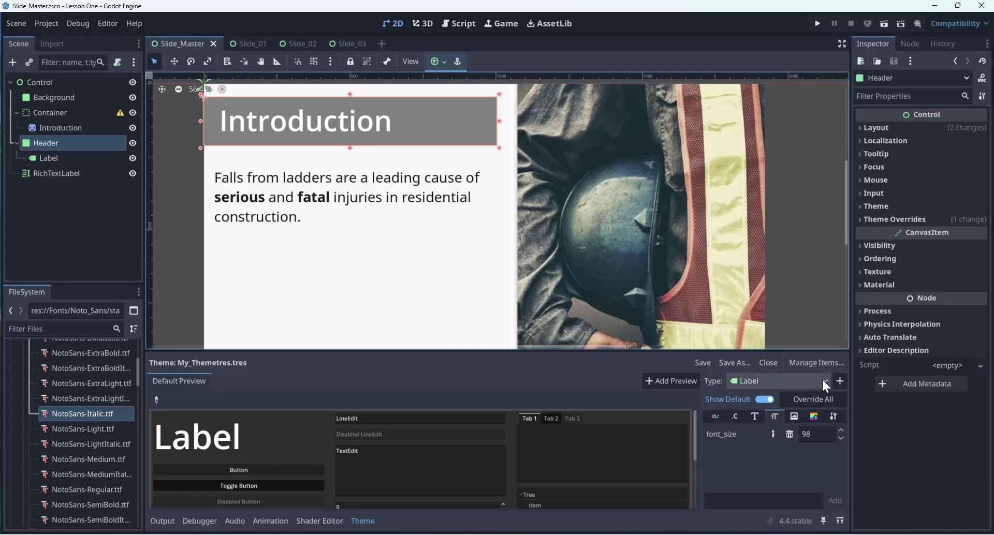
pyautogui.click(839, 381)
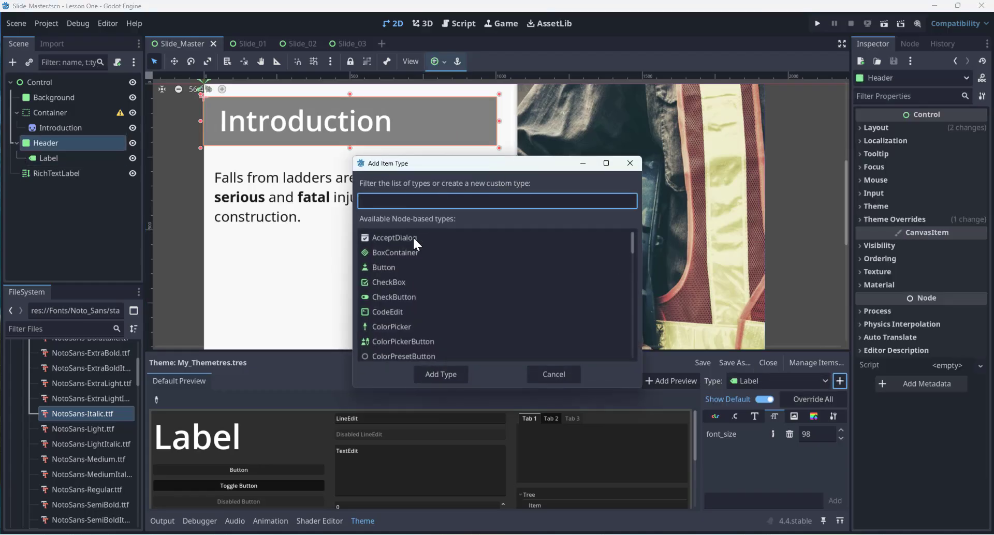
pyautogui.write('pa')
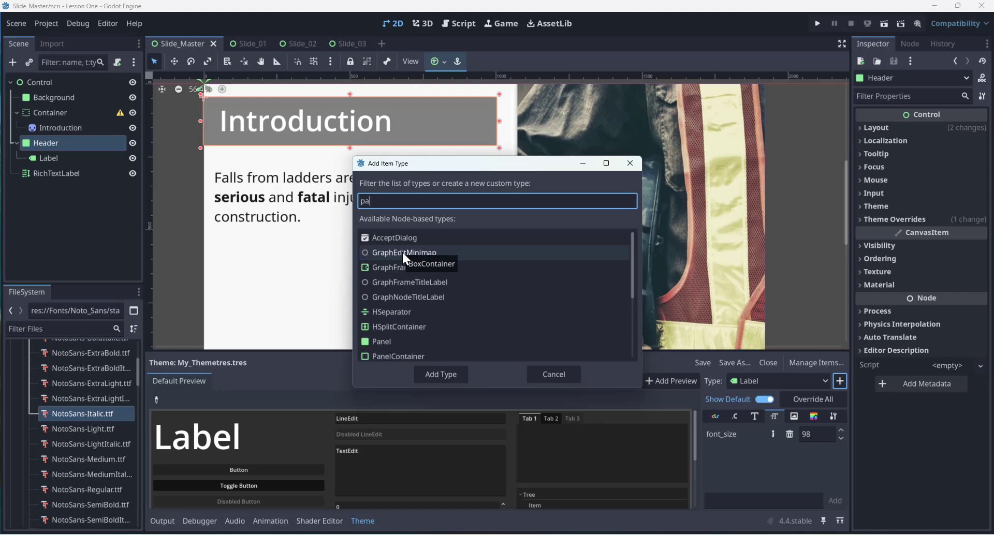
pyautogui.write('ne')
pyautogui.click(402, 253)
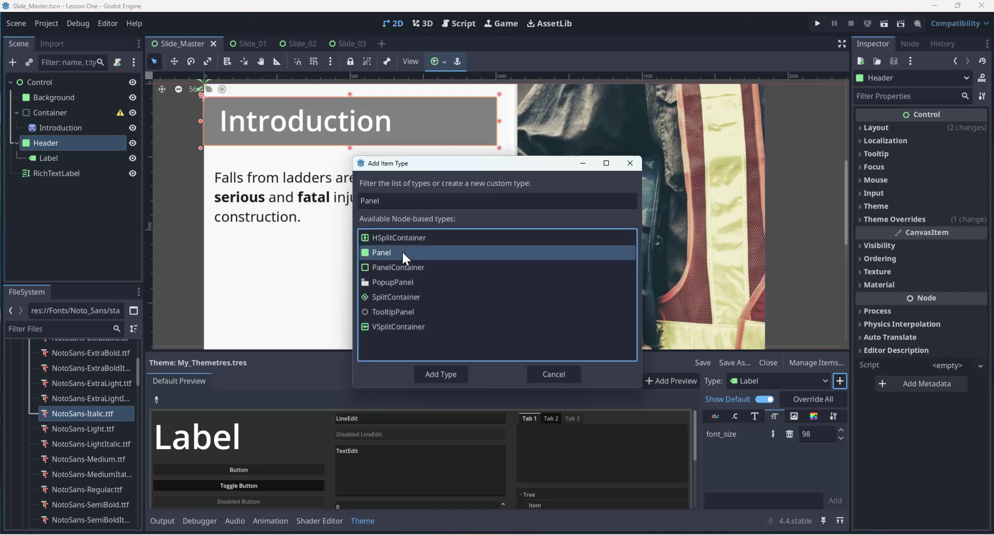
pyautogui.click(445, 377)
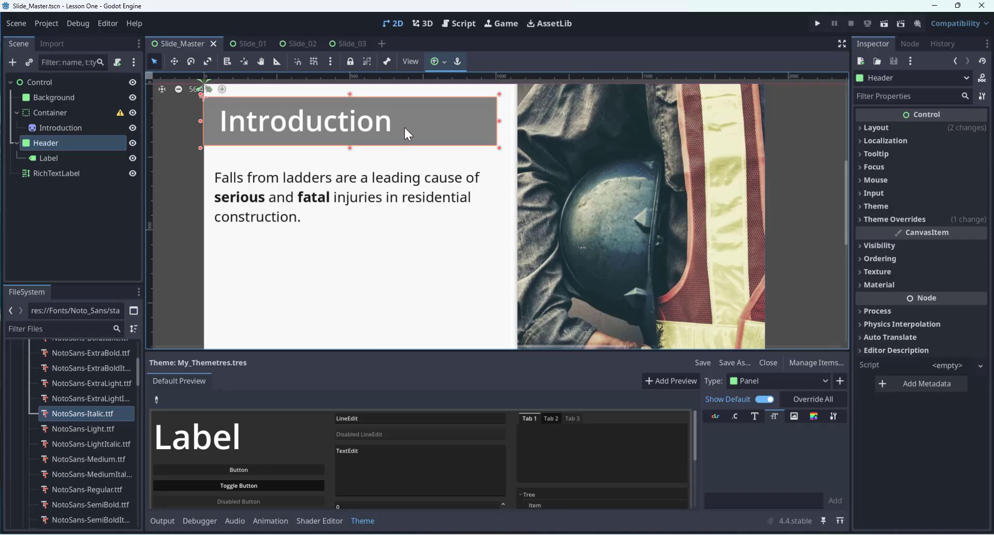
pyautogui.click(806, 272)
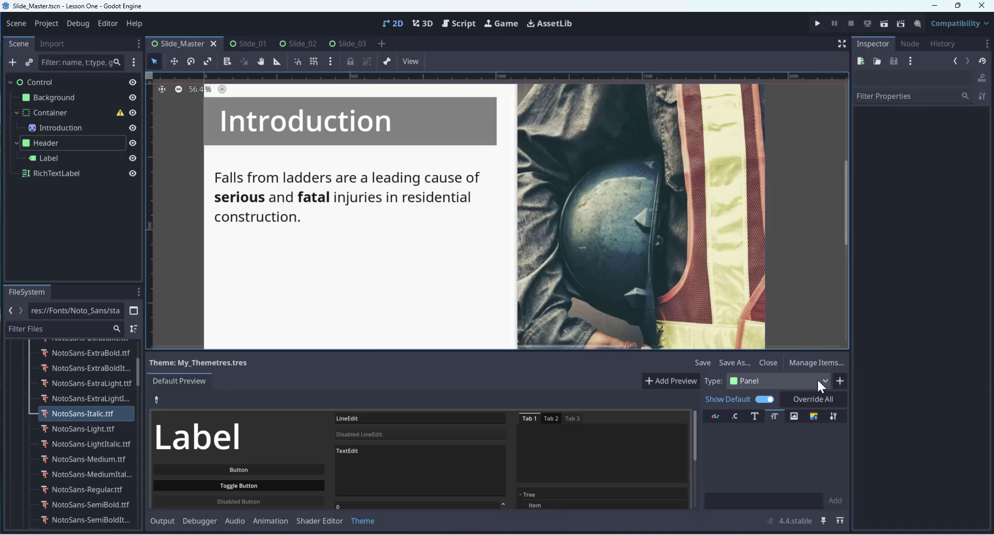
pyautogui.click(817, 379)
pyautogui.click(813, 320)
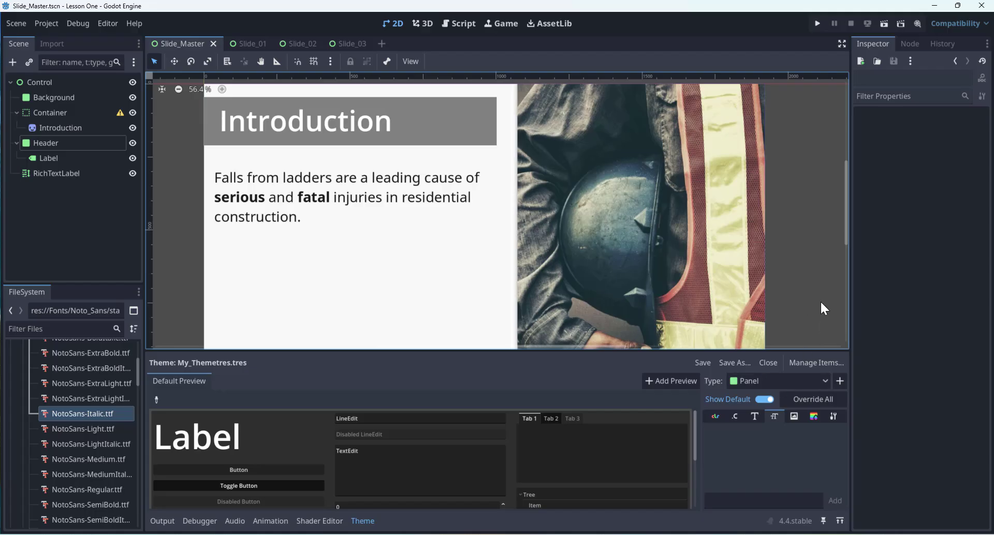
# - Select the Header panel again and add a custom item type named Panel_Header to the theme
pyautogui.click(466, 122)
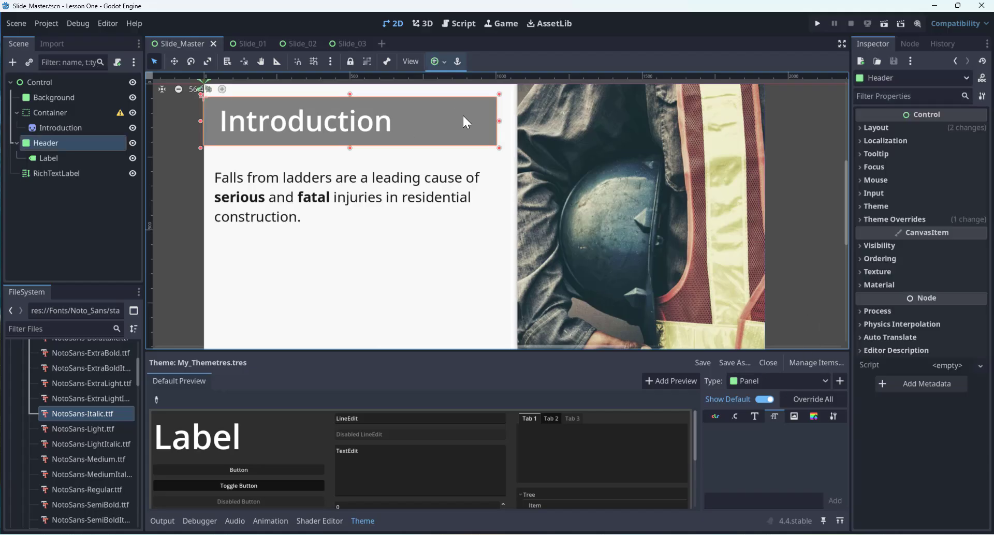
pyautogui.click(842, 382)
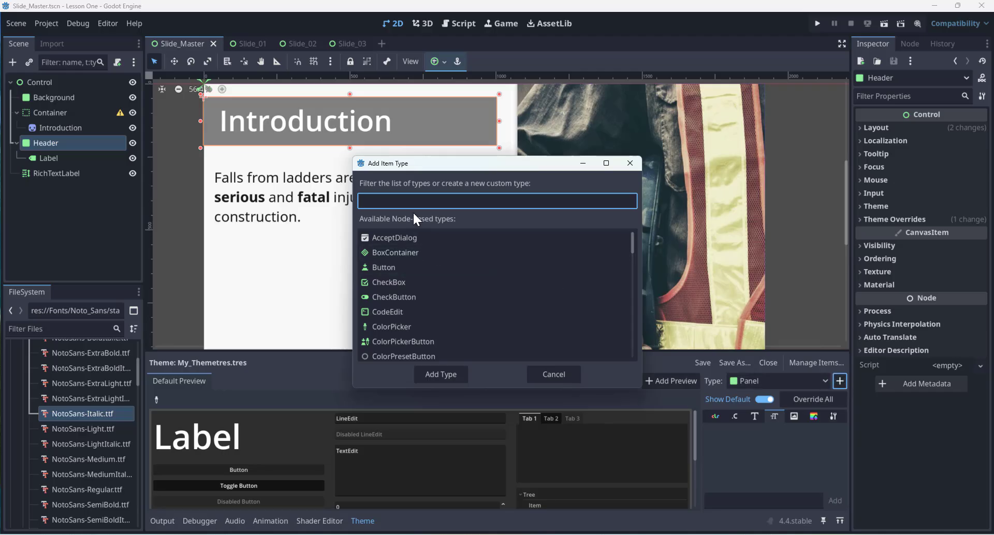
pyautogui.write('Pa')
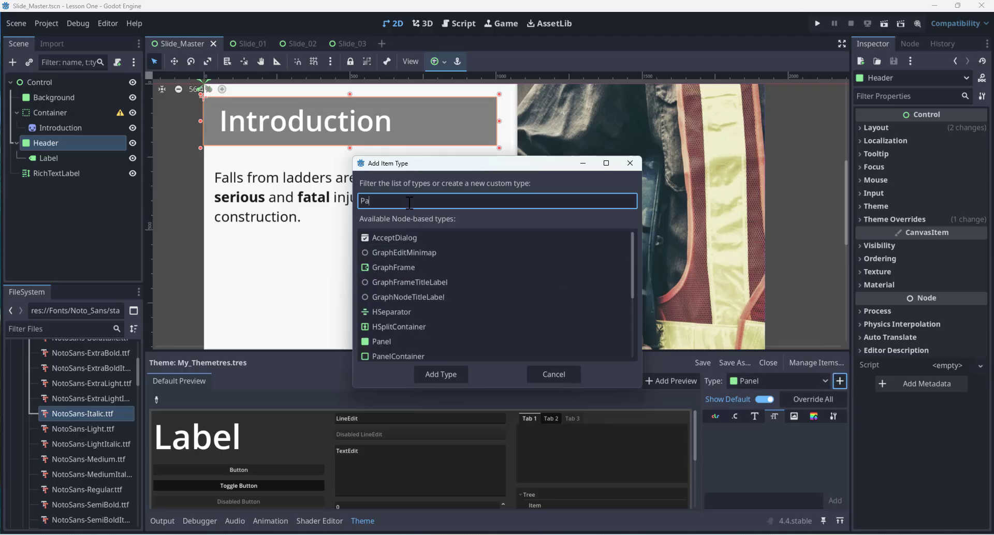
pyautogui.write('nel_Header')
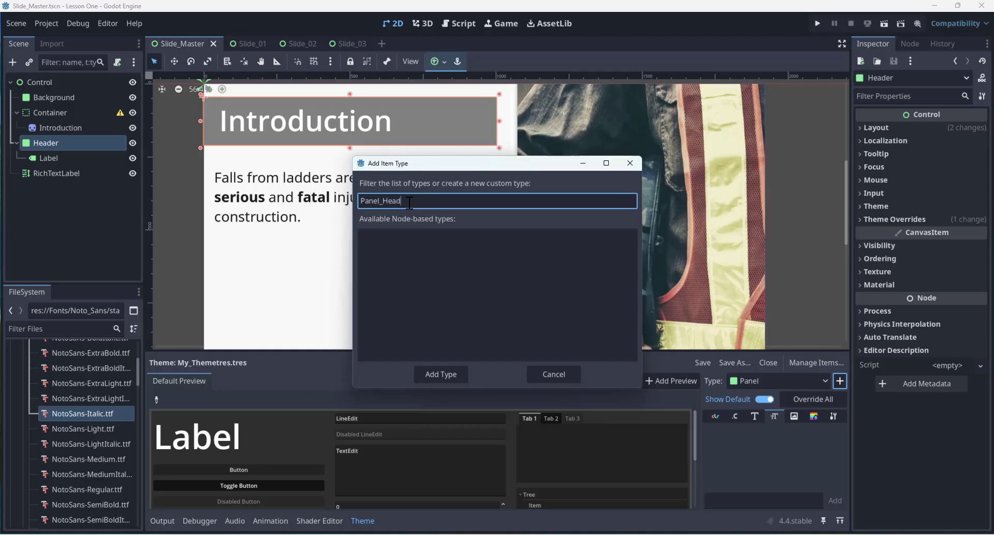
pyautogui.click(445, 373)
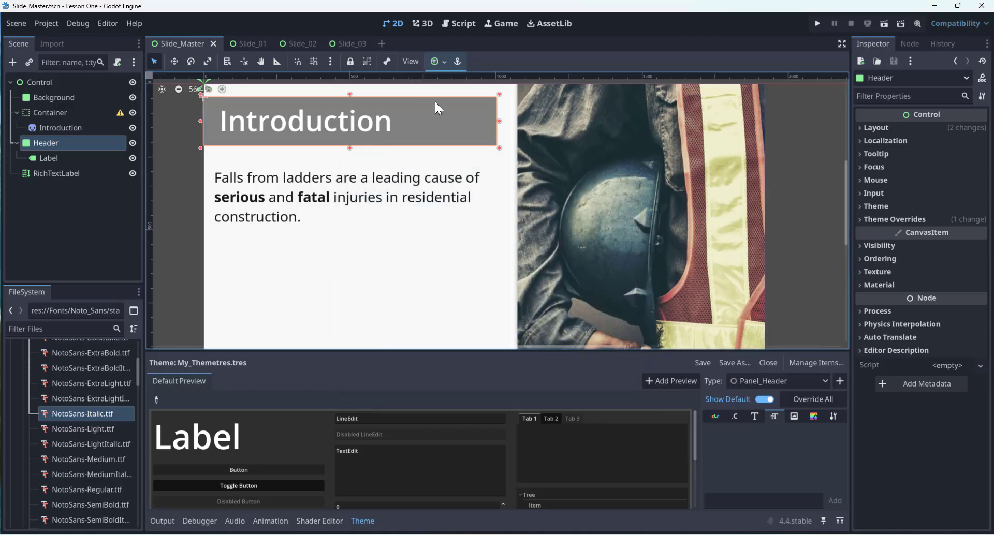
# - Set the base type of the Panel_Header theme type to Pan
pyautogui.click(711, 418)
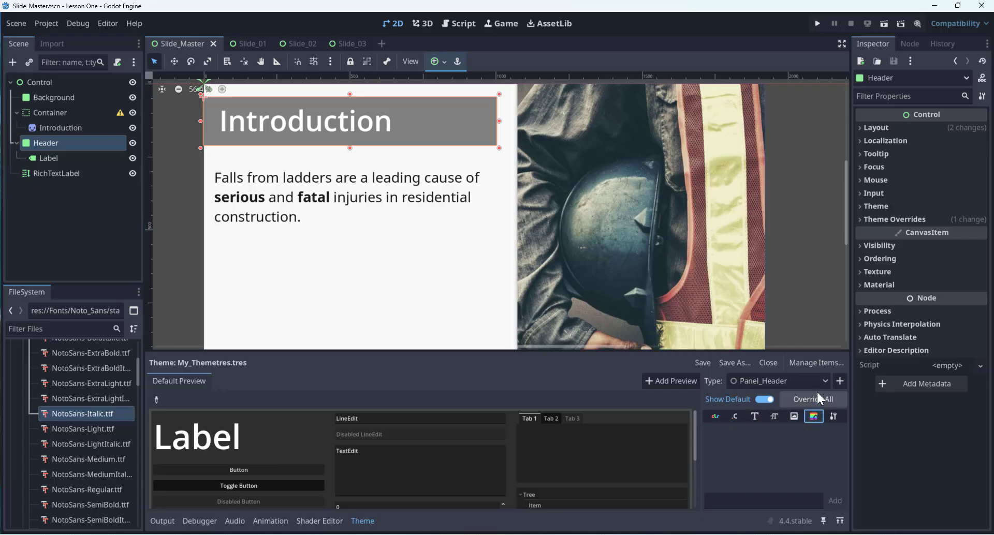
pyautogui.click(833, 417)
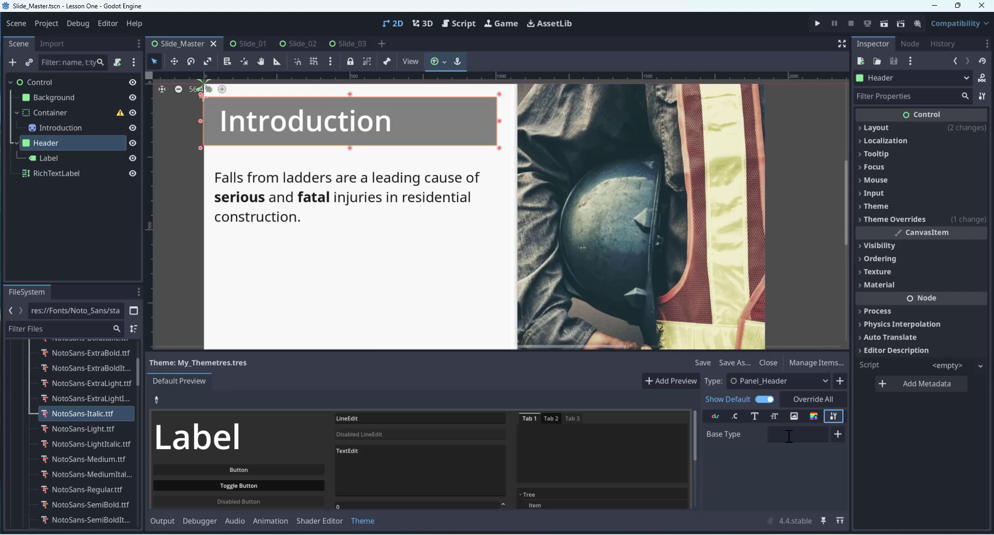
pyautogui.click(838, 434)
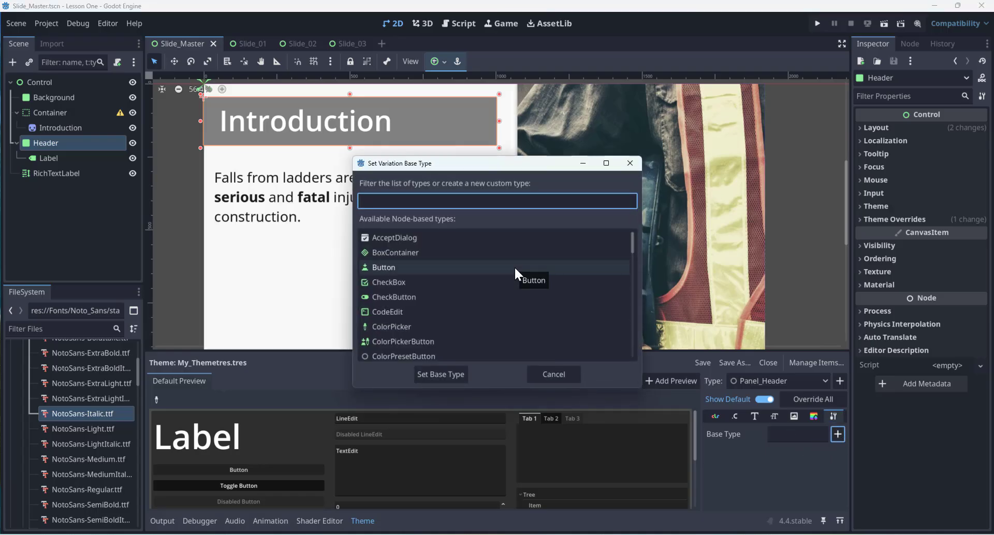
pyautogui.write('Pan')
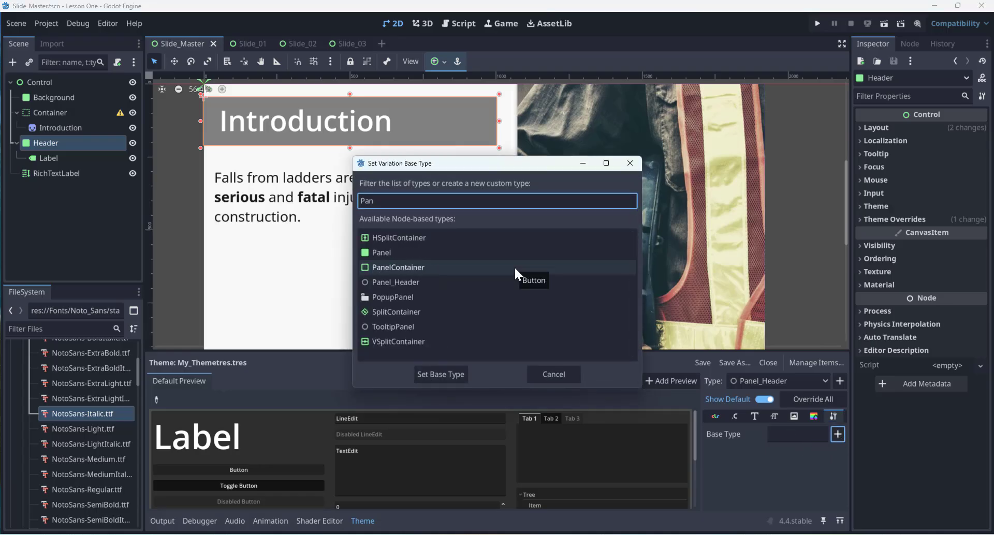
pyautogui.press('Return')
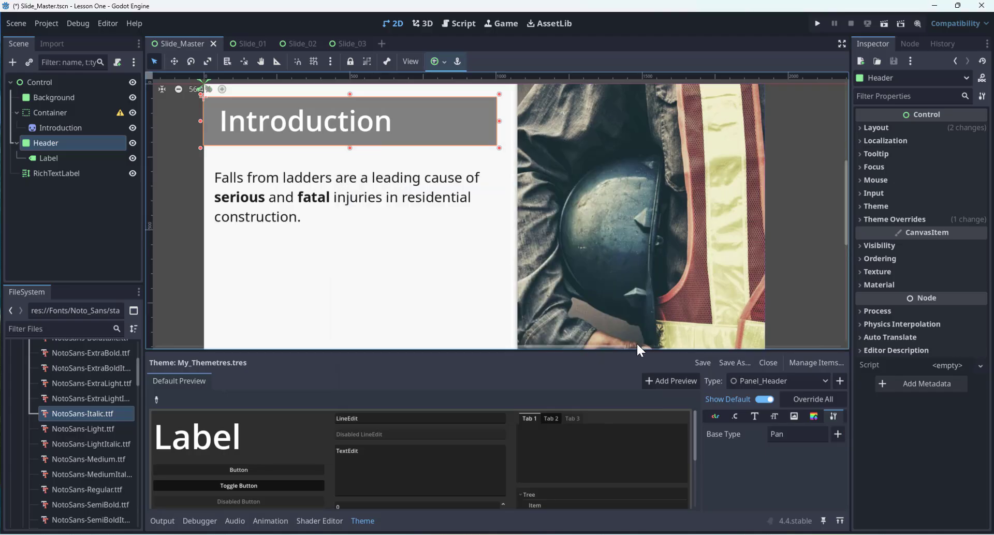
# - Set the base type of the Panel_Header theme type to the node-based type Panel
pyautogui.click(841, 435)
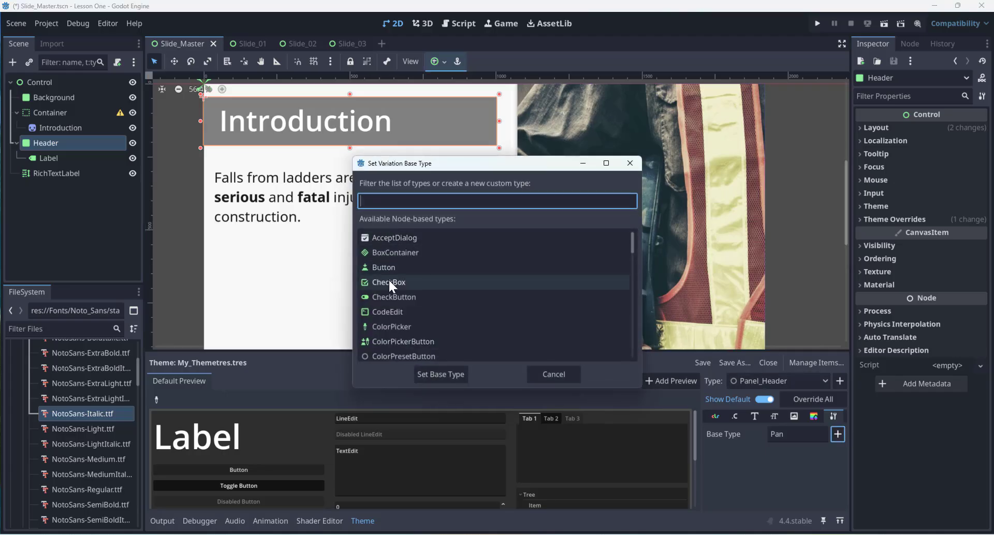
pyautogui.write('Panel')
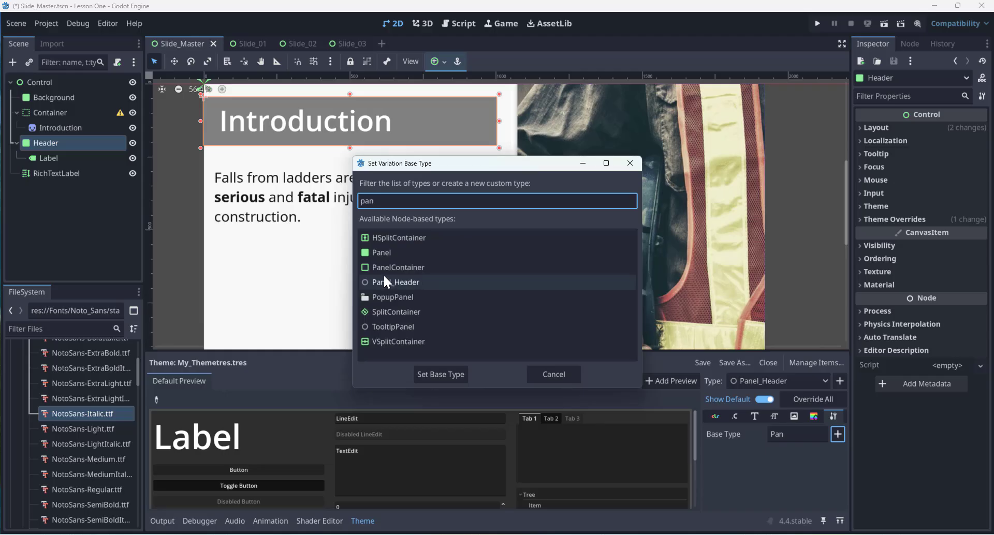
pyautogui.click(385, 253)
pyautogui.click(442, 376)
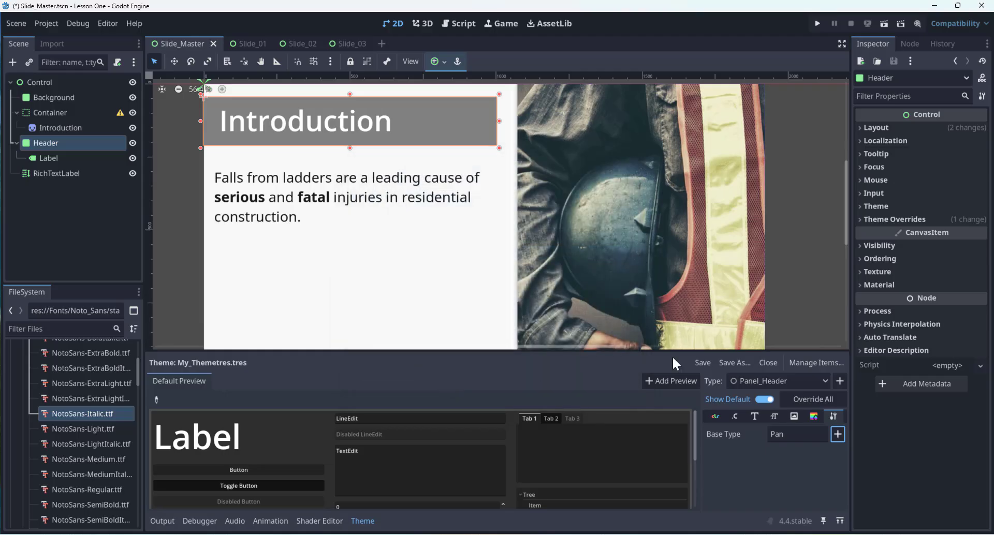
# - Add an override for the panel style item of the Panel_Header theme type
pyautogui.click(795, 417)
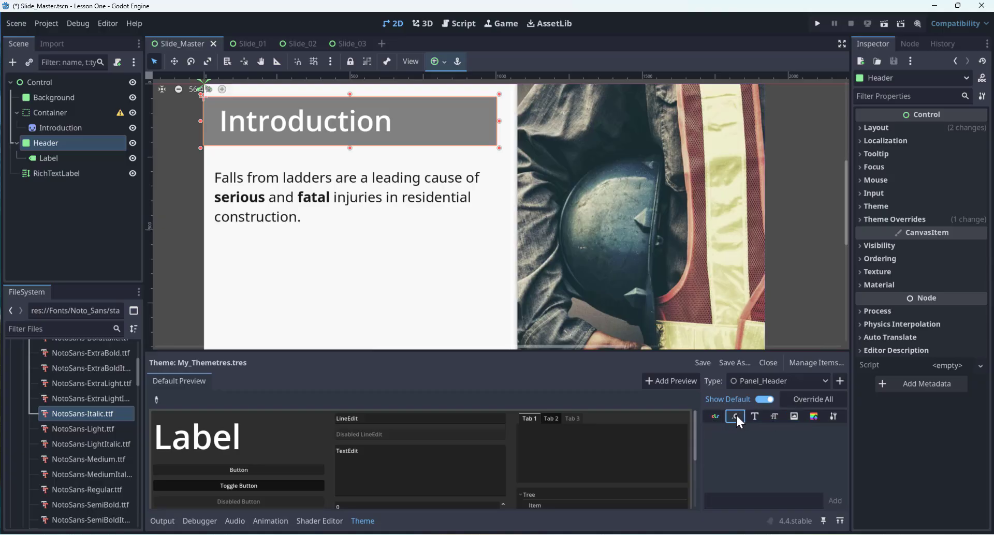
pyautogui.click(814, 416)
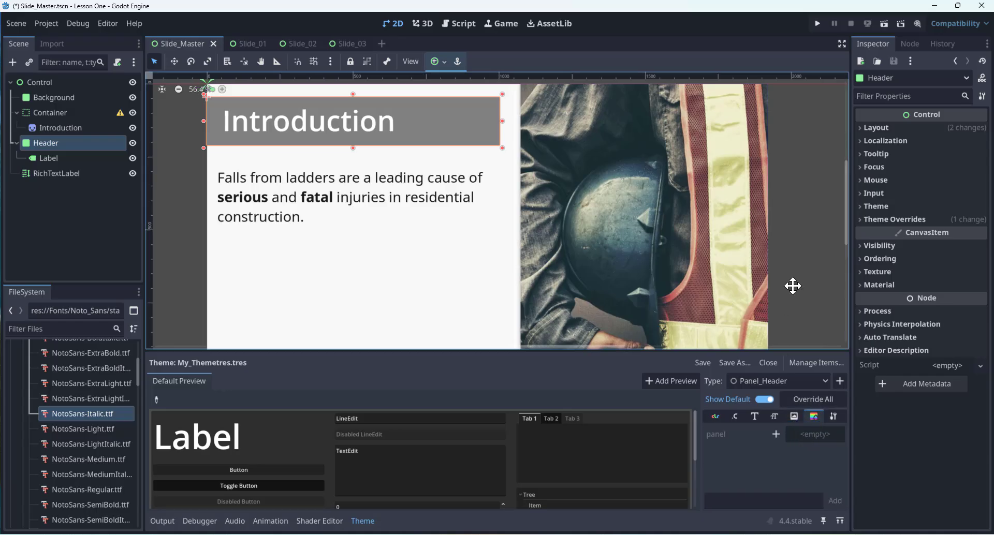
pyautogui.scroll(-1, 792, 284)
pyautogui.moveTo(735, 242); pyautogui.dragTo(695, 214, button='middle')
pyautogui.scroll(2, 695, 214)
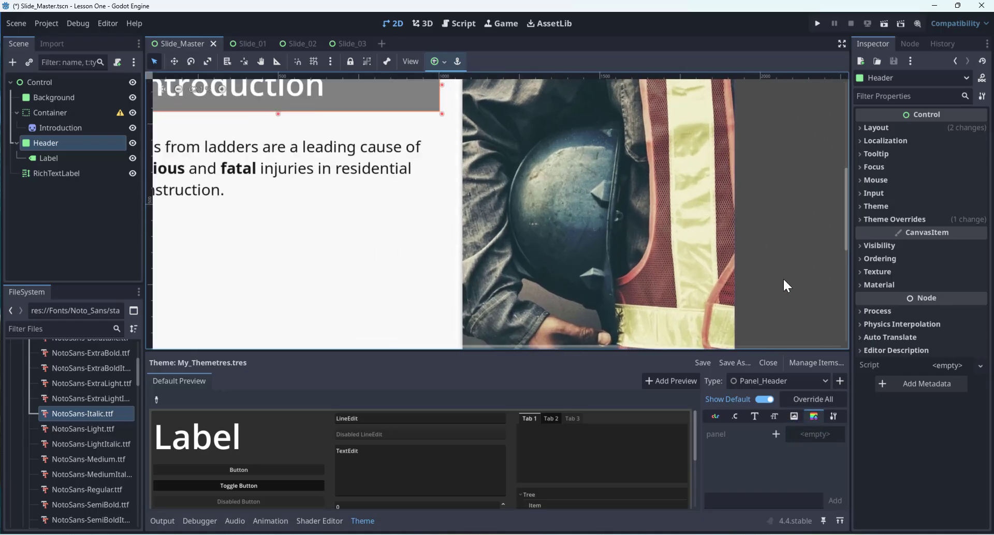
pyautogui.moveTo(768, 273); pyautogui.dragTo(826, 288, button='middle')
pyautogui.moveTo(453, 272); pyautogui.dragTo(505, 271, button='middle')
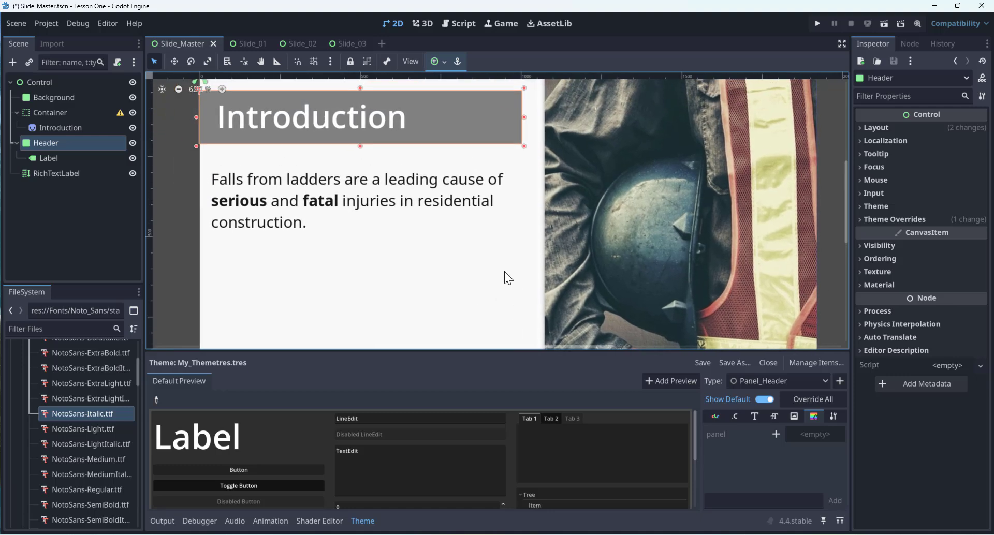
pyautogui.click(777, 434)
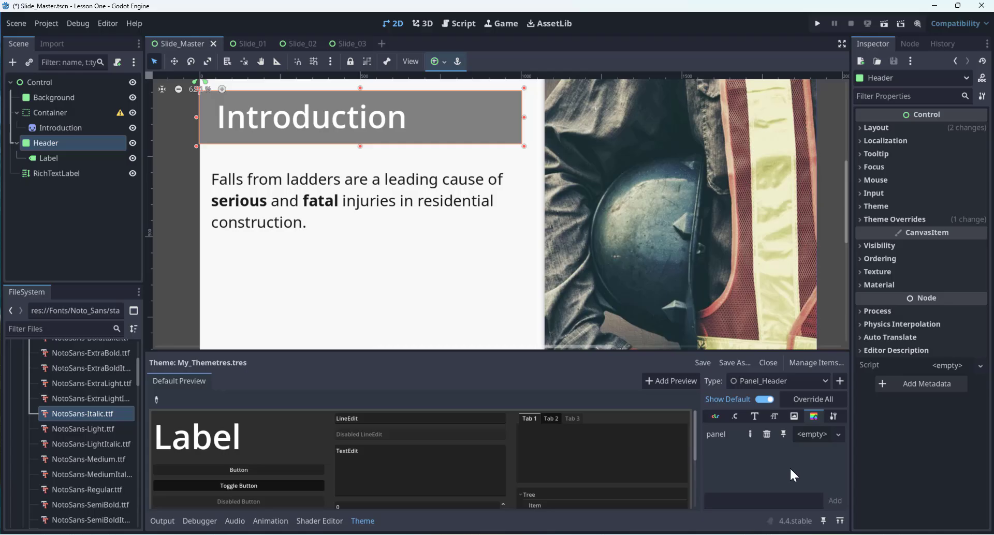
# - Assign a new StyleBoxFlat to Panel_Header's panel style and open its background color for editing
pyautogui.click(836, 434)
pyautogui.click(721, 467)
pyautogui.click(838, 435)
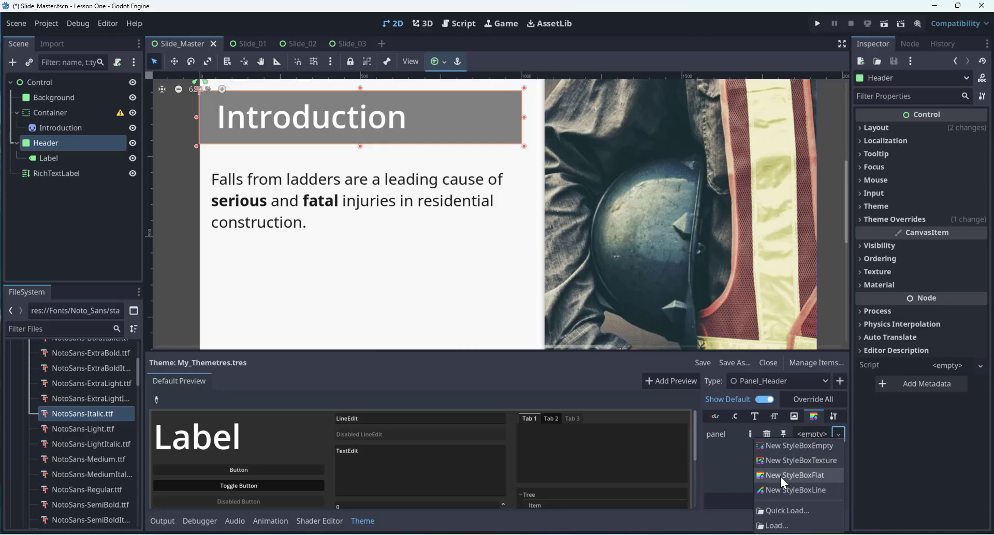
pyautogui.click(784, 477)
pyautogui.click(813, 439)
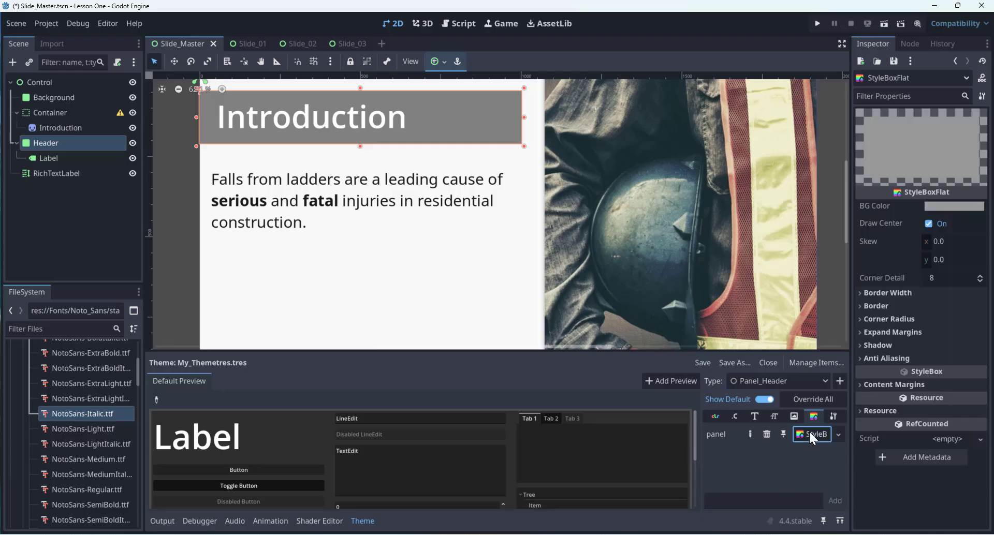
pyautogui.click(953, 206)
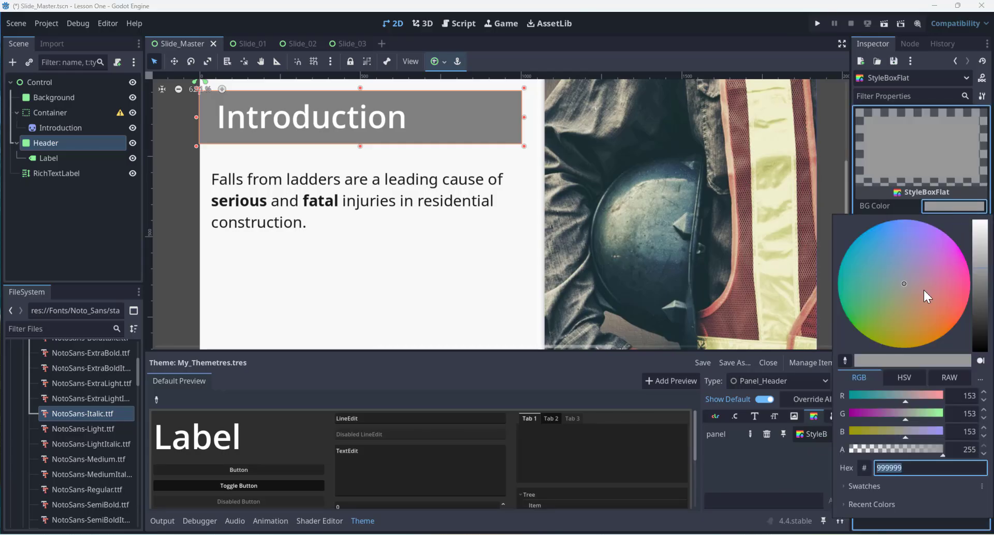
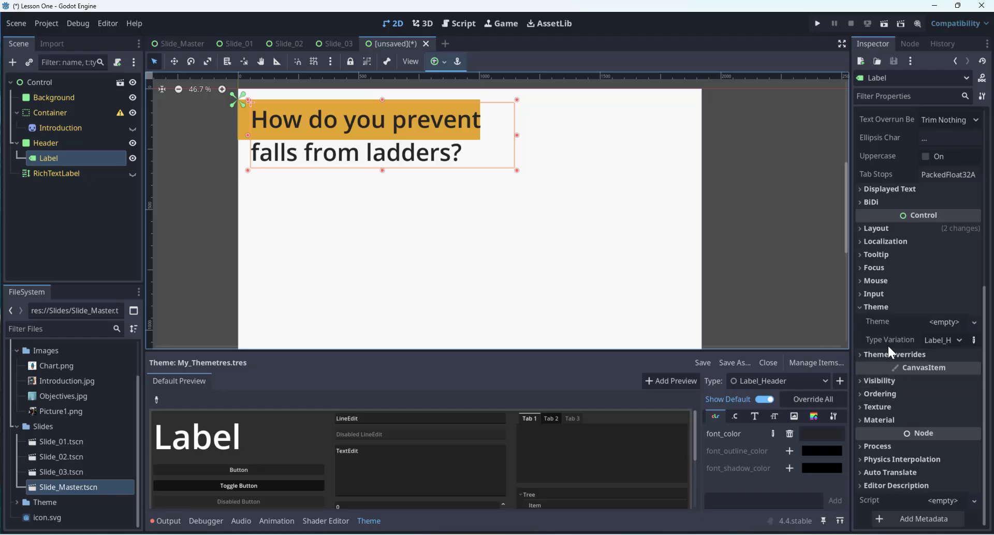
# - Enable the font size theme override on the header Label and set it to 74 px
pyautogui.click(862, 355)
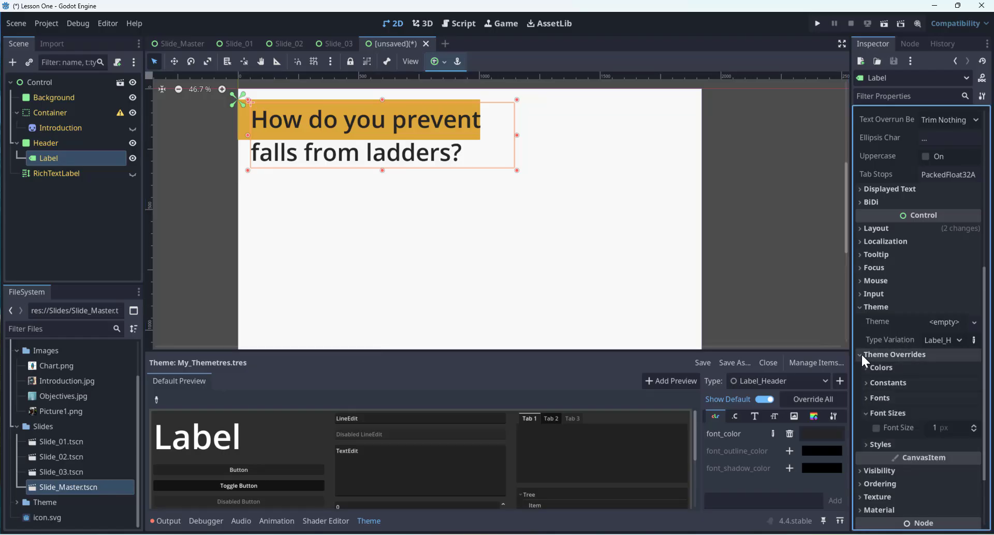
pyautogui.click(877, 428)
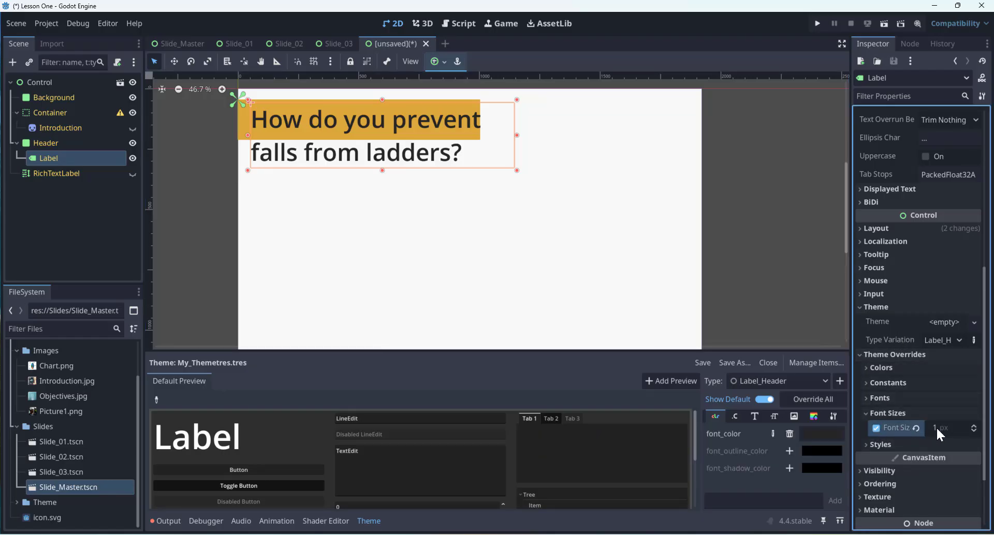
pyautogui.click(972, 424)
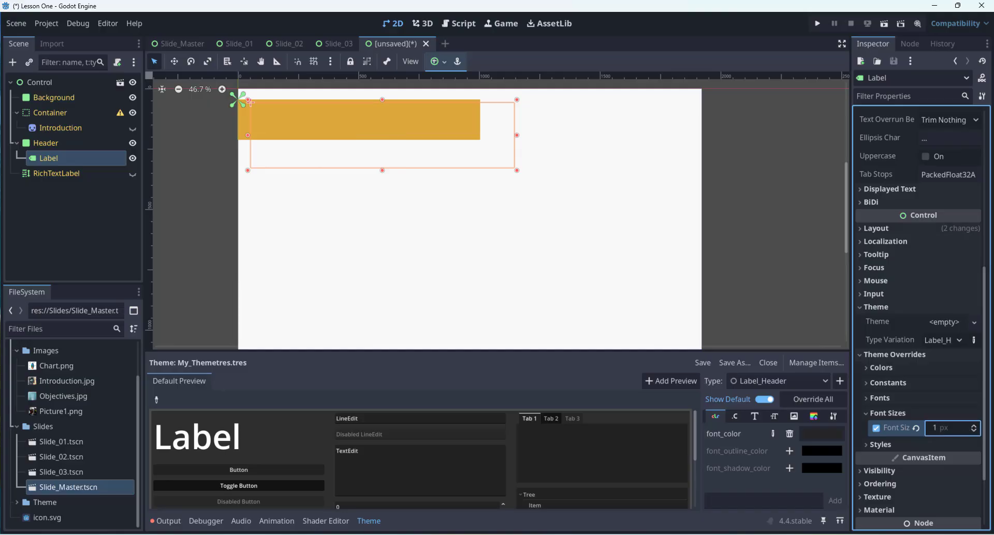
pyautogui.click(960, 428)
pyautogui.write('80')
pyautogui.press('Return')
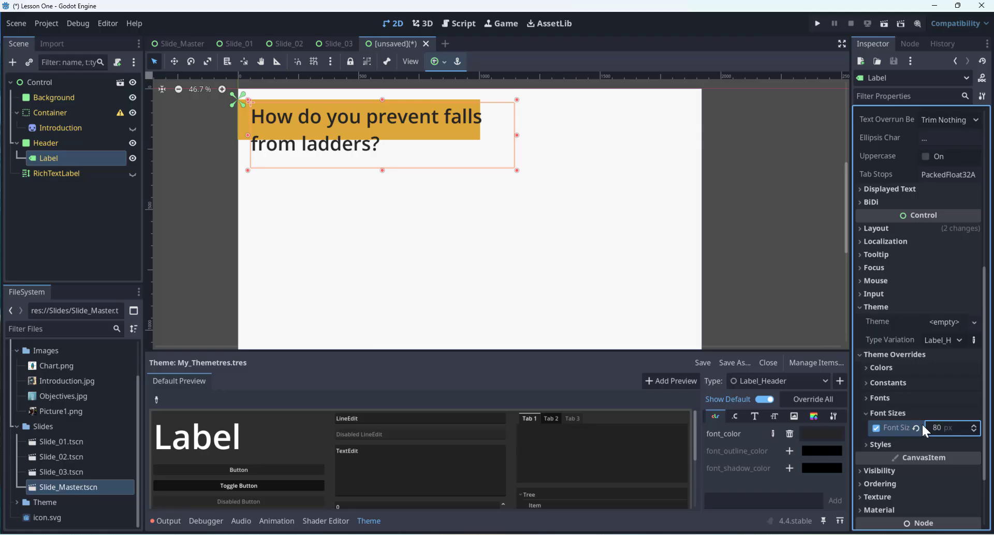
pyautogui.click(948, 428)
pyautogui.write('74')
pyautogui.press('Return')
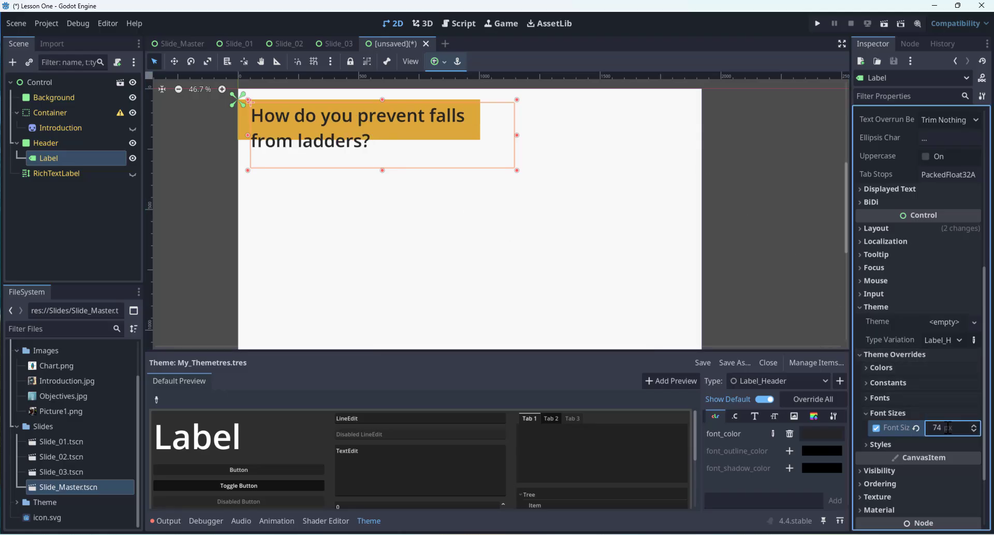
# - Enlarge the Header panel so it encloses both lines of the title "How do you prevent falls from ladders?", then deselect it
pyautogui.click(539, 130)
pyautogui.click(484, 130)
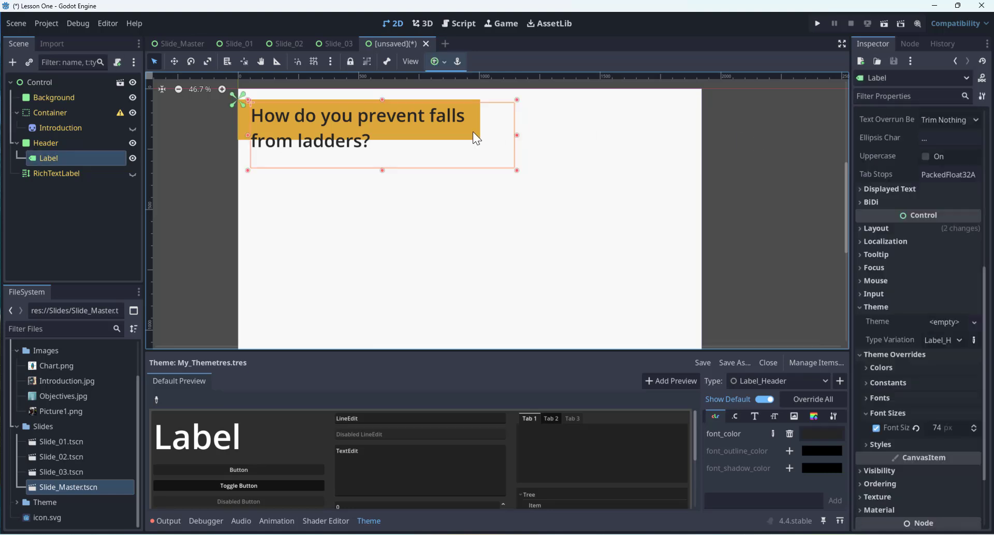
pyautogui.click(470, 98)
pyautogui.click(247, 130)
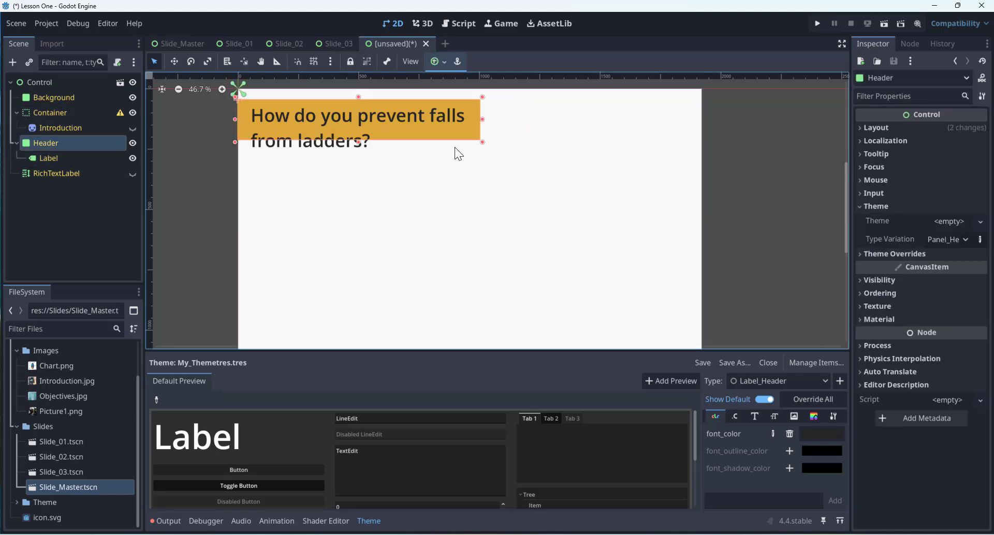
pyautogui.moveTo(481, 141); pyautogui.dragTo(492, 156)
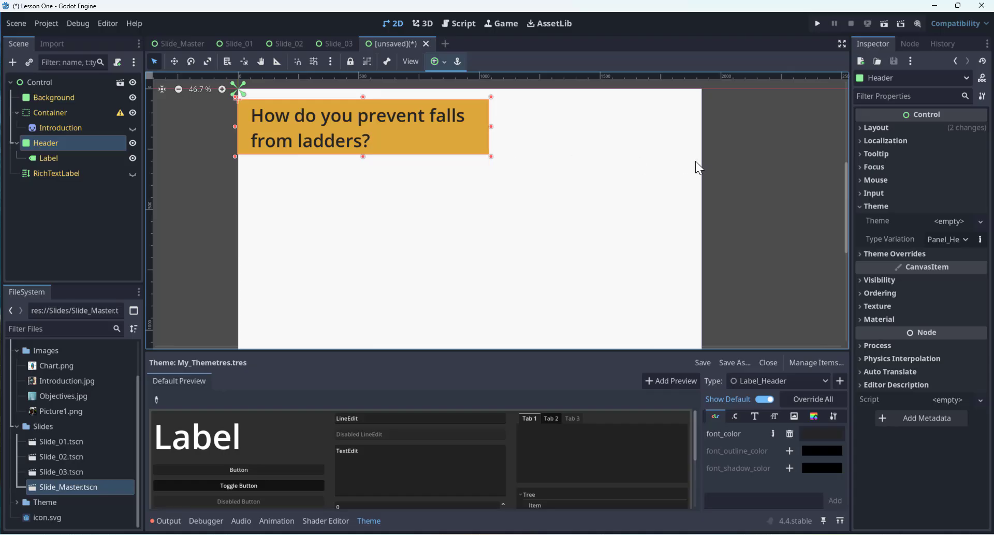
pyautogui.click(760, 163)
pyautogui.moveTo(839, 193); pyautogui.dragTo(793, 188, button='middle')
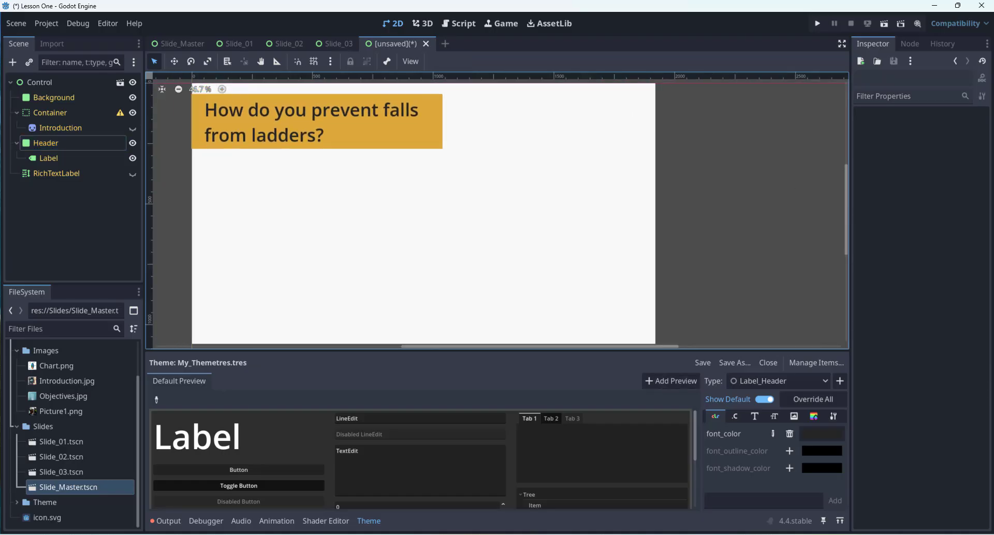
# - Switch to PowerPoint, examine how the icons and text bars on slide 5 are built, and return to Godot
pyautogui.hotkey('alt', 'Tab')
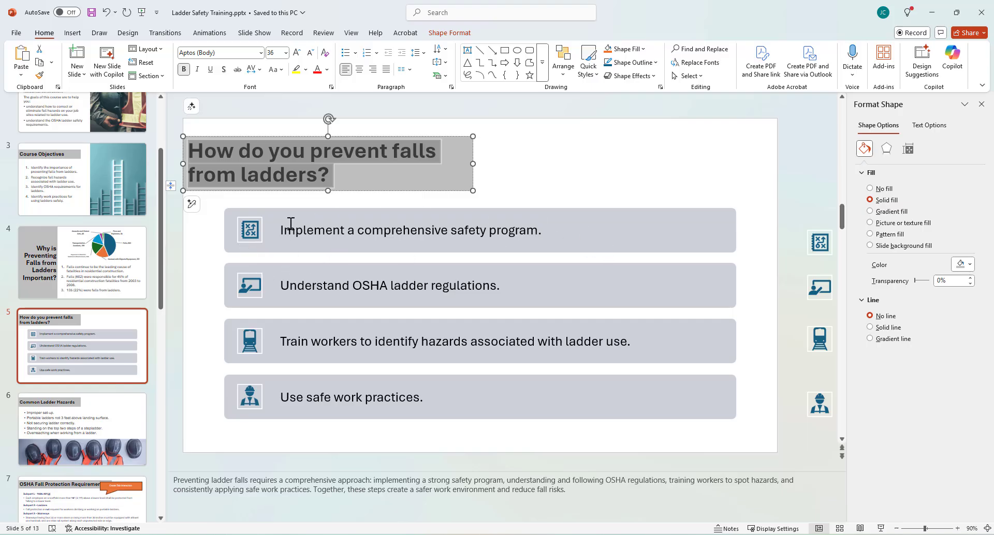
pyautogui.scroll(1, 699, 215)
pyautogui.click(699, 215)
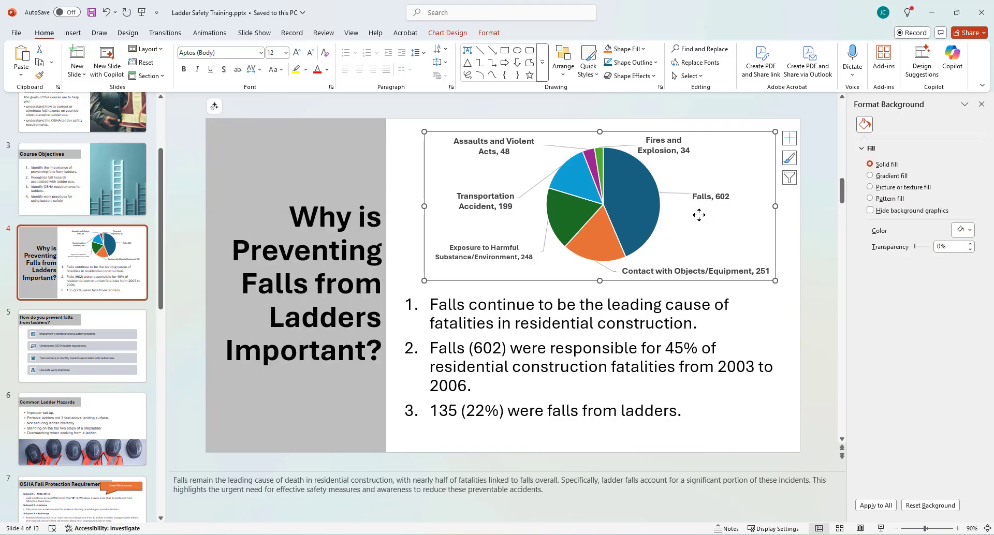
pyautogui.click(89, 352)
pyautogui.click(717, 224)
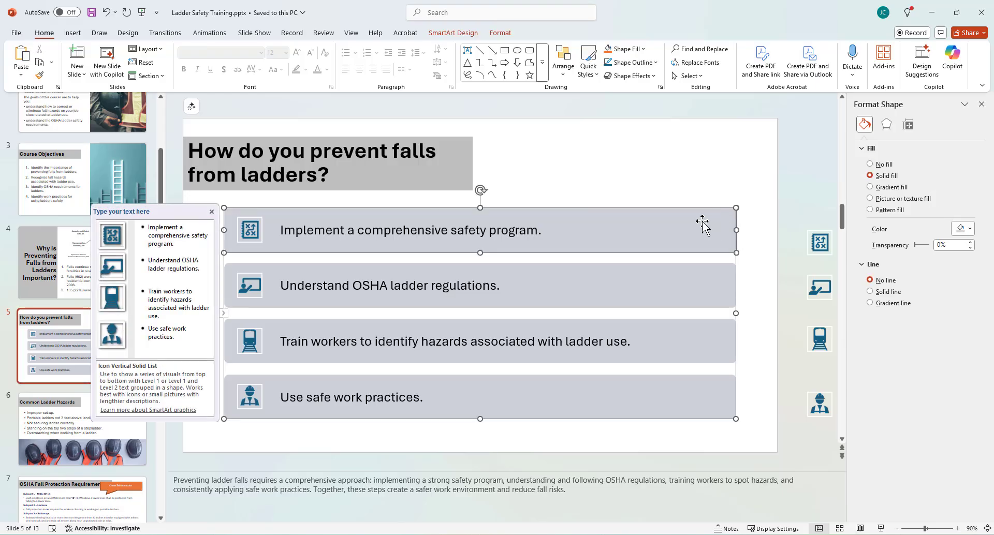
pyautogui.click(253, 229)
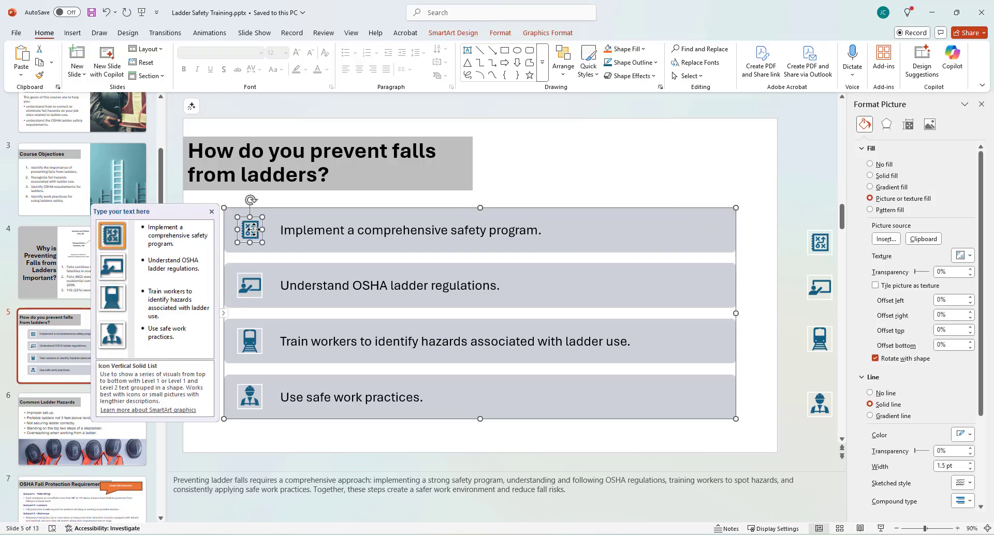
pyautogui.click(325, 229)
pyautogui.click(248, 230)
pyautogui.click(314, 230)
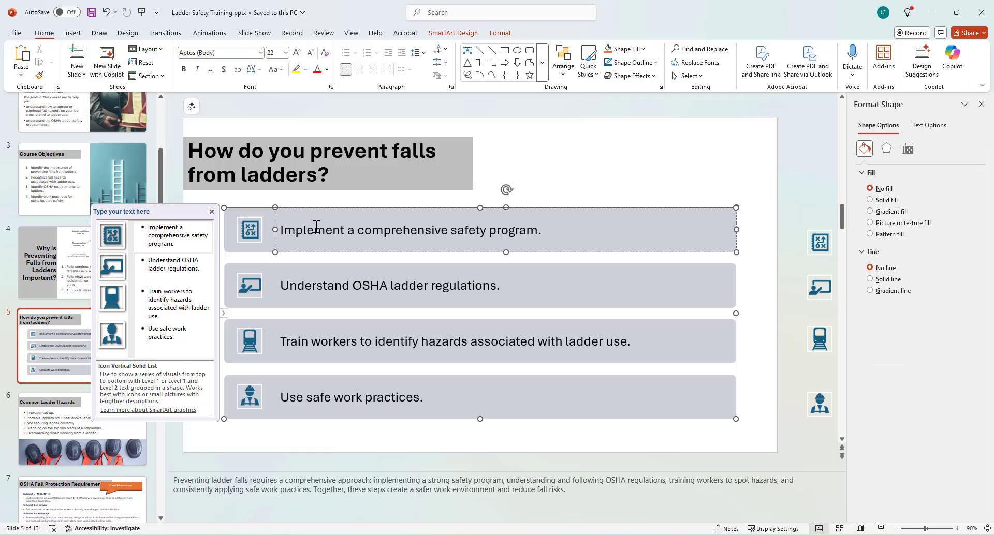
pyautogui.click(275, 216)
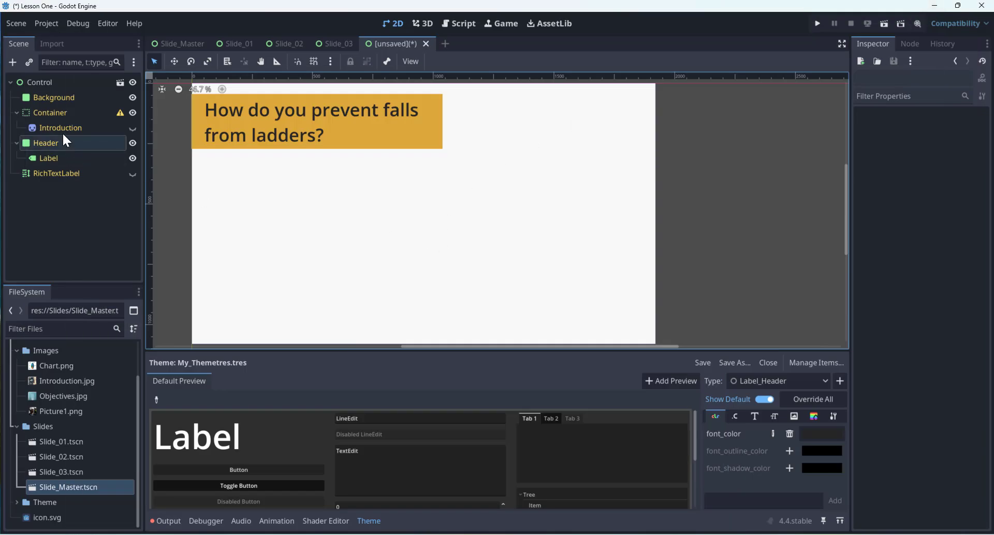
# - Add a Panel node as a child of the root Control
pyautogui.click(42, 82)
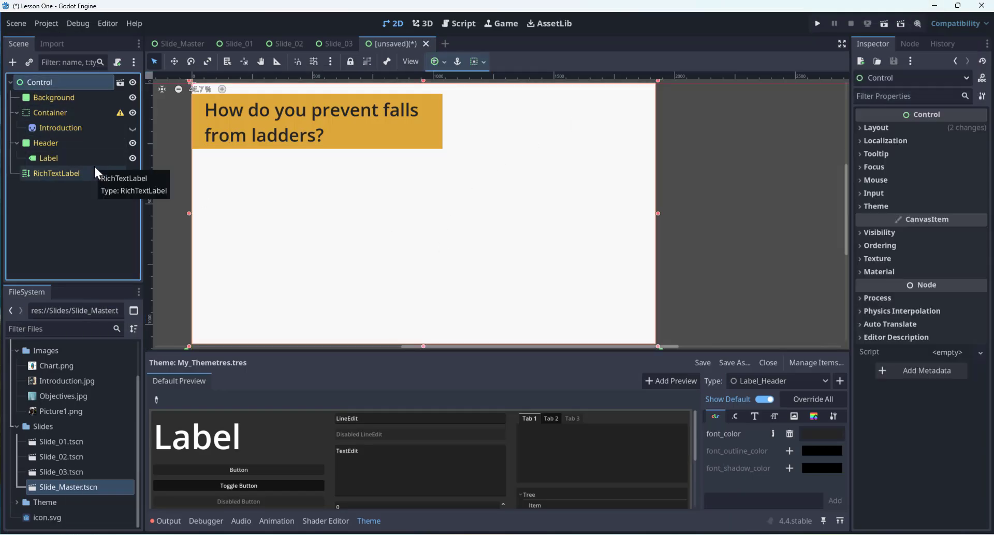
pyautogui.hotkey('ctrl', 'a')
pyautogui.write('pen')
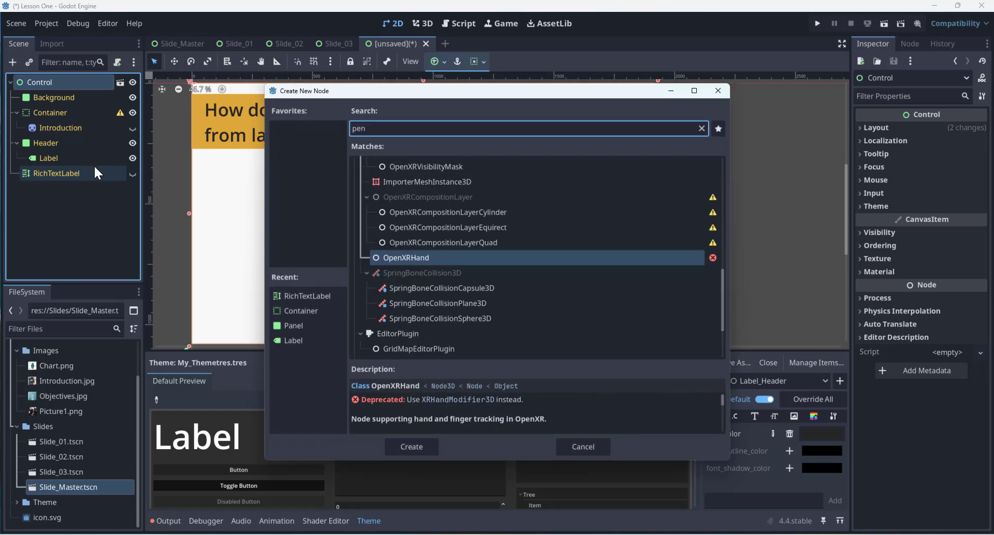
pyautogui.press('BackSpace')
pyautogui.press('BackSpace')
pyautogui.write('anel')
pyautogui.press('Return')
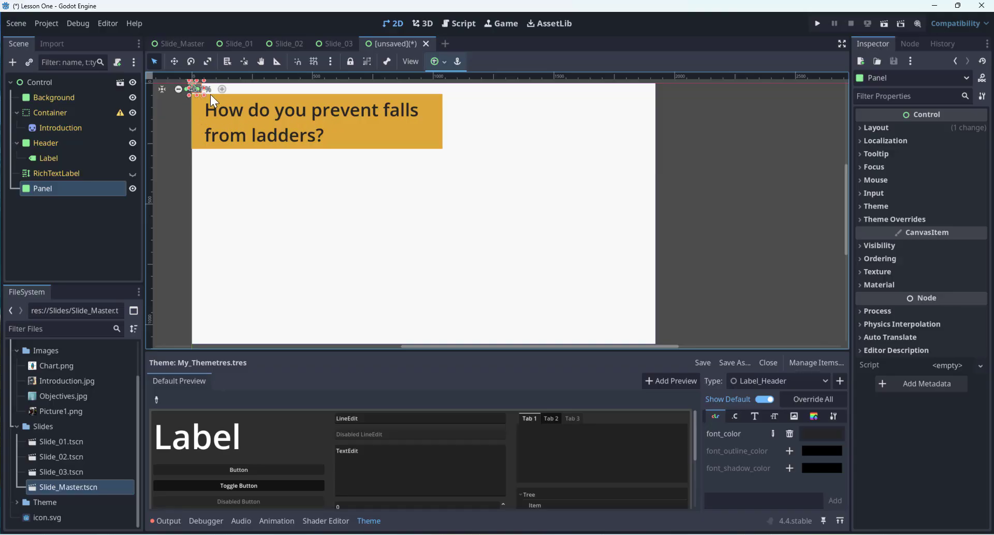
# - Shape the new Panel into a wide, low bar and place it beneath the header, roughly centered across the slide
pyautogui.click(363, 231)
pyautogui.moveTo(218, 119); pyautogui.dragTo(251, 130, button='middle')
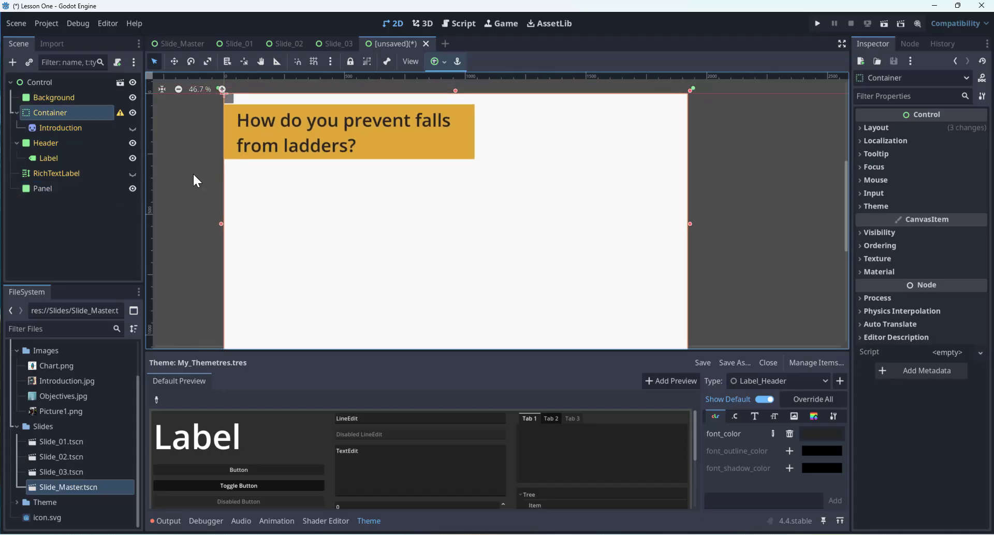
pyautogui.click(77, 189)
pyautogui.moveTo(236, 106); pyautogui.dragTo(619, 222)
pyautogui.moveTo(448, 252); pyautogui.dragTo(507, 209)
pyautogui.moveTo(624, 233); pyautogui.dragTo(638, 235)
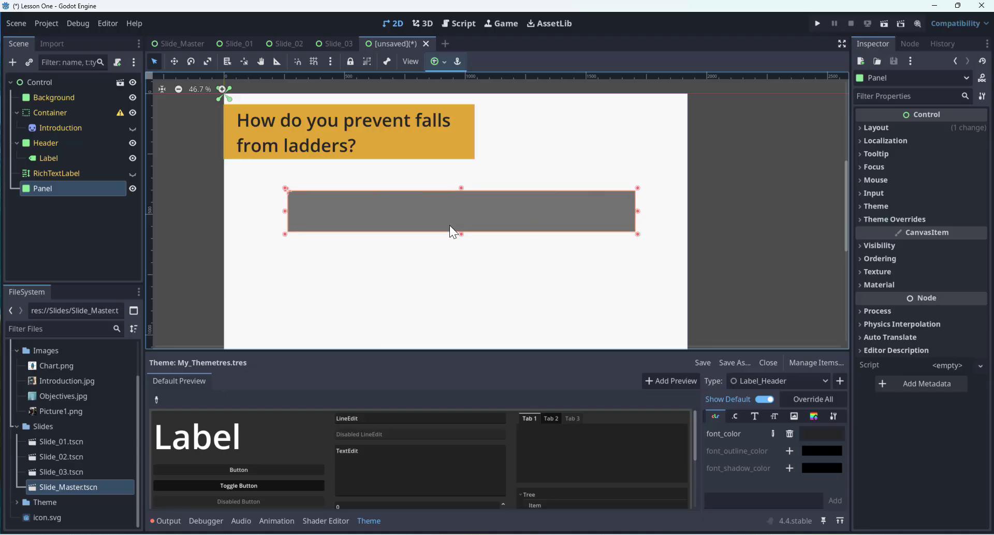
# - Add a RichTextLabel as a child of the new Panel and fit it within the bar, leaving free space before it for an icon
pyautogui.click(52, 191)
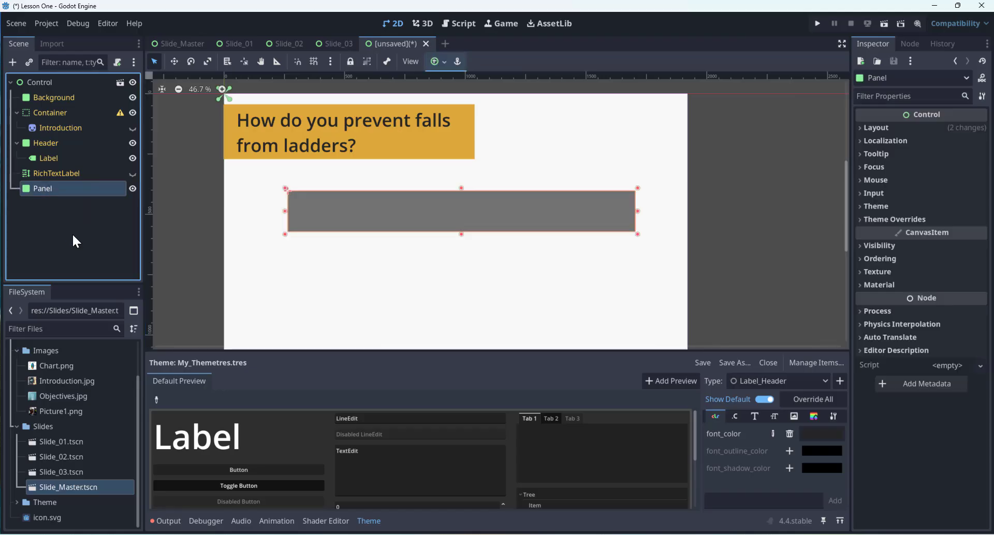
pyautogui.hotkey('ctrl', 'a')
pyautogui.write('righ')
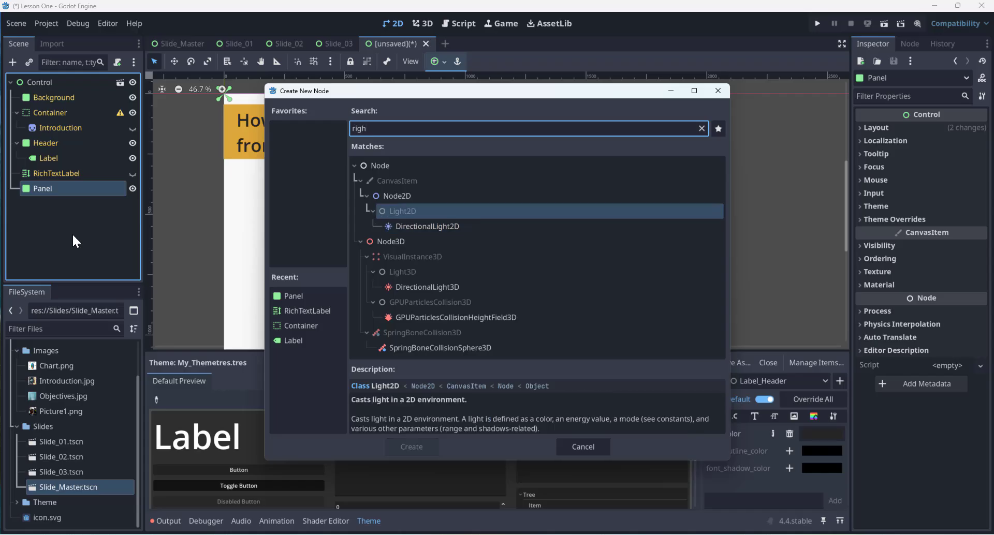
pyautogui.press('BackSpace')
pyautogui.press('BackSpace')
pyautogui.write('c')
pyautogui.press('Return')
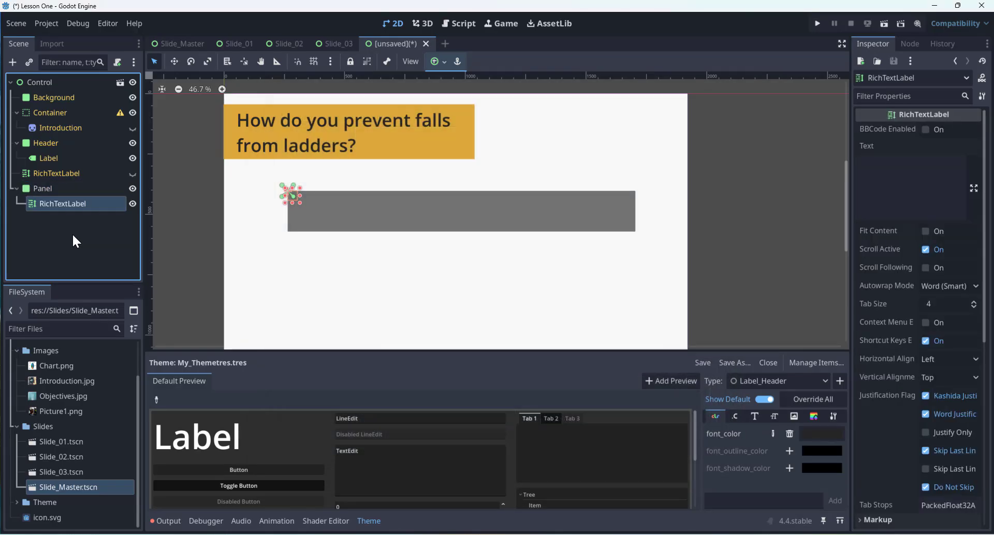
pyautogui.moveTo(301, 202); pyautogui.dragTo(610, 228)
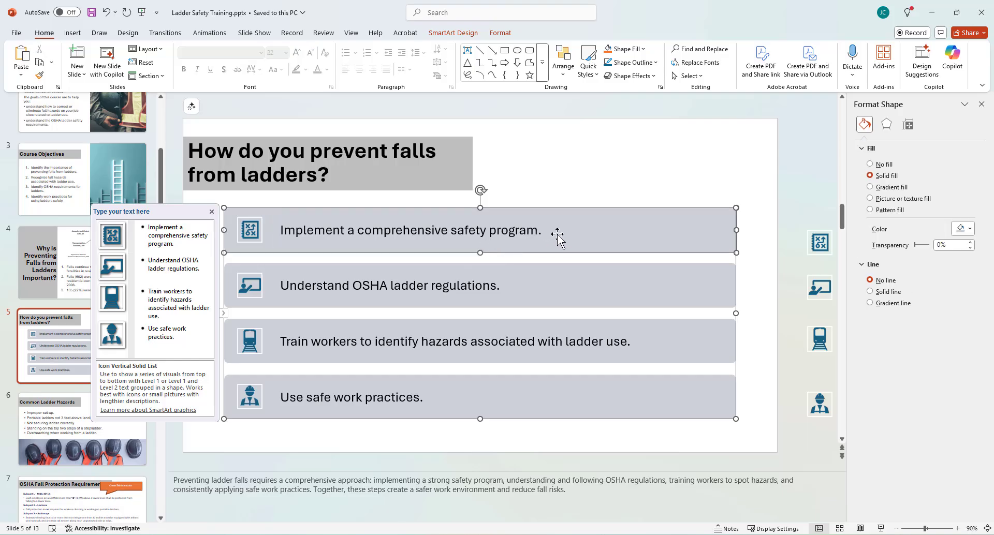
# - Copy the text "Implement a comprehensive safety program." from PowerPoint slide 5 and return to Godot
pyautogui.doubleClick(532, 229)
pyautogui.tripleClick(532, 229)
pyautogui.hotkey('ctrl', 'c')
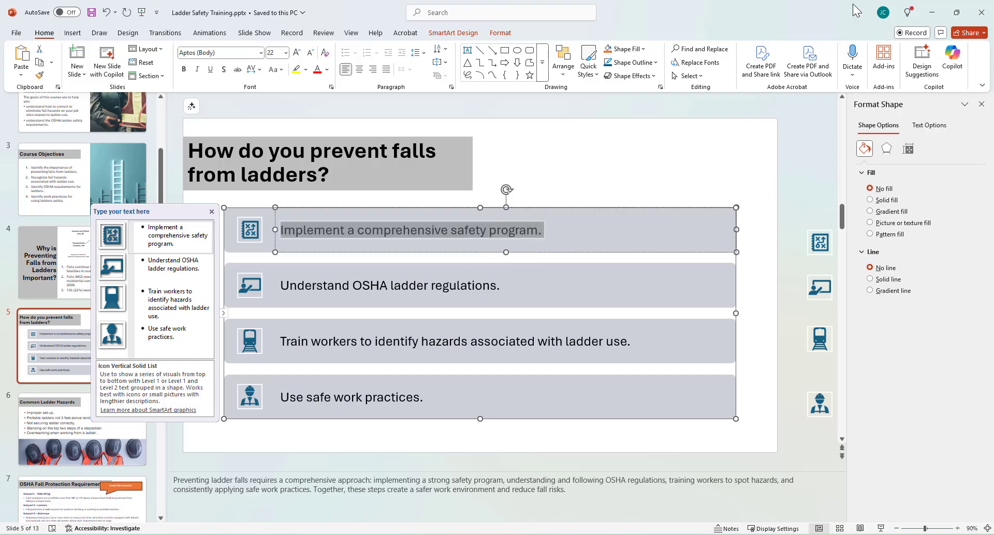
pyautogui.click(933, 12)
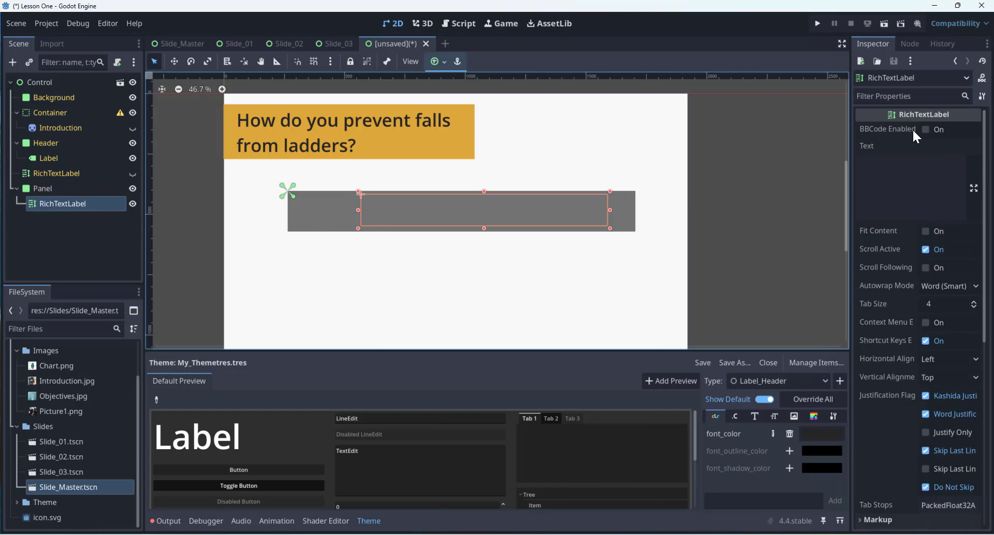
# - Enter "Implement a comprehensive safety program." as the text of the Panel's RichTextLabel and center it vertically in the bar
pyautogui.click(912, 166)
pyautogui.hotkey('ctrl', 'v')
pyautogui.click(754, 196)
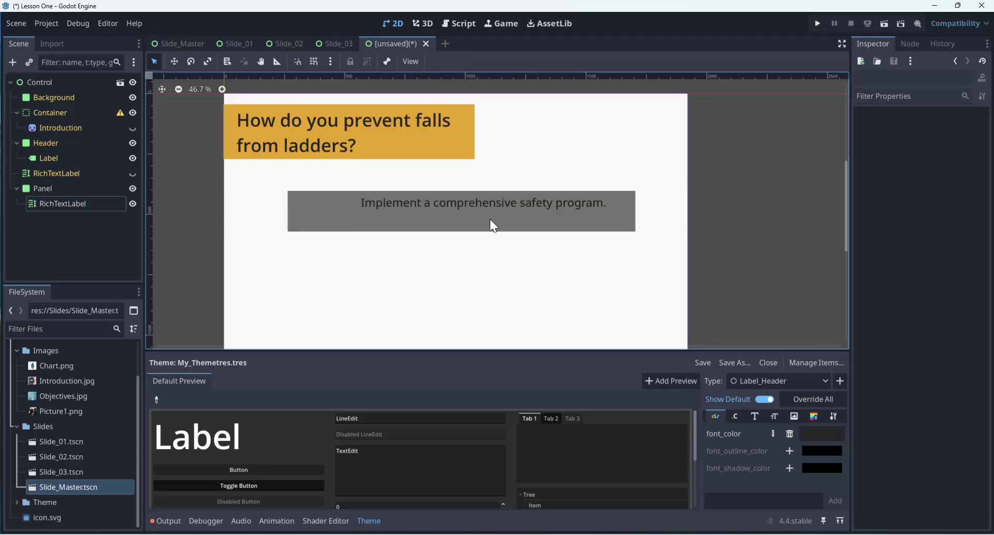
pyautogui.click(486, 203)
pyautogui.moveTo(486, 203); pyautogui.dragTo(482, 204)
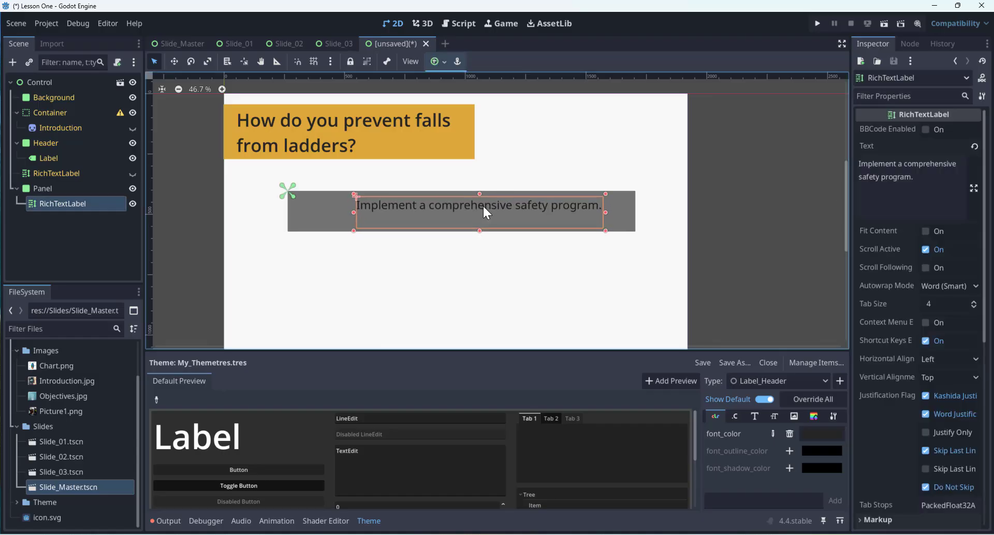
pyautogui.click(935, 176)
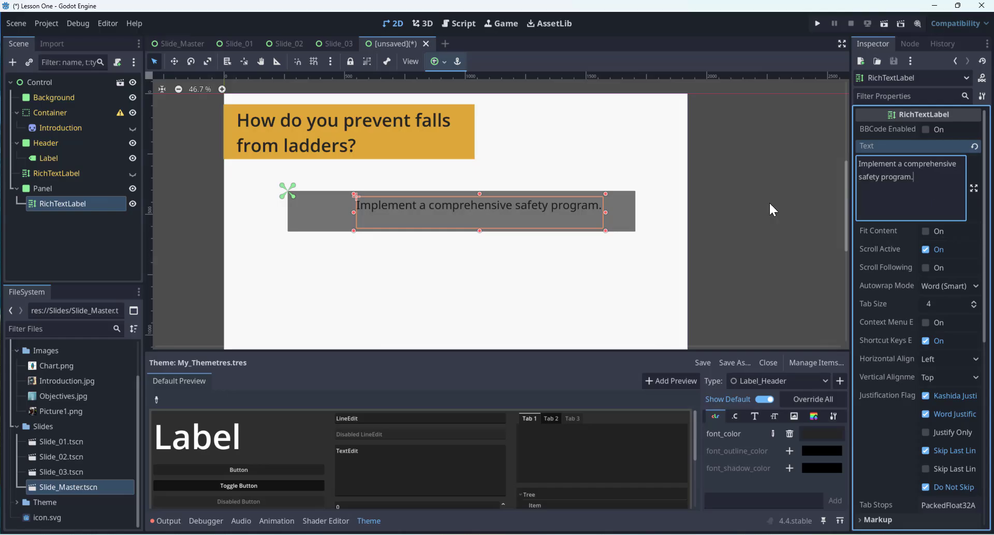
pyautogui.moveTo(479, 232); pyautogui.dragTo(502, 212)
# - Place the PreventFalls_Implement image from the Images folder in the free space before the text in the bar
pyautogui.click(59, 187)
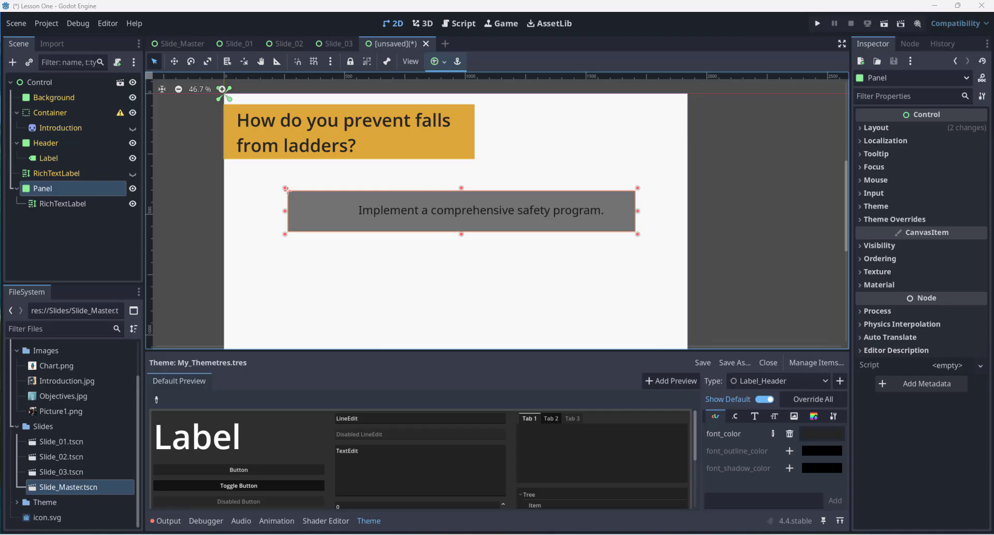
pyautogui.scroll(2, 40, 480)
pyautogui.moveTo(48, 375); pyautogui.dragTo(49, 375)
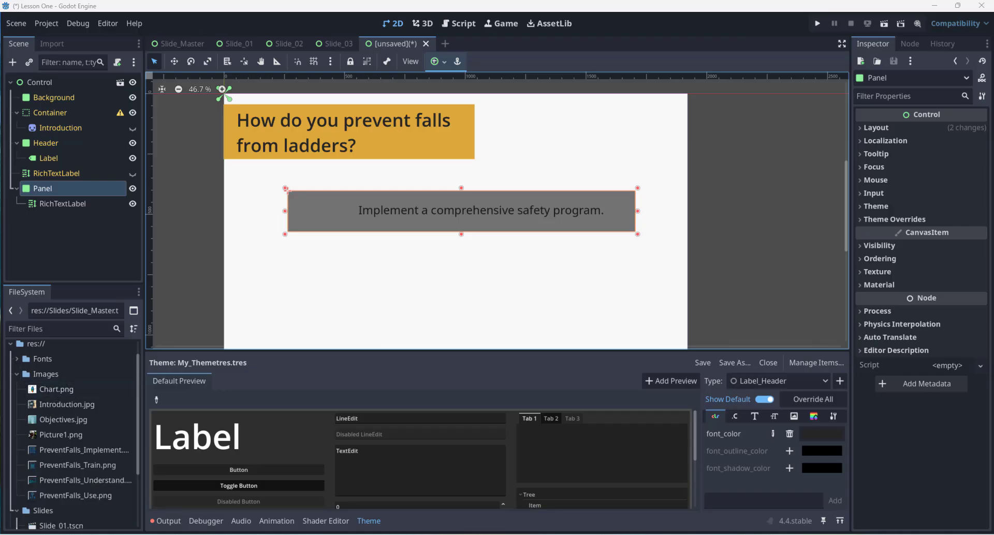
pyautogui.click(61, 450)
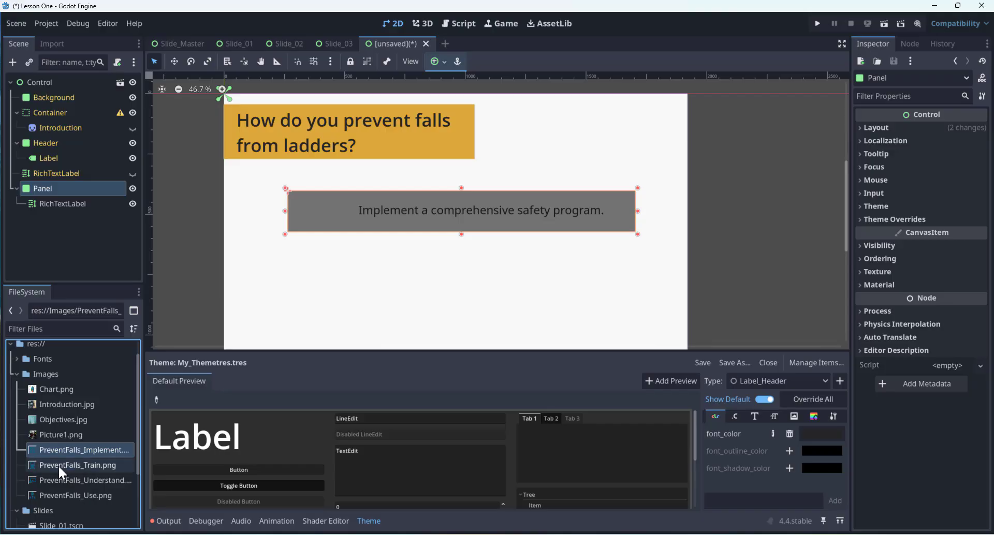
pyautogui.click(64, 480)
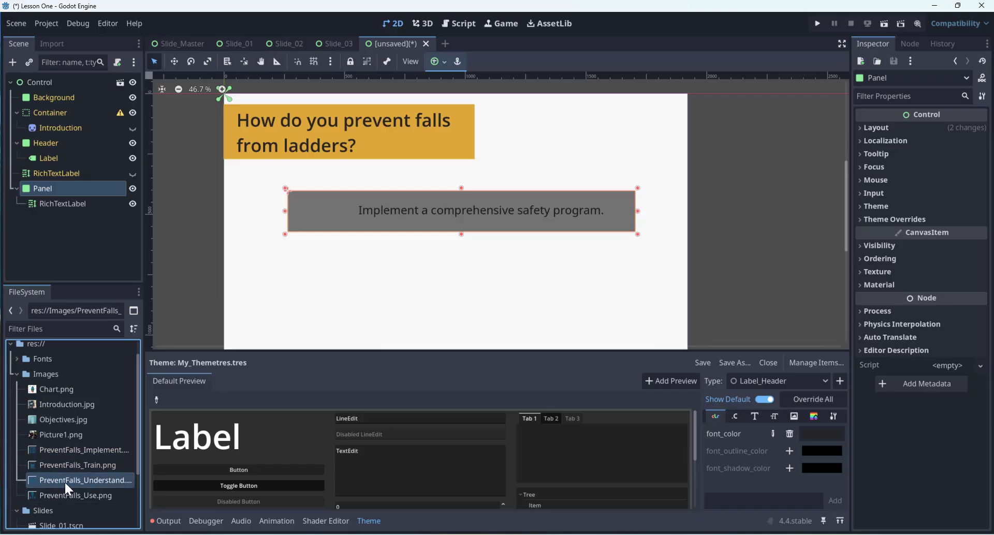
pyautogui.press('Down')
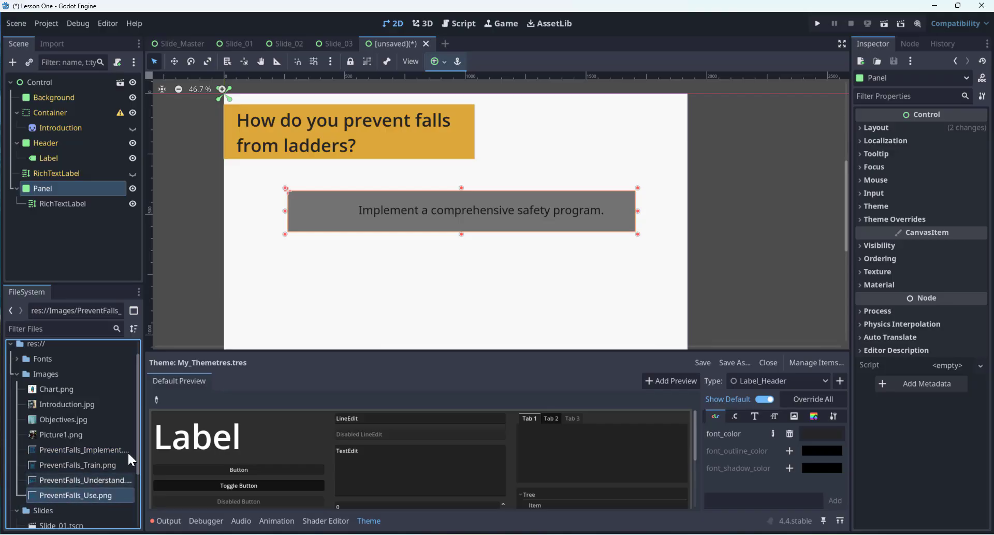
pyautogui.moveTo(56, 451); pyautogui.dragTo(308, 209)
pyautogui.scroll(2, 371, 250)
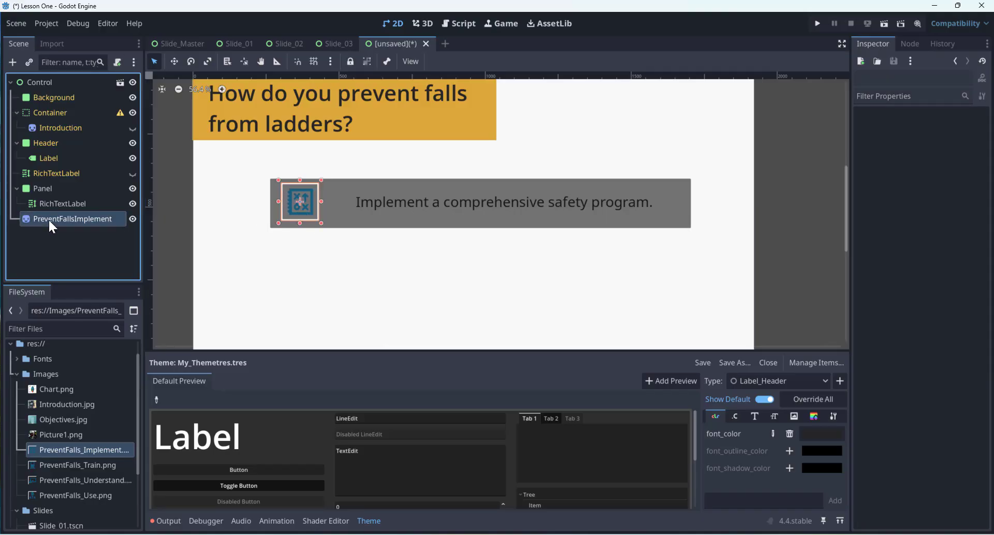
# - Make the PreventFallsImplement sprite a child of the Panel and shift the whole bar slightly upward
pyautogui.moveTo(52, 215); pyautogui.dragTo(54, 191)
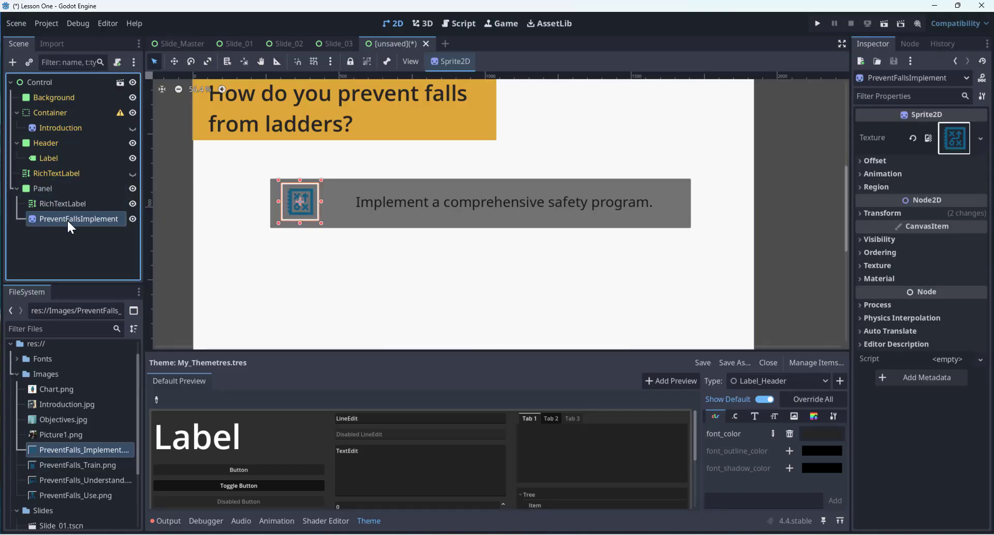
pyautogui.click(67, 238)
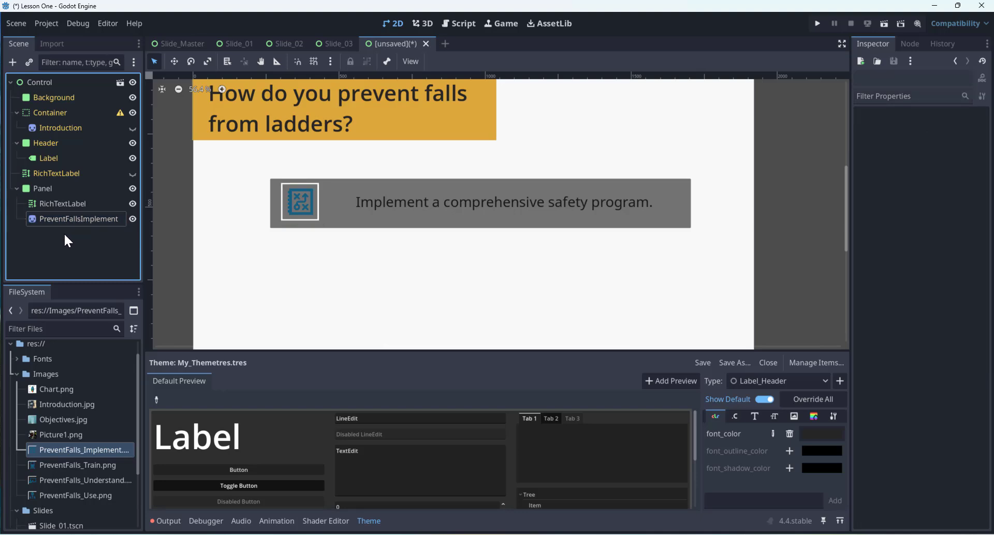
pyautogui.click(57, 220)
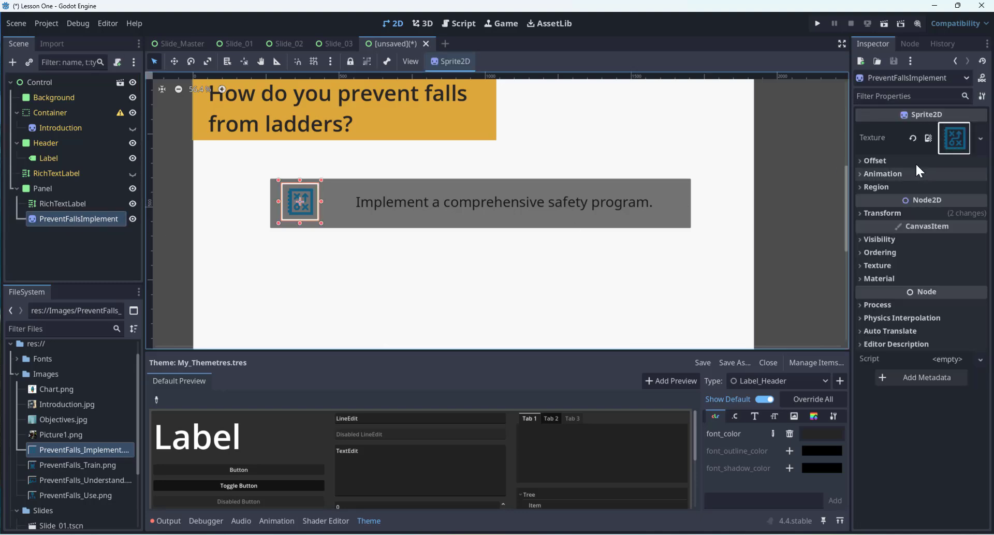
pyautogui.click(178, 204)
pyautogui.click(280, 212)
pyautogui.moveTo(303, 211); pyautogui.dragTo(302, 208)
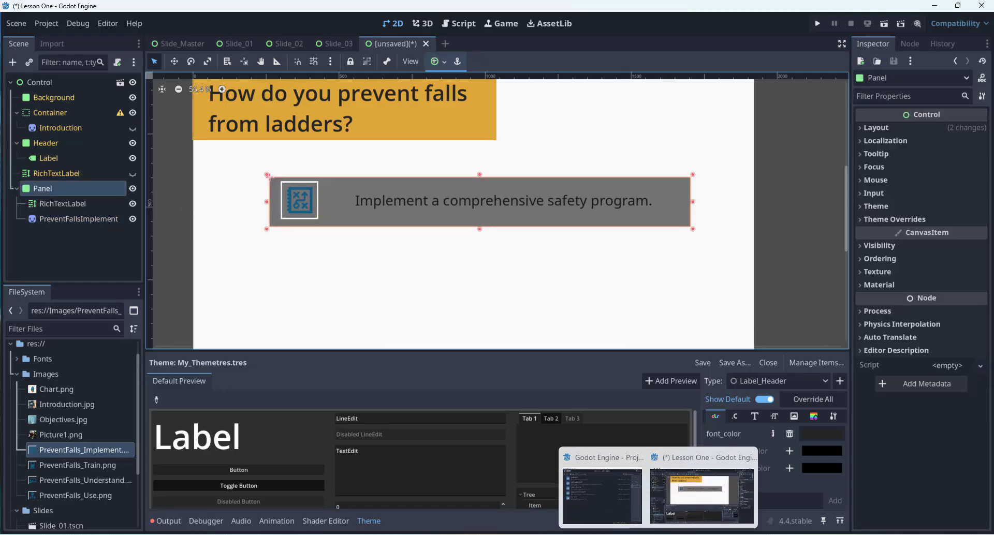
# - Check the first row's icon placement on the PowerPoint slide, then return to Godot and fine-tune the PreventFallsImplement sprite's position
pyautogui.click(593, 533)
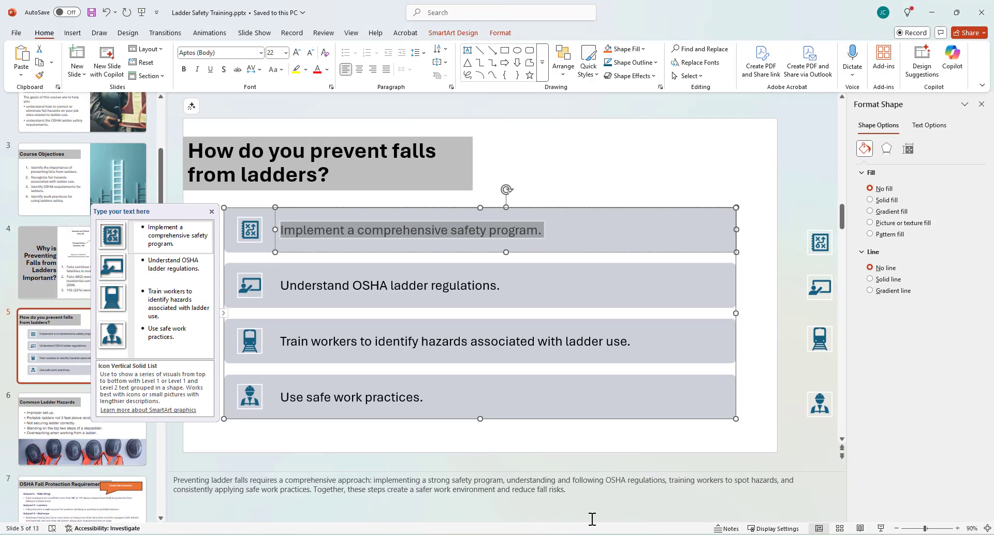
pyautogui.click(241, 228)
pyautogui.click(932, 12)
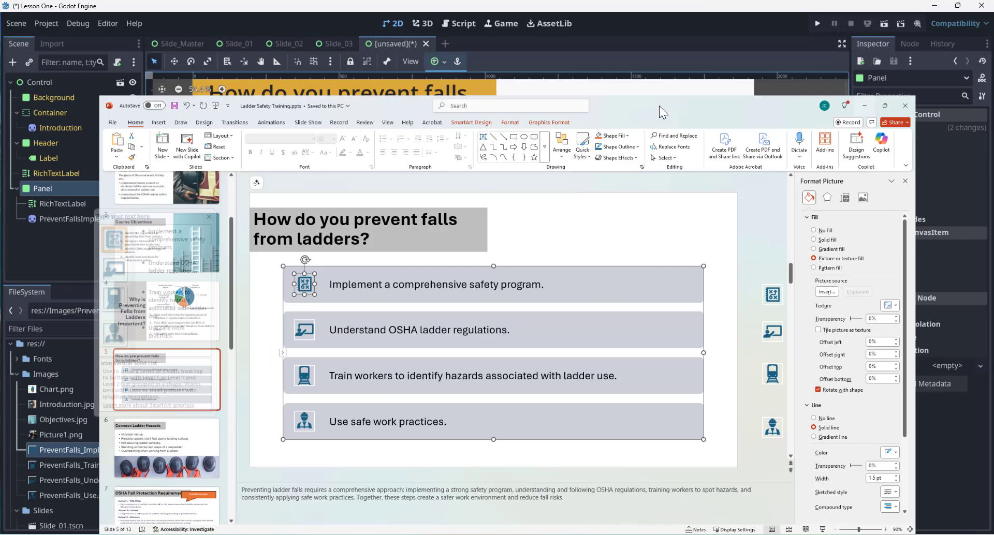
pyautogui.click(317, 212)
pyautogui.moveTo(308, 214); pyautogui.dragTo(308, 213)
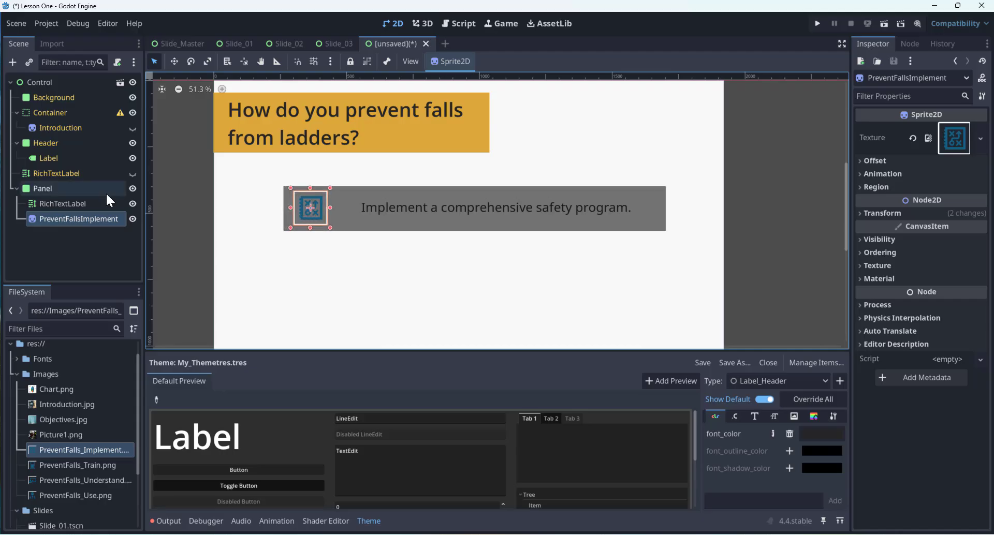
# - Expand the Panel's Layout properties and move the RichTextLabel closer to the icon in the bar
pyautogui.click(92, 189)
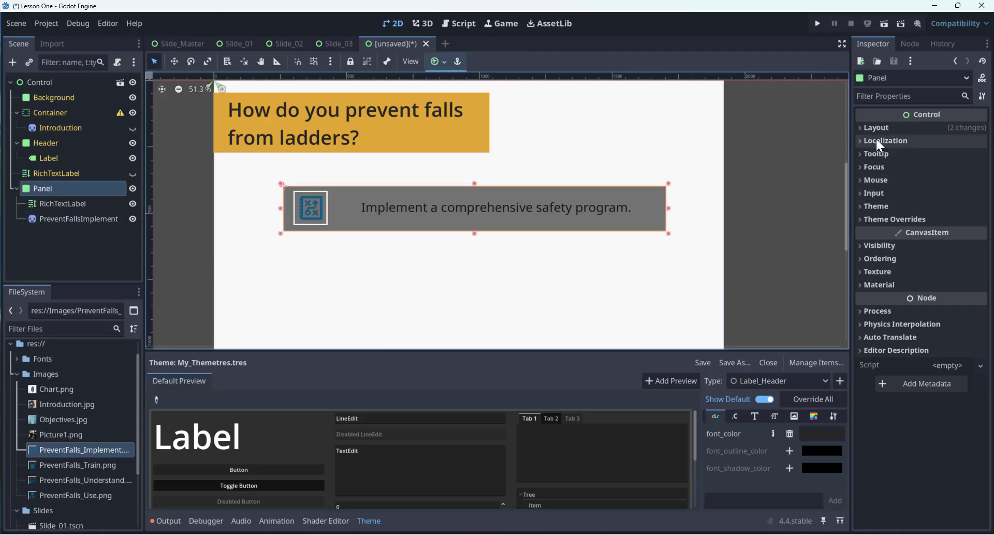
pyautogui.click(875, 130)
pyautogui.click(871, 267)
pyautogui.click(870, 266)
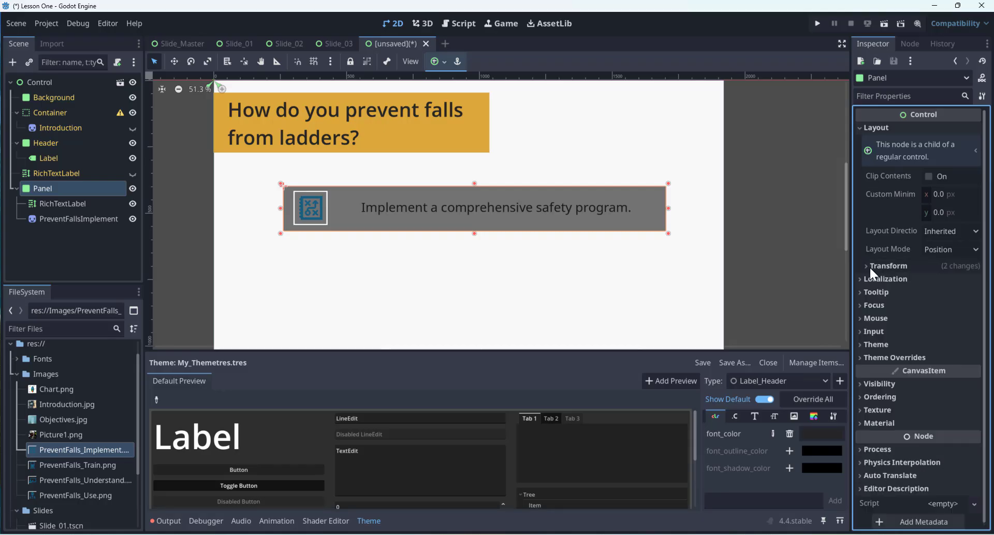
pyautogui.click(419, 220)
pyautogui.moveTo(419, 222); pyautogui.dragTo(395, 216)
pyautogui.click(305, 205)
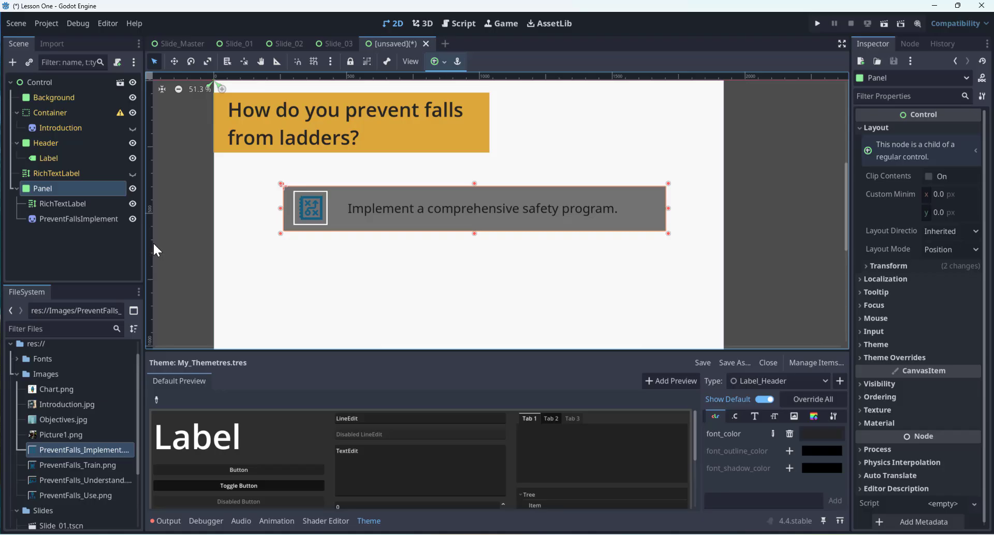
# - Nudge the PreventFallsImplement sprite slightly toward the text and compare the bar with the PowerPoint slide before returning to Godot
pyautogui.click(70, 203)
pyautogui.click(77, 220)
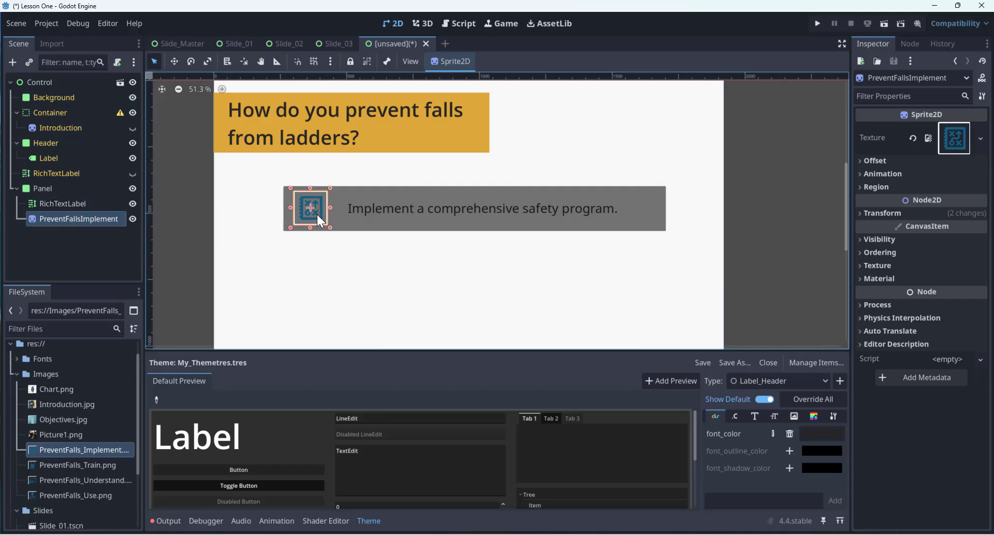
pyautogui.moveTo(315, 213); pyautogui.dragTo(316, 213)
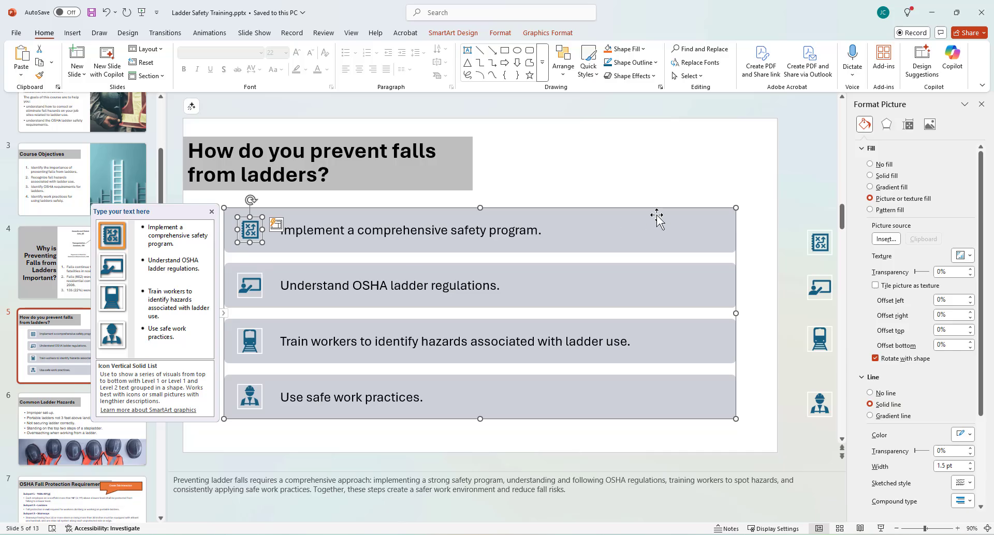
pyautogui.click(761, 210)
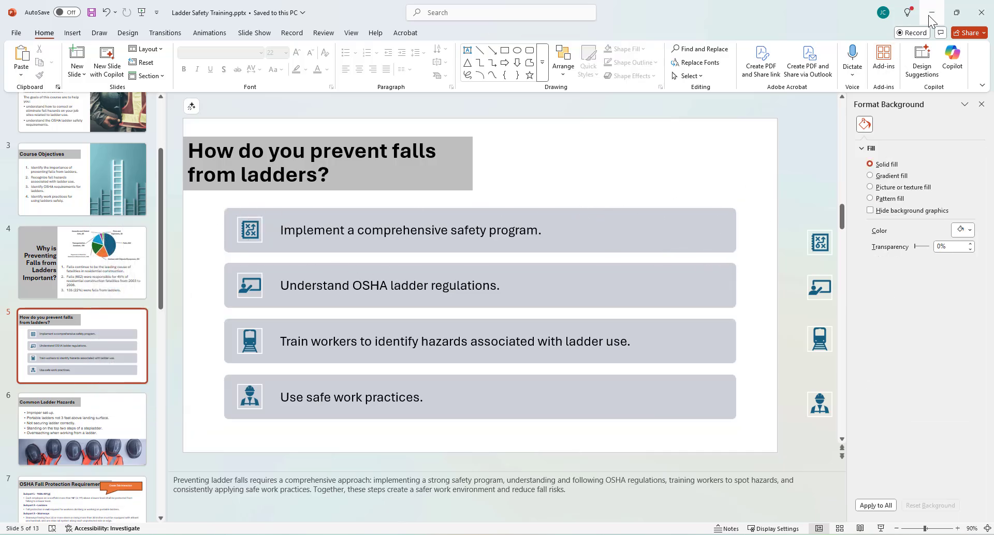
pyautogui.click(928, 14)
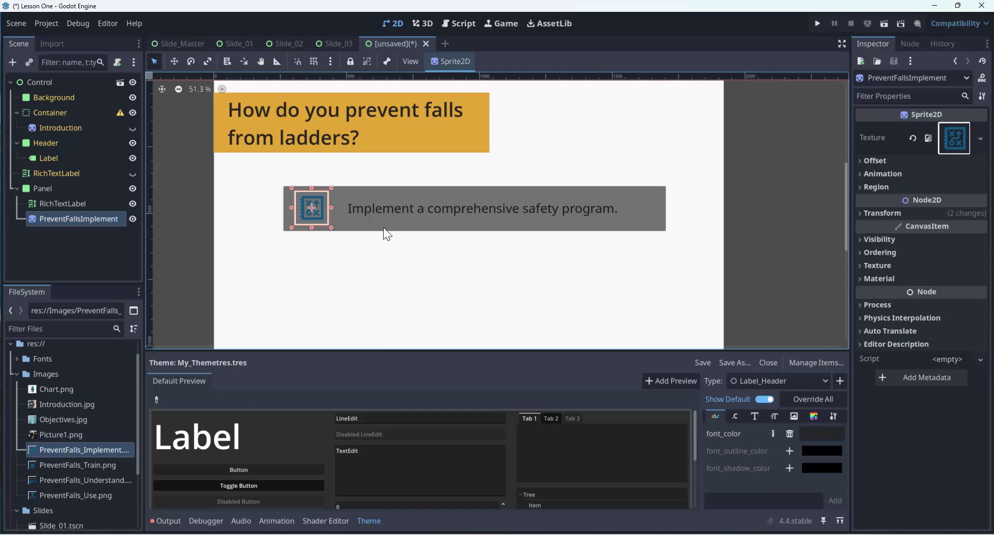
# - Select the Panel and expand the Styles section of its theme overrides
pyautogui.click(384, 228)
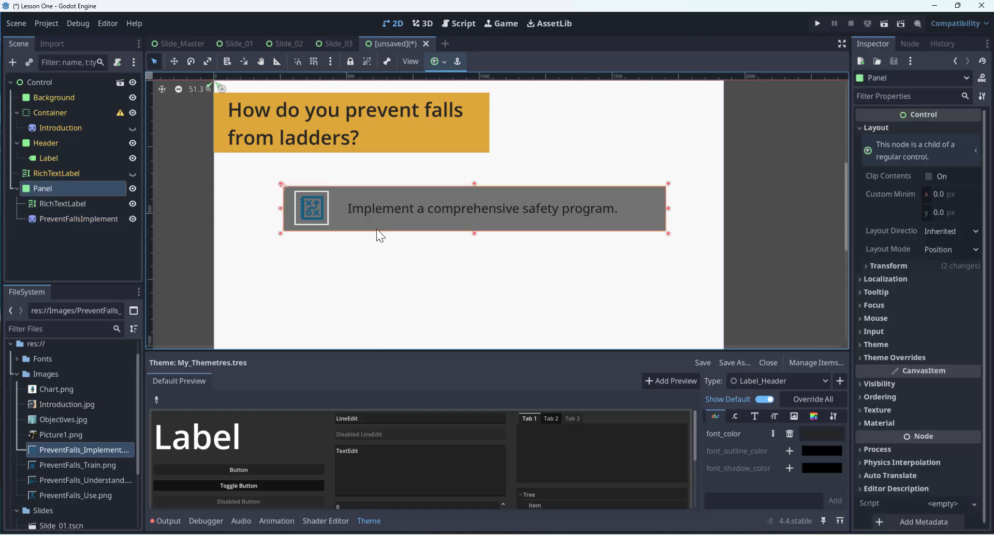
pyautogui.click(877, 359)
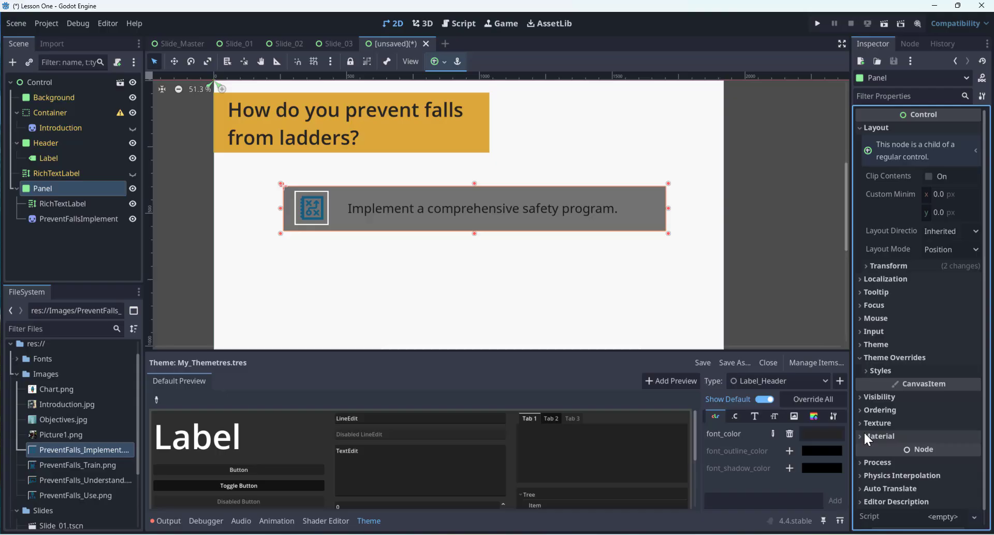
pyautogui.click(866, 371)
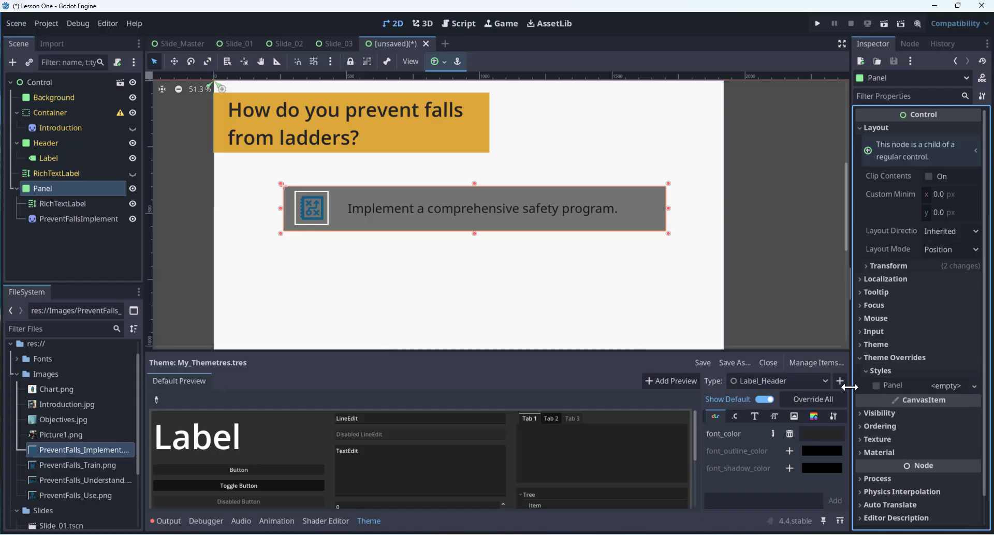
pyautogui.click(951, 386)
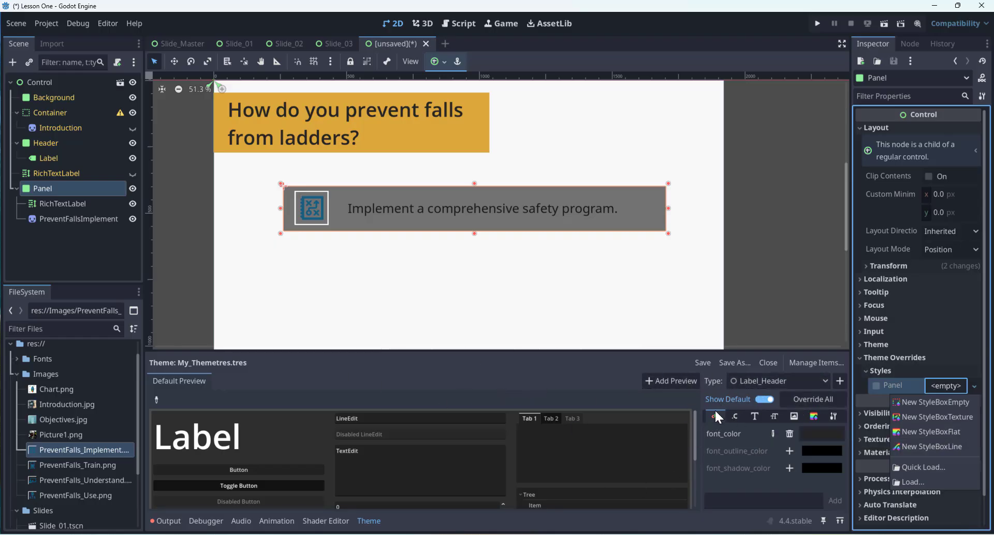
pyautogui.scroll(-3, 387, 445)
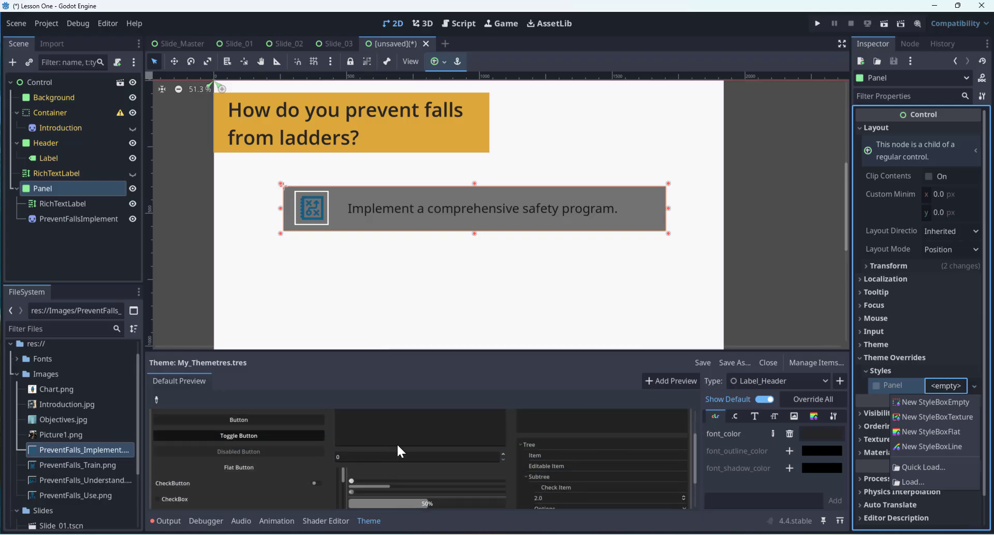
pyautogui.click(922, 431)
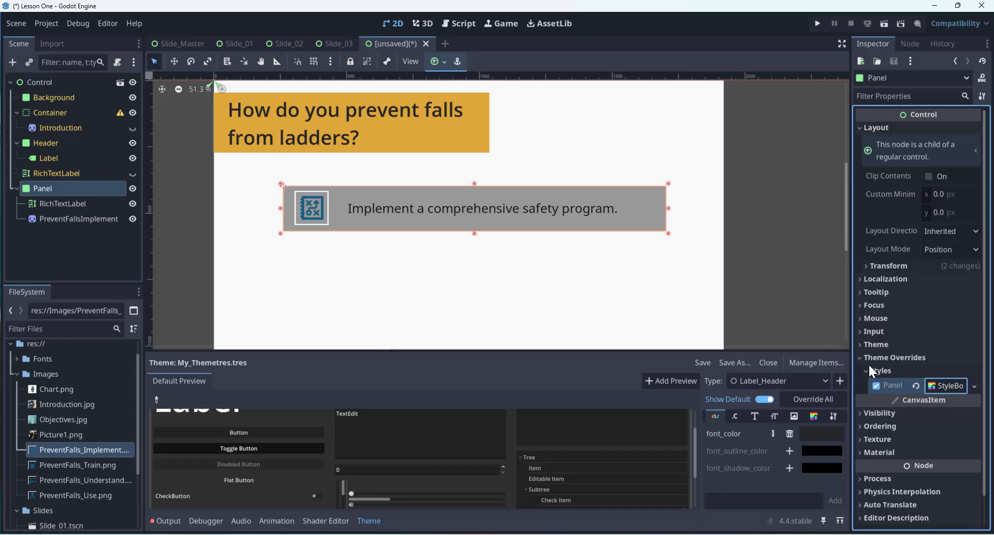
pyautogui.click(948, 388)
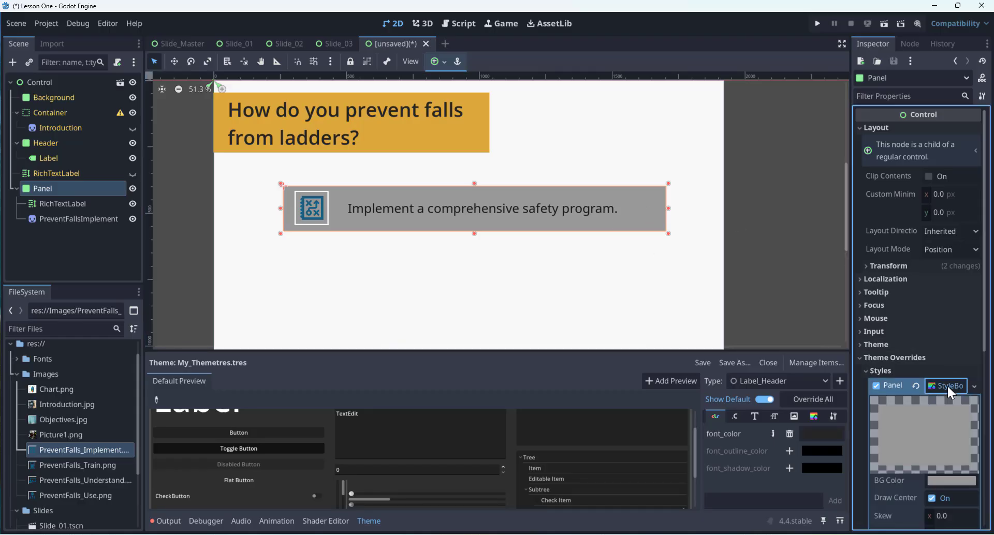
pyautogui.click(871, 369)
pyautogui.click(872, 369)
pyautogui.click(876, 386)
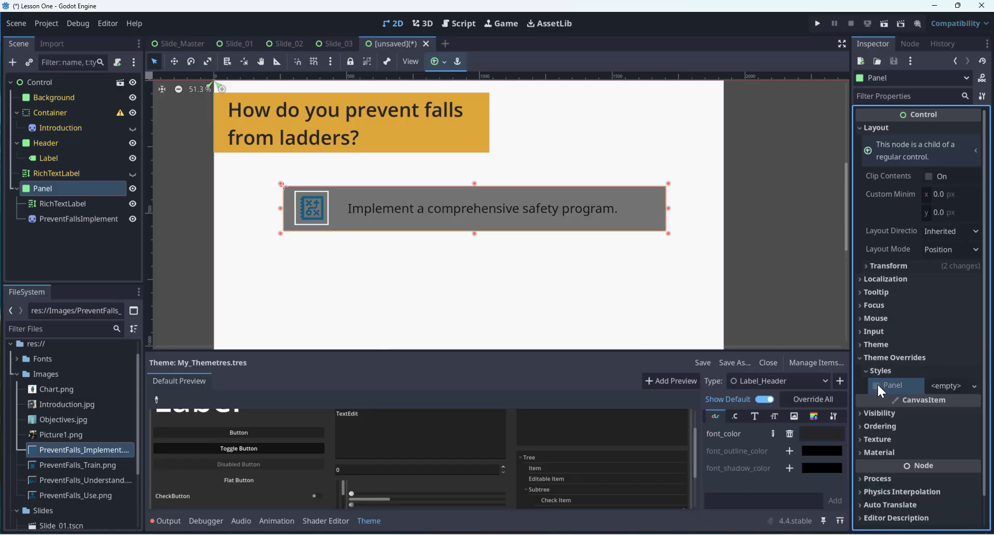
# - Override the Panel's style with a new StyleBoxFlat and set its background color to a muted blue, hex 7e9db8
pyautogui.click(943, 385)
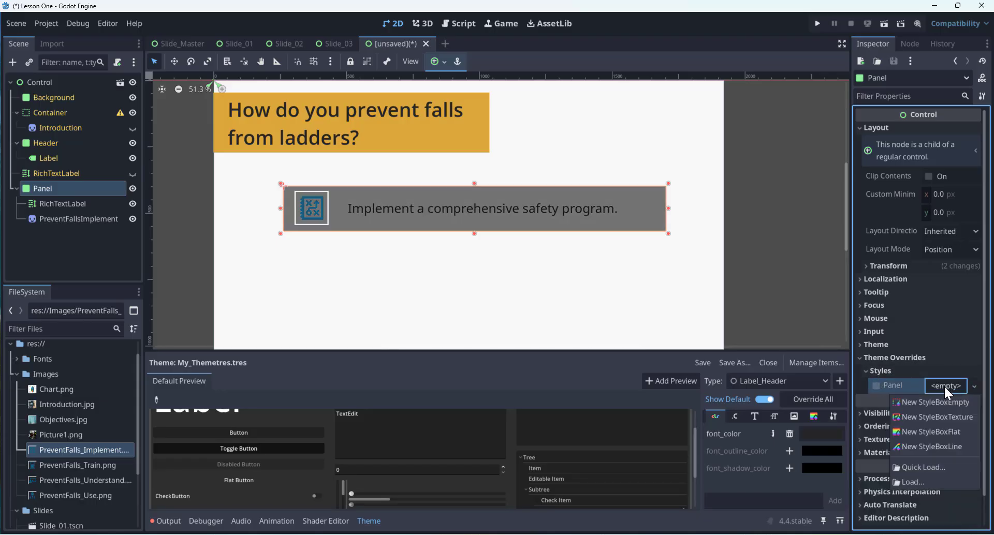
pyautogui.click(917, 428)
pyautogui.scroll(-5, 931, 433)
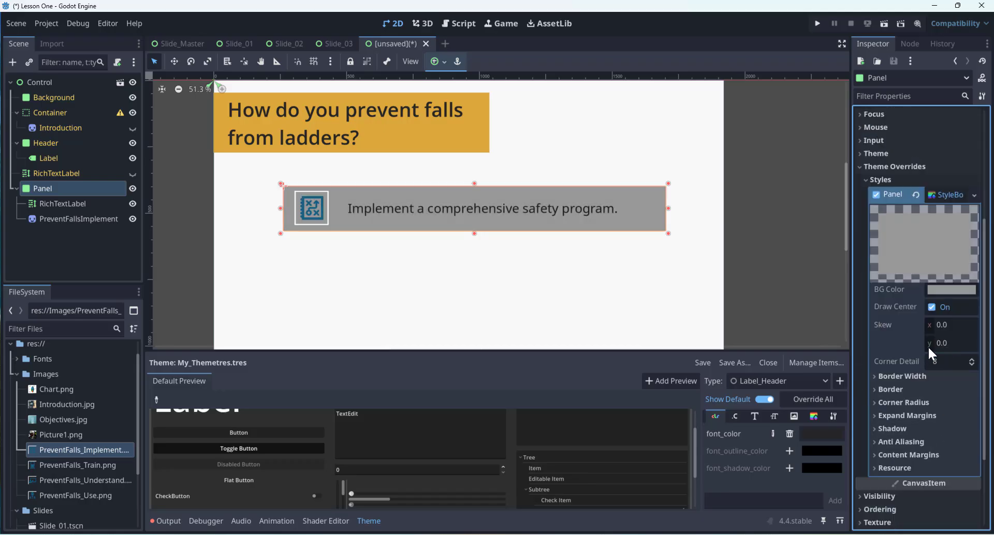
pyautogui.click(952, 294)
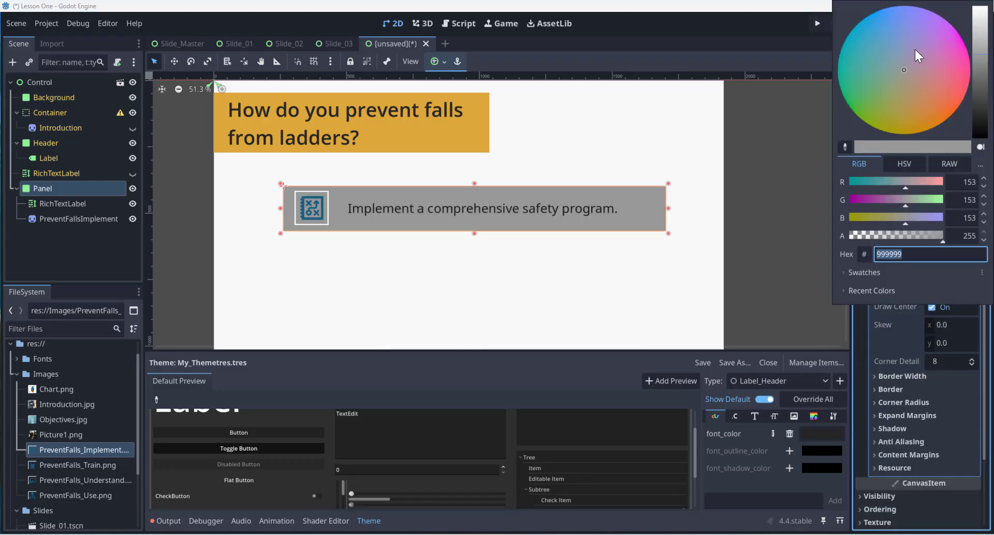
pyautogui.click(890, 46)
pyautogui.moveTo(891, 46); pyautogui.dragTo(896, 52)
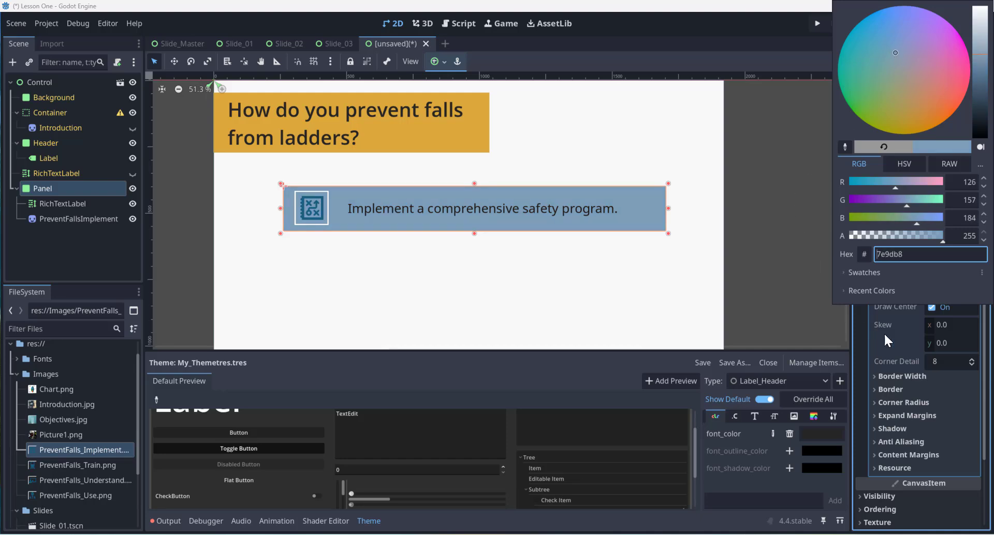
# - Expand the StyleBoxFlat's Border Width and Border settings and check the border color options without changing them
pyautogui.click(896, 341)
pyautogui.scroll(-1, 909, 334)
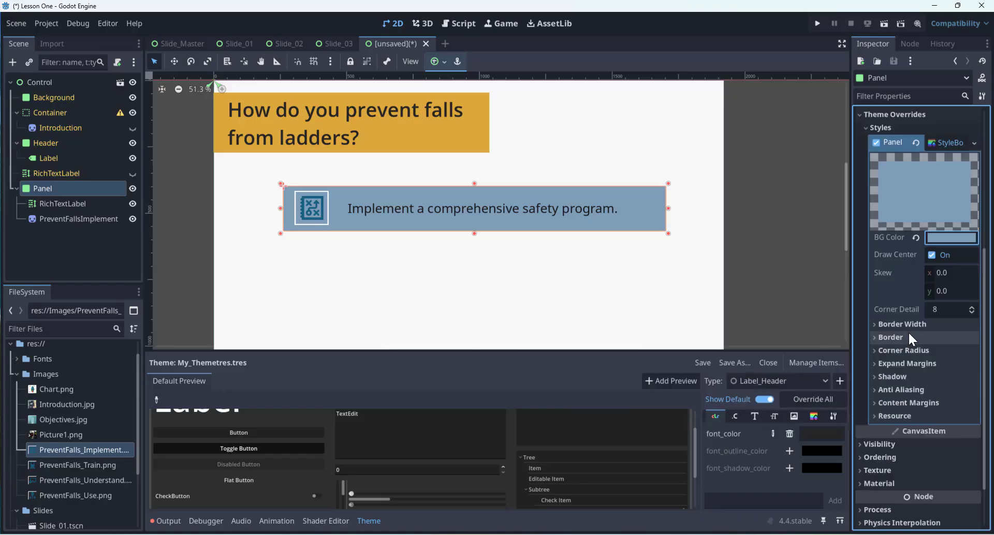
pyautogui.click(876, 324)
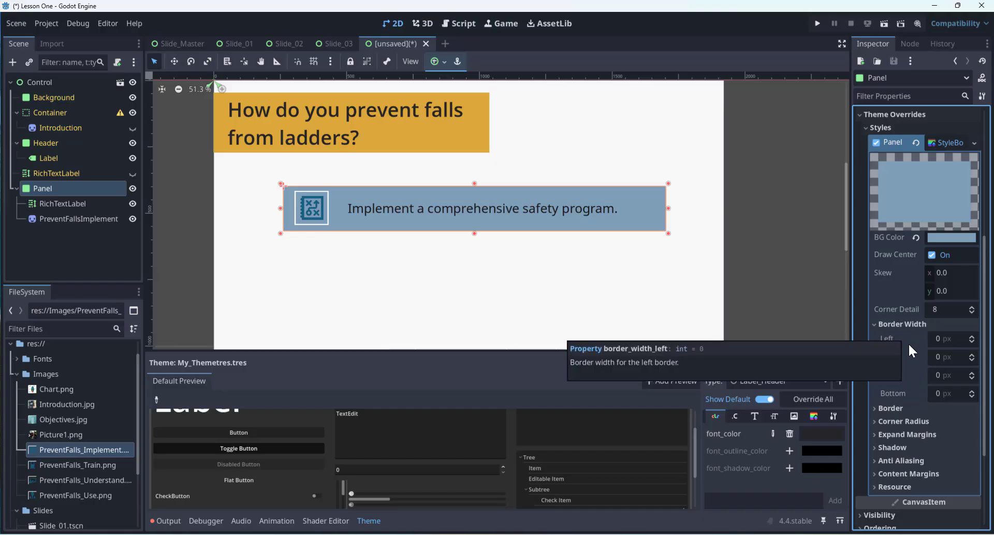
pyautogui.click(908, 406)
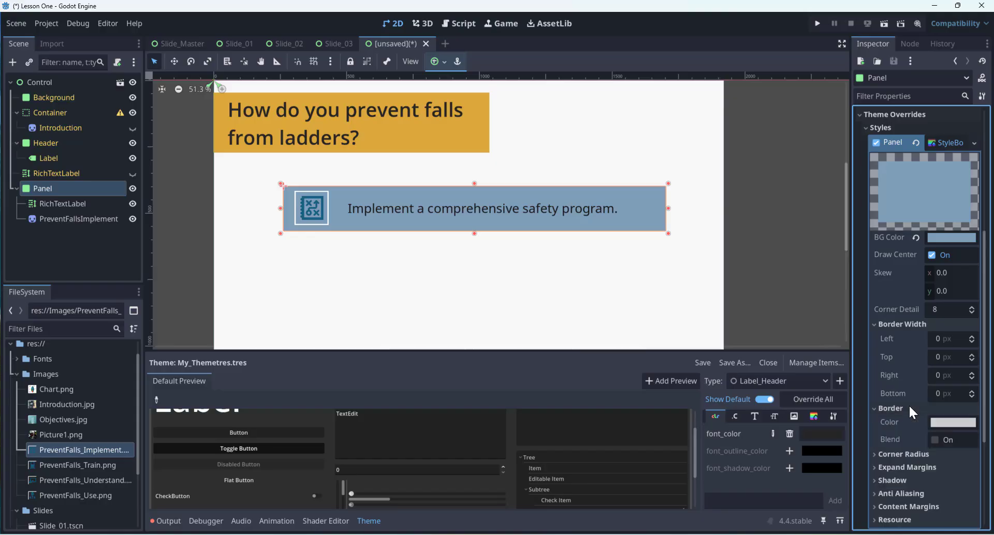
pyautogui.click(961, 425)
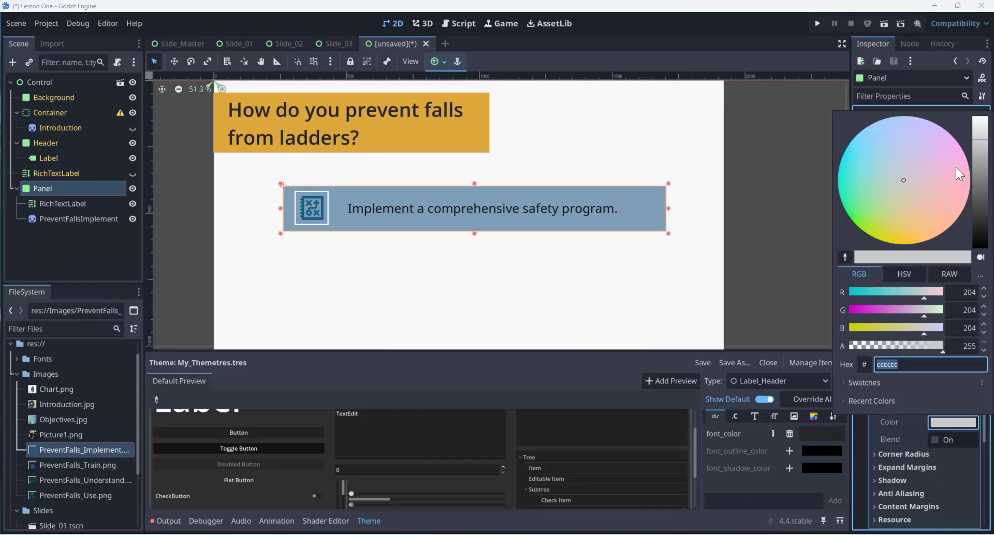
pyautogui.click(906, 421)
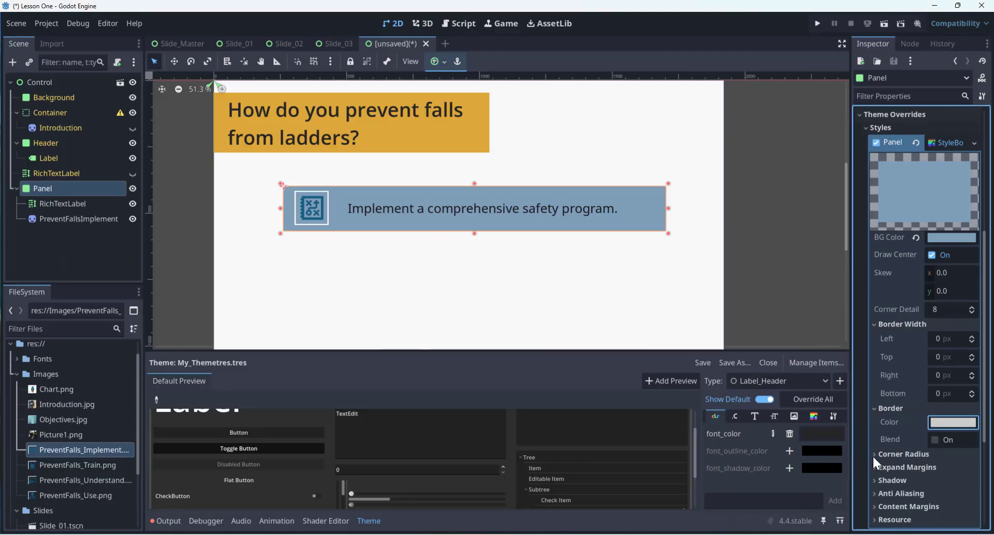
# - Set the Panel style's corner radius to 8 px on all four corners and check the bar deselected
pyautogui.scroll(-2, 880, 458)
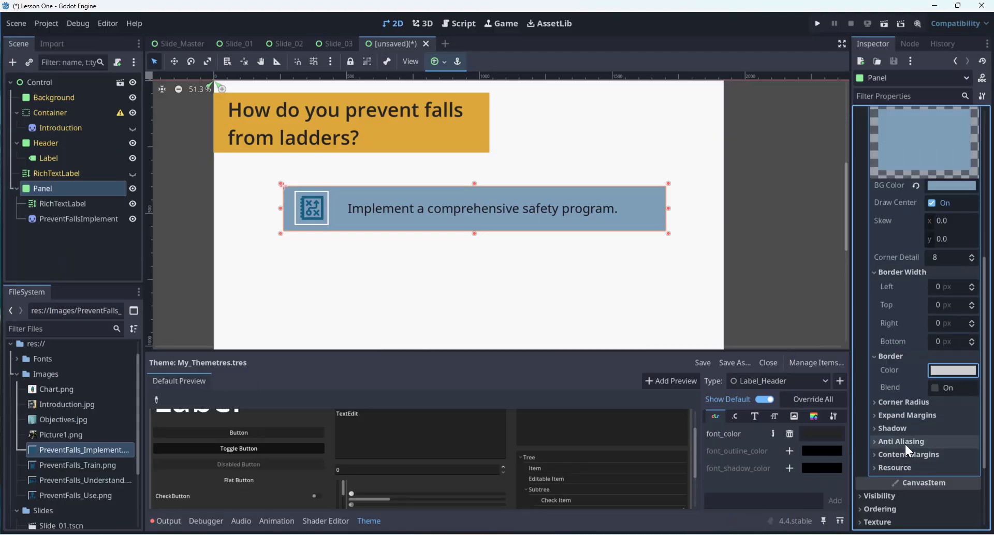
pyautogui.click(906, 401)
pyautogui.scroll(-2, 917, 430)
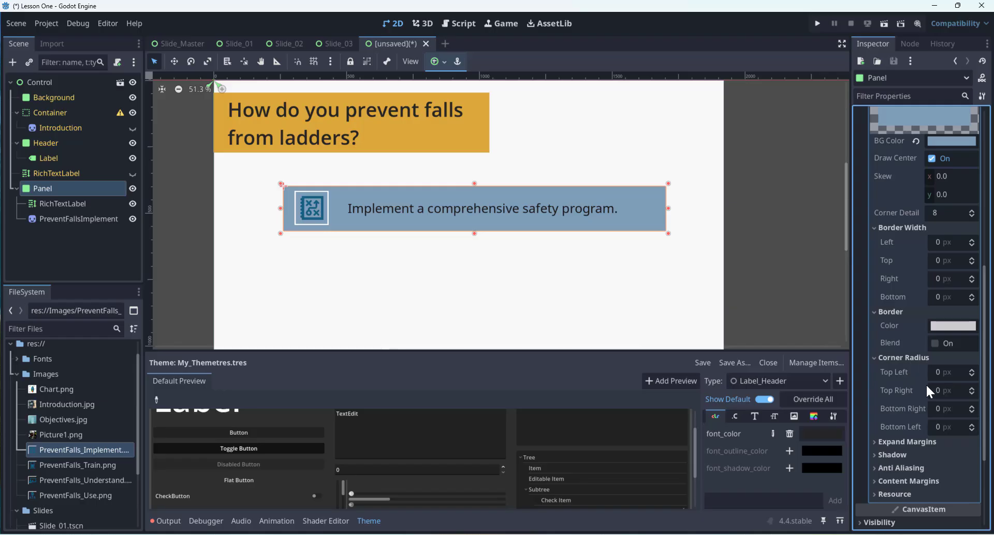
pyautogui.click(946, 372)
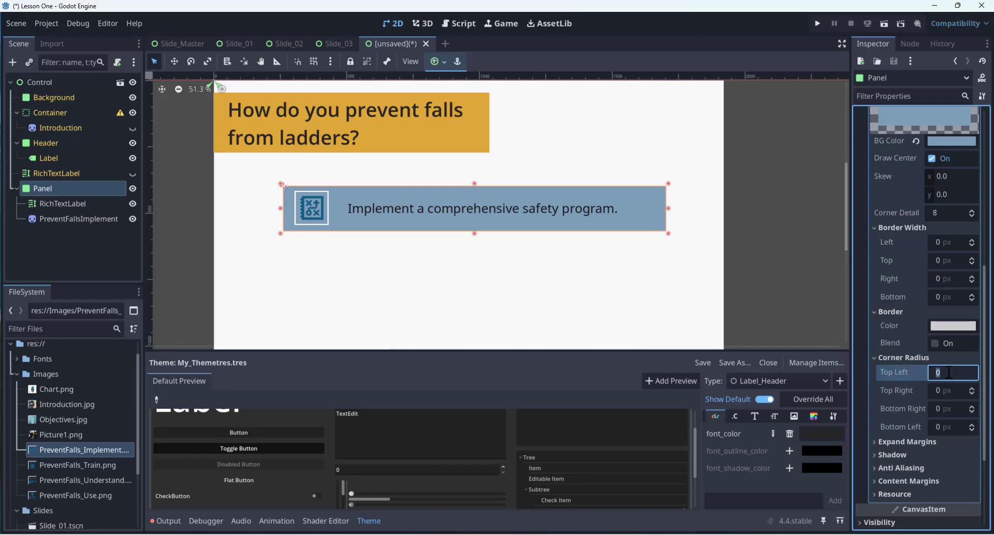
pyautogui.write('8')
pyautogui.press('Tab')
pyautogui.write('8')
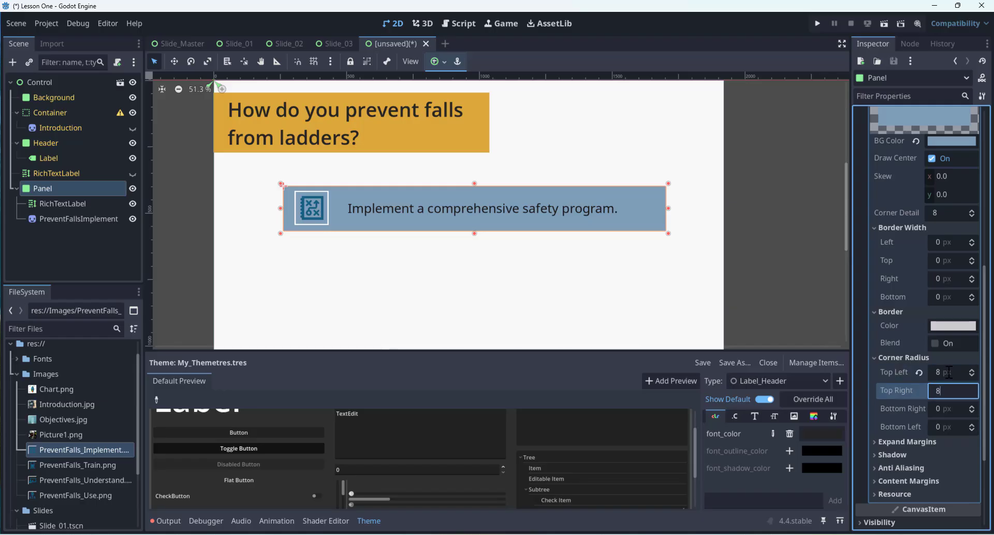
pyautogui.press('Tab')
pyautogui.write('8')
pyautogui.press('Tab')
pyautogui.write('8')
pyautogui.press('Return')
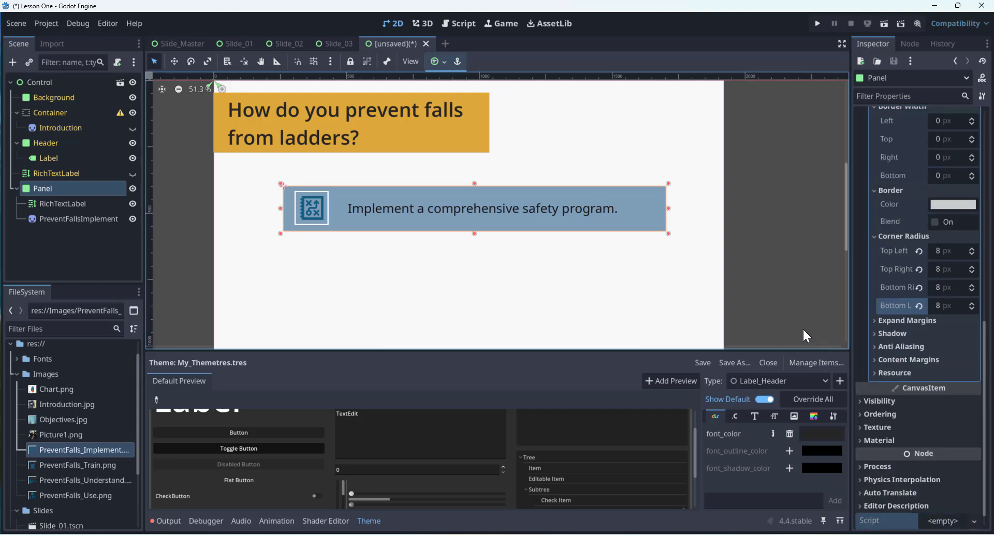
pyautogui.click(764, 229)
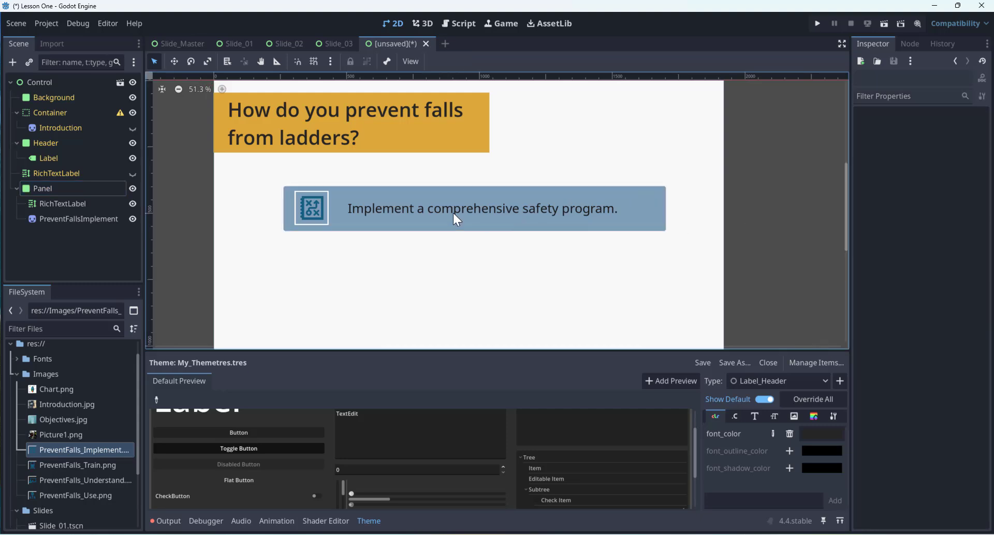
# - Set the Panel style's corner radius to 16 px on all four corners
pyautogui.click(654, 201)
pyautogui.scroll(-1, 906, 441)
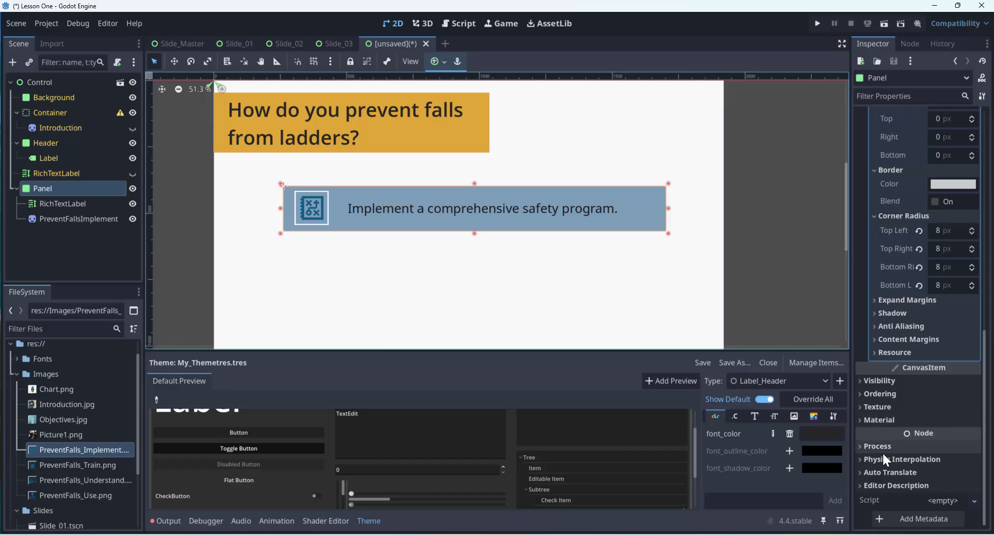
pyautogui.scroll(1, 882, 318)
pyautogui.click(950, 280)
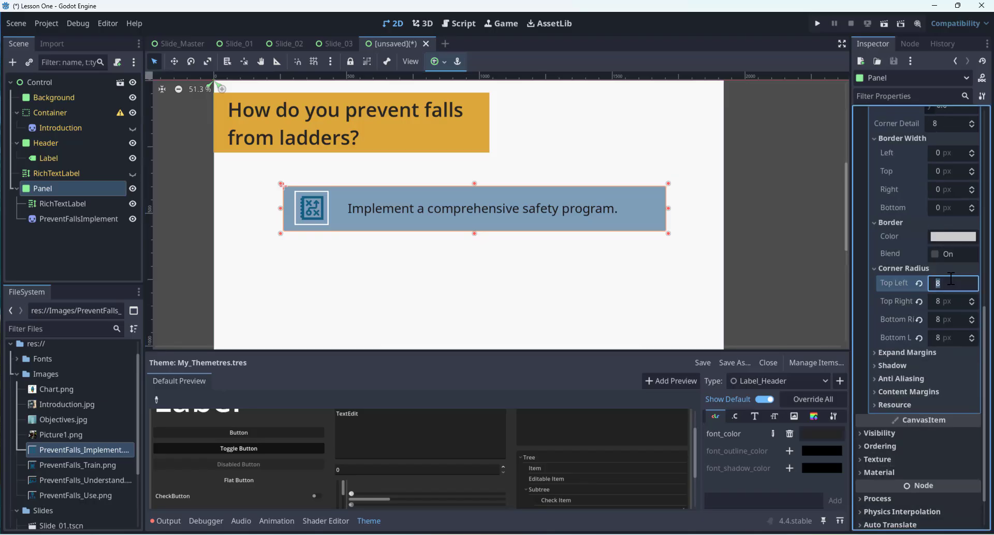
pyautogui.write('16')
pyautogui.press('Tab')
pyautogui.write('16')
pyautogui.press('Tab')
pyautogui.write('16')
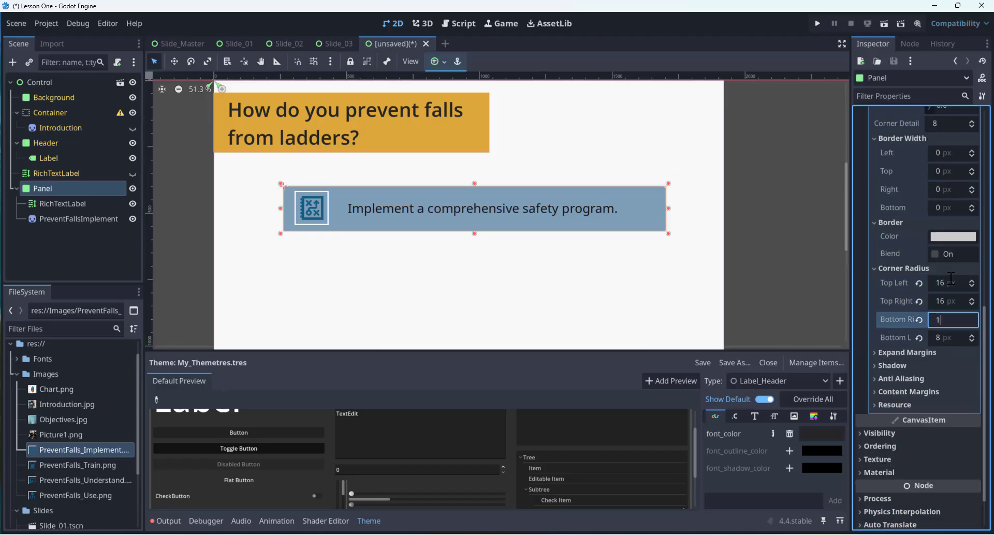
pyautogui.press('Tab')
pyautogui.write('16')
pyautogui.press('Return')
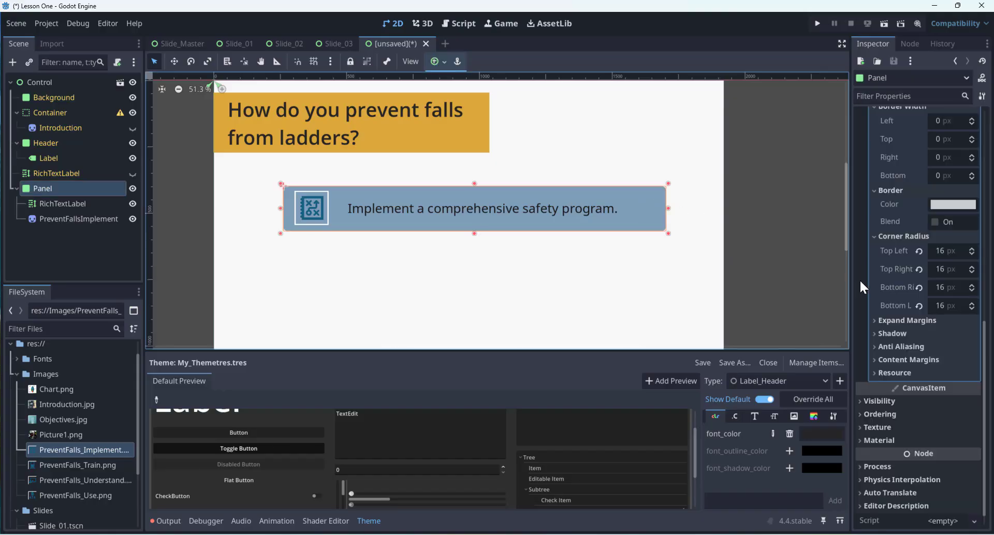
# - Look through the Panel style's Expand Margins and Shadow settings
pyautogui.click(877, 319)
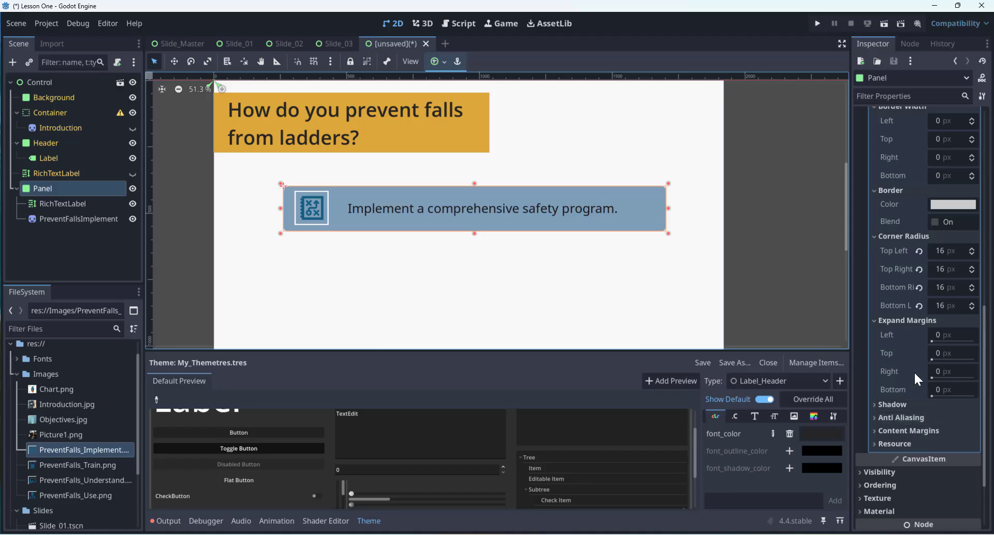
pyautogui.scroll(1, 892, 399)
pyautogui.scroll(-2, 906, 422)
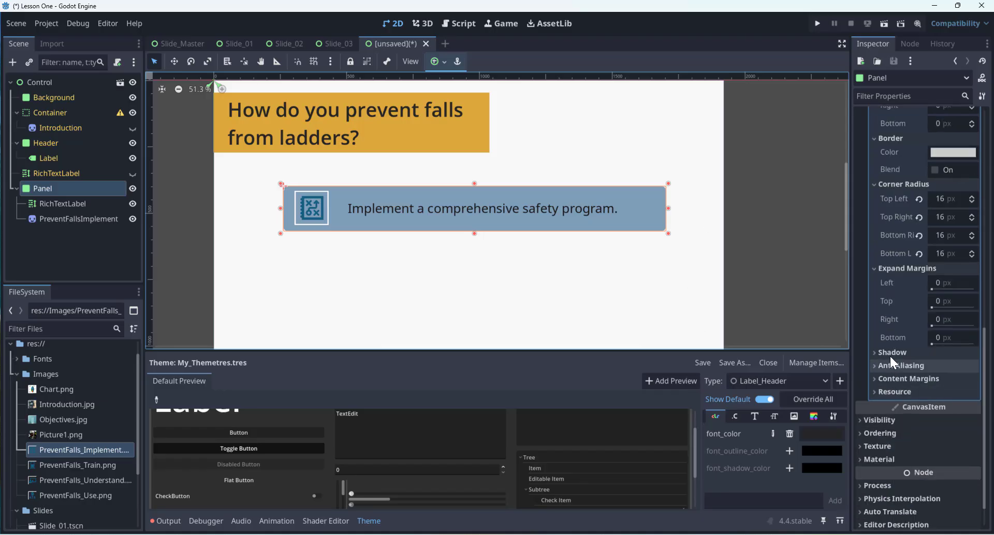
pyautogui.click(897, 352)
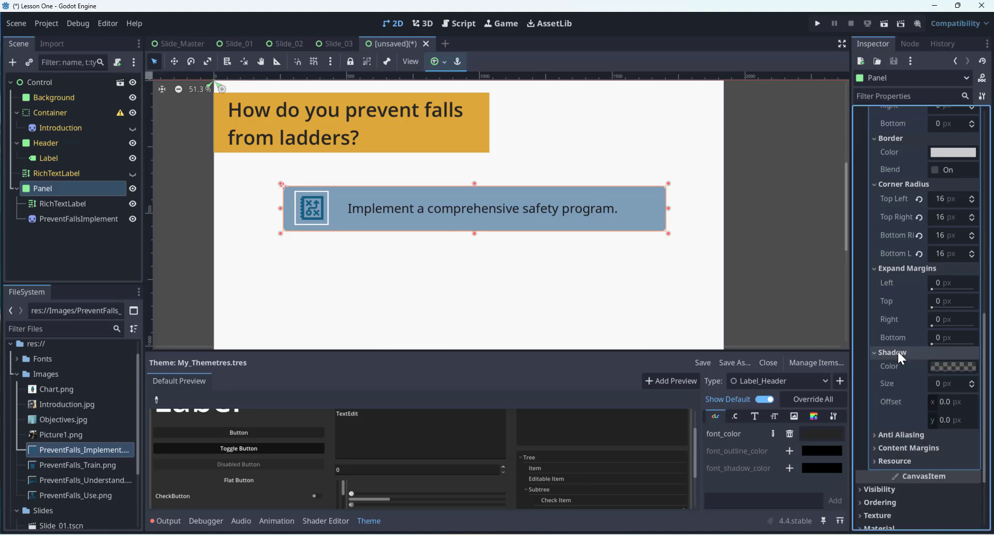
pyautogui.click(896, 350)
# - Set the Panel style's content margins to 10 px for left, top, right and bottom
pyautogui.click(892, 378)
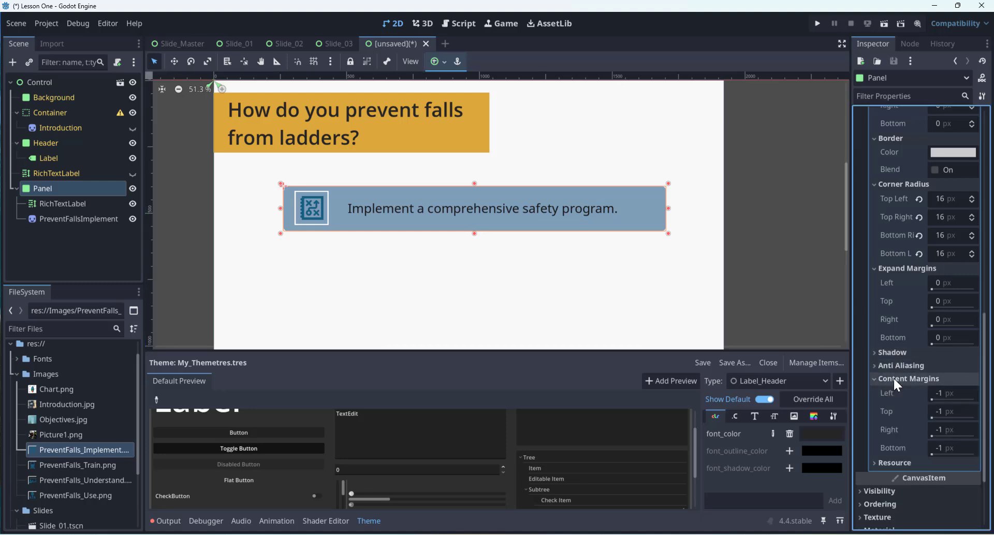
pyautogui.click(948, 396)
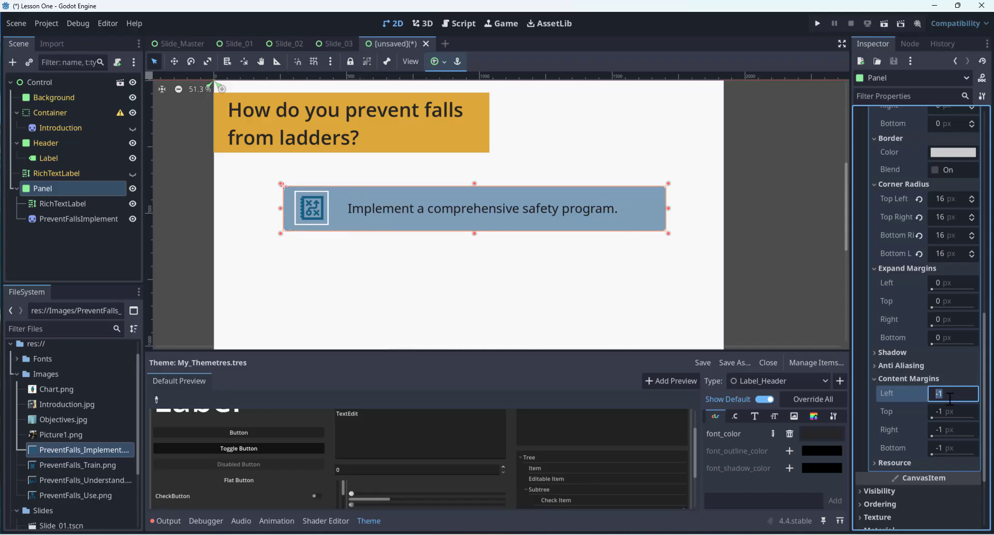
pyautogui.write('10')
pyautogui.press('capslock')
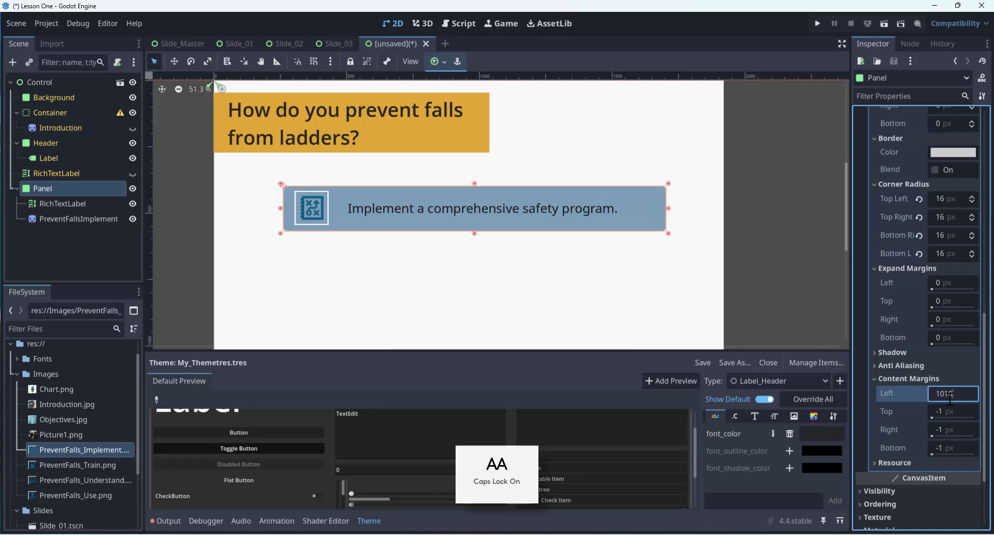
pyautogui.press('BackSpace')
pyautogui.press('BackSpace')
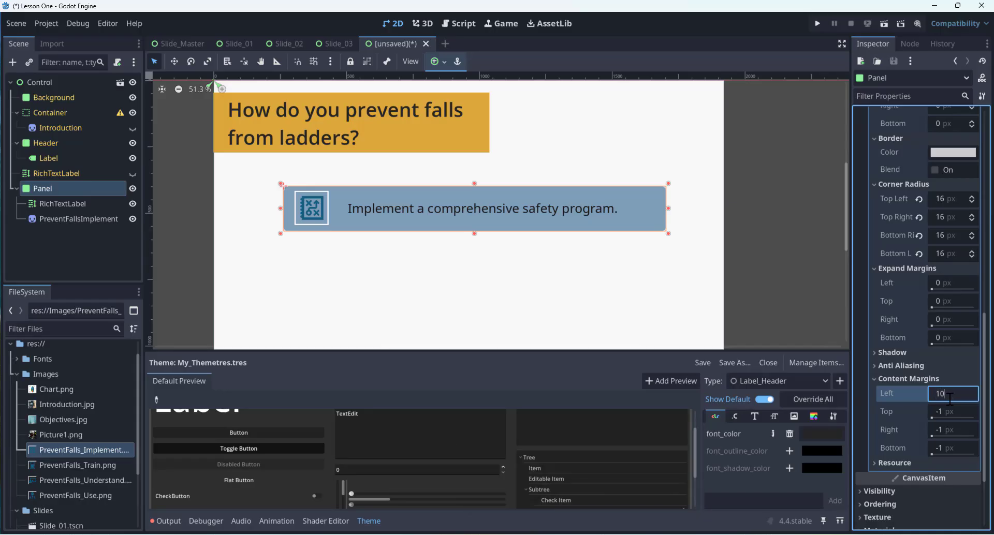
pyautogui.press('capslock')
pyautogui.press('Tab')
pyautogui.write('10')
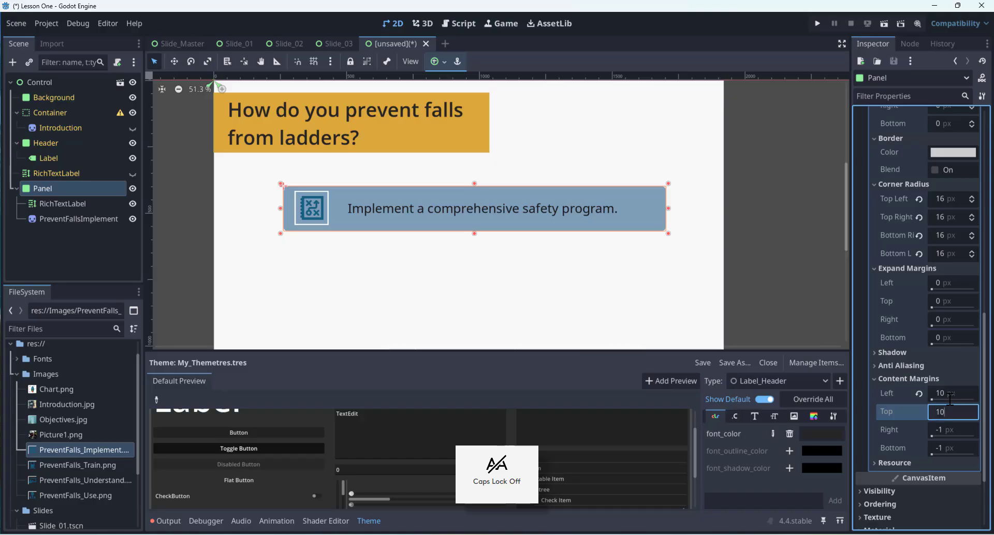
pyautogui.press('Tab')
pyautogui.write('10')
pyautogui.press('Tab')
pyautogui.write('10')
pyautogui.press('Return')
pyautogui.scroll(-3, 947, 398)
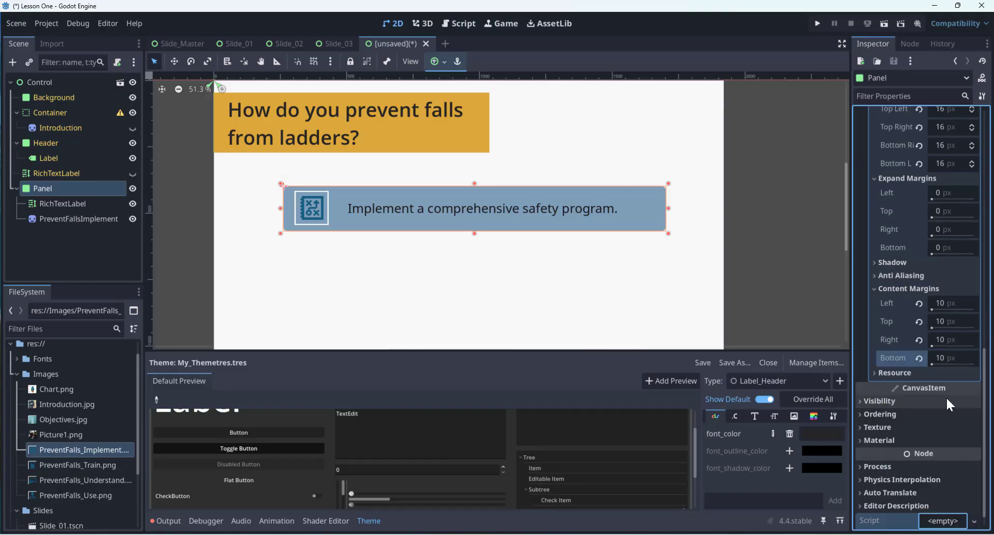
# - Examine the rounded bar on the slide by selecting and deselecting its Panel, text and PreventFallsImplement icon
pyautogui.click(801, 261)
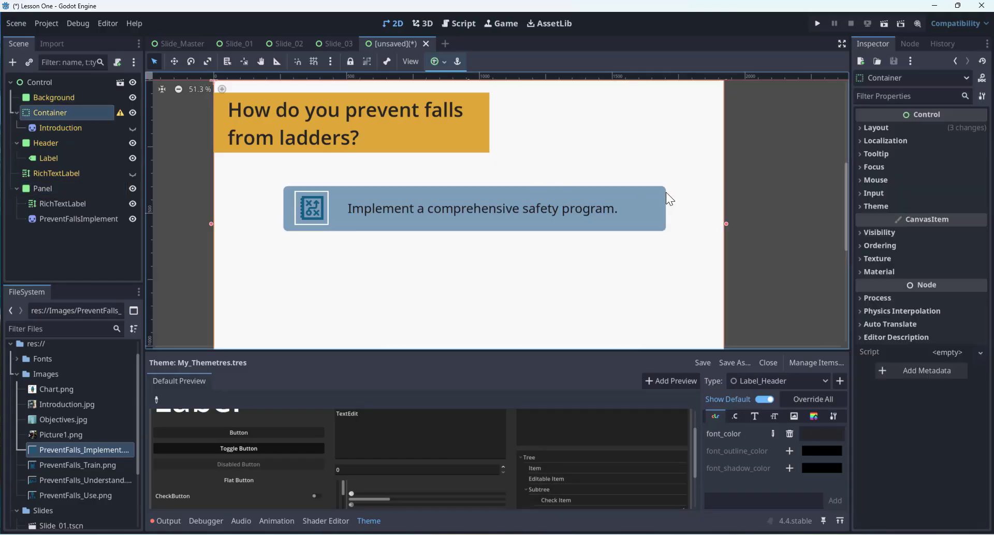
pyautogui.click(651, 209)
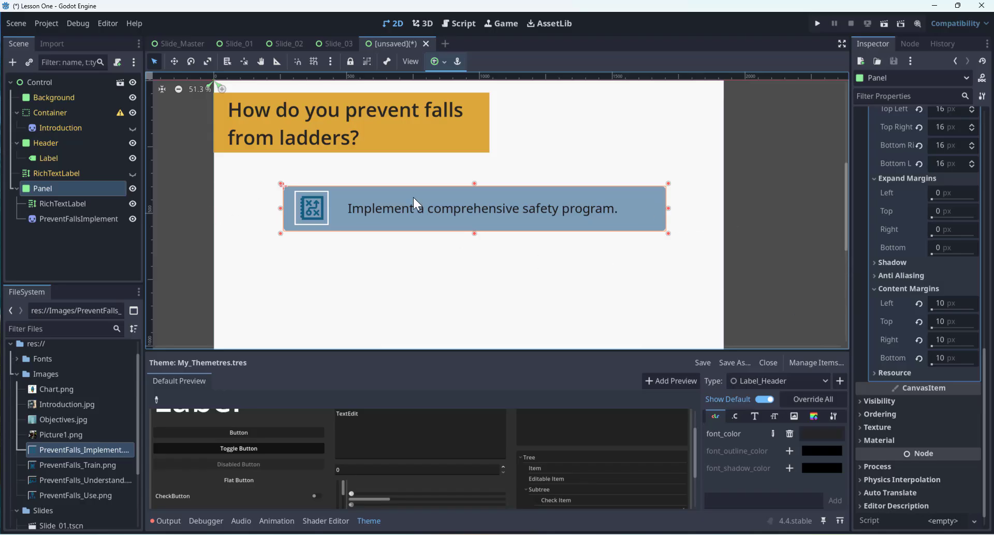
pyautogui.scroll(-1, 875, 360)
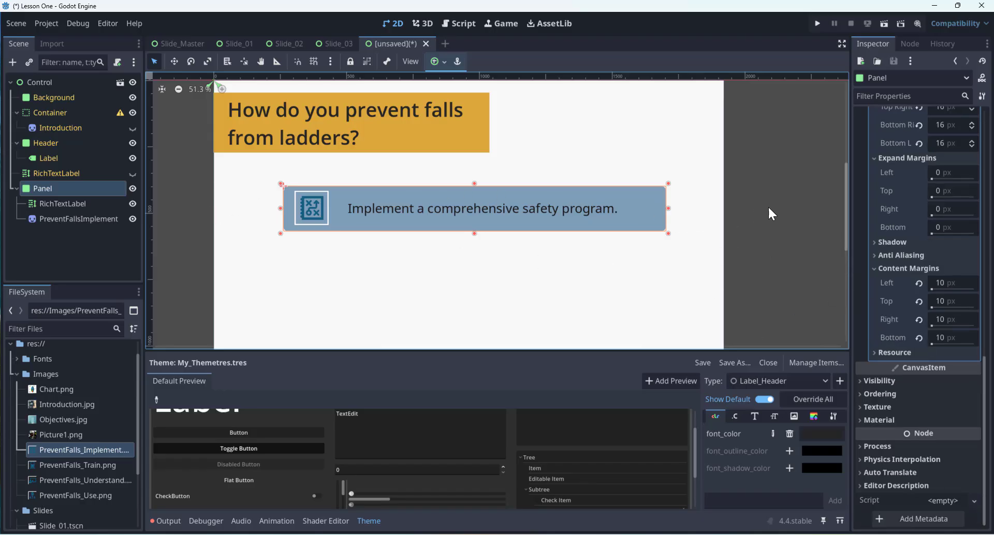
pyautogui.click(574, 223)
pyautogui.click(771, 233)
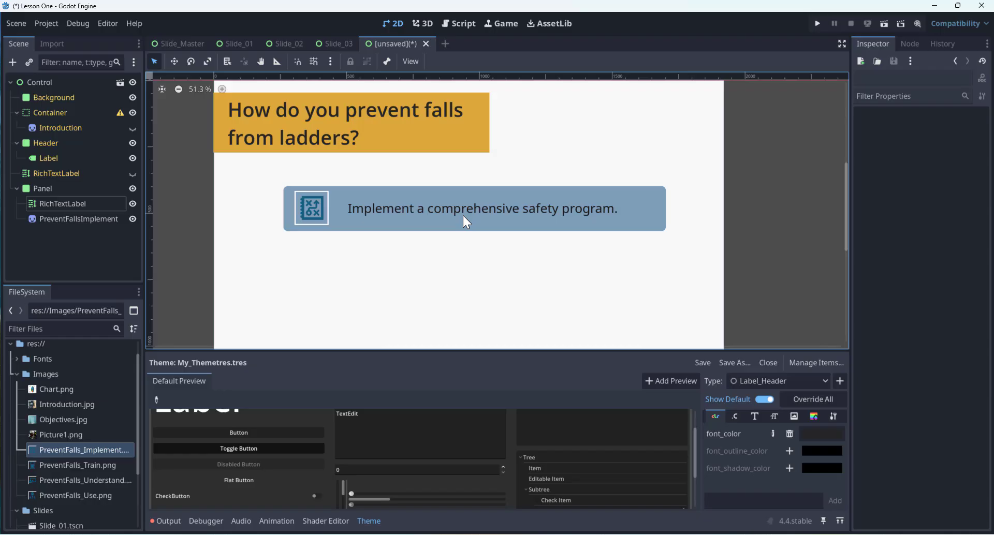
pyautogui.click(435, 217)
pyautogui.click(636, 211)
pyautogui.click(318, 214)
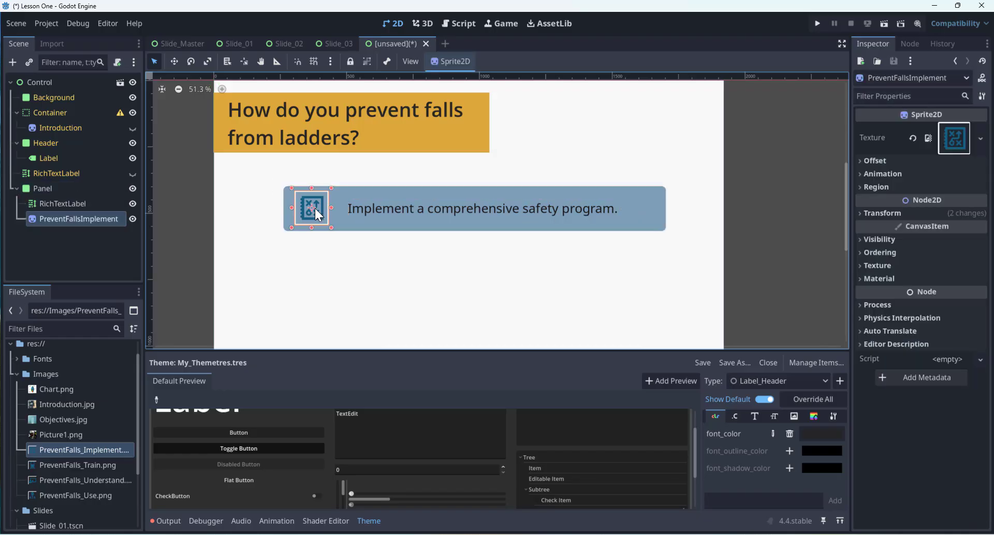
pyautogui.click(764, 205)
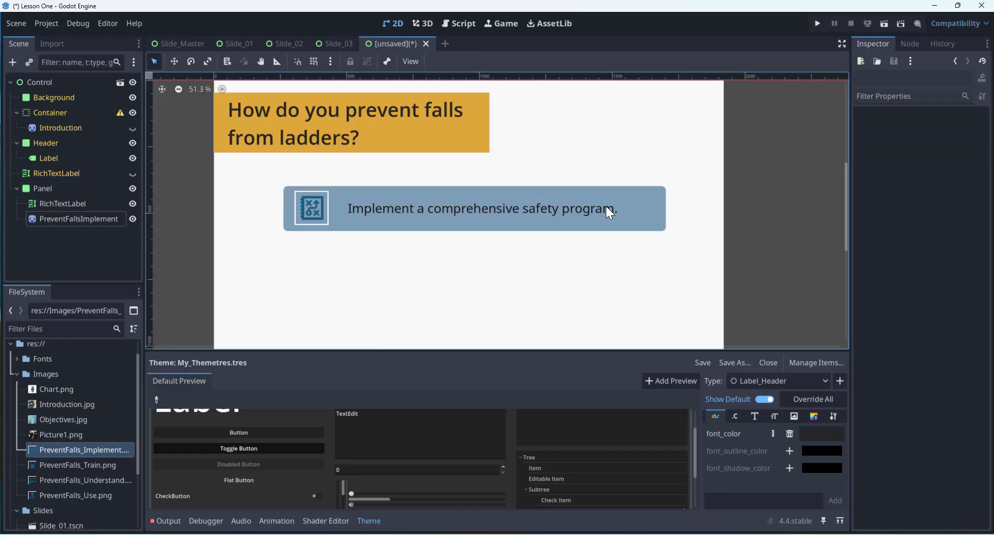
# - Move the Panel bar slightly up and closer to the slide's left edge, and widen it toward the right edge
pyautogui.moveTo(657, 193); pyautogui.dragTo(657, 189)
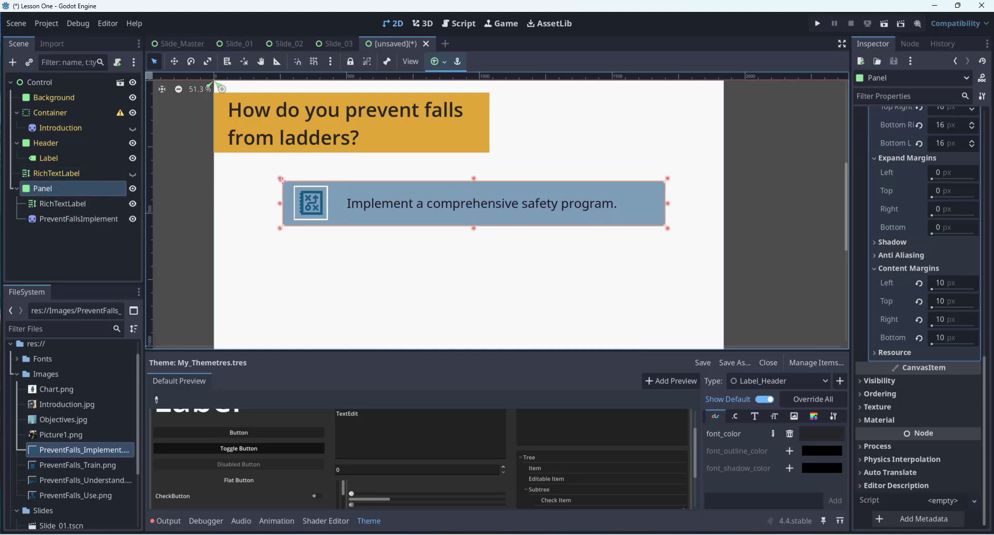
pyautogui.click(65, 235)
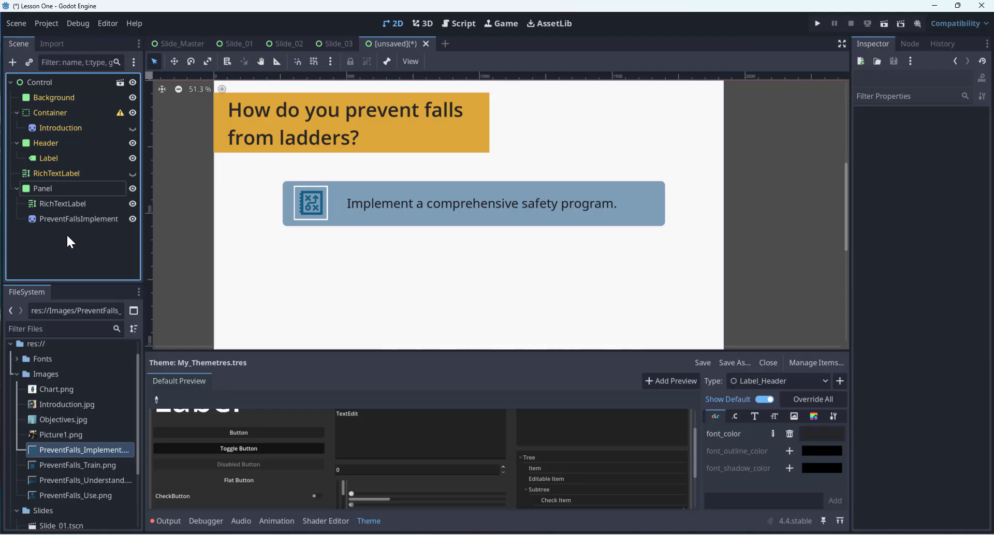
pyautogui.click(651, 534)
pyautogui.click(637, 534)
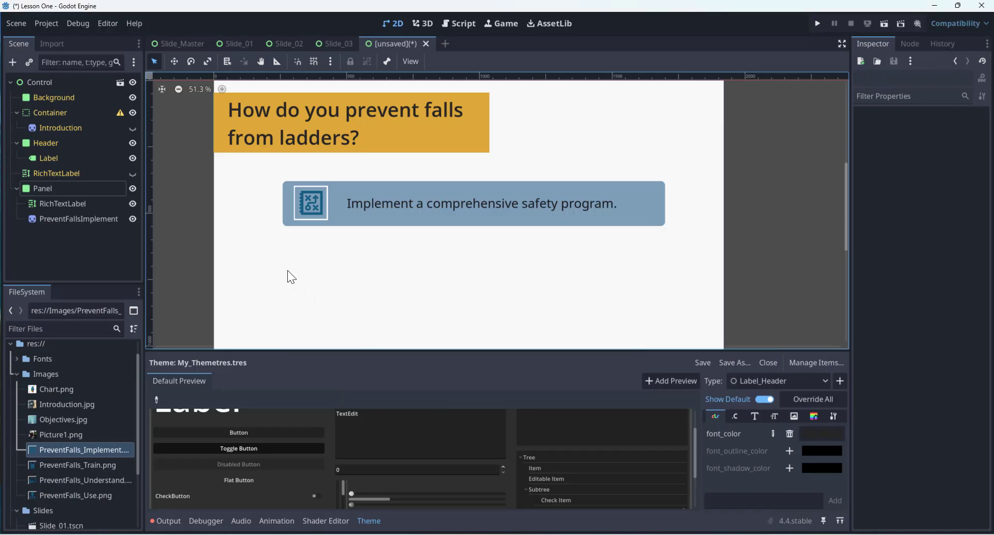
pyautogui.moveTo(361, 223); pyautogui.dragTo(328, 222)
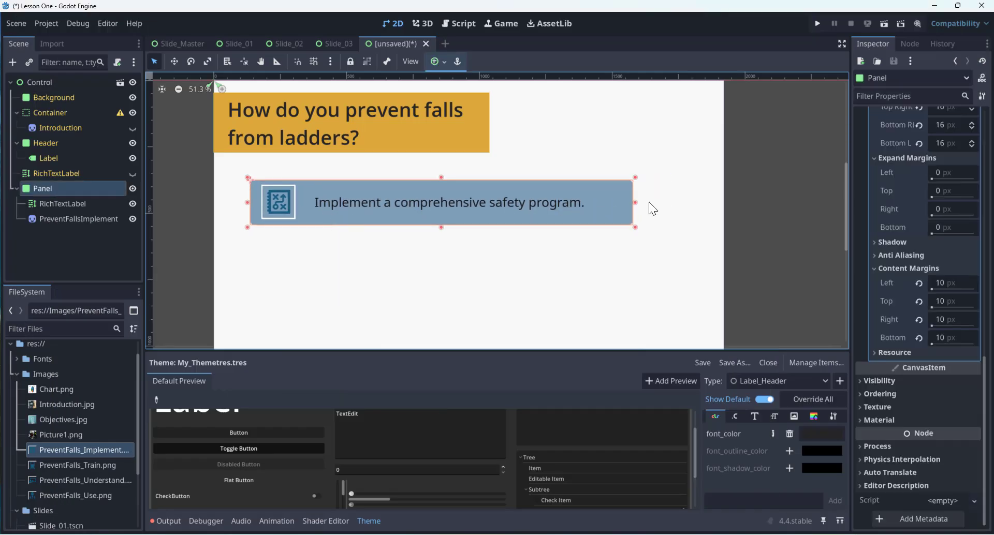
pyautogui.moveTo(636, 202); pyautogui.dragTo(694, 202)
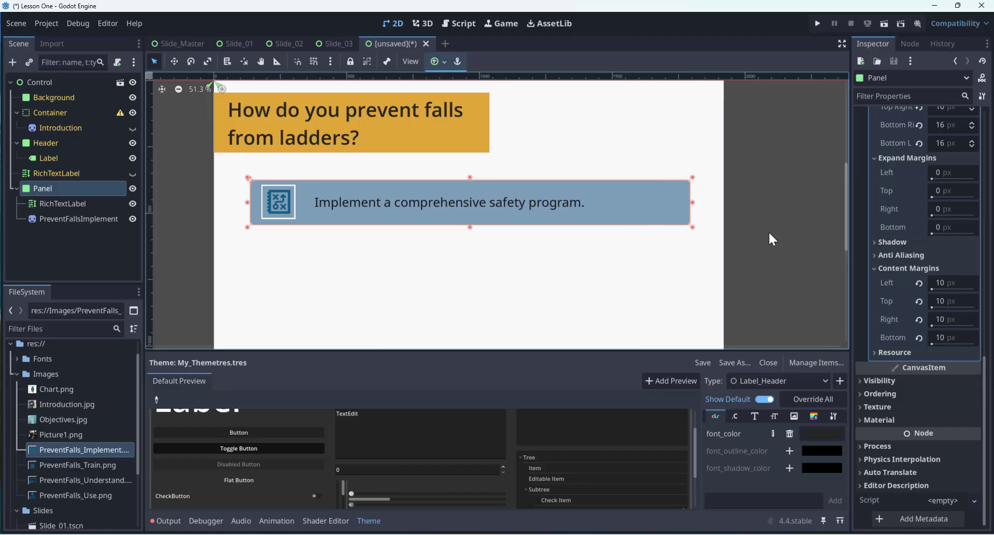
# - Rename the Panel node holding the first rounded bar as PopUp1
pyautogui.scroll(-1, 768, 231)
pyautogui.moveTo(770, 244); pyautogui.dragTo(741, 210, button='middle')
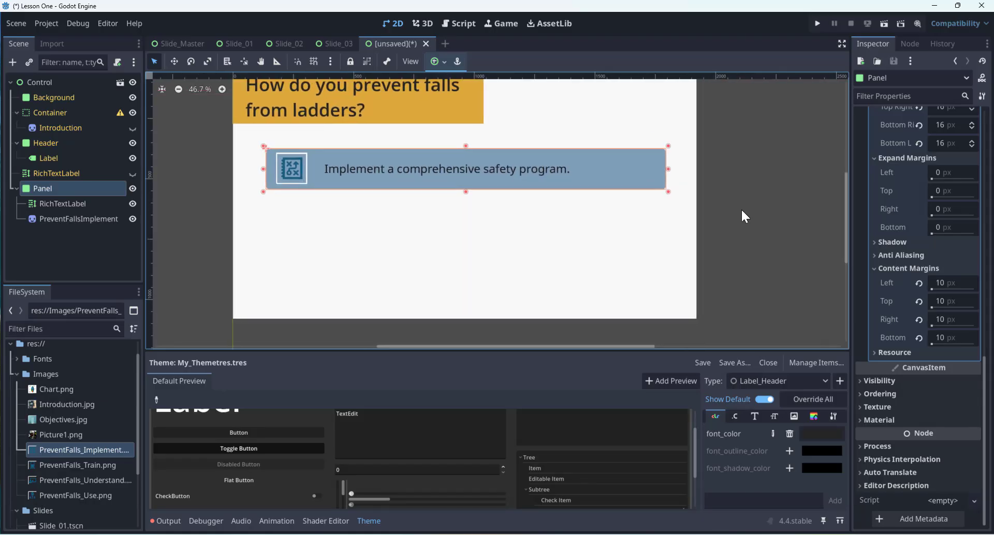
pyautogui.doubleClick(46, 188)
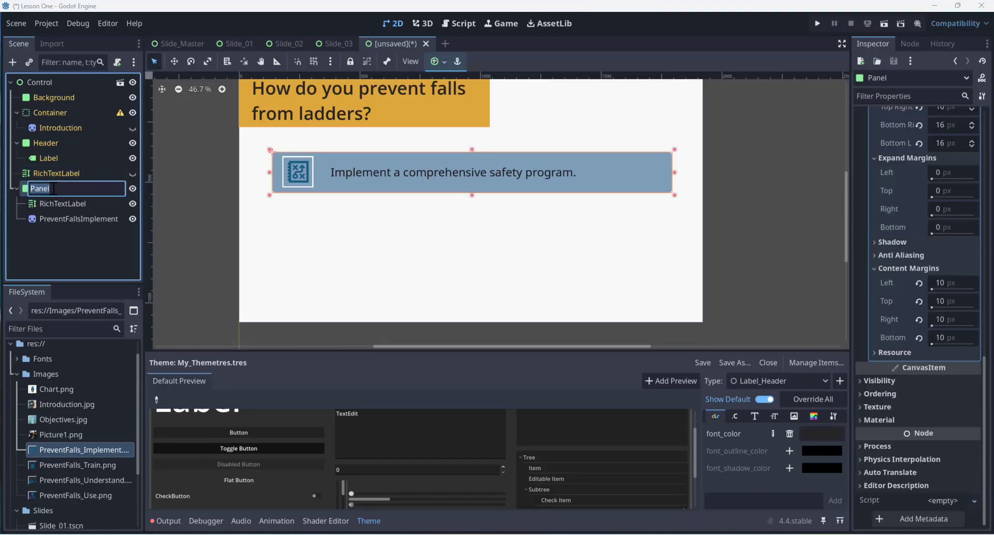
pyautogui.write('Popup')
pyautogui.press('BackSpace')
pyautogui.press('BackSpace')
pyautogui.write('Up1')
pyautogui.press('Return')
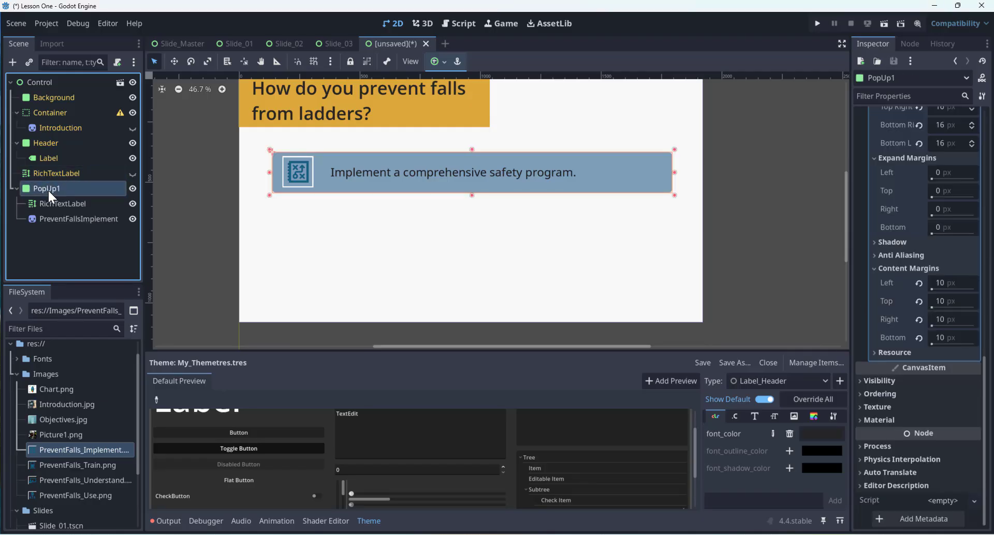
# - Duplicate the PopUp1 bar with its text and icon, and place the copy directly below the original
pyautogui.hotkey('ctrl', 'd')
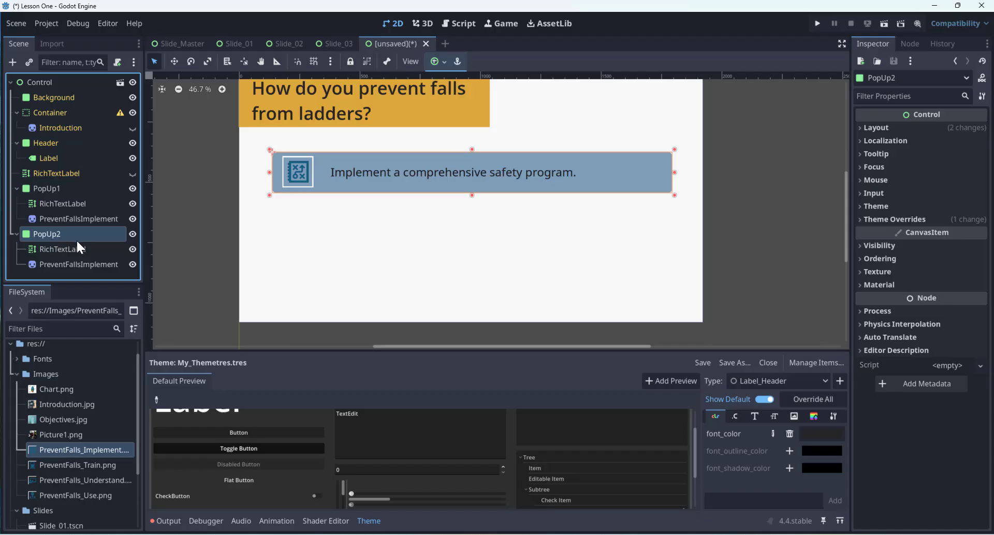
pyautogui.moveTo(433, 174); pyautogui.dragTo(433, 198)
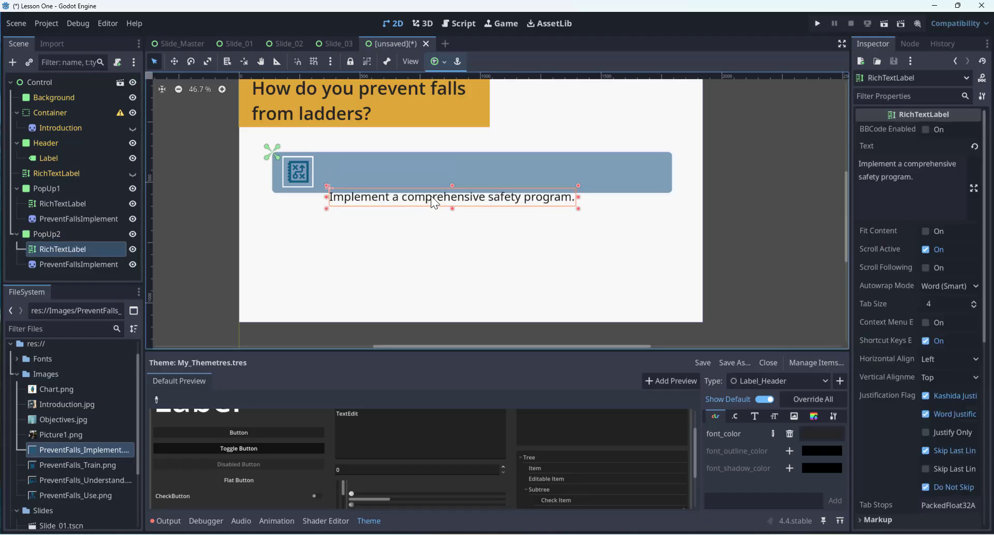
pyautogui.hotkey('ctrl', 'z')
pyautogui.click(31, 234)
pyautogui.moveTo(647, 169); pyautogui.dragTo(646, 216)
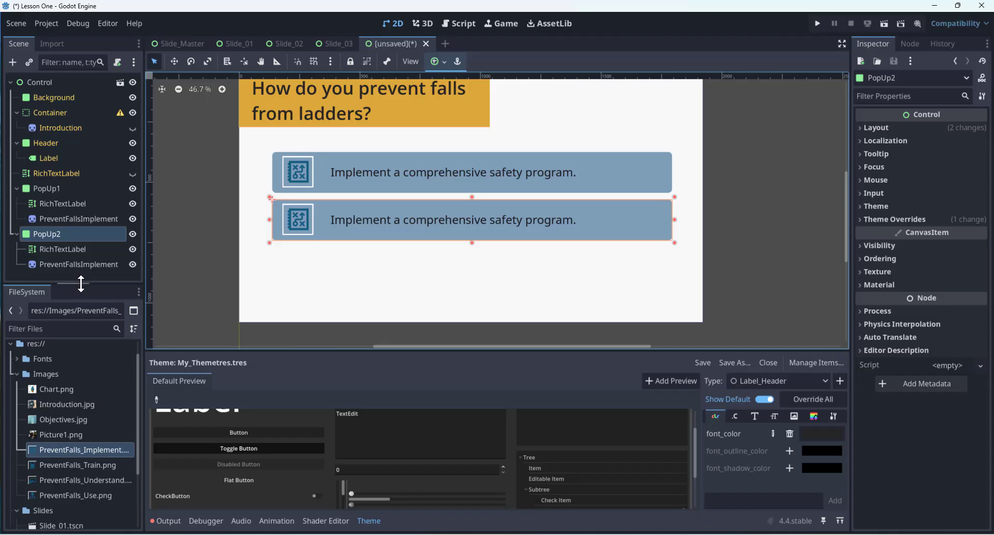
# - Enlarge the scene tree area and reposition the PopUp2 bar just beneath PopUp1, roughly in line with its left edge
pyautogui.moveTo(80, 283); pyautogui.dragTo(80, 334)
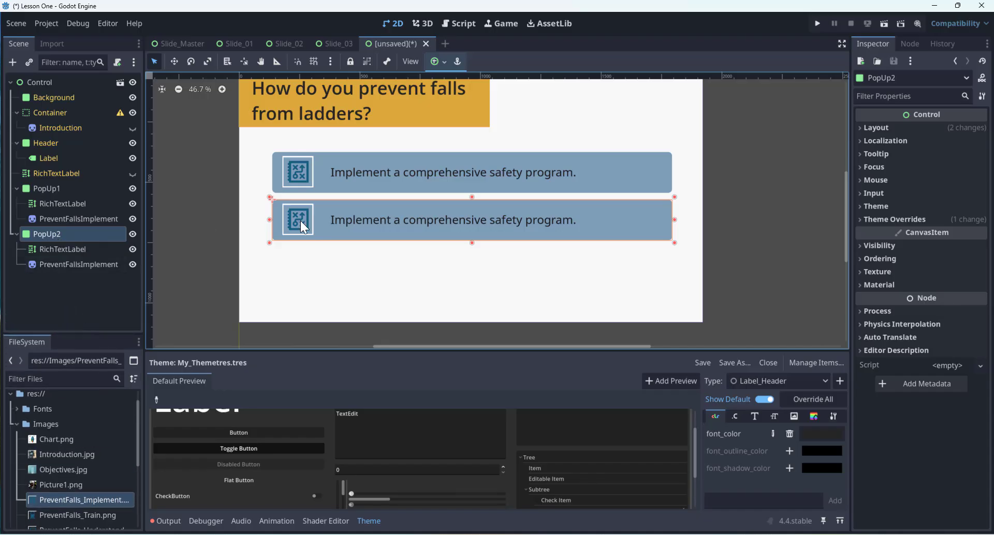
pyautogui.moveTo(300, 221)
pyautogui.mouseDown()
pyautogui.moveTo(297, 203)
pyautogui.moveTo(297, 223)
pyautogui.mouseUp()
pyautogui.click(219, 232)
pyautogui.click(443, 230)
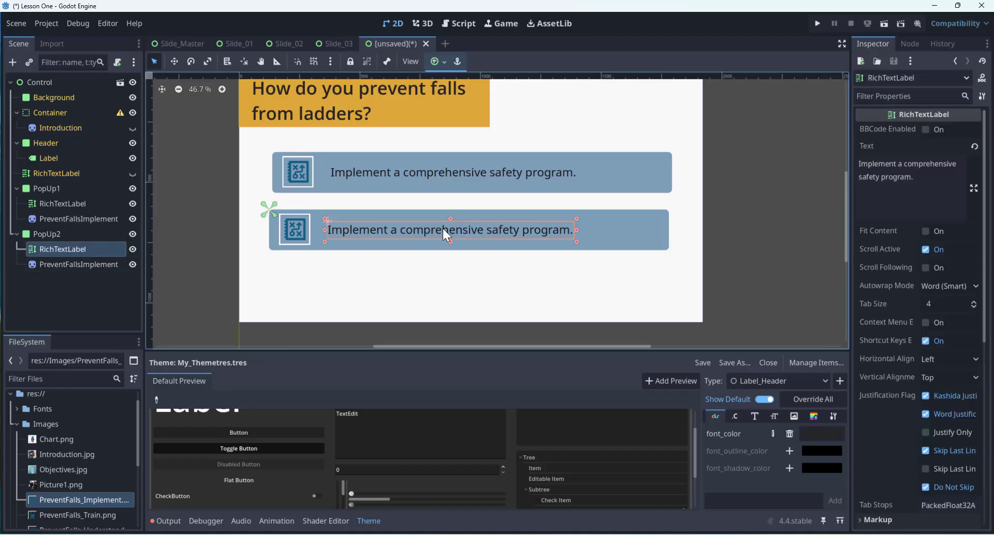
pyautogui.click(616, 237)
pyautogui.moveTo(616, 237); pyautogui.dragTo(632, 224)
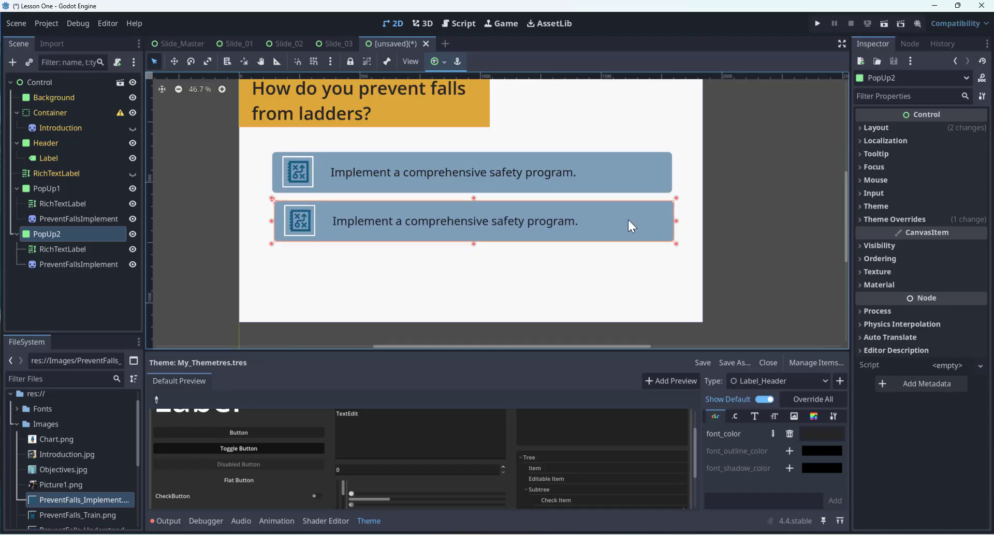
pyautogui.click(551, 219)
pyautogui.moveTo(551, 220); pyautogui.dragTo(553, 221)
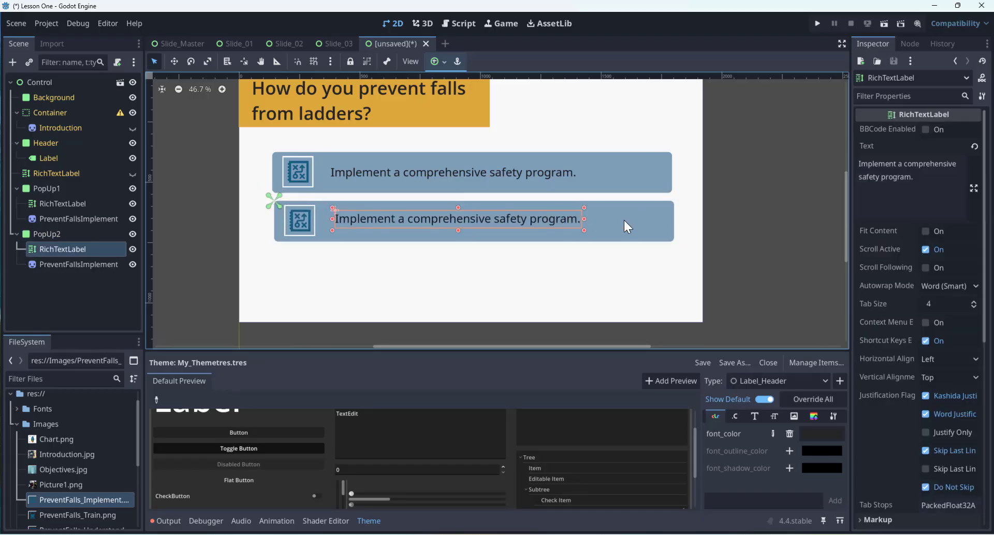
pyautogui.click(701, 222)
# - Duplicate the PopUp2 bar and place the copy directly below it with a similar gap
pyautogui.click(52, 236)
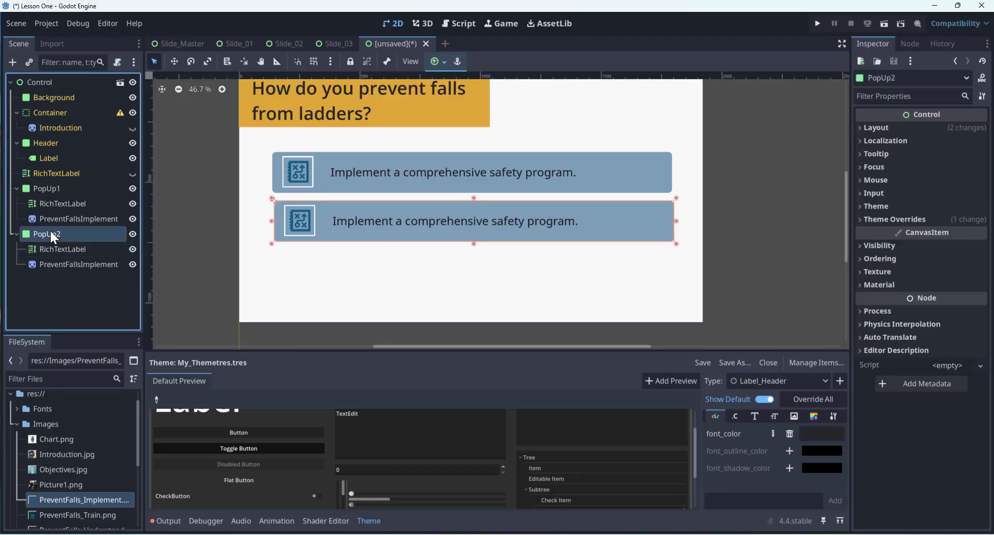
pyautogui.hotkey('ctrl', 'd')
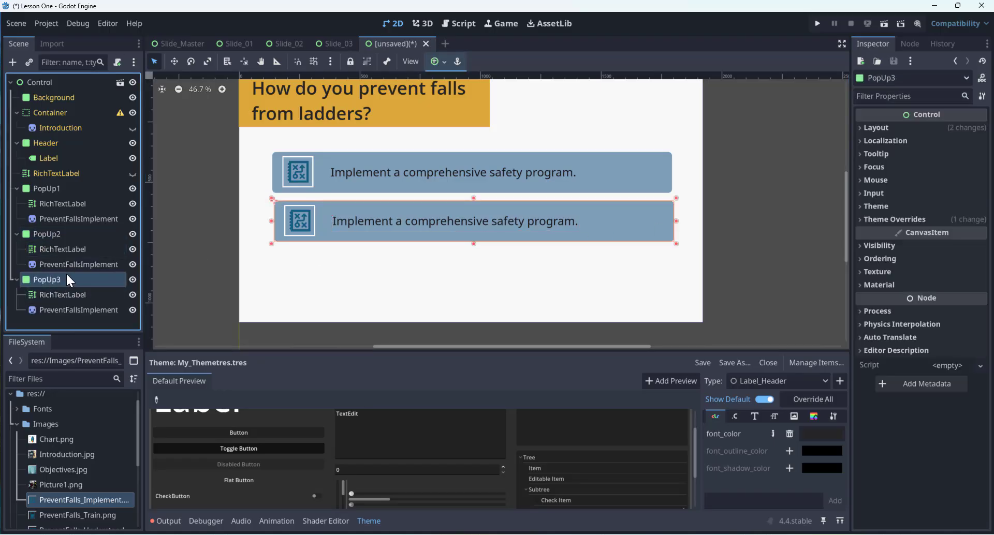
pyautogui.moveTo(652, 220); pyautogui.dragTo(663, 269)
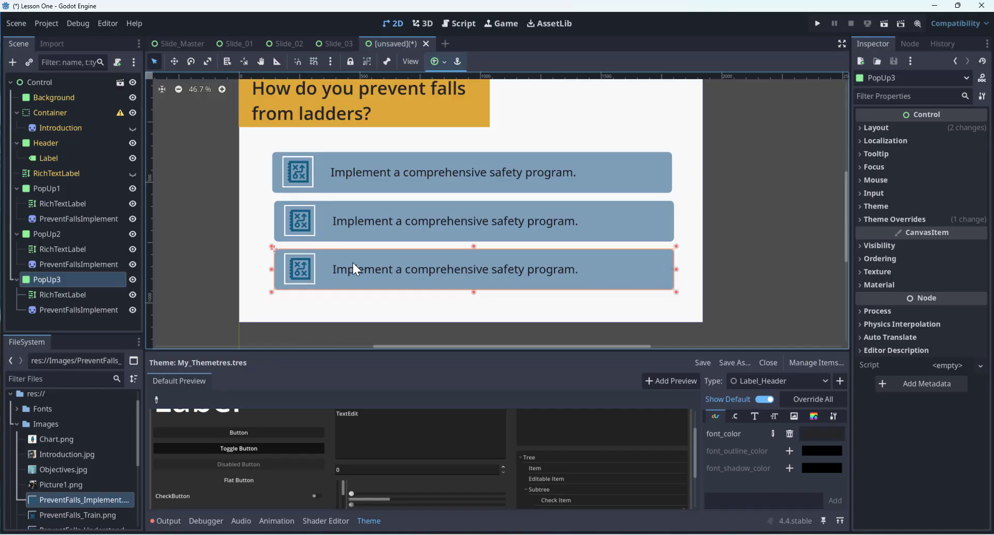
# - Check the bars on the PowerPoint slide, return to Godot, and duplicate PopUp3 as a fourth bar placed below it
pyautogui.scroll(-1, 356, 269)
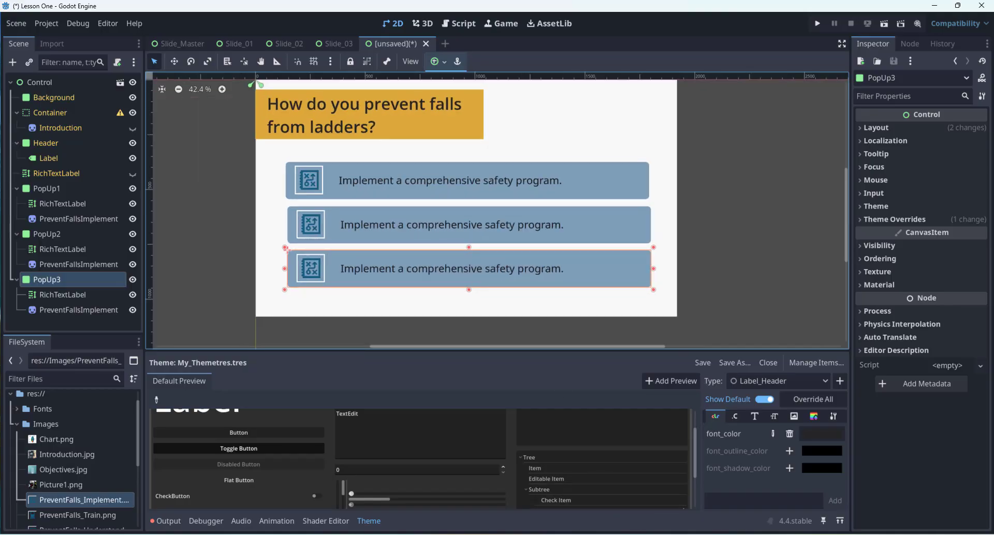
pyautogui.hotkey('alt', 'Tab')
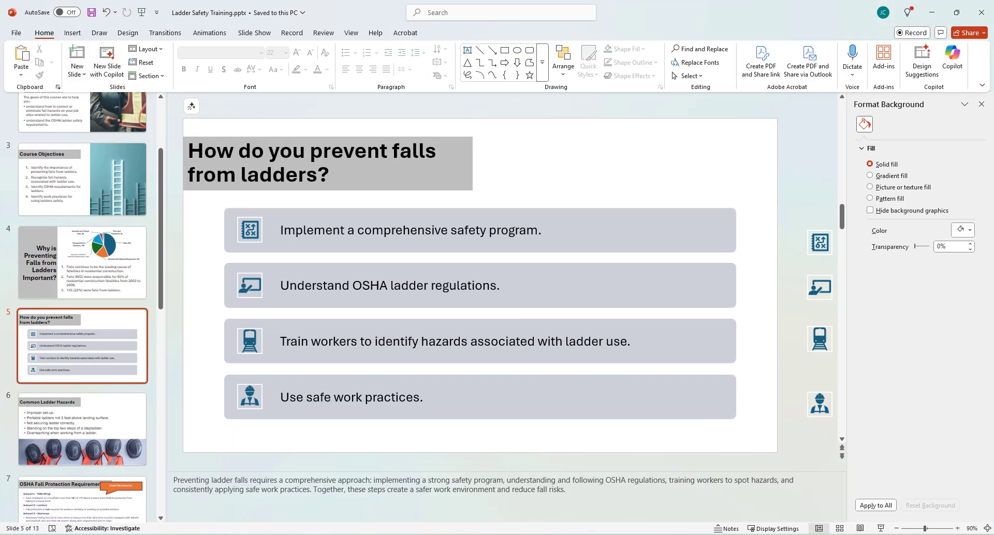
pyautogui.hotkey('alt', 'Tab')
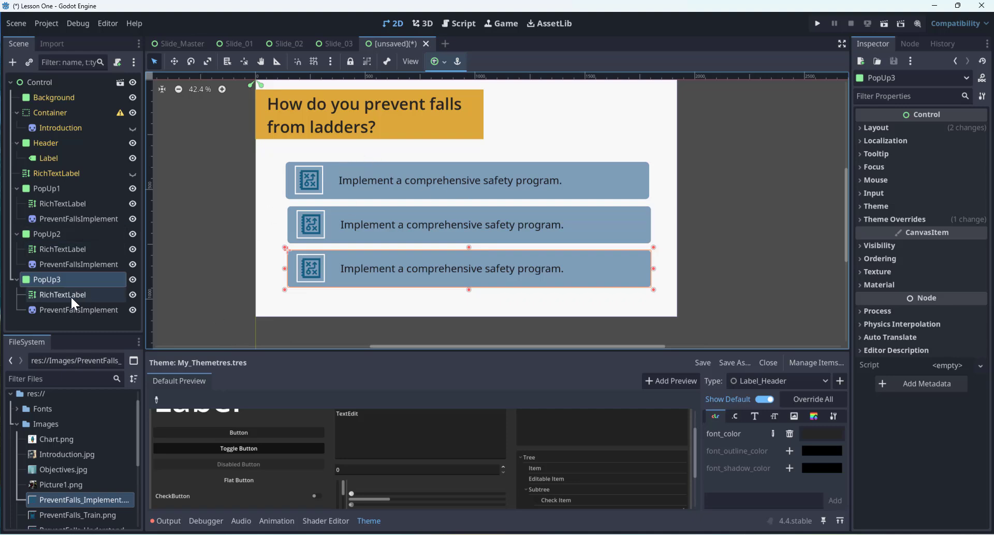
pyautogui.click(67, 280)
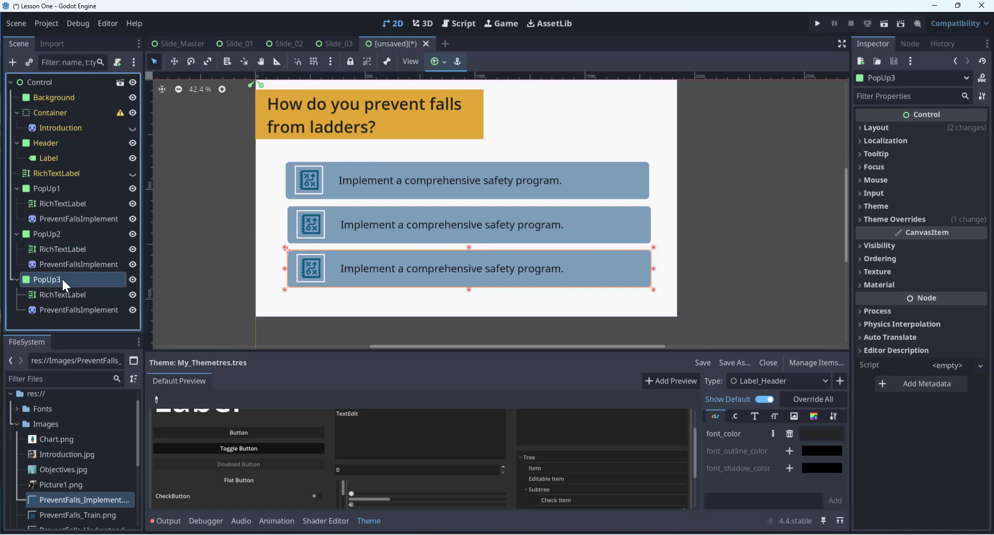
pyautogui.hotkey('ctrl', 'd')
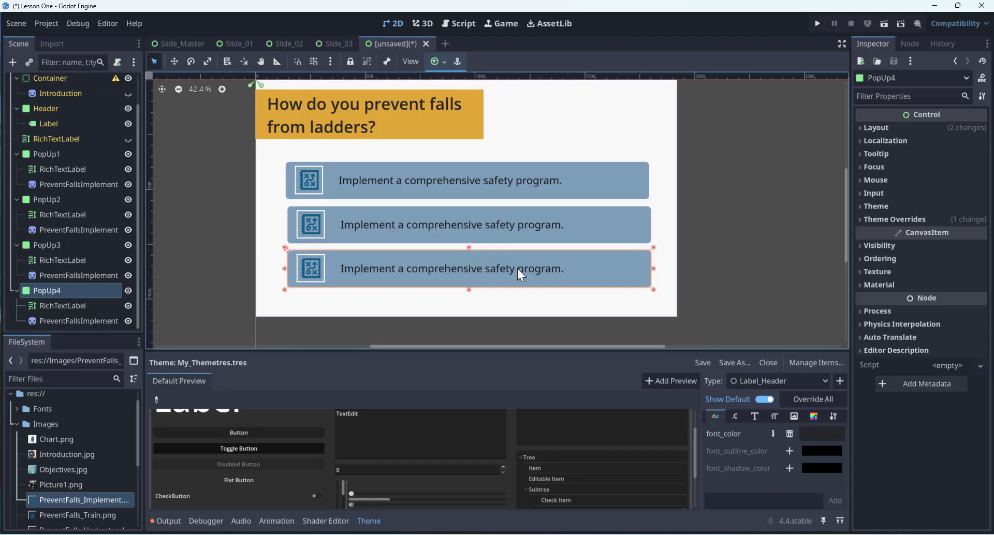
pyautogui.moveTo(614, 271); pyautogui.dragTo(614, 316)
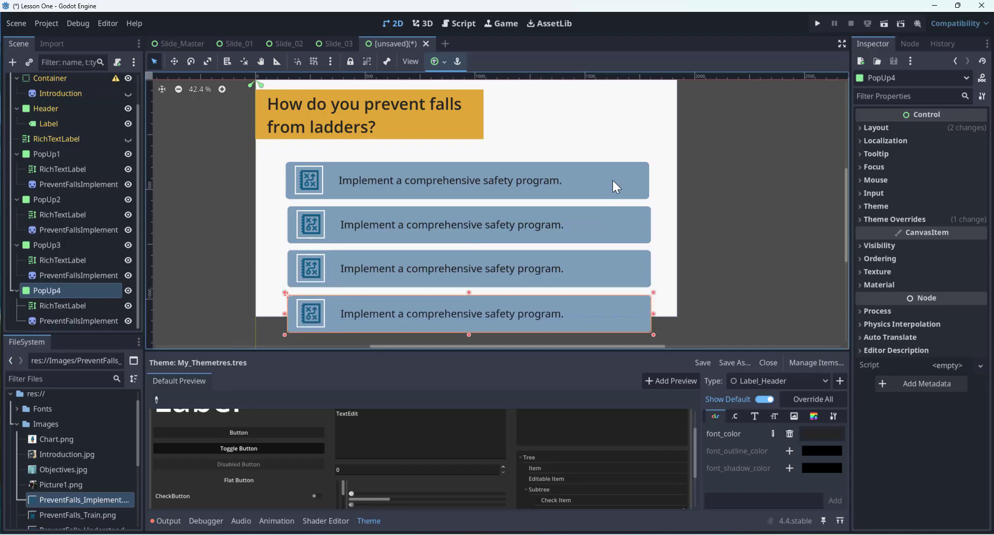
# - Select all four PopUp bars and move them up together, closer to the yellow header
pyautogui.keyDown('shift'); pyautogui.click(613, 180); pyautogui.keyUp('shift')
pyautogui.keyDown('shift'); pyautogui.click(619, 215); pyautogui.keyUp('shift')
pyautogui.keyDown('shift'); pyautogui.click(629, 268); pyautogui.keyUp('shift')
pyautogui.keyDown('shift'); pyautogui.click(632, 321); pyautogui.keyUp('shift')
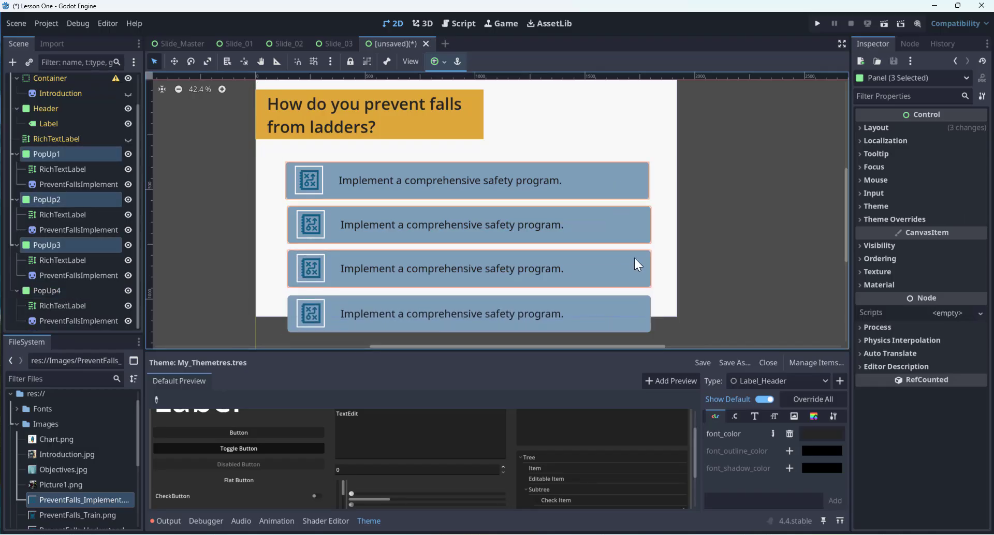
pyautogui.moveTo(635, 257); pyautogui.dragTo(634, 246)
pyautogui.hotkey('ctrl', 'z')
pyautogui.keyDown('shift'); pyautogui.click(633, 312); pyautogui.keyUp('shift')
pyautogui.moveTo(635, 321); pyautogui.dragTo(630, 302)
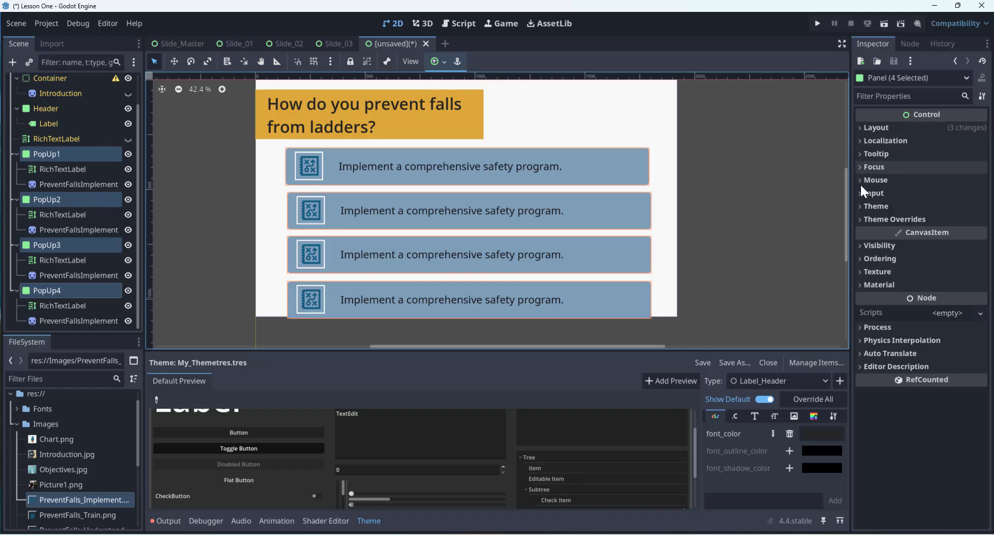
# - Set the height of the four selected PopUp panels to 150 px
pyautogui.click(857, 128)
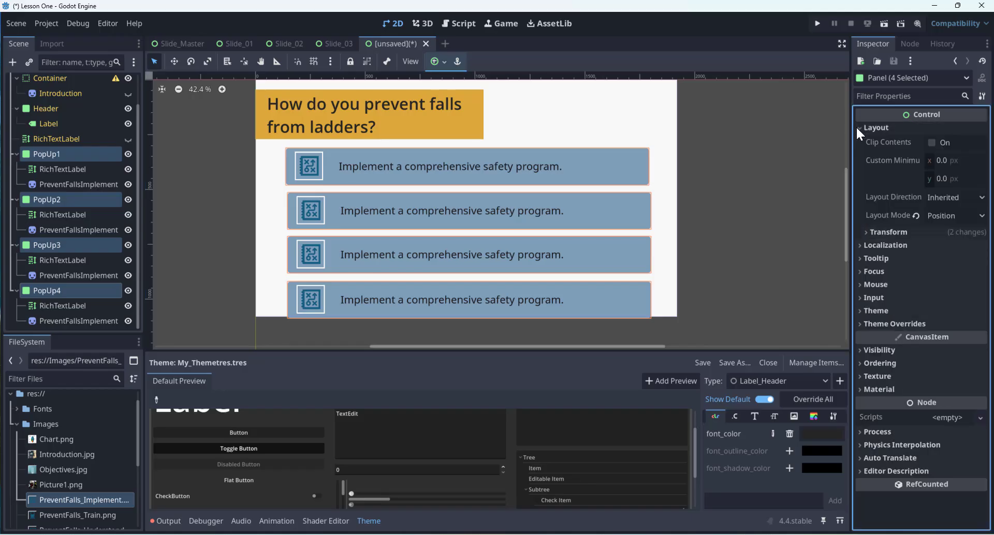
pyautogui.click(867, 231)
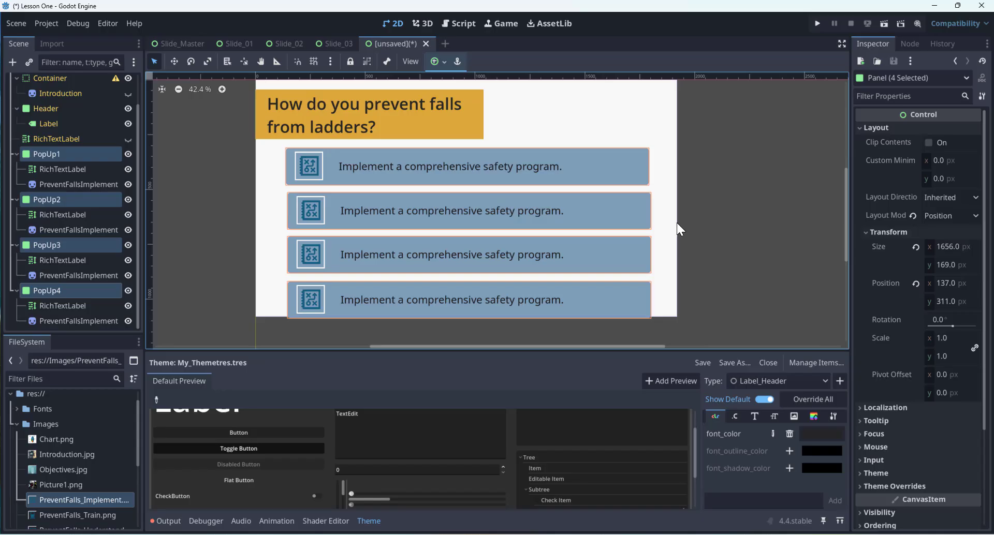
pyautogui.scroll(-1, 663, 98)
pyautogui.scroll(1, 663, 98)
pyautogui.moveTo(731, 153); pyautogui.dragTo(725, 174, button='middle')
pyautogui.scroll(-1, 730, 164)
pyautogui.click(956, 265)
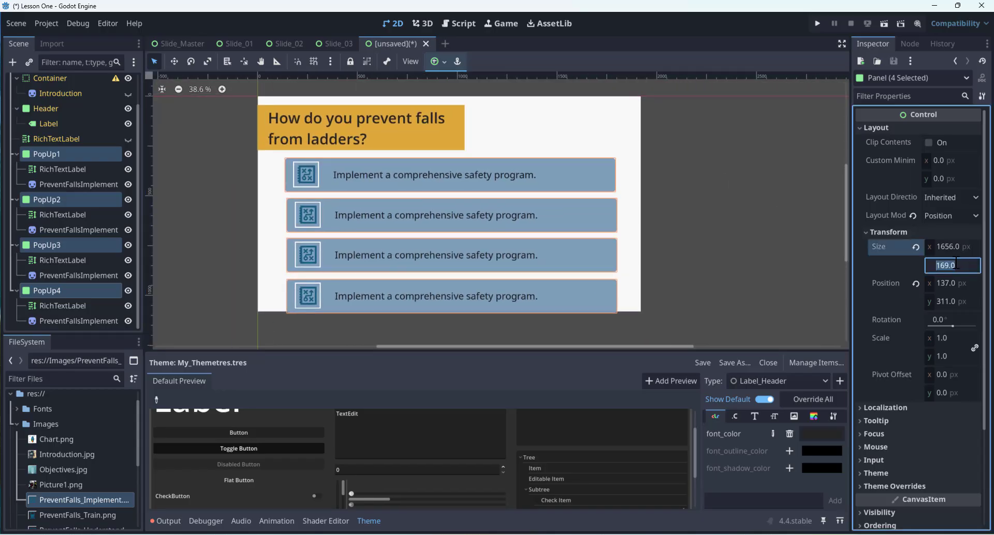
pyautogui.write('150')
pyautogui.press('Return')
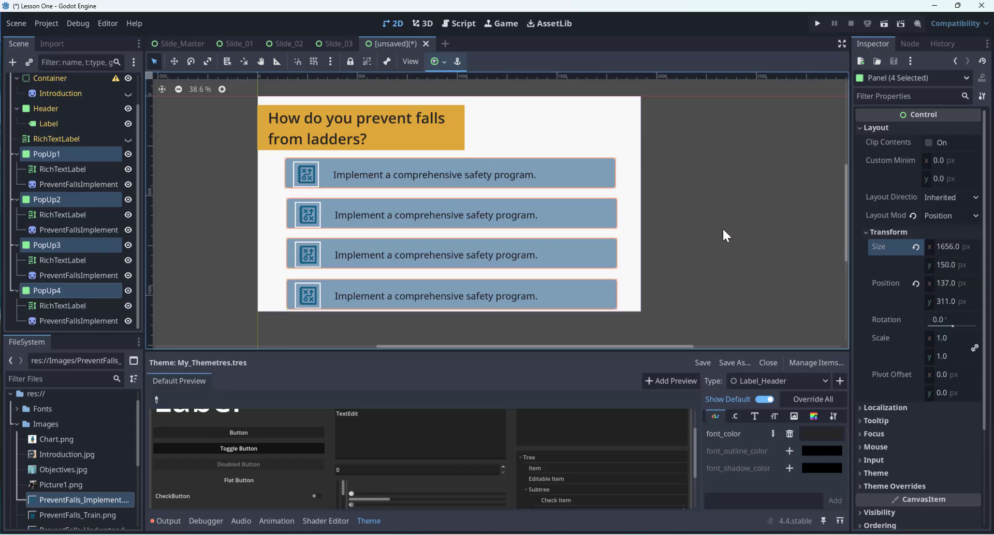
# - Set the width of the four PopUp panels to 1600 px and deselect them
pyautogui.click(952, 248)
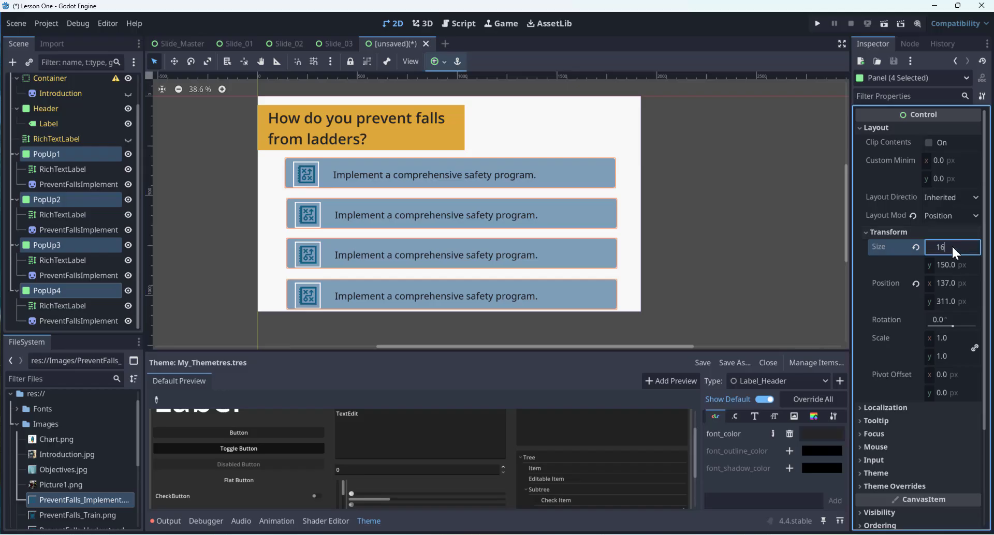
pyautogui.write('1600')
pyautogui.press('Return')
pyautogui.click(804, 210)
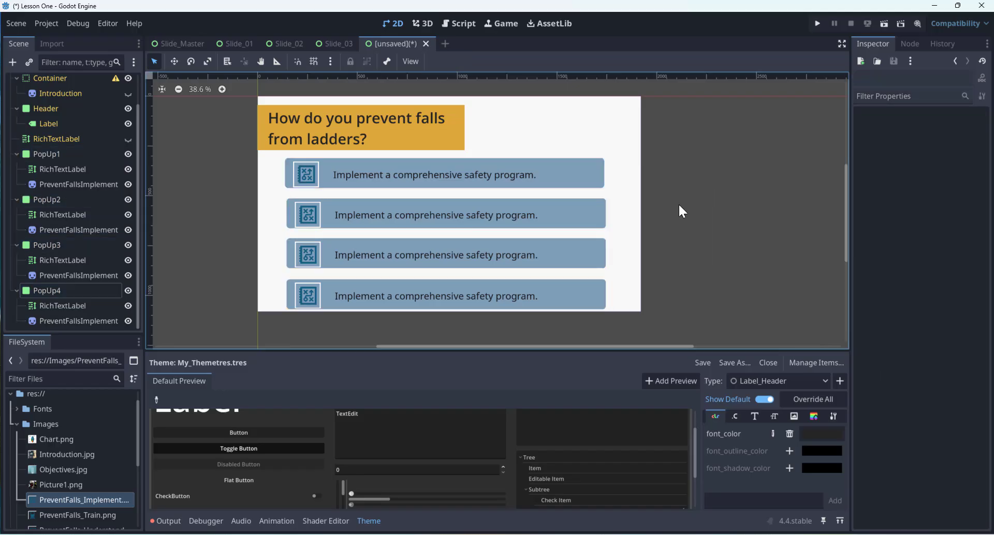
# - Select the PreventFallsImplement icons in all four PopUp bars and set their Y position to 70 px
pyautogui.scroll(1, 654, 219)
pyautogui.click(497, 159)
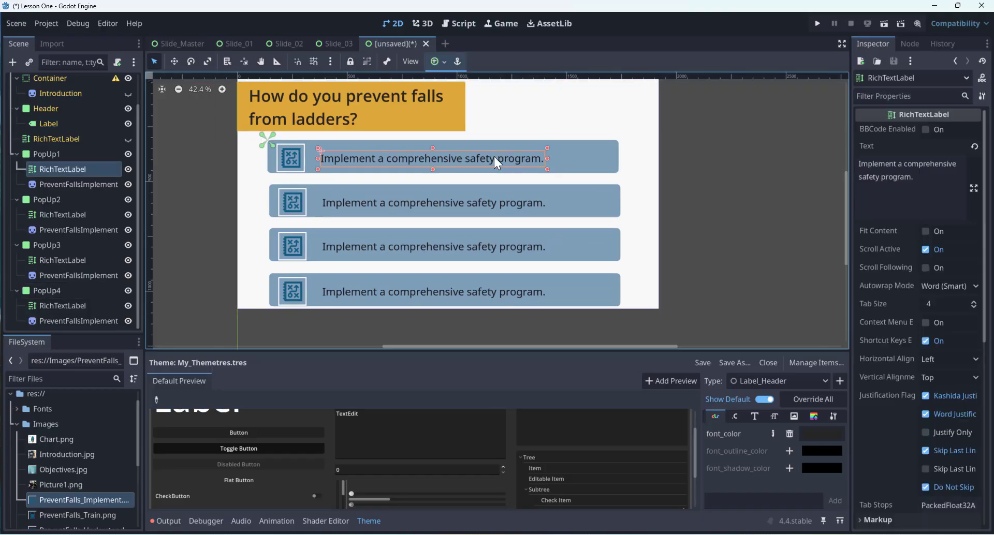
pyautogui.click(297, 156)
pyautogui.click(76, 184)
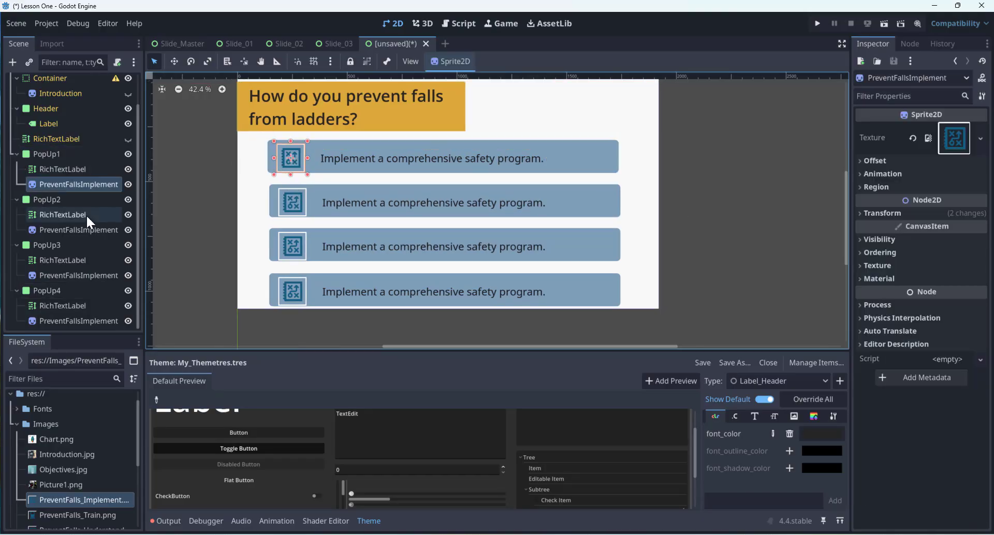
pyautogui.keyDown('ctrl'); pyautogui.click(58, 231); pyautogui.keyUp('ctrl')
pyautogui.keyDown('ctrl'); pyautogui.click(50, 274); pyautogui.keyUp('ctrl')
pyautogui.keyDown('ctrl'); pyautogui.click(62, 321); pyautogui.keyUp('ctrl')
pyautogui.keyDown('ctrl'); pyautogui.click(62, 320); pyautogui.keyUp('ctrl')
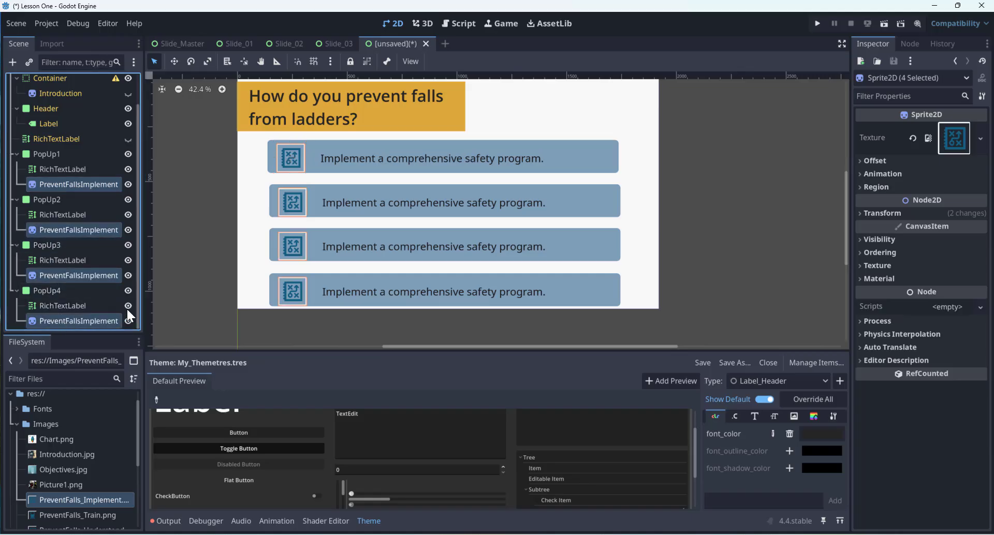
pyautogui.click(861, 210)
pyautogui.click(968, 246)
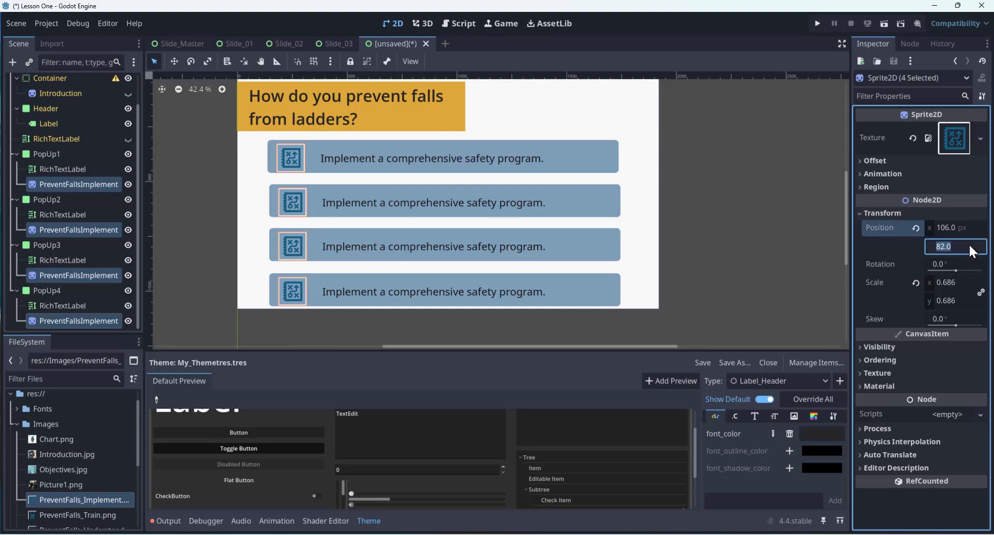
pyautogui.write('70')
pyautogui.press('Return')
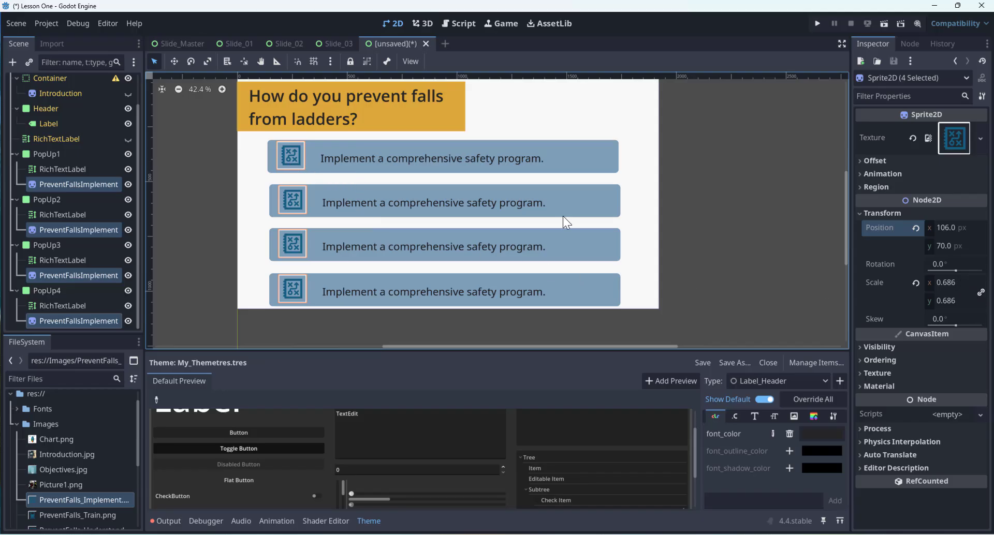
# - Set the X position of the four selected icons to 100 px
pyautogui.click(953, 229)
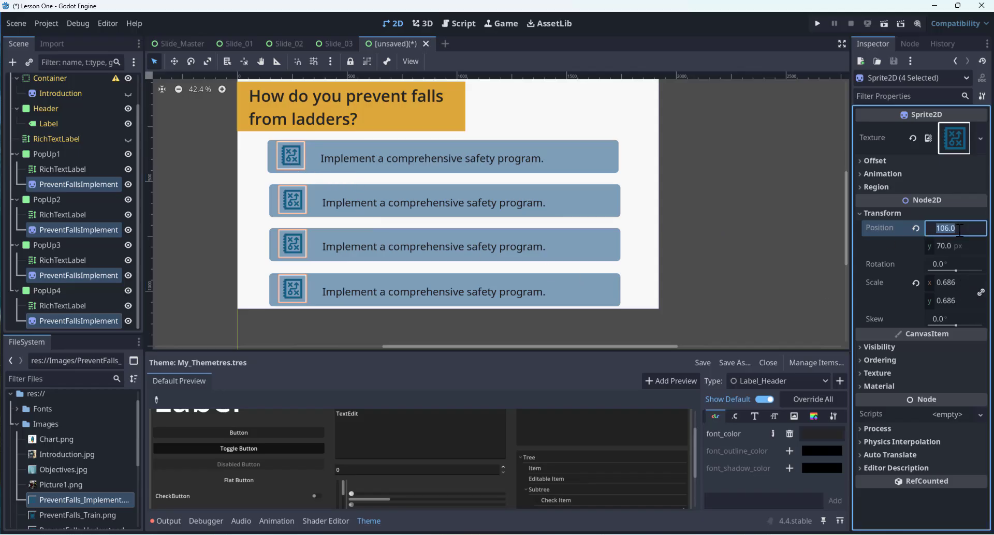
pyautogui.write('100')
pyautogui.press('Return')
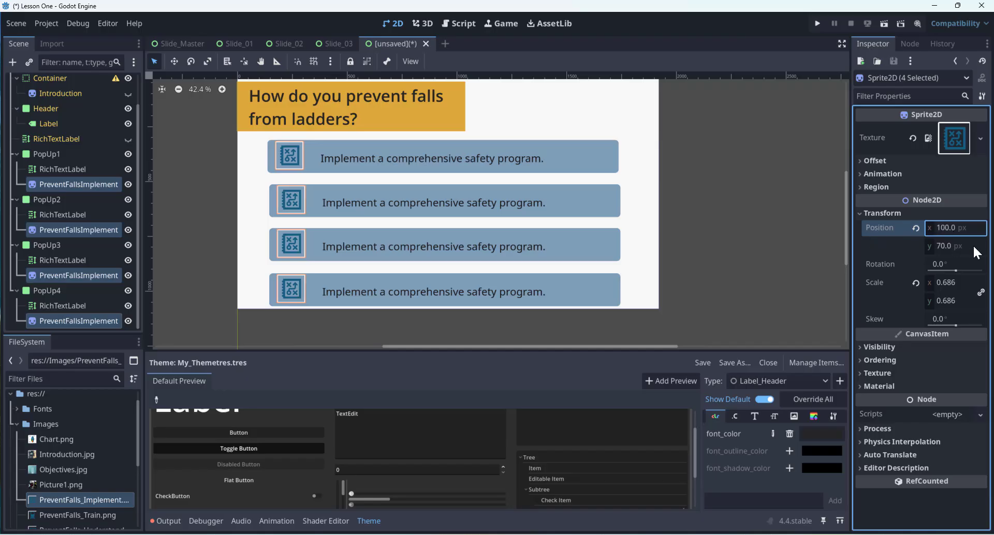
# - Set the scale of the four selected PreventFallsImplement icons to 0.6
pyautogui.click(954, 283)
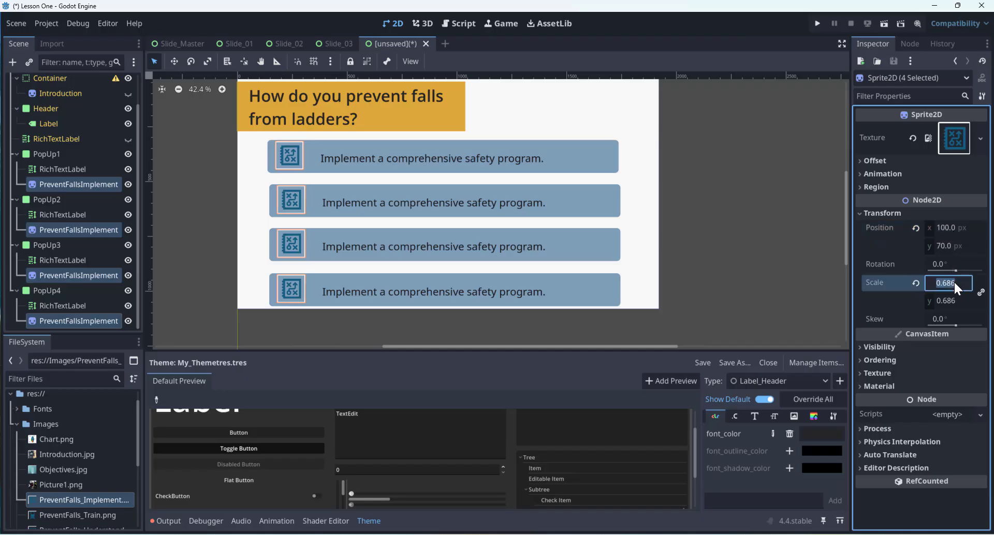
pyautogui.write('.6')
pyautogui.press('Return')
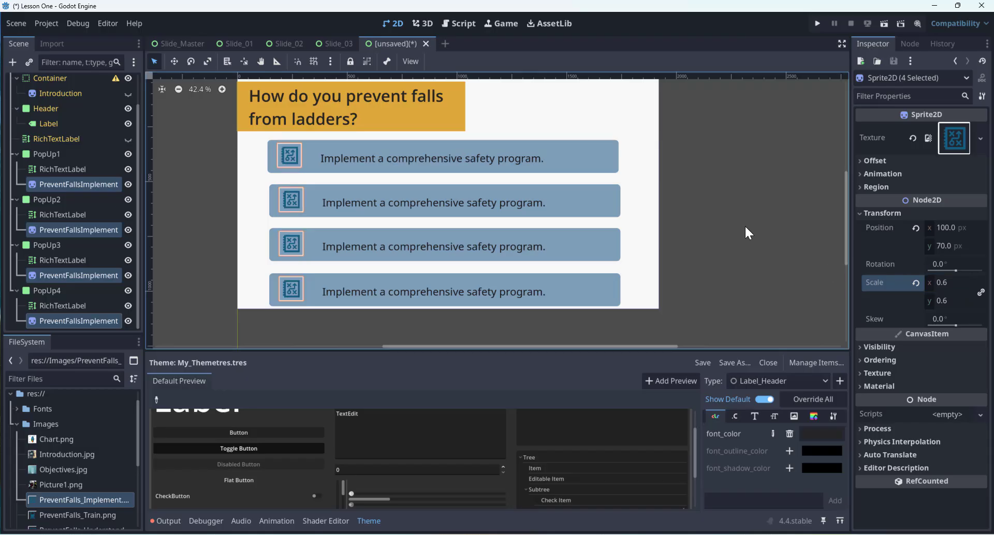
# - Select the RichTextLabels in all four PopUp bars and move them together slightly left and up, closer to the icons
pyautogui.scroll(1, 387, 216)
pyautogui.click(371, 149)
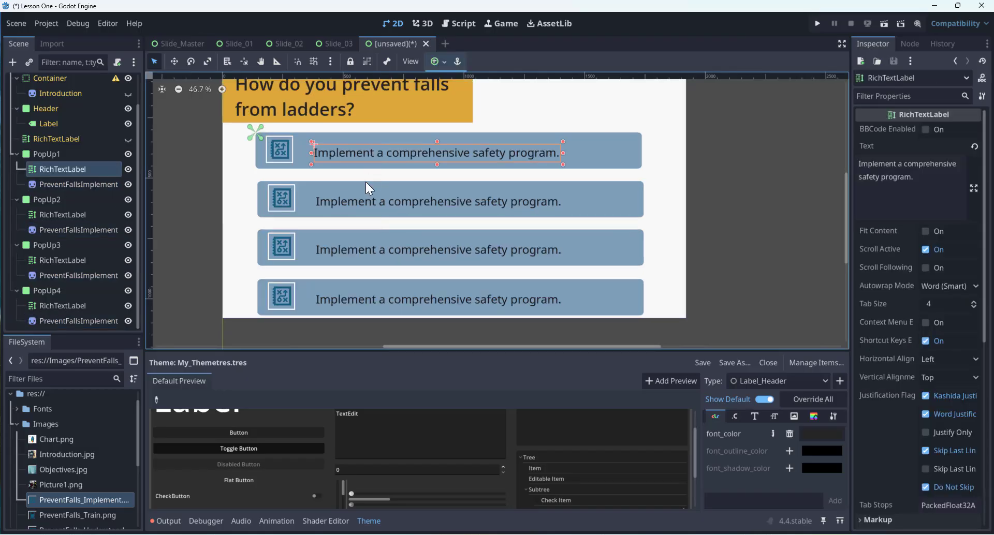
pyautogui.keyDown('shift'); pyautogui.click(368, 202); pyautogui.keyUp('shift')
pyautogui.keyDown('shift'); pyautogui.click(364, 249); pyautogui.keyUp('shift')
pyautogui.keyDown('shift'); pyautogui.click(353, 297); pyautogui.keyUp('shift')
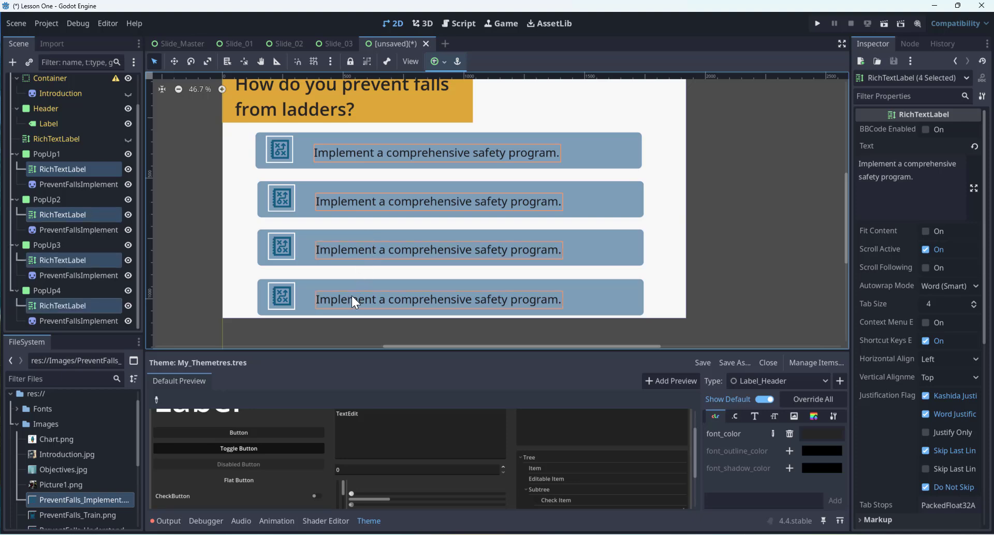
pyautogui.moveTo(352, 293); pyautogui.dragTo(338, 293)
# - Select the four PopUp panels and set their X position to 140 px
pyautogui.click(280, 145)
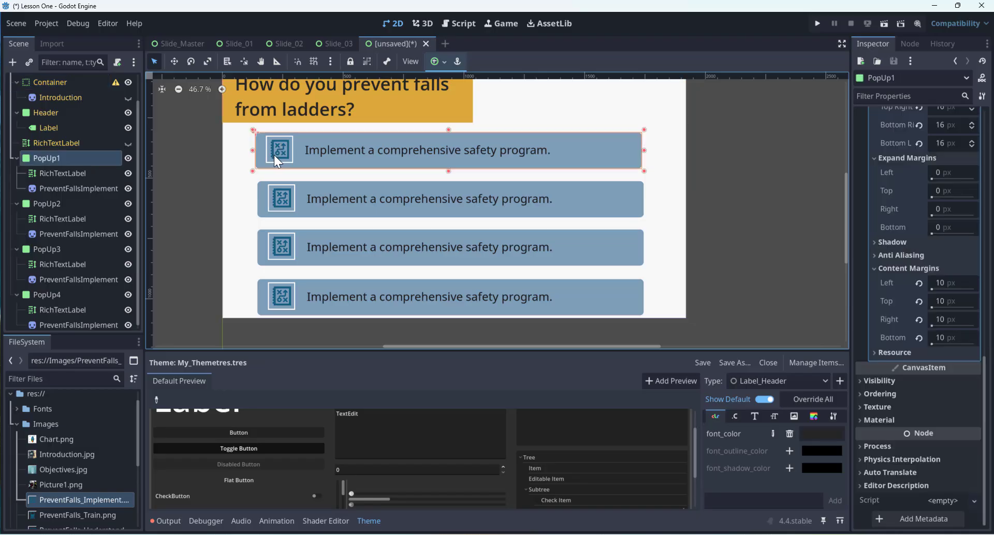
pyautogui.keyDown('shift'); pyautogui.click(613, 208); pyautogui.keyUp('shift')
pyautogui.keyDown('shift'); pyautogui.click(623, 251); pyautogui.keyUp('shift')
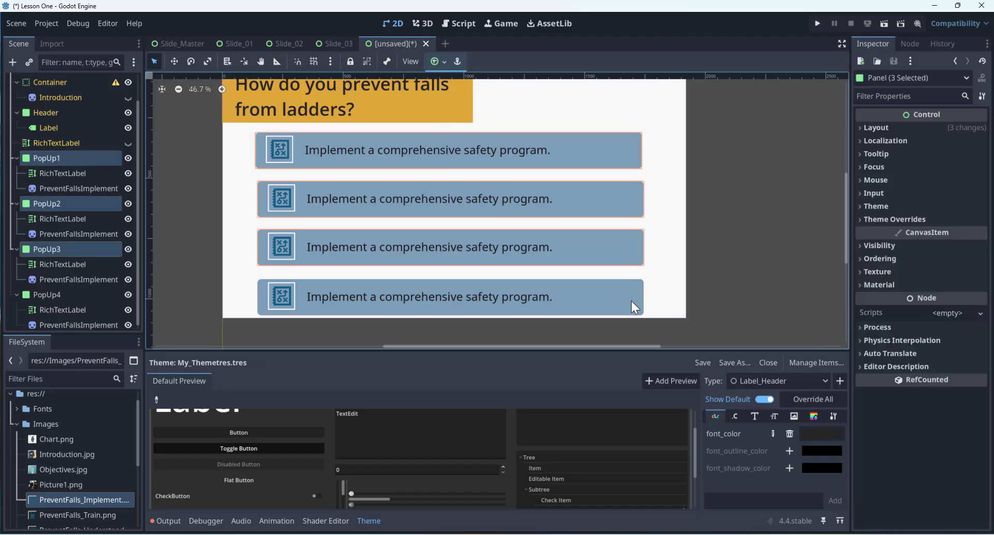
pyautogui.keyDown('shift'); pyautogui.click(632, 300); pyautogui.keyUp('shift')
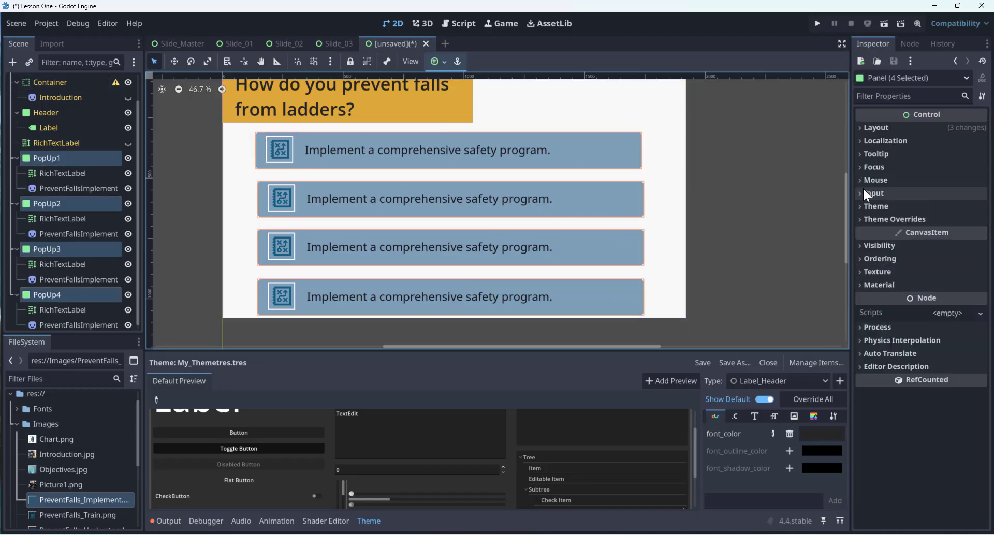
pyautogui.click(860, 130)
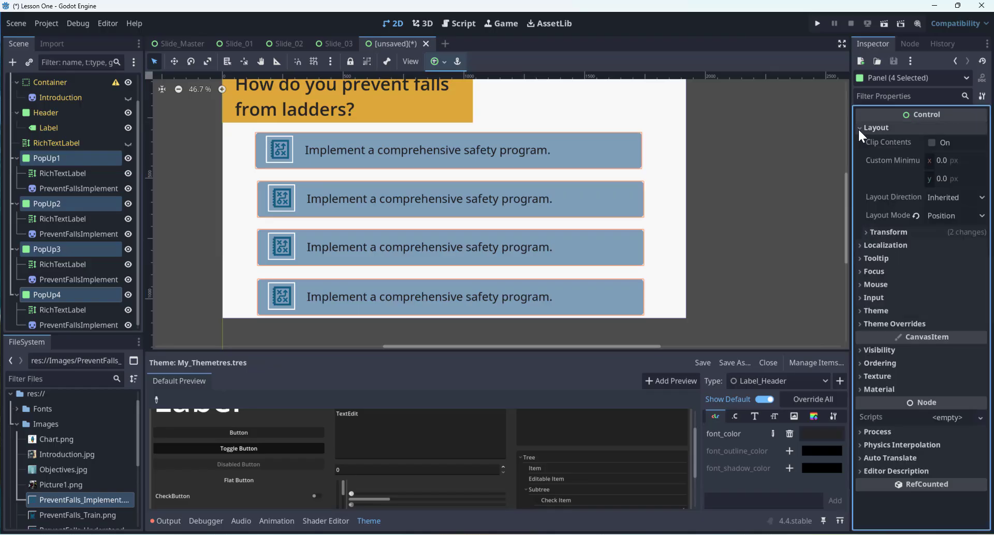
pyautogui.click(865, 231)
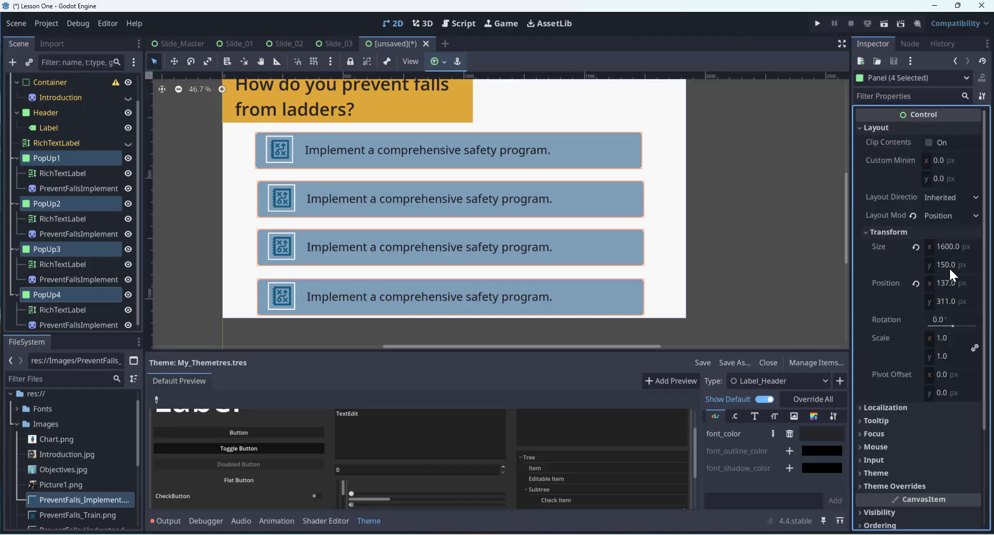
pyautogui.click(957, 282)
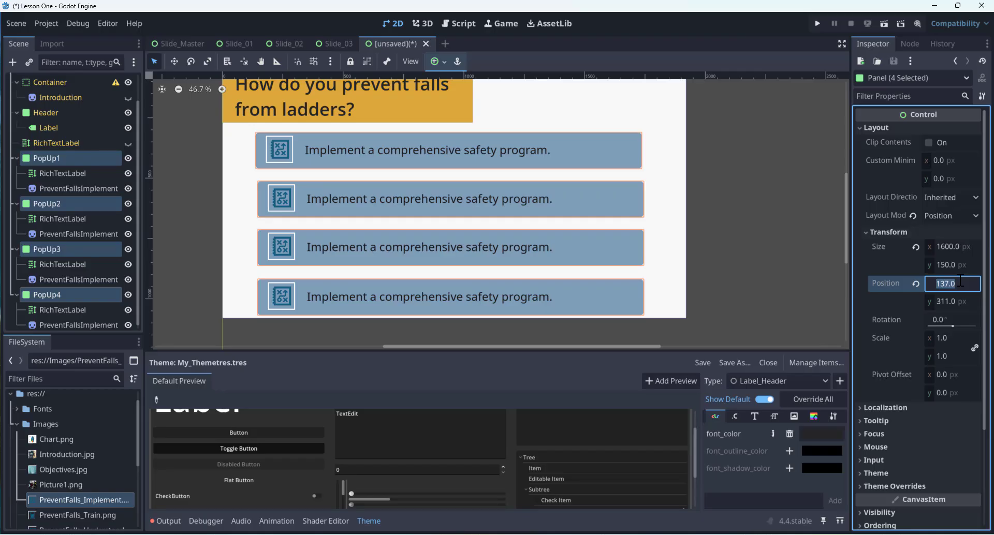
pyautogui.write('140')
pyautogui.press('Return')
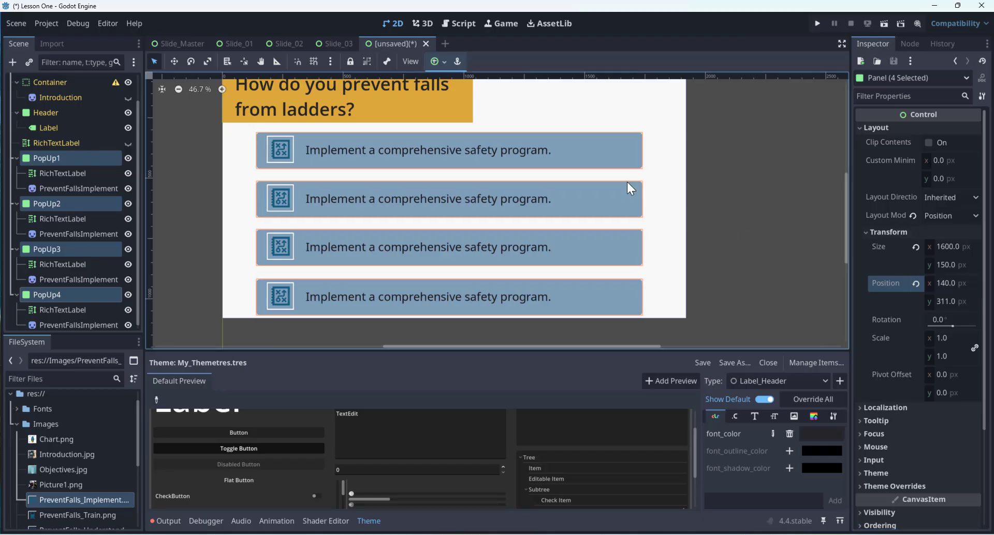
# - Move the four selected PopUp panels right and up together, placing PopUp1 at about X 173, Y 300 px
pyautogui.moveTo(635, 159); pyautogui.dragTo(642, 156)
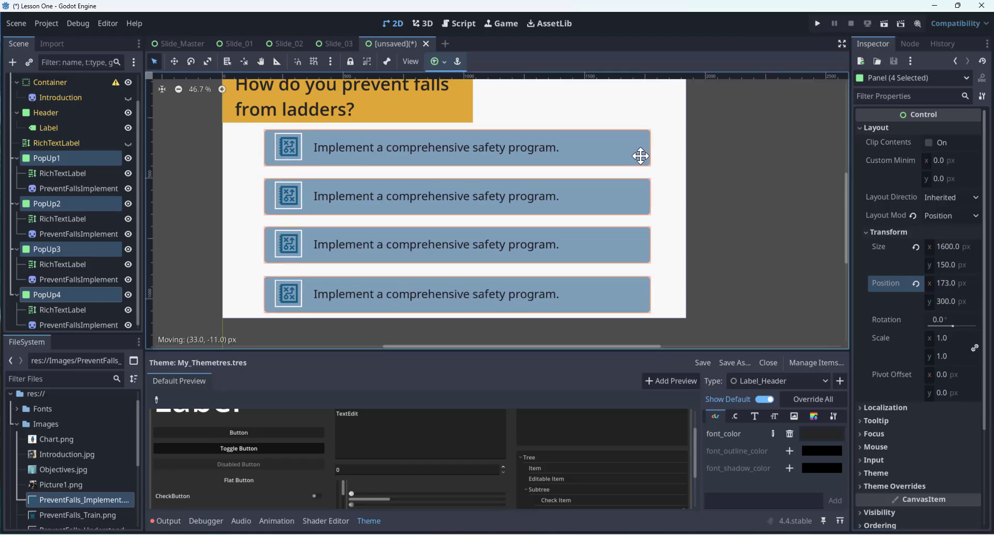
pyautogui.scroll(-2, 688, 255)
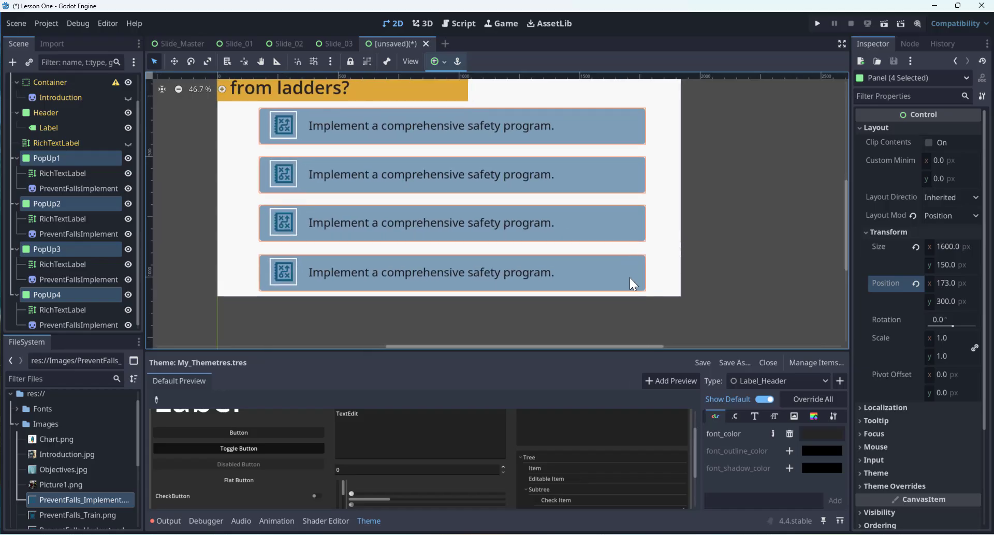
pyautogui.scroll(3, 705, 212)
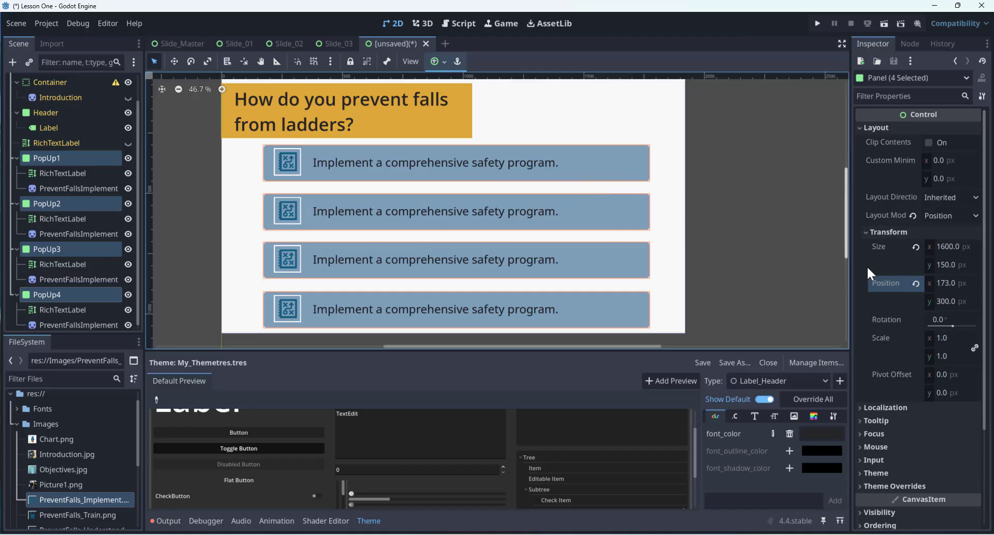
# - Set the height of the four selected PopUp panels to 100 px
pyautogui.click(961, 261)
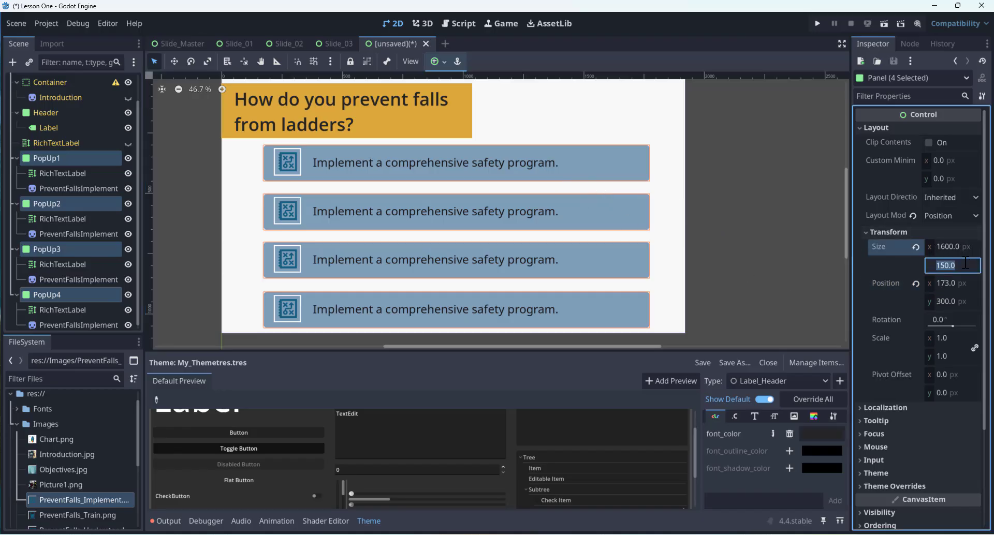
pyautogui.write('100')
pyautogui.press('Return')
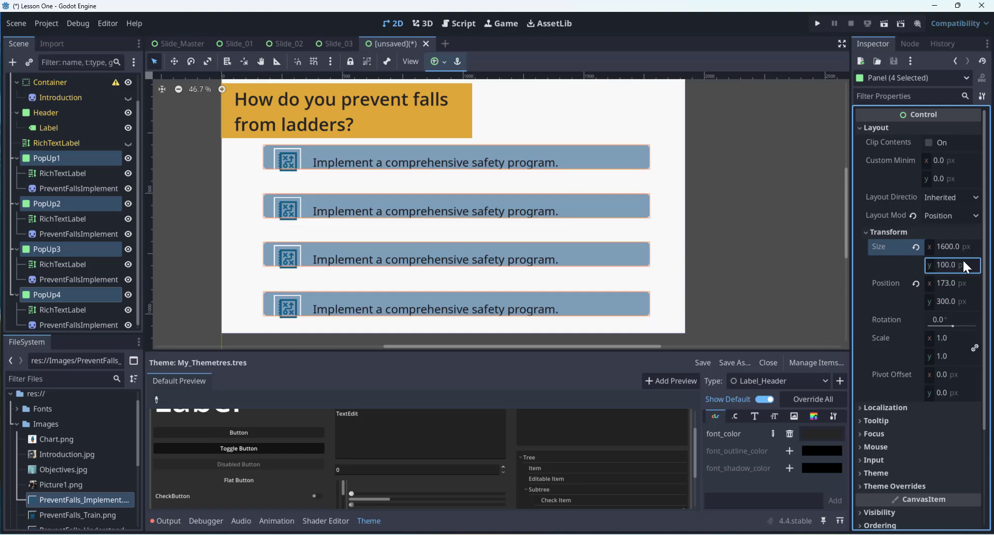
# - Set the height of the four PopUp panels to 125 px and deselect them
pyautogui.click(962, 262)
pyautogui.write('125')
pyautogui.press('Return')
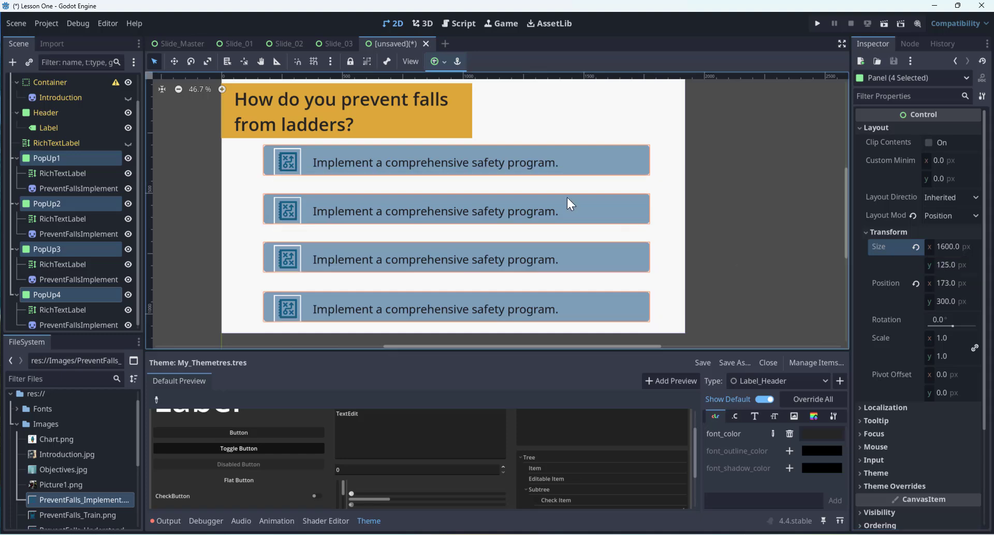
pyautogui.click(753, 223)
# - Select the RichTextLabels in all four PopUp bars and nudge them slightly up to centre the text in the shorter bars
pyautogui.click(456, 168)
pyautogui.keyDown('shift'); pyautogui.click(405, 211); pyautogui.keyUp('shift')
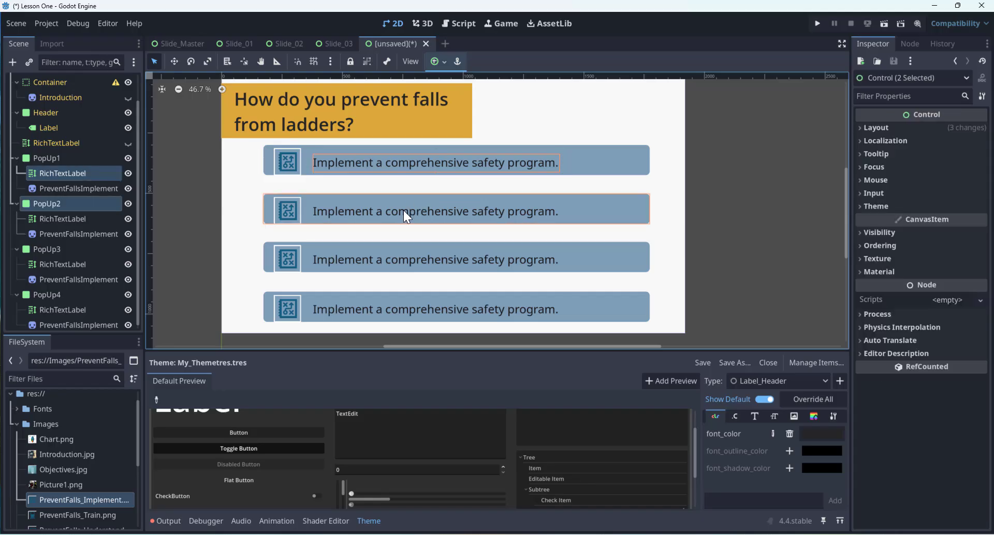
pyautogui.click(493, 163)
pyautogui.scroll(-1, 493, 163)
pyautogui.keyDown('shift'); pyautogui.click(470, 207); pyautogui.keyUp('shift')
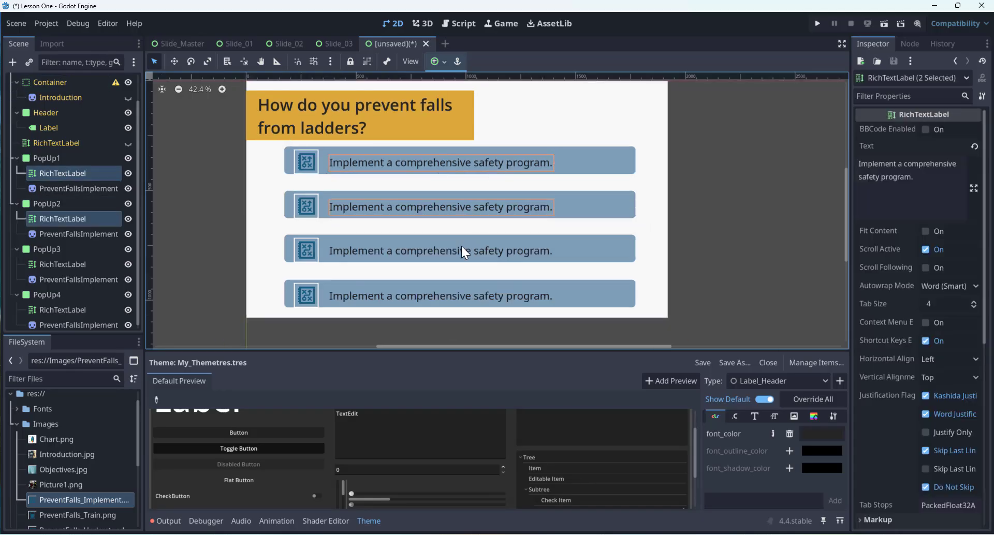
pyautogui.keyDown('shift'); pyautogui.click(461, 248); pyautogui.keyUp('shift')
pyautogui.keyDown('shift'); pyautogui.click(406, 299); pyautogui.keyUp('shift')
pyautogui.moveTo(406, 297); pyautogui.dragTo(405, 293)
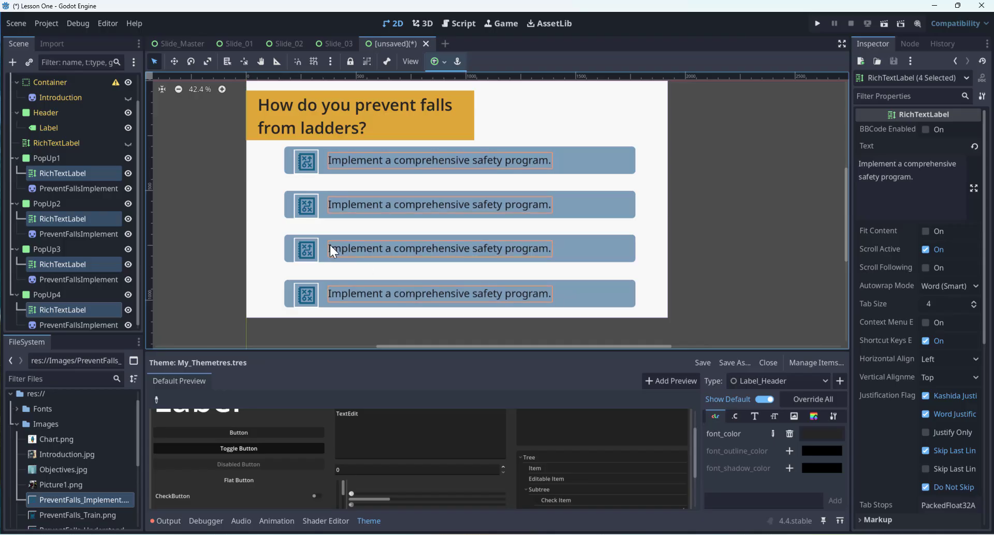
pyautogui.click(307, 163)
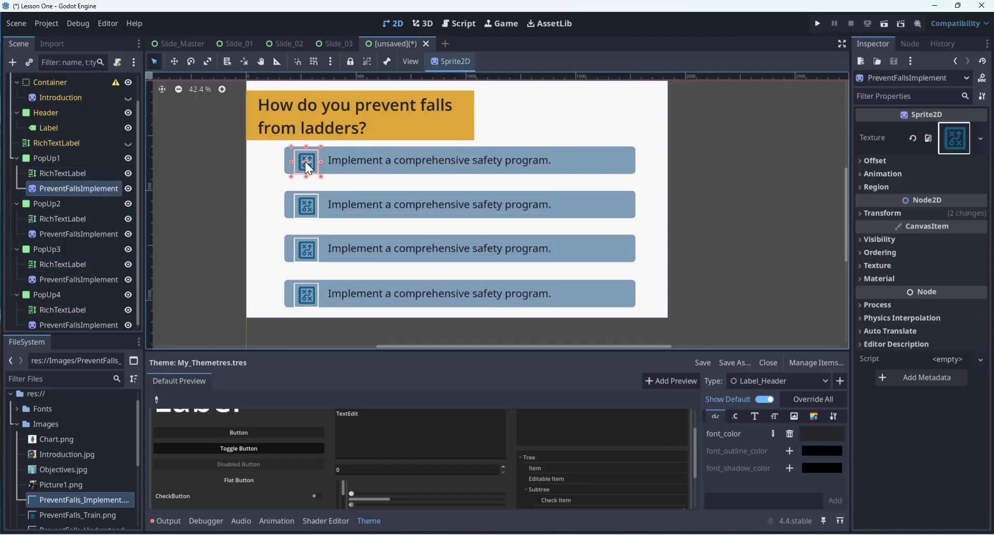
pyautogui.keyDown('shift'); pyautogui.click(306, 206); pyautogui.keyUp('shift')
pyautogui.keyDown('shift'); pyautogui.click(310, 259); pyautogui.keyUp('shift')
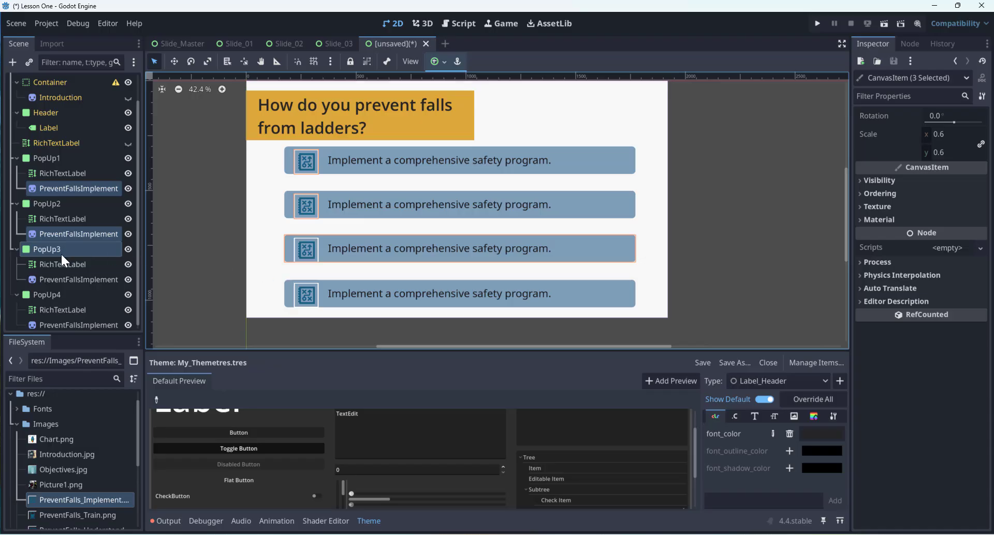
pyautogui.click(70, 278)
# - Select the PreventFallsImplement icons in all four PopUp bars, set their scale to 0.5 and deselect them
pyautogui.click(70, 190)
pyautogui.keyDown('ctrl'); pyautogui.click(80, 234); pyautogui.keyUp('ctrl')
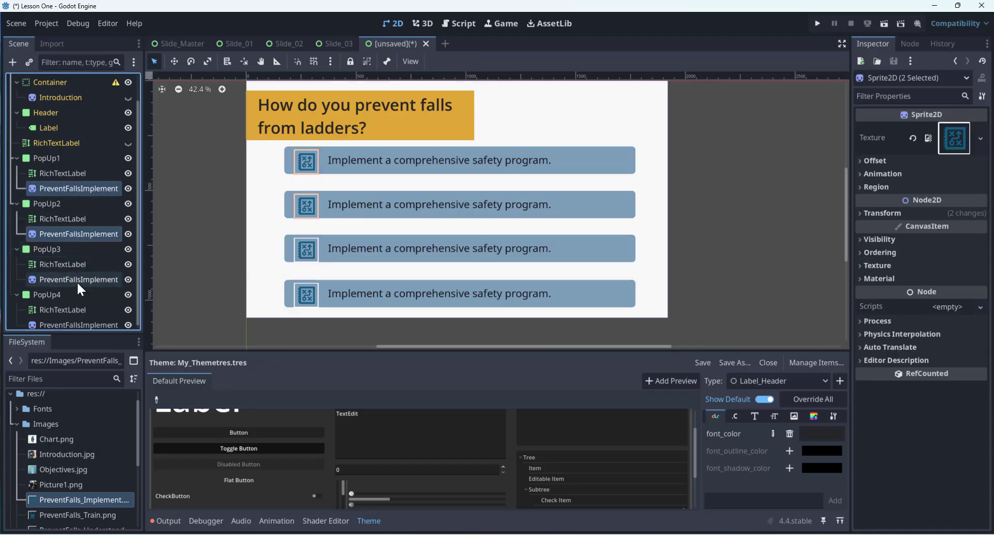
pyautogui.keyDown('ctrl'); pyautogui.click(76, 280); pyautogui.keyUp('ctrl')
pyautogui.keyDown('ctrl'); pyautogui.click(80, 325); pyautogui.keyUp('ctrl')
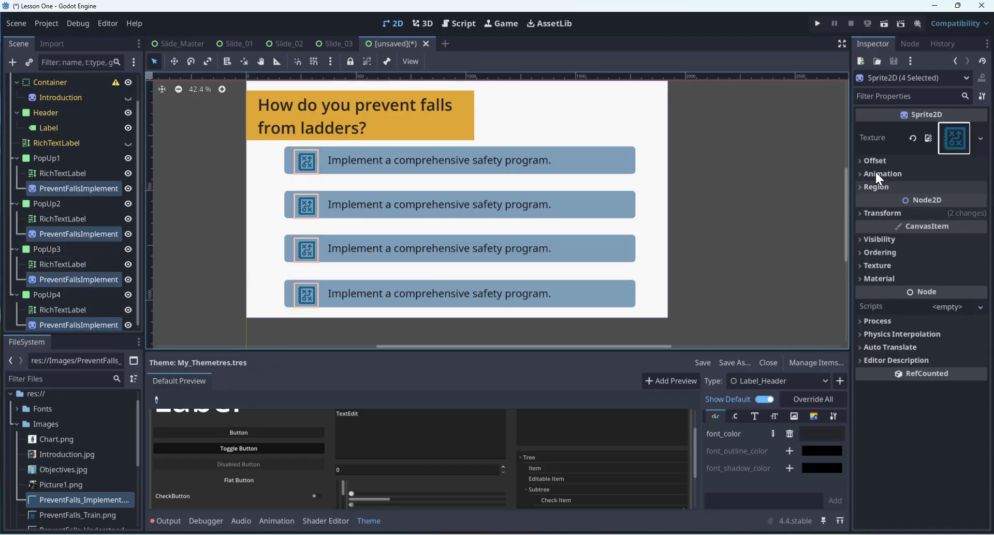
pyautogui.click(869, 212)
pyautogui.click(949, 282)
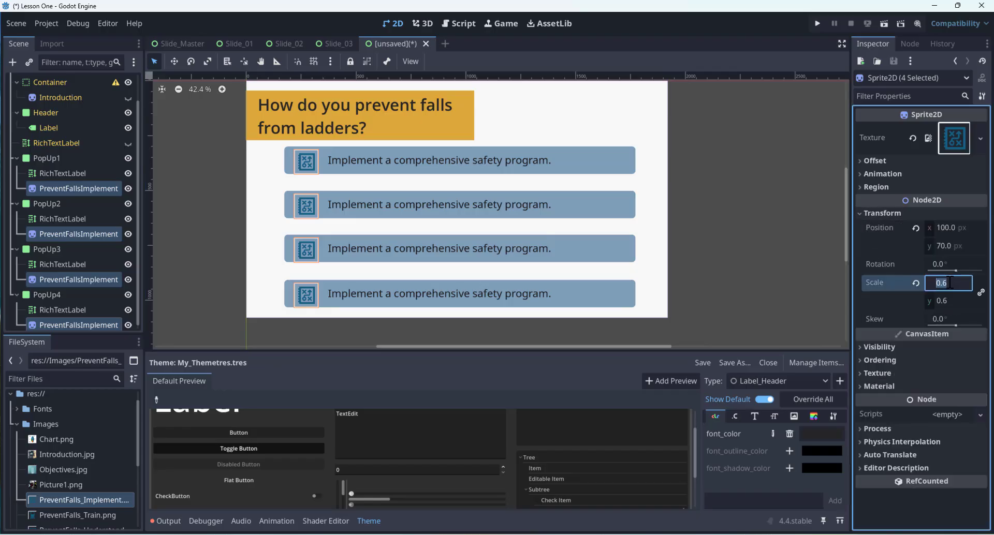
pyautogui.write('0.5')
pyautogui.press('Return')
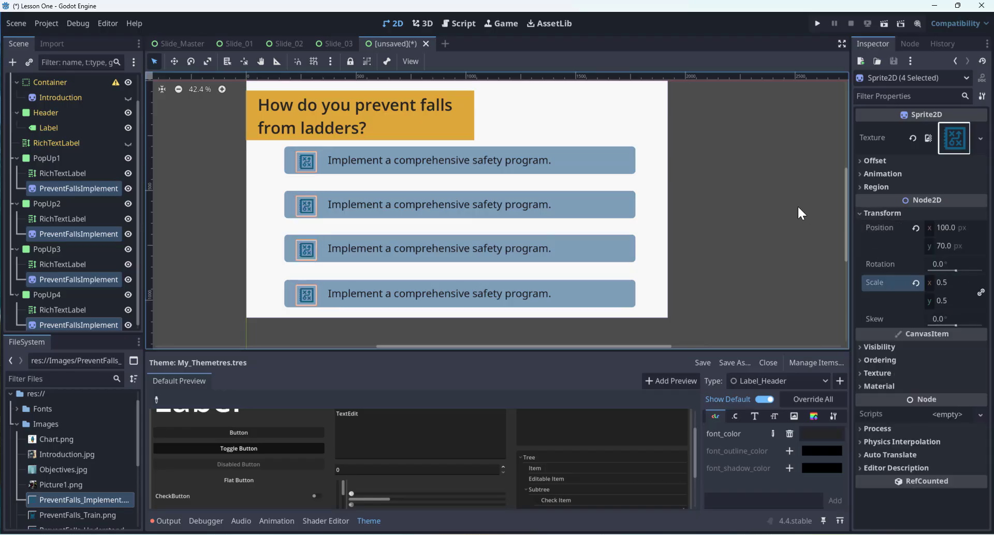
pyautogui.click(797, 207)
pyautogui.scroll(2, 441, 215)
pyautogui.click(298, 164)
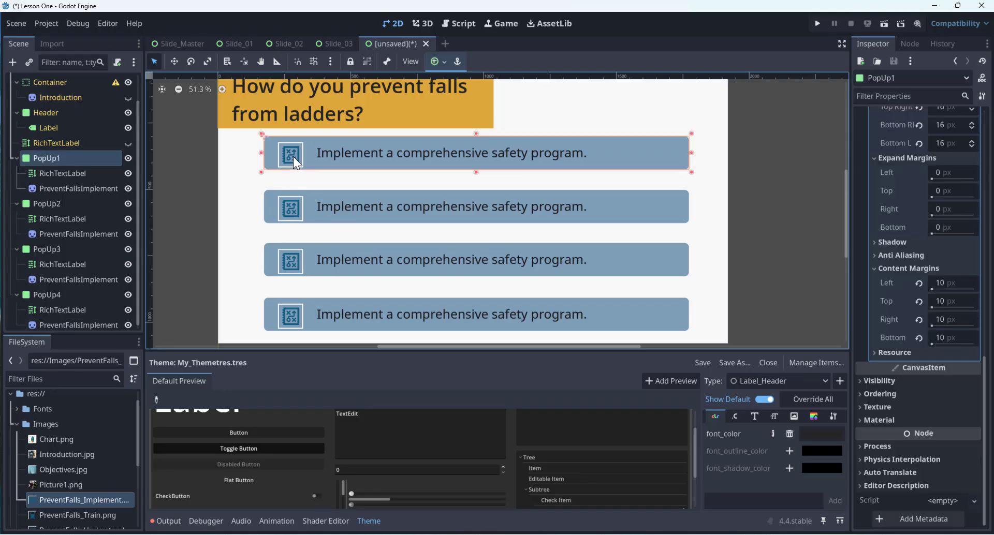
pyautogui.keyDown('ctrl'); pyautogui.click(48, 189); pyautogui.keyUp('ctrl')
pyautogui.keyDown('ctrl'); pyautogui.click(72, 233); pyautogui.keyUp('ctrl')
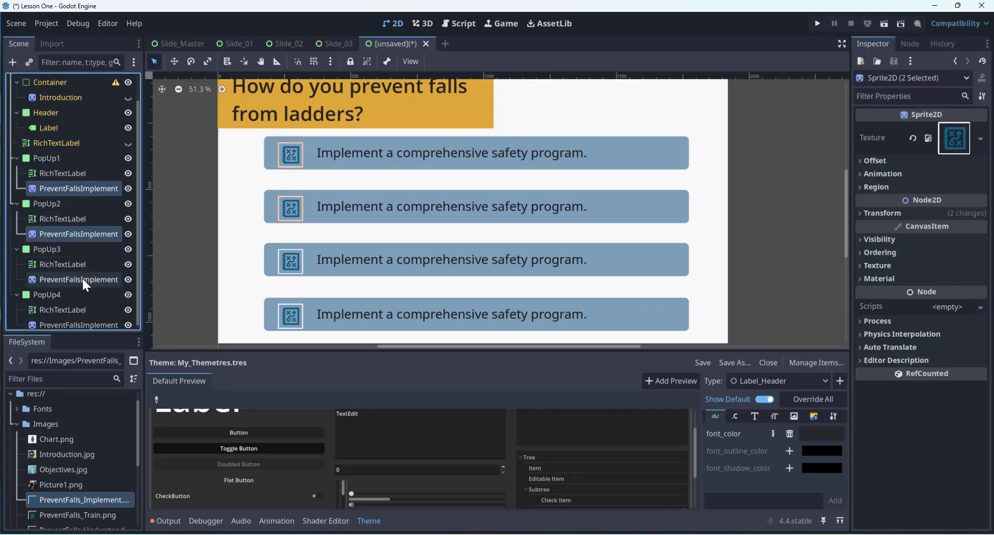
pyautogui.keyDown('ctrl'); pyautogui.click(81, 280); pyautogui.keyUp('ctrl')
pyautogui.keyDown('ctrl'); pyautogui.click(95, 324); pyautogui.keyUp('ctrl')
pyautogui.keyDown('ctrl'); pyautogui.click(94, 324); pyautogui.keyUp('ctrl')
pyautogui.click(288, 162)
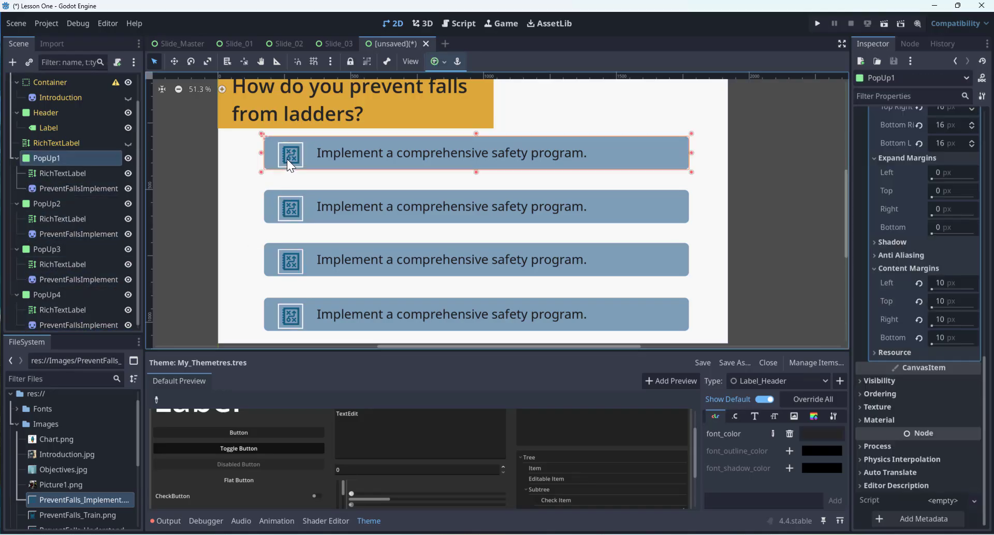
pyautogui.click(76, 189)
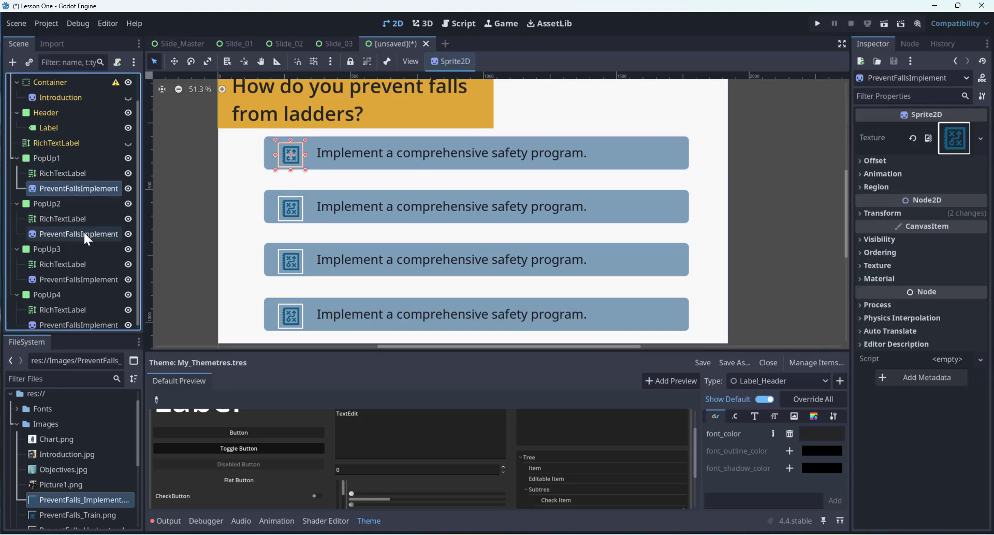
pyautogui.keyDown('shift'); pyautogui.click(83, 233); pyautogui.keyUp('shift')
pyautogui.keyDown('shift'); pyautogui.click(88, 280); pyautogui.keyUp('shift')
# - Select the PreventFallsImplement icons of all four PopUp bars together
pyautogui.click(89, 192)
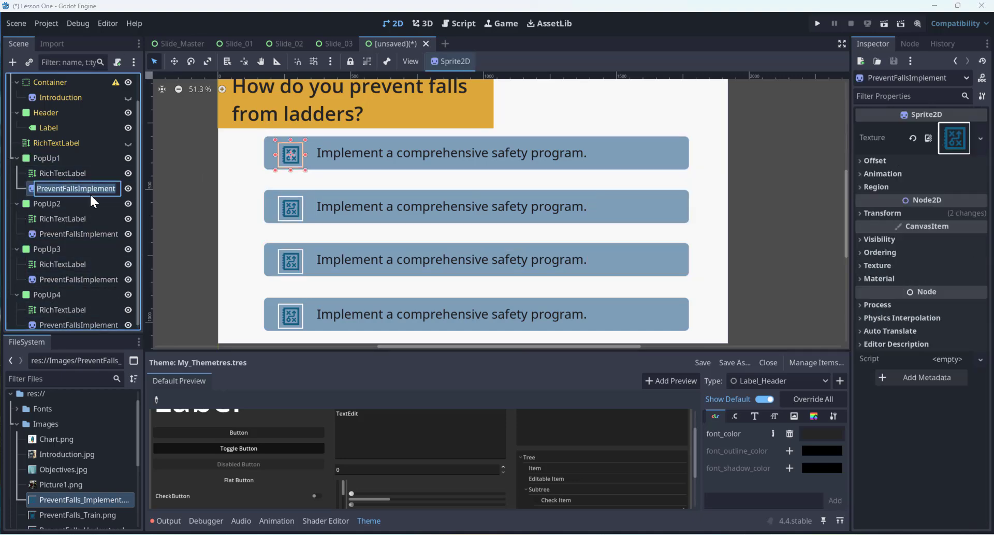
pyautogui.keyDown('ctrl'); pyautogui.click(88, 279); pyautogui.keyUp('ctrl')
pyautogui.keyDown('ctrl'); pyautogui.click(92, 323); pyautogui.keyUp('ctrl')
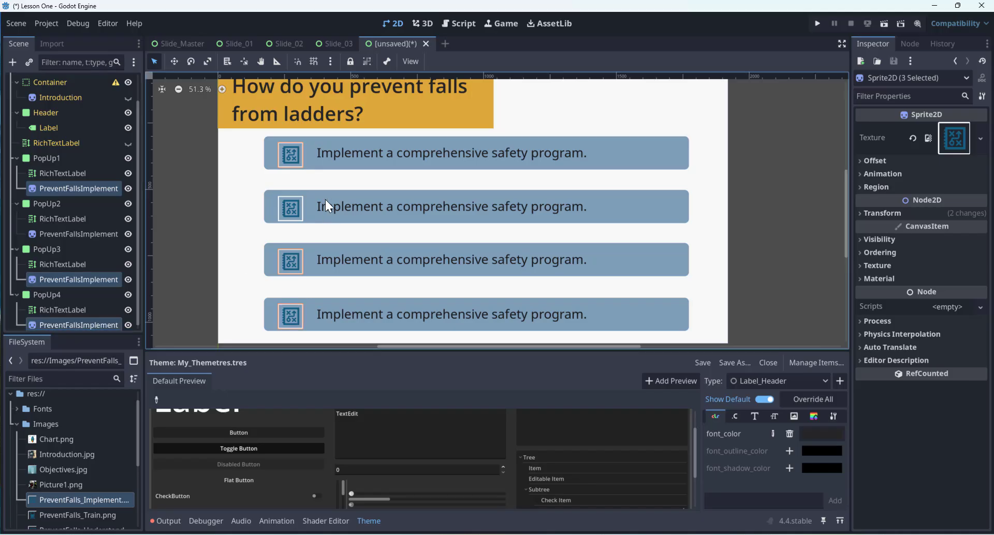
pyautogui.keyDown('ctrl'); pyautogui.click(73, 234); pyautogui.keyUp('ctrl')
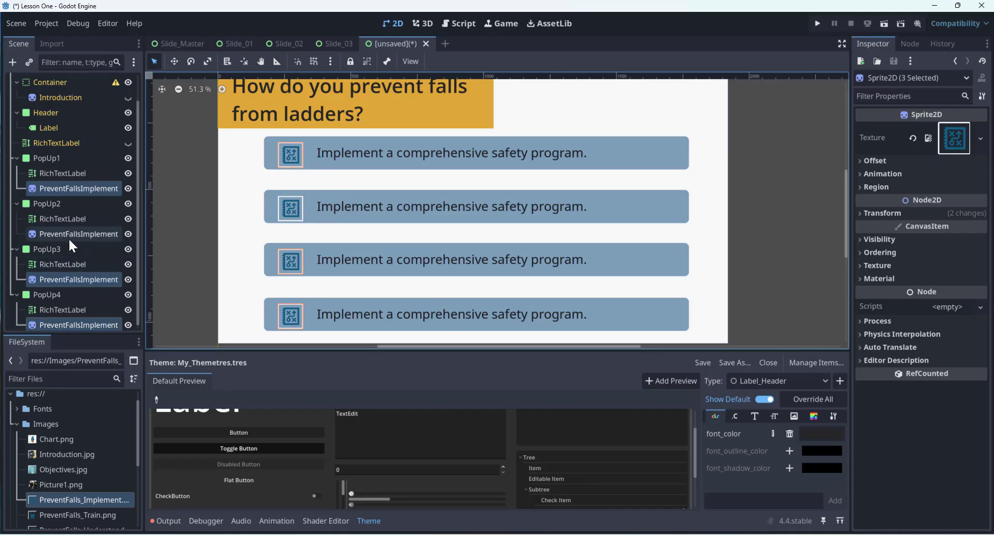